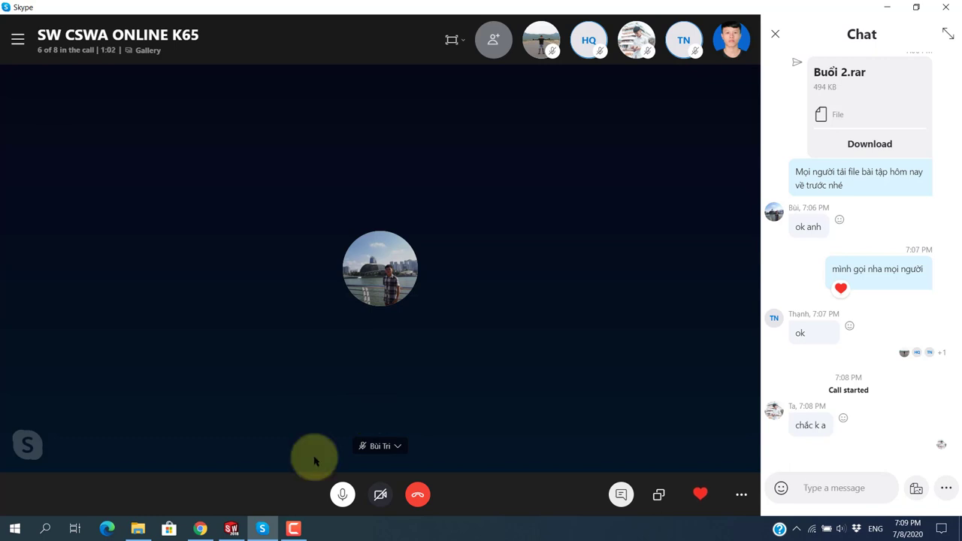
# Switch from the Skype group call to the SOLIDWORKS 2018 window on the taskbar.
pyautogui.click(231, 528)
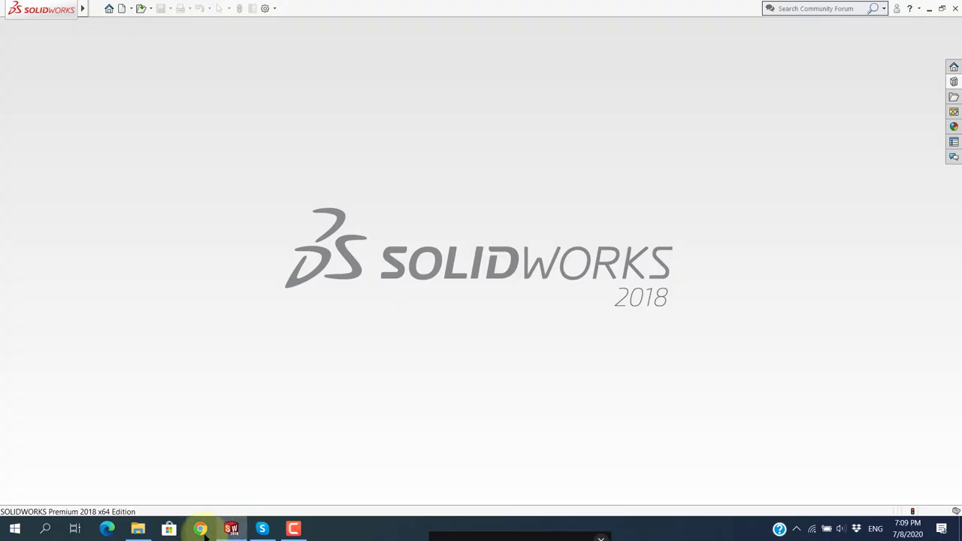
pyautogui.click(263, 528)
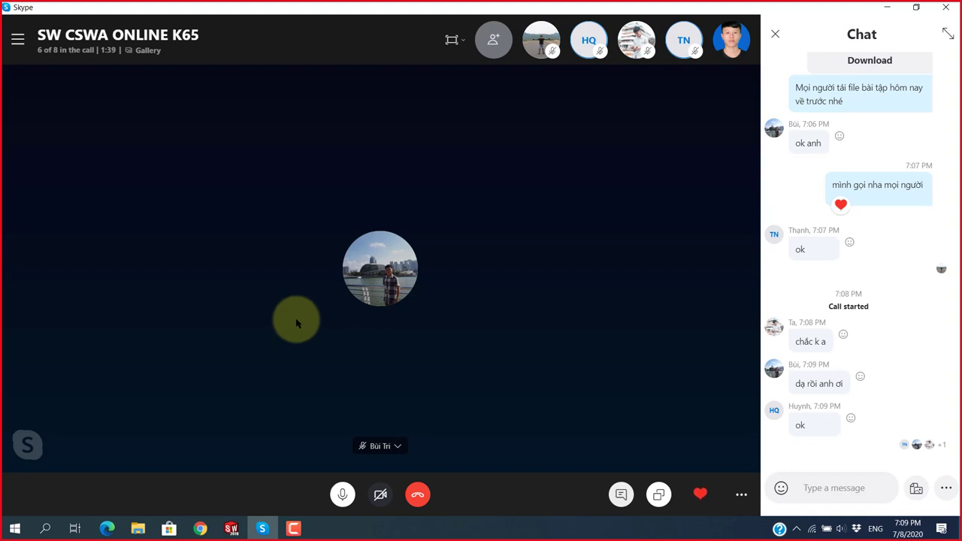
pyautogui.moveTo(231, 528)
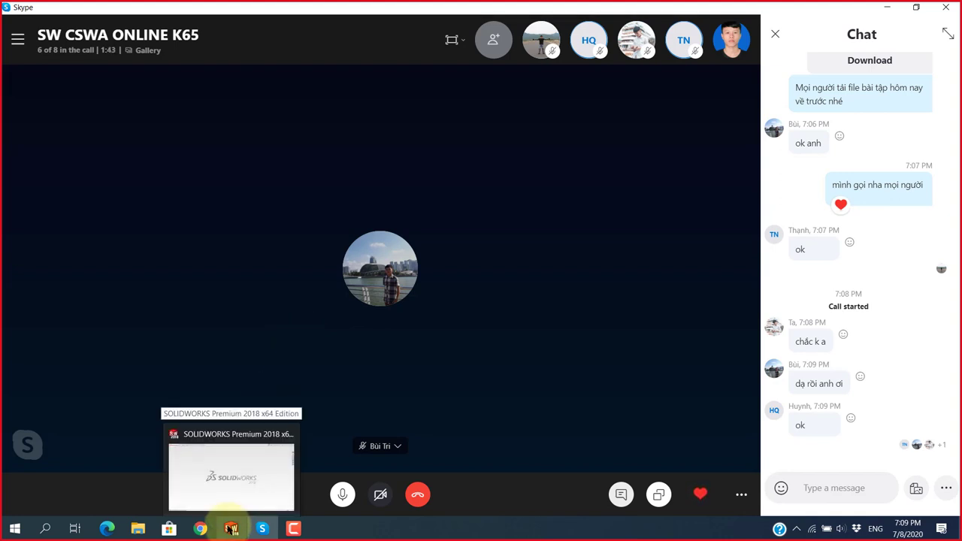
pyautogui.click(231, 529)
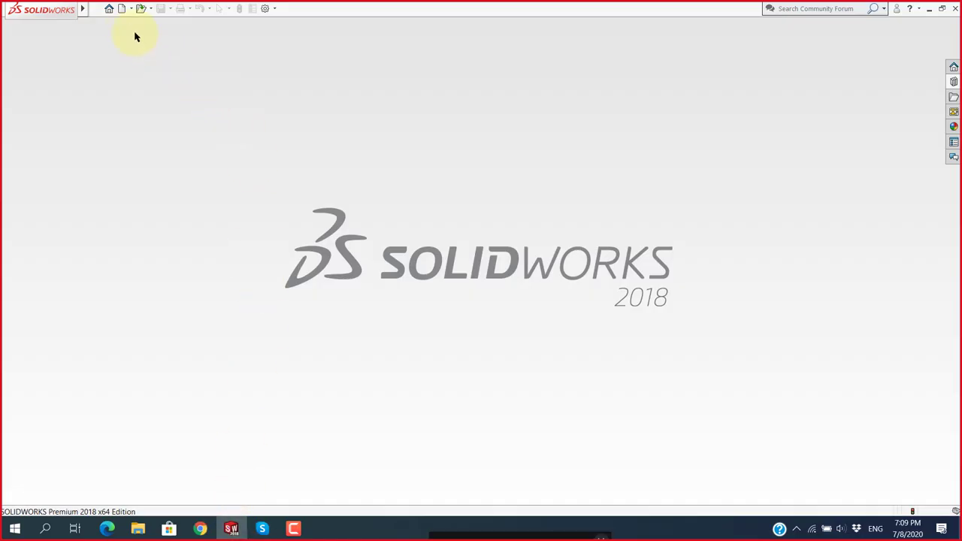
# Create a new part and start a sketch on the Front Plane.
pyautogui.hotkey('ctrl', 'n')
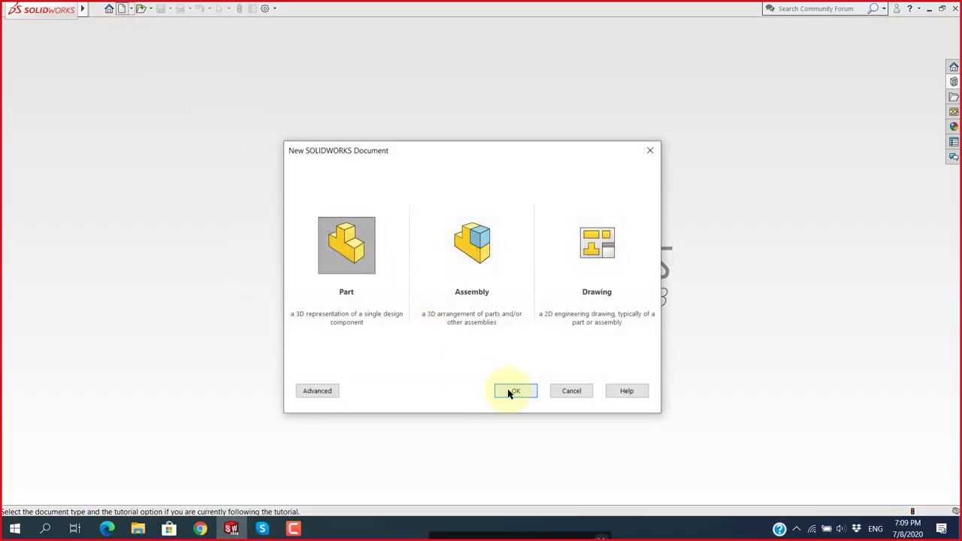
pyautogui.click(498, 392)
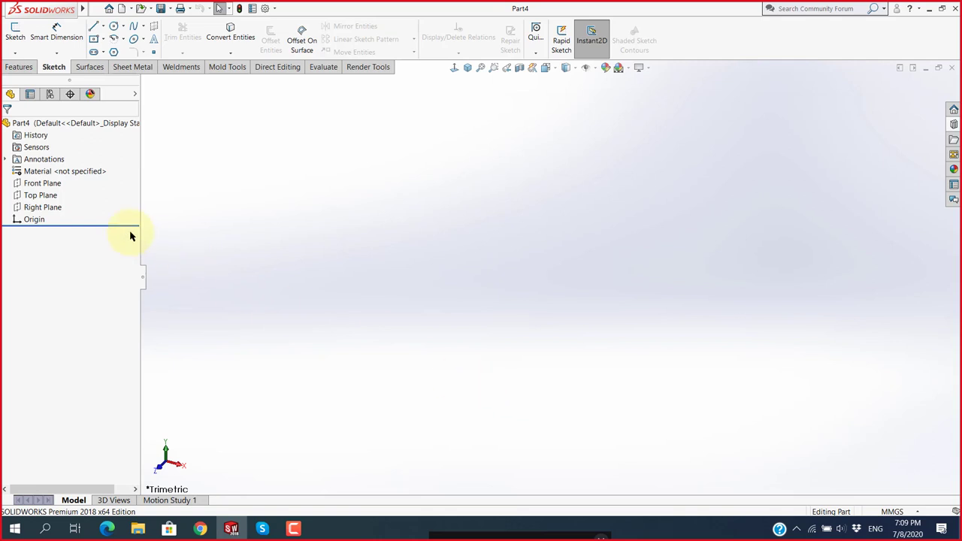
pyautogui.click(43, 183)
pyautogui.click(66, 172)
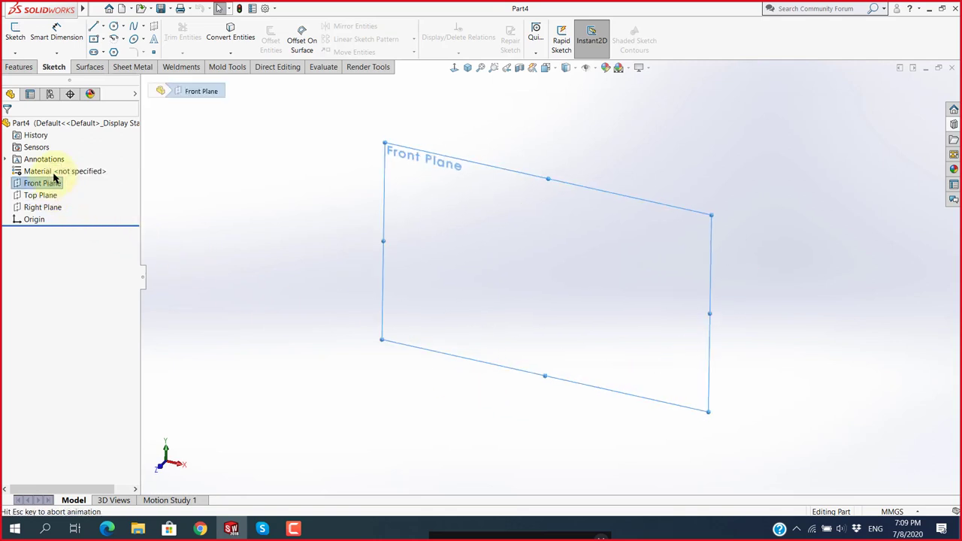
# Draw two corner rectangles, one left and one right of the origin.
pyautogui.click(94, 39)
pyautogui.click(14, 167)
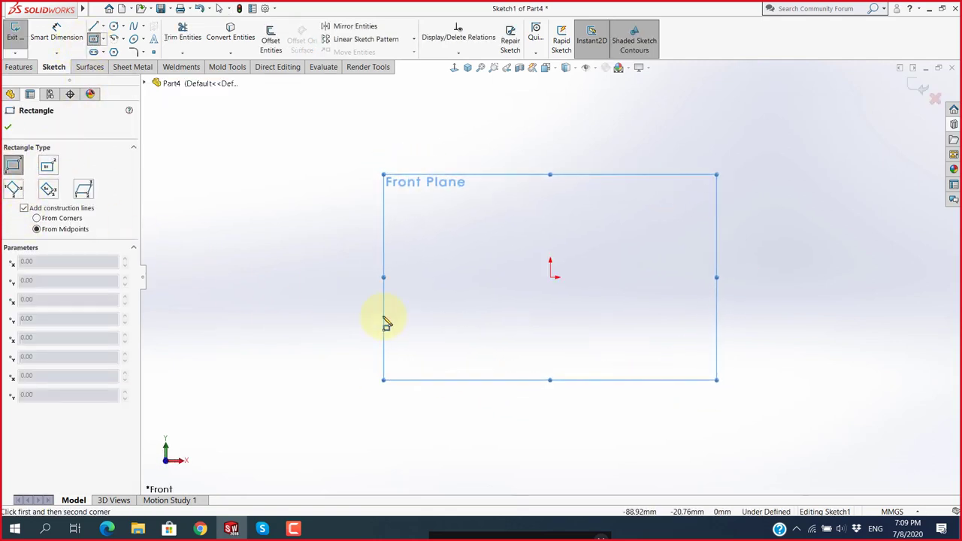
pyautogui.click(311, 303)
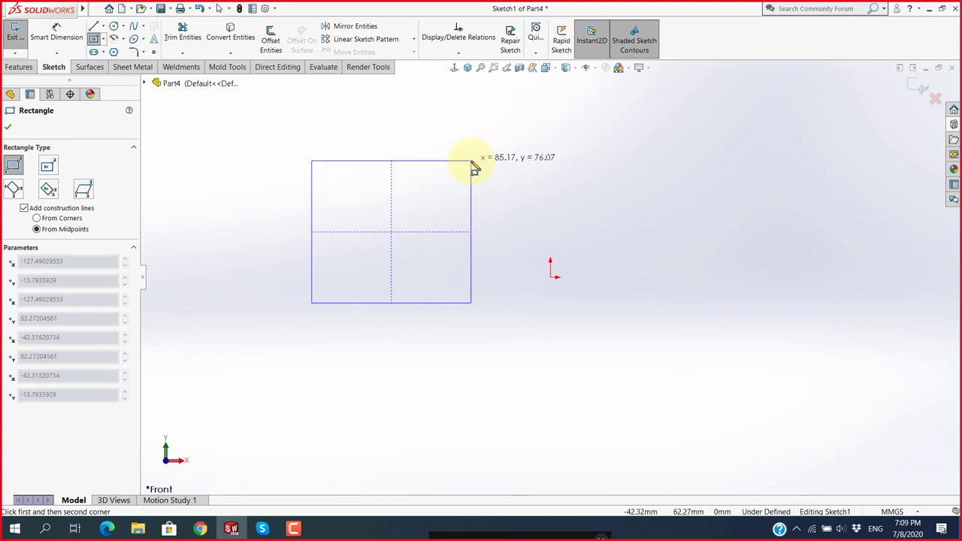
pyautogui.press('Escape')
pyautogui.click(95, 39)
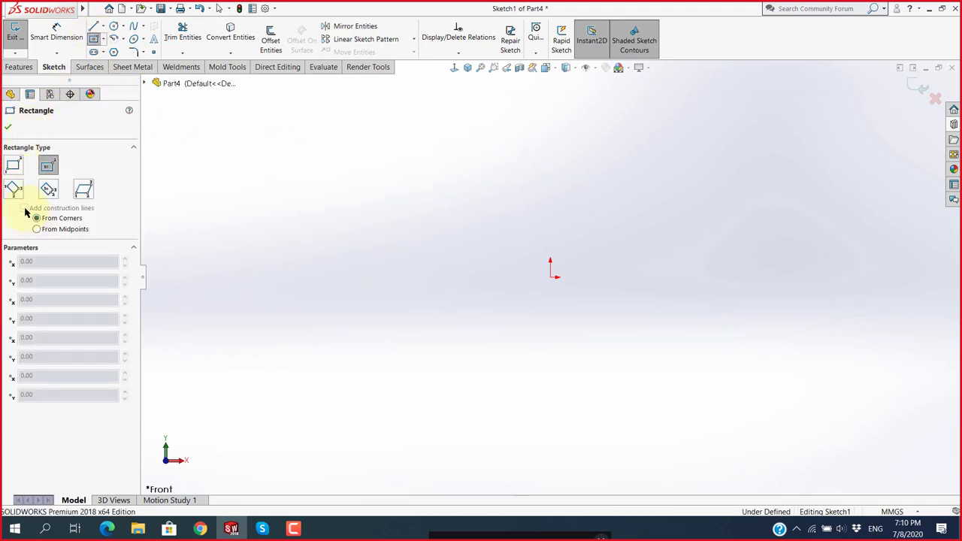
pyautogui.click(13, 165)
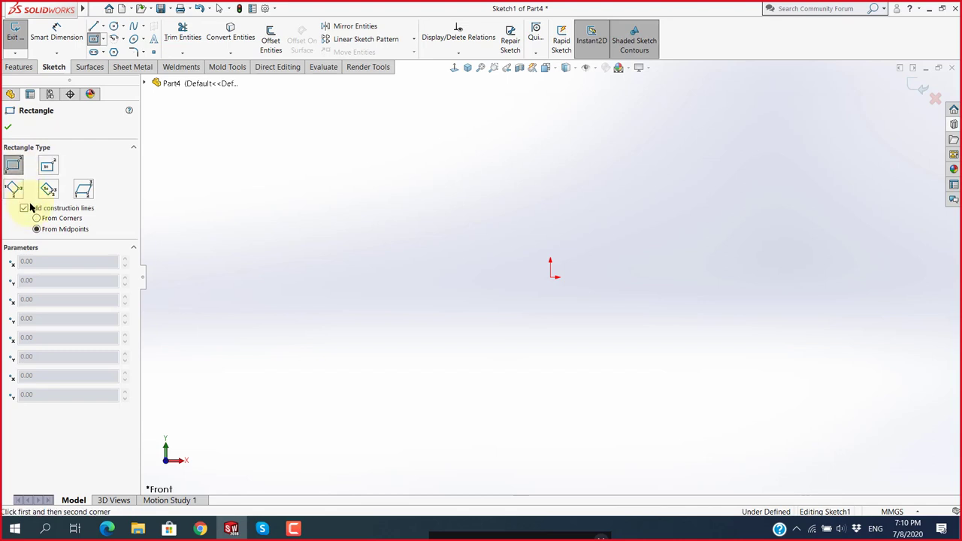
pyautogui.click(324, 306)
pyautogui.click(482, 151)
pyautogui.click(618, 305)
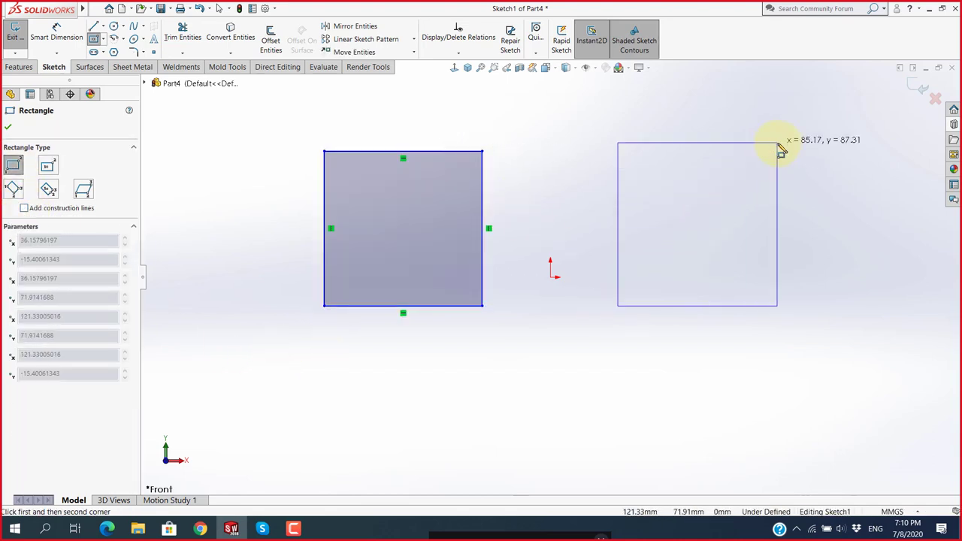
pyautogui.click(778, 143)
# Draw three more corner rectangles below the origin: middle, lower right and lower left.
pyautogui.click(458, 347)
pyautogui.click(616, 467)
pyautogui.press('z')
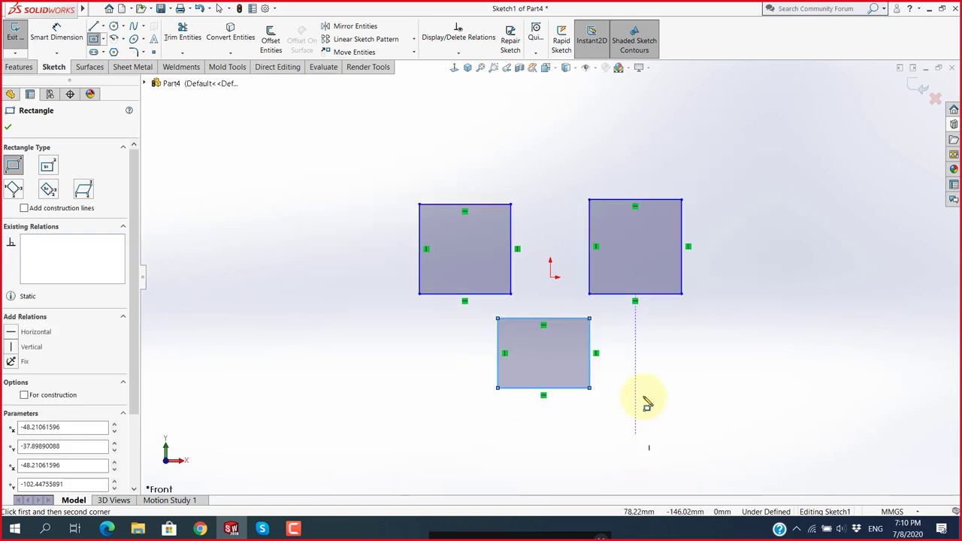
pyautogui.click(639, 318)
pyautogui.click(770, 441)
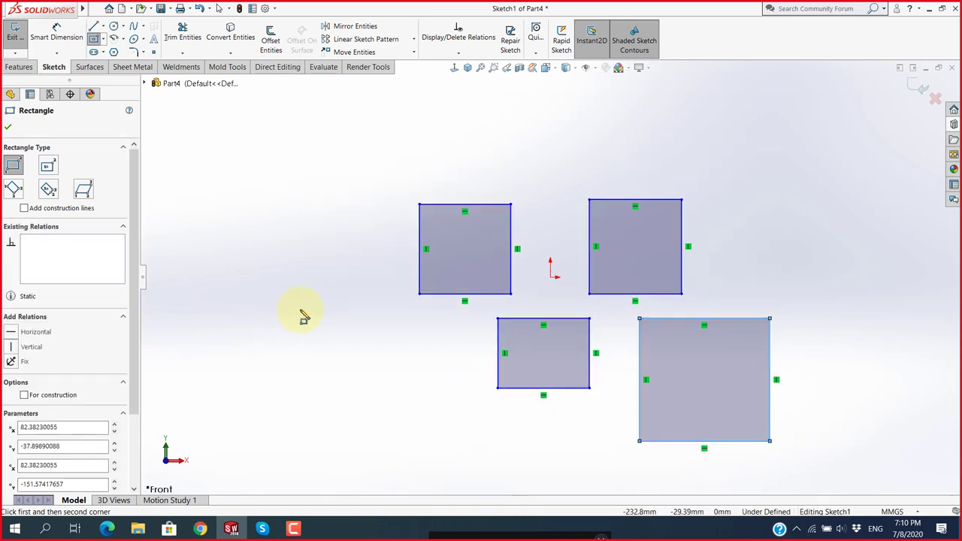
pyautogui.click(299, 309)
pyautogui.click(449, 441)
pyautogui.press('Escape')
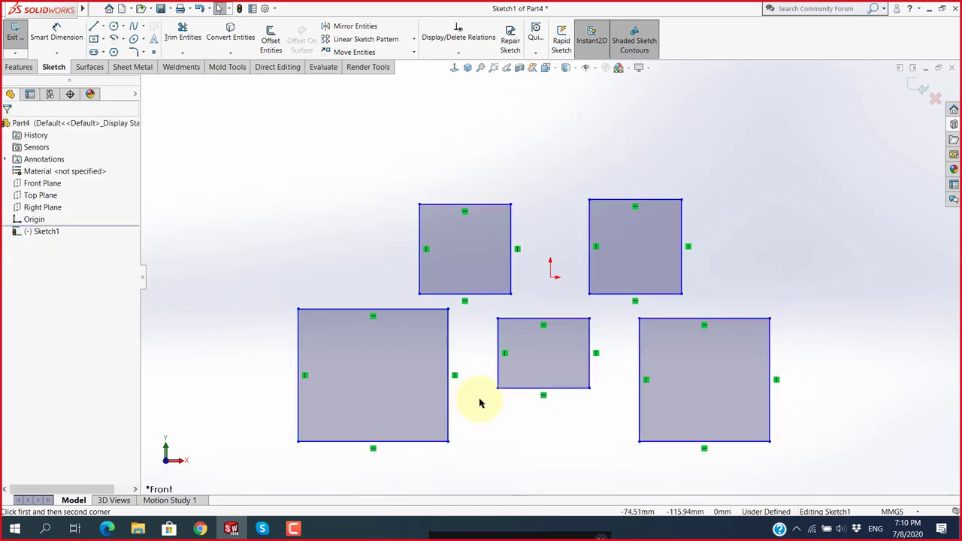
pyautogui.scroll(2, 526, 360)
pyautogui.scroll(-2, 532, 294)
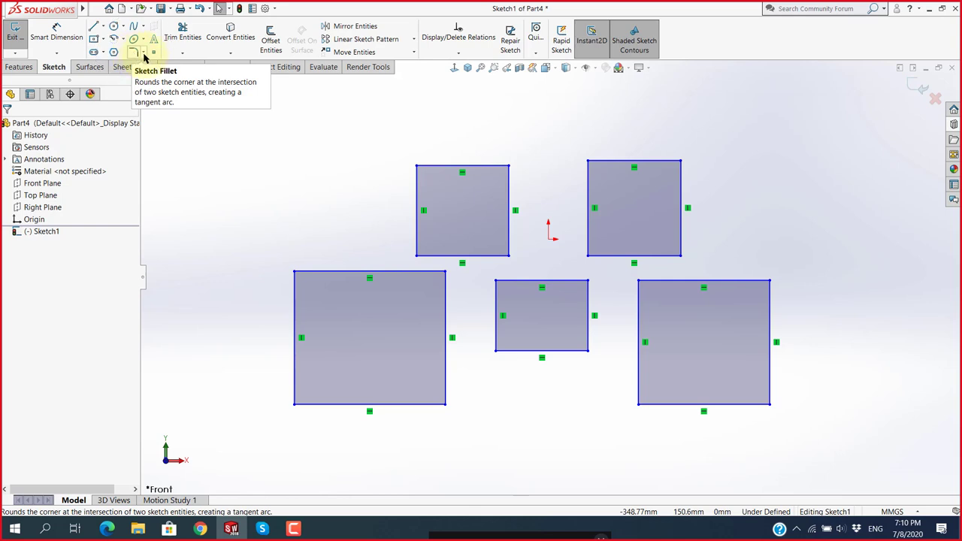
pyautogui.press('super+plus')
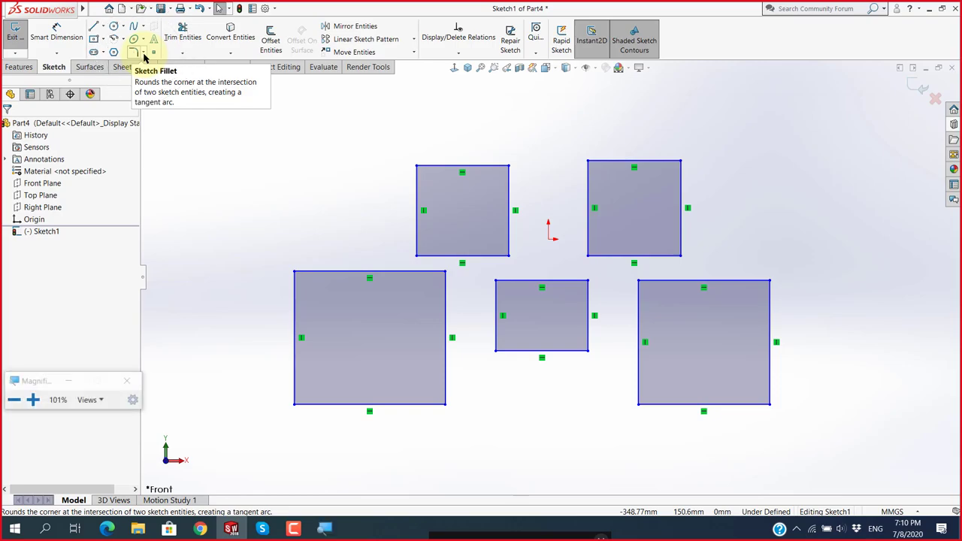
pyautogui.click(144, 55)
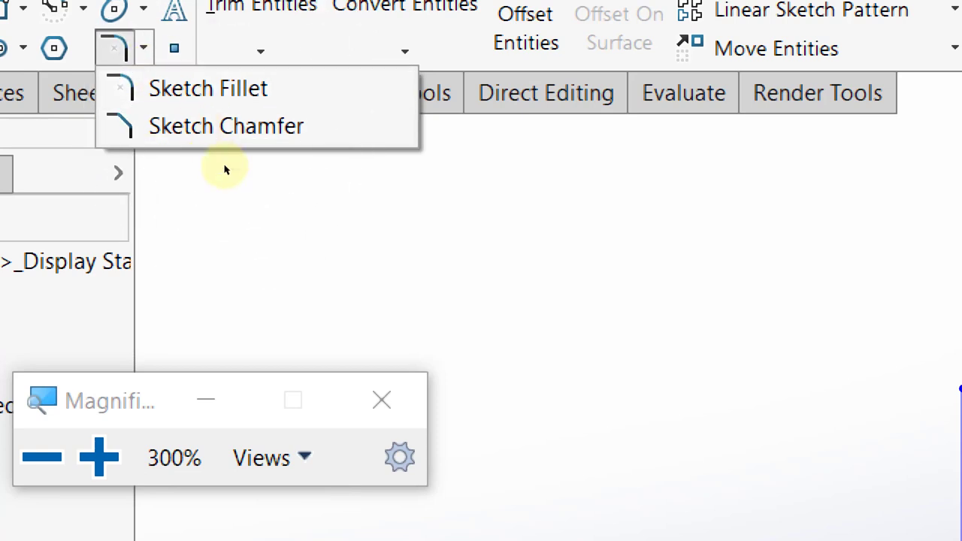
pyautogui.press('super+Escape')
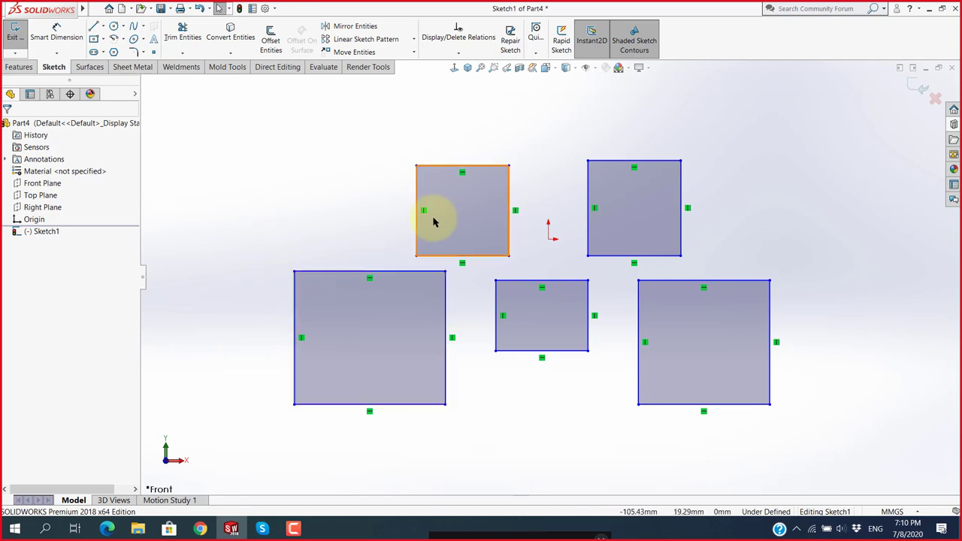
pyautogui.click(144, 51)
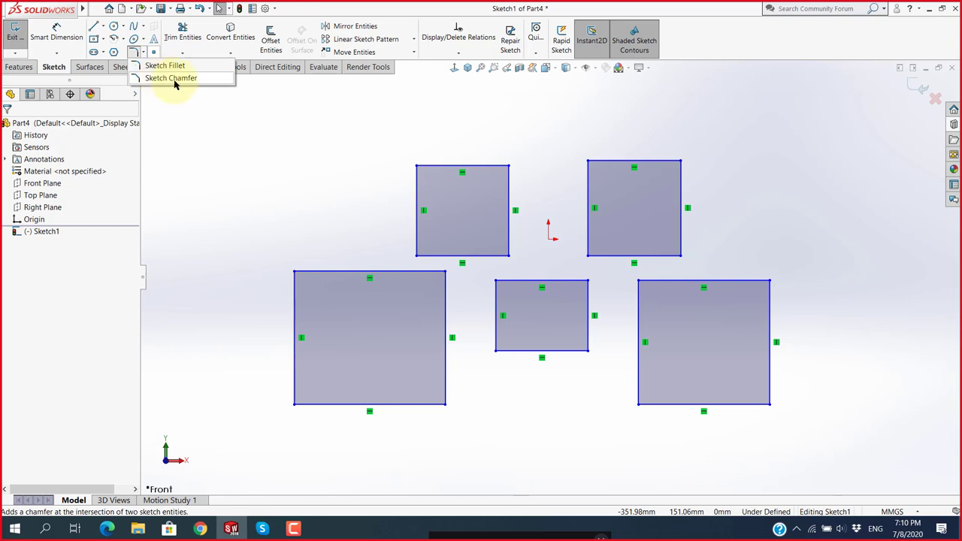
pyautogui.click(232, 181)
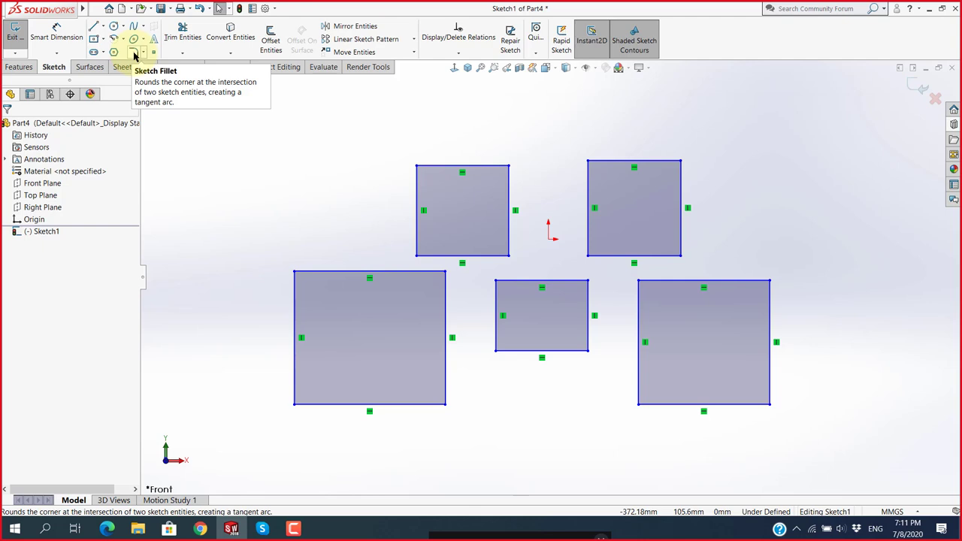
# Start Sketch Fillet and activate its corner list and radius field.
pyautogui.click(133, 53)
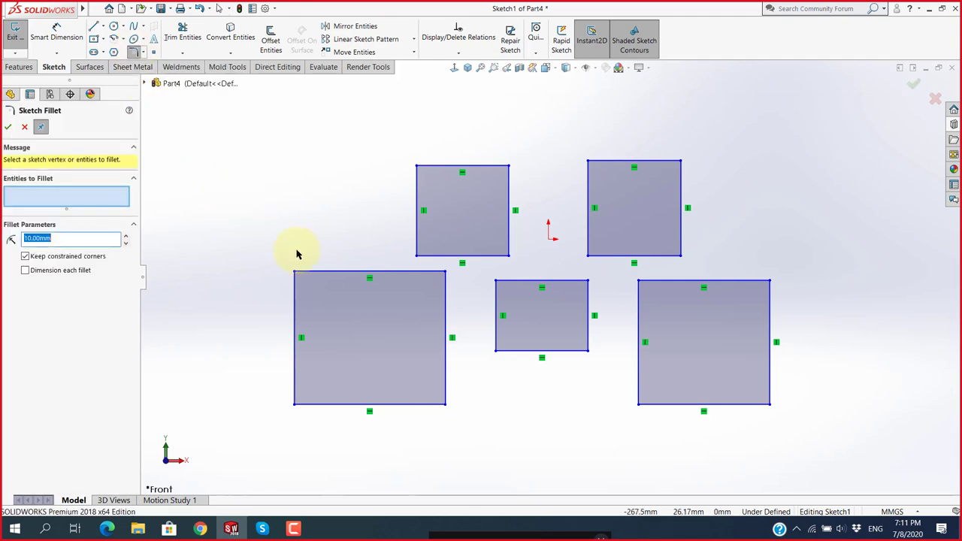
pyautogui.scroll(-1, 338, 307)
pyautogui.scroll(-1, 314, 269)
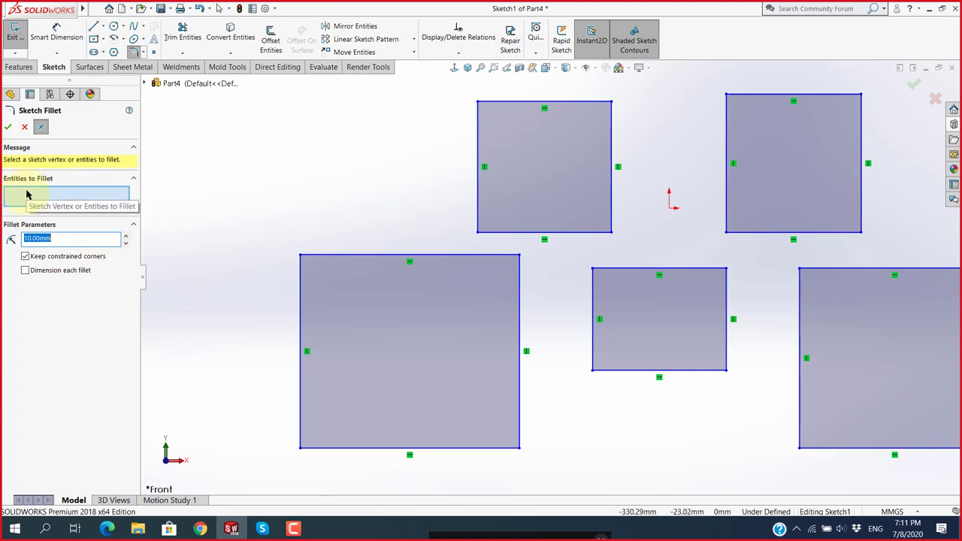
pyautogui.click(28, 197)
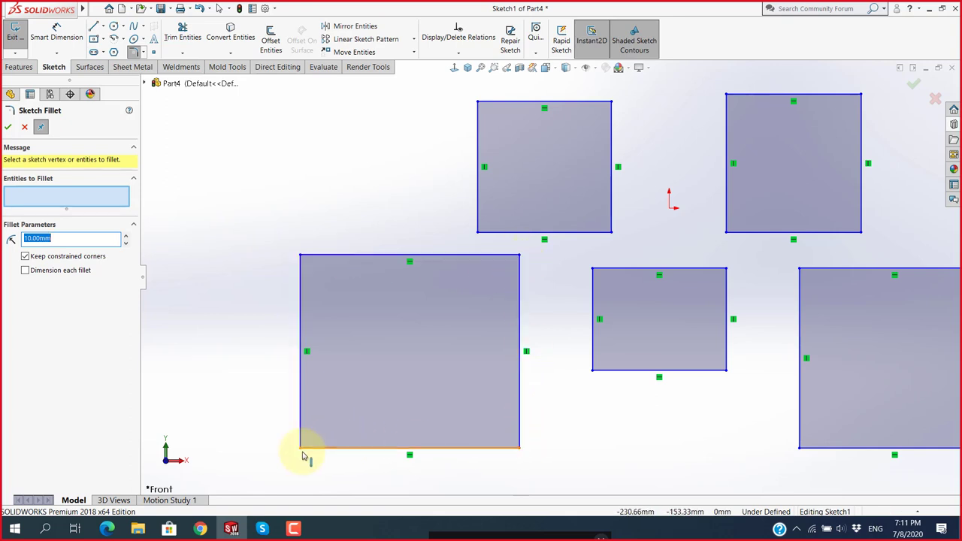
pyautogui.click(63, 241)
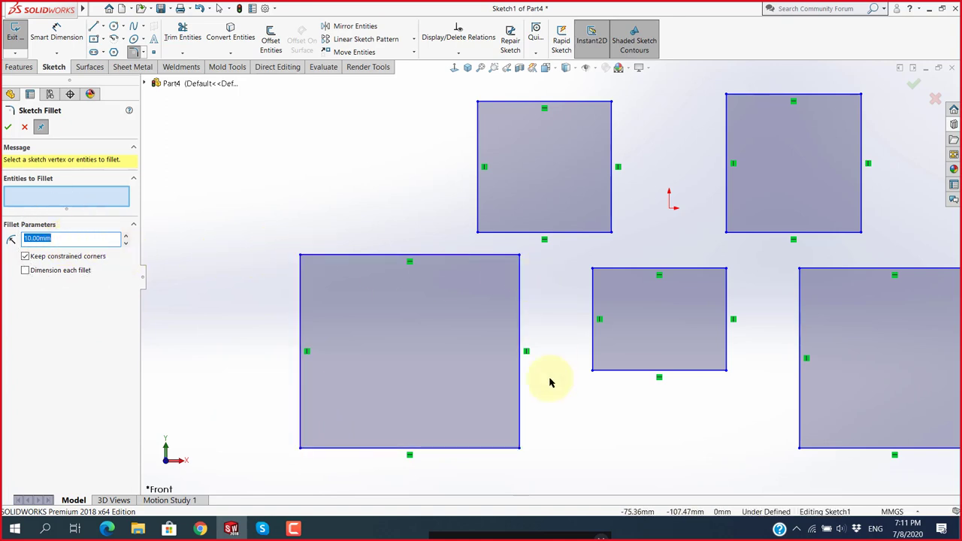
pyautogui.scroll(1, 573, 378)
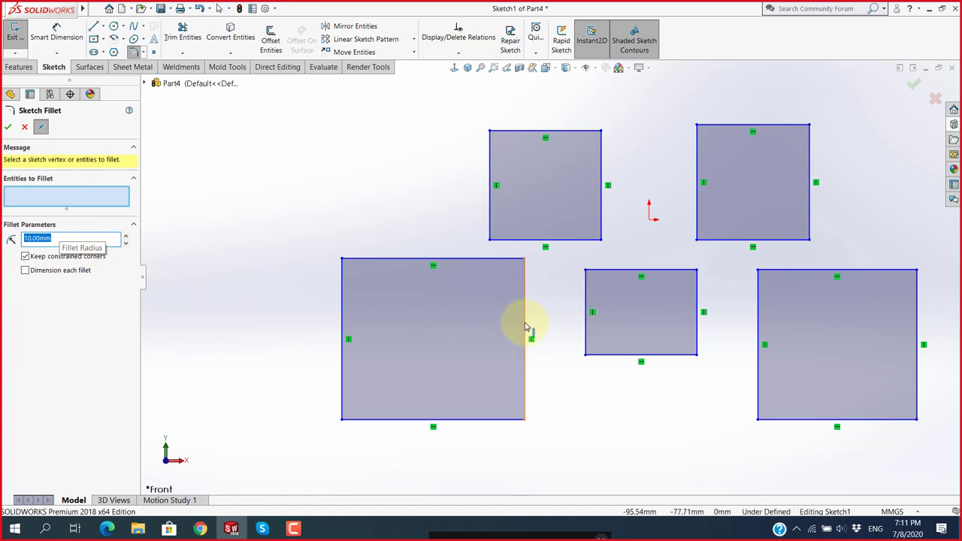
pyautogui.scroll(-2, 525, 332)
# Select all four corners of the left rectangle for filleting.
pyautogui.click(264, 228)
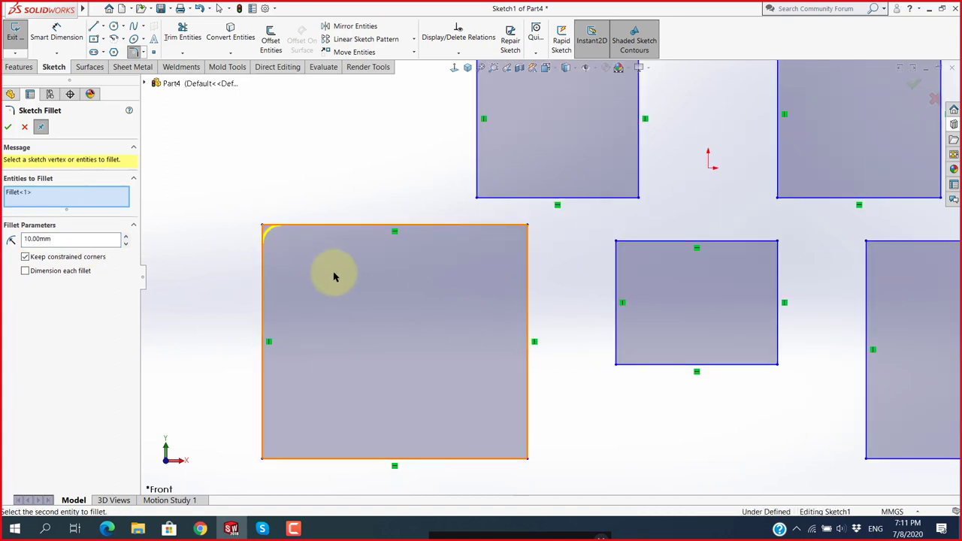
pyautogui.scroll(-1, 300, 259)
pyautogui.scroll(-2, 307, 257)
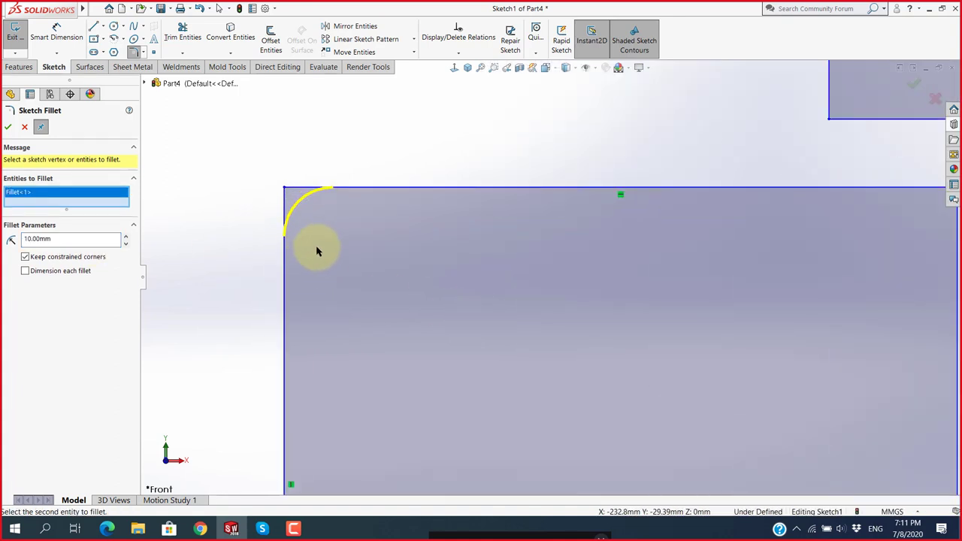
pyautogui.scroll(-1, 316, 251)
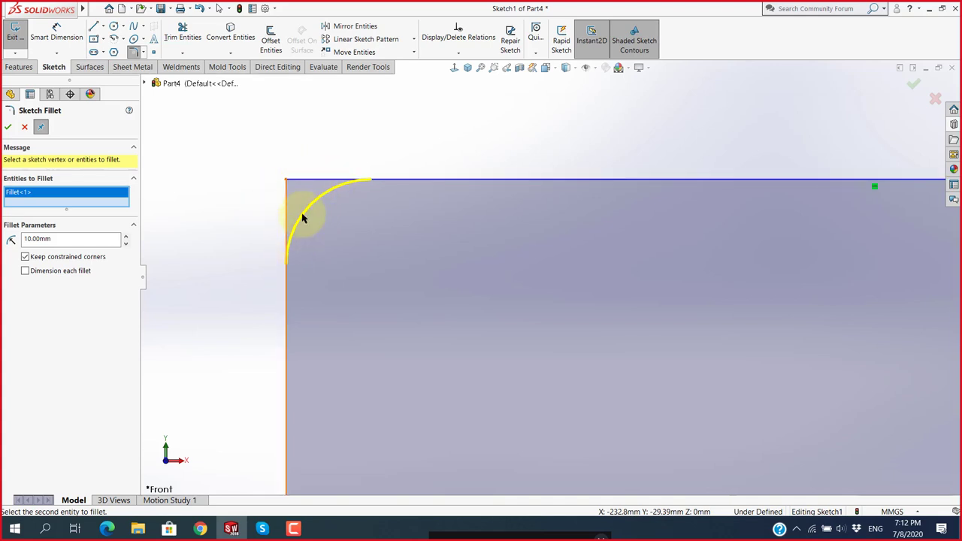
pyautogui.scroll(5, 451, 315)
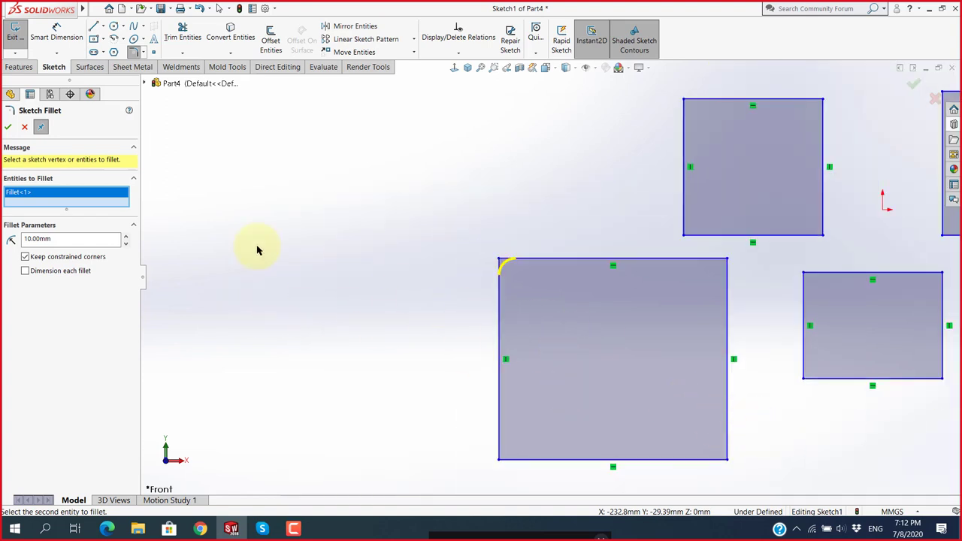
pyautogui.click(728, 261)
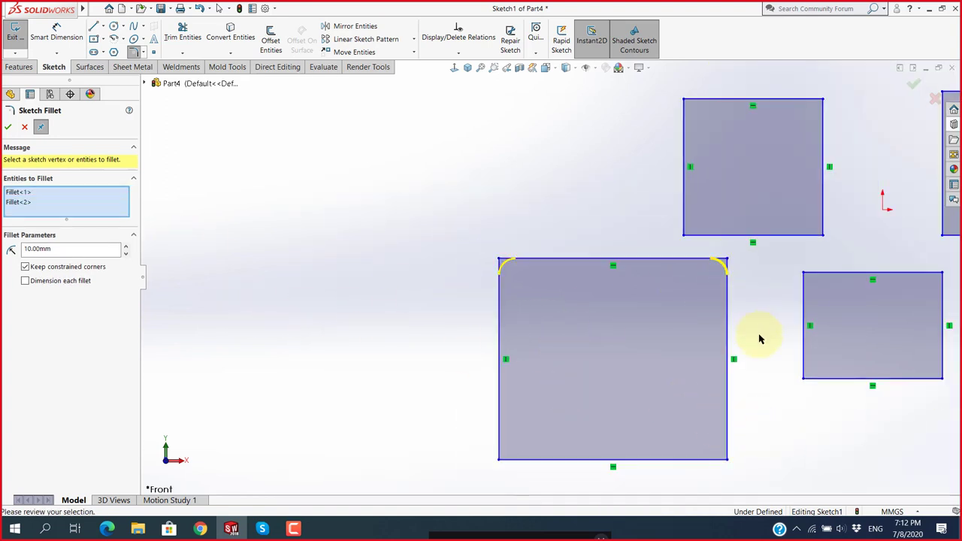
pyautogui.click(726, 459)
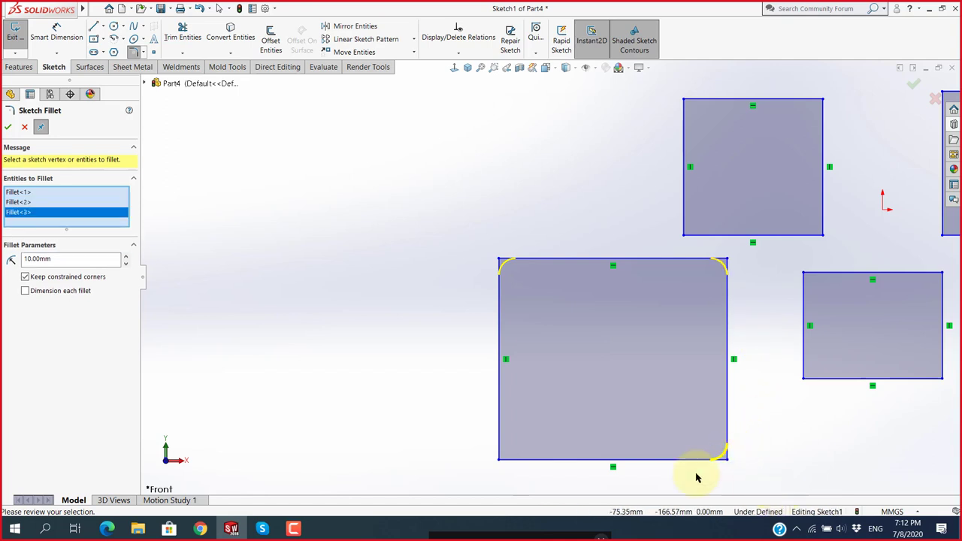
pyautogui.click(501, 457)
# Set the fillet radius to 20 mm and apply the four fillets.
pyautogui.scroll(-2, 789, 434)
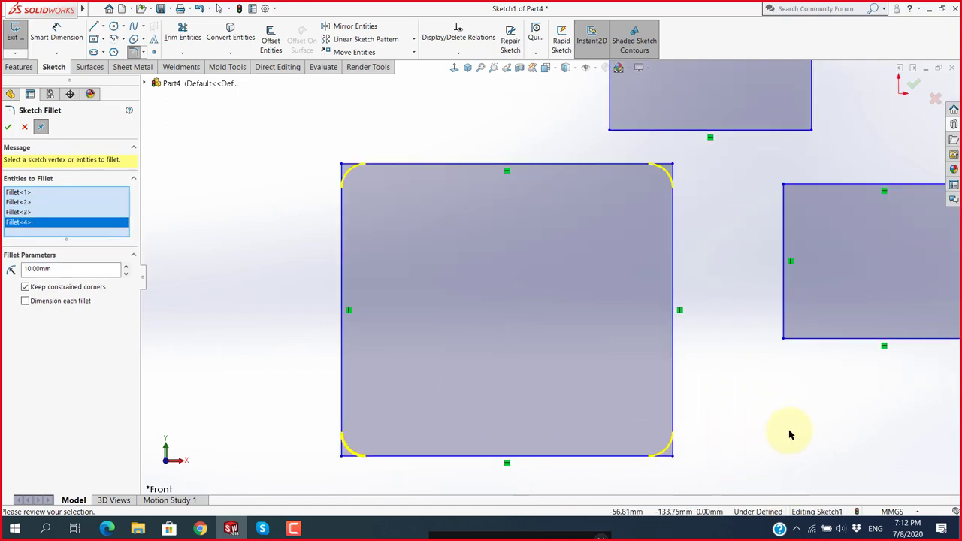
pyautogui.scroll(-1, 789, 435)
pyautogui.scroll(1, 789, 434)
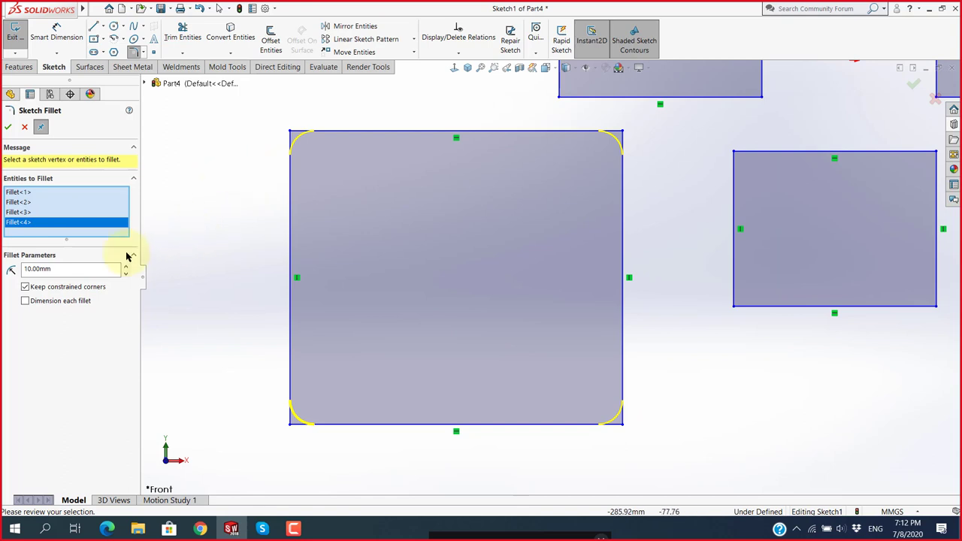
pyautogui.doubleClick(66, 268)
pyautogui.write('20')
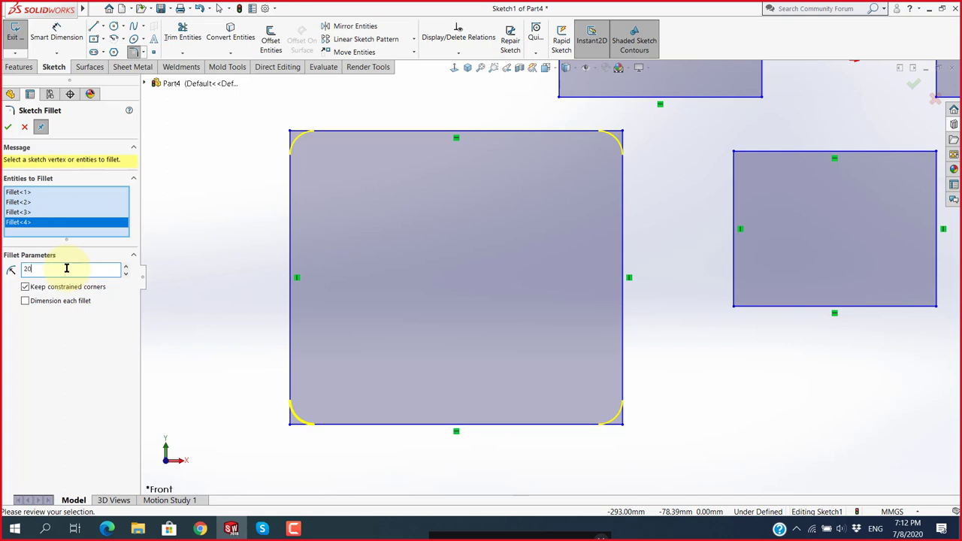
pyautogui.press('Return')
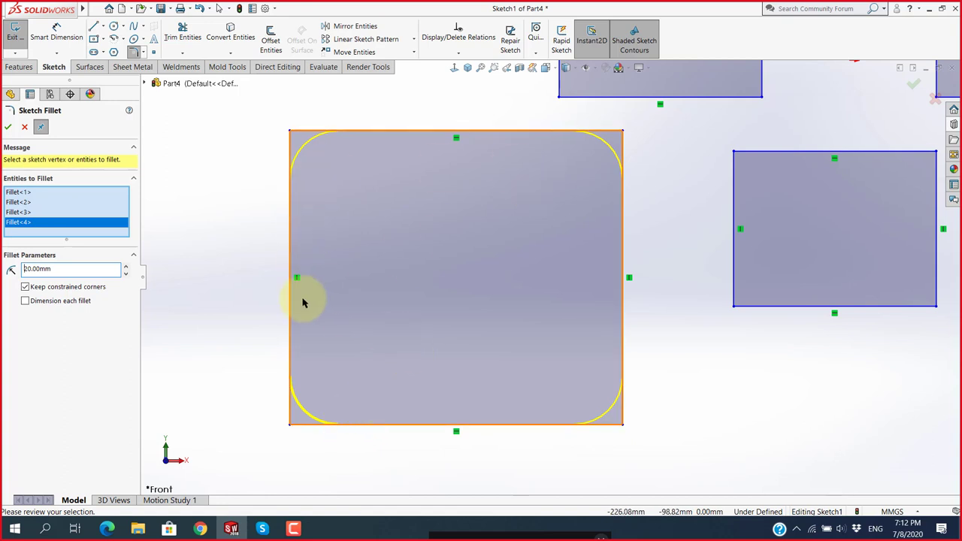
pyautogui.click(9, 128)
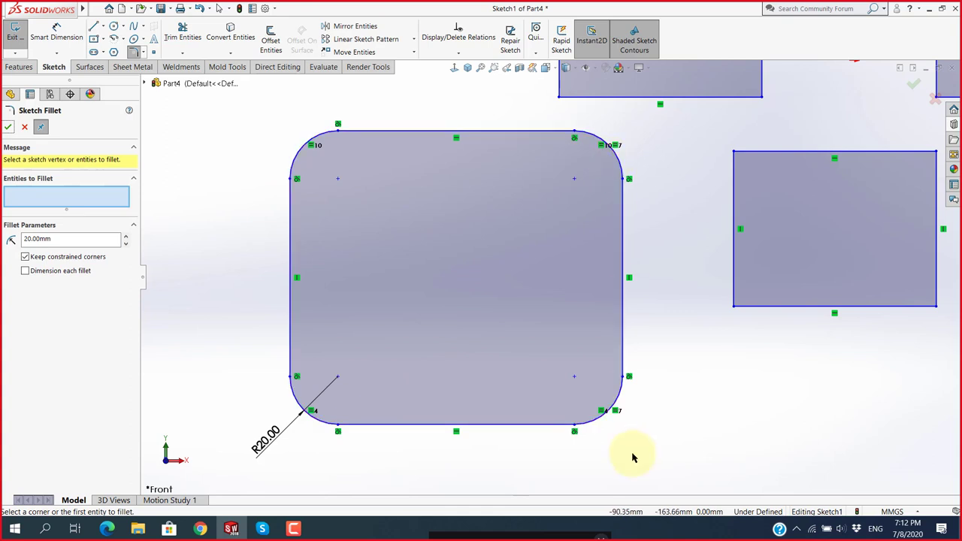
# Pick the right rectangle's four corners to fillet.
pyautogui.scroll(1, 659, 273)
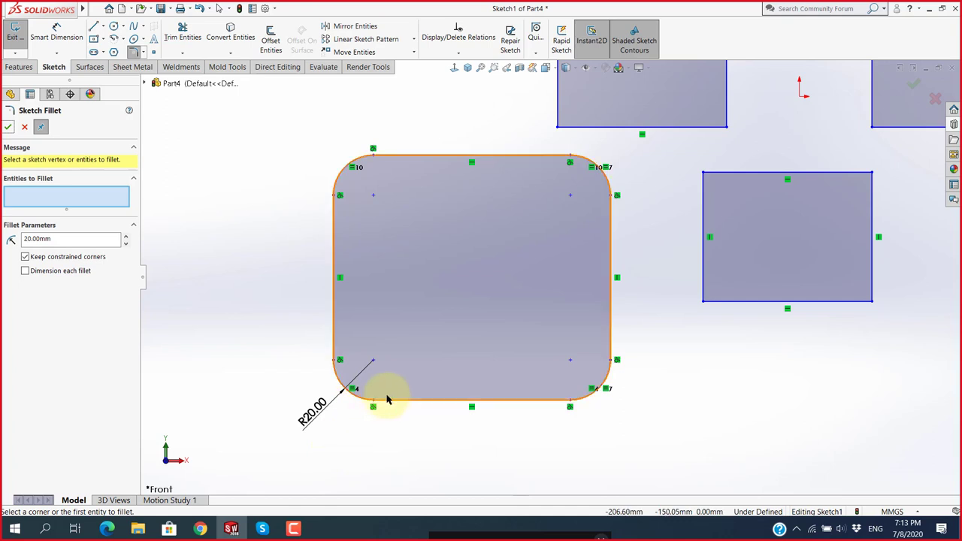
pyautogui.scroll(3, 680, 263)
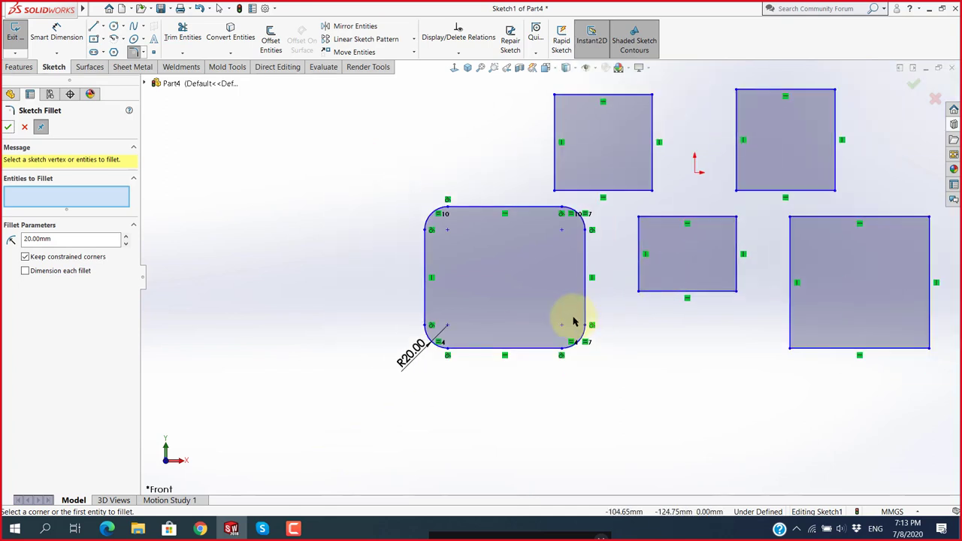
pyautogui.scroll(-2, 571, 323)
pyautogui.click(575, 188)
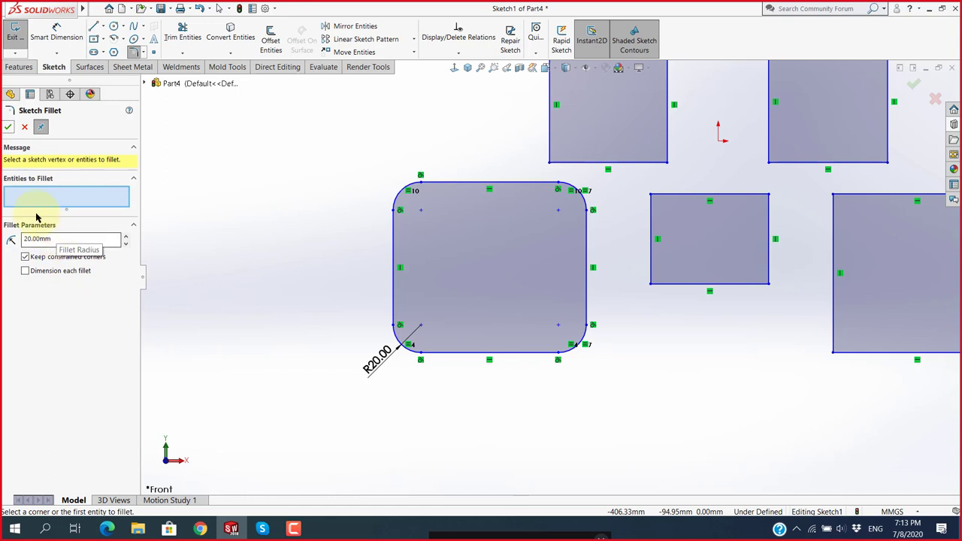
pyautogui.scroll(2, 679, 286)
pyautogui.scroll(-3, 767, 257)
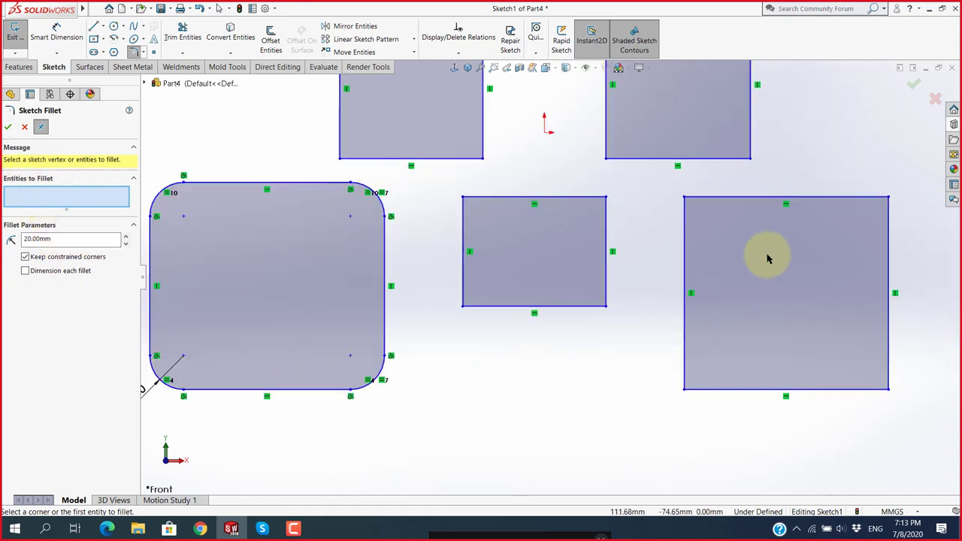
pyautogui.click(686, 200)
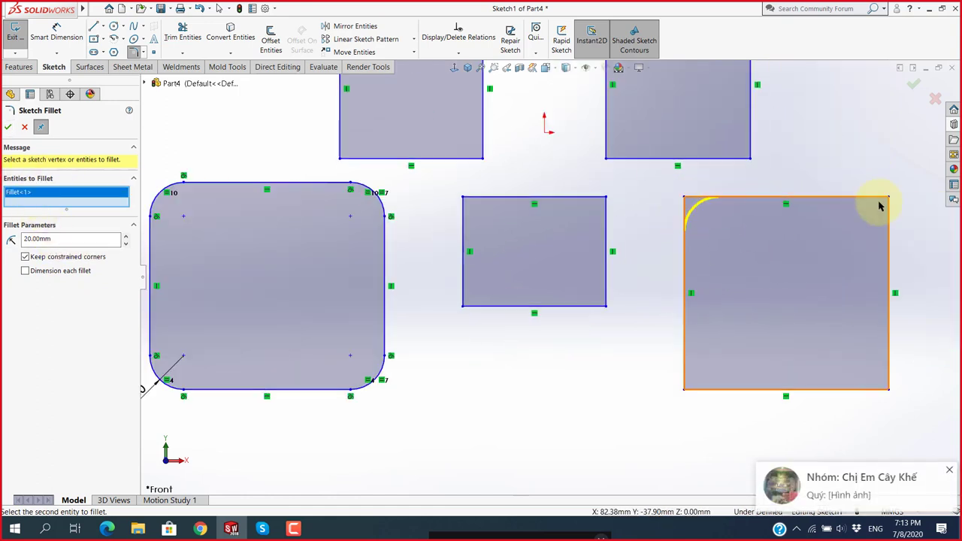
pyautogui.click(889, 199)
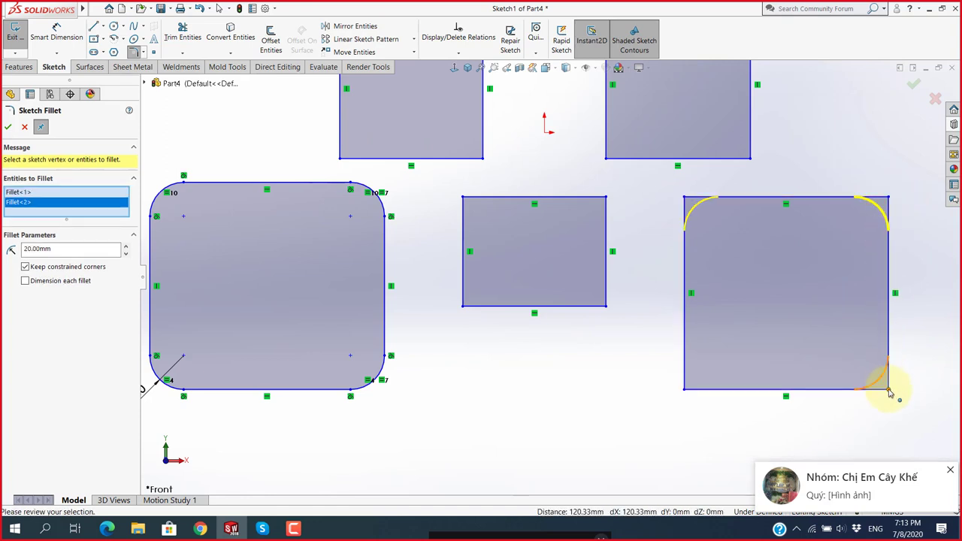
pyautogui.click(887, 388)
pyautogui.click(684, 389)
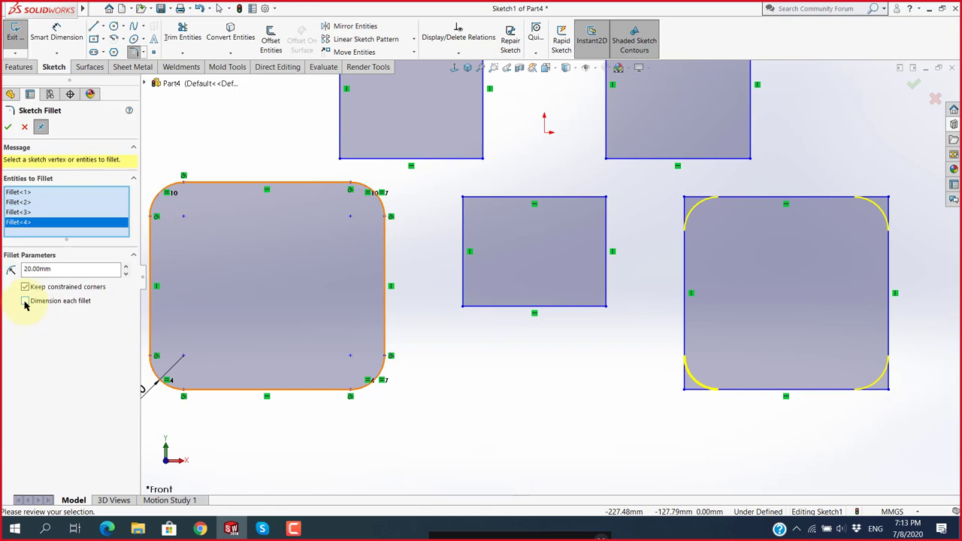
# Apply the 20 mm fillets, each with its own R20.00 dimension.
pyautogui.press('f')
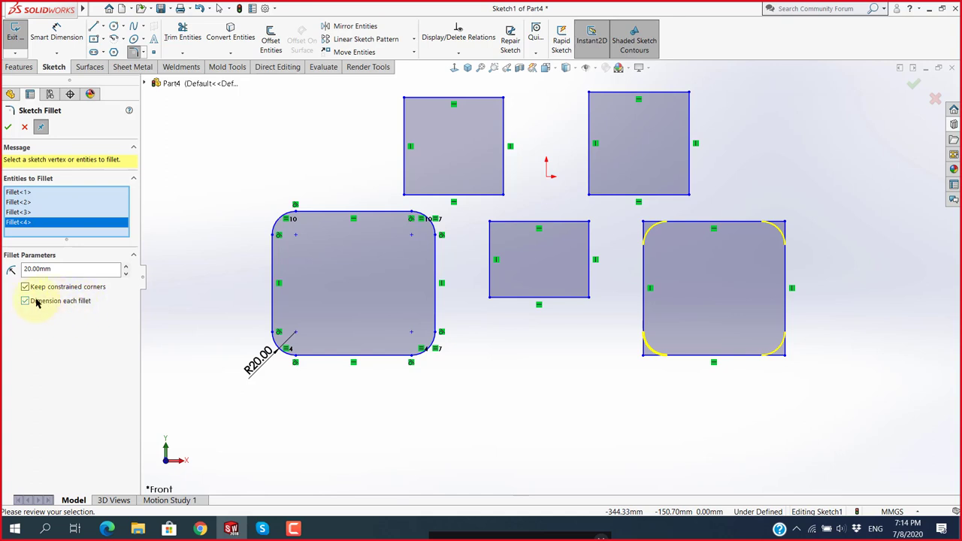
pyautogui.click(11, 129)
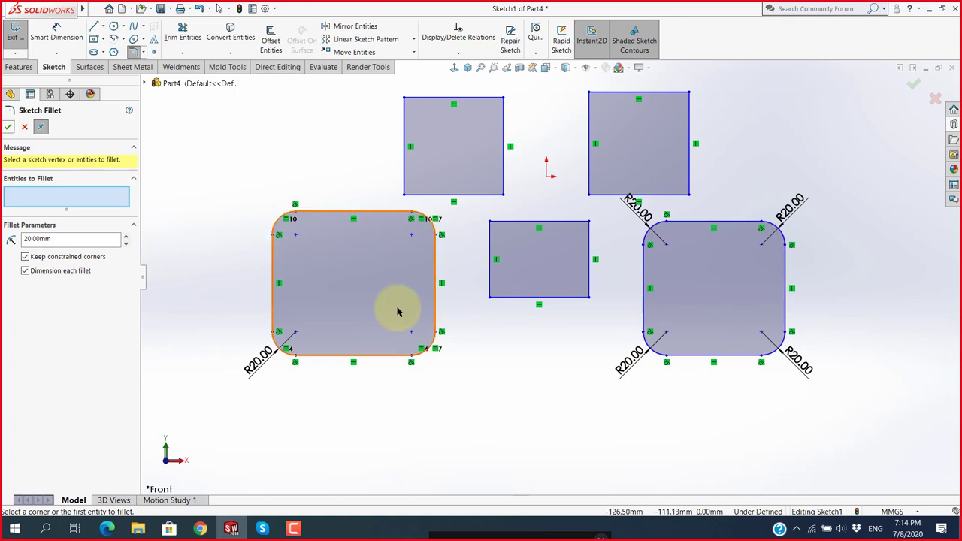
pyautogui.scroll(-1, 412, 254)
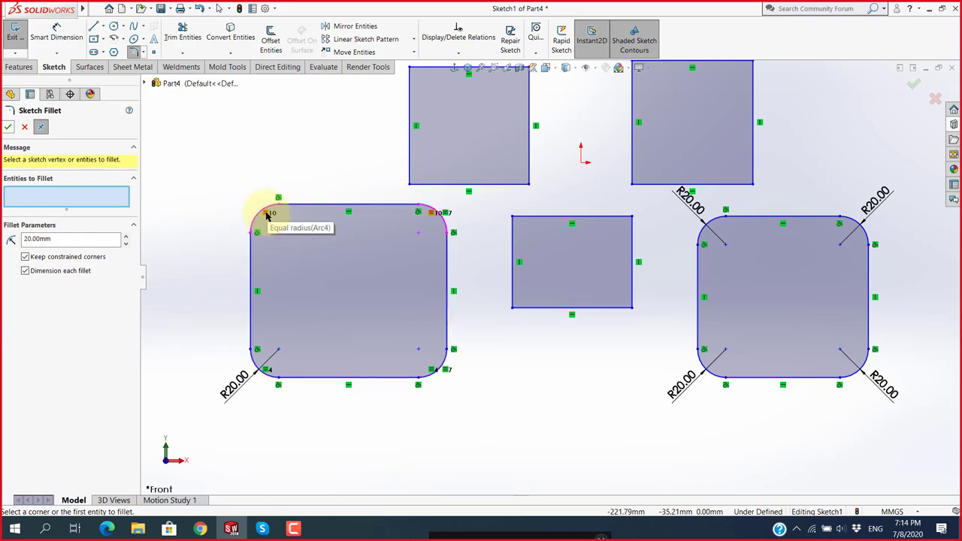
pyautogui.press('super+plus')
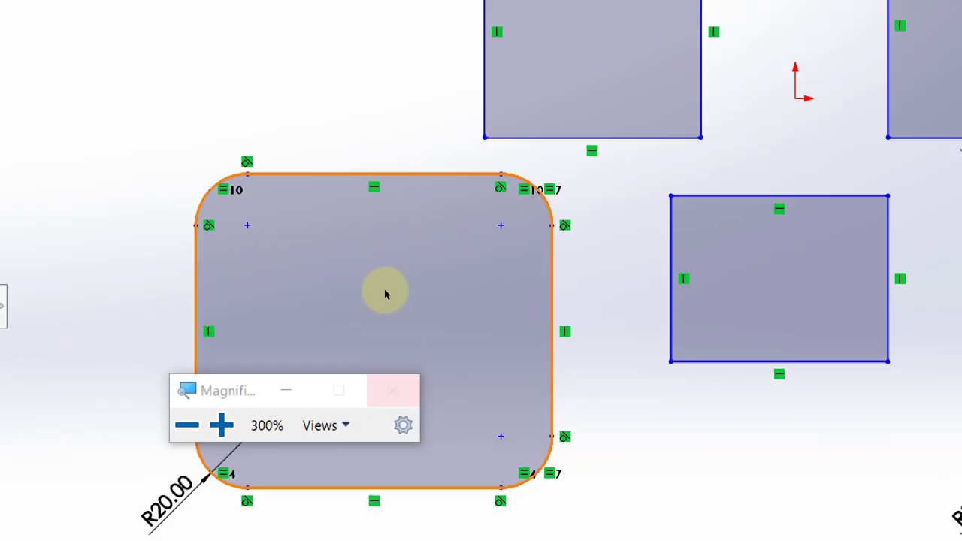
pyautogui.press('super+Escape')
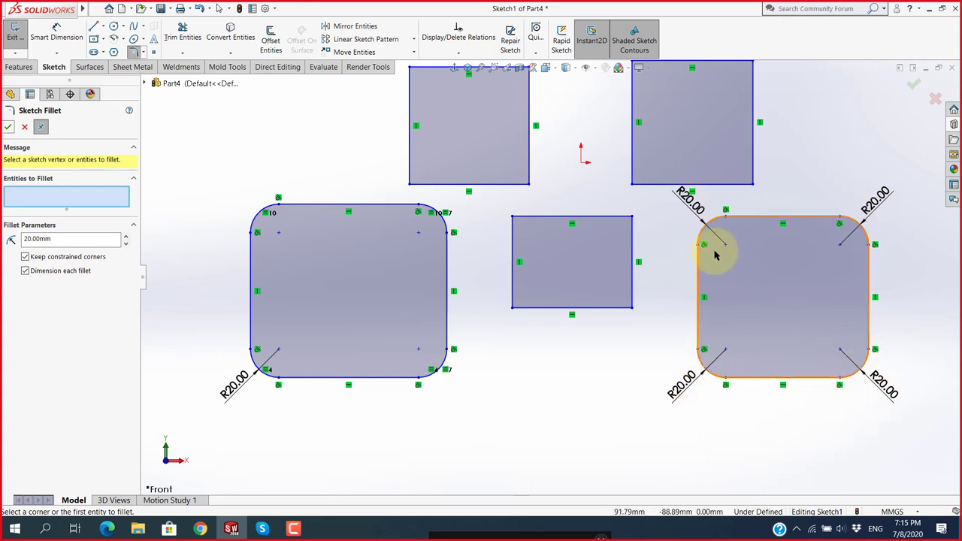
pyautogui.scroll(2, 684, 278)
pyautogui.scroll(-4, 715, 238)
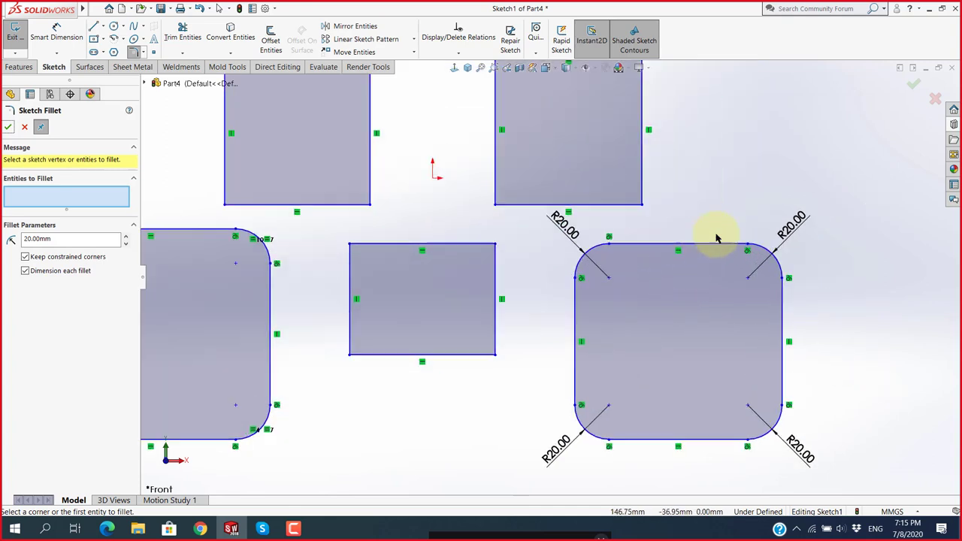
pyautogui.scroll(-2, 715, 238)
pyautogui.scroll(3, 525, 287)
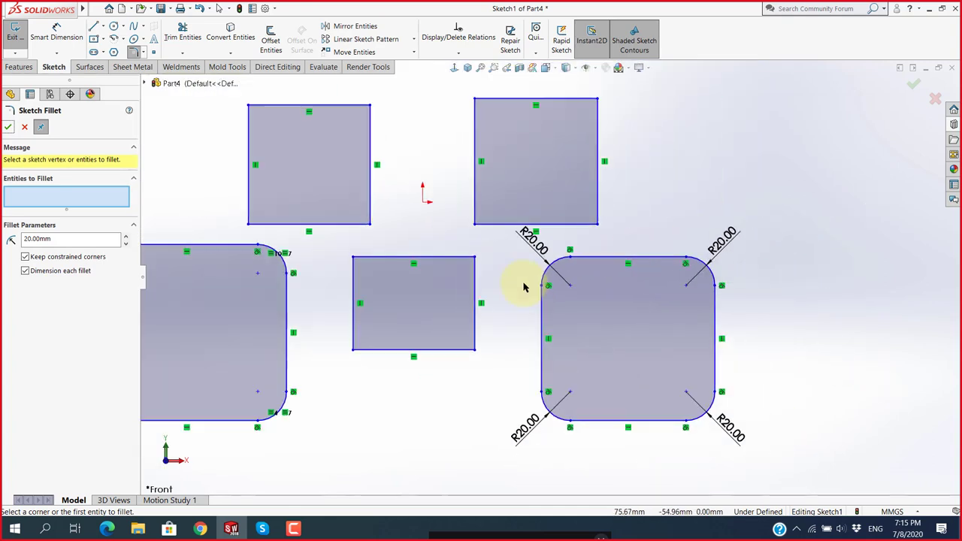
pyautogui.scroll(-3, 485, 267)
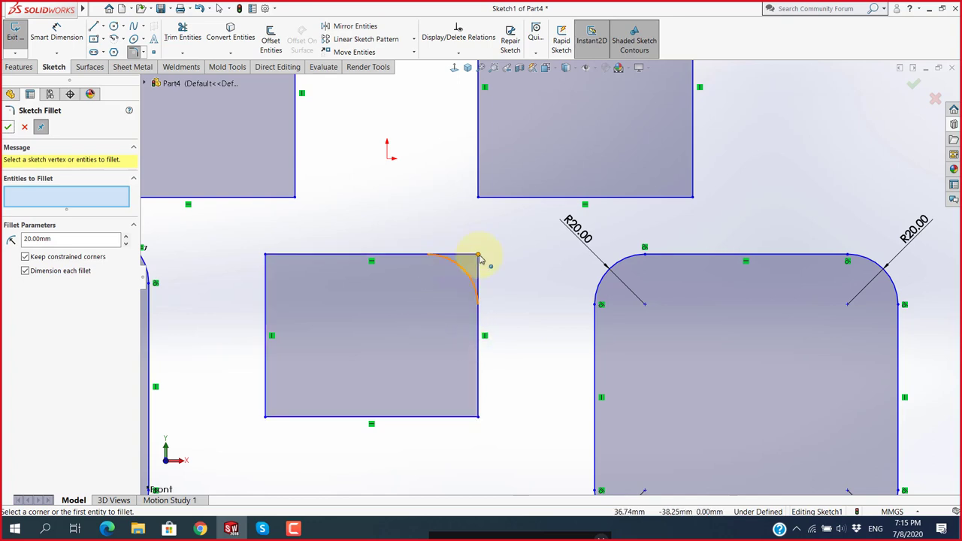
# Pick the middle rectangle's two right corners and the upper square's bottom-right corner.
pyautogui.click(437, 258)
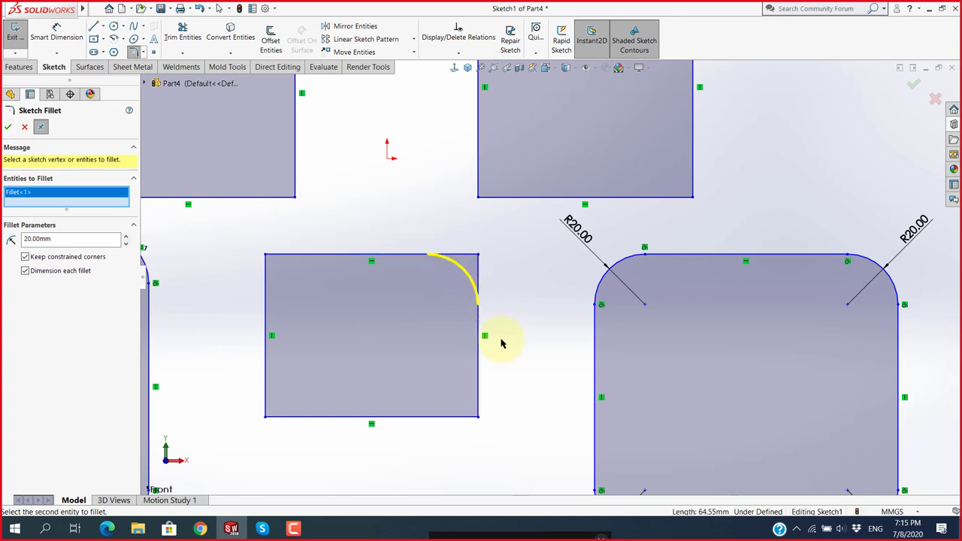
pyautogui.click(456, 417)
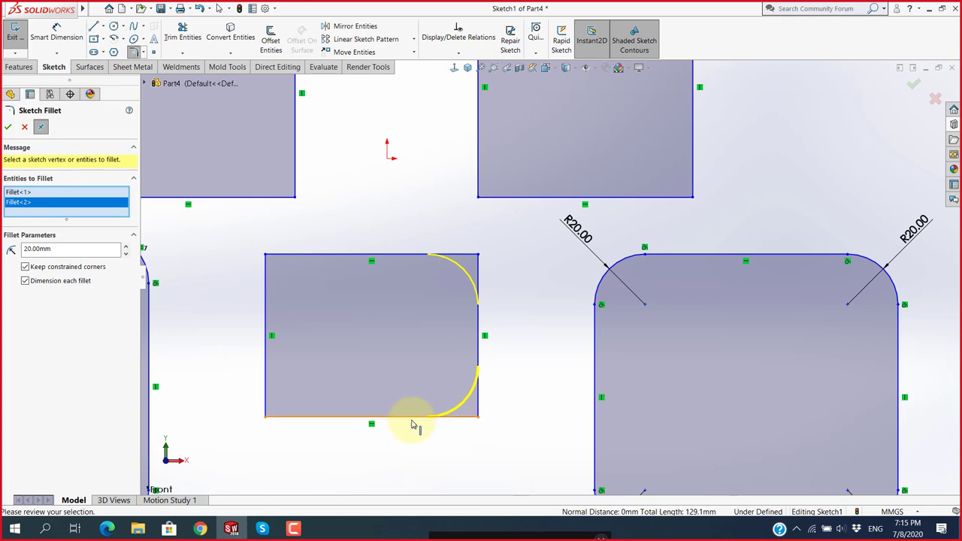
pyautogui.press('z')
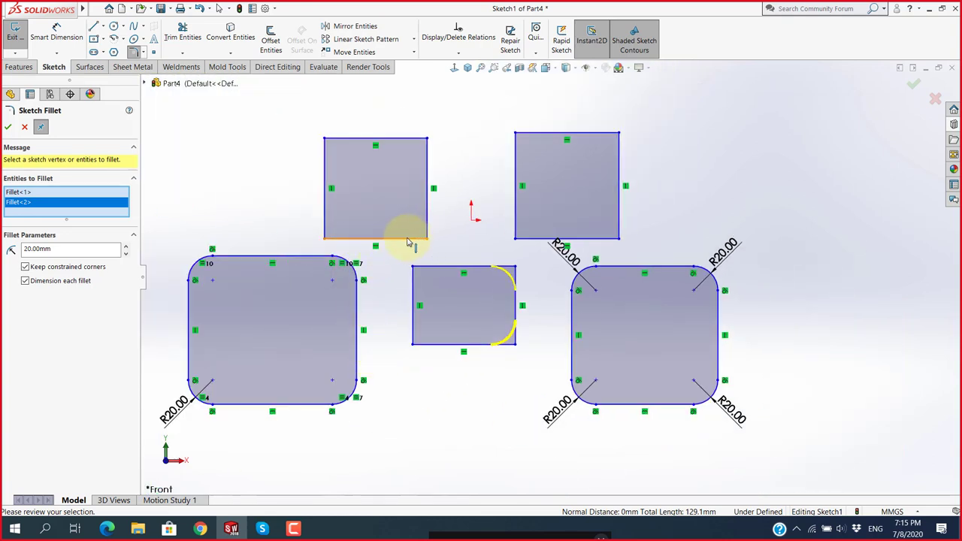
pyautogui.click(405, 239)
pyautogui.click(426, 225)
# Set the fillet radius to 10 mm and apply the three R10.00 fillets.
pyautogui.scroll(-3, 391, 233)
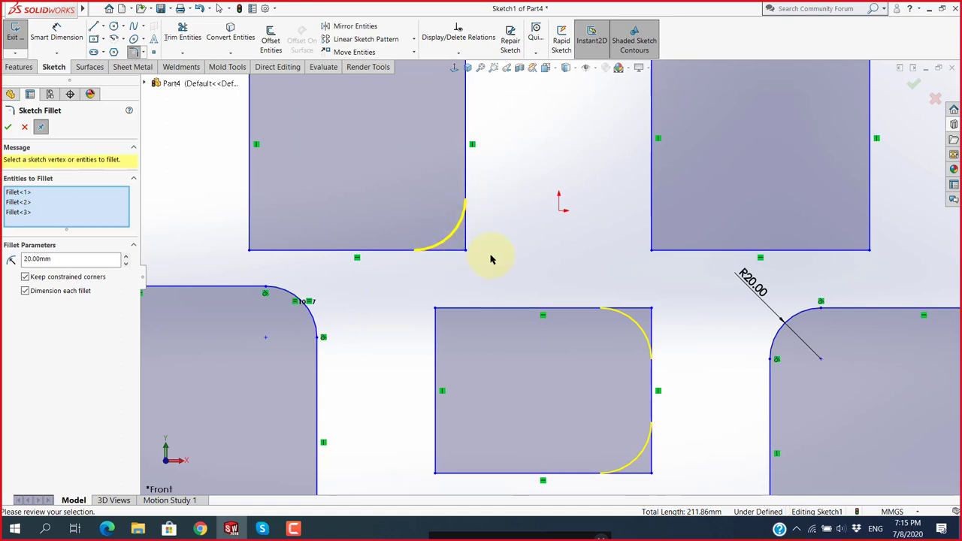
pyautogui.scroll(2, 490, 259)
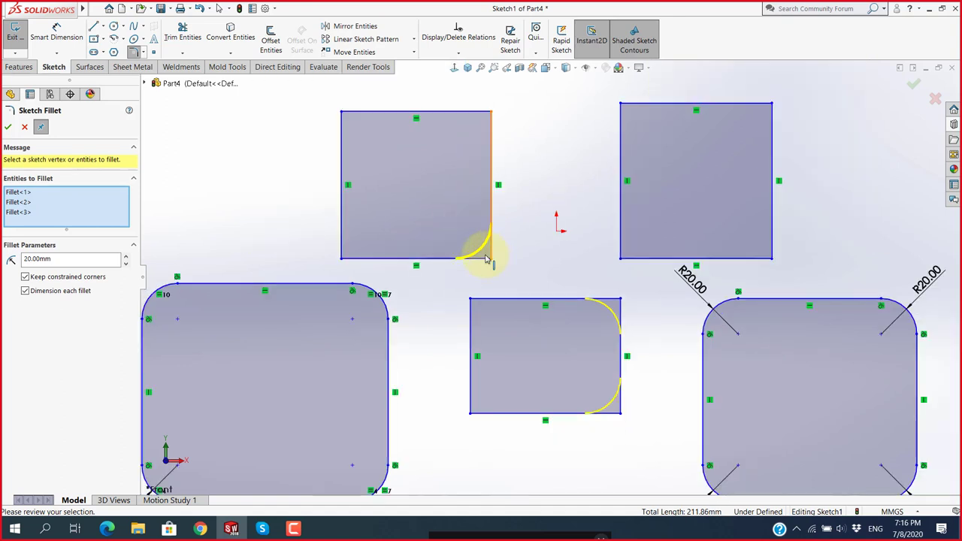
pyautogui.doubleClick(56, 258)
pyautogui.write('10')
pyautogui.press('Return')
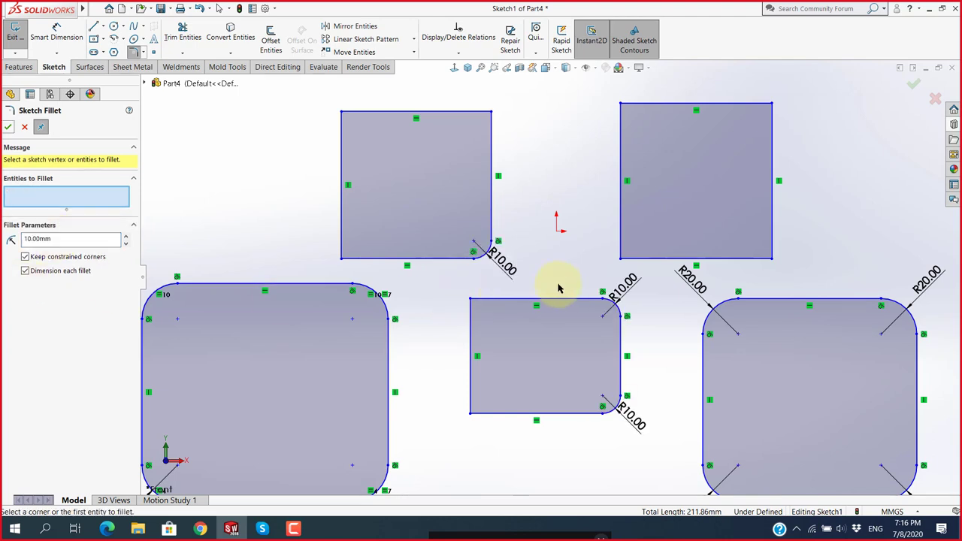
pyautogui.scroll(2, 635, 420)
pyautogui.scroll(-2, 527, 406)
pyautogui.scroll(3, 462, 368)
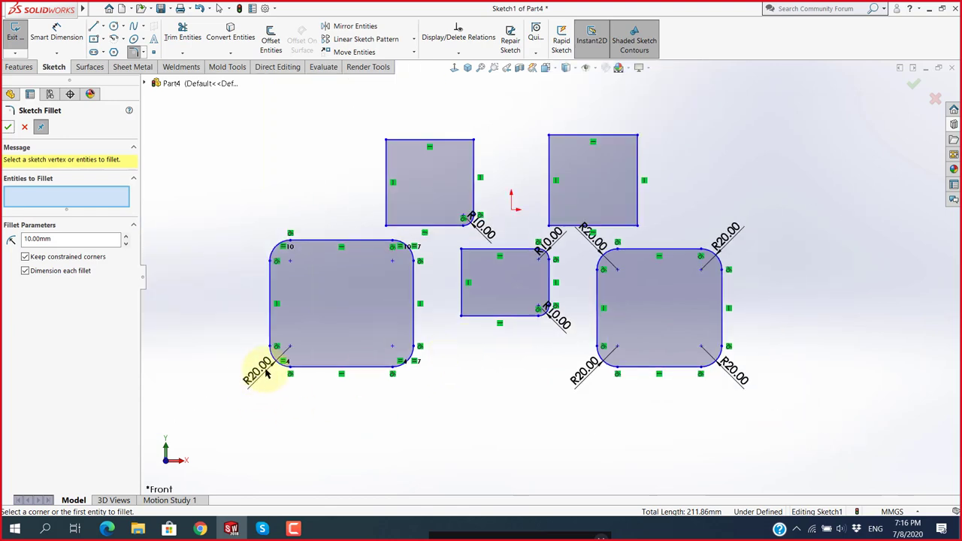
pyautogui.scroll(-2, 265, 373)
pyautogui.scroll(2, 553, 330)
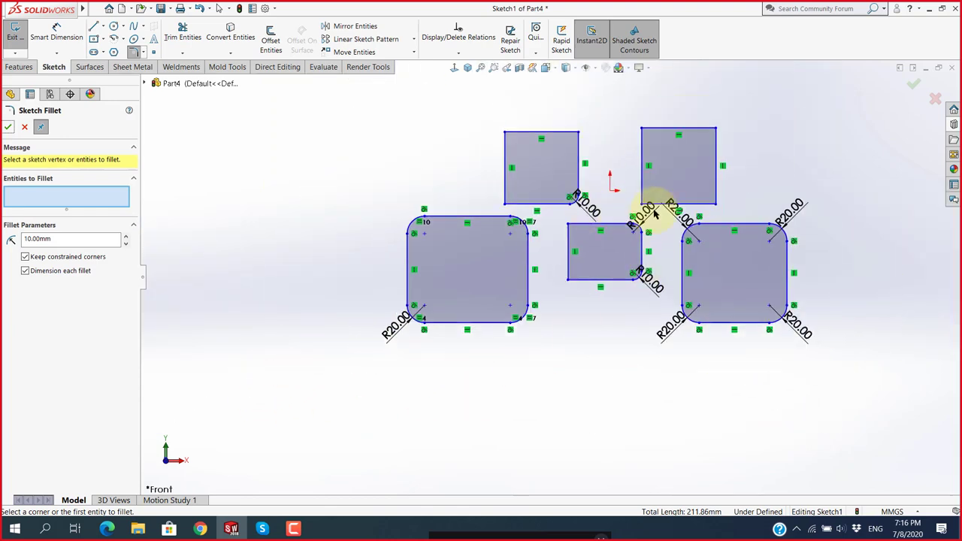
pyautogui.scroll(-2, 662, 218)
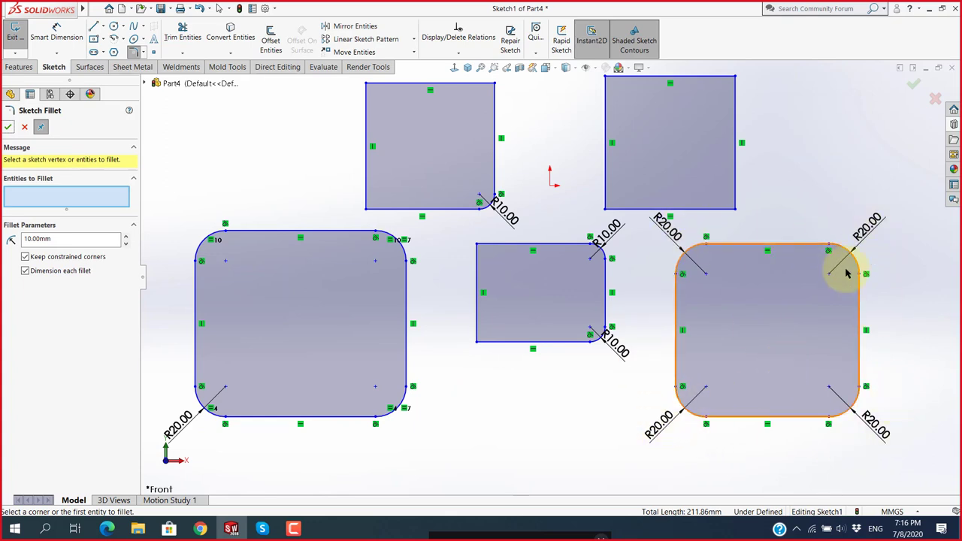
pyautogui.scroll(1, 768, 319)
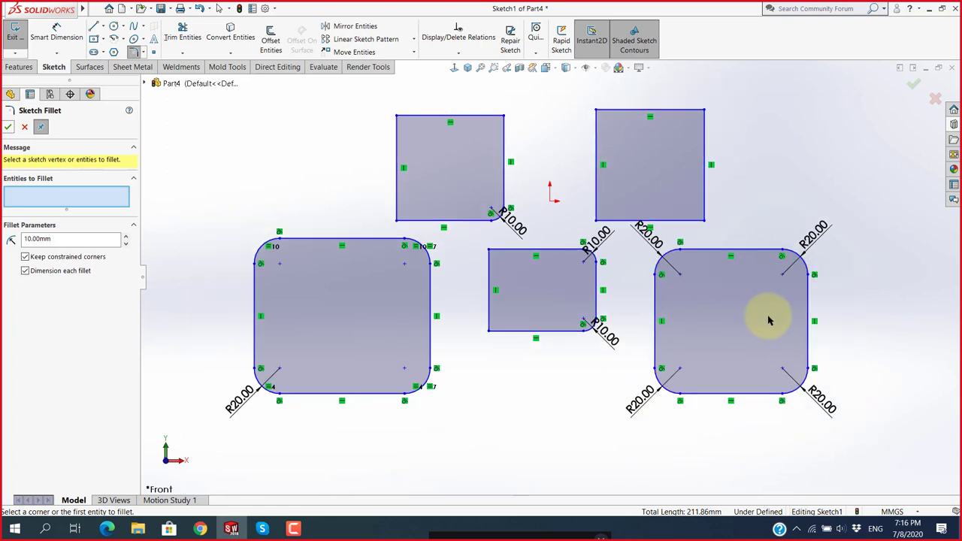
pyautogui.scroll(-1, 625, 253)
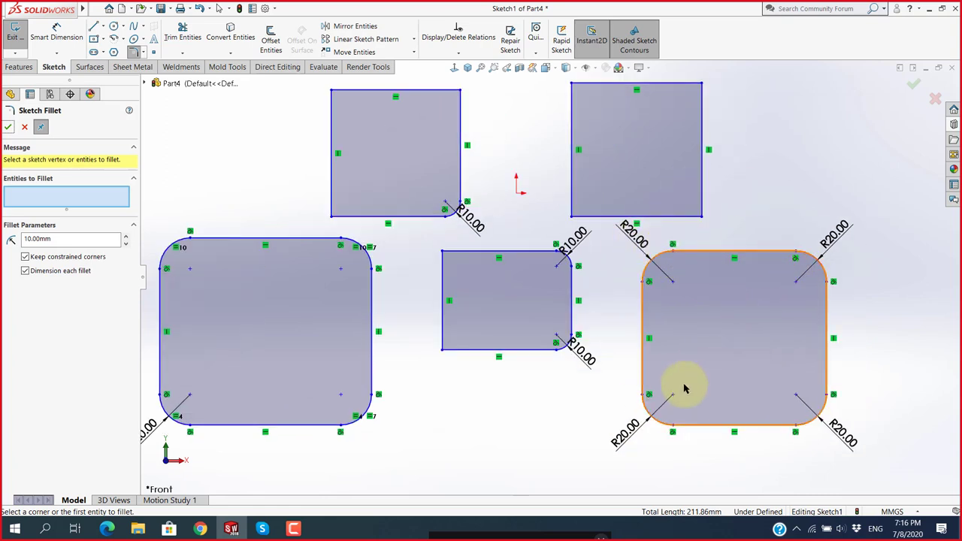
pyautogui.scroll(2, 559, 396)
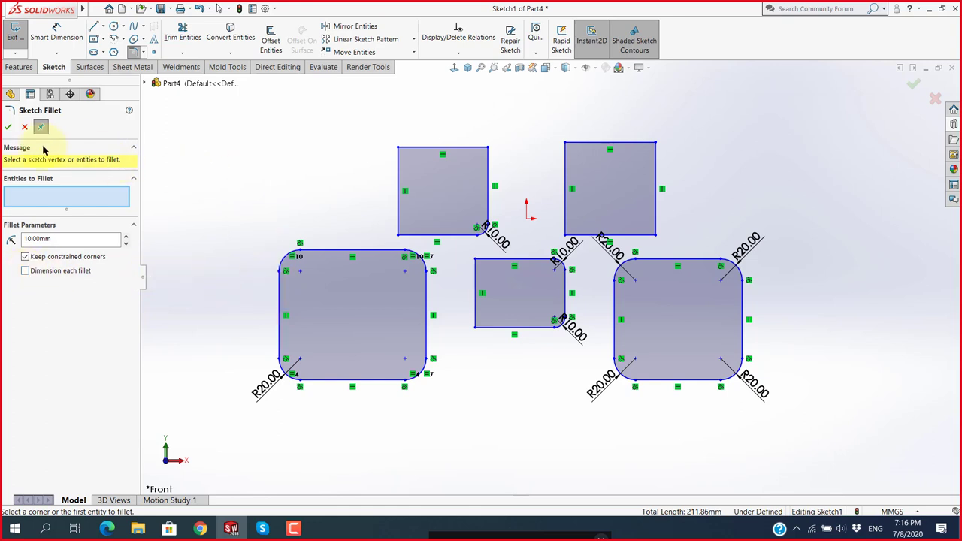
# Undo the R20 fillets on both rectangles and switch to the Sketch Chamfer tool.
pyautogui.click(634, 318)
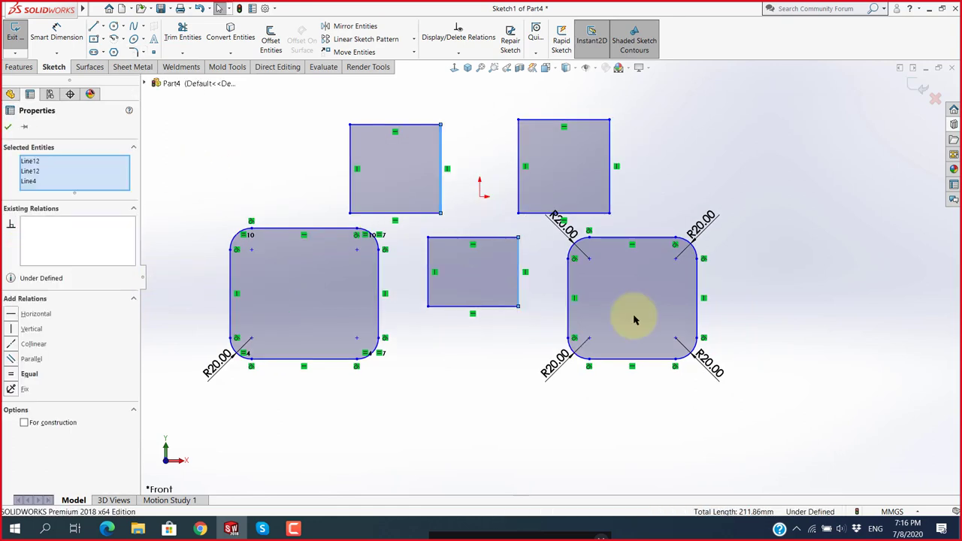
pyautogui.hotkey('ctrl', 'z')
pyautogui.click(484, 342)
pyautogui.hotkey('ctrl', 'z')
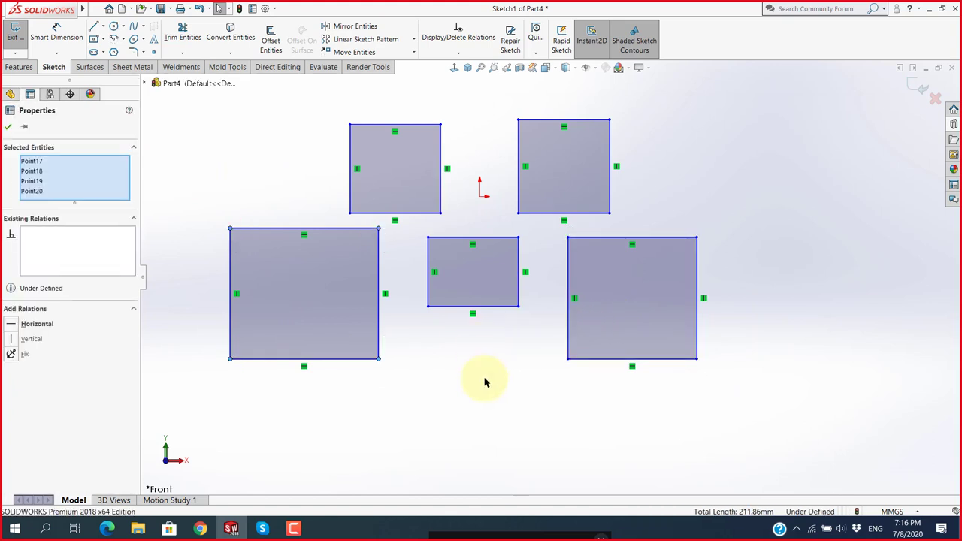
pyautogui.scroll(3, 485, 383)
pyautogui.click(278, 165)
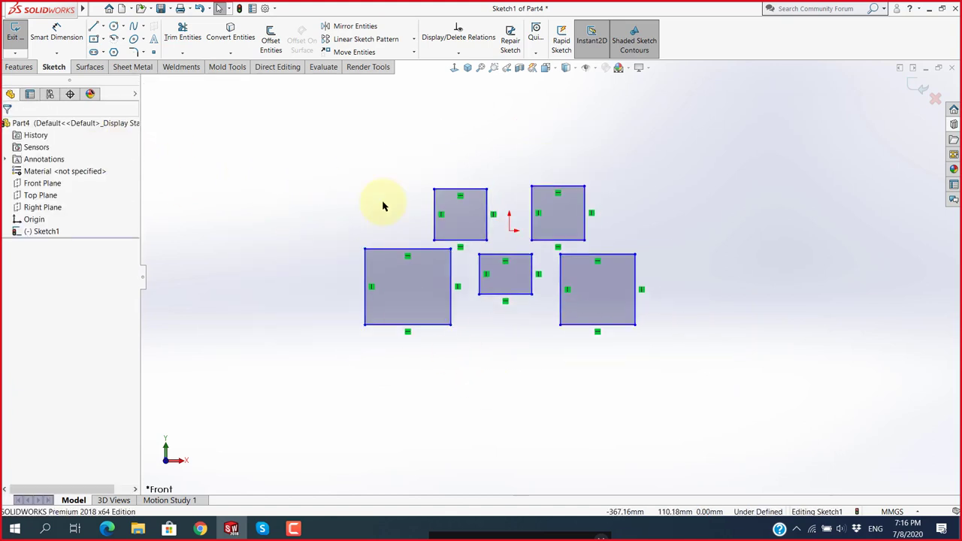
pyautogui.click(143, 52)
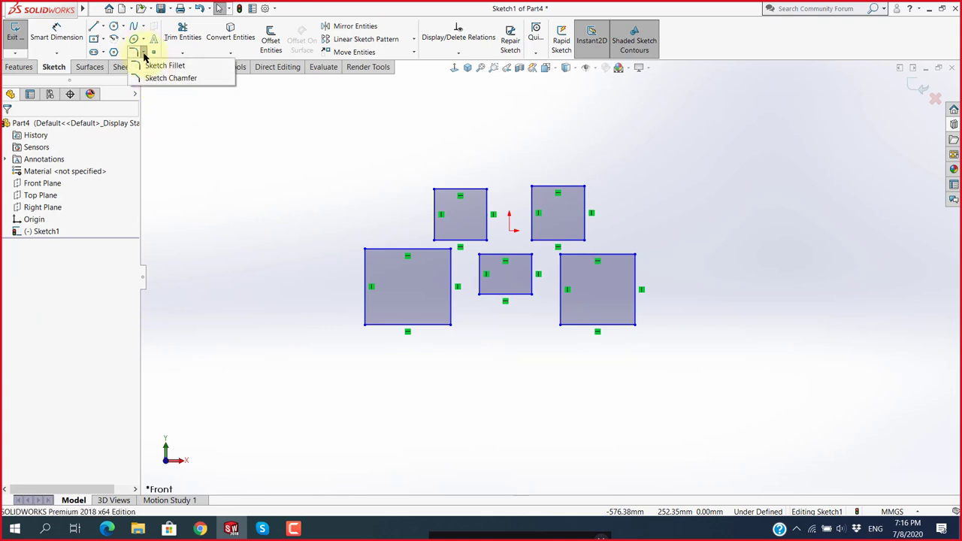
pyautogui.click(171, 79)
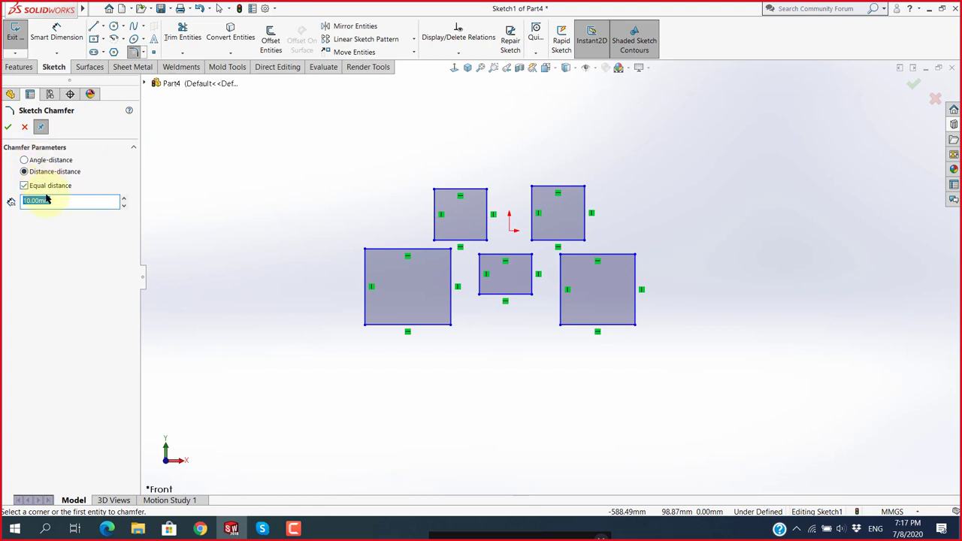
# Set the chamfer type to Angle-distance with 10 mm and 45°.
pyautogui.click(25, 160)
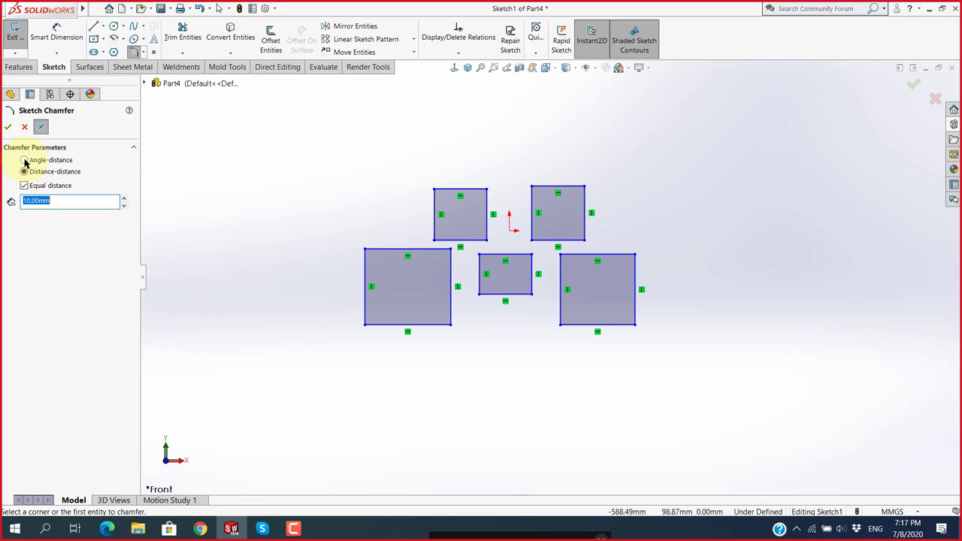
pyautogui.click(24, 161)
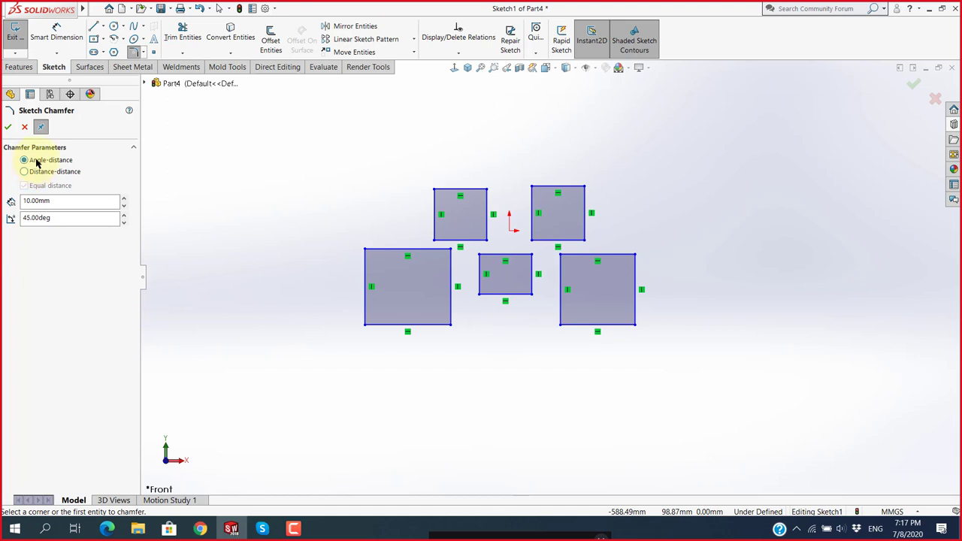
pyautogui.scroll(-2, 569, 215)
pyautogui.scroll(-2, 574, 221)
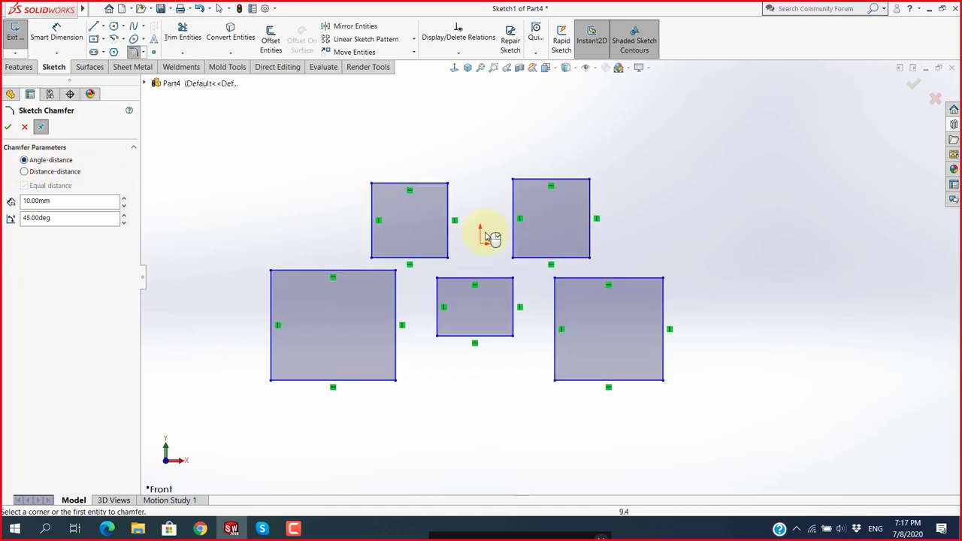
pyautogui.scroll(-1, 492, 237)
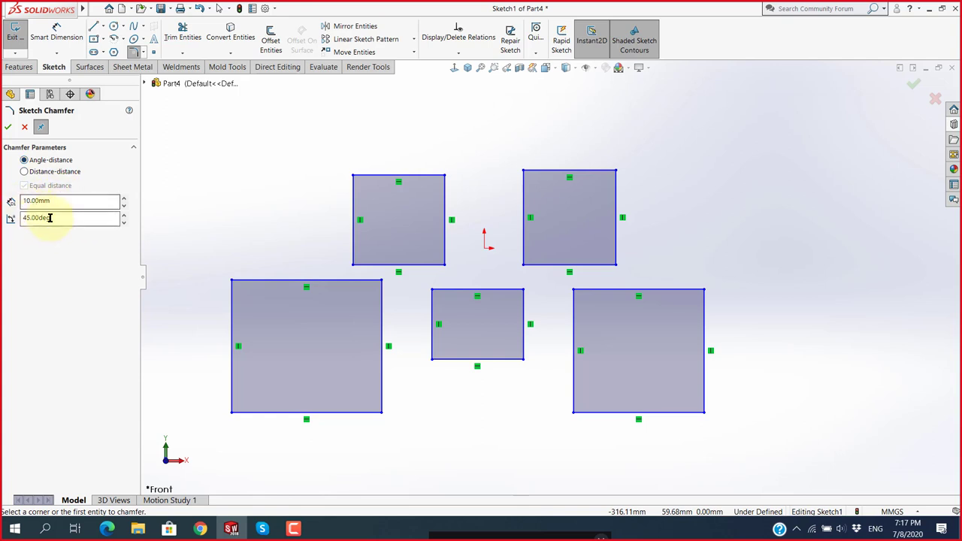
pyautogui.scroll(-1, 399, 311)
pyautogui.scroll(-3, 387, 269)
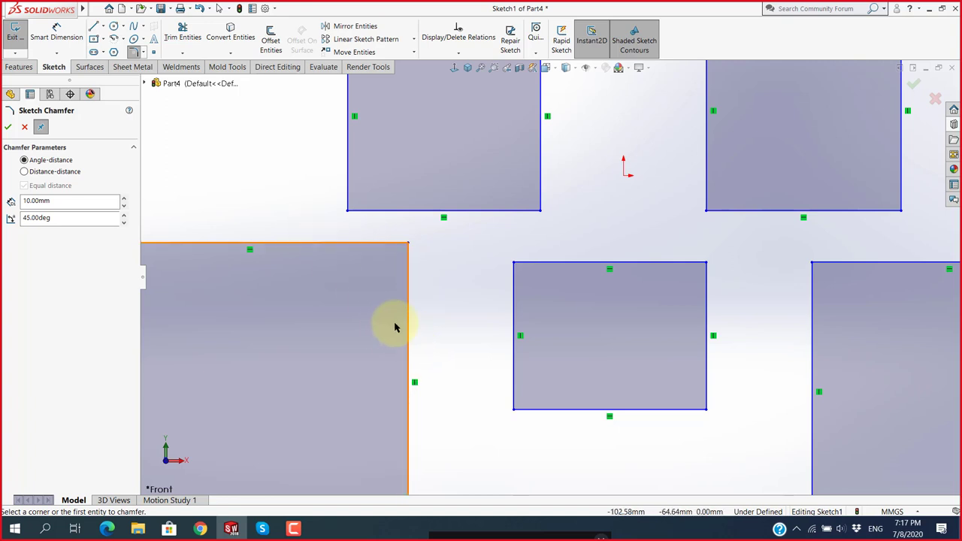
pyautogui.press('f')
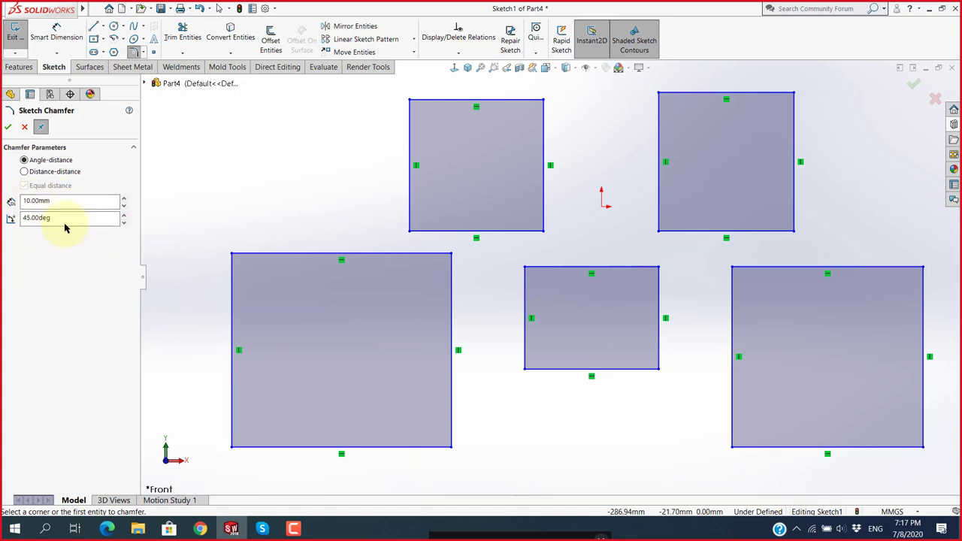
pyautogui.scroll(-1, 679, 272)
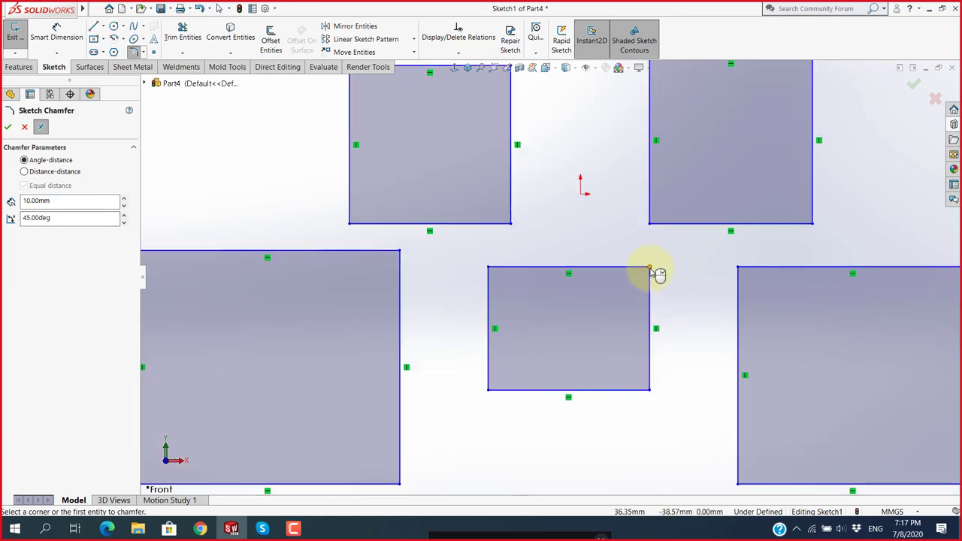
# Chamfer the middle rectangle's top-right corner at 10 mm, 45°.
pyautogui.click(649, 268)
pyautogui.scroll(-5, 651, 296)
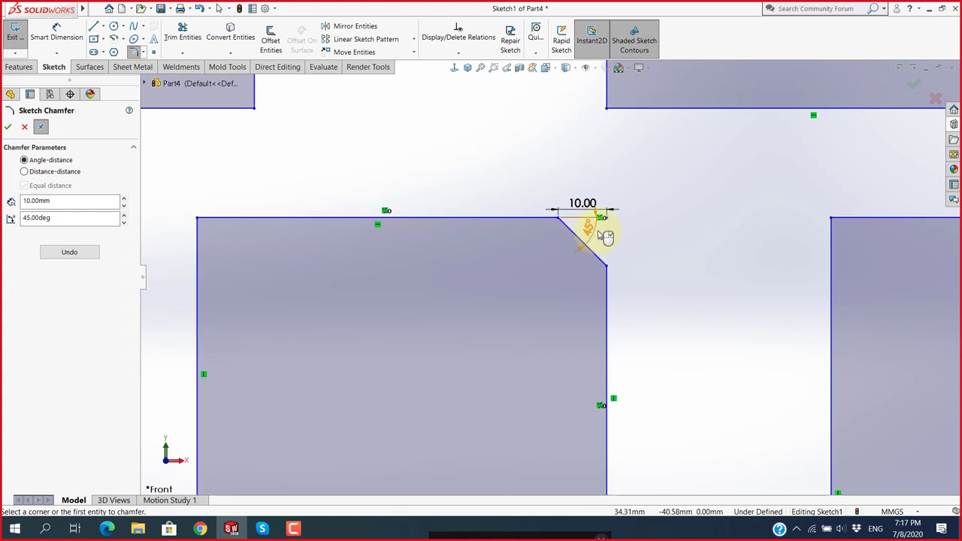
pyautogui.scroll(-3, 603, 231)
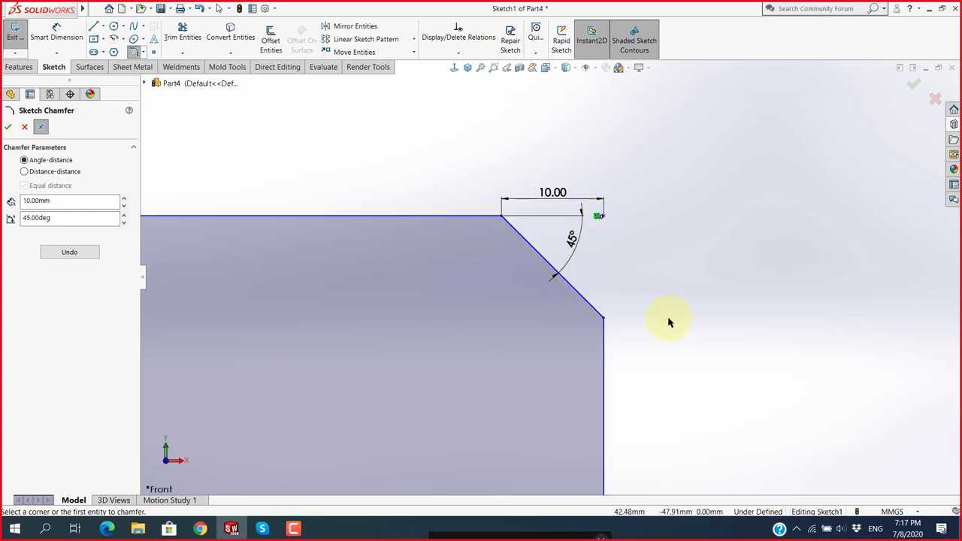
pyautogui.scroll(2, 669, 321)
pyautogui.scroll(3, 564, 330)
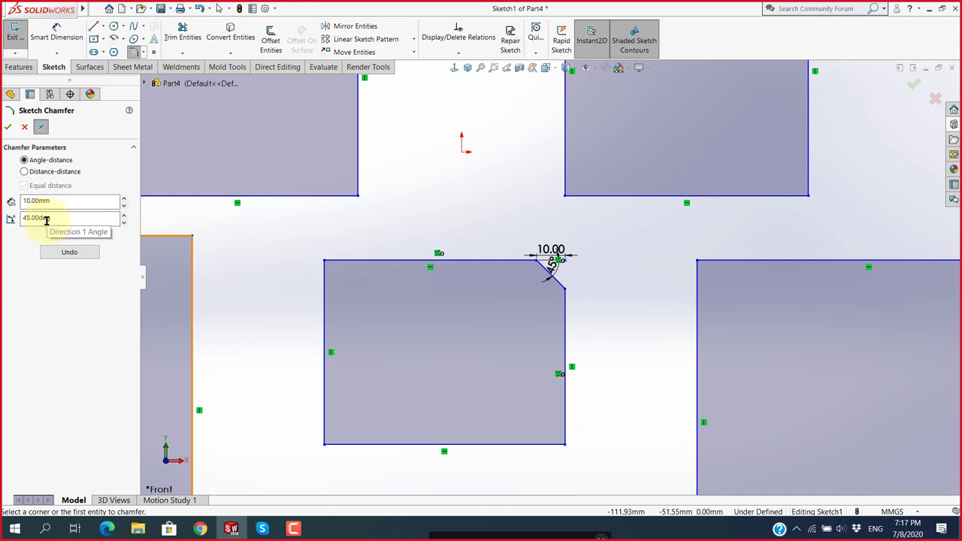
pyautogui.scroll(-4, 384, 271)
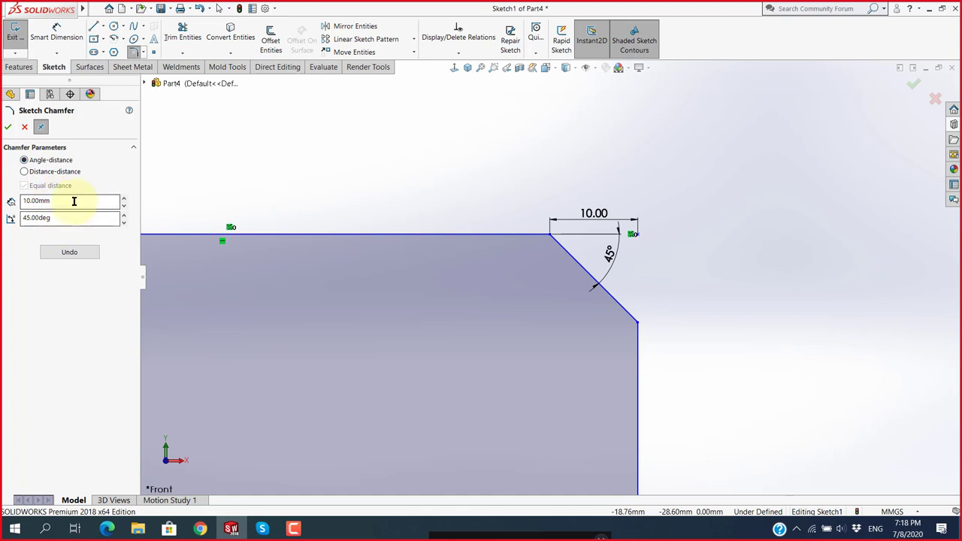
# Change the chamfer angle to 60°, keeping the 10 mm distance.
pyautogui.doubleClick(71, 201)
pyautogui.doubleClick(68, 219)
pyautogui.write('60')
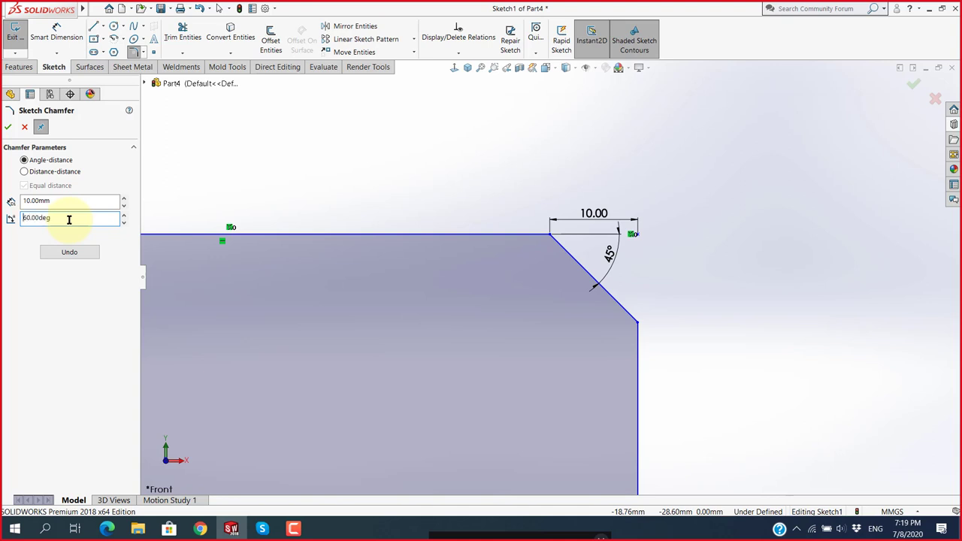
pyautogui.scroll(3, 445, 249)
pyautogui.scroll(2, 516, 338)
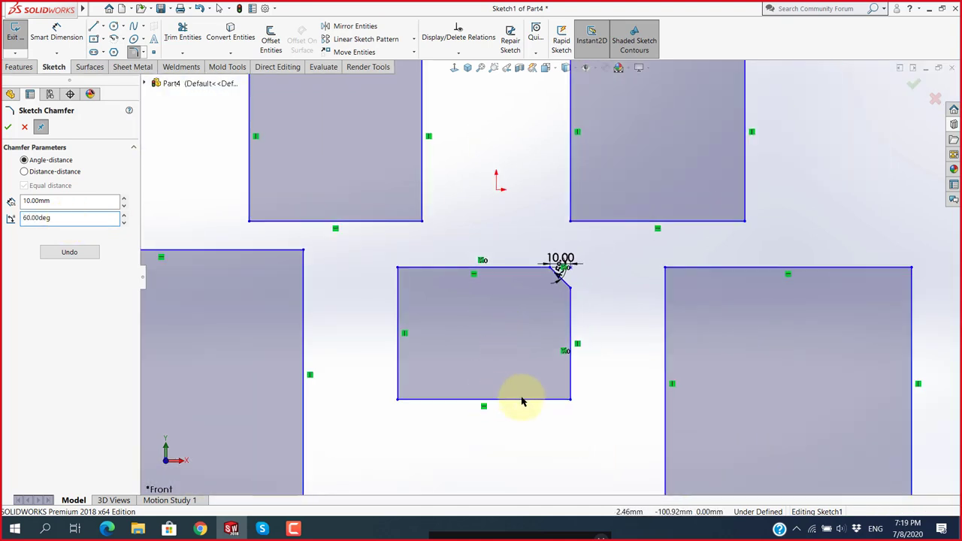
pyautogui.scroll(2, 521, 401)
pyautogui.scroll(-4, 641, 358)
pyautogui.scroll(3, 290, 398)
pyautogui.scroll(-4, 378, 339)
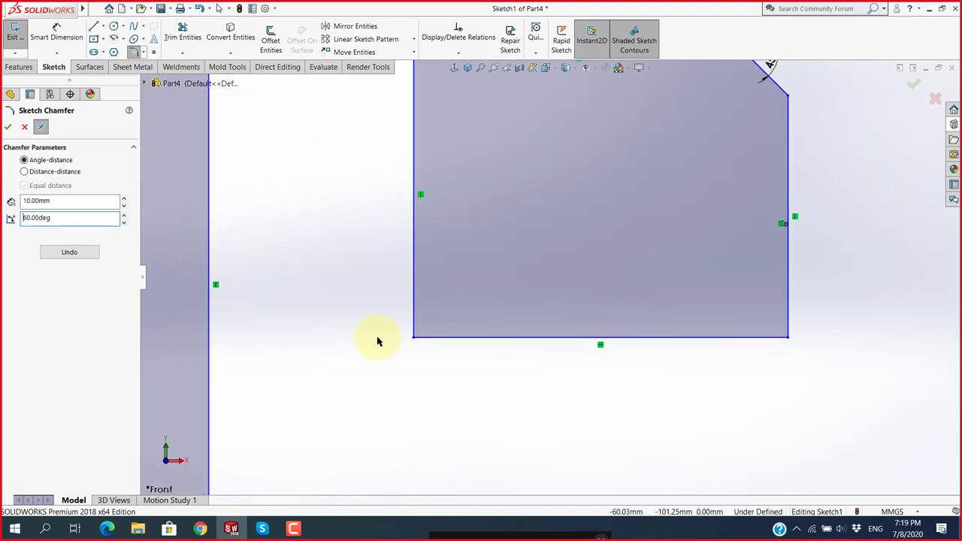
# Chamfer the middle rectangle's bottom-left and bottom-right corners at 10 mm, 60°.
pyautogui.click(415, 339)
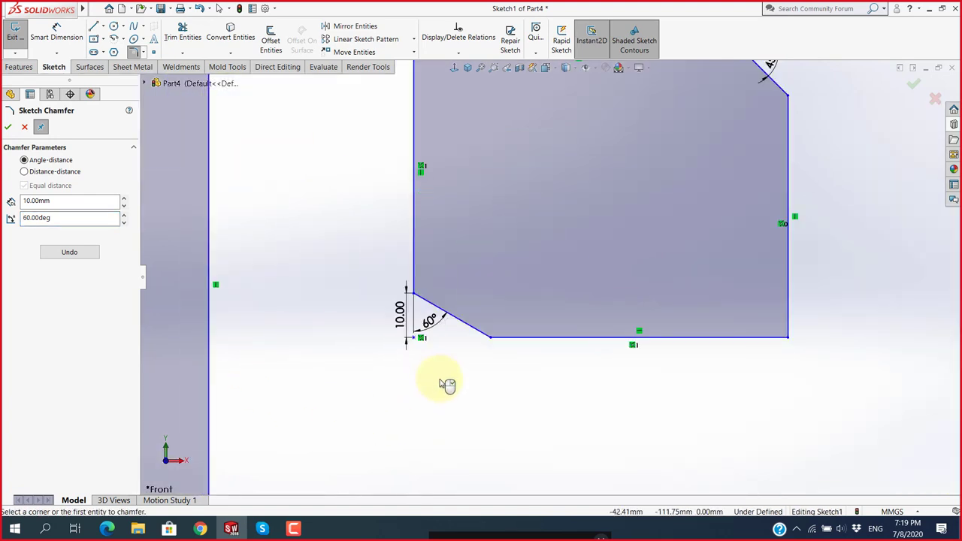
pyautogui.scroll(-3, 454, 354)
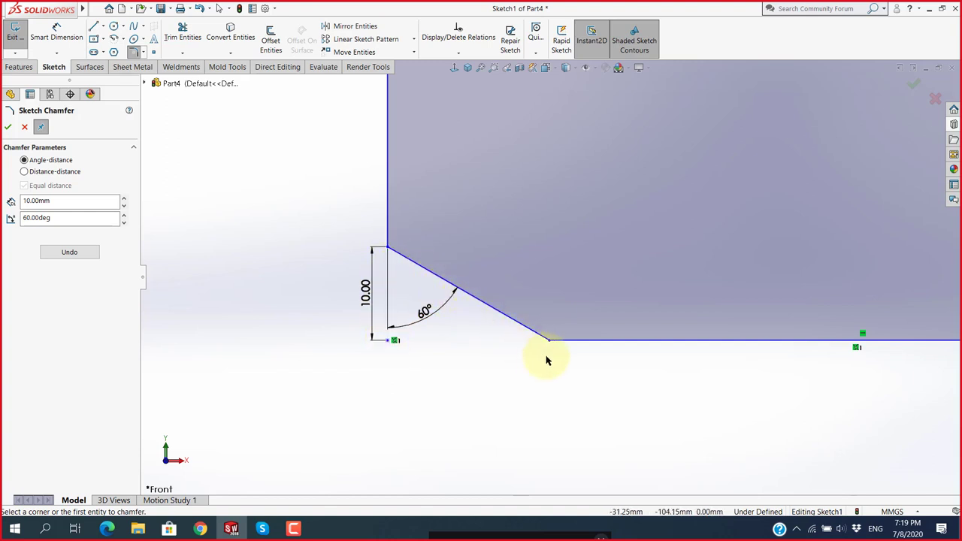
pyautogui.scroll(3, 554, 362)
pyautogui.scroll(-2, 857, 278)
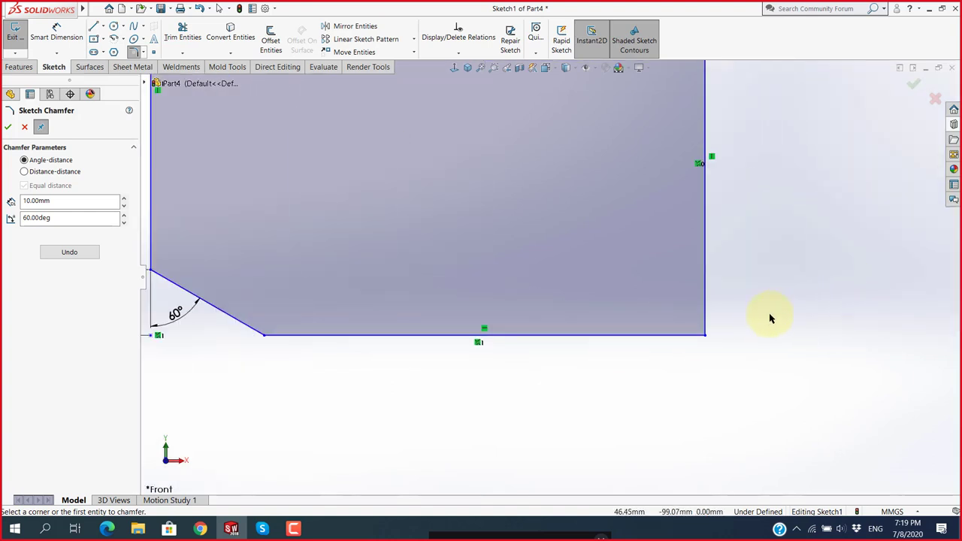
pyautogui.click(705, 336)
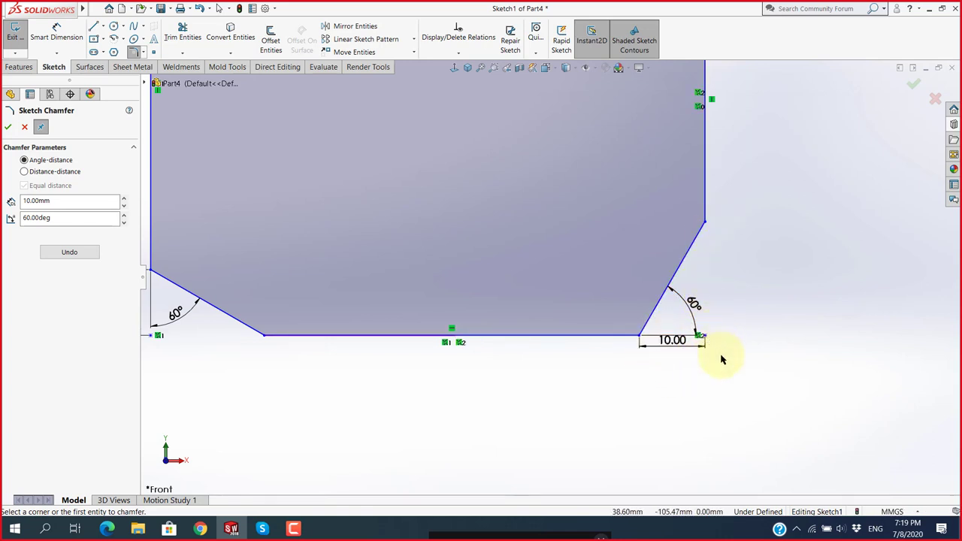
pyautogui.scroll(4, 720, 360)
pyautogui.scroll(2, 723, 359)
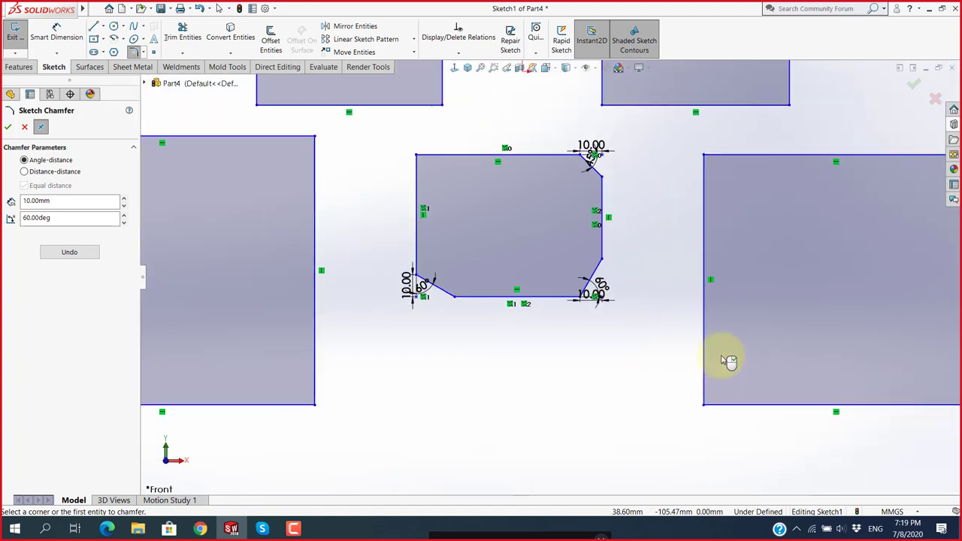
# Set the chamfer to 20 mm and 30°, and chamfer the large rectangle's bottom-right corner.
pyautogui.doubleClick(72, 201)
pyautogui.write('20')
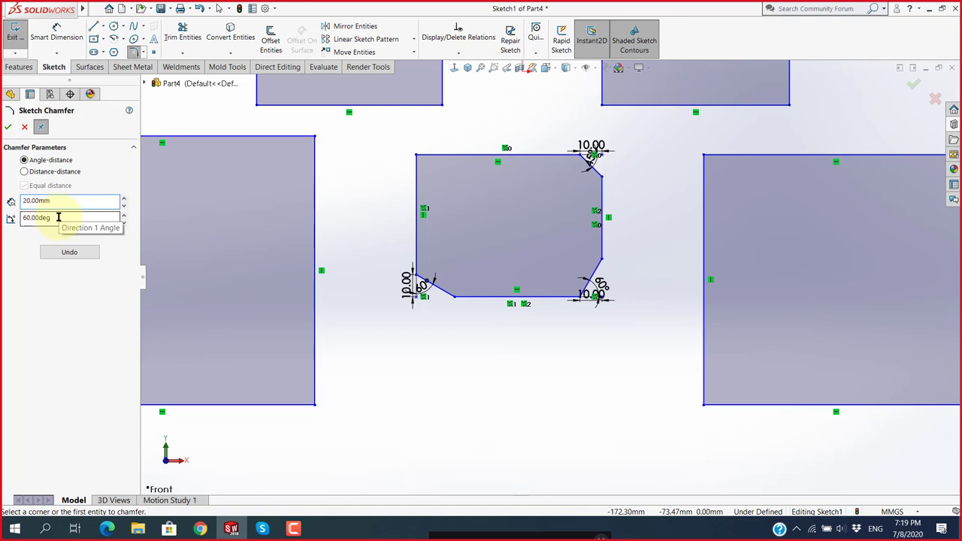
pyautogui.doubleClick(59, 217)
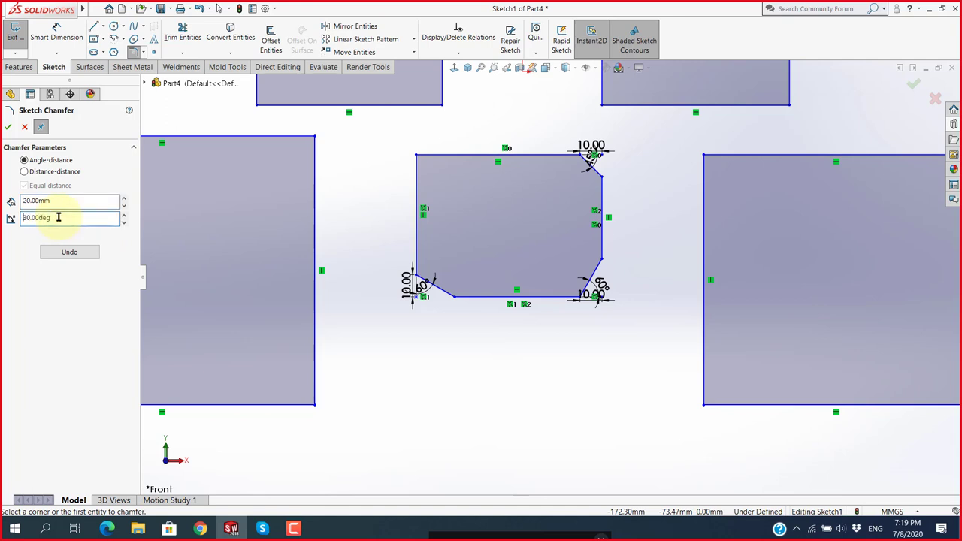
pyautogui.scroll(-4, 294, 404)
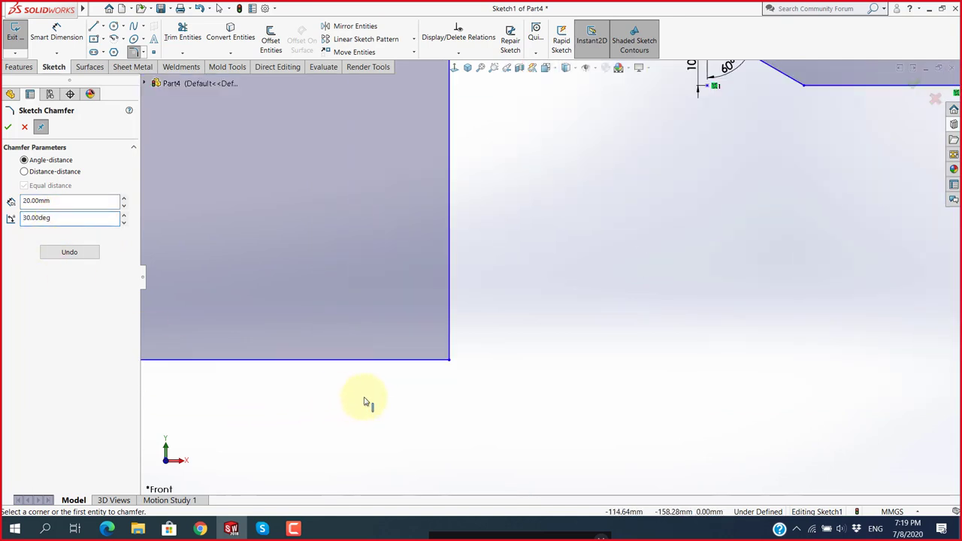
pyautogui.click(449, 361)
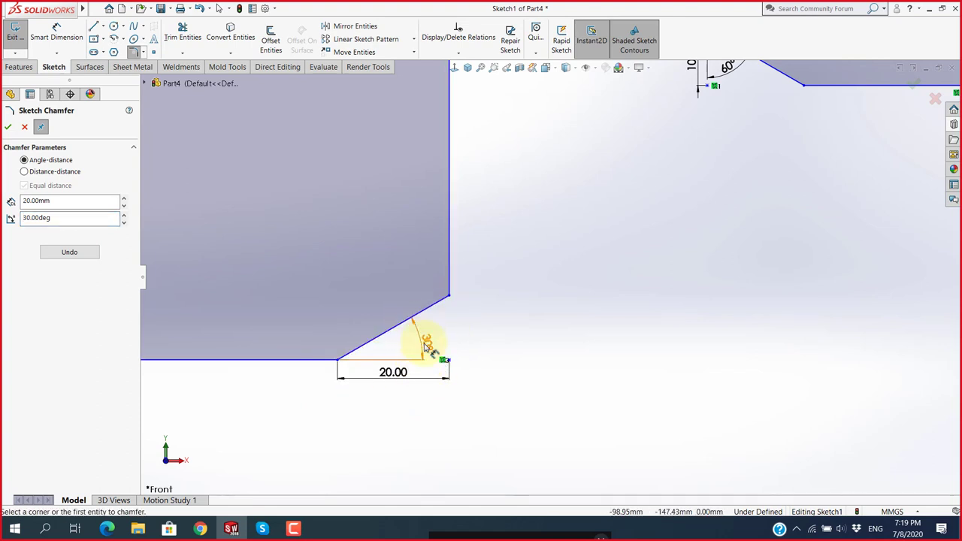
# Zoom out and begin selecting the large rectangle's left edge.
pyautogui.press('z')
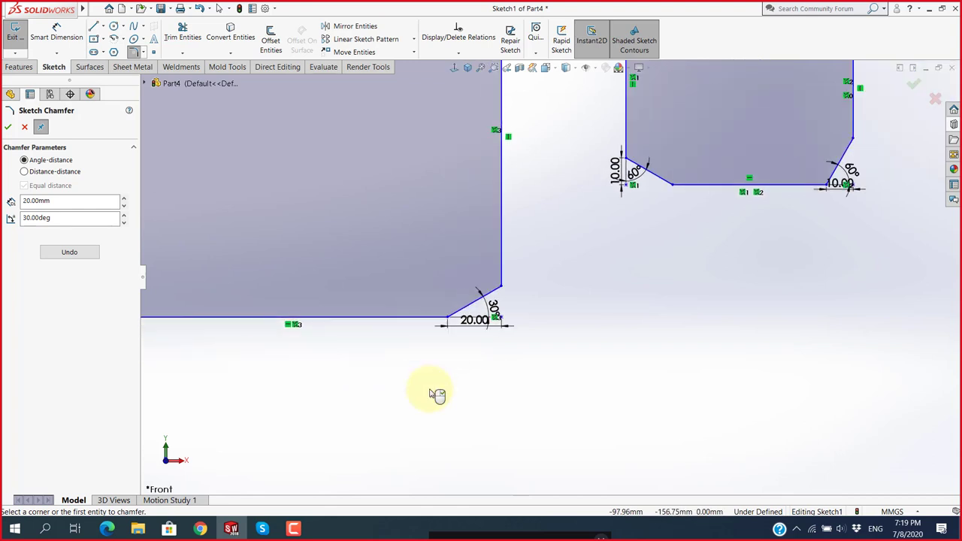
pyautogui.press('z')
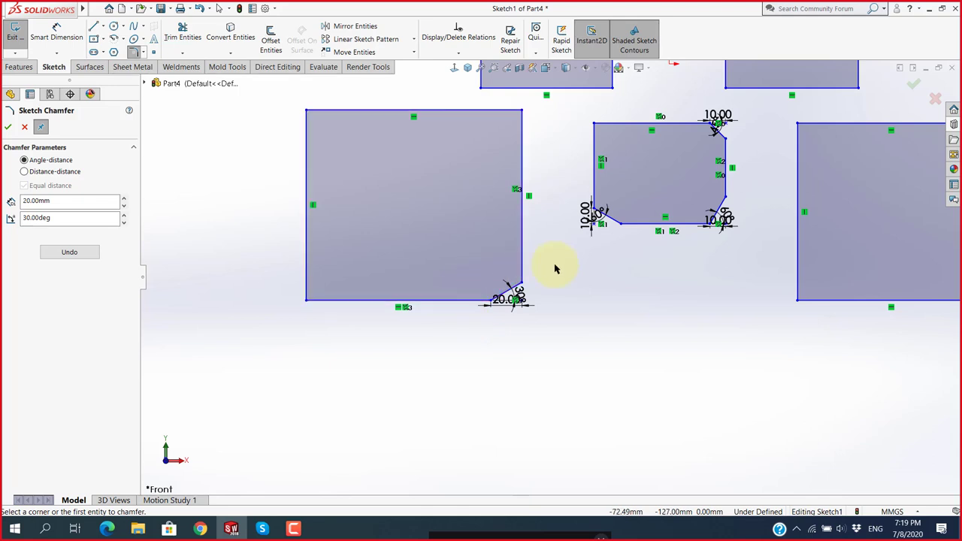
pyautogui.scroll(-6, 552, 266)
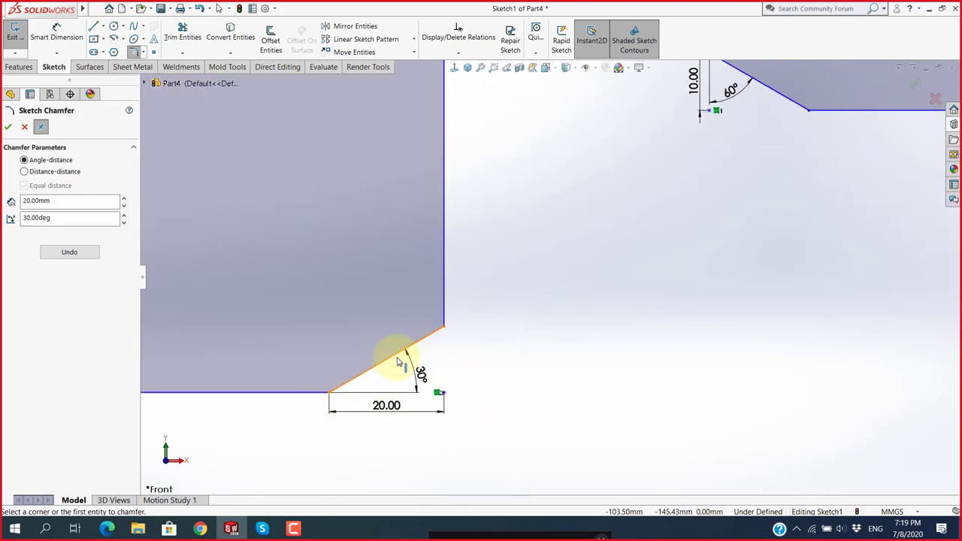
pyautogui.click(444, 299)
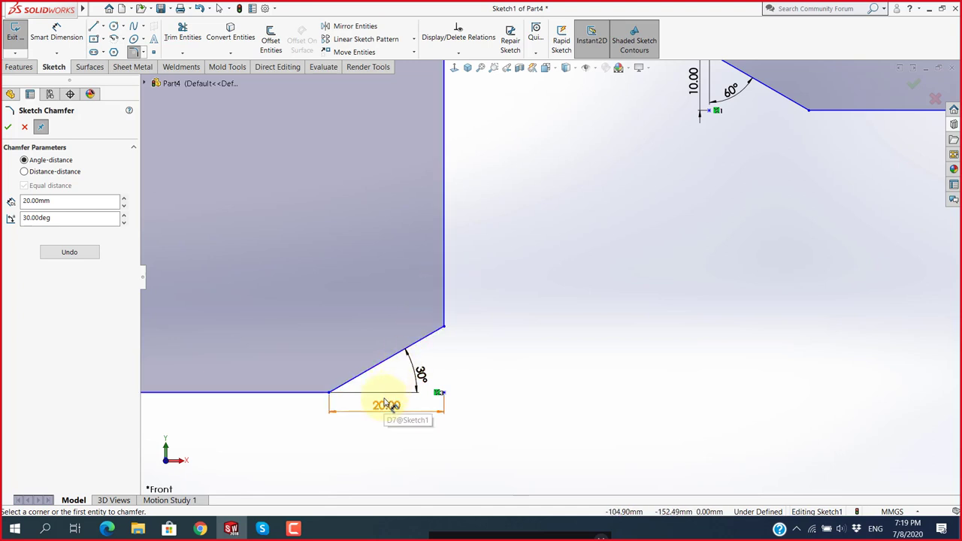
pyautogui.scroll(2, 476, 389)
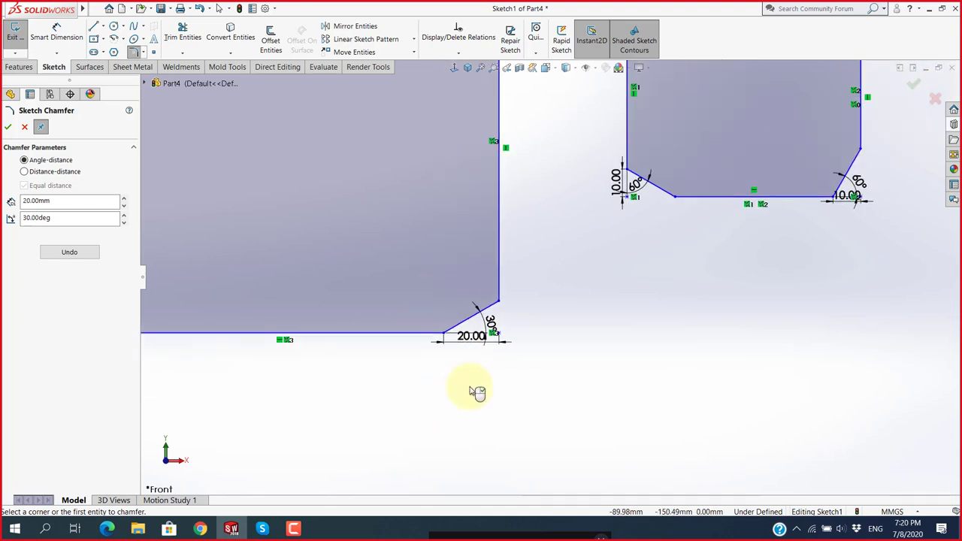
pyautogui.scroll(2, 476, 388)
pyautogui.scroll(-2, 524, 321)
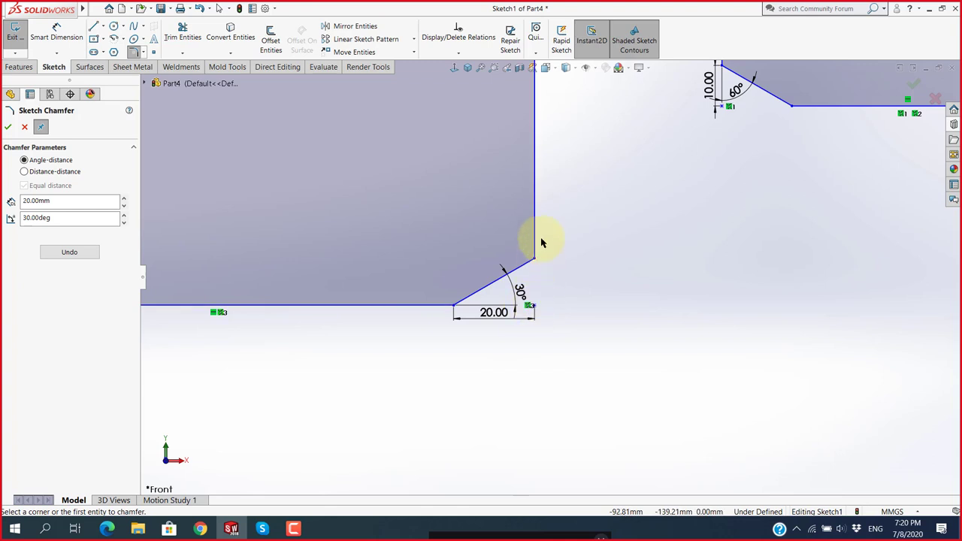
pyautogui.scroll(-3, 535, 305)
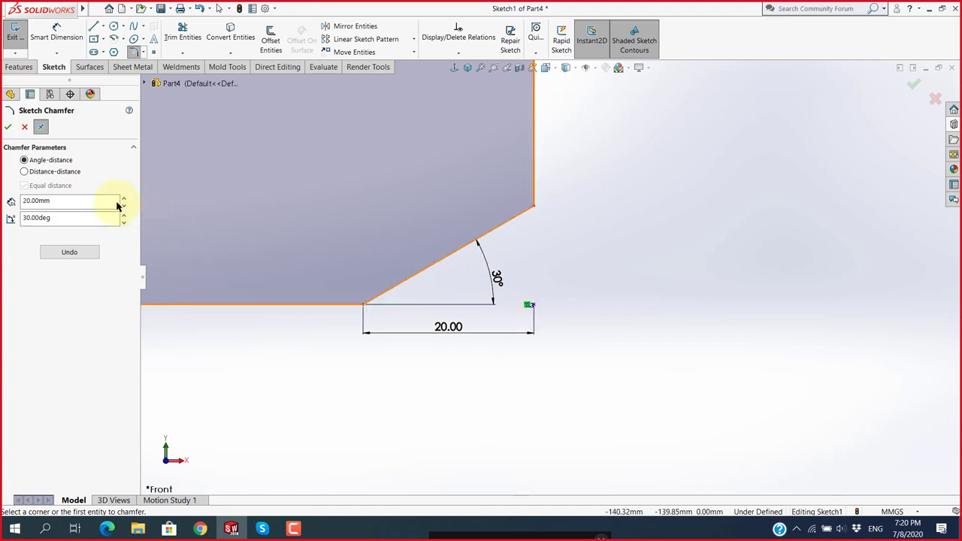
pyautogui.scroll(3, 556, 315)
pyautogui.scroll(4, 562, 318)
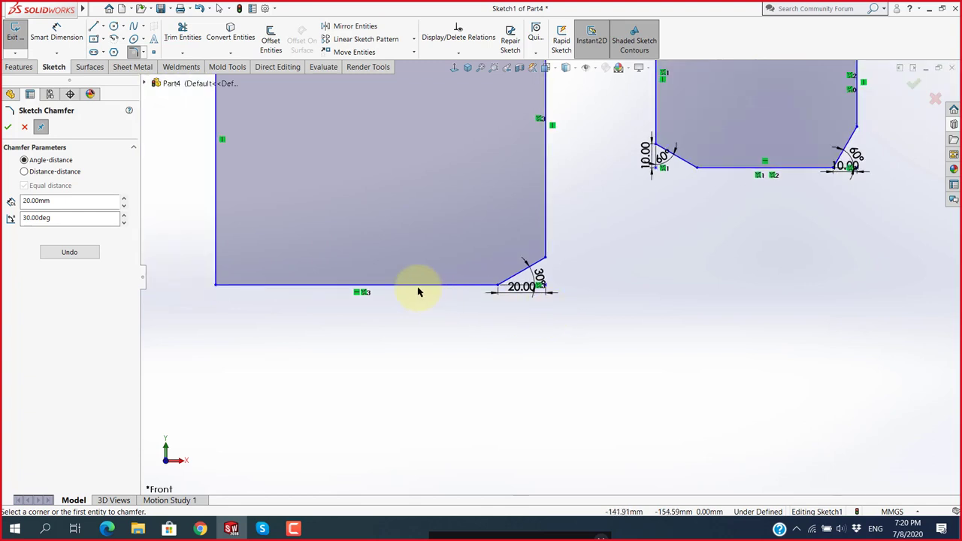
pyautogui.scroll(-3, 233, 224)
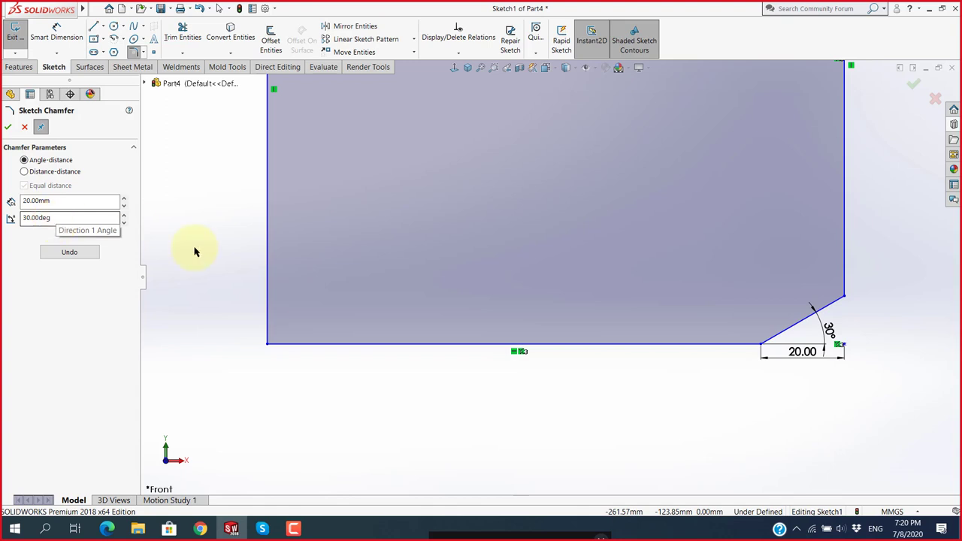
# Add 20 mm, 30° chamfers between the left/bottom edges and the right/top edges.
pyautogui.click(268, 278)
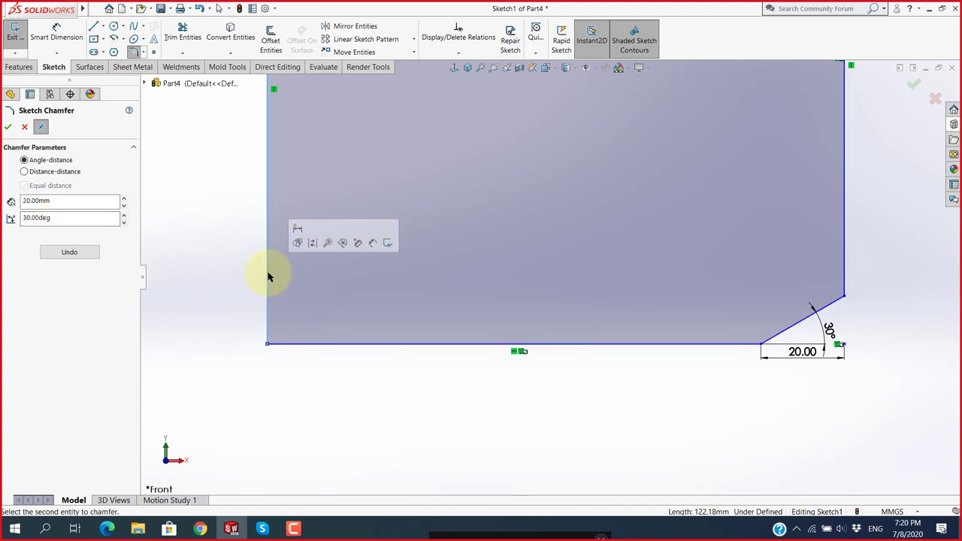
pyautogui.click(324, 344)
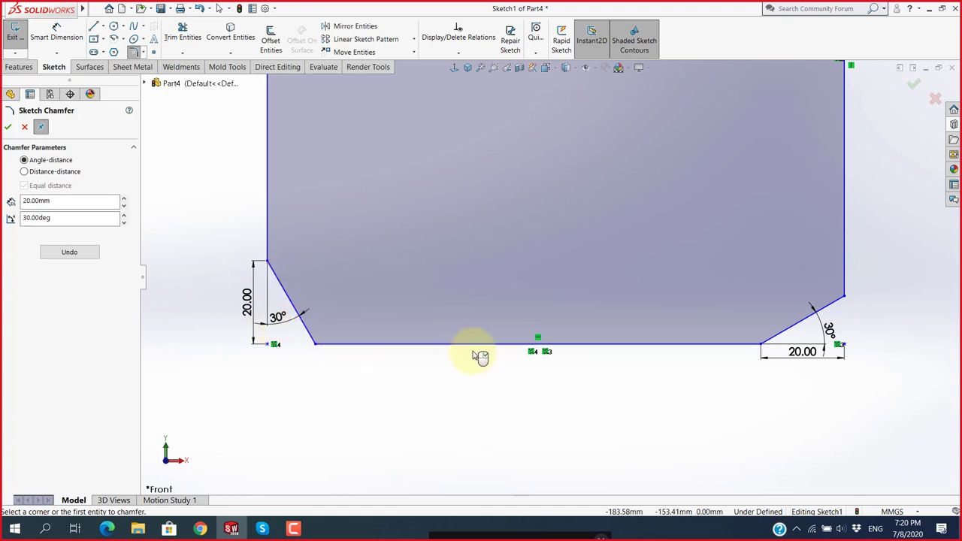
pyautogui.scroll(3, 489, 350)
pyautogui.scroll(-3, 593, 204)
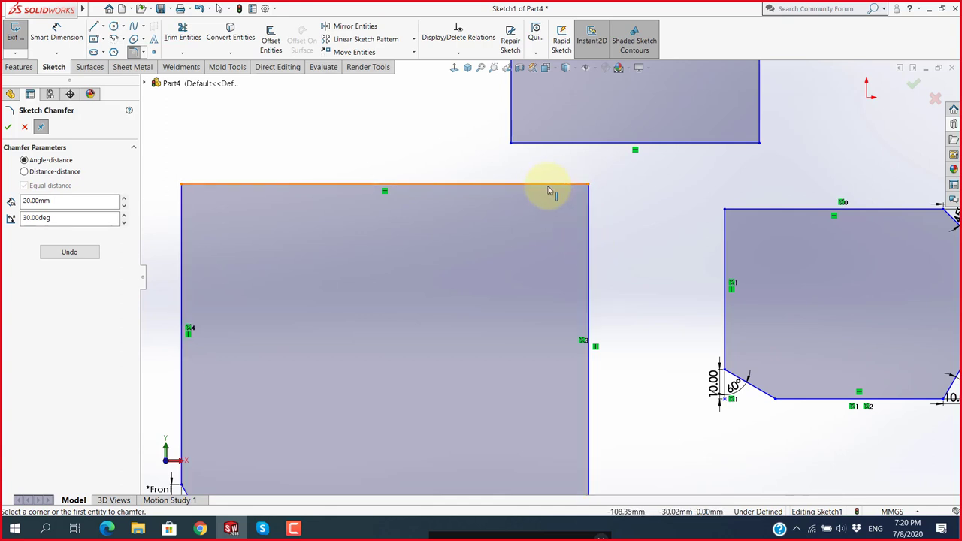
pyautogui.click(590, 229)
pyautogui.click(560, 184)
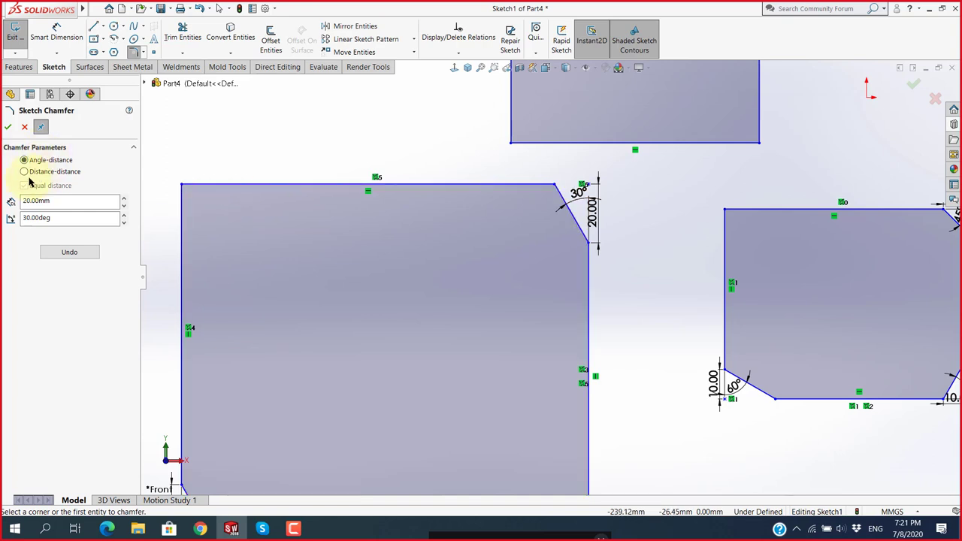
# Switch the chamfer to distance-distance and cut the large rectangle's top-left corner 20 × 10 mm.
pyautogui.click(24, 171)
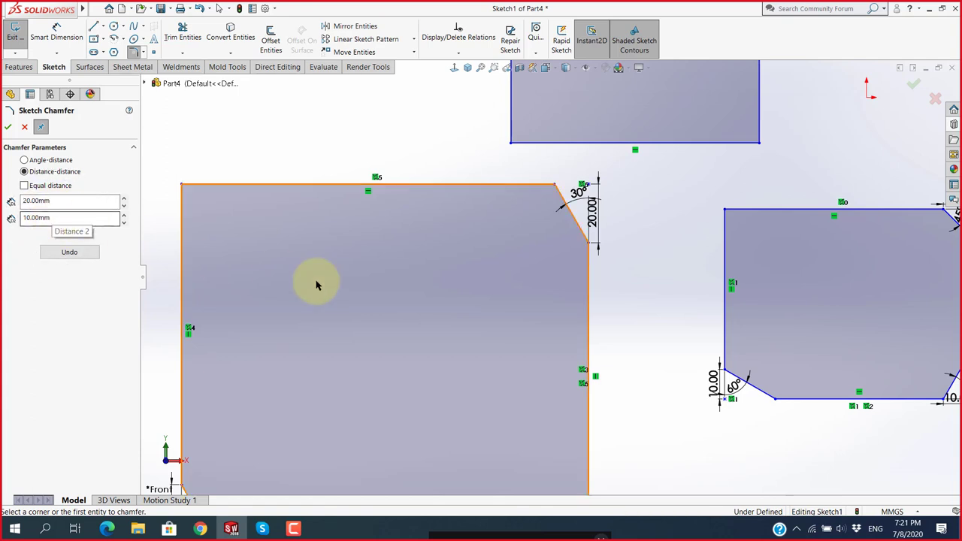
pyautogui.scroll(3, 353, 271)
pyautogui.scroll(-5, 383, 257)
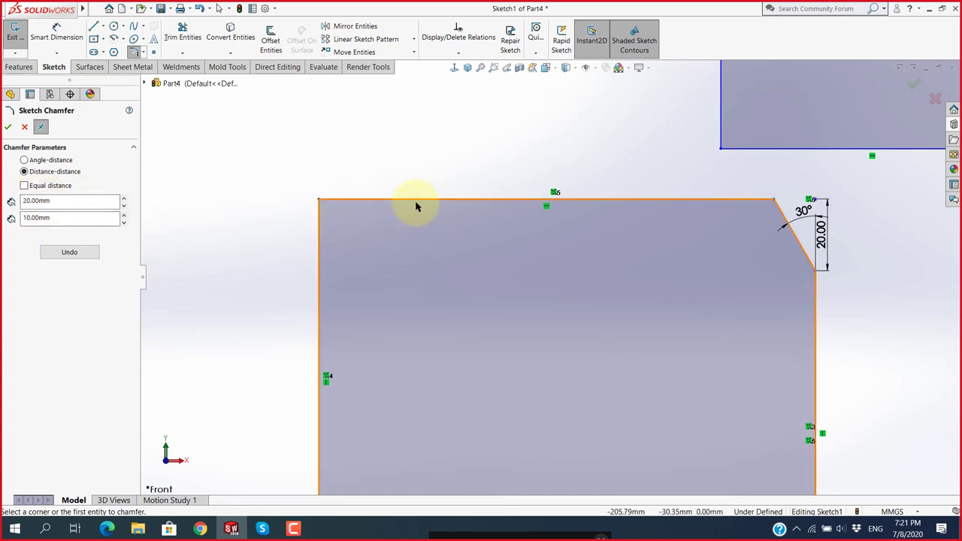
pyautogui.click(318, 267)
pyautogui.scroll(-2, 334, 213)
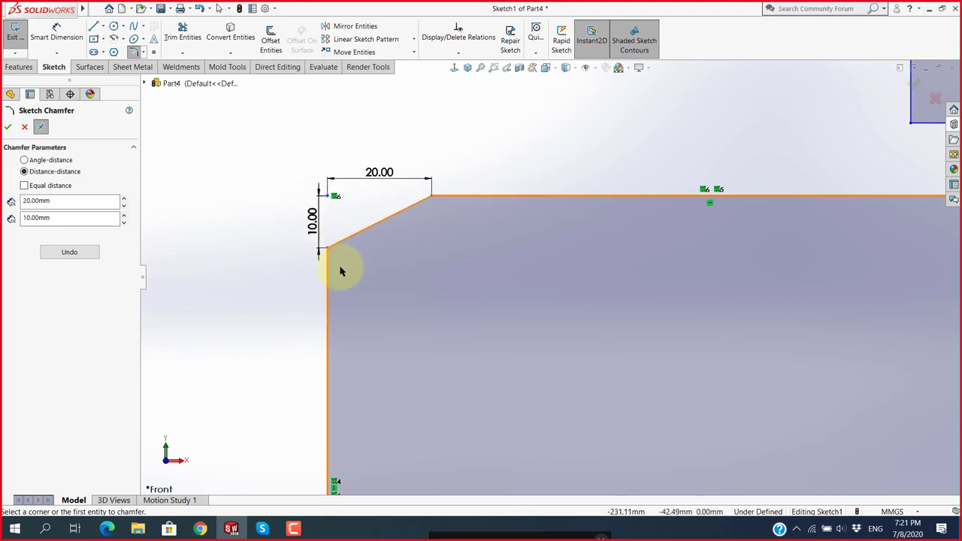
pyautogui.scroll(1, 391, 259)
pyautogui.scroll(2, 375, 297)
pyautogui.scroll(2, 526, 331)
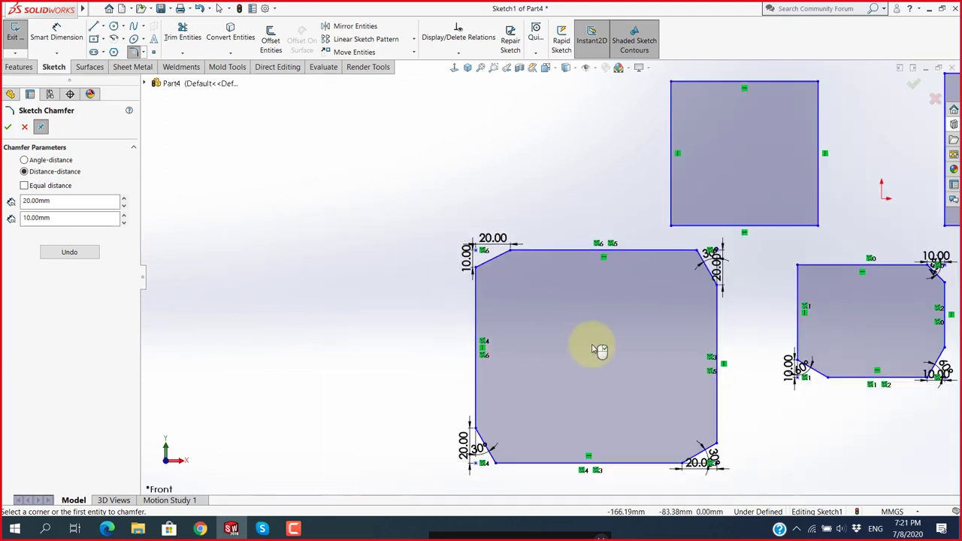
pyautogui.scroll(1, 722, 316)
pyautogui.scroll(-4, 864, 278)
pyautogui.scroll(-3, 658, 287)
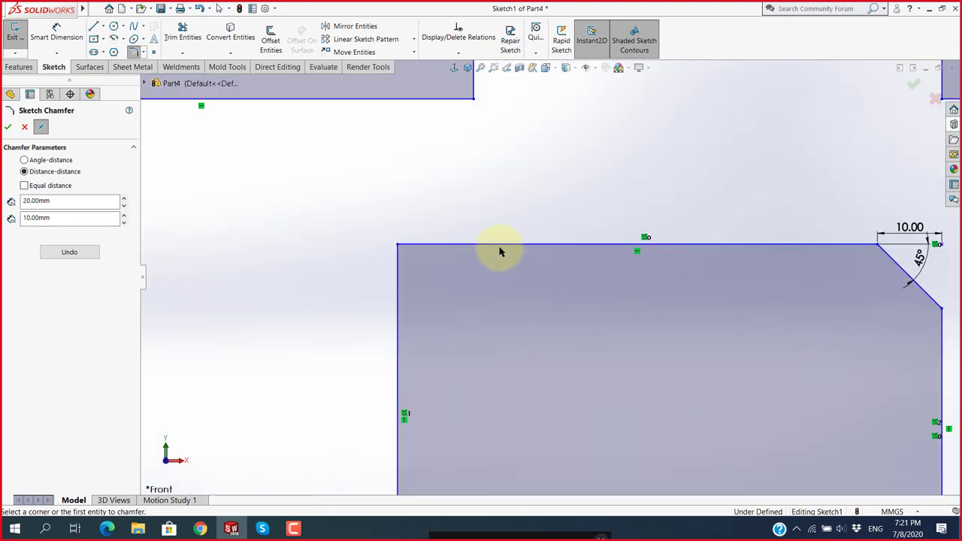
# Check the 10 mm second distance and chamfer the middle shape's top-left corner 20 × 10 mm.
pyautogui.click(67, 217)
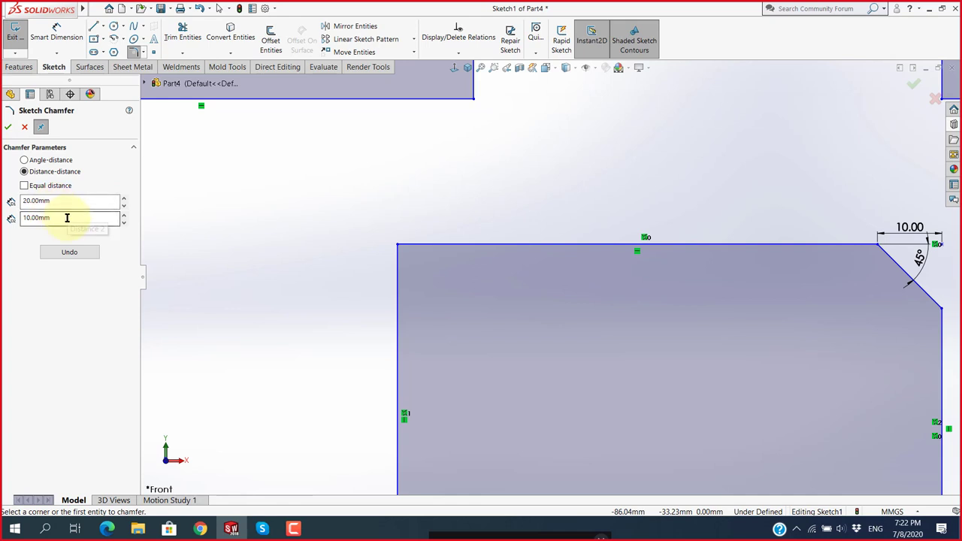
pyautogui.click(511, 247)
pyautogui.click(398, 311)
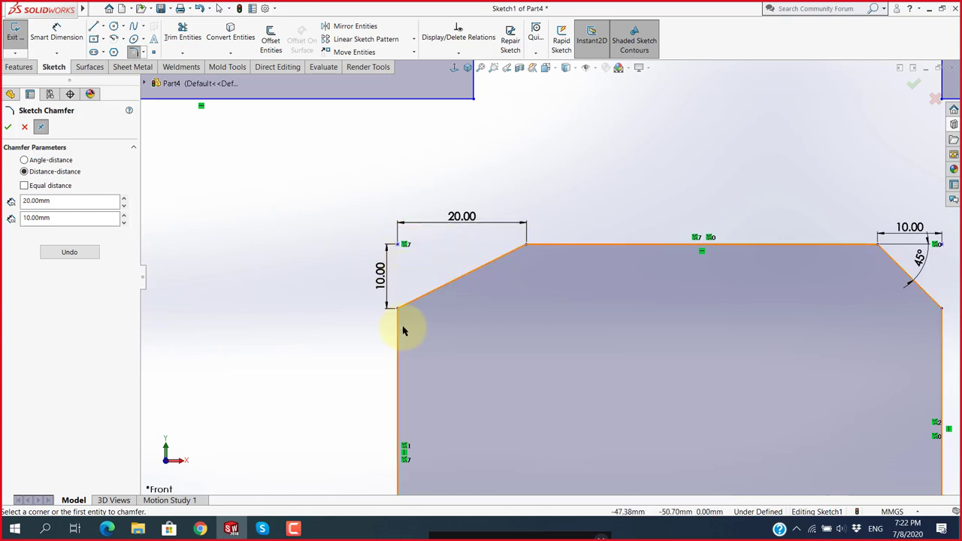
pyautogui.scroll(2, 484, 356)
pyautogui.scroll(2, 484, 359)
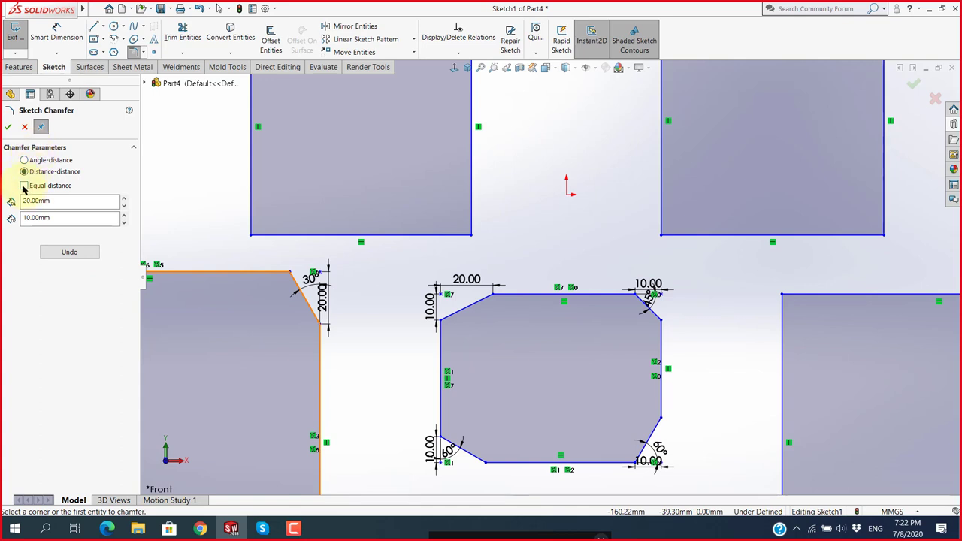
# Switch to equal 20 mm distances and chamfer the right rectangle's top-left corner.
pyautogui.click(23, 187)
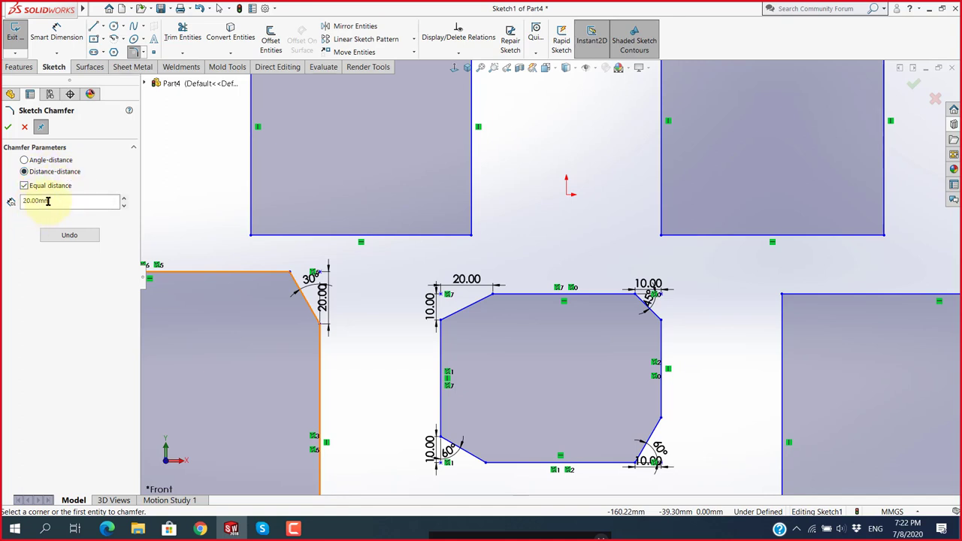
pyautogui.scroll(3, 544, 300)
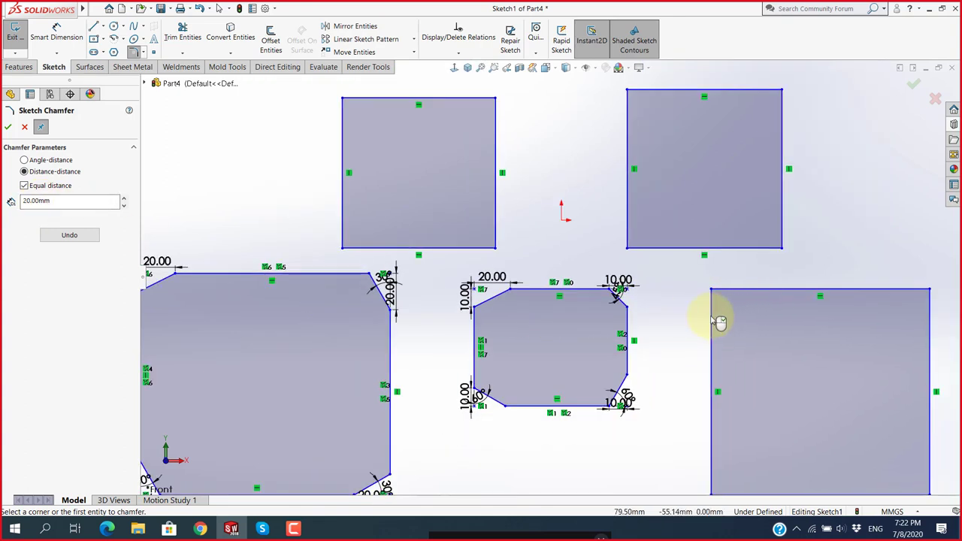
pyautogui.scroll(-2, 755, 316)
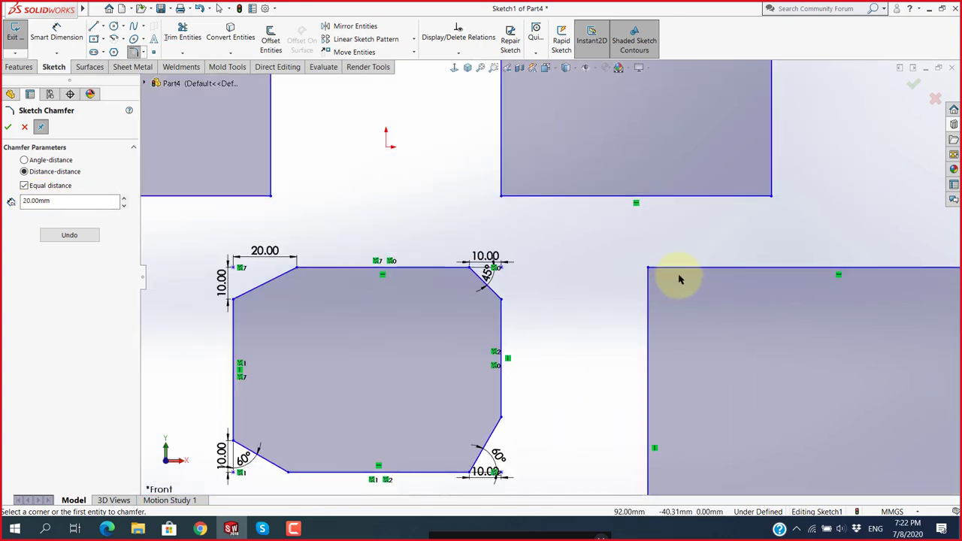
pyautogui.click(687, 269)
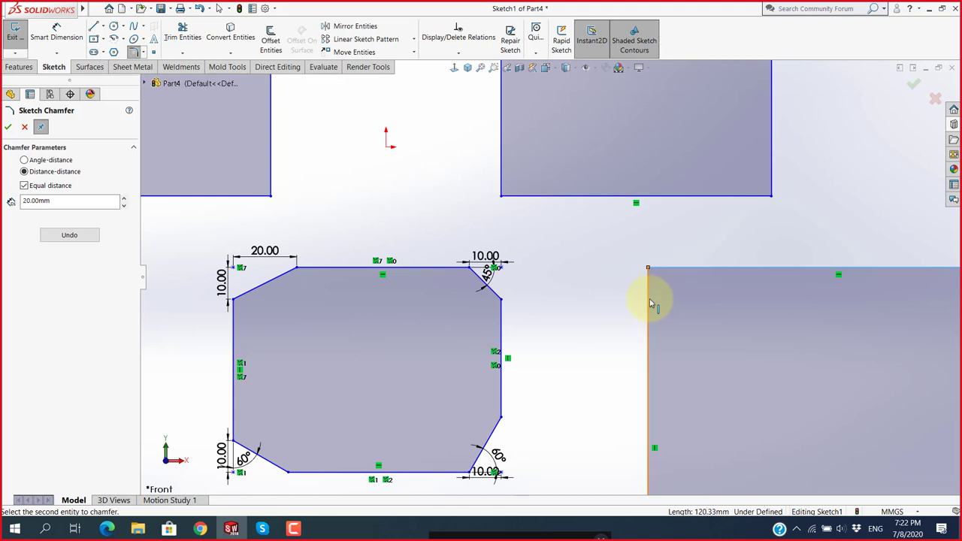
pyautogui.click(651, 303)
pyautogui.scroll(-1, 680, 293)
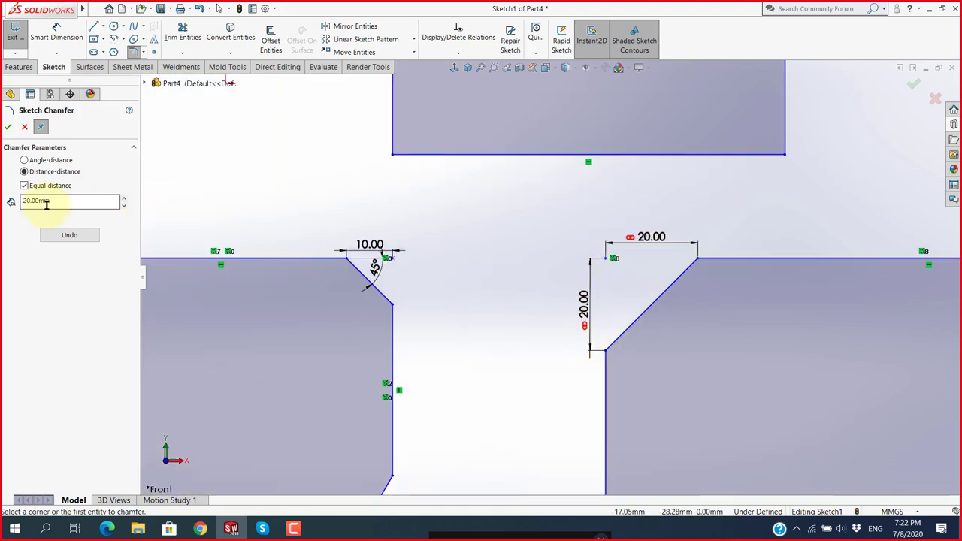
pyautogui.scroll(1, 215, 236)
pyautogui.scroll(3, 563, 275)
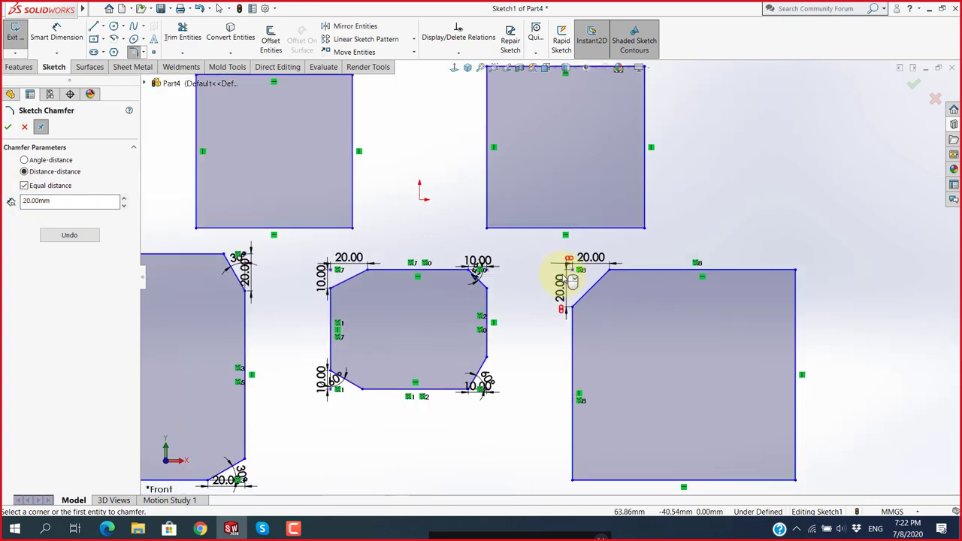
pyautogui.scroll(-2, 780, 285)
pyautogui.scroll(-1, 780, 285)
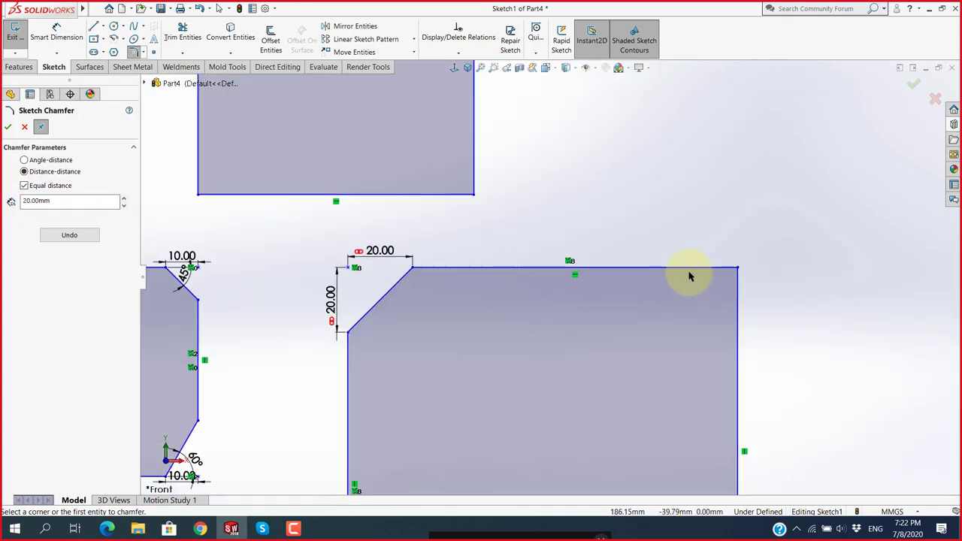
# Chamfer the right rectangle's top-right, bottom-right and bottom-left corners at 20 mm.
pyautogui.click(740, 319)
pyautogui.click(709, 268)
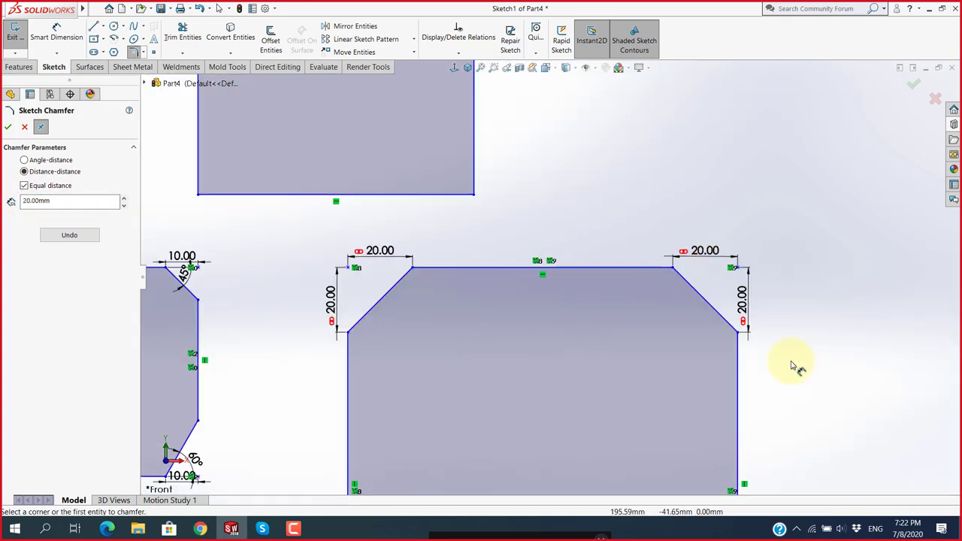
pyautogui.scroll(-2, 743, 308)
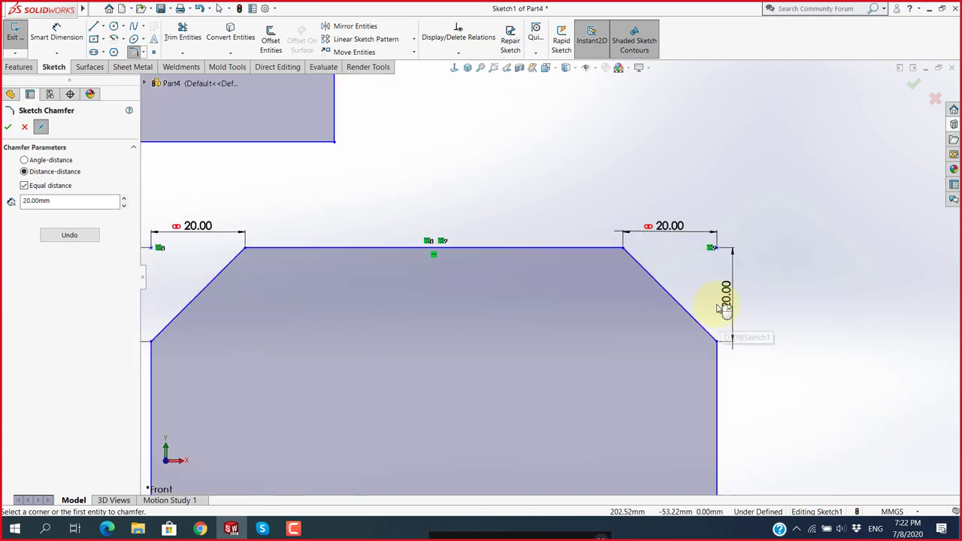
pyautogui.scroll(2, 698, 315)
pyautogui.scroll(3, 709, 346)
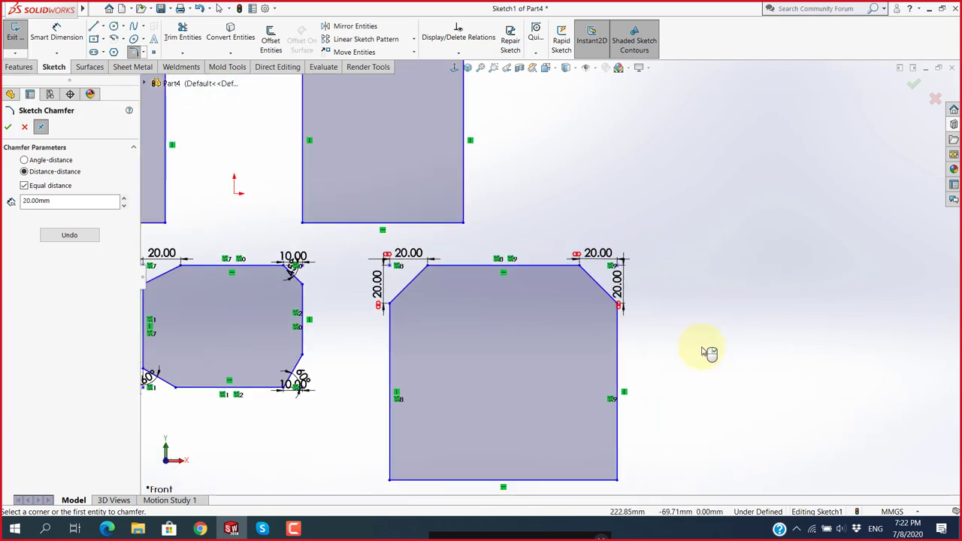
pyautogui.click(618, 480)
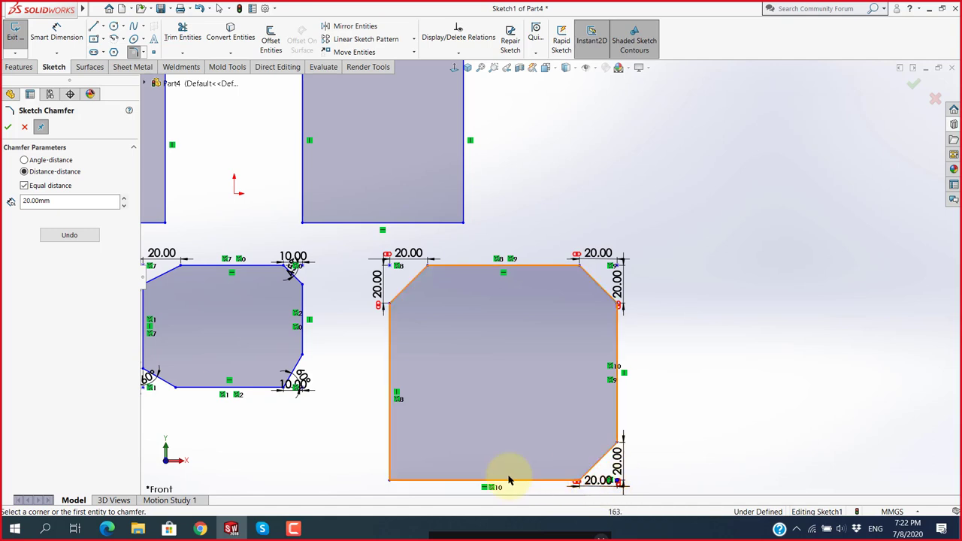
pyautogui.click(390, 481)
pyautogui.scroll(-3, 409, 457)
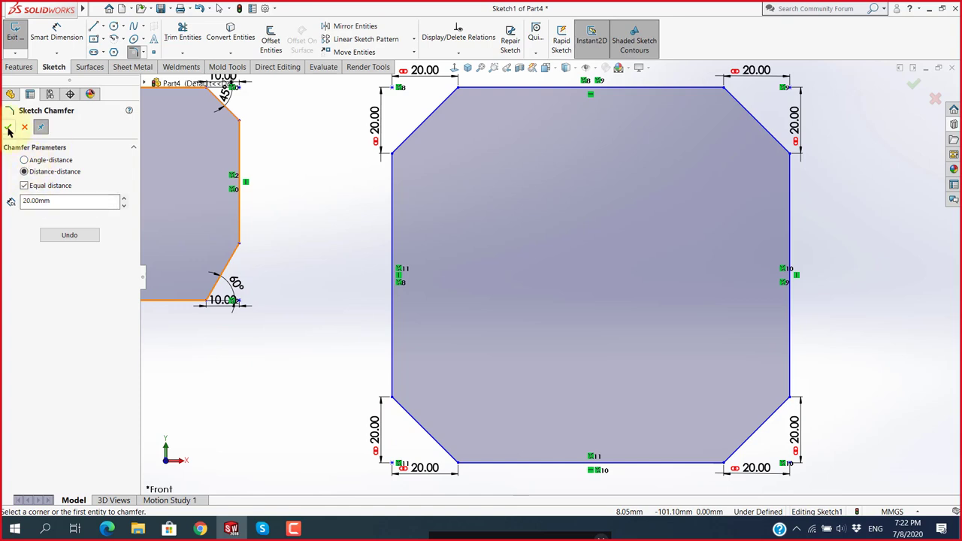
# Finish the Sketch Chamfer command and bring the exercise folder window forward.
pyautogui.click(9, 131)
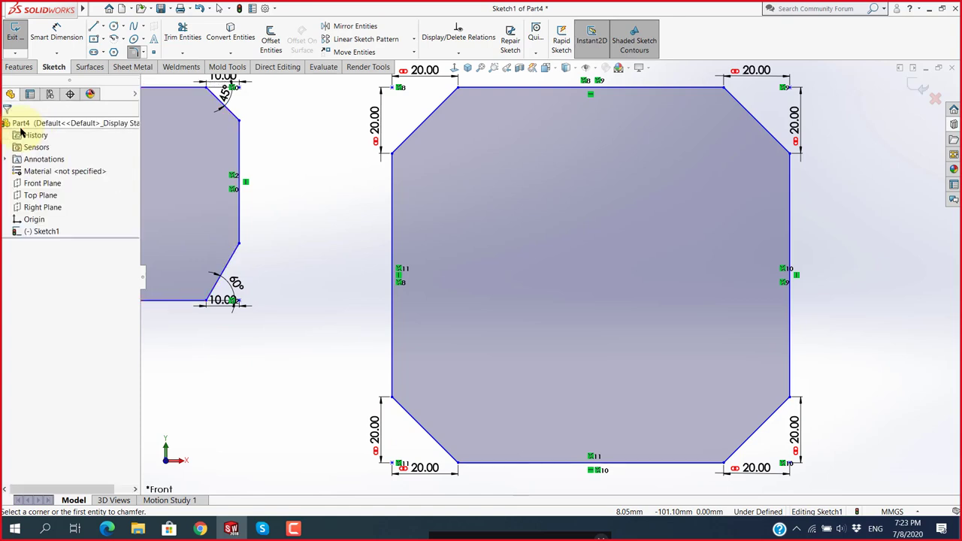
pyautogui.press('z')
pyautogui.press('z')
pyautogui.press('z')
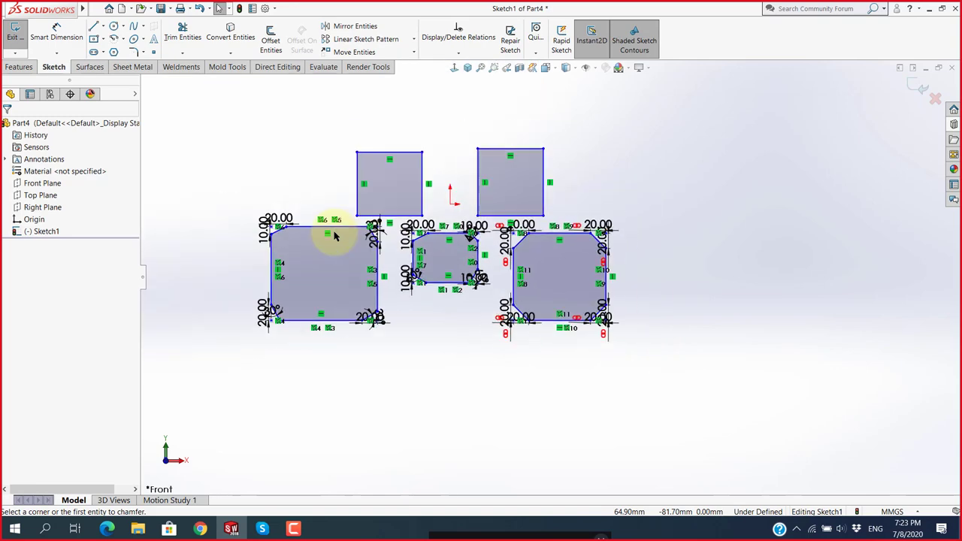
pyautogui.click(138, 529)
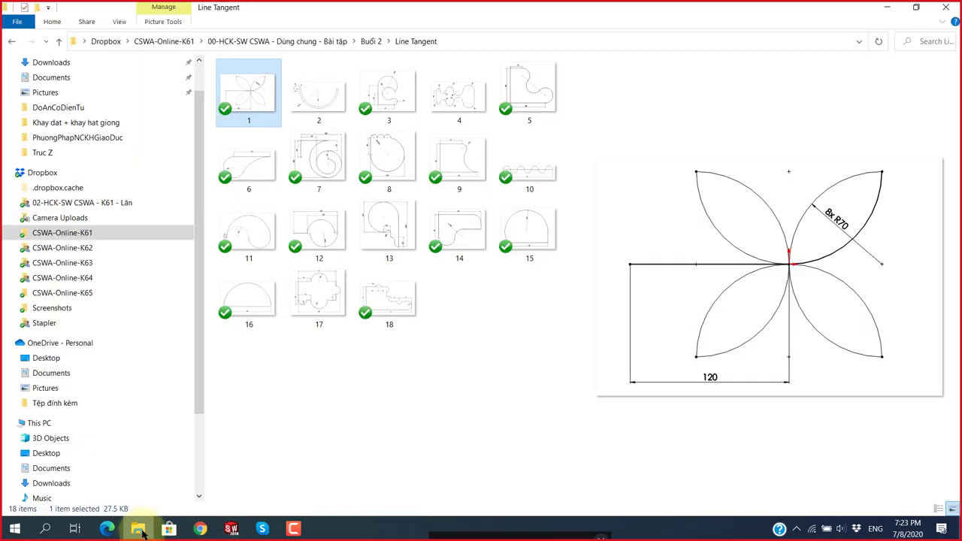
# Navigate to the Buổi 1 session's BT Sketch exercise folder.
pyautogui.click(378, 41)
pyautogui.click(329, 41)
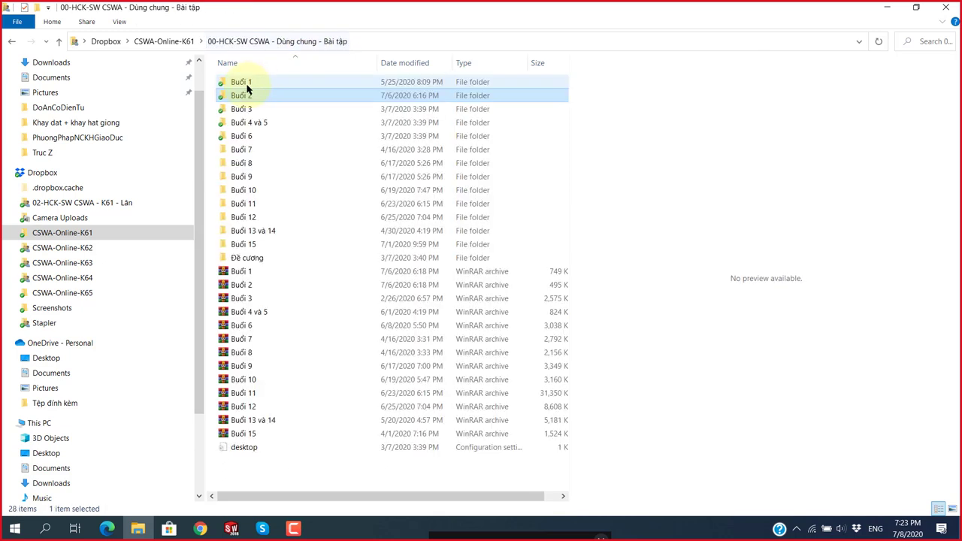
pyautogui.doubleClick(242, 82)
pyautogui.doubleClick(258, 85)
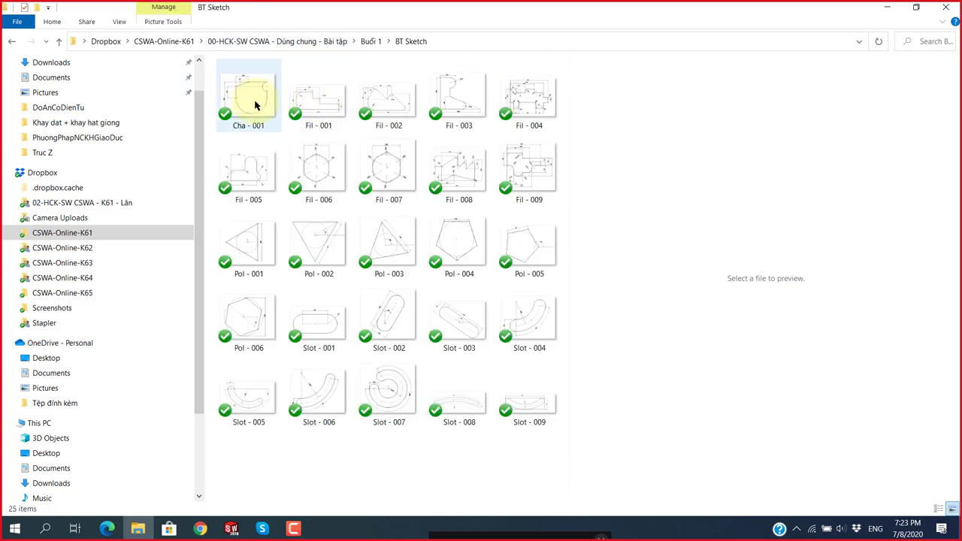
# Preview Cha - 001, then Fil - 001 through Fil - 009 in turn.
pyautogui.click(255, 105)
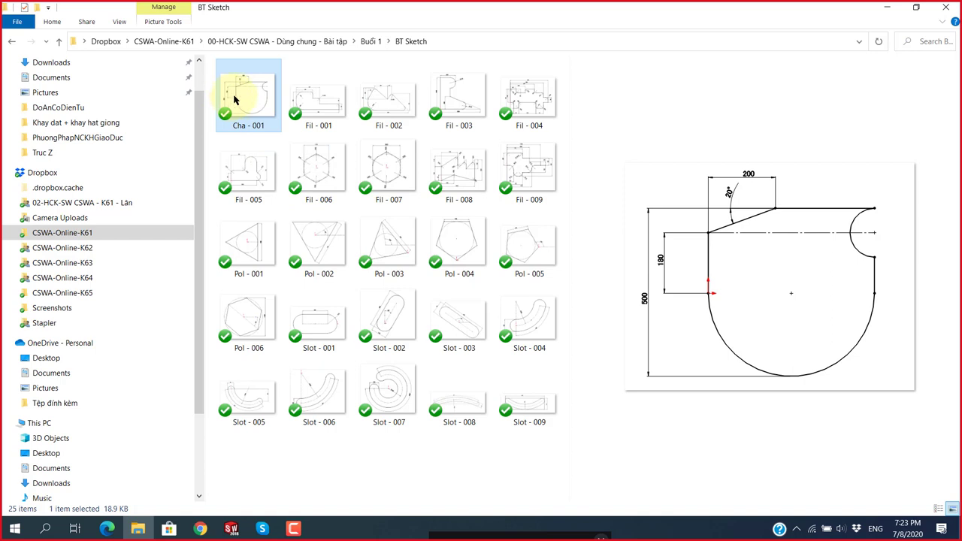
pyautogui.click(313, 106)
pyautogui.click(375, 106)
pyautogui.click(456, 100)
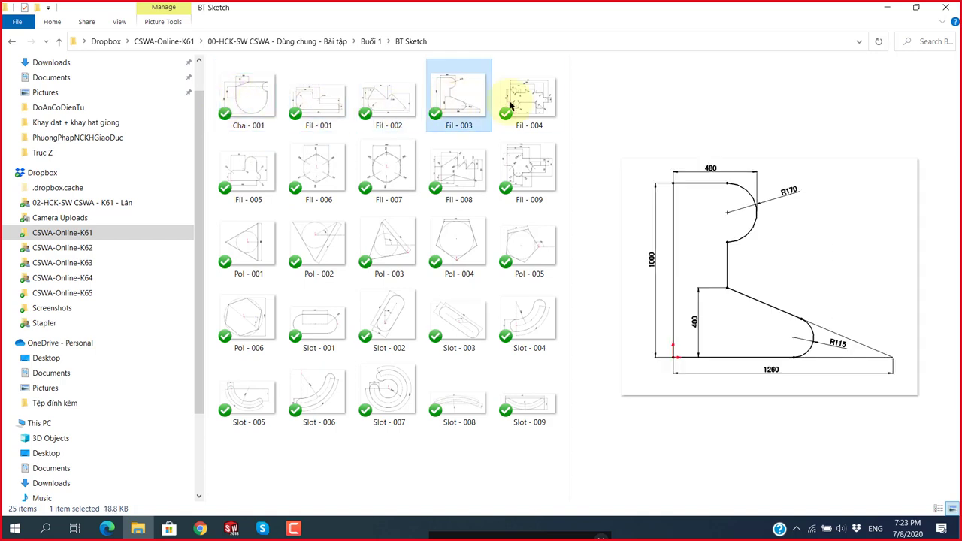
pyautogui.click(510, 105)
pyautogui.click(253, 171)
pyautogui.click(316, 168)
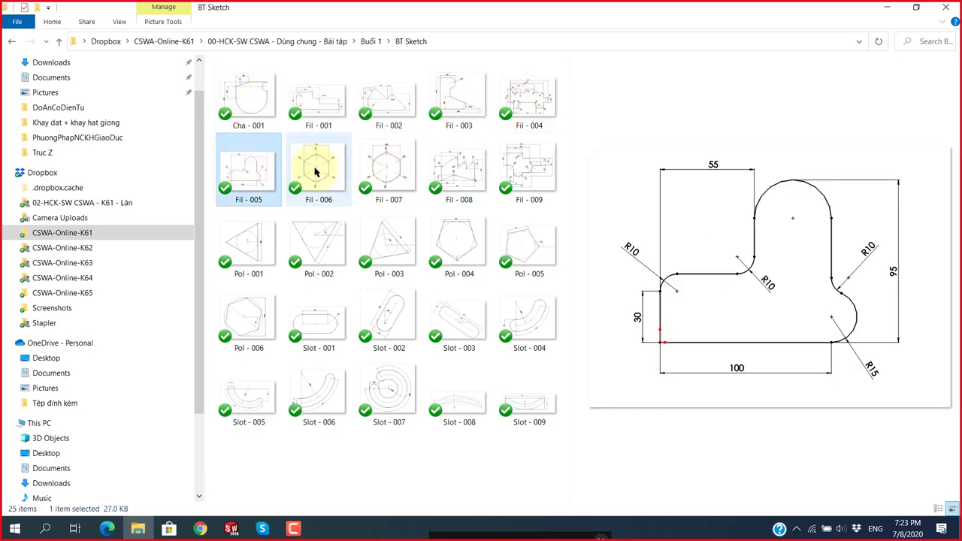
pyautogui.click(391, 174)
pyautogui.click(442, 180)
pyautogui.click(515, 177)
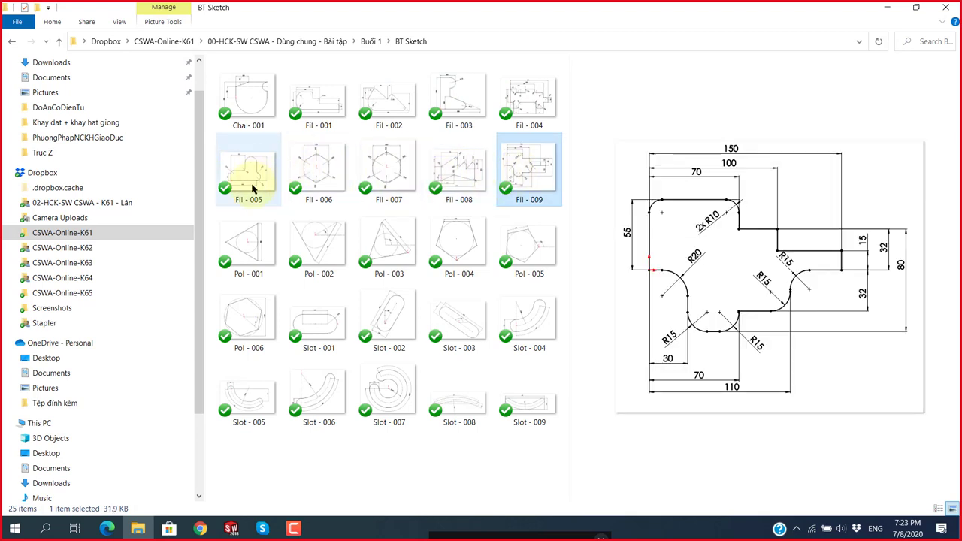
pyautogui.moveTo(318, 98)
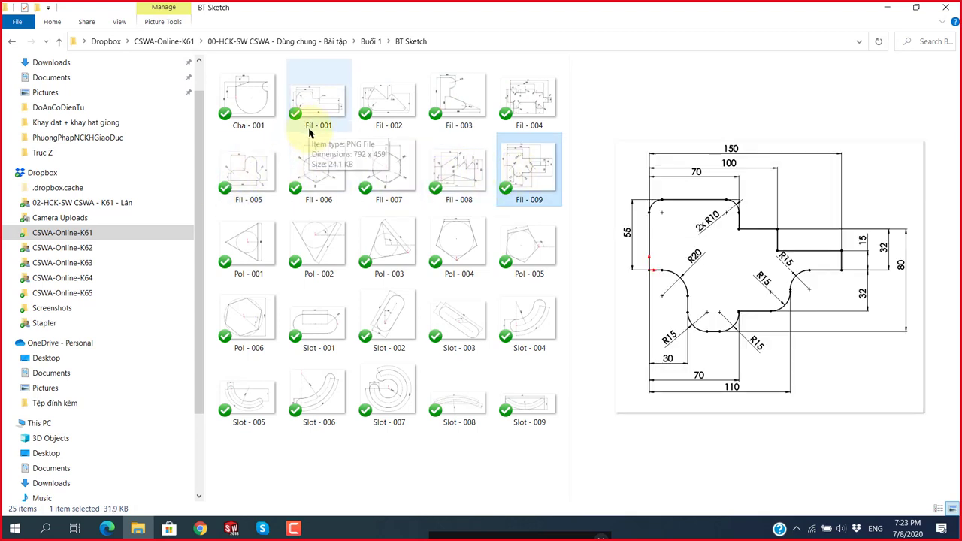
# Open Fil - 001.PNG full size to study the 600 × 250 profile with R90 and 3x R30 fillets.
pyautogui.doubleClick(321, 116)
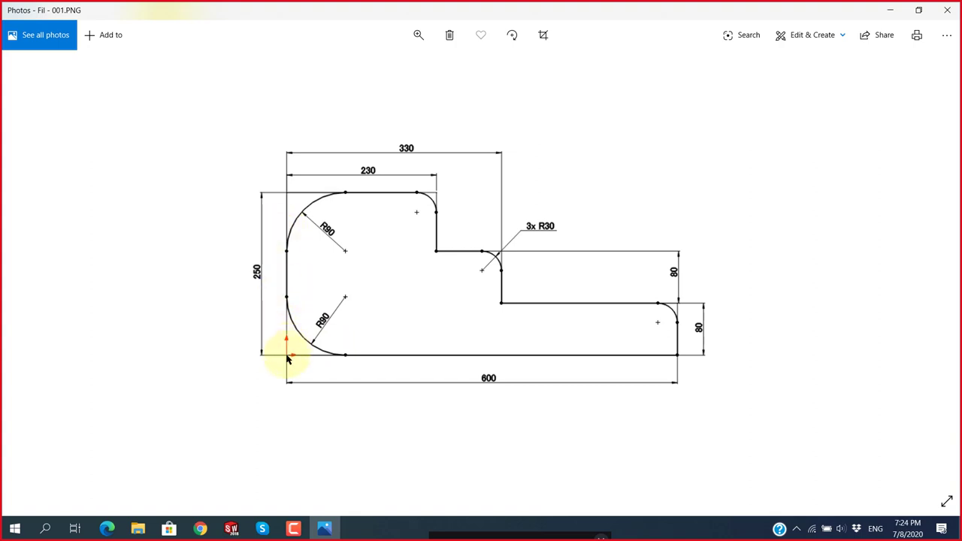
pyautogui.click(286, 358)
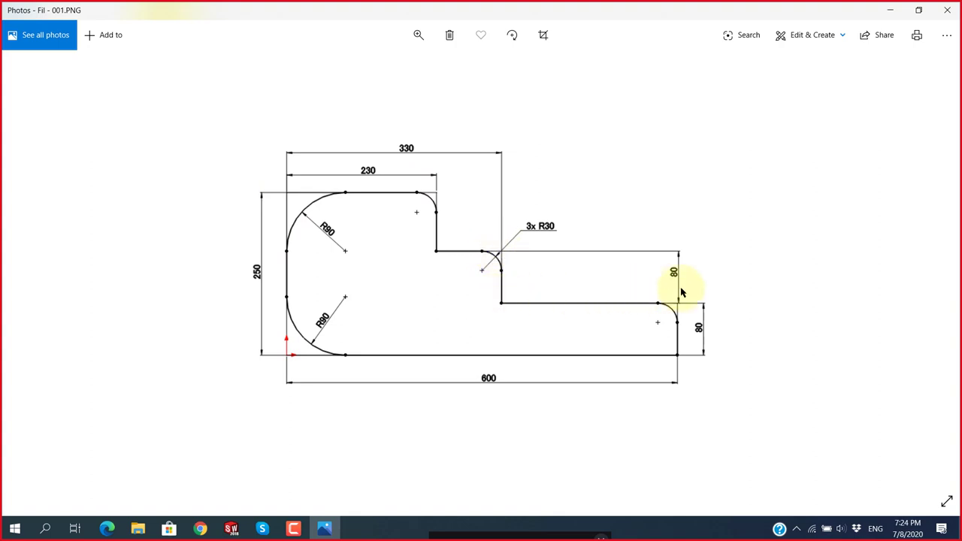
pyautogui.click(286, 358)
# Discard the old rectangle sketch and start a new Sketch2 on the Front Plane.
pyautogui.click(232, 528)
pyautogui.scroll(-1, 409, 315)
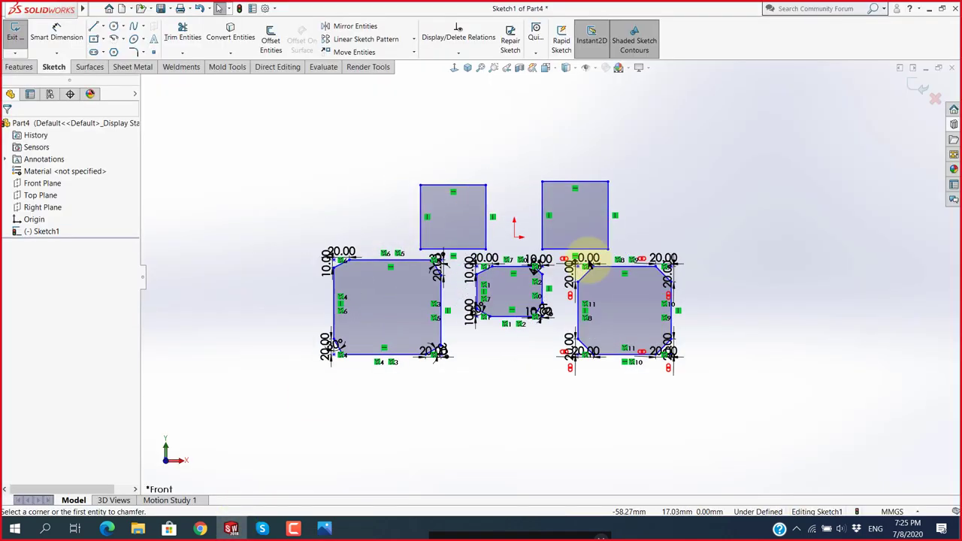
pyautogui.click(935, 98)
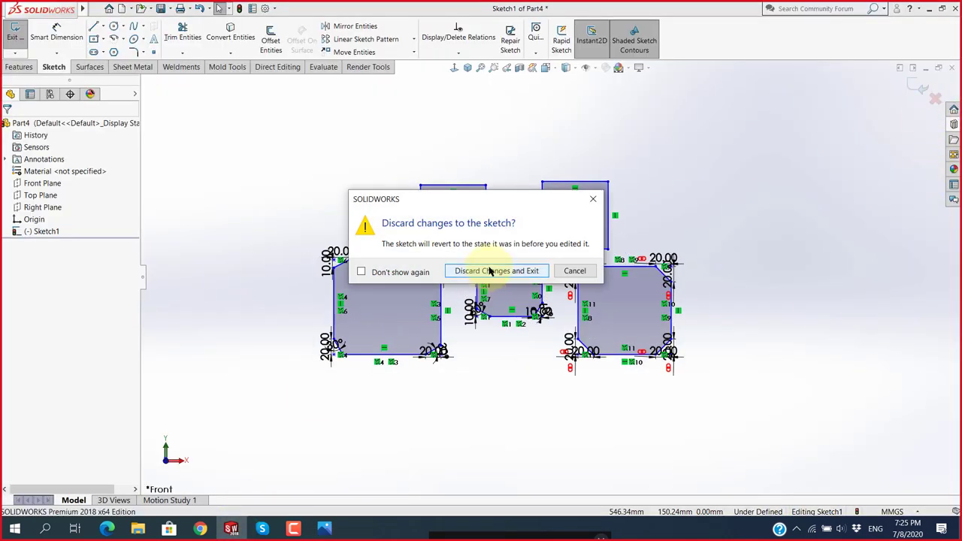
pyautogui.click(490, 271)
pyautogui.click(31, 197)
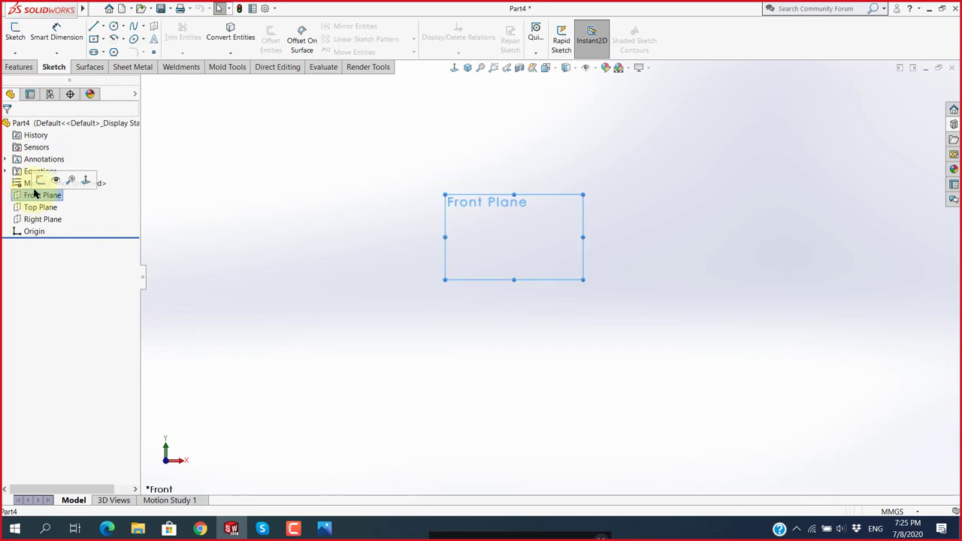
pyautogui.click(33, 183)
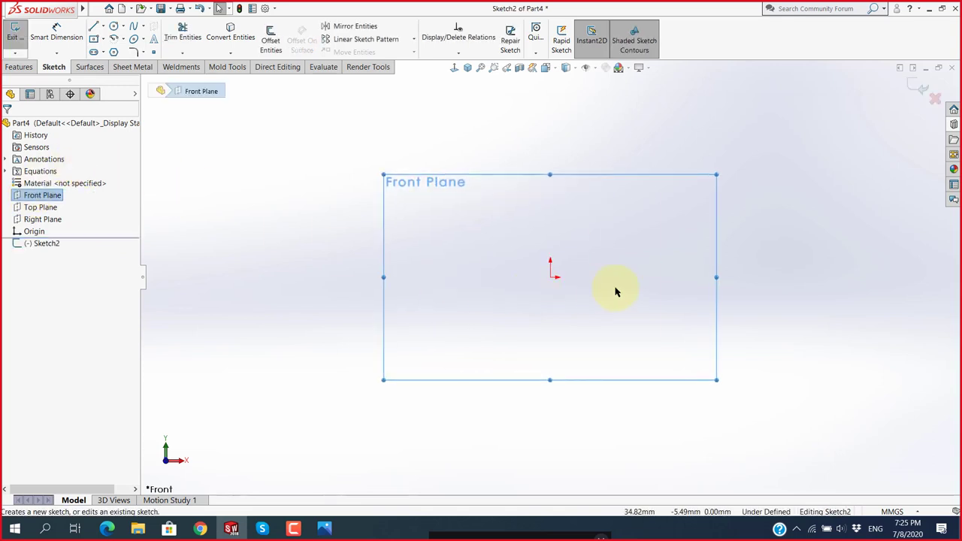
pyautogui.click(93, 27)
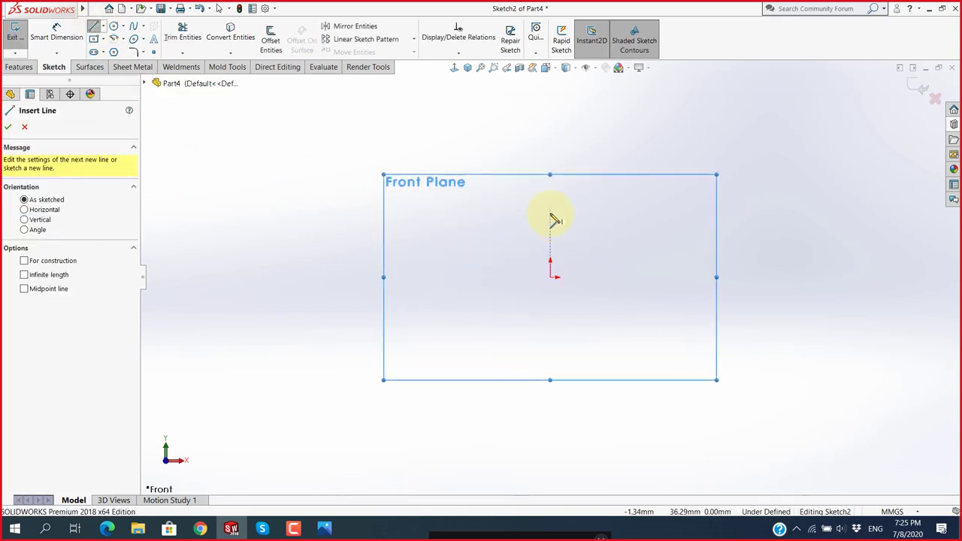
# Draw lines from the origin up, across, down two steps, and back to the origin to close the profile.
pyautogui.click(550, 277)
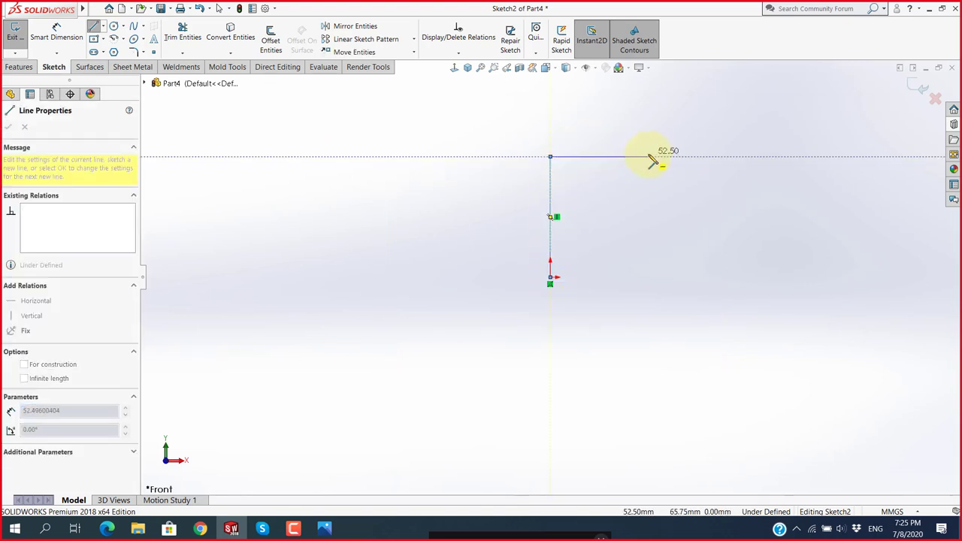
pyautogui.keyDown('ctrl'); pyautogui.moveTo(652, 159); pyautogui.dragTo(572, 242, button='middle'); pyautogui.keyUp('ctrl')
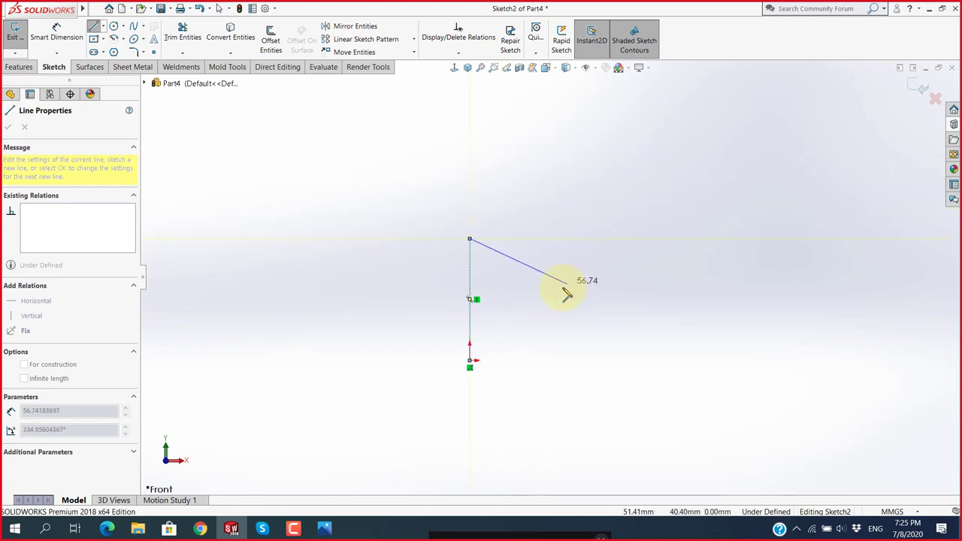
pyautogui.scroll(-4, 567, 293)
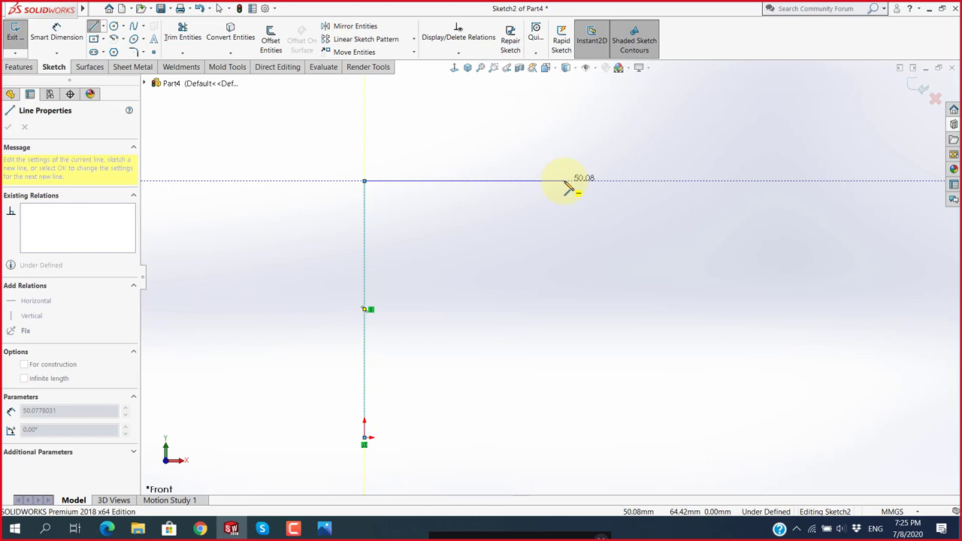
pyautogui.press('super+plus')
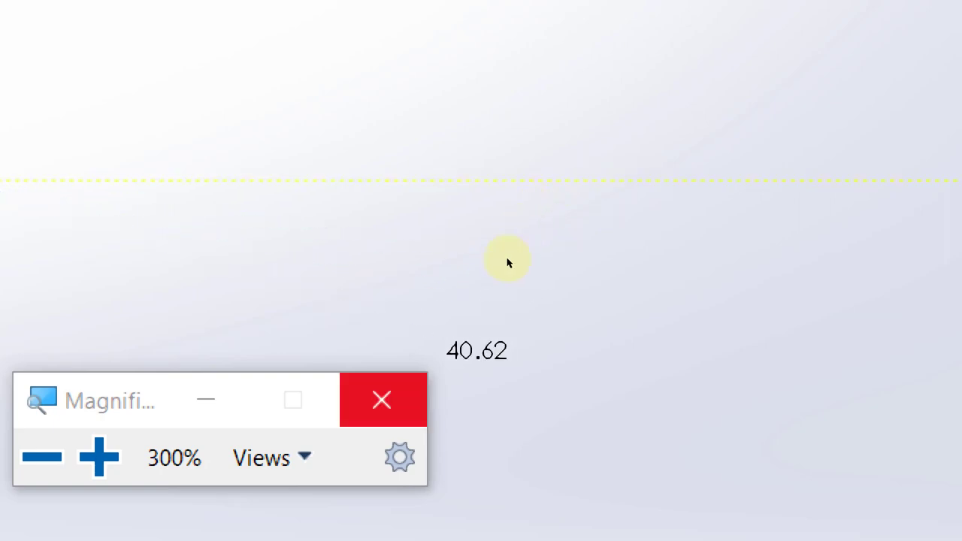
pyautogui.press('super+Escape')
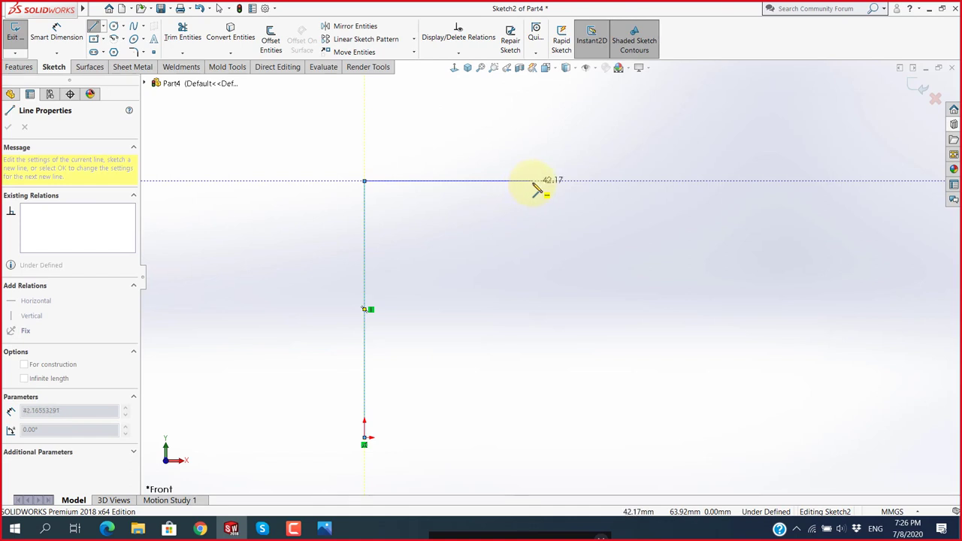
pyautogui.click(534, 181)
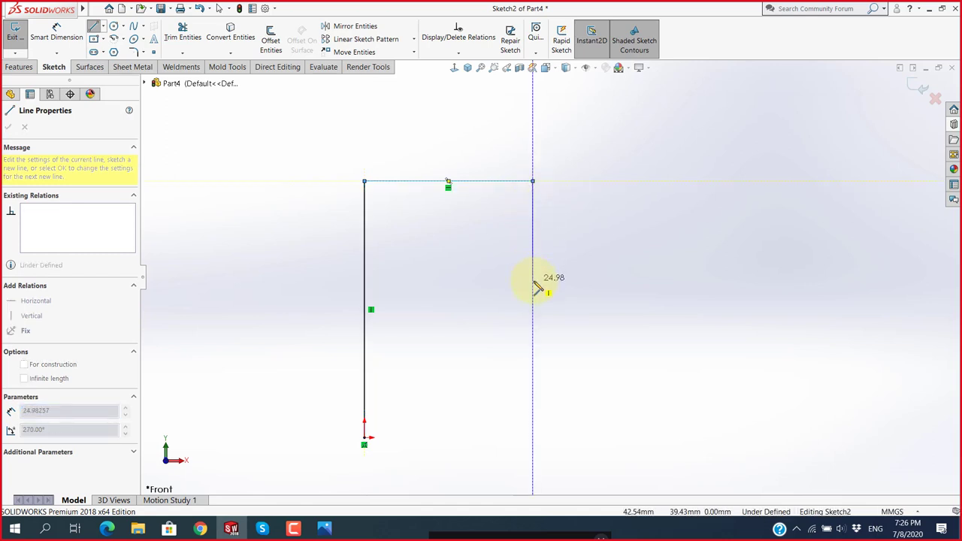
pyautogui.click(532, 281)
pyautogui.click(683, 281)
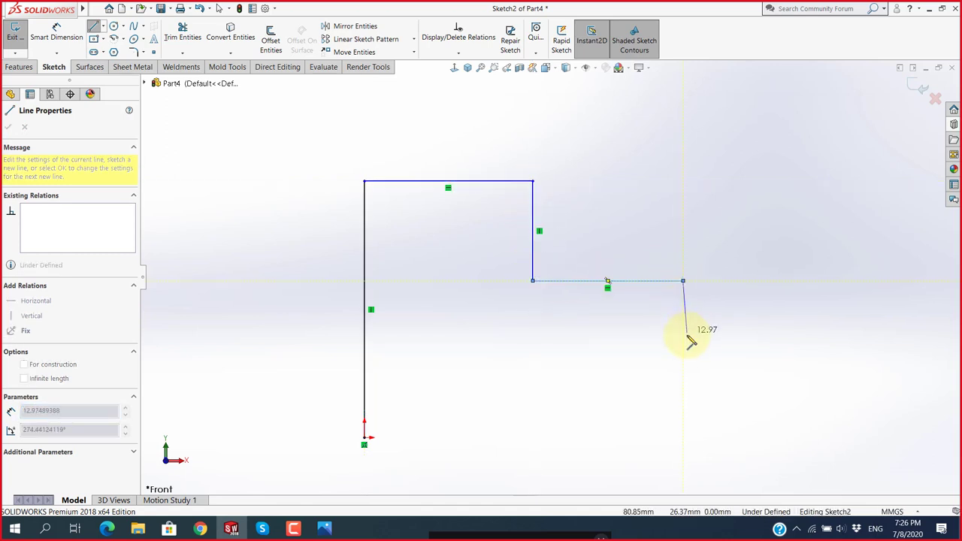
pyautogui.click(882, 344)
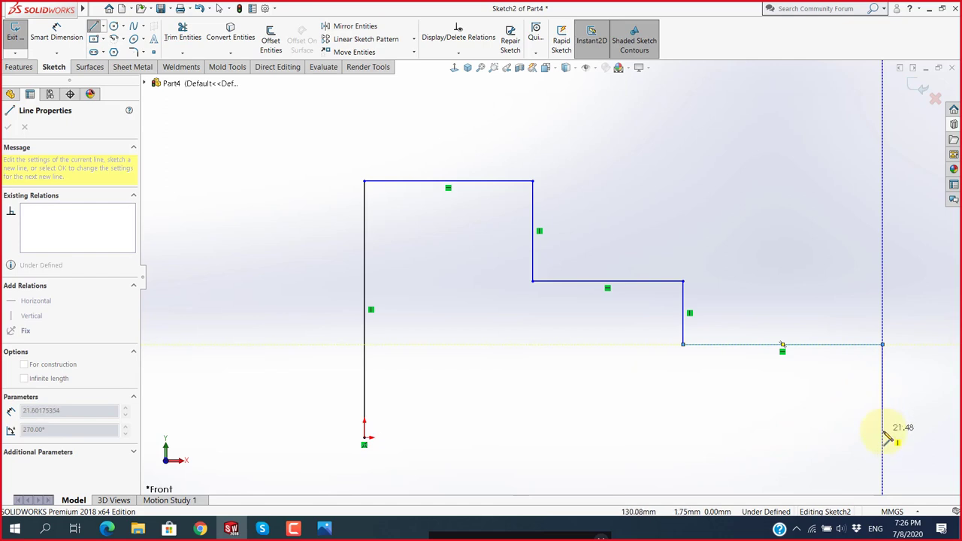
pyautogui.click(885, 441)
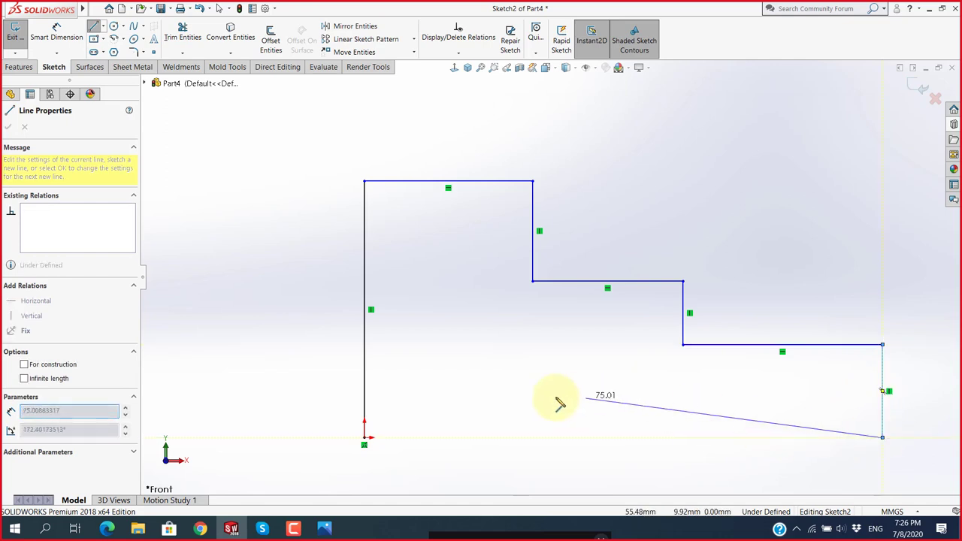
pyautogui.click(364, 439)
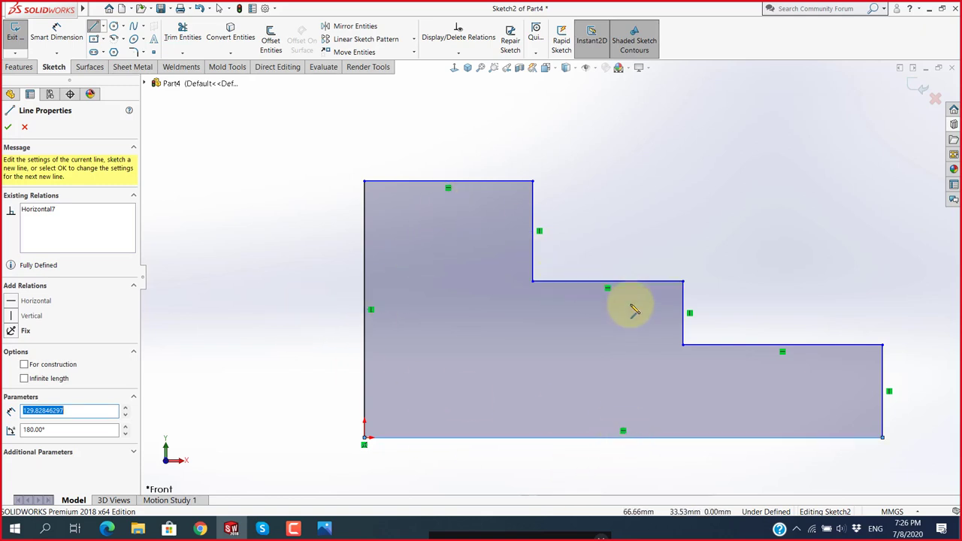
pyautogui.press('f')
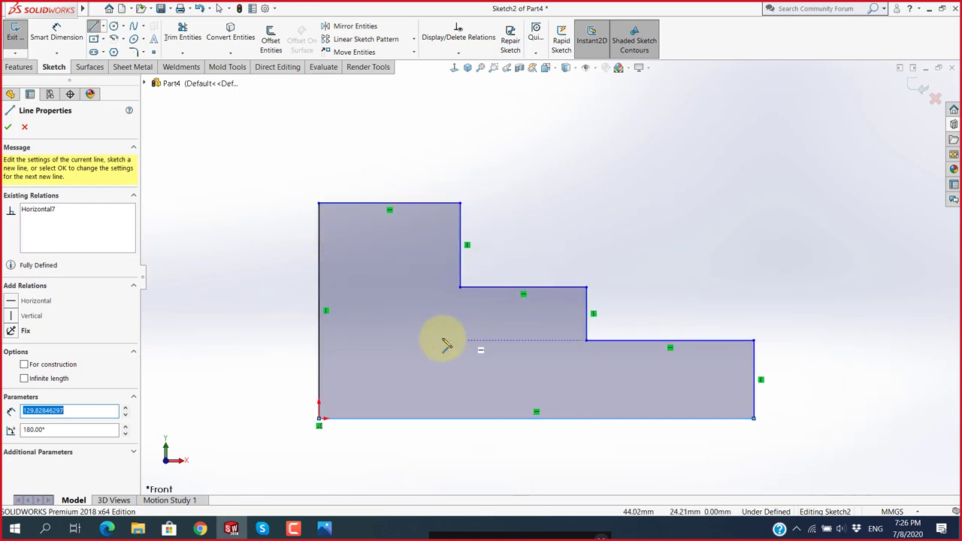
pyautogui.click(324, 528)
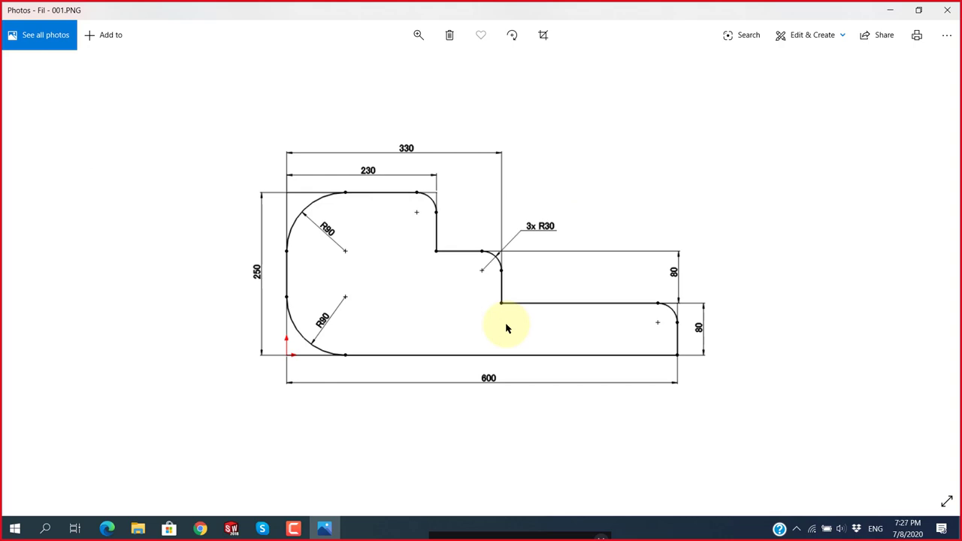
pyautogui.hotkey('alt', 'Tab')
pyautogui.scroll(-2, 579, 301)
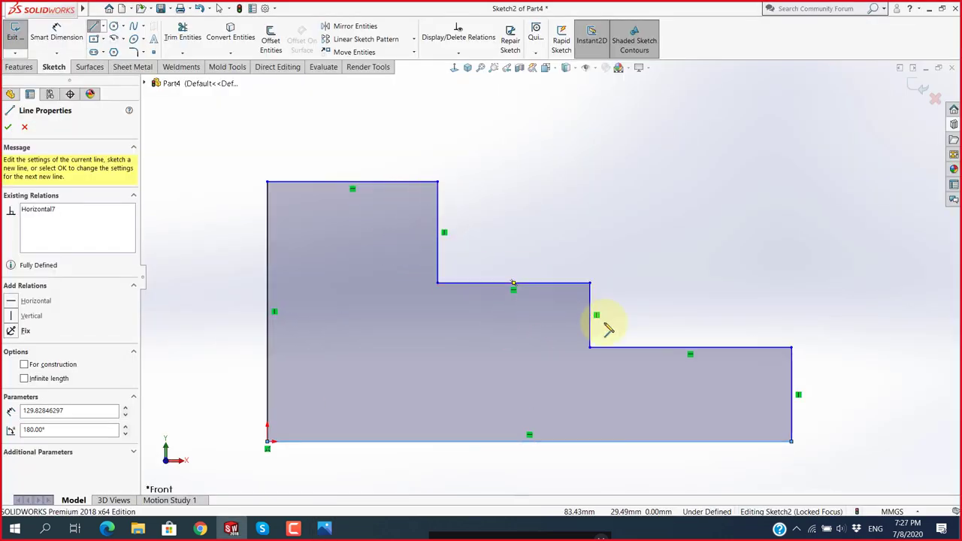
pyautogui.scroll(2, 536, 353)
pyautogui.hotkey('alt', 'Tab')
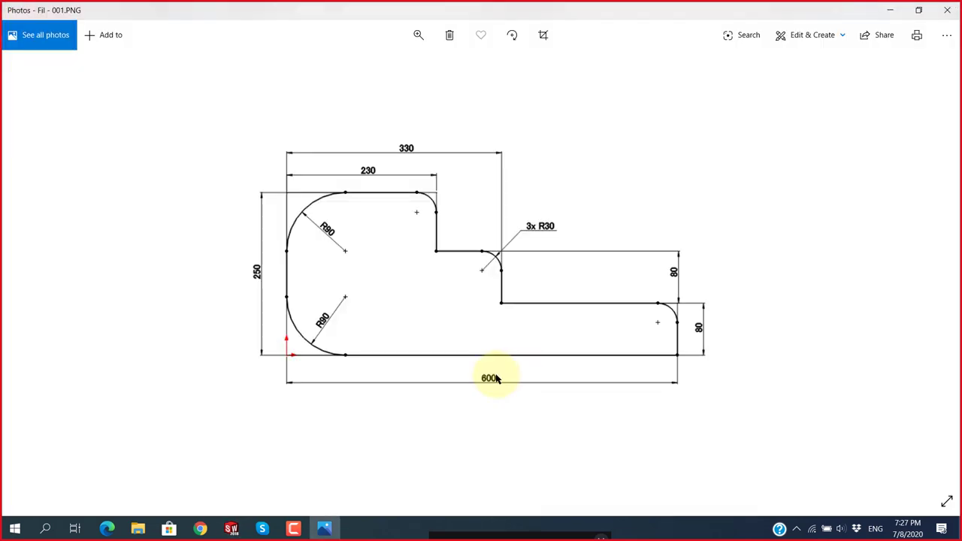
pyautogui.hotkey('alt', 'Tab')
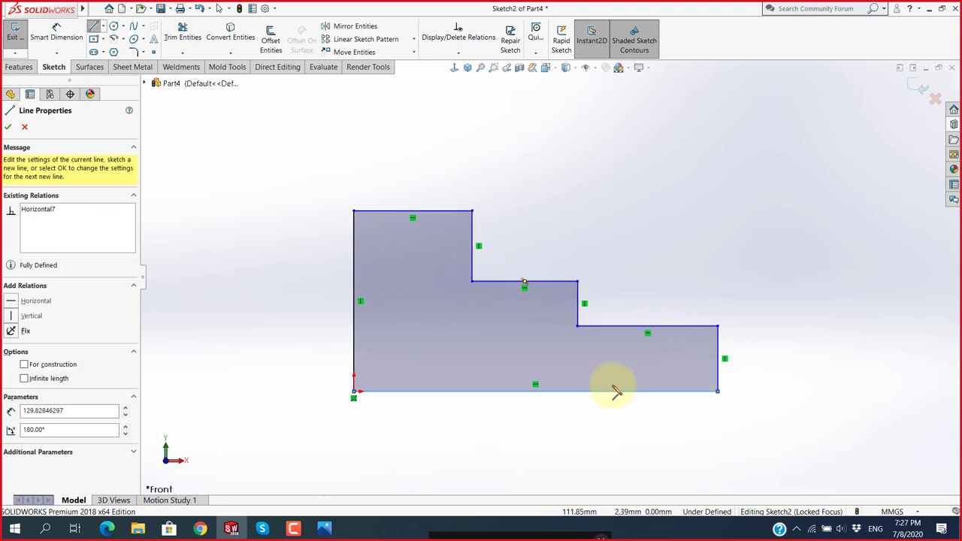
pyautogui.hotkey('alt', 'Tab')
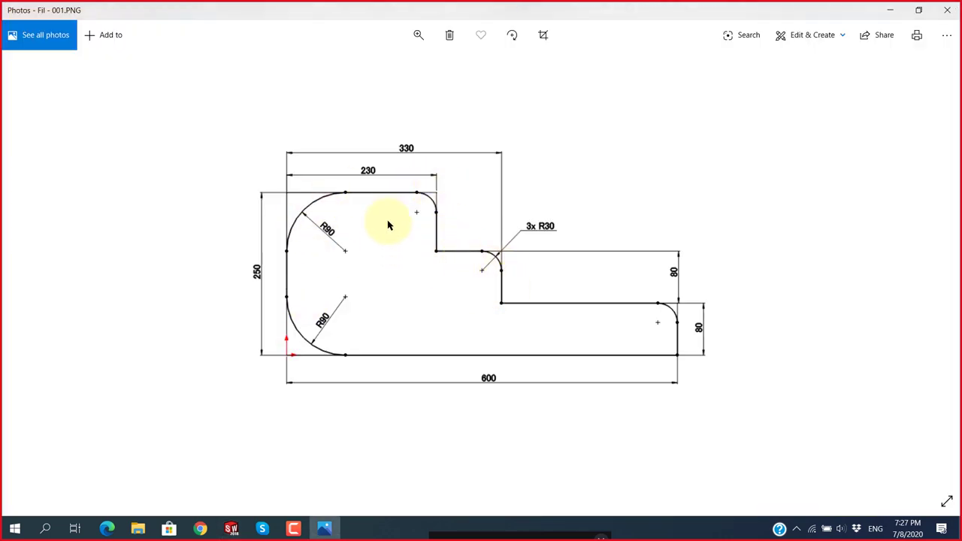
pyautogui.hotkey('alt', 'Tab')
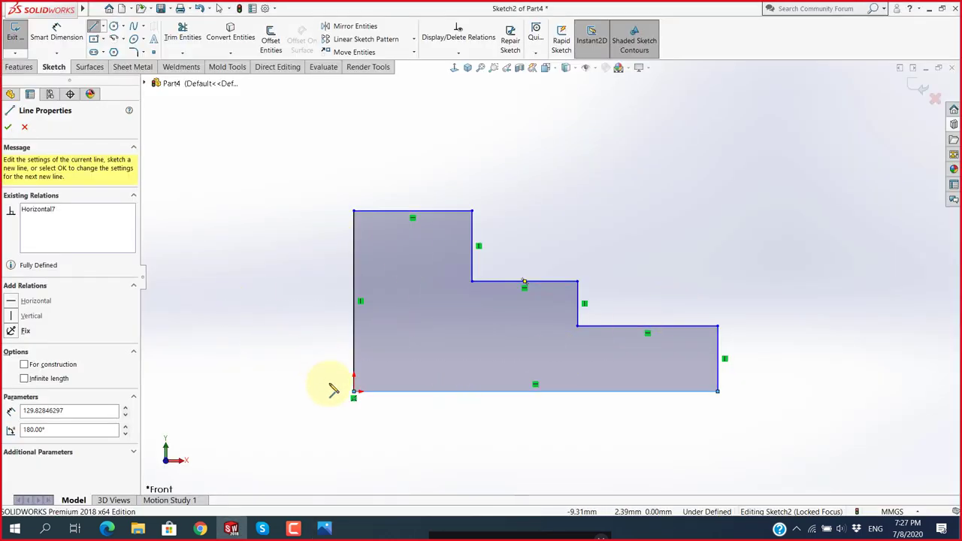
pyautogui.scroll(-2, 548, 290)
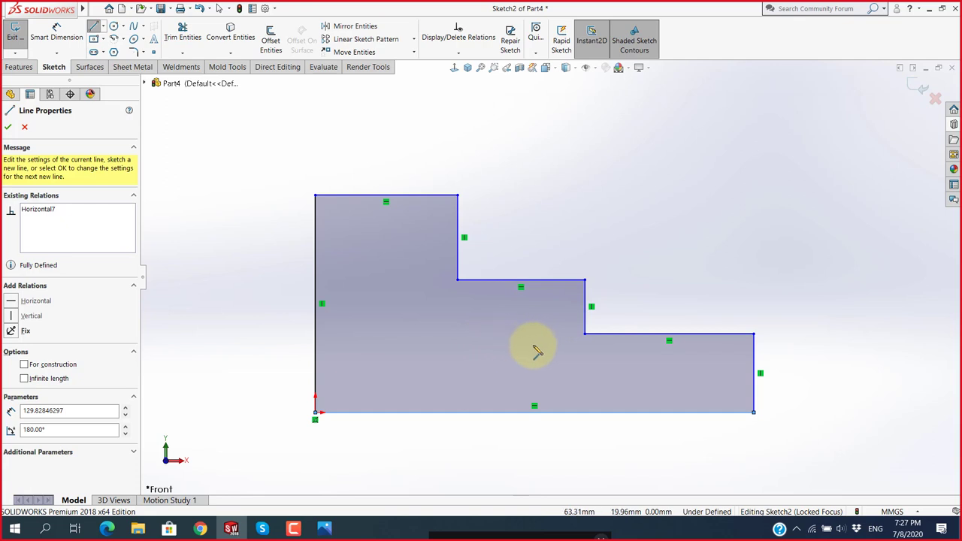
pyautogui.click(585, 334)
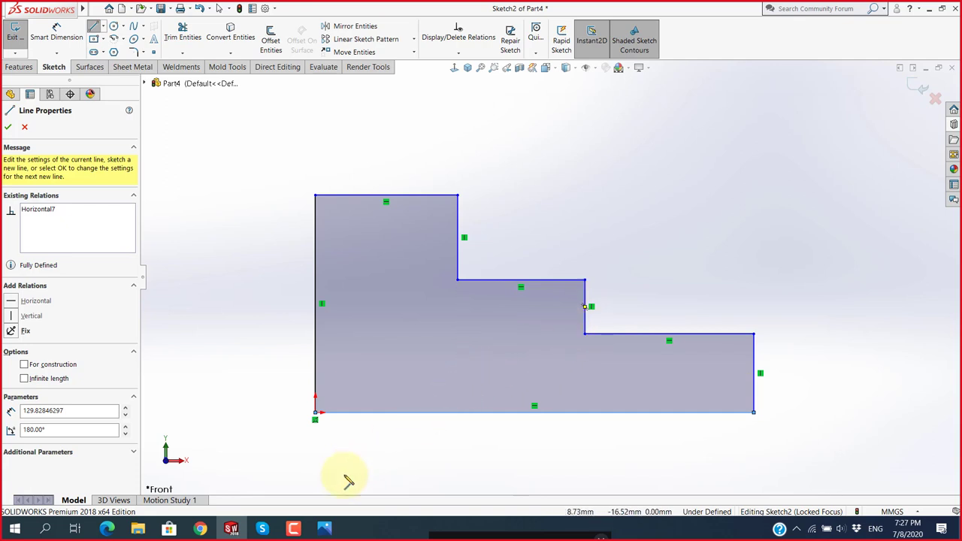
pyautogui.click(324, 528)
# Browse the reference drawings, fit the sketch in view, then return to Fil - 001.PNG.
pyautogui.press('Right')
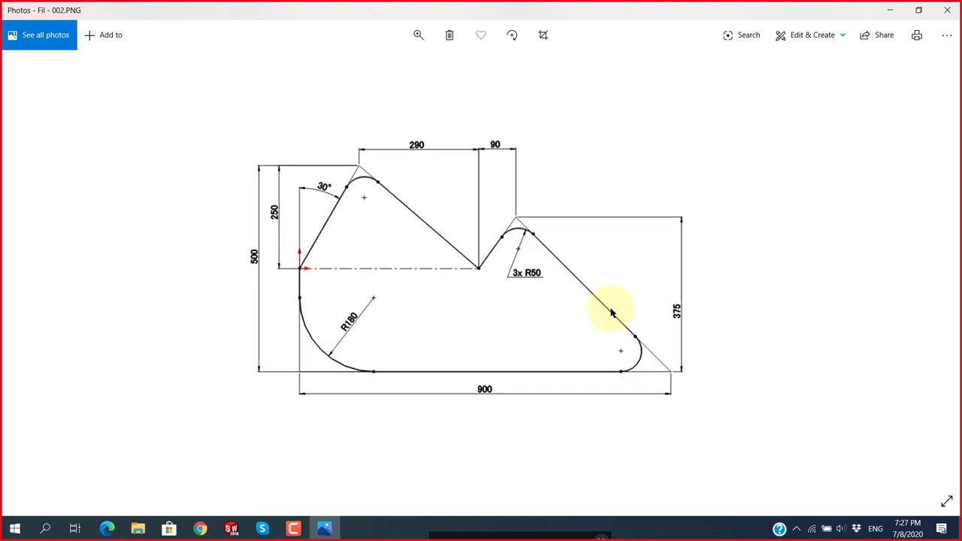
pyautogui.press('Right')
pyautogui.press('Right')
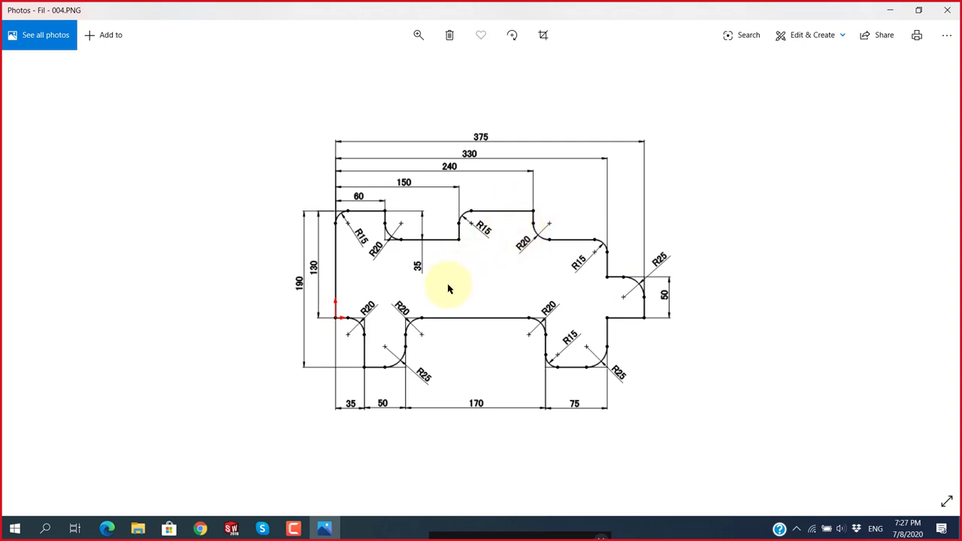
pyautogui.click(231, 528)
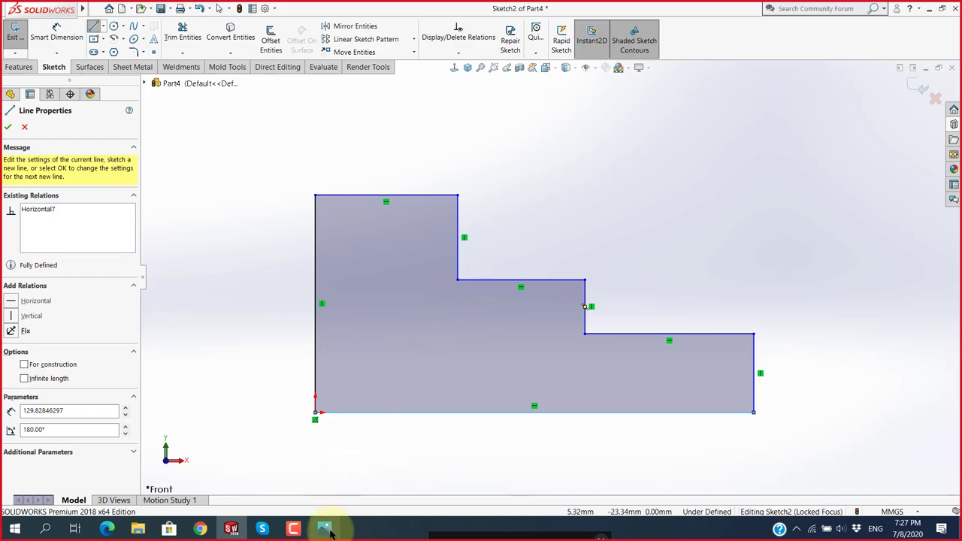
pyautogui.click(324, 528)
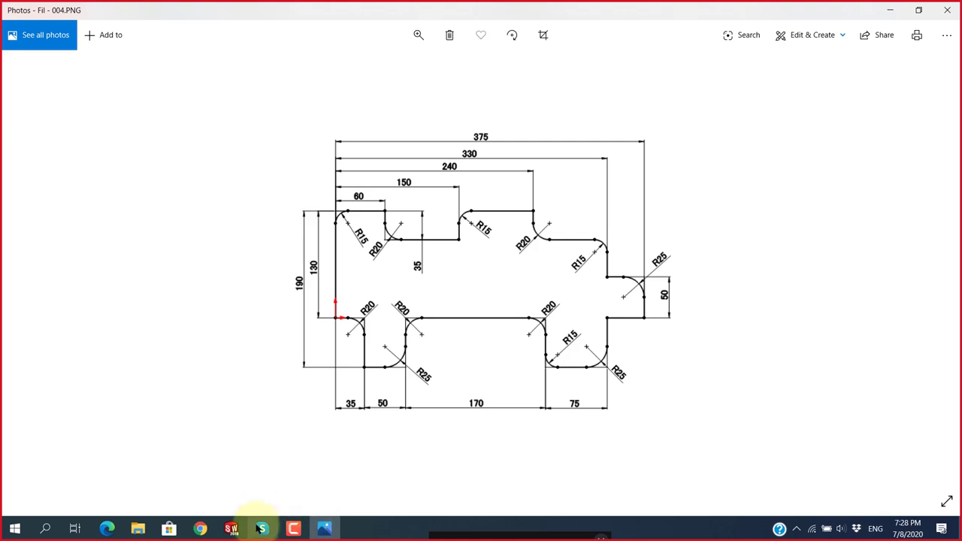
pyautogui.click(231, 528)
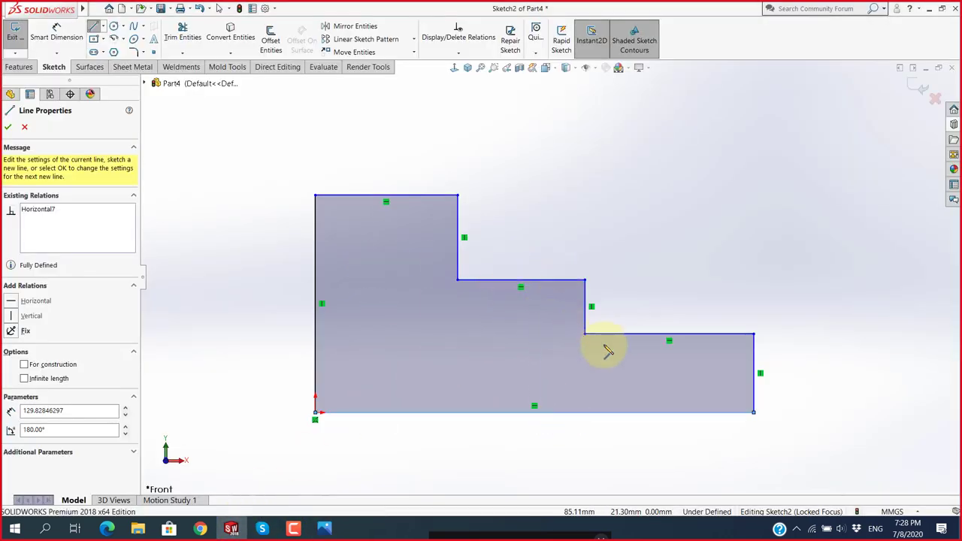
pyautogui.press('f')
pyautogui.scroll(-2, 579, 382)
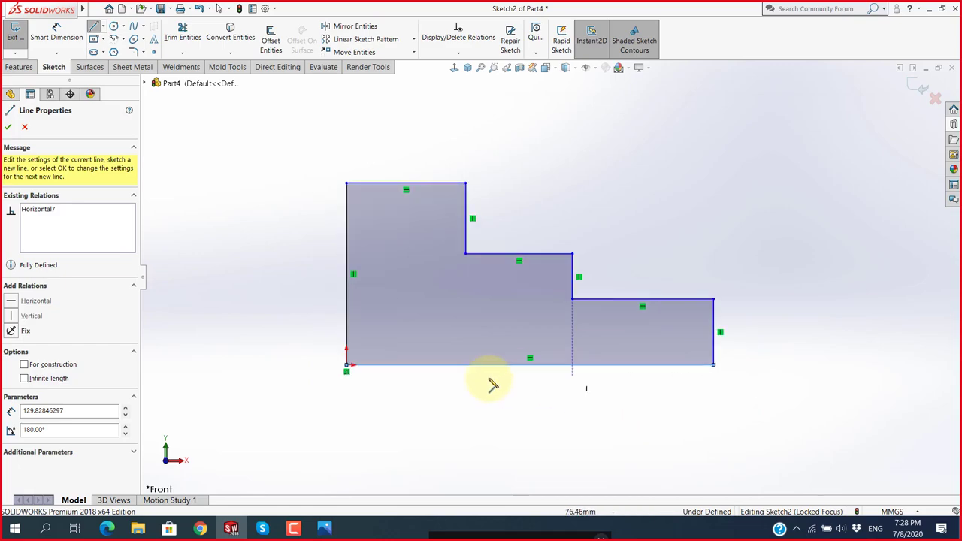
pyautogui.hotkey('alt', 'Tab')
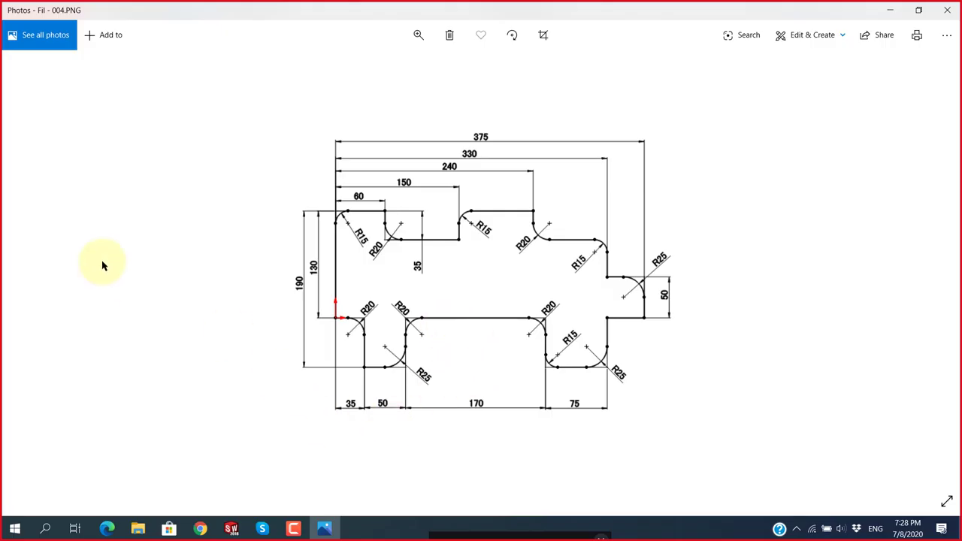
pyautogui.click(18, 272)
pyautogui.click(18, 272)
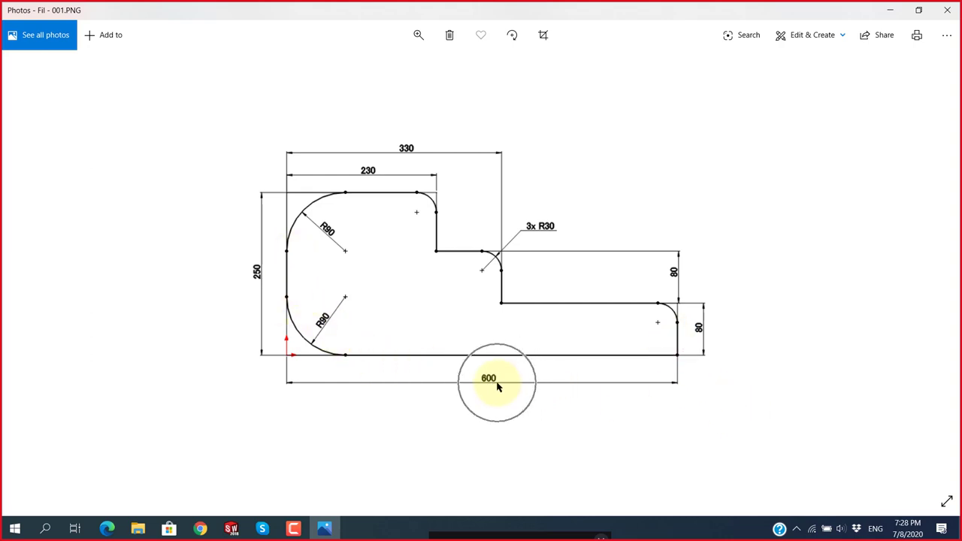
# Confirm the 600 dimension on the sketch's bottom edge.
pyautogui.hotkey('alt', 'Tab')
pyautogui.press('Return')
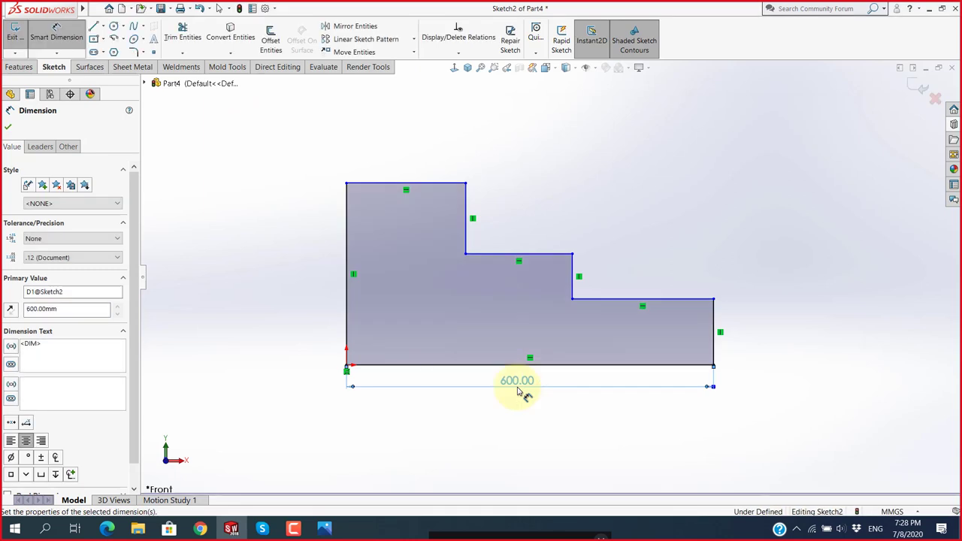
pyautogui.press('Escape')
pyautogui.hotkey('alt', 'Tab')
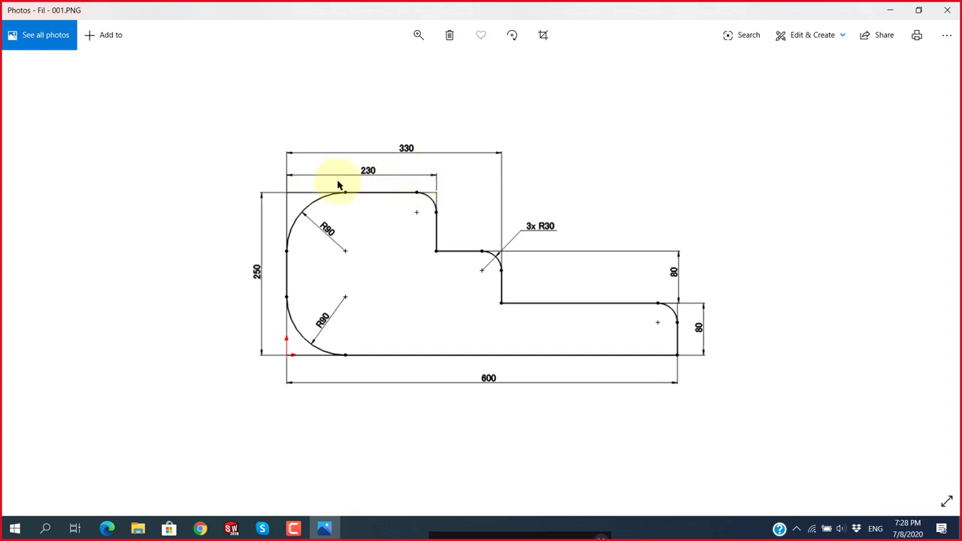
# Dimension the top edge to 230.
pyautogui.hotkey('alt', 'Tab')
pyautogui.click(439, 183)
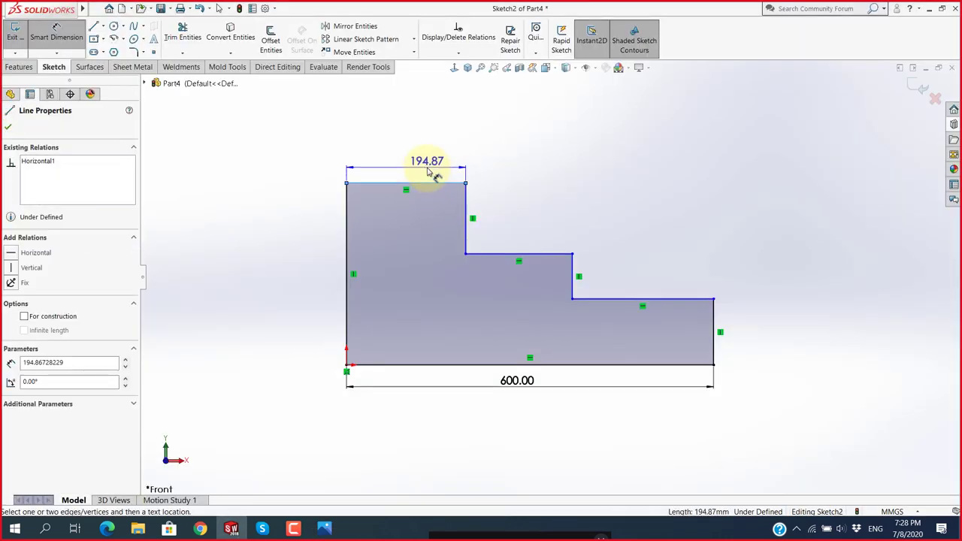
pyautogui.click(427, 172)
pyautogui.write('230')
pyautogui.press('Return')
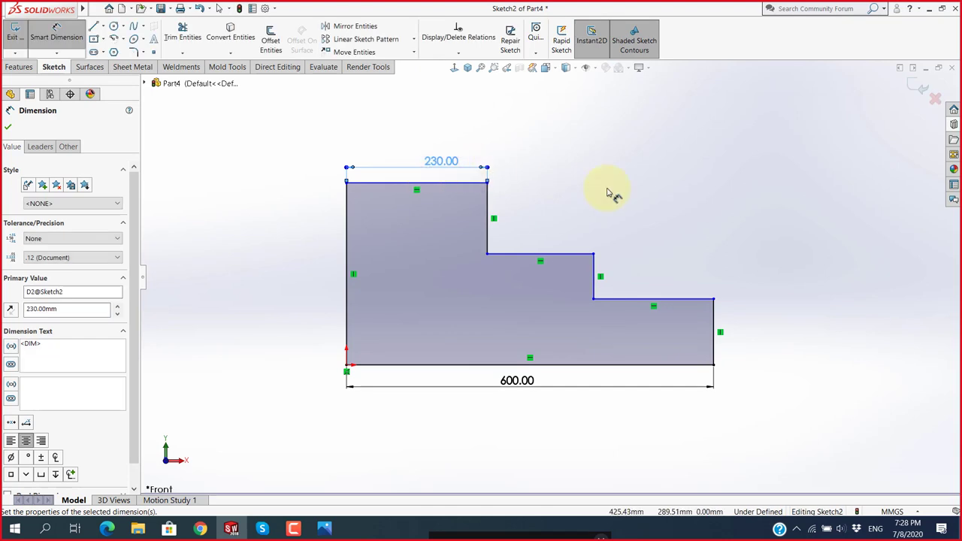
pyautogui.hotkey('alt', 'Tab')
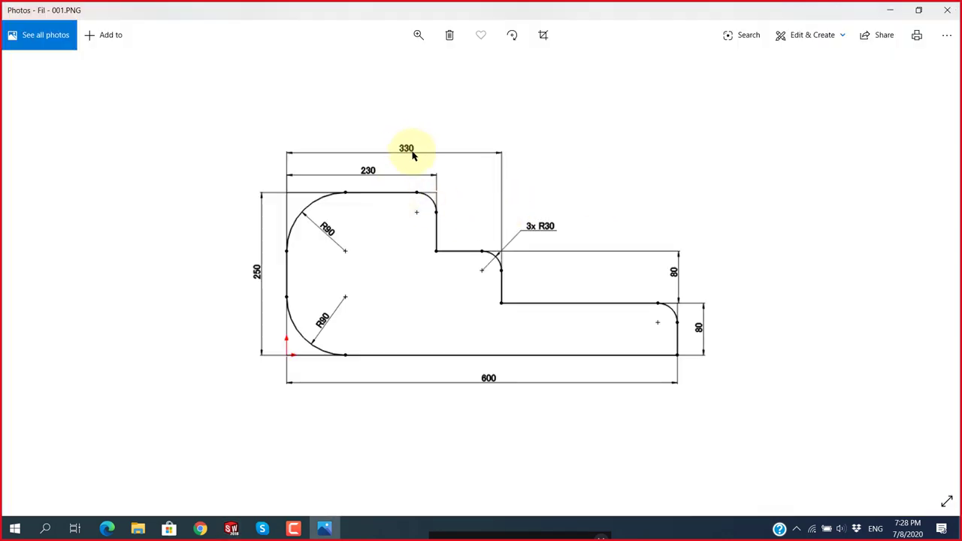
# Dimension the second step edge 330 from the left edge.
pyautogui.hotkey('alt', 'Tab')
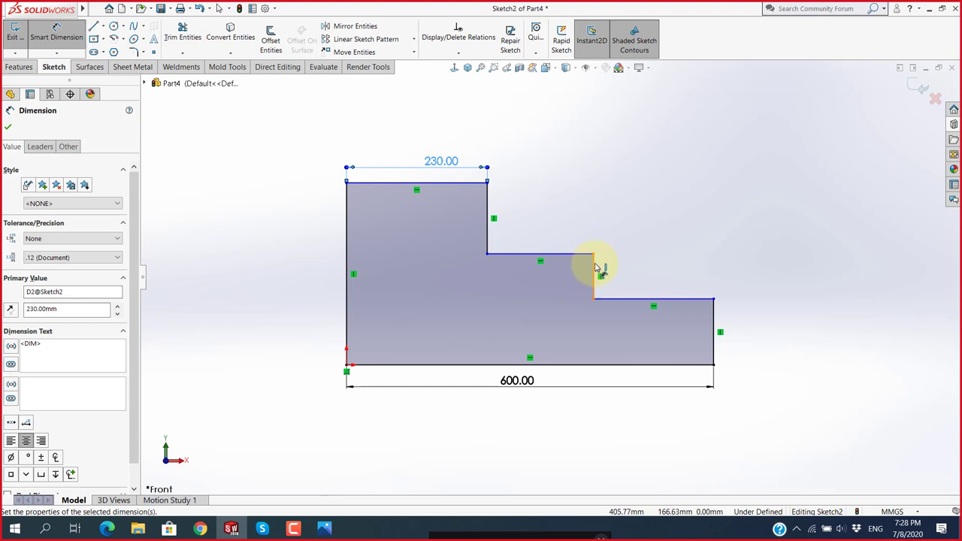
pyautogui.click(594, 275)
pyautogui.click(347, 248)
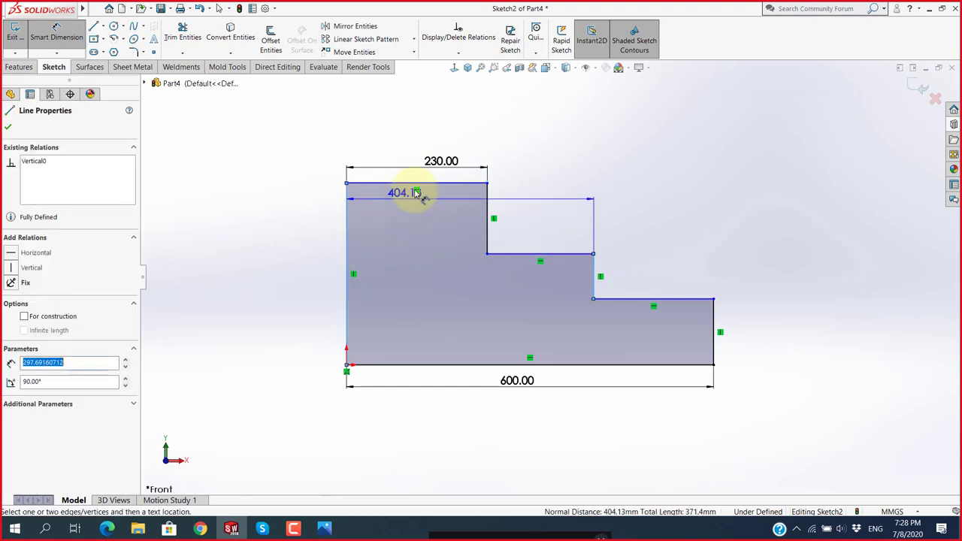
pyautogui.click(474, 147)
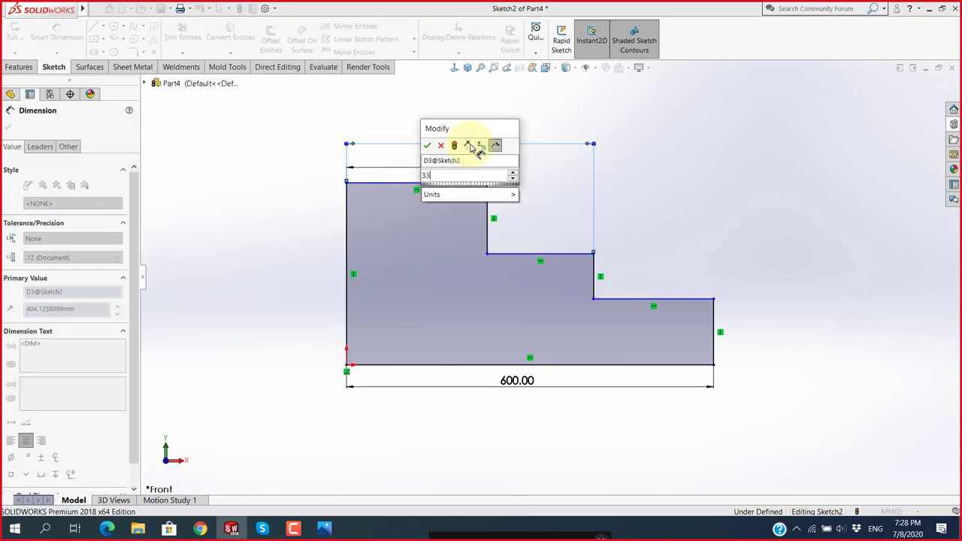
pyautogui.write('330')
pyautogui.press('Return')
pyautogui.press('Escape')
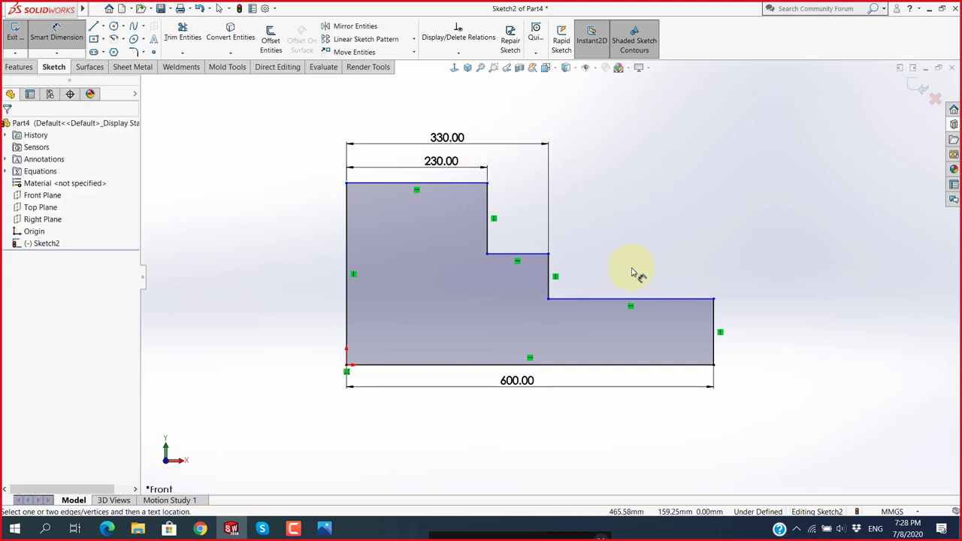
pyautogui.hotkey('alt', 'Tab')
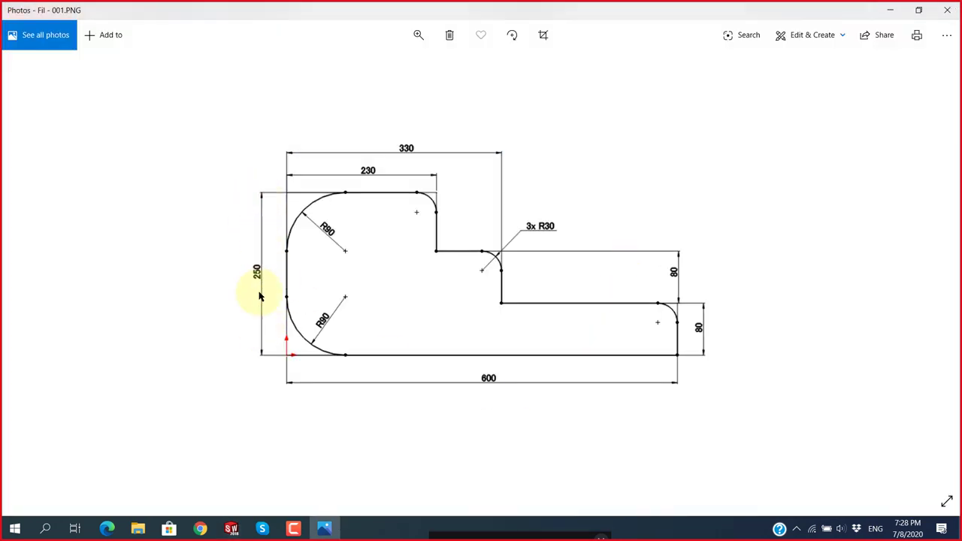
pyautogui.click(256, 278)
# Dimension the left vertical edge to the 250 overall height.
pyautogui.hotkey('alt', 'Tab')
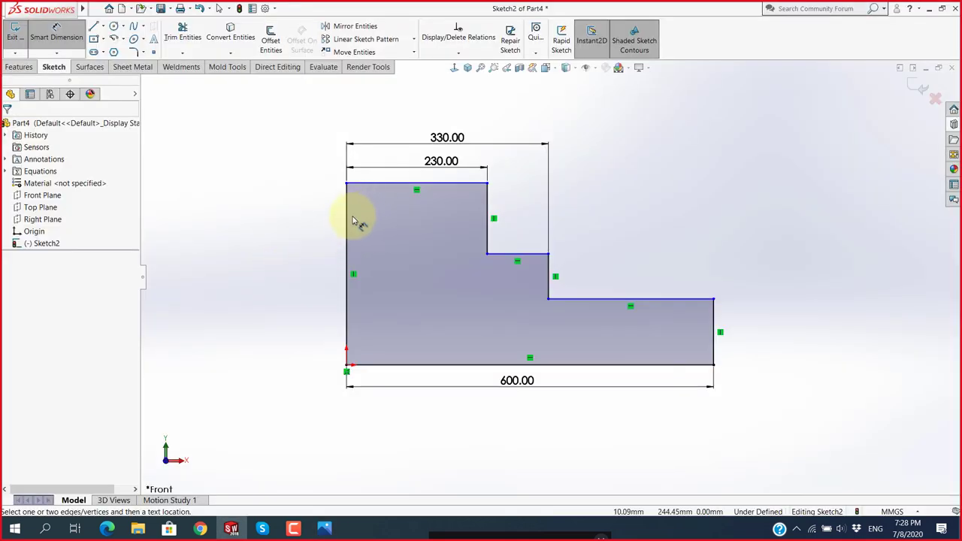
pyautogui.click(347, 239)
pyautogui.click(326, 252)
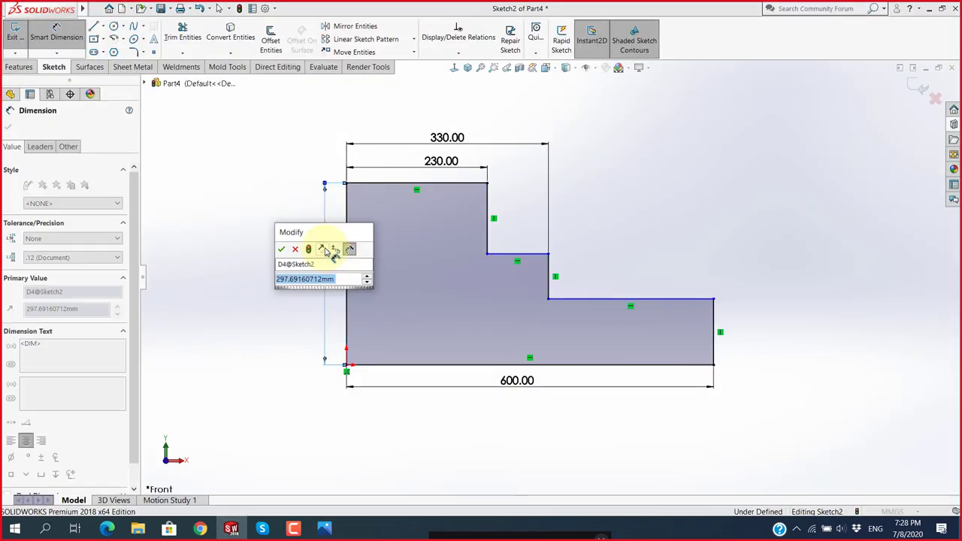
pyautogui.write('250')
pyautogui.press('Return')
pyautogui.click(268, 266)
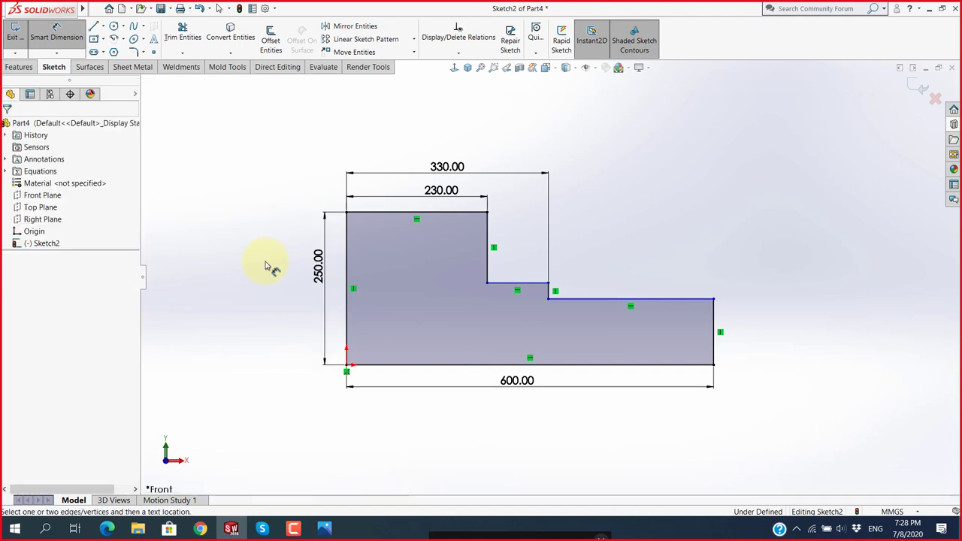
pyautogui.hotkey('alt', 'Tab')
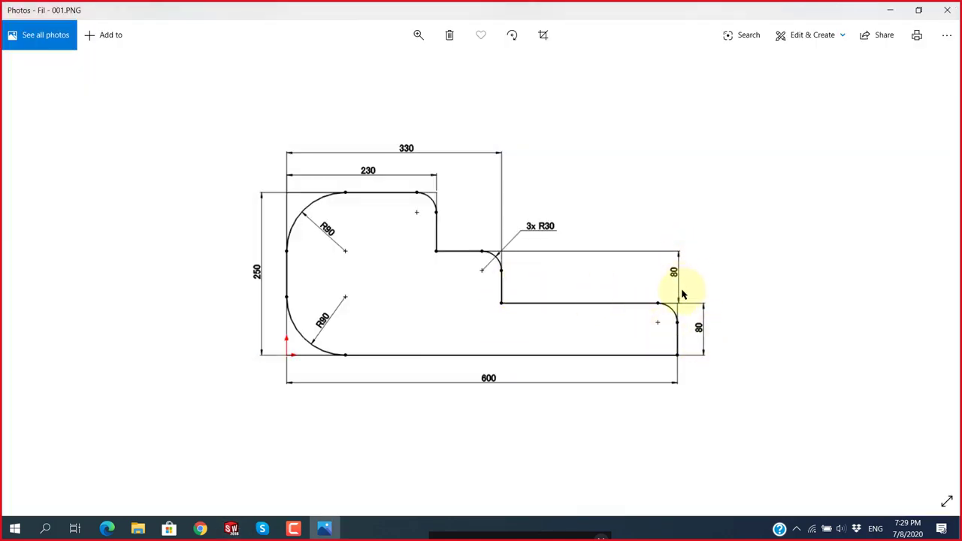
# Dimension the right end edge to a height of 80.
pyautogui.hotkey('alt', 'Tab')
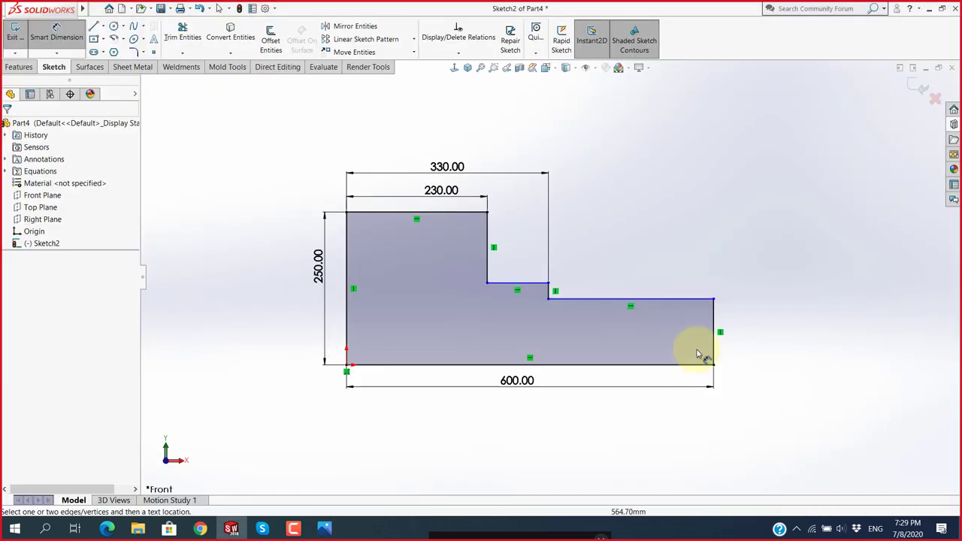
pyautogui.click(713, 335)
pyautogui.click(754, 336)
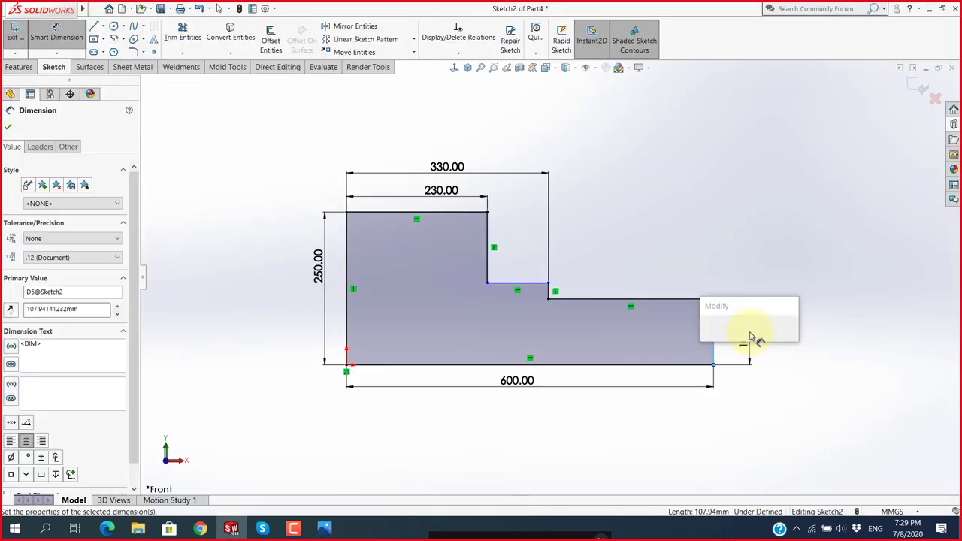
pyautogui.write('80')
pyautogui.press('Return')
pyautogui.click(730, 304)
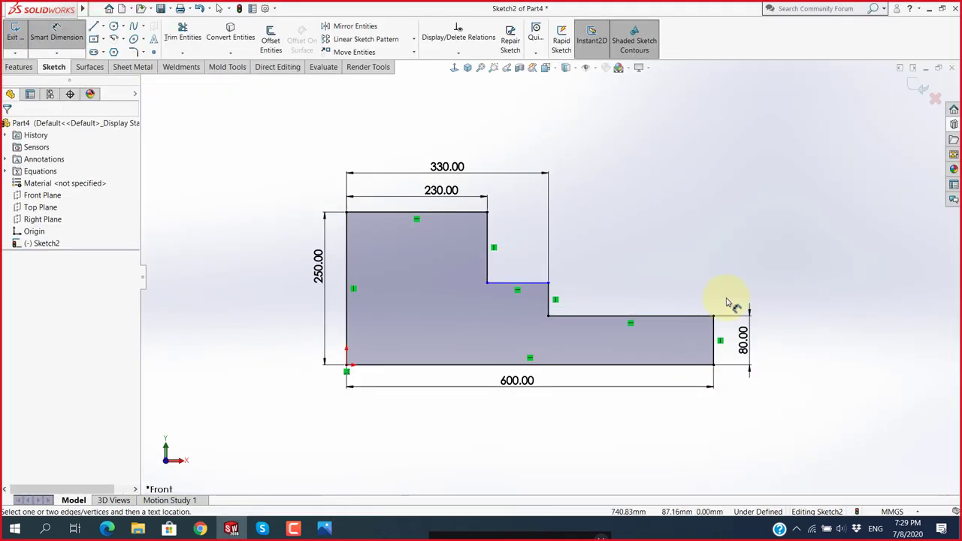
pyautogui.scroll(-4, 602, 309)
# Dimension the middle step edge to 80, leaving the sketch fully defined.
pyautogui.click(489, 281)
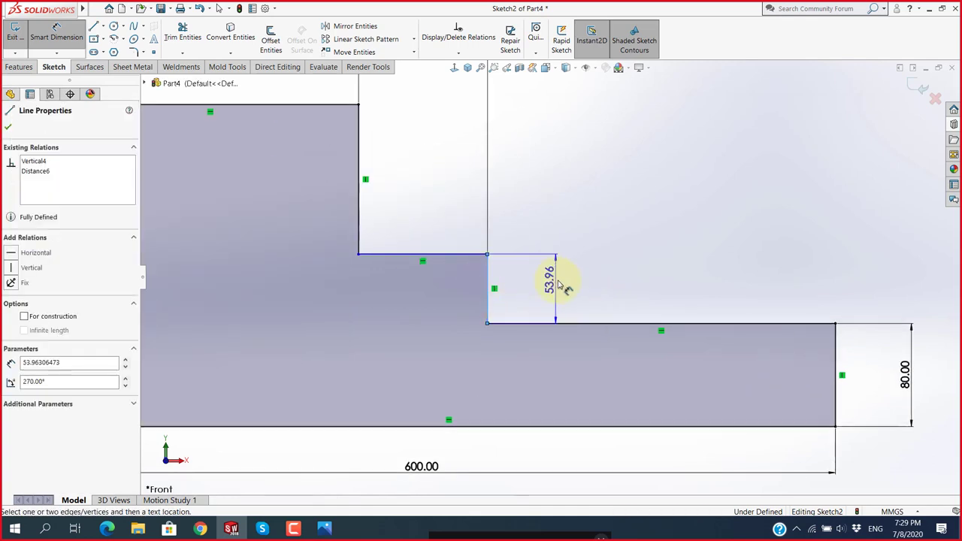
pyautogui.click(556, 282)
pyautogui.write('80')
pyautogui.press('Return')
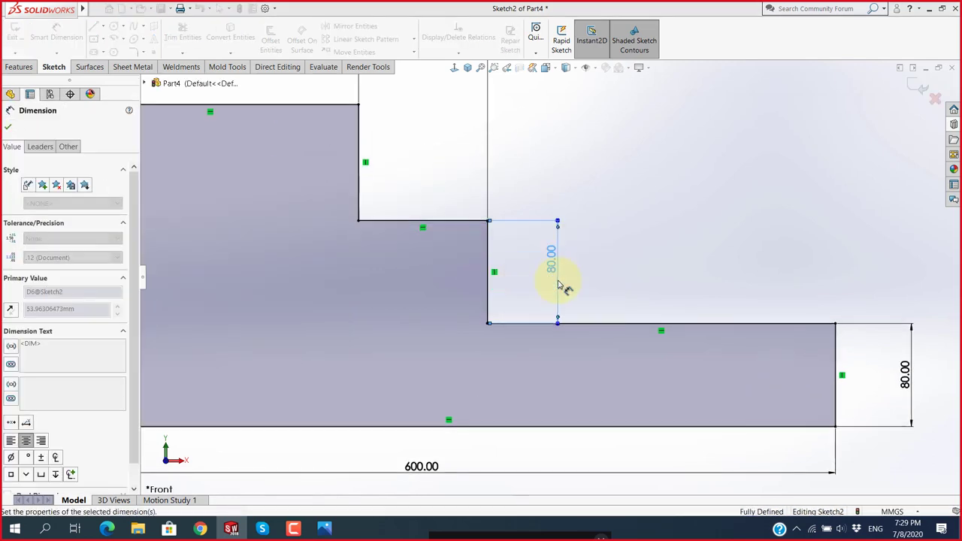
pyautogui.click(607, 248)
pyautogui.scroll(3, 612, 249)
pyautogui.scroll(-1, 551, 231)
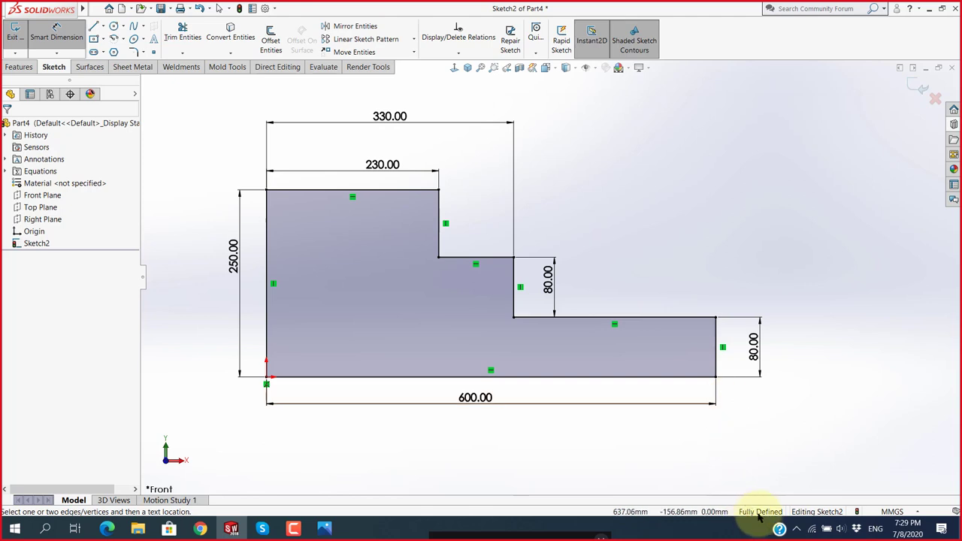
# Zoom to fit, drag the 330.00 dimension down toward the profile, and show the Fil - 001 reference.
pyautogui.press('z')
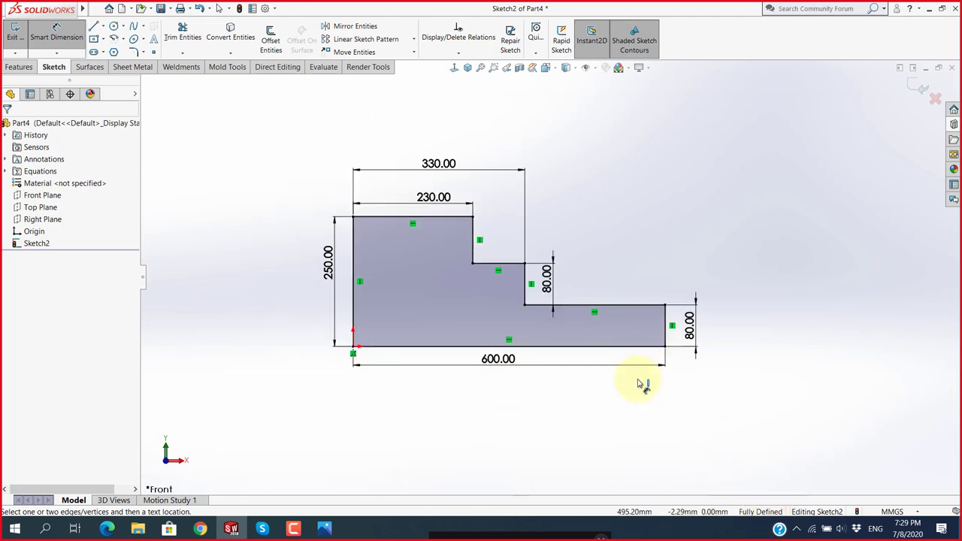
pyautogui.scroll(-2, 547, 333)
pyautogui.scroll(-2, 542, 331)
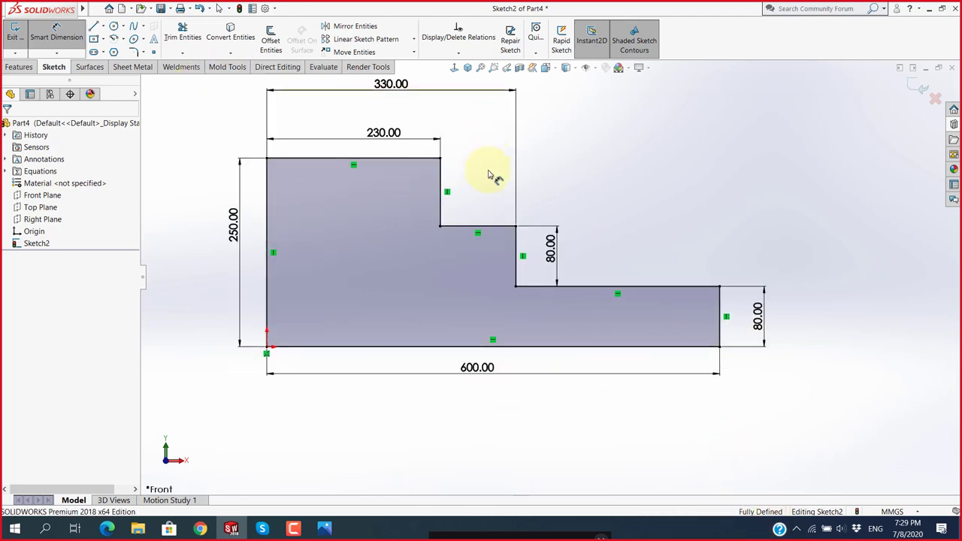
pyautogui.scroll(2, 488, 150)
pyautogui.moveTo(493, 128); pyautogui.dragTo(498, 143)
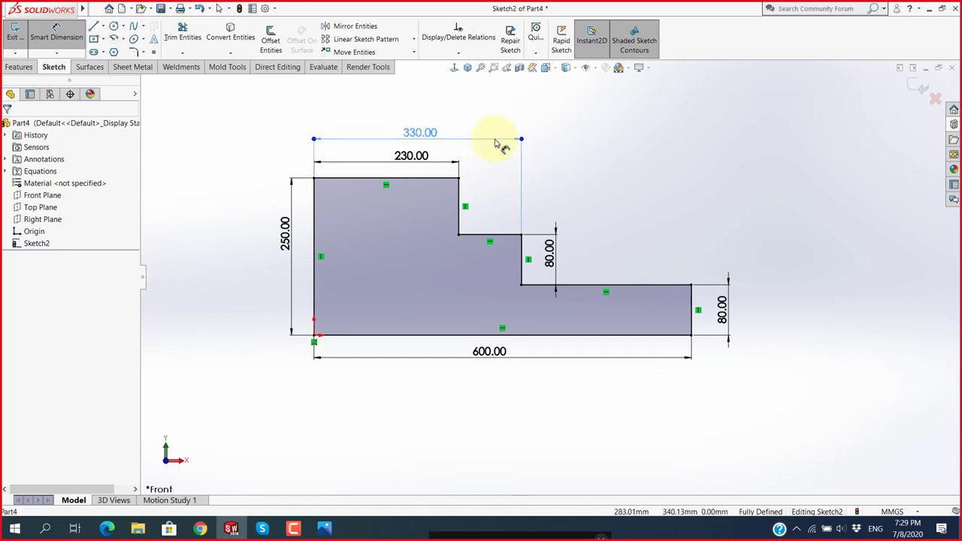
pyautogui.click(651, 212)
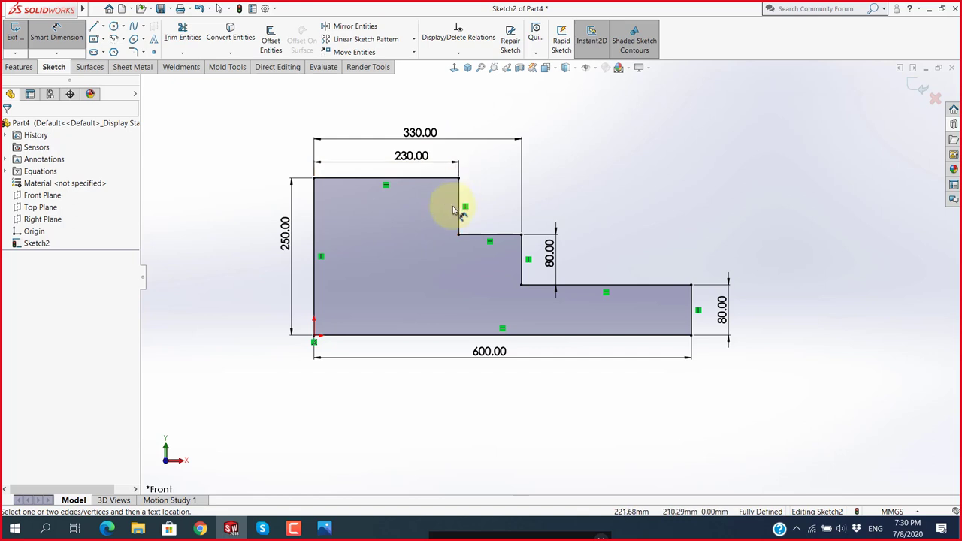
pyautogui.click(324, 528)
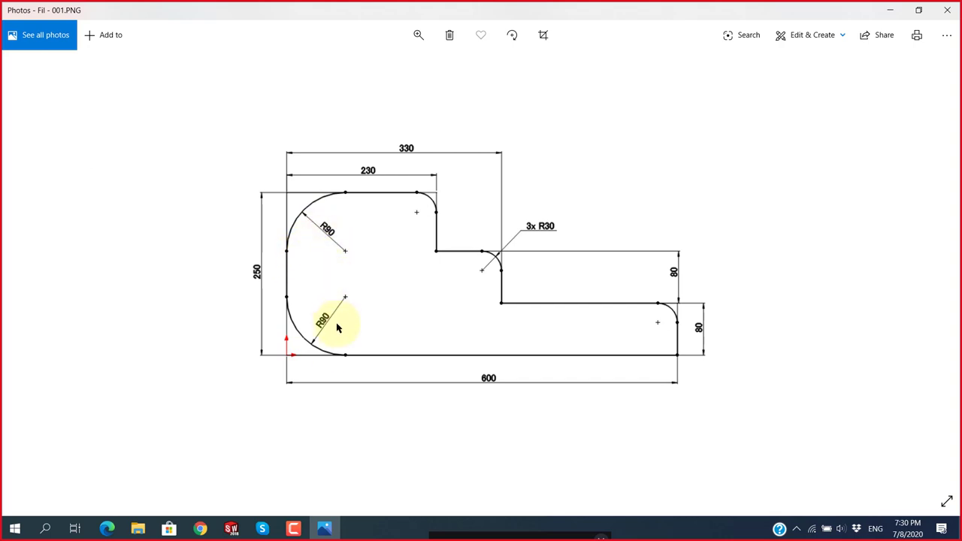
# Fillet the bottom-left and top-left corners at radius 90, each with its own R90.00 dimension.
pyautogui.hotkey('alt', 'Tab')
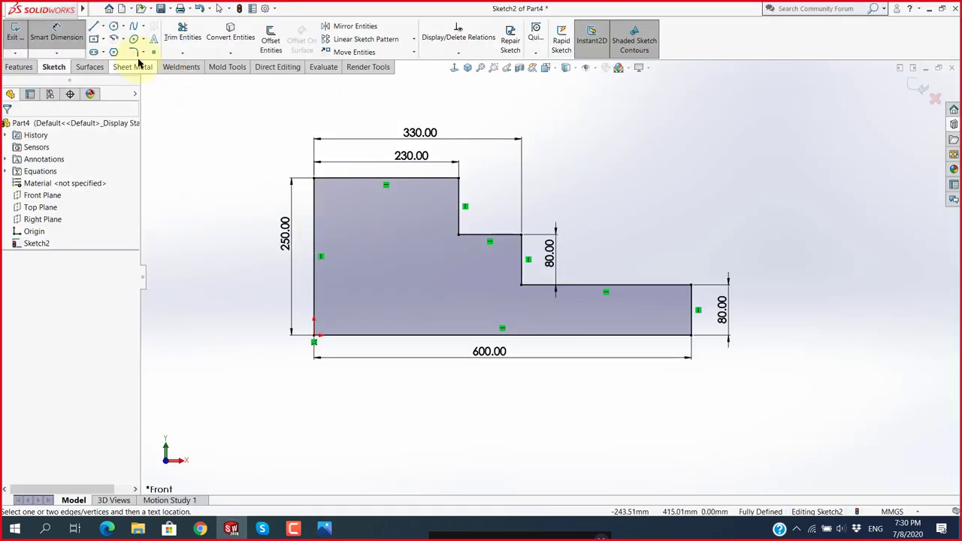
pyautogui.click(133, 51)
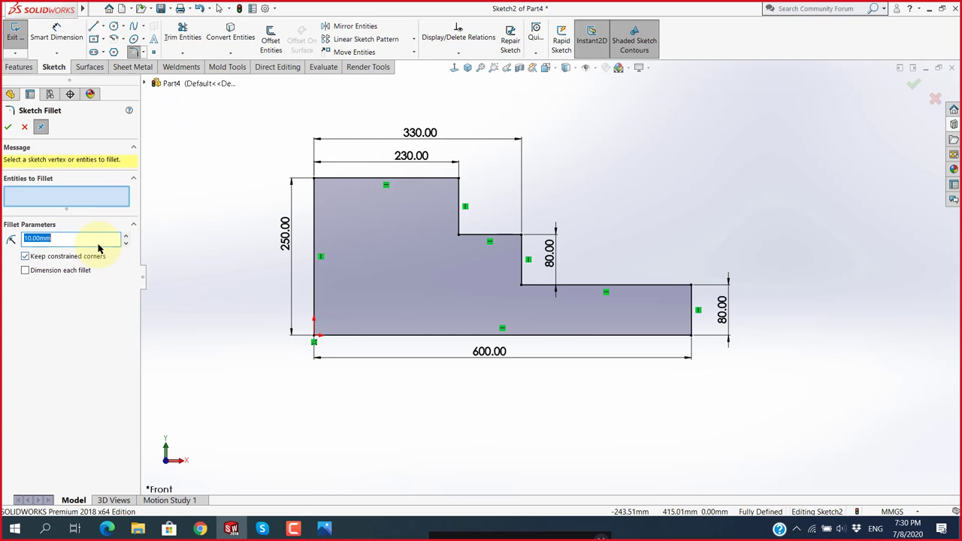
pyautogui.write('90')
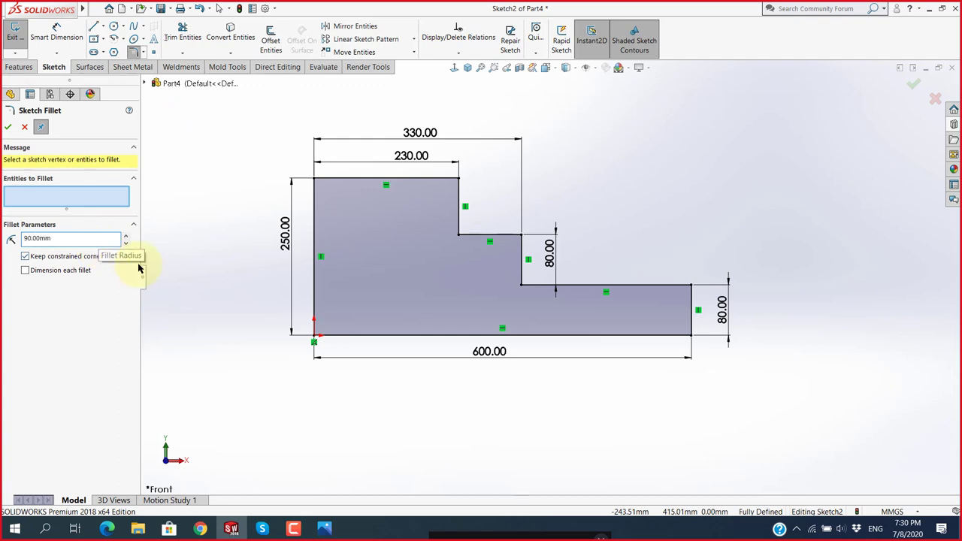
pyautogui.click(315, 334)
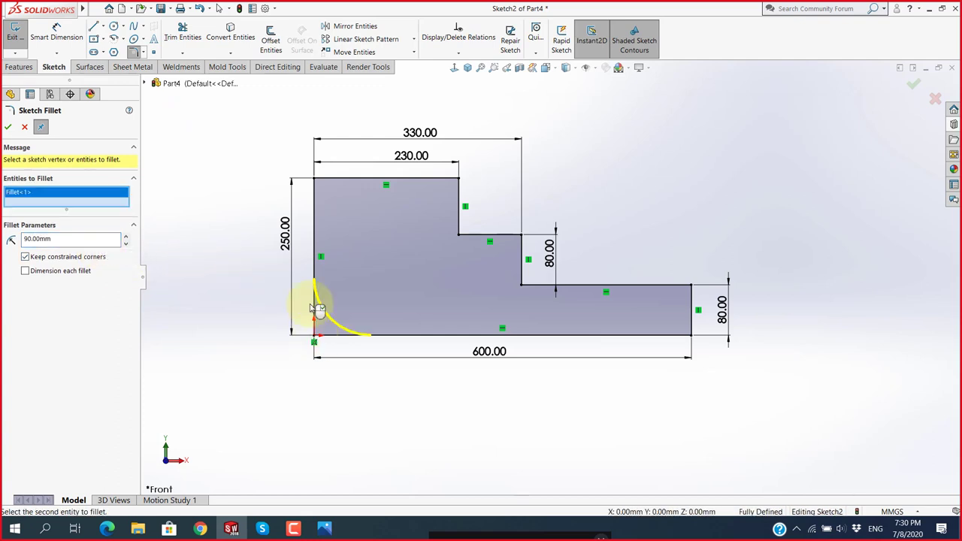
pyautogui.click(314, 179)
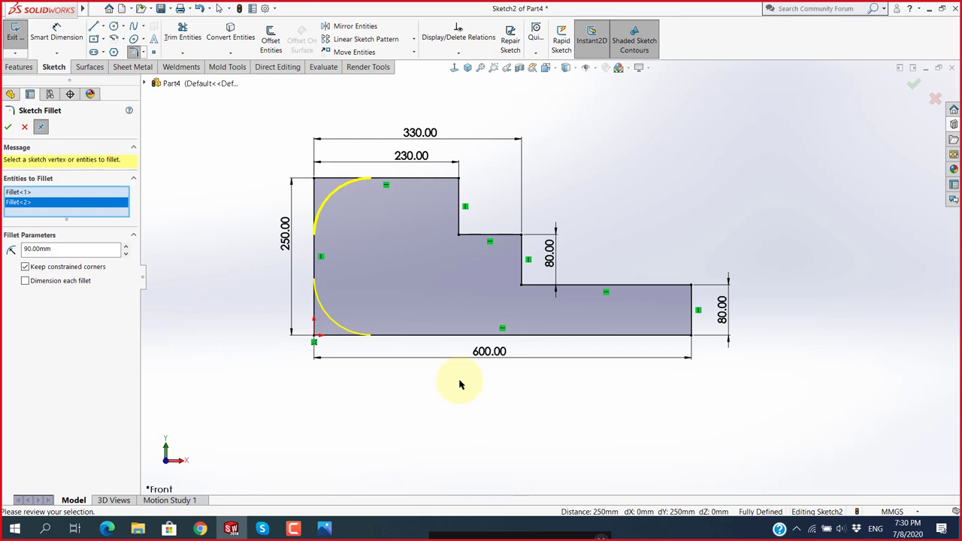
pyautogui.click(25, 281)
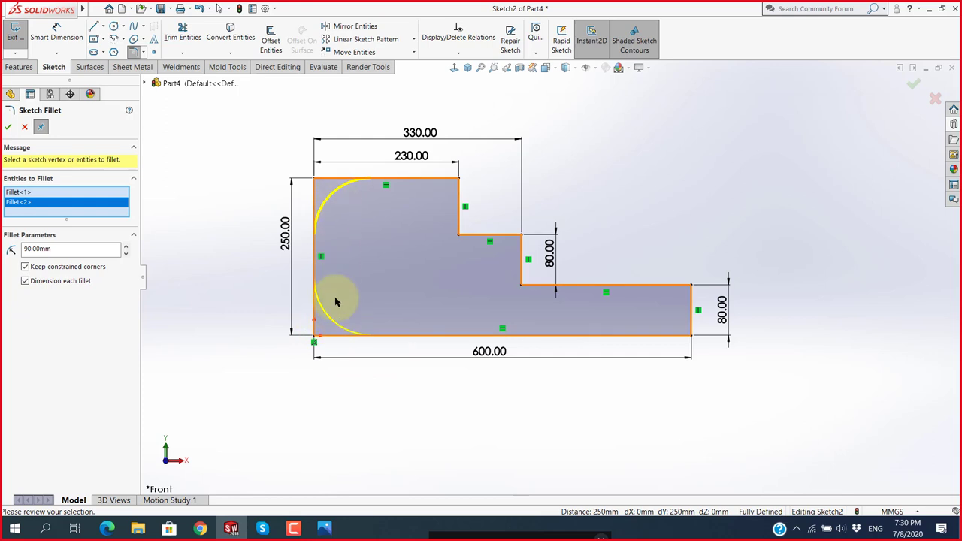
pyautogui.hotkey('alt', 'Tab')
pyautogui.hotkey('alt', 'Tab')
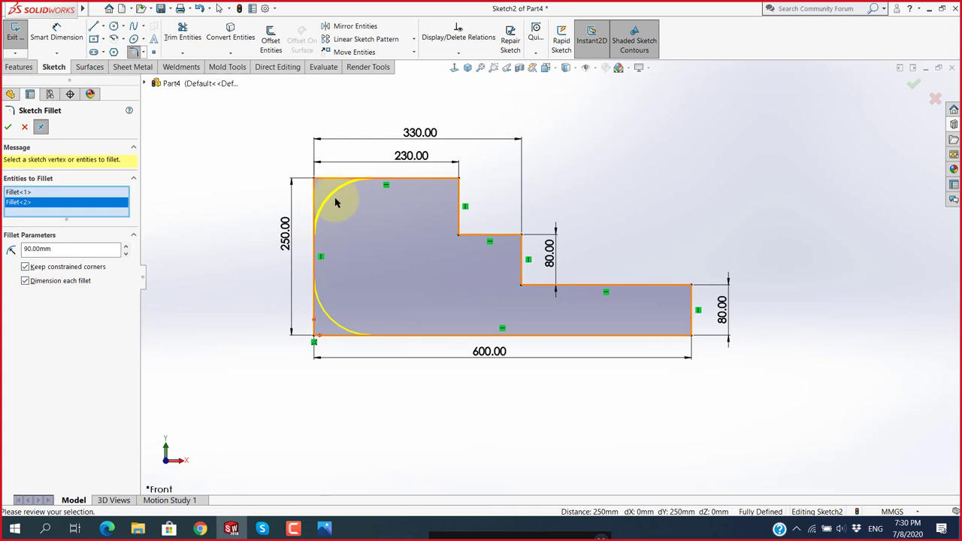
pyautogui.click(8, 128)
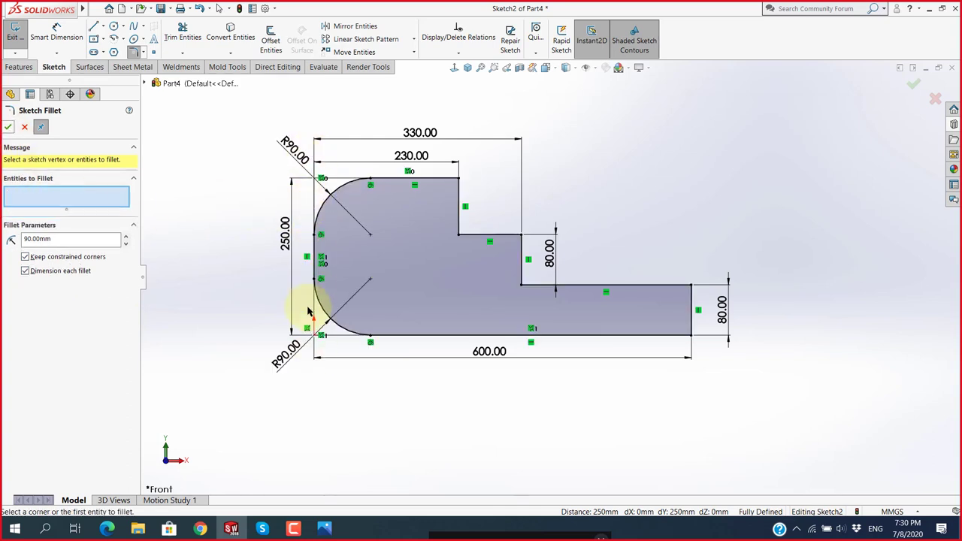
pyautogui.hotkey('alt', 'Tab')
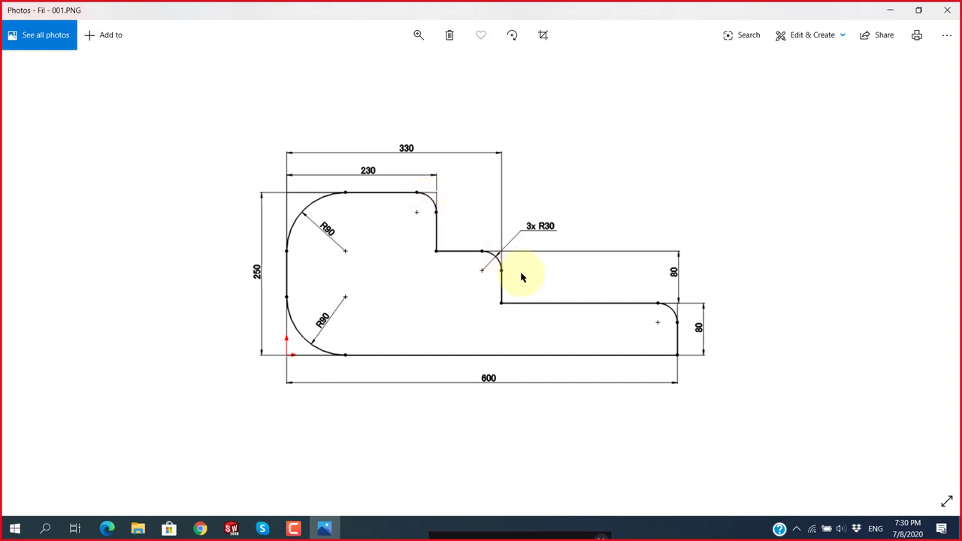
# Fillet the upper block, middle step and narrow end corners at radius 30, sharing one R30.00 dimension.
pyautogui.hotkey('alt', 'Tab')
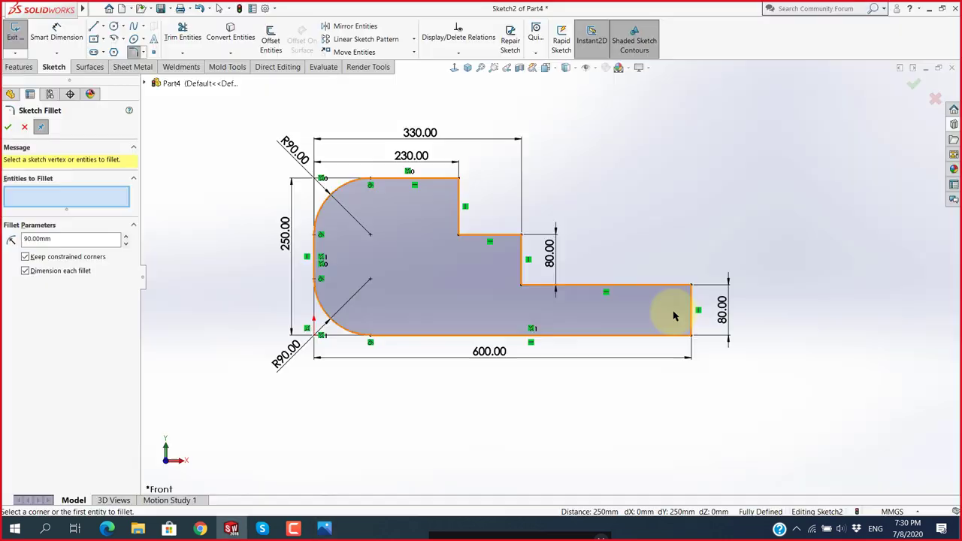
pyautogui.doubleClick(66, 241)
pyautogui.write('3')
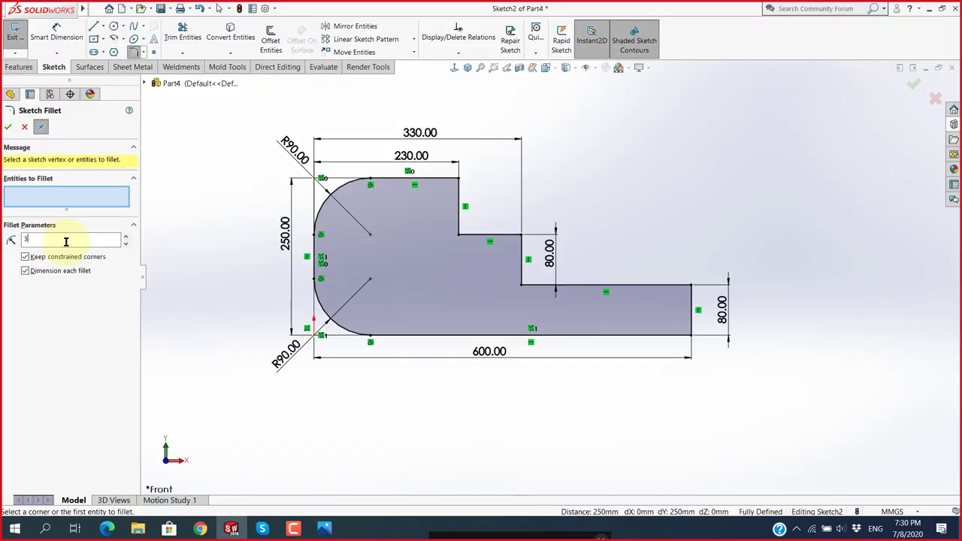
pyautogui.click(27, 271)
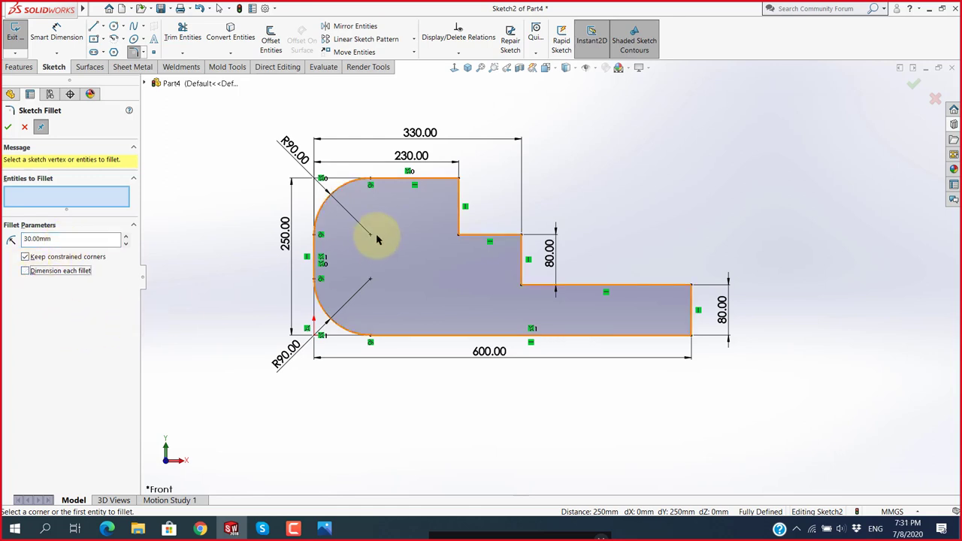
pyautogui.click(459, 179)
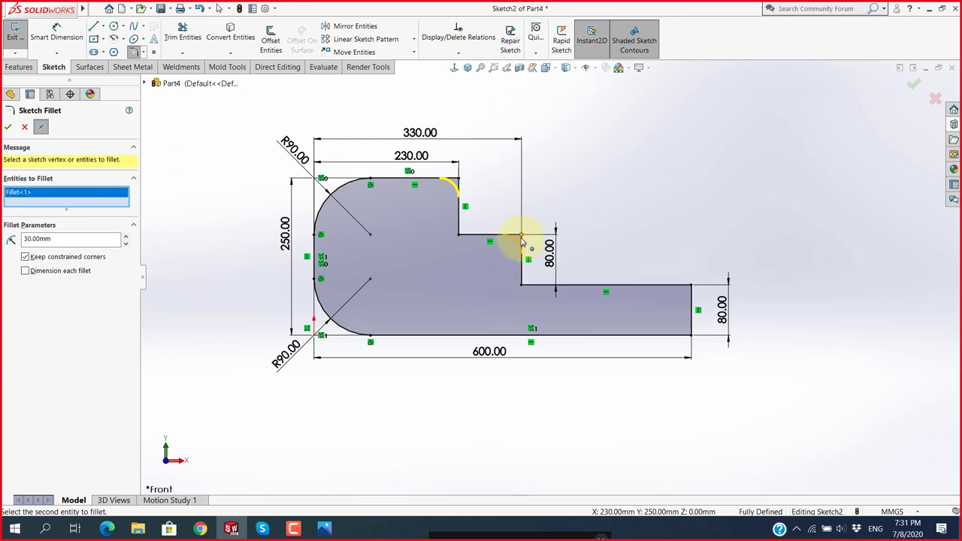
pyautogui.click(521, 239)
pyautogui.click(691, 287)
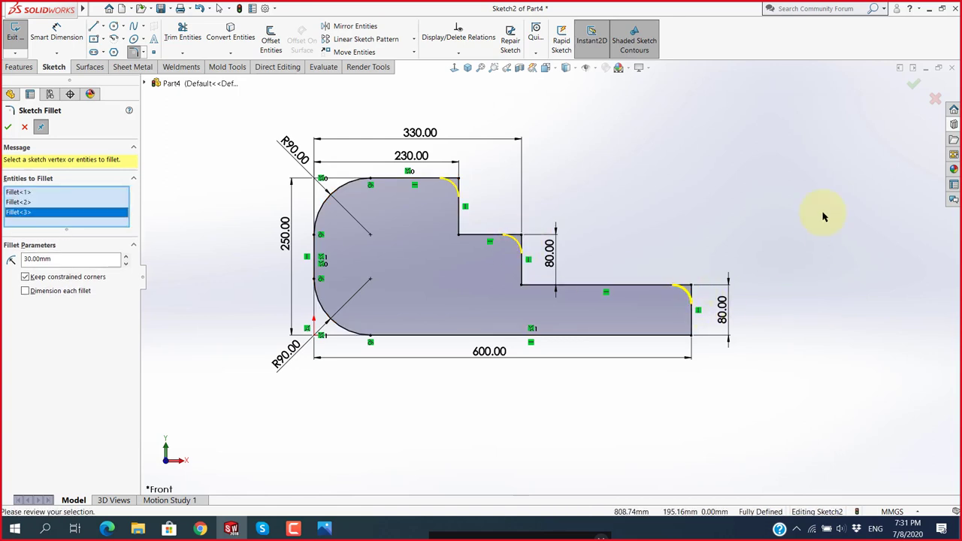
pyautogui.click(9, 127)
pyautogui.scroll(-2, 617, 284)
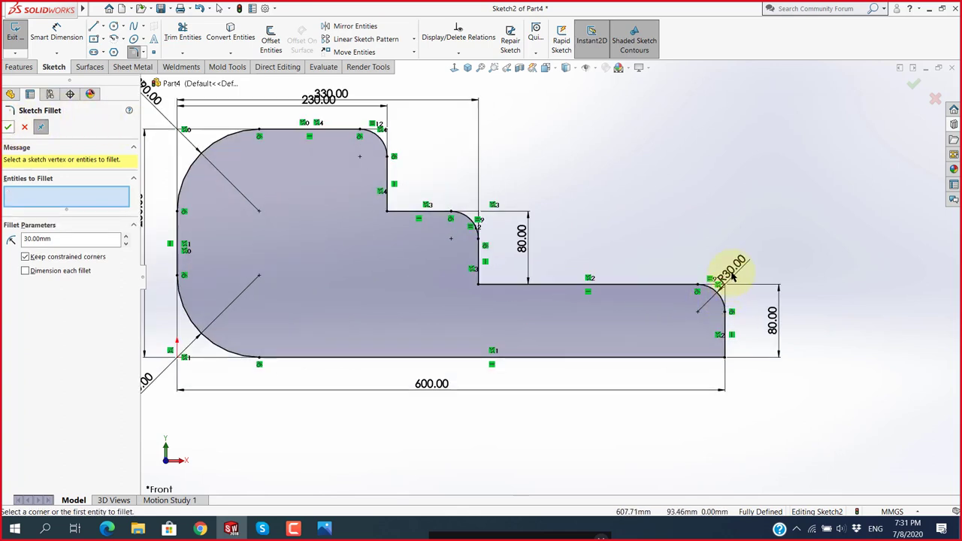
pyautogui.scroll(2, 728, 311)
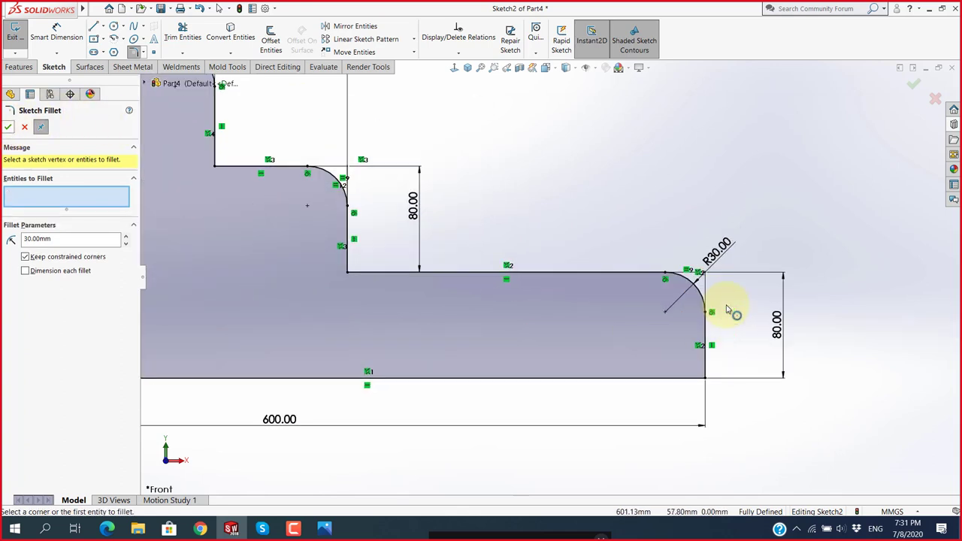
pyautogui.scroll(2, 729, 306)
pyautogui.hotkey('alt', 'Tab')
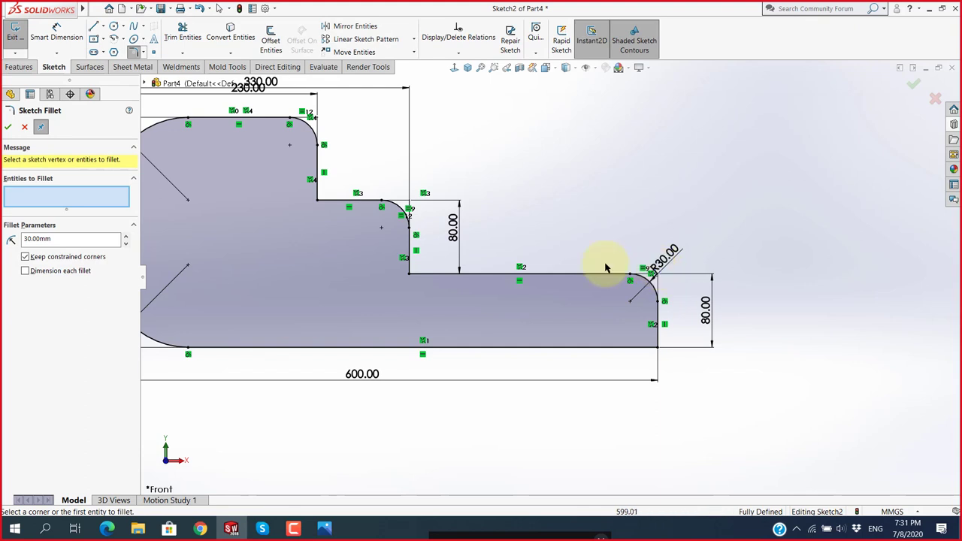
# Close Sketch Fillet and move the 330.00 dimension above the 230.00 dimension.
pyautogui.scroll(3, 596, 297)
pyautogui.scroll(-2, 508, 294)
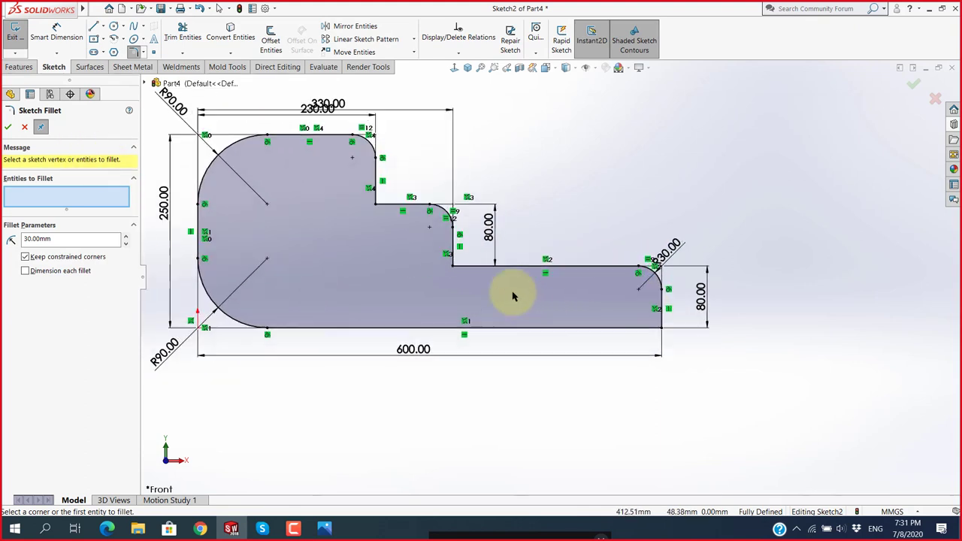
pyautogui.scroll(1, 333, 215)
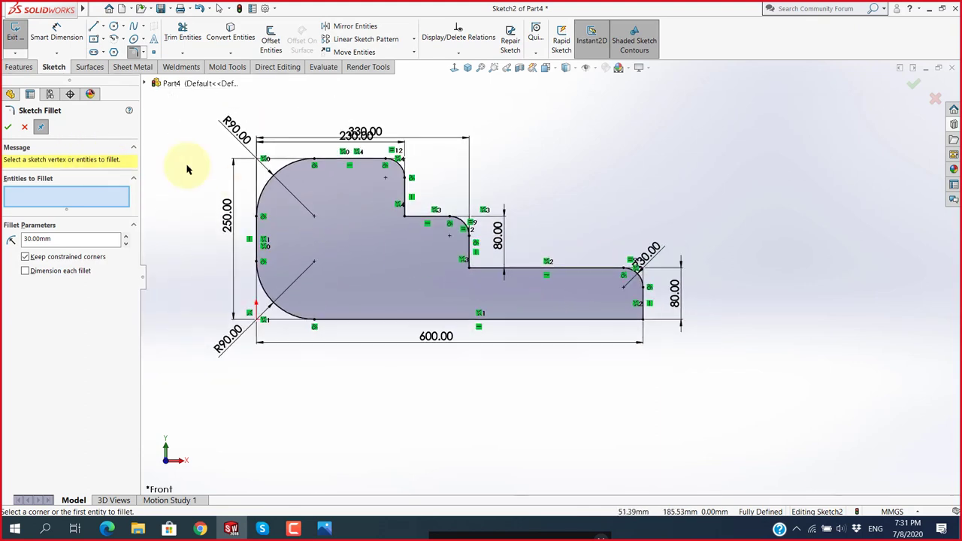
pyautogui.click(24, 128)
pyautogui.scroll(-2, 456, 176)
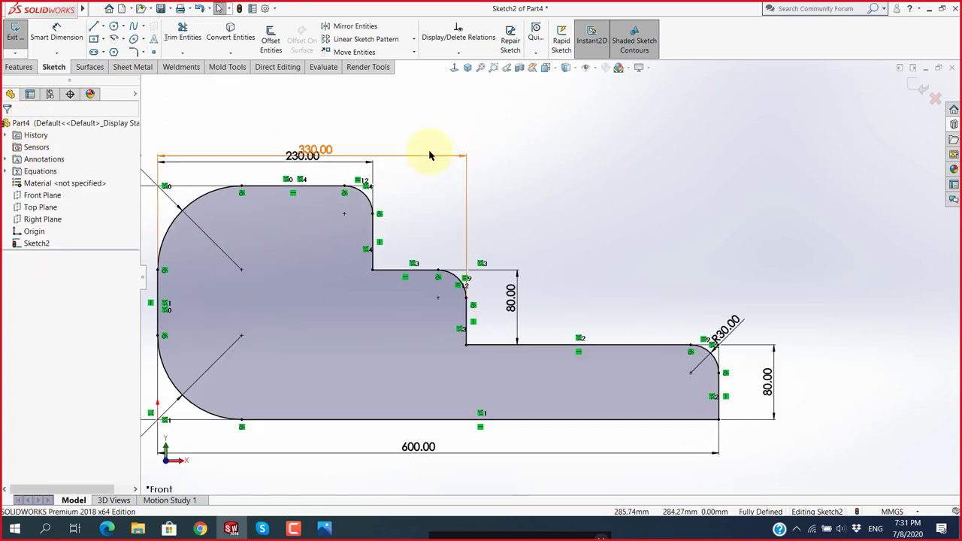
pyautogui.moveTo(436, 158); pyautogui.dragTo(465, 129)
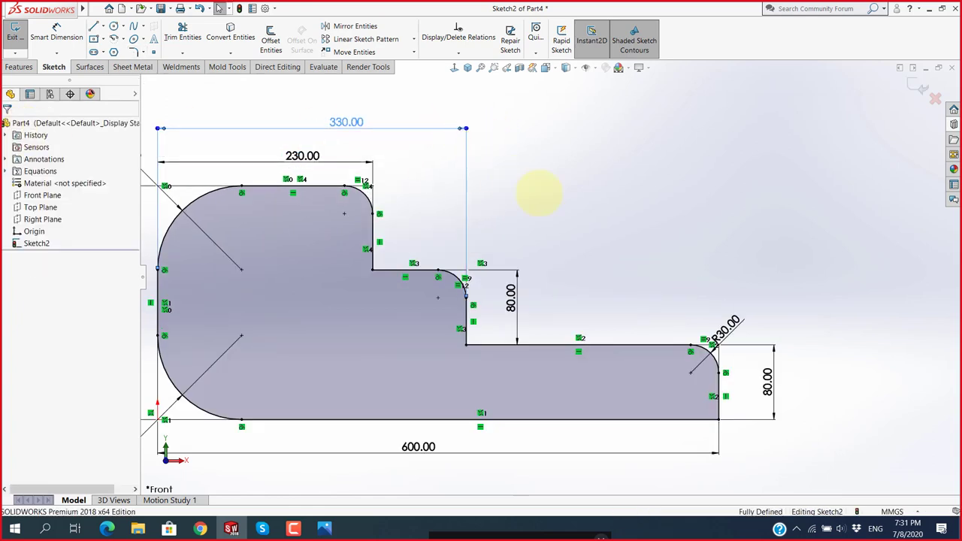
pyautogui.click(563, 206)
# Move the R30.00 dimension out to the upper right of the profile.
pyautogui.scroll(3, 549, 248)
pyautogui.scroll(-1, 590, 324)
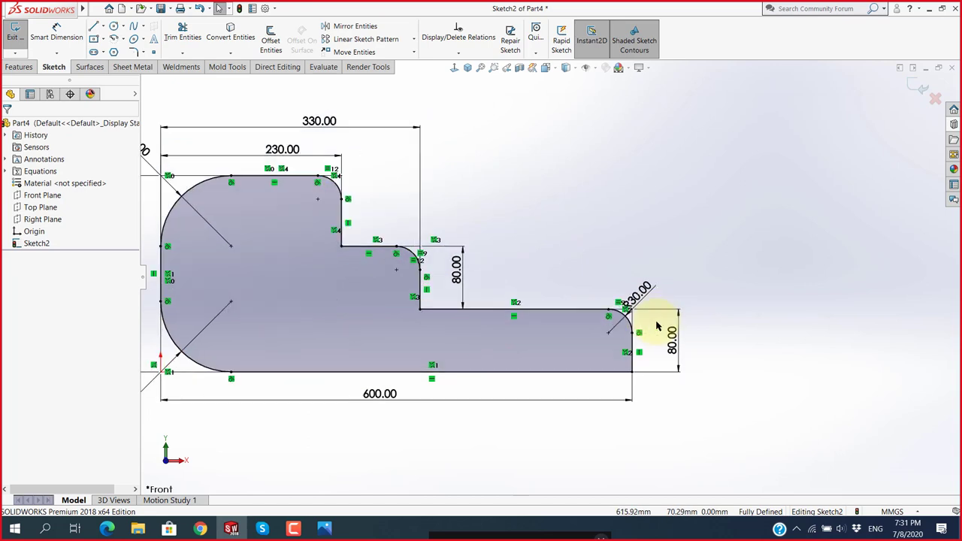
pyautogui.scroll(-2, 590, 324)
pyautogui.moveTo(630, 289); pyautogui.dragTo(665, 248)
pyautogui.click(665, 248)
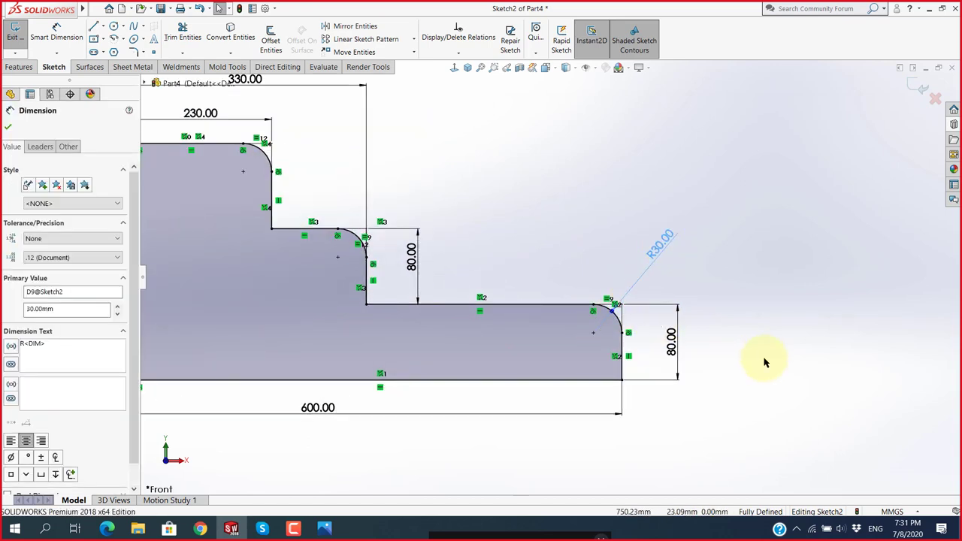
pyautogui.click(762, 354)
# Compare the sketch with the Fil - 001 reference drawing, then return to SOLIDWORKS.
pyautogui.scroll(3, 762, 368)
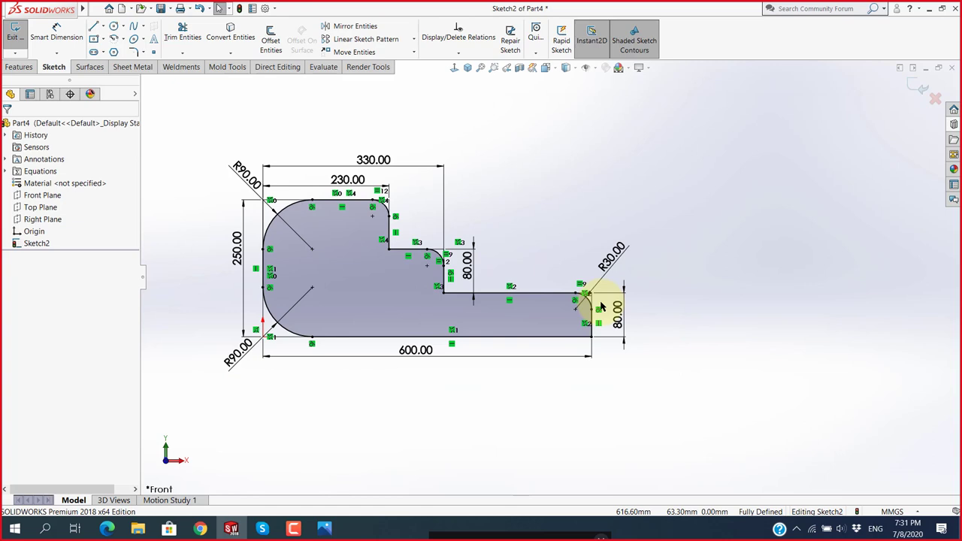
pyautogui.click(323, 530)
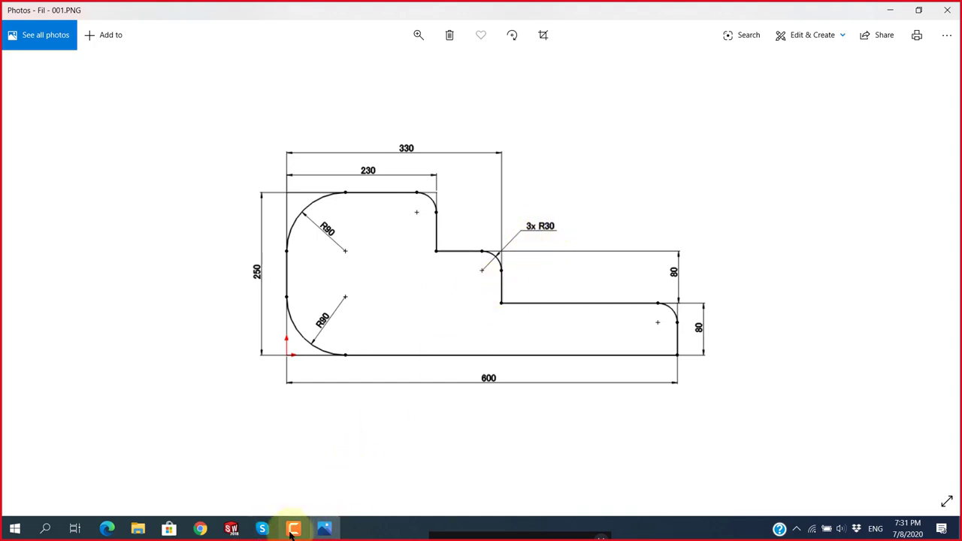
pyautogui.click(242, 532)
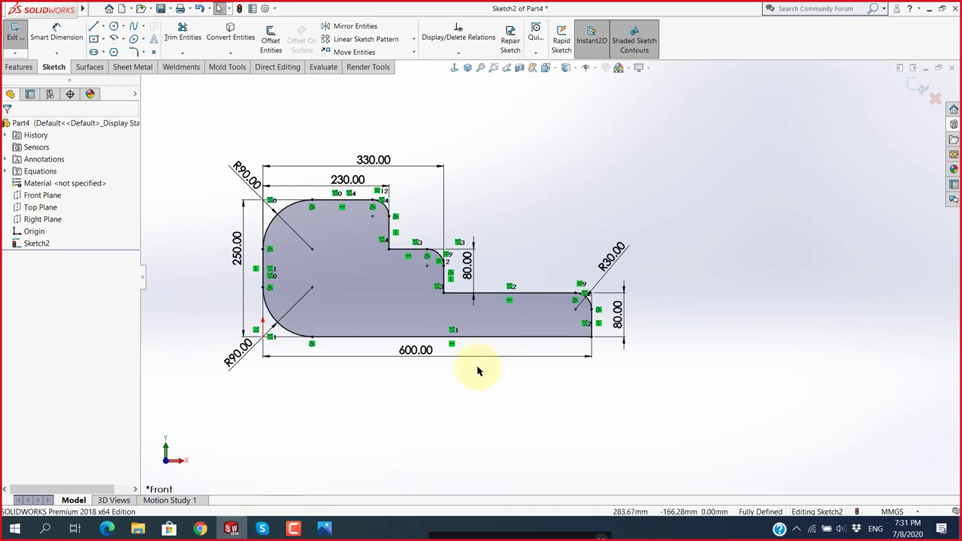
pyautogui.scroll(-3, 526, 331)
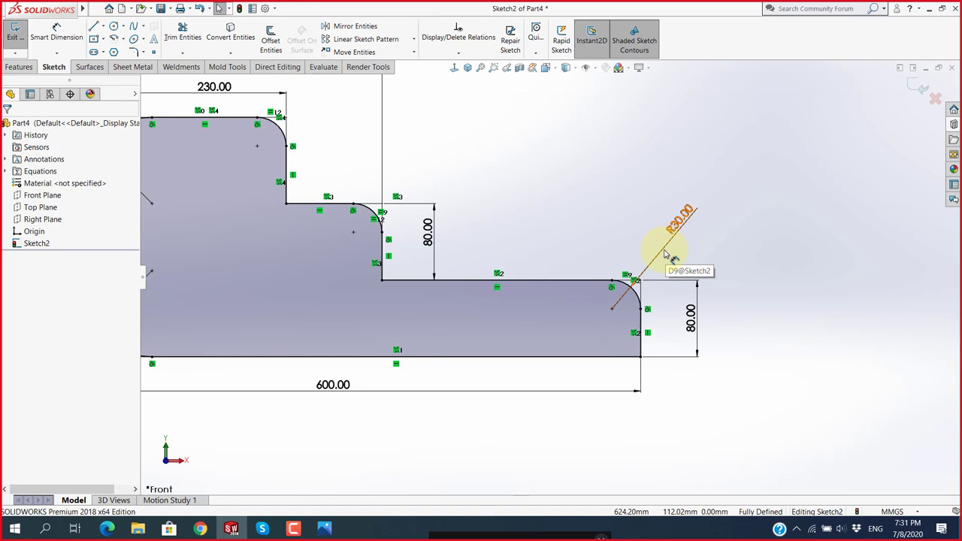
# Select the R30.00 dimension to bring up its Dimension PropertyManager.
pyautogui.click(681, 220)
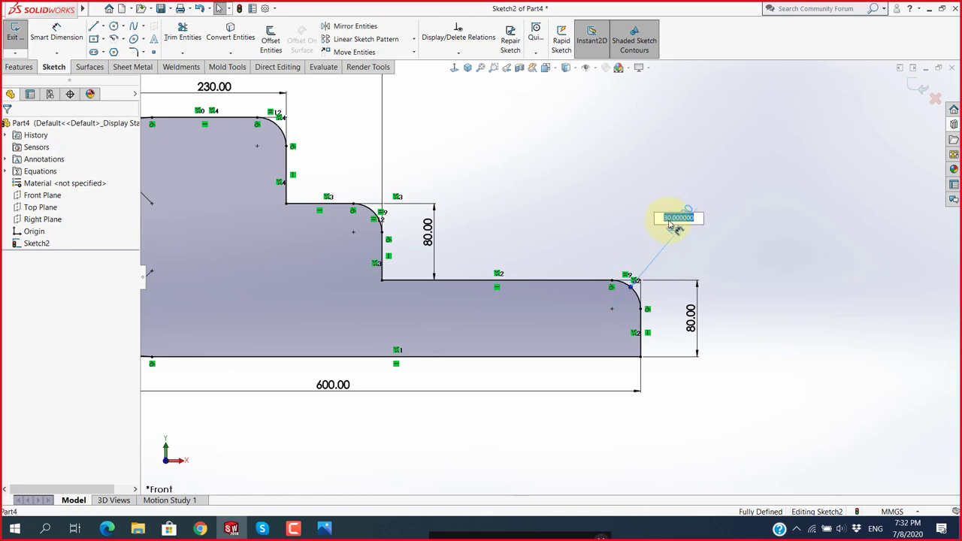
pyautogui.press('Return')
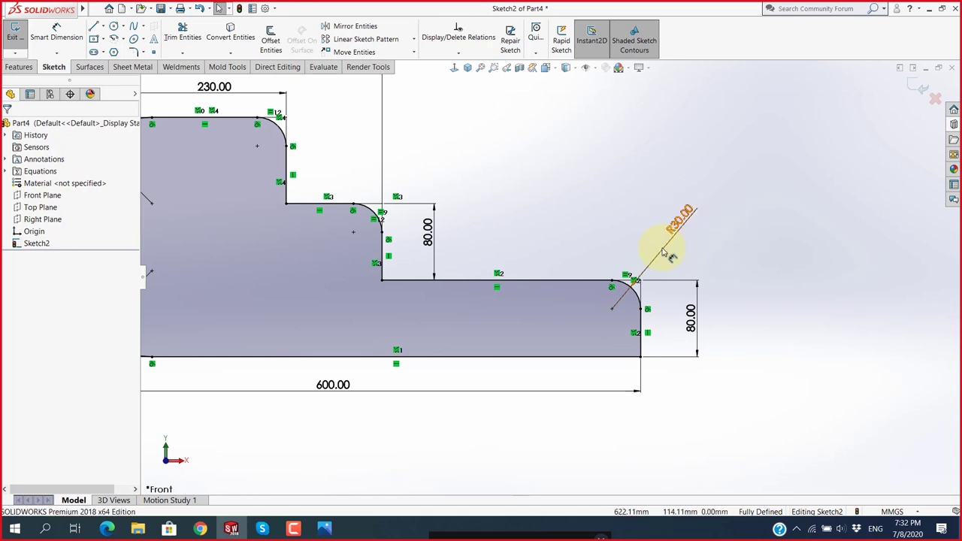
pyautogui.scroll(-3, 662, 252)
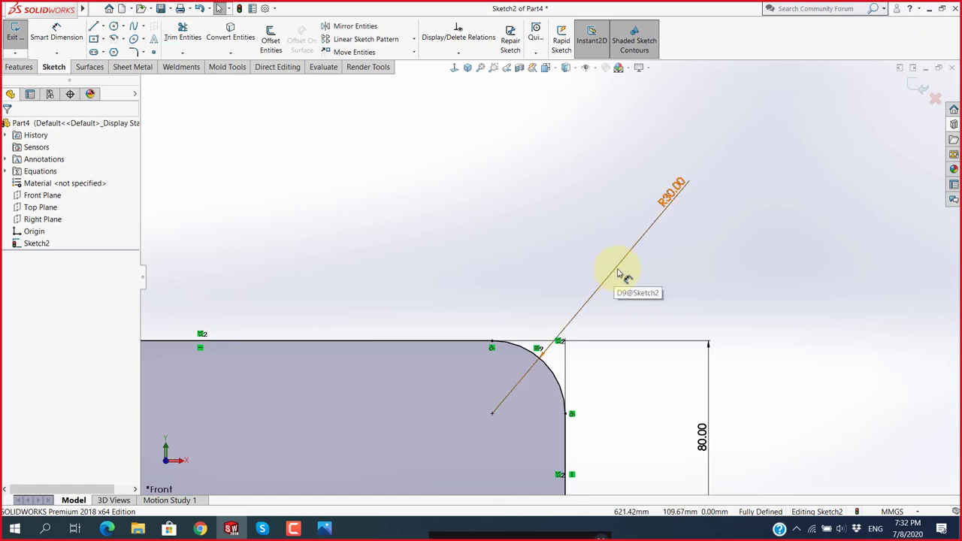
pyautogui.click(617, 273)
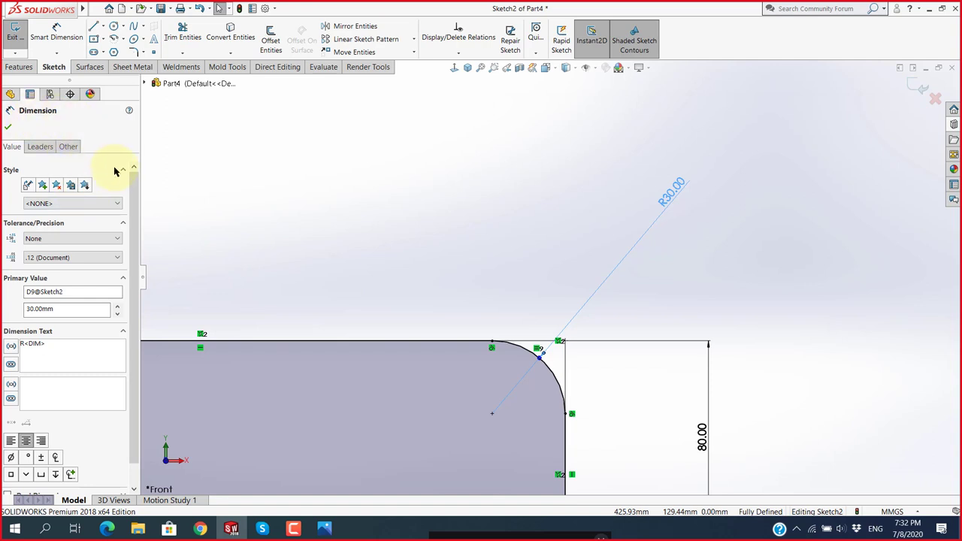
pyautogui.moveTo(133, 185); pyautogui.dragTo(134, 206)
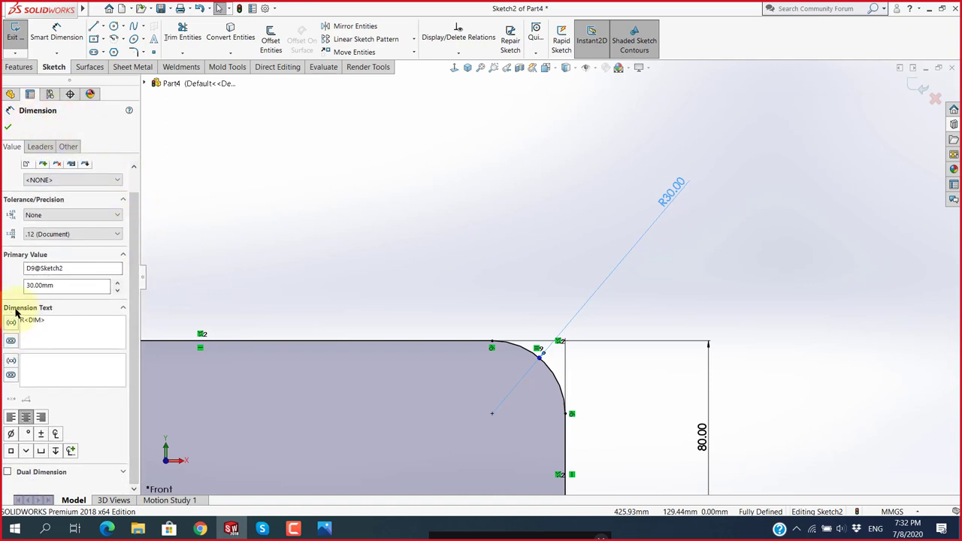
pyautogui.click(15, 314)
pyautogui.press('super+plus')
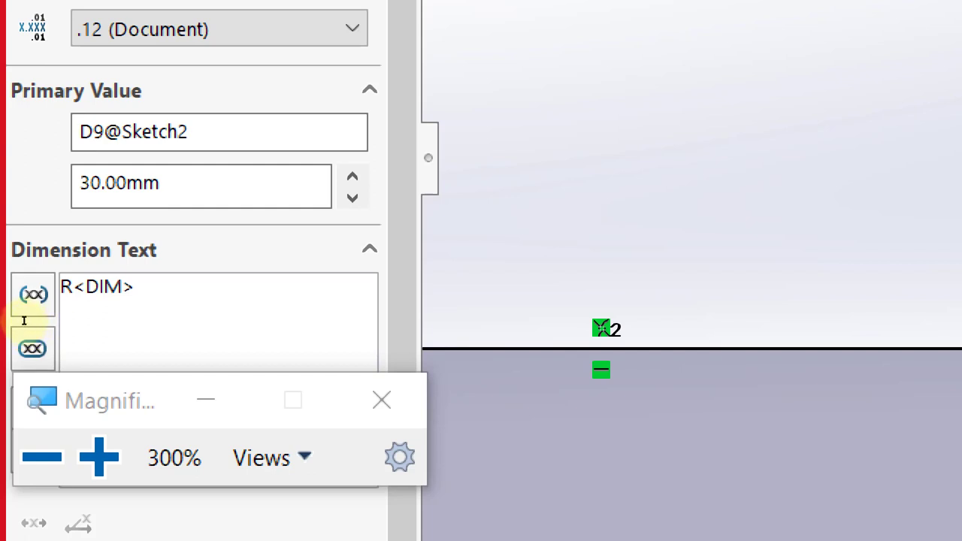
pyautogui.click(381, 400)
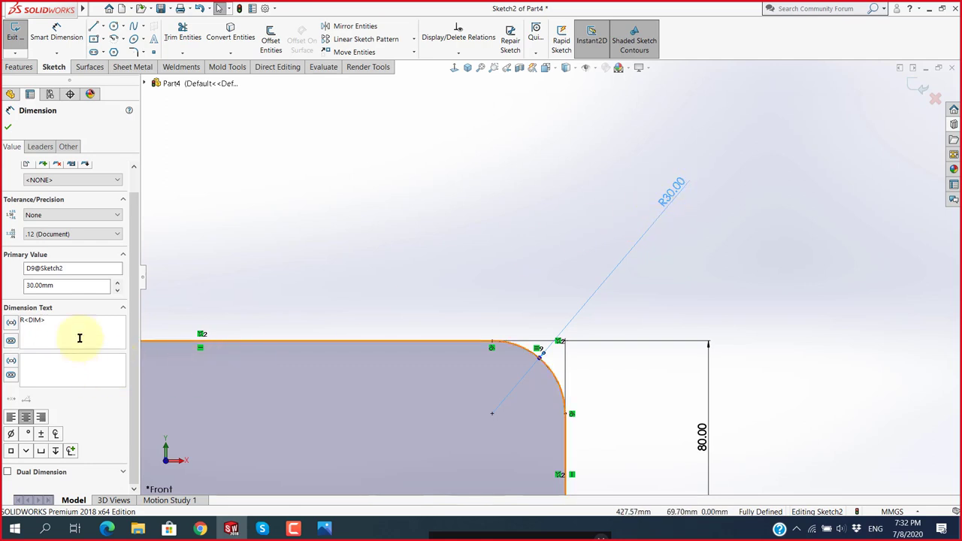
# Prefix the Dimension Text with '3x' so the callout reads 3x R30.00.
pyautogui.click(27, 319)
pyautogui.press('super+plus')
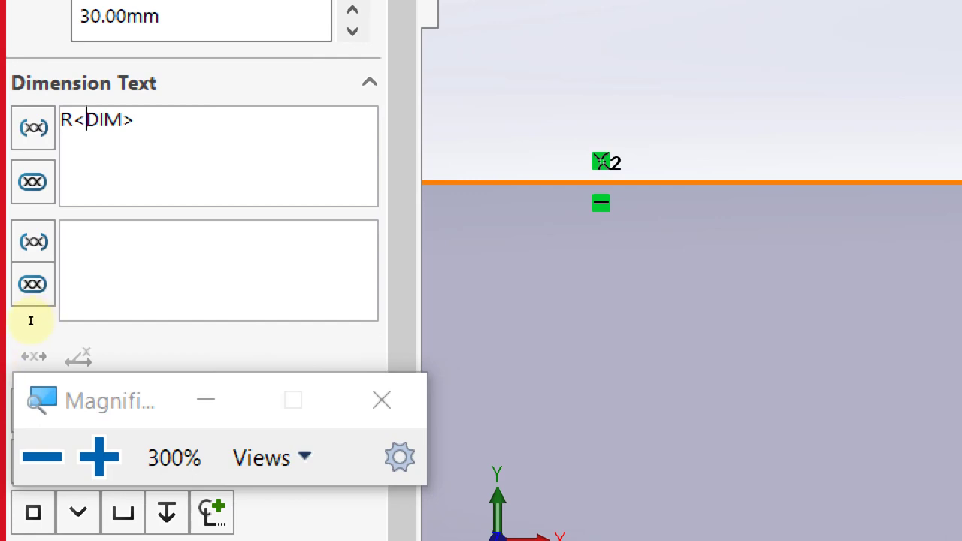
pyautogui.press('Home')
pyautogui.write('3')
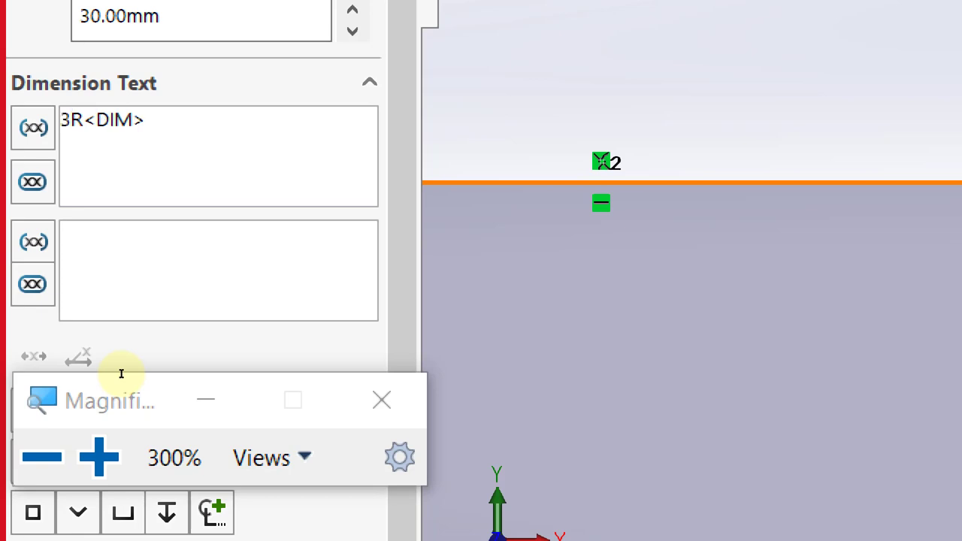
pyautogui.write('x')
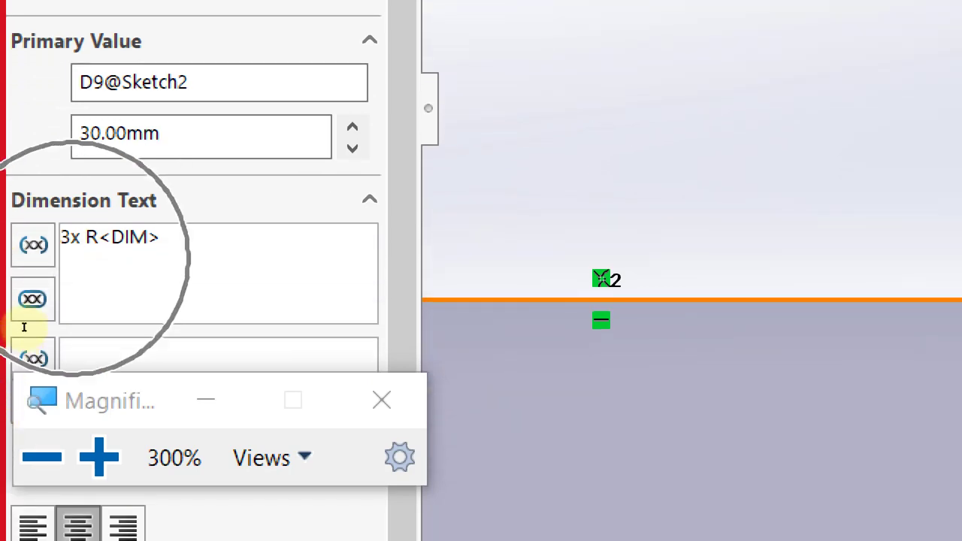
pyautogui.click(381, 399)
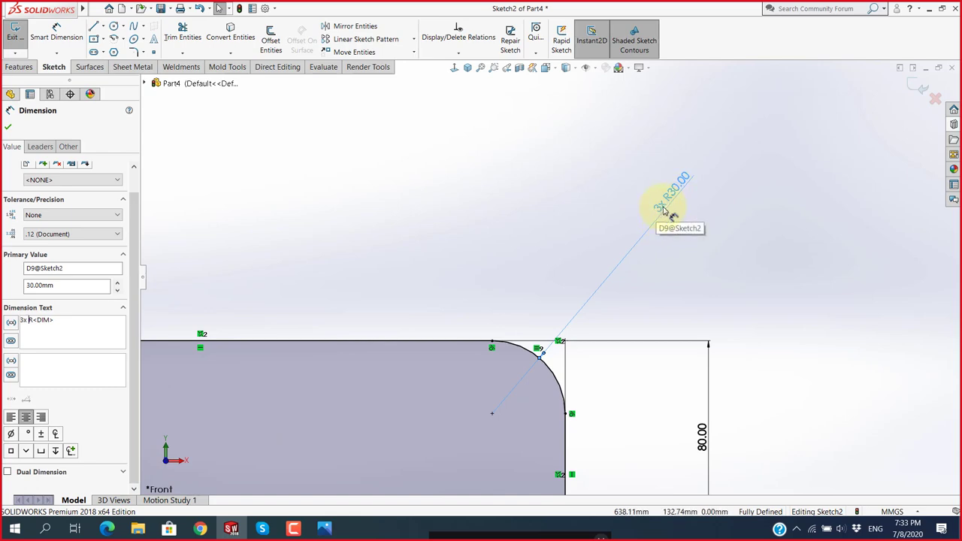
pyautogui.click(324, 528)
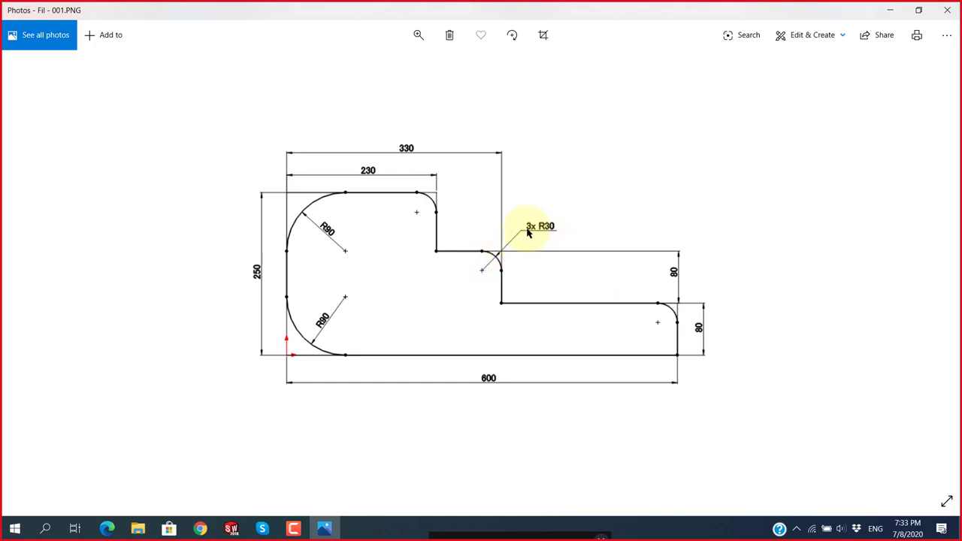
pyautogui.click(239, 530)
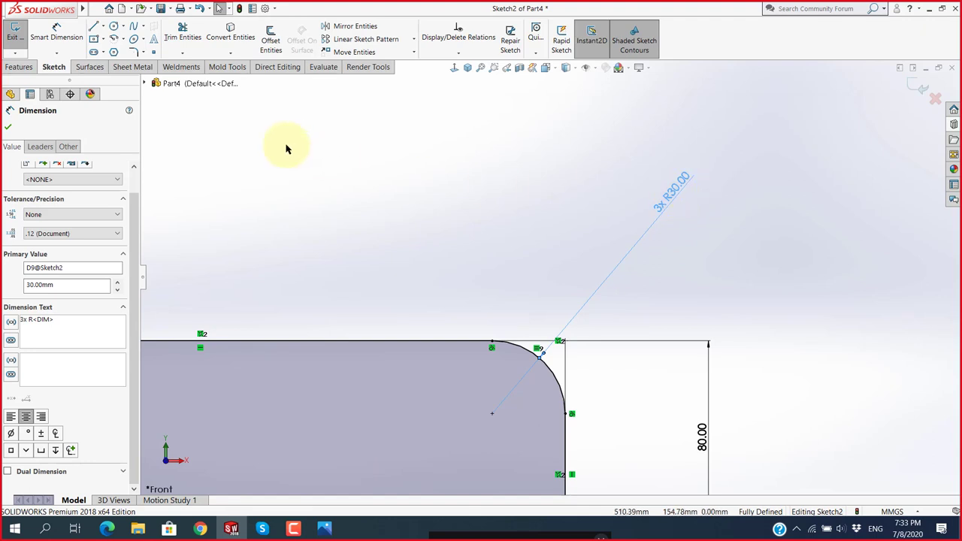
pyautogui.click(7, 126)
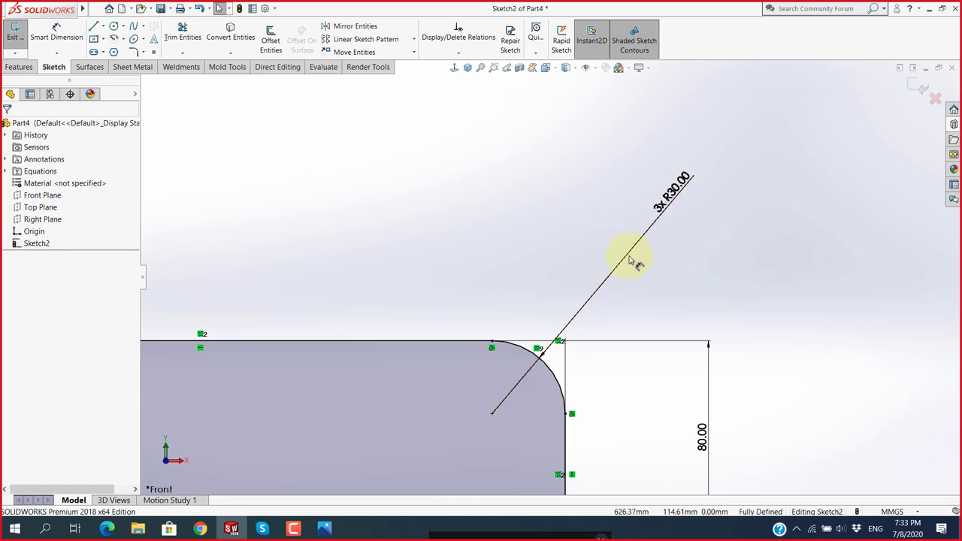
pyautogui.click(634, 263)
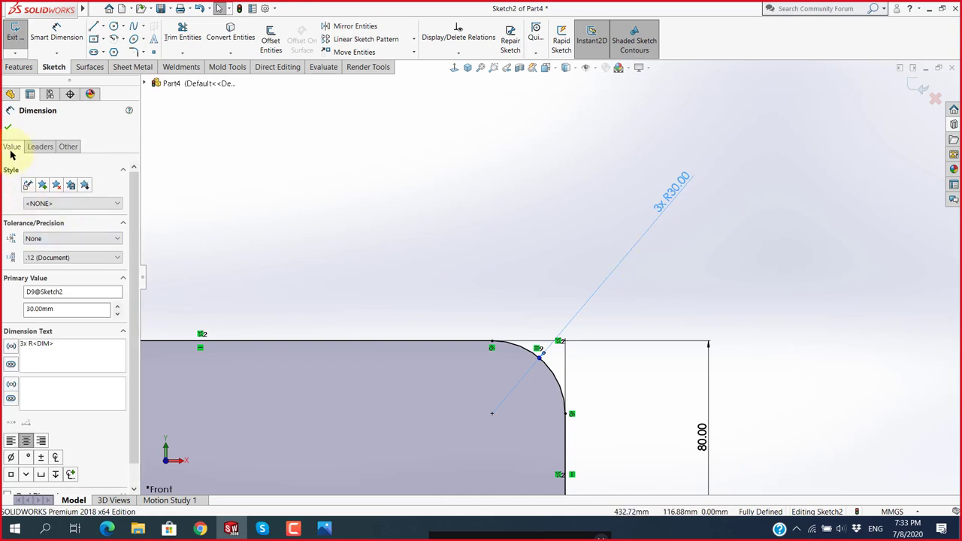
# On the dimension's Leaders tab, enable Custom Text Position for the radius callout.
pyautogui.click(12, 153)
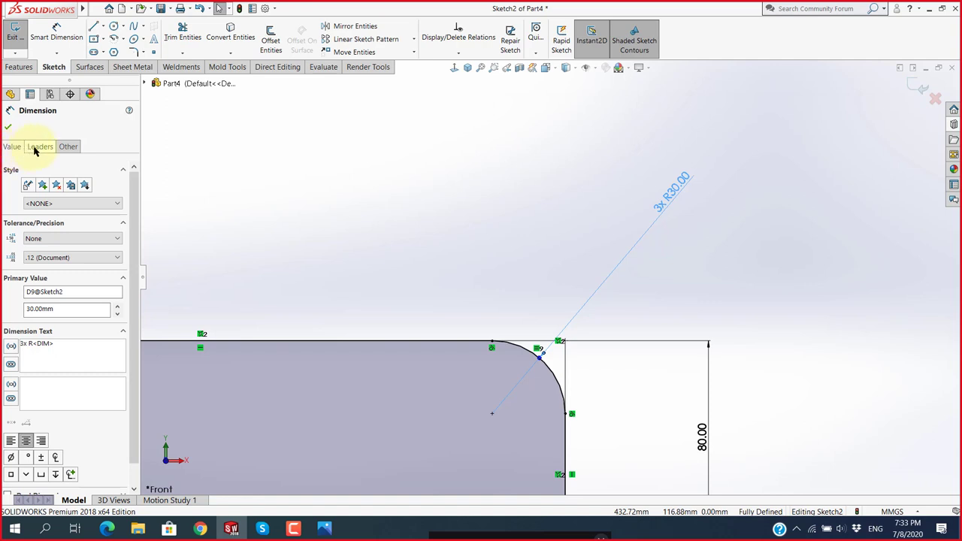
pyautogui.click(34, 150)
pyautogui.click(38, 151)
pyautogui.click(41, 149)
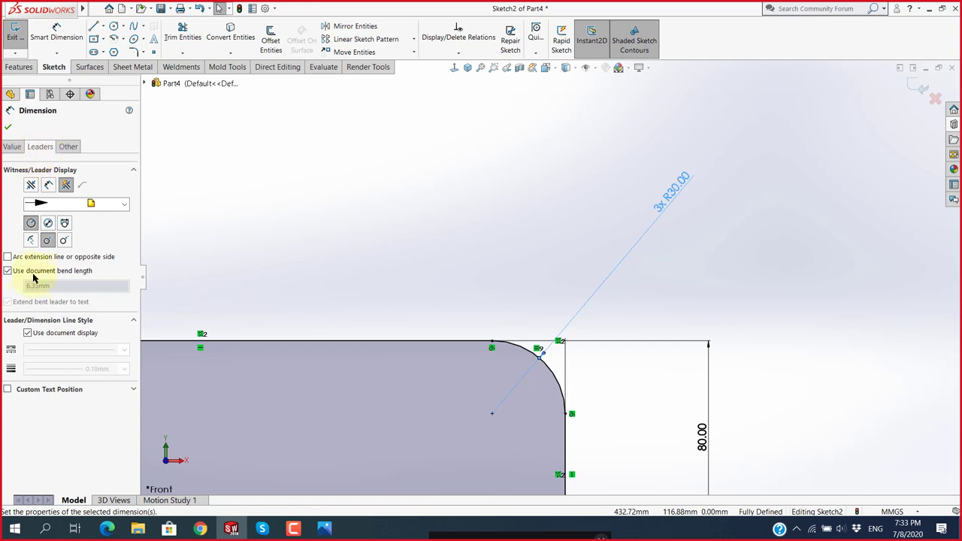
pyautogui.click(29, 396)
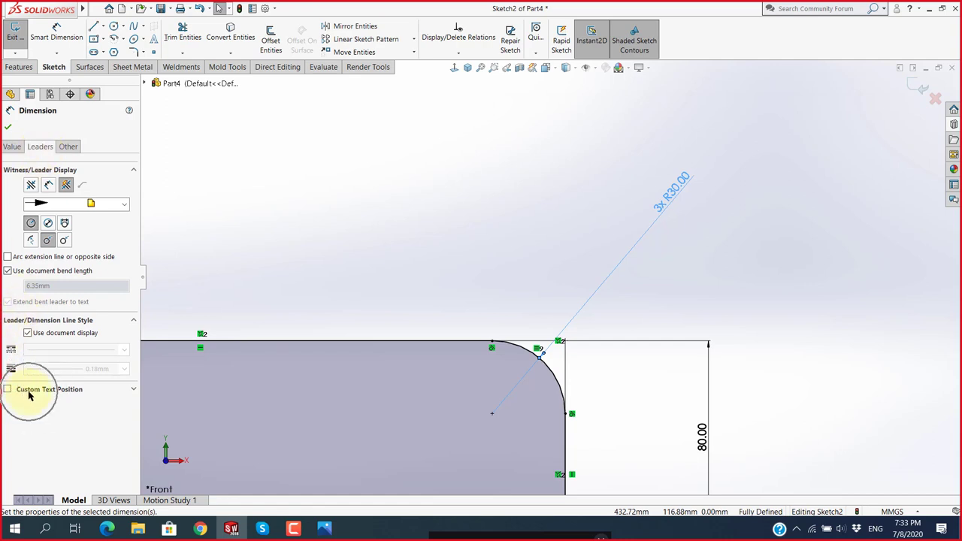
pyautogui.click(27, 396)
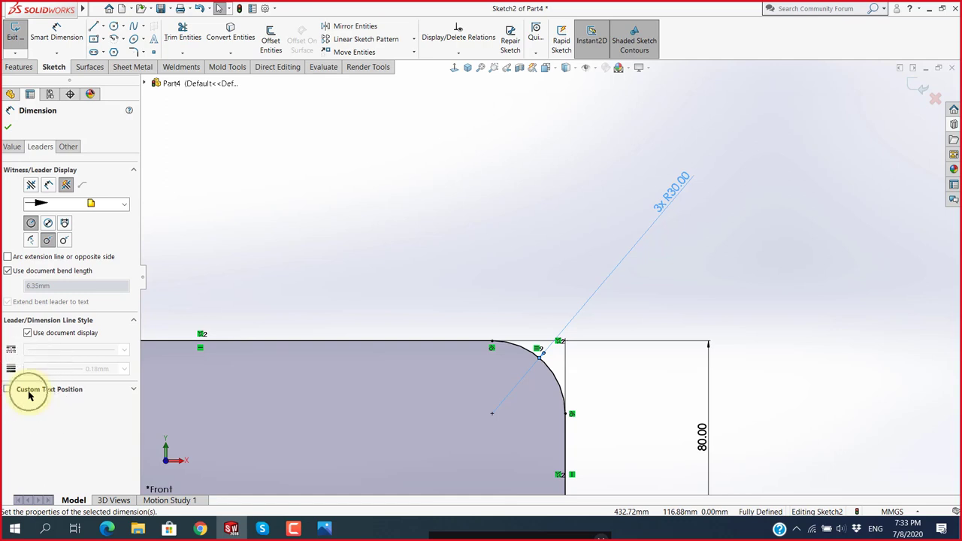
pyautogui.click(7, 389)
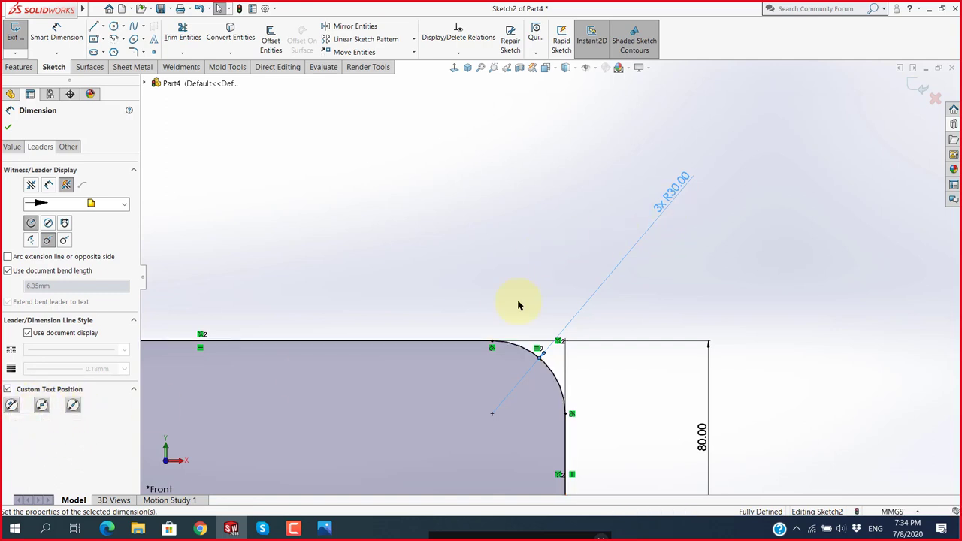
# Set the 3x R30.00 callout text to horizontal.
pyautogui.click(11, 406)
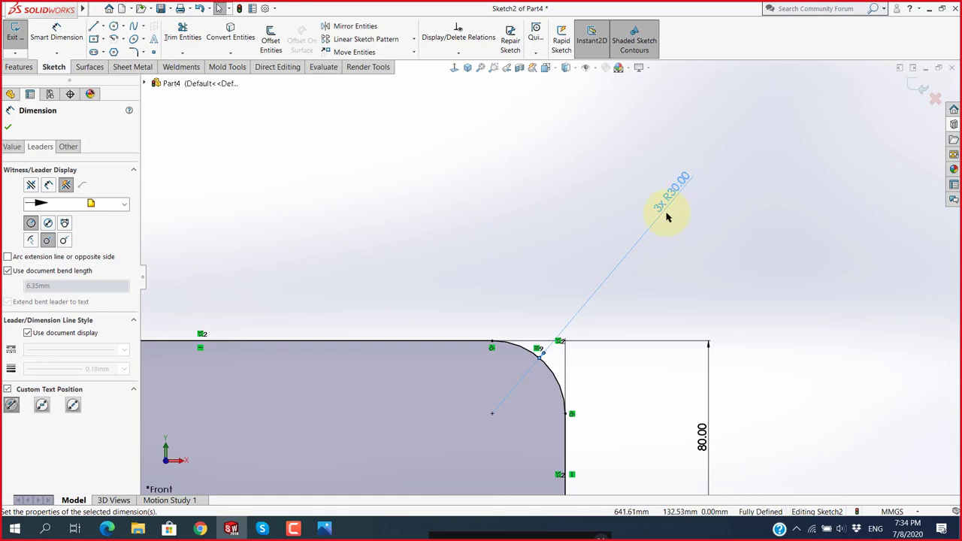
pyautogui.click(42, 405)
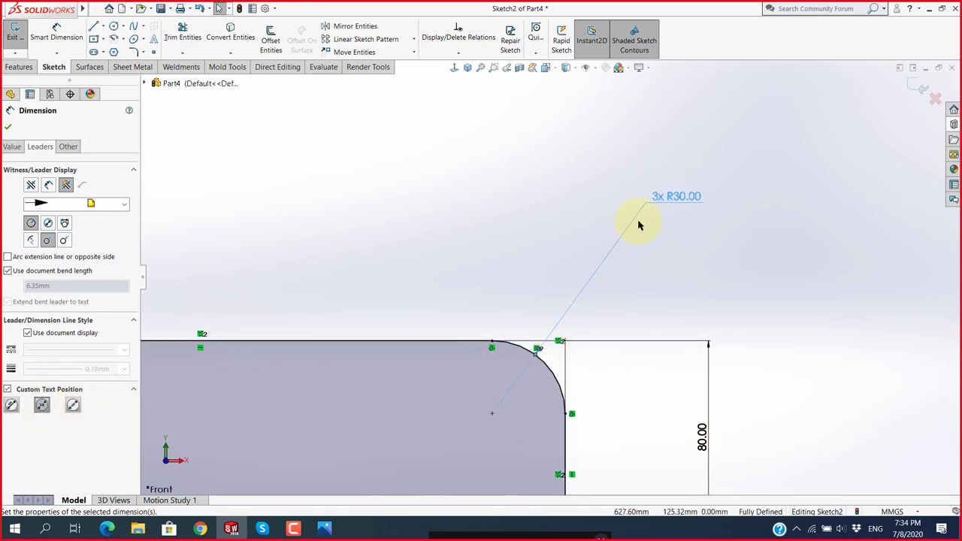
pyautogui.scroll(-3, 714, 206)
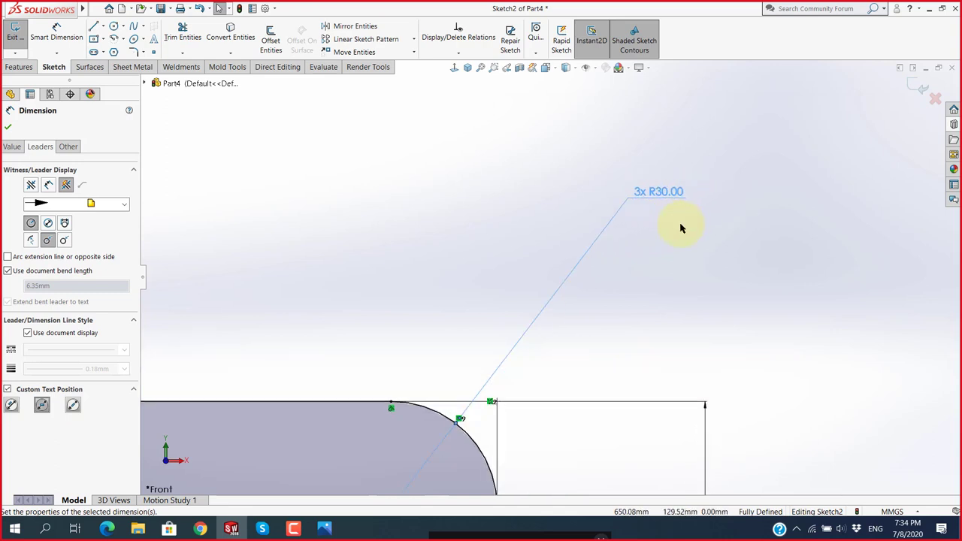
pyautogui.scroll(2, 658, 269)
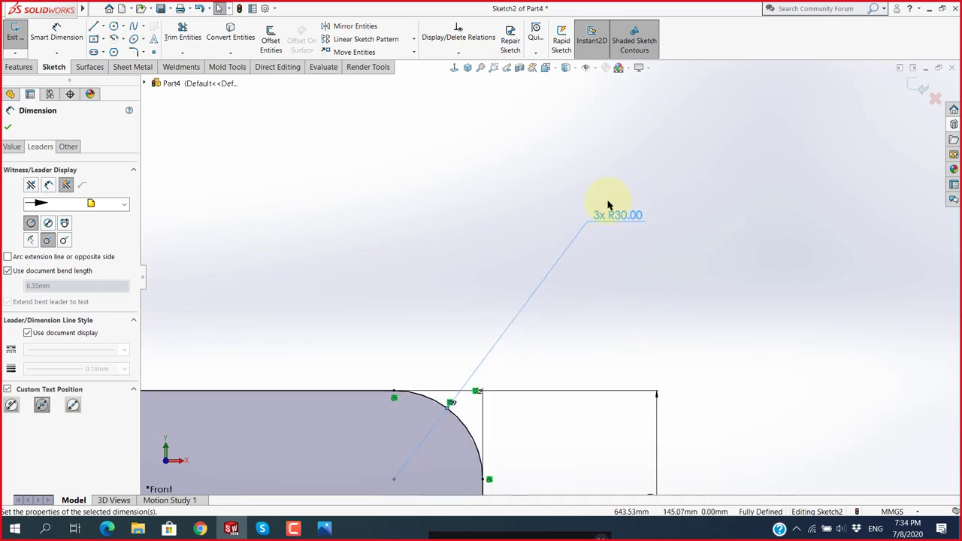
pyautogui.click(72, 406)
pyautogui.scroll(-2, 646, 239)
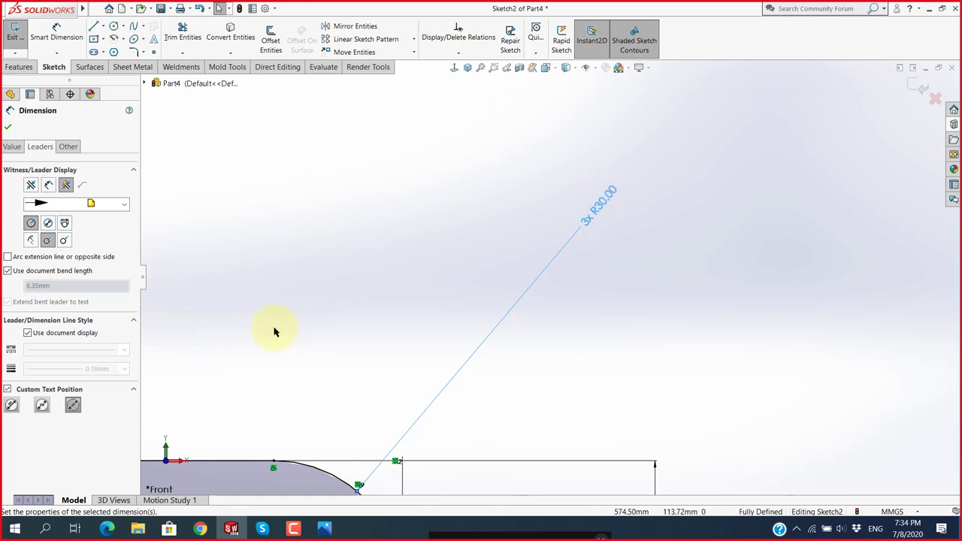
pyautogui.click(41, 404)
pyautogui.scroll(3, 489, 311)
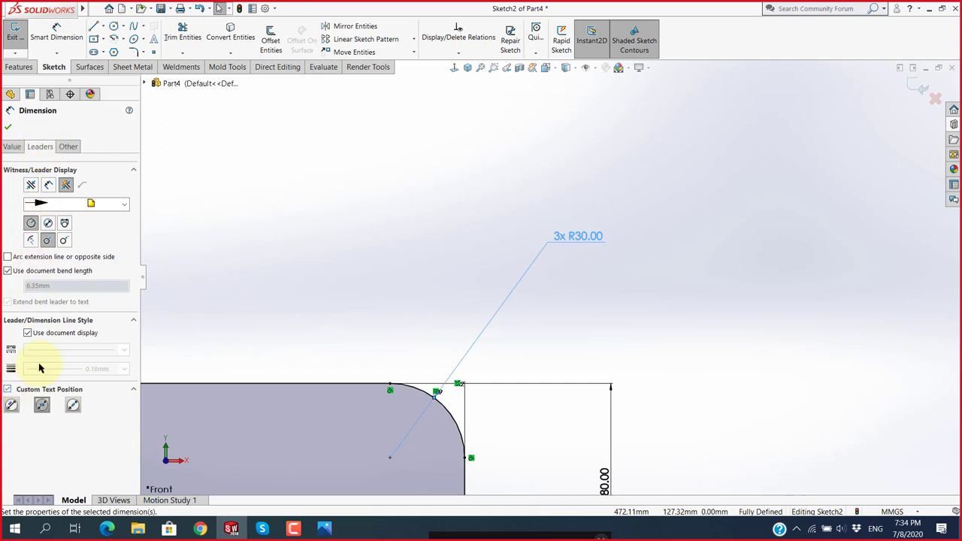
# Confirm the dimension edit and show the Fil - 001.PNG reference in Photos.
pyautogui.click(7, 126)
pyautogui.scroll(2, 473, 240)
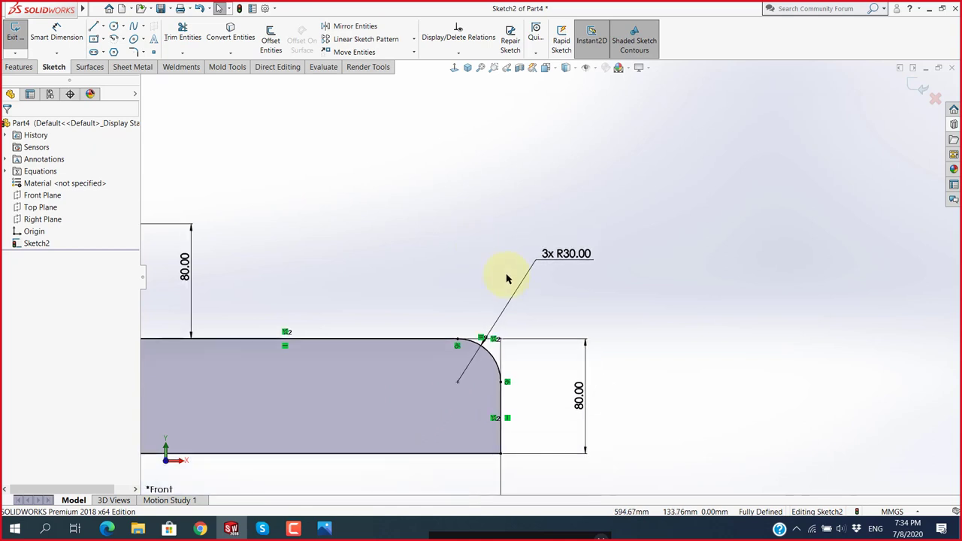
pyautogui.scroll(2, 504, 269)
pyautogui.scroll(2, 504, 279)
pyautogui.scroll(-2, 335, 231)
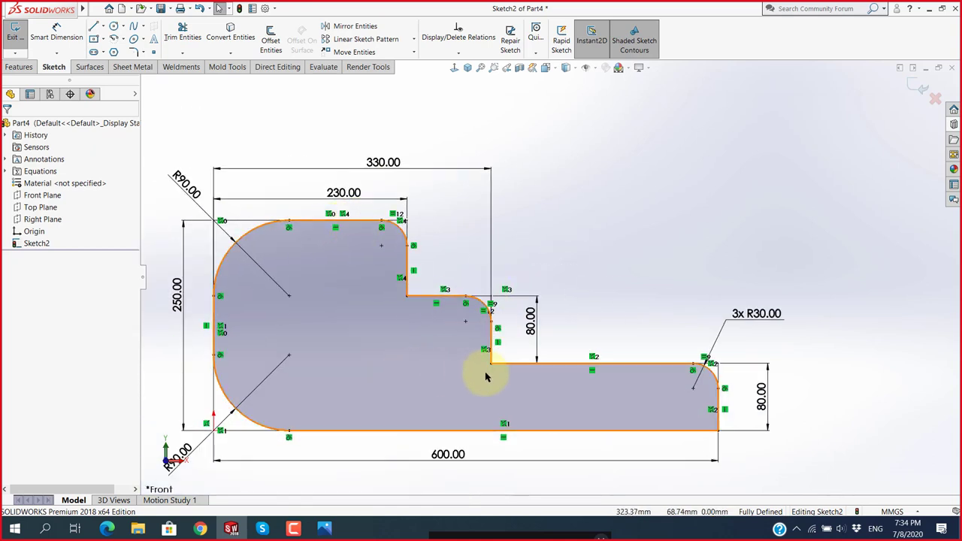
pyautogui.click(324, 528)
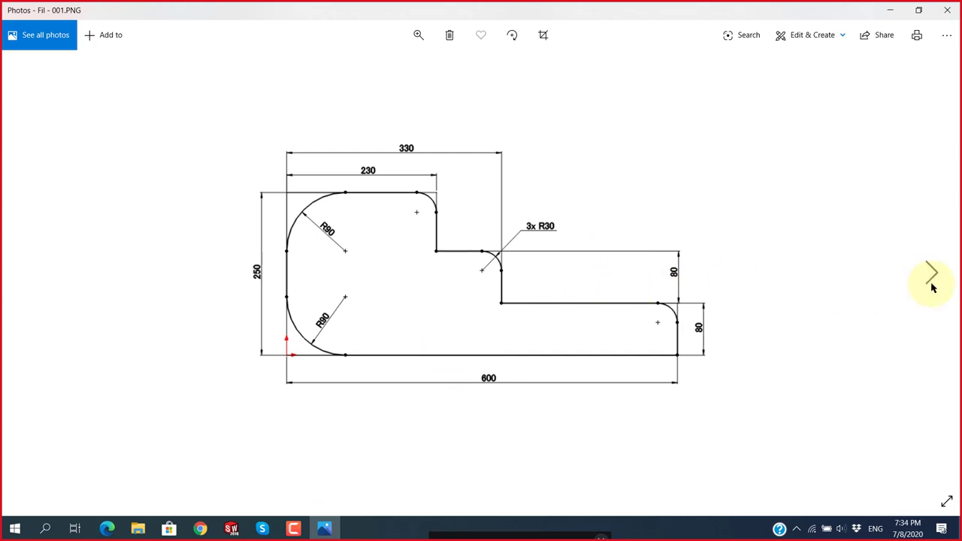
# Step through the reference images to Fil - 004.PNG, the 375 × 190 outline with R15, R20, R25 fillets.
pyautogui.click(931, 275)
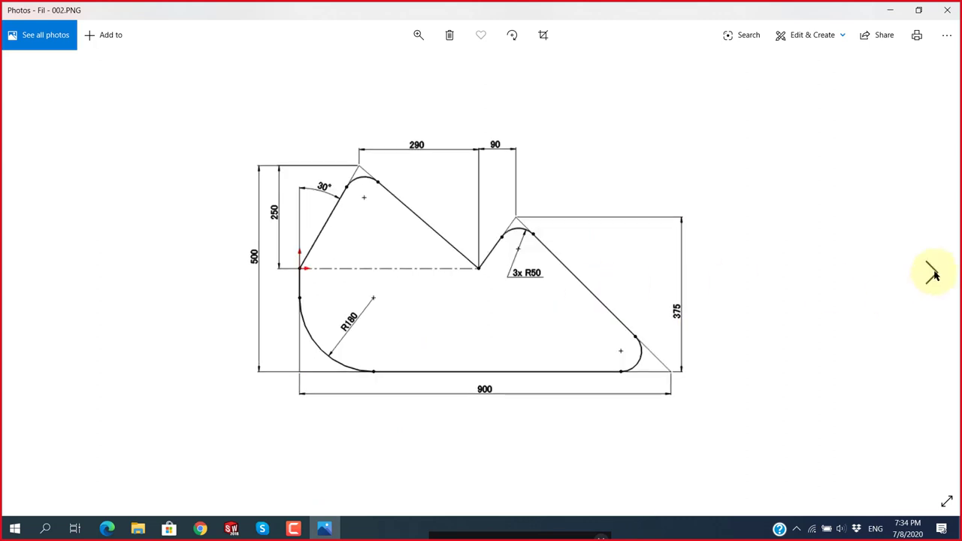
pyautogui.click(931, 276)
pyautogui.click(929, 276)
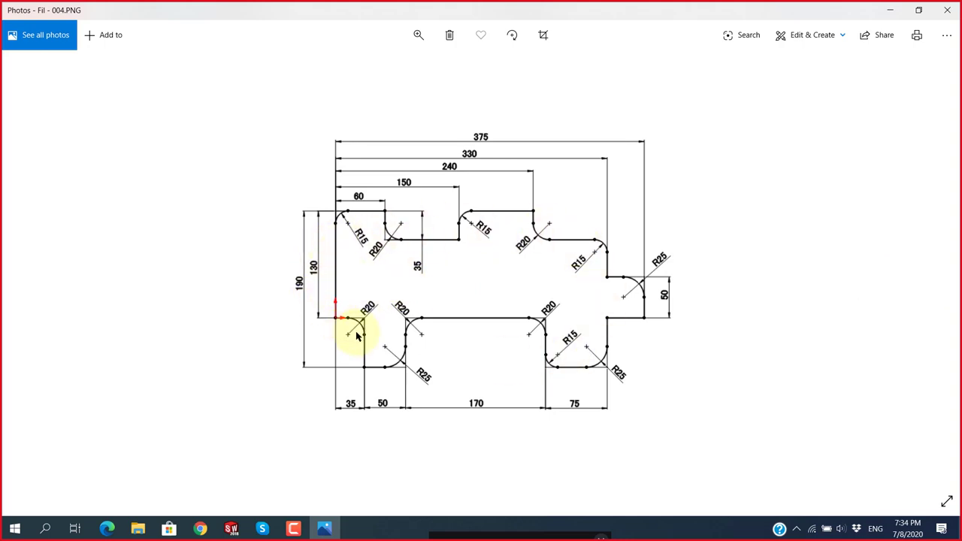
pyautogui.click(934, 280)
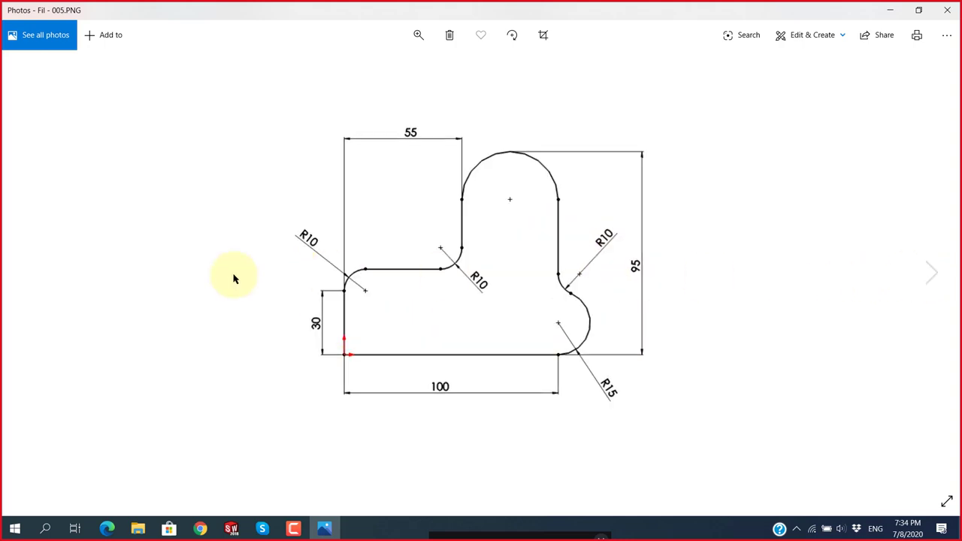
pyautogui.click(30, 272)
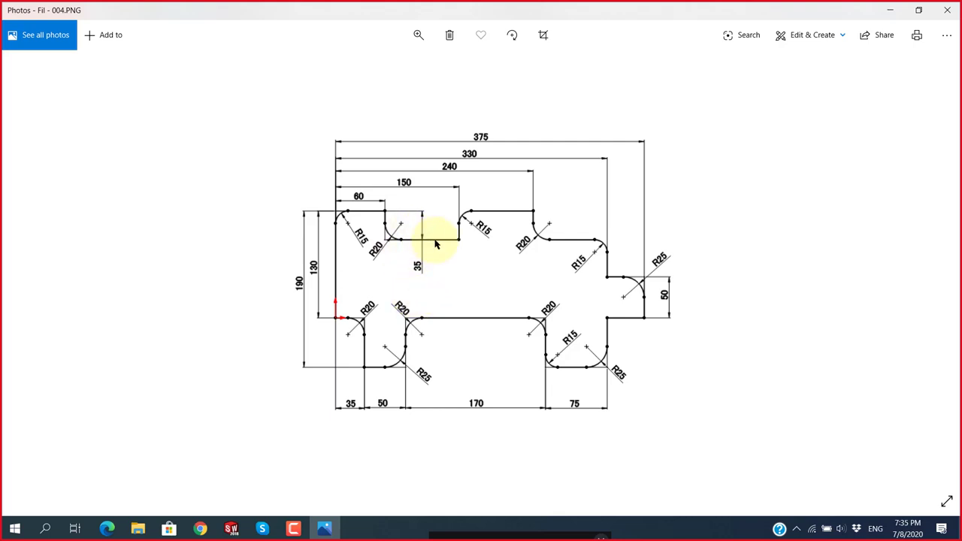
pyautogui.click(565, 241)
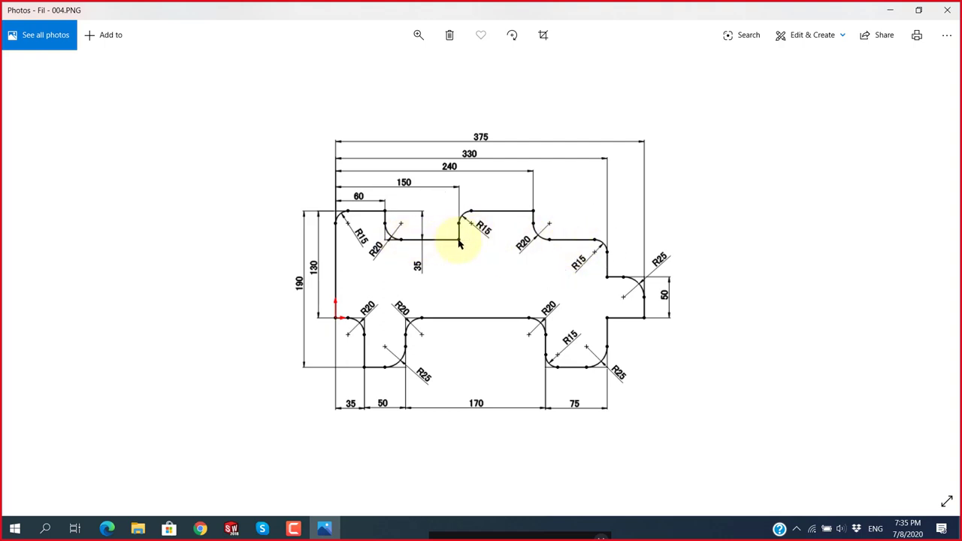
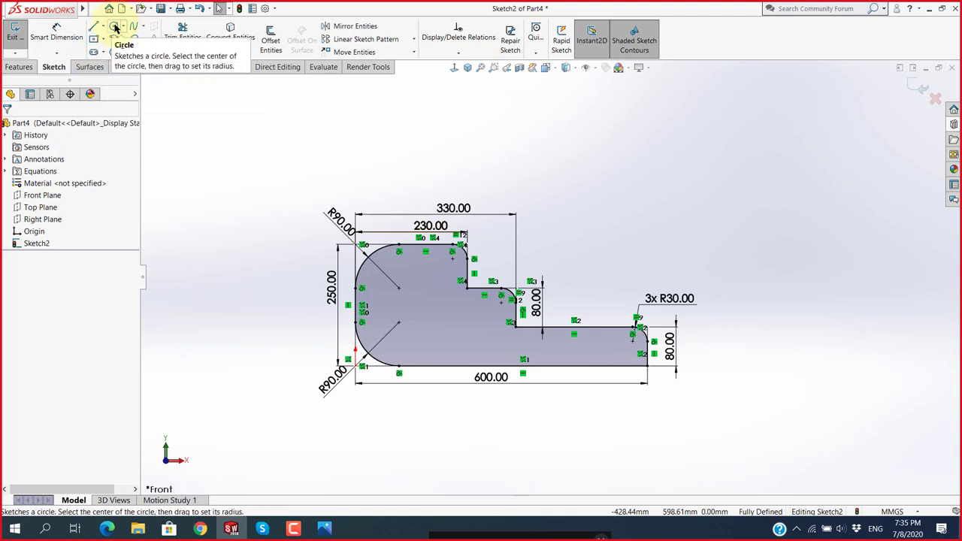
# Zoom out and start the Circle tool, checking the centerpoint Circle type is selected.
pyautogui.scroll(2, 494, 193)
pyautogui.scroll(2, 769, 172)
pyautogui.scroll(1, 732, 165)
pyautogui.scroll(-2, 737, 150)
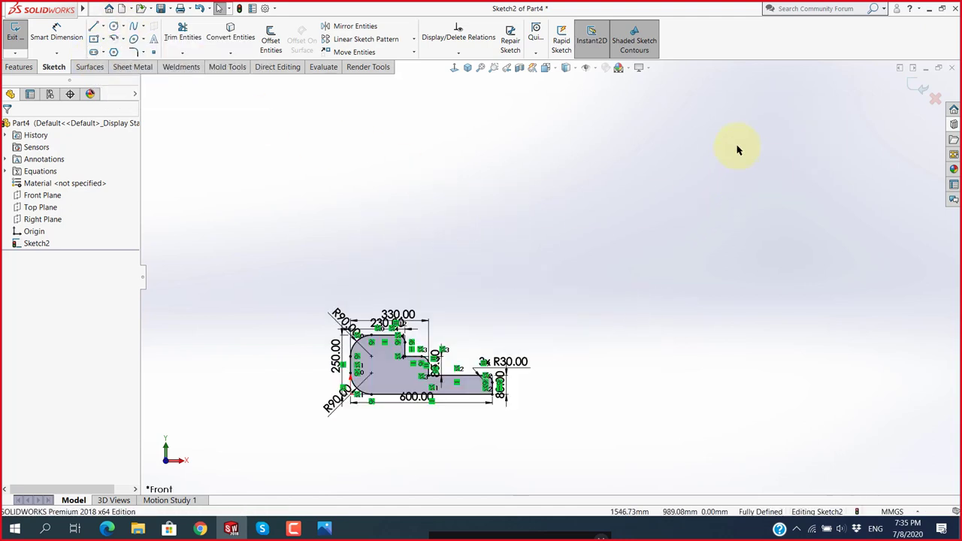
pyautogui.scroll(-1, 737, 150)
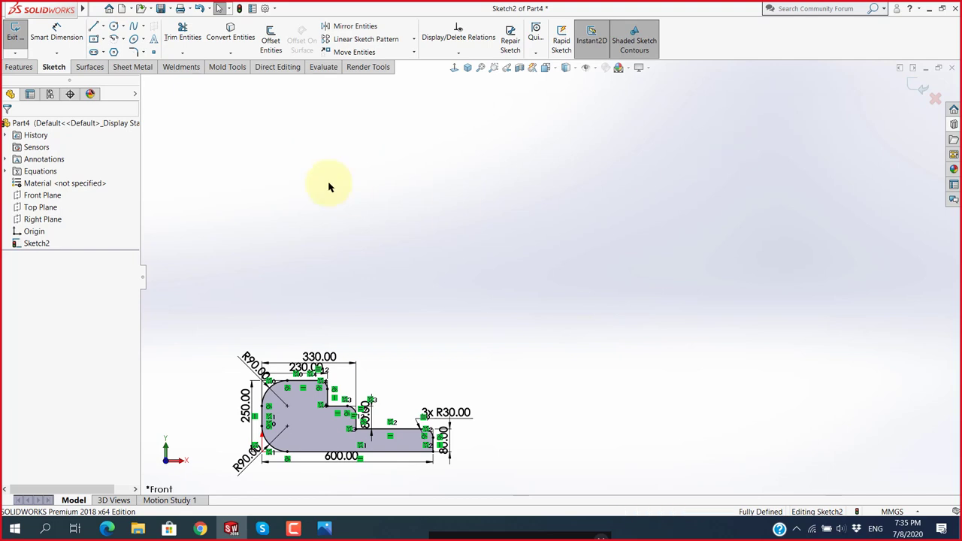
pyautogui.click(114, 27)
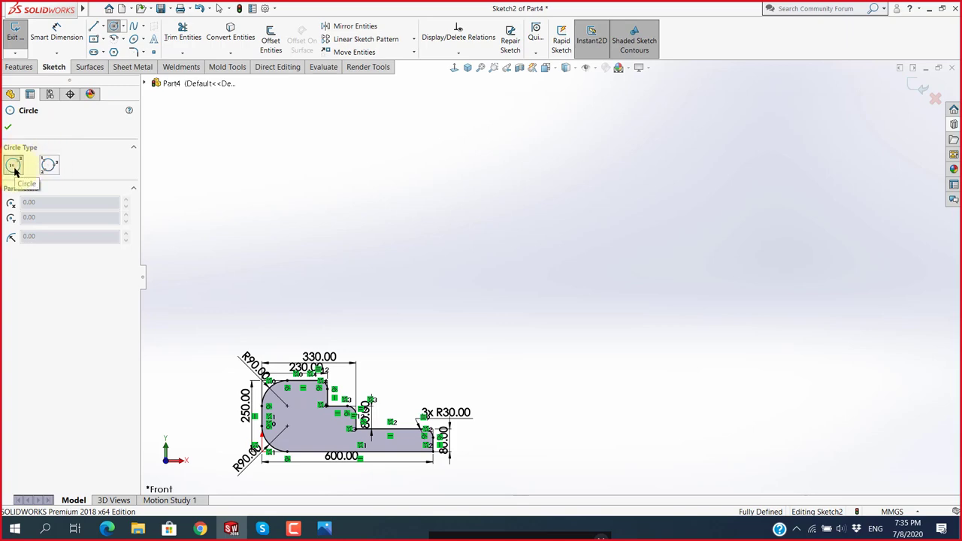
pyautogui.press('super+plus')
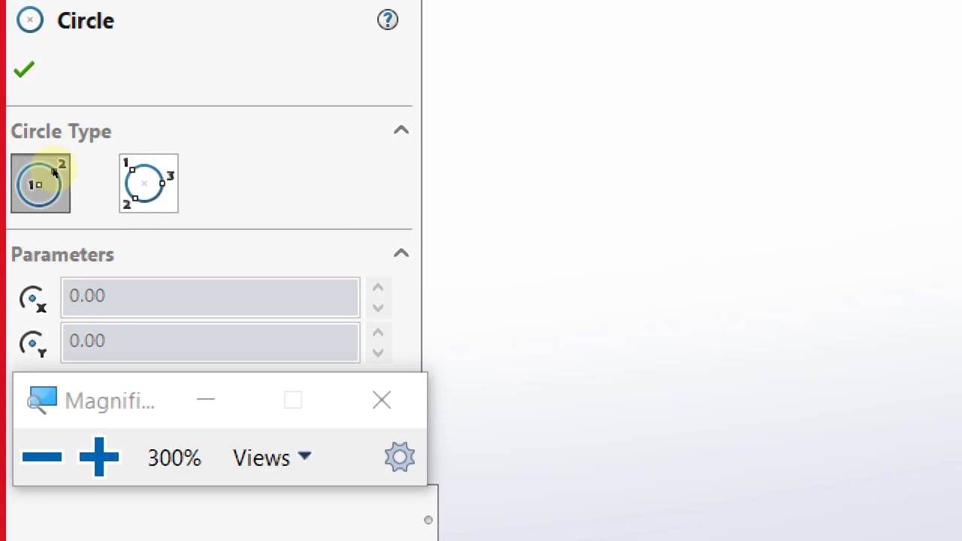
pyautogui.press('super+Escape')
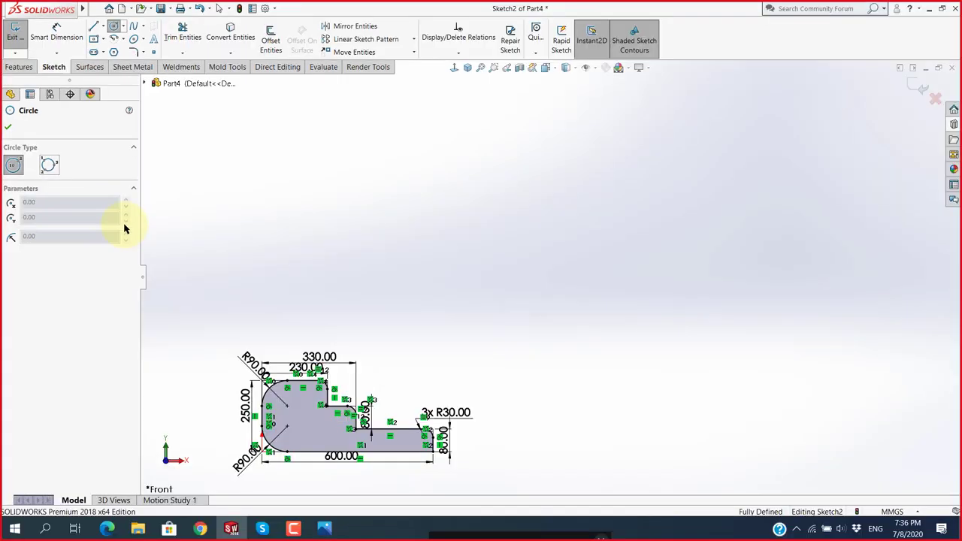
# Draw three centre-point circles: one in the middle, one lower right and one at left.
pyautogui.click(536, 263)
pyautogui.click(645, 206)
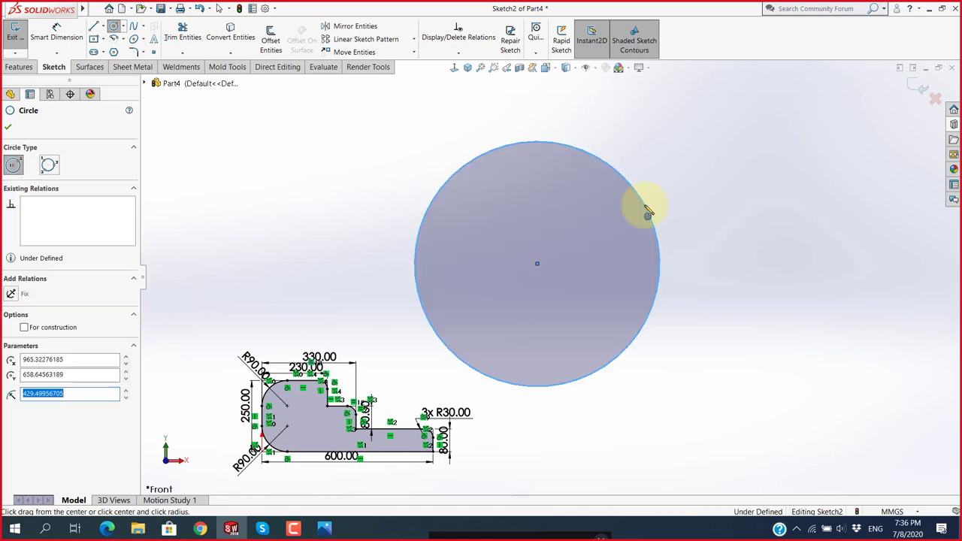
pyautogui.click(718, 410)
pyautogui.click(823, 293)
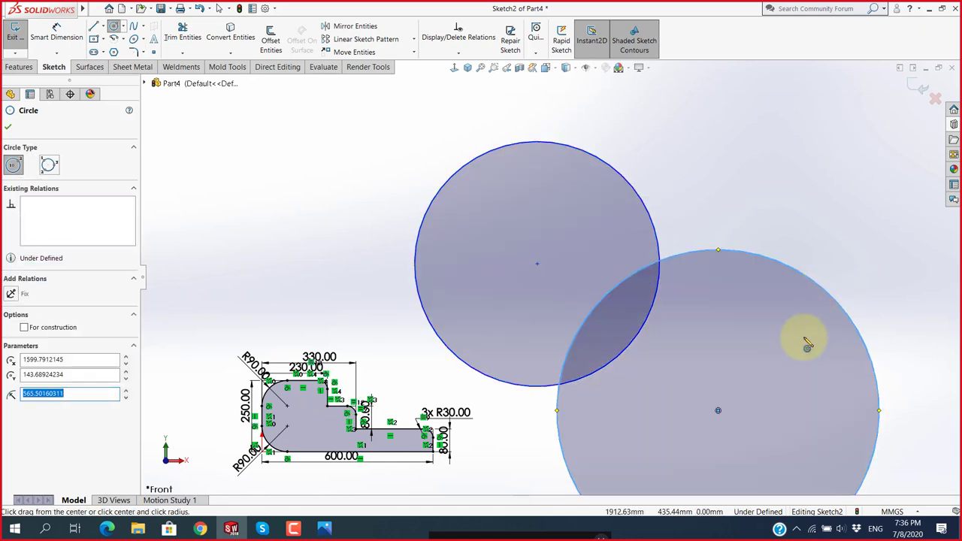
pyautogui.press('z')
pyautogui.click(307, 247)
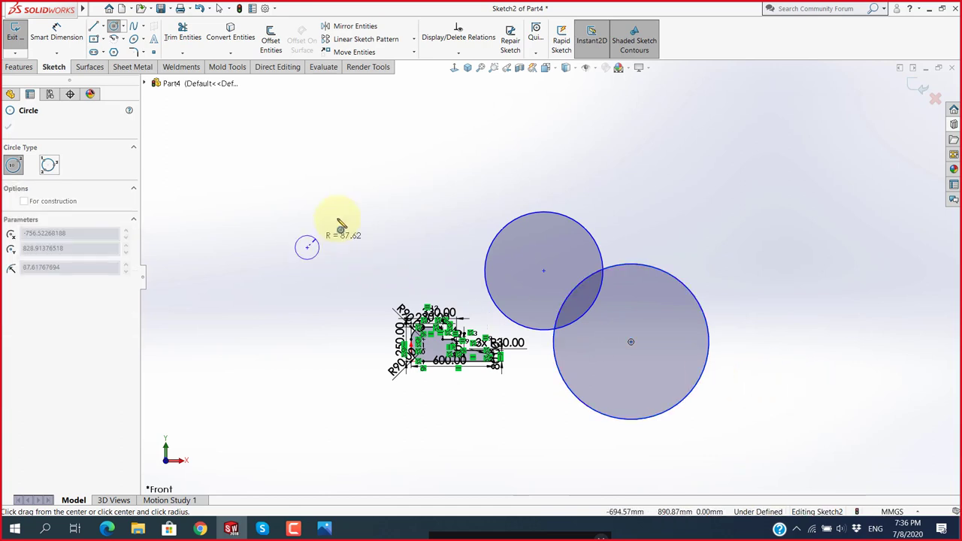
pyautogui.click(360, 195)
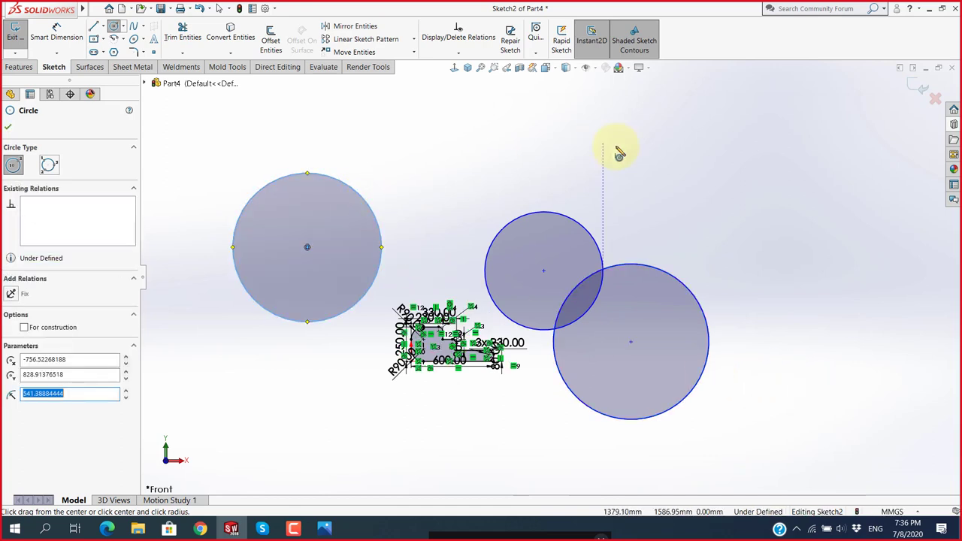
pyautogui.scroll(-2, 691, 175)
# Switch to Perimeter Circle and draw three-point circles at upper right, right and near the top.
pyautogui.click(48, 164)
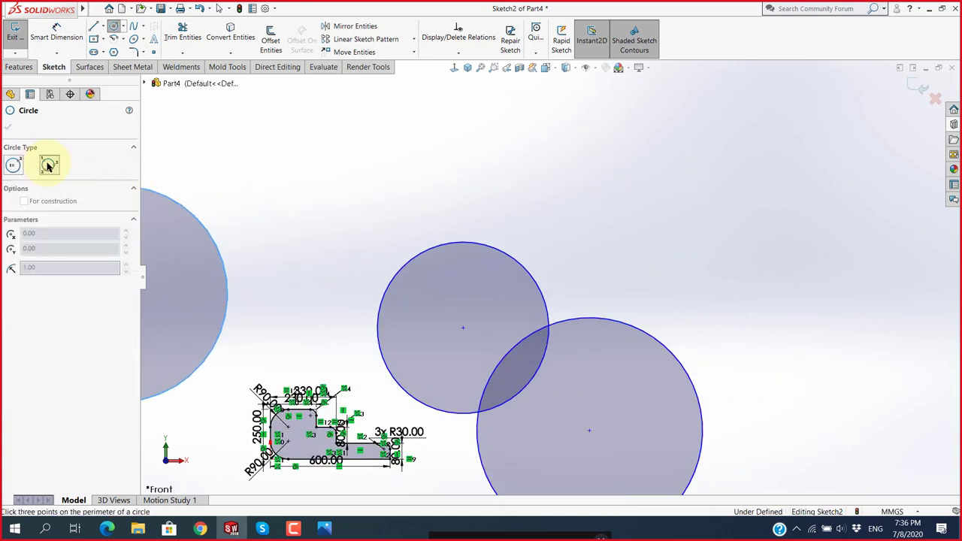
pyautogui.click(755, 128)
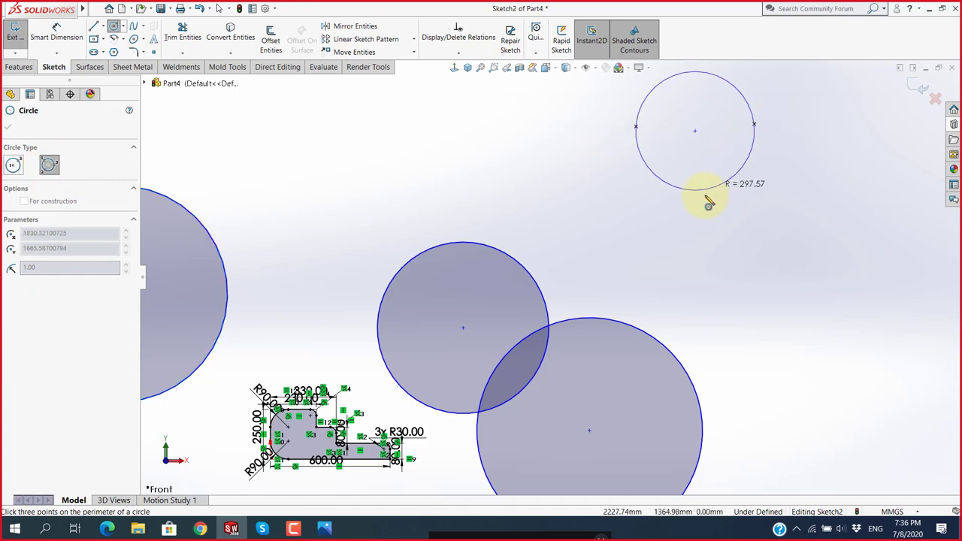
pyautogui.click(684, 208)
pyautogui.click(748, 288)
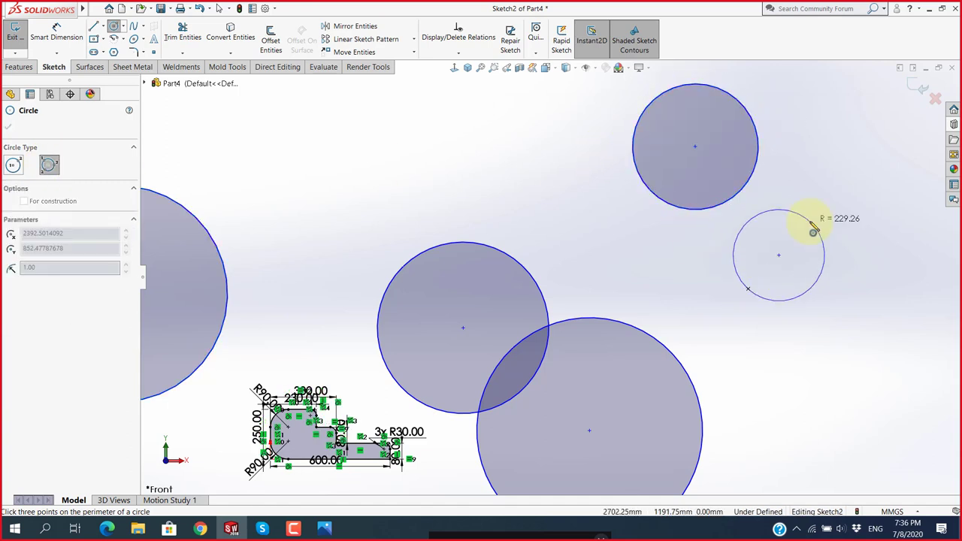
pyautogui.click(809, 221)
pyautogui.click(859, 289)
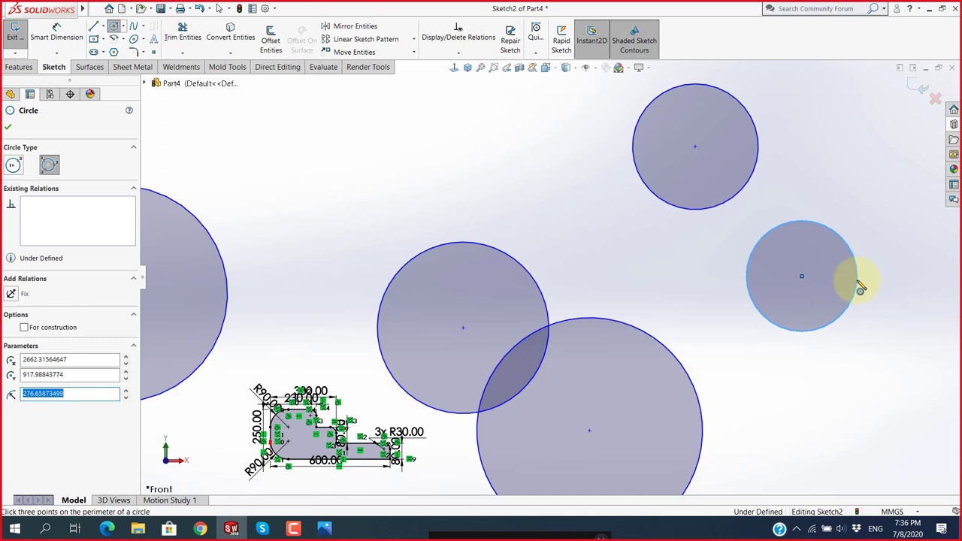
pyautogui.click(653, 271)
pyautogui.click(575, 216)
pyautogui.click(607, 154)
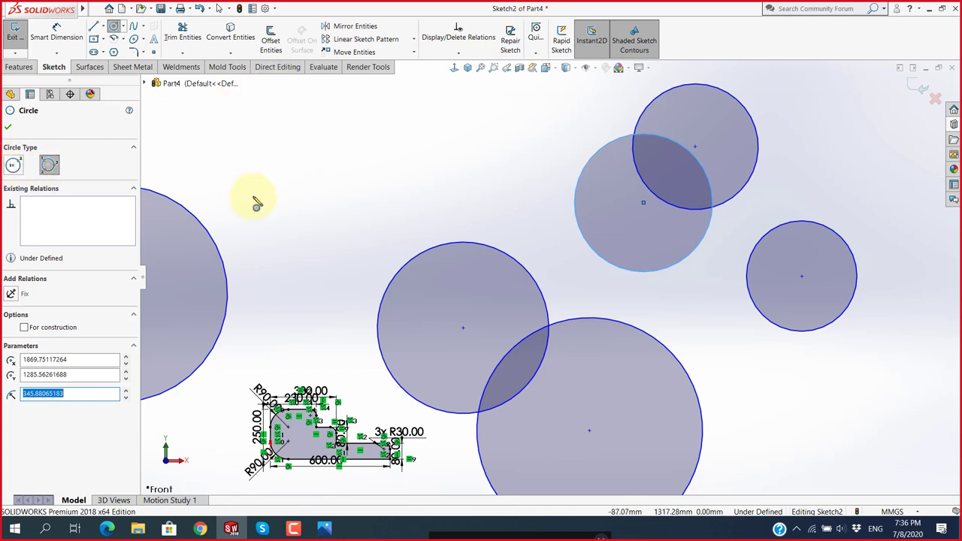
pyautogui.scroll(1, 489, 225)
pyautogui.scroll(2, 562, 333)
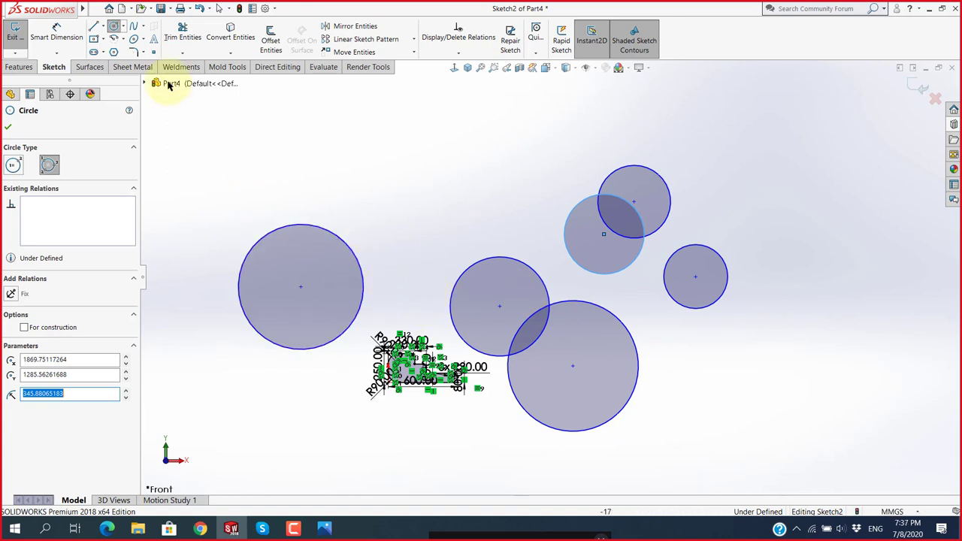
# Add a Smart Dimension of 100 to the left circle's diameter.
pyautogui.click(57, 32)
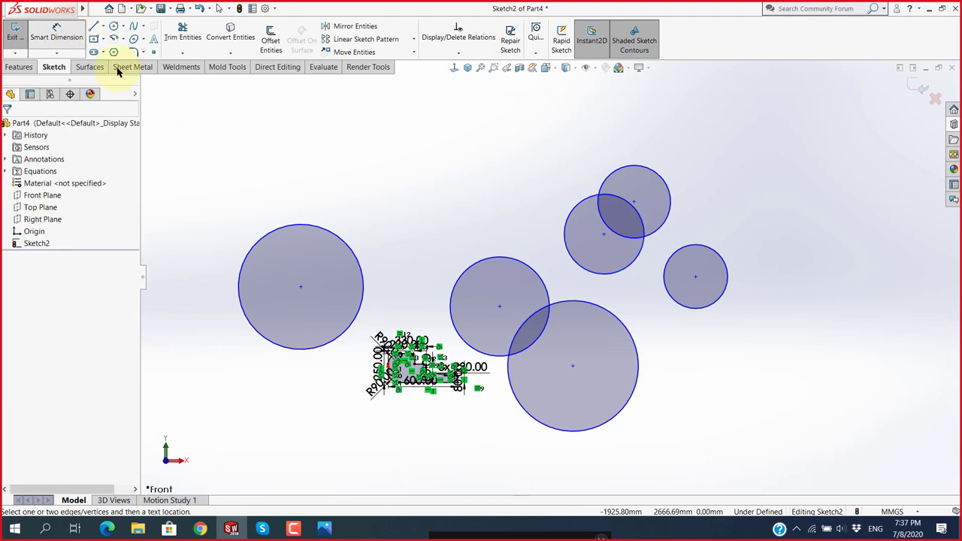
pyautogui.click(364, 282)
pyautogui.click(403, 197)
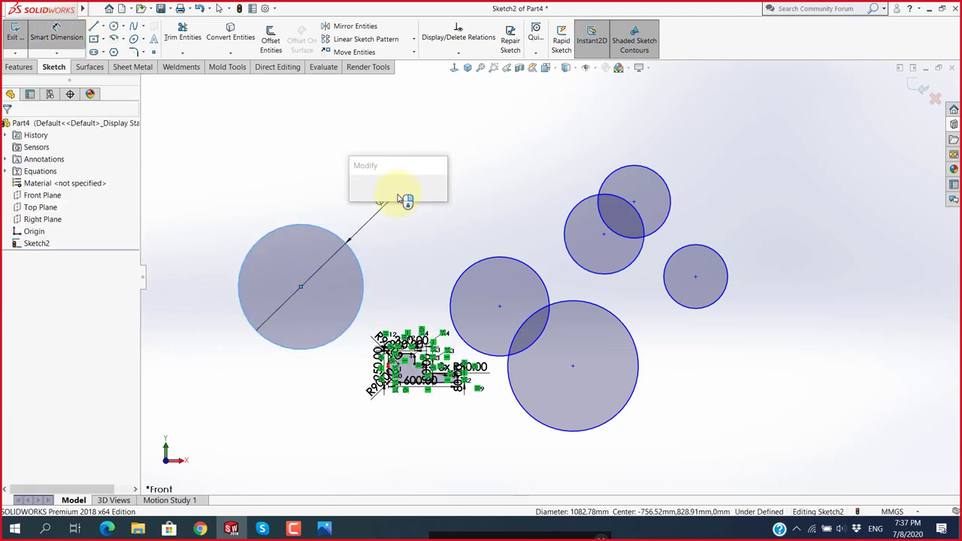
pyautogui.write('100')
pyautogui.press('Return')
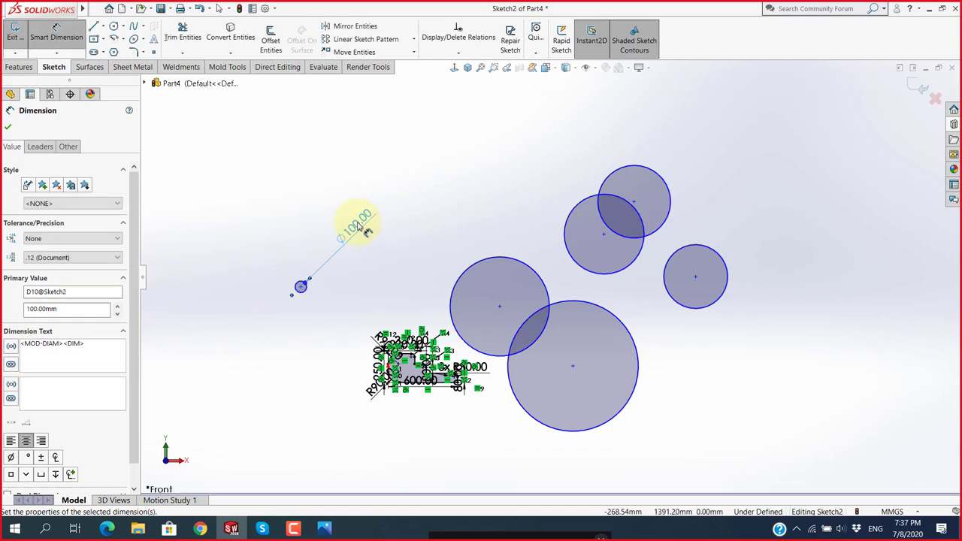
# Change the left circle's diameter dimension from 100 to 1000.
pyautogui.click(359, 226)
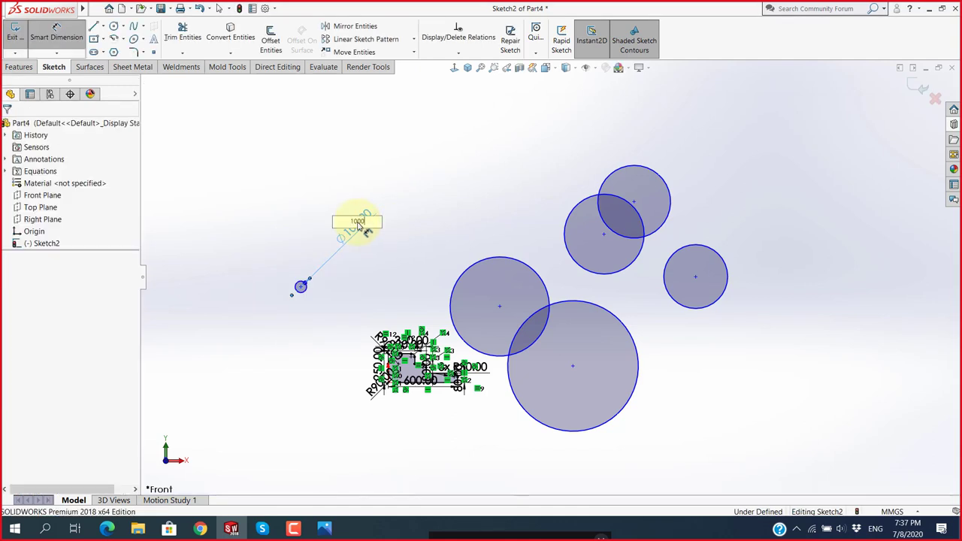
pyautogui.press('Return')
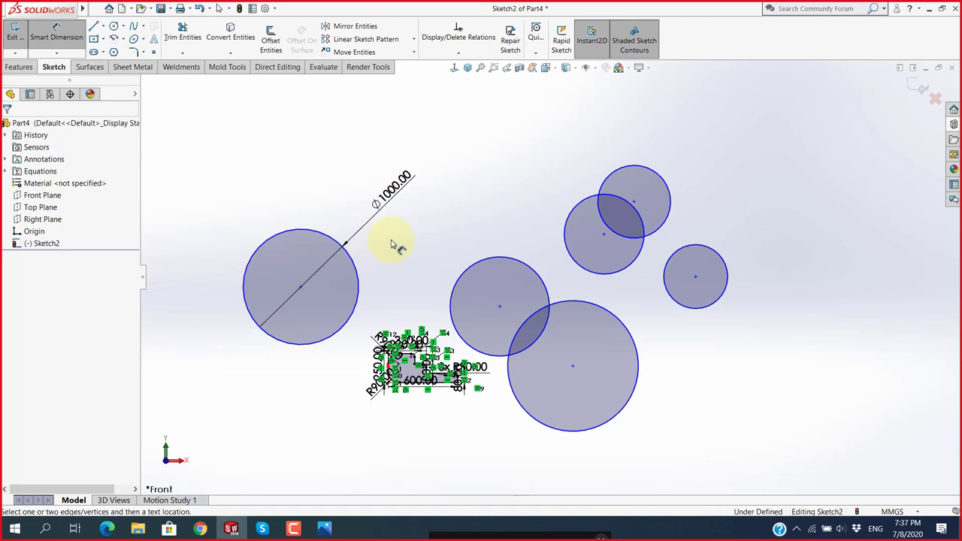
pyautogui.scroll(-1, 343, 296)
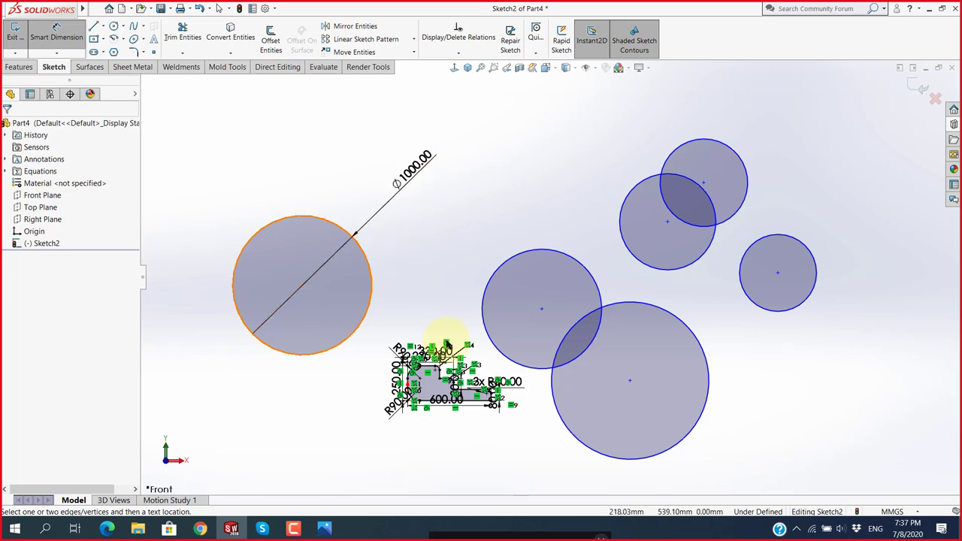
pyautogui.scroll(-3, 466, 359)
pyautogui.scroll(-3, 477, 361)
pyautogui.scroll(-1, 477, 361)
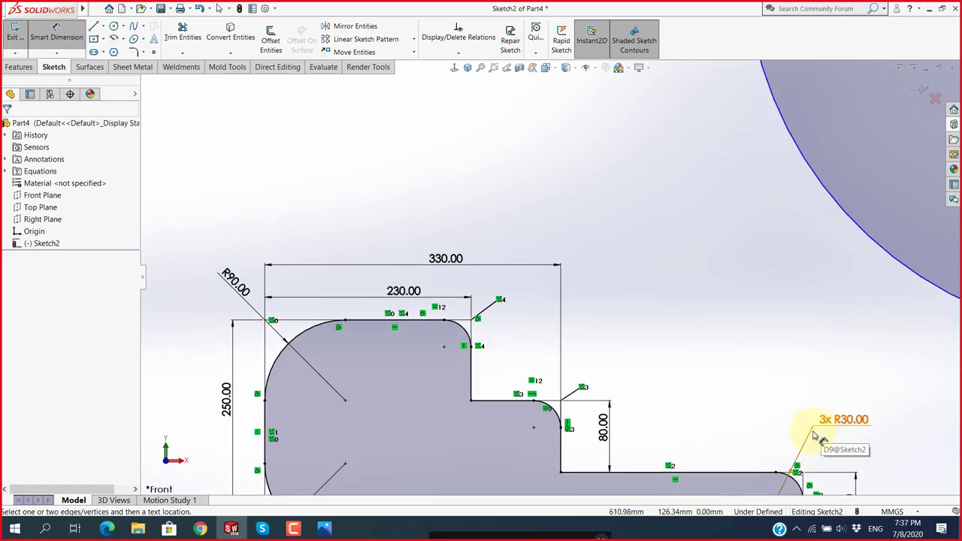
pyautogui.scroll(2, 569, 278)
pyautogui.scroll(4, 536, 226)
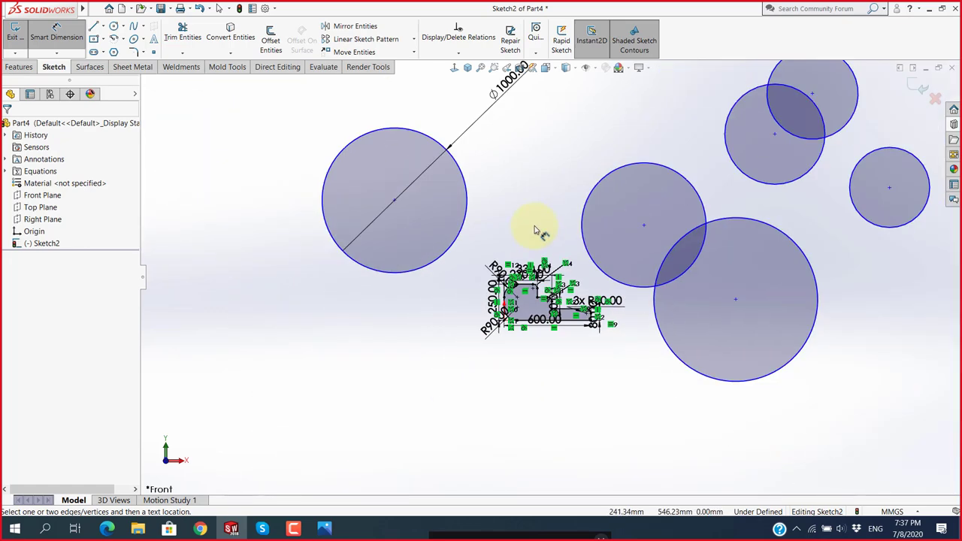
pyautogui.scroll(-5, 485, 130)
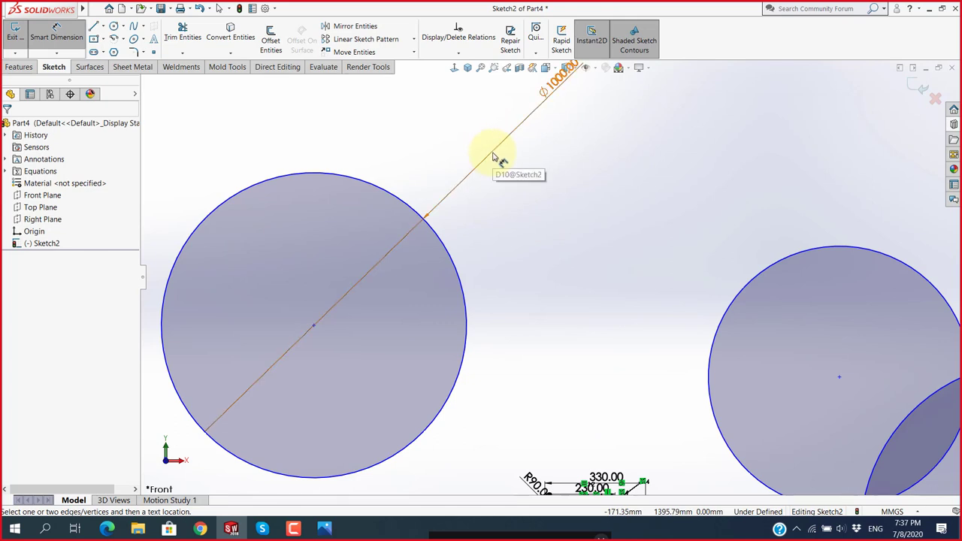
# Select the Ø1000.00 dimension, show its Leaders options and drag the label closer to the circle.
pyautogui.click(493, 155)
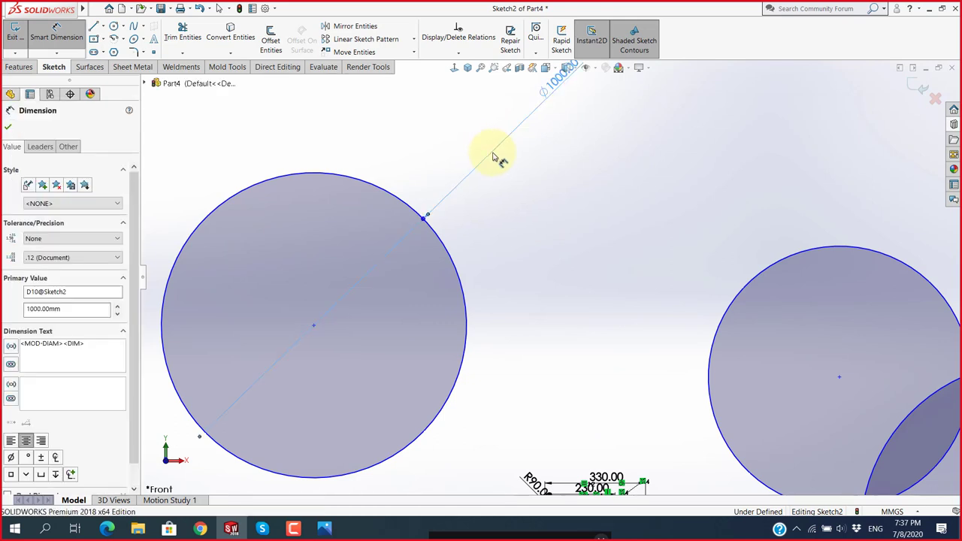
pyautogui.click(41, 148)
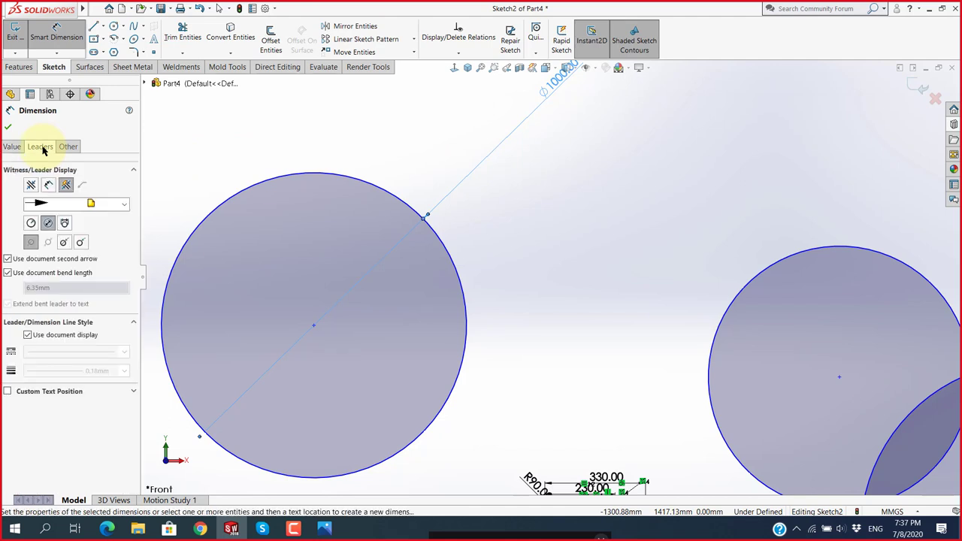
pyautogui.click(49, 224)
pyautogui.click(52, 229)
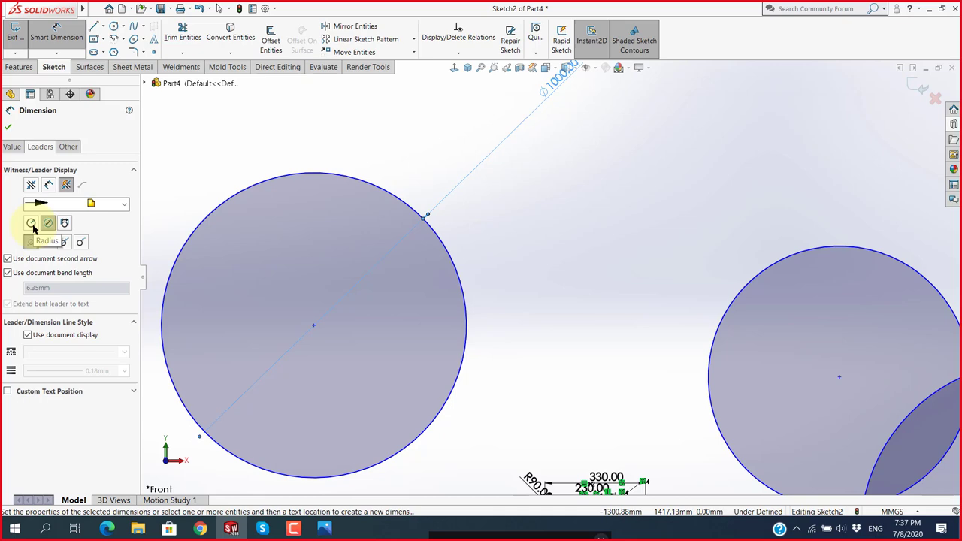
pyautogui.scroll(3, 490, 264)
pyautogui.scroll(-1, 562, 204)
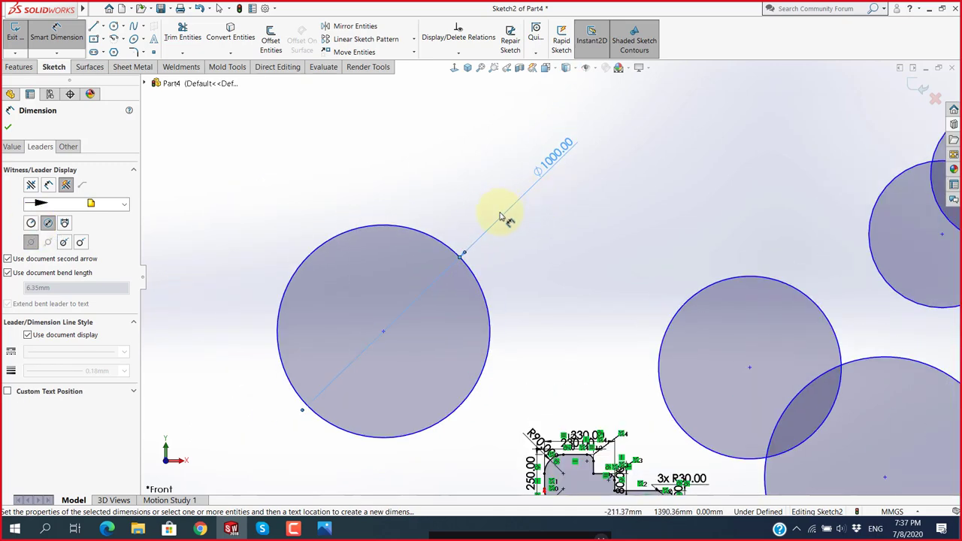
pyautogui.moveTo(556, 161); pyautogui.dragTo(464, 272)
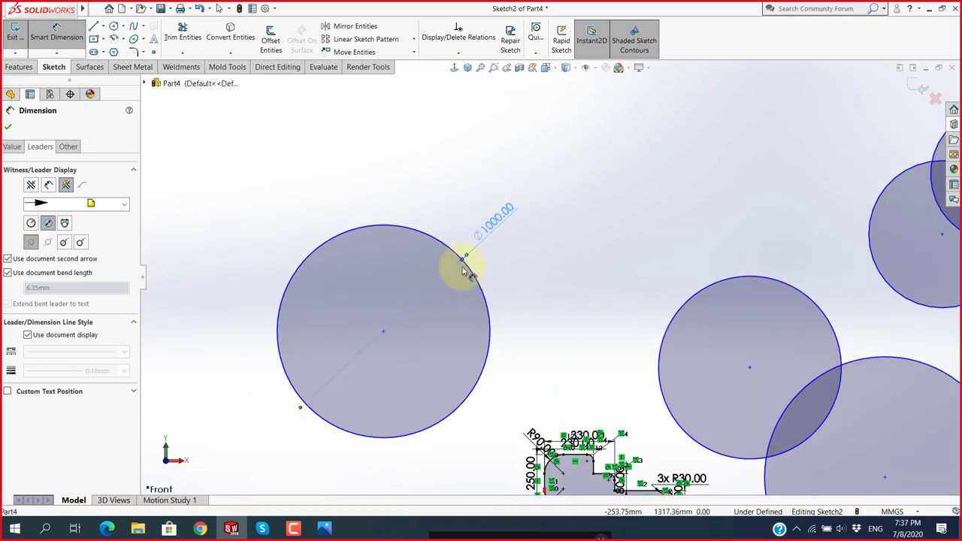
# Set the dimension to display as a radius and accept R500.00.
pyautogui.click(31, 223)
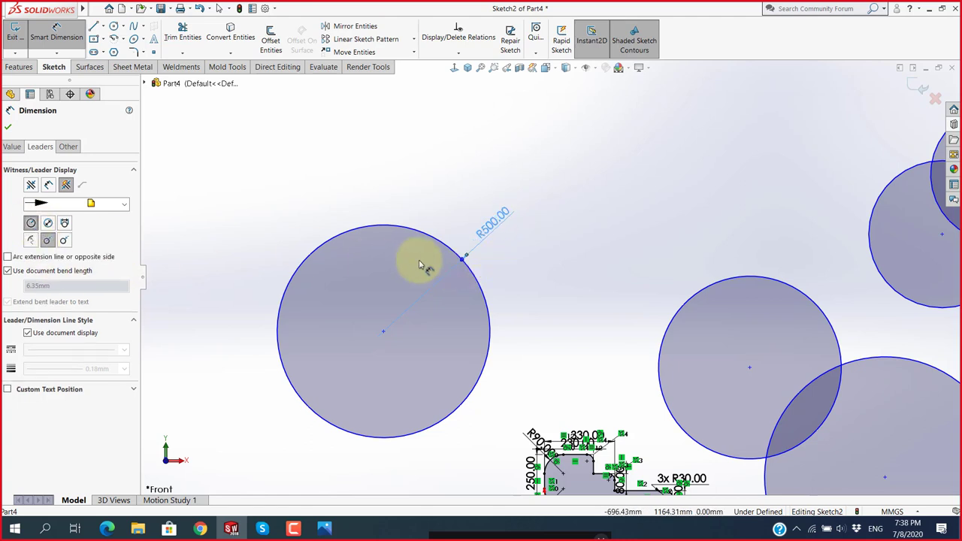
pyautogui.scroll(-2, 413, 278)
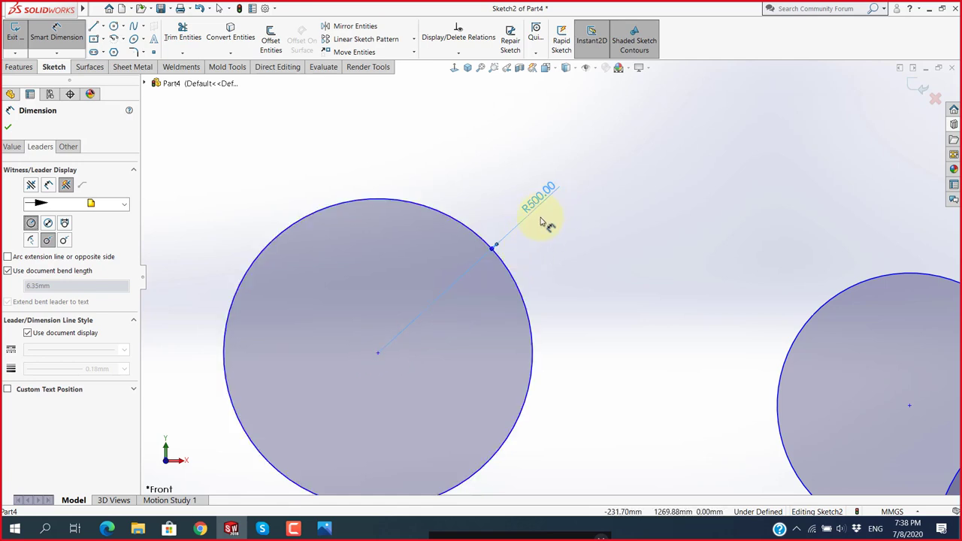
pyautogui.click(48, 222)
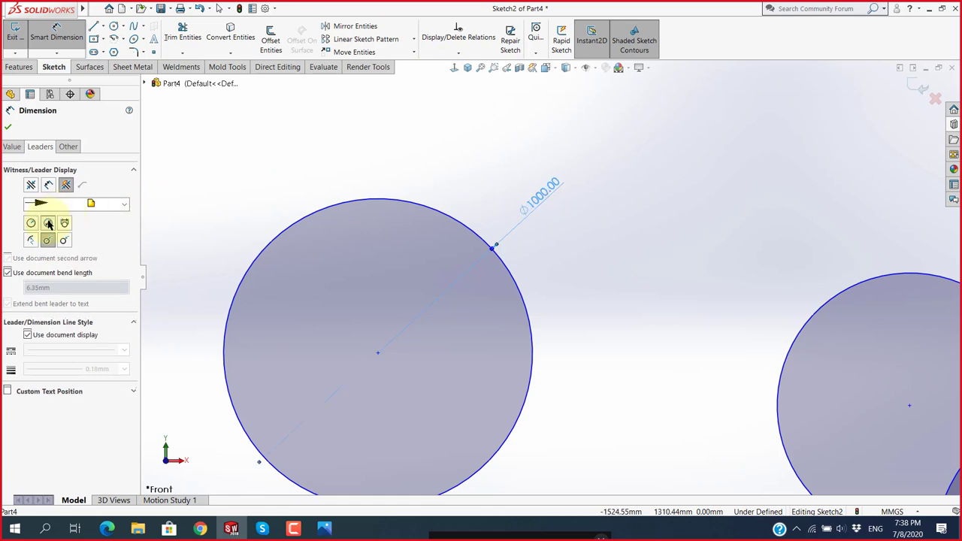
pyautogui.click(31, 223)
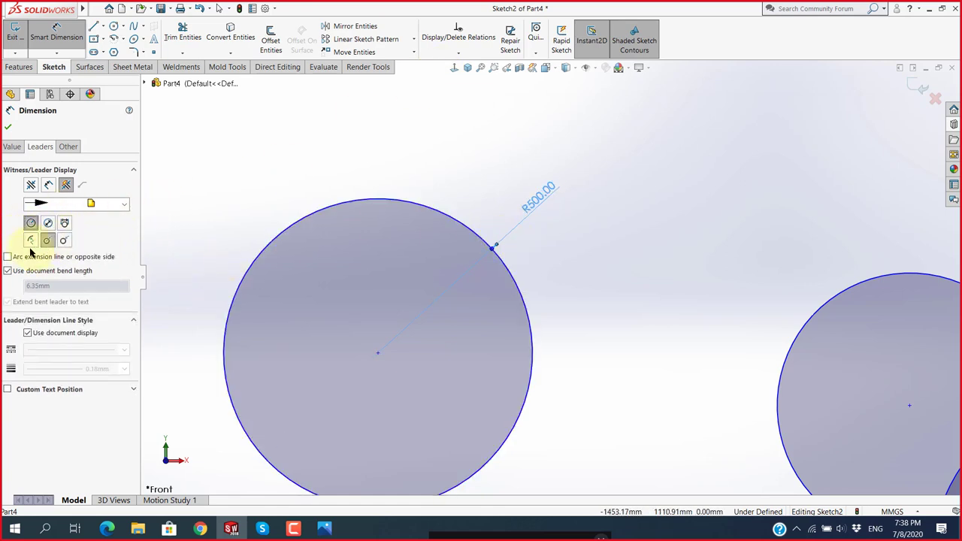
pyautogui.click(7, 126)
pyautogui.scroll(2, 551, 286)
pyautogui.scroll(1, 601, 281)
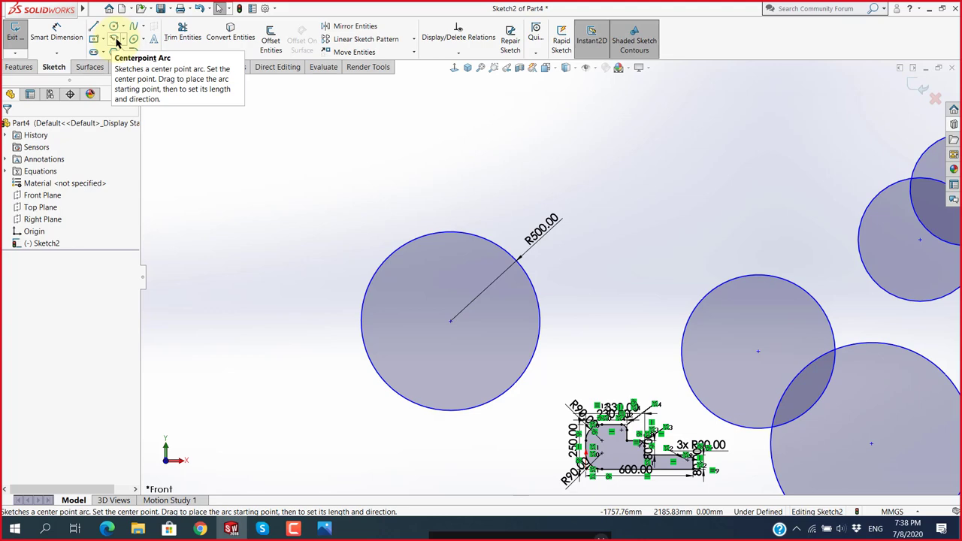
# With Centerpoint Arc, place the centre above the circles and sweep about 161° left to right.
pyautogui.scroll(4, 353, 227)
pyautogui.scroll(1, 451, 146)
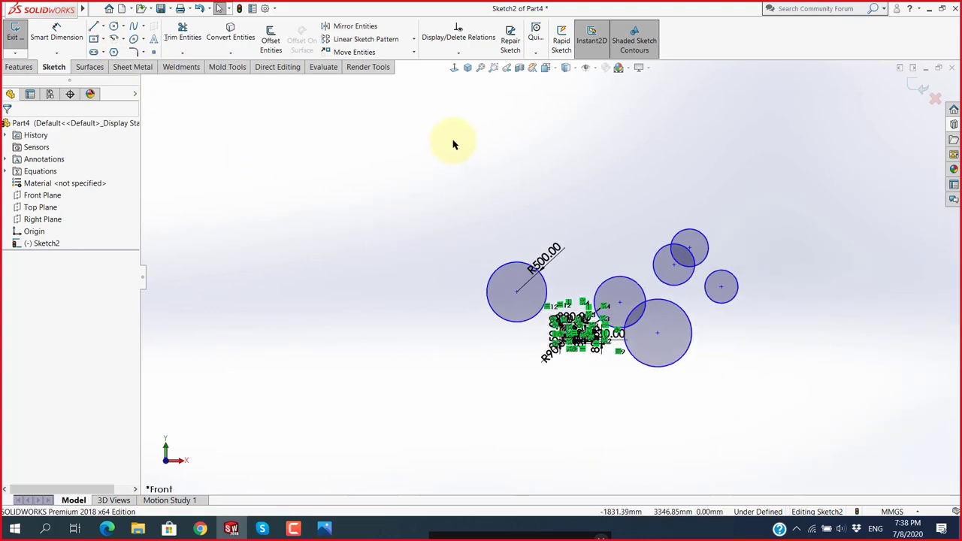
pyautogui.scroll(-2, 457, 142)
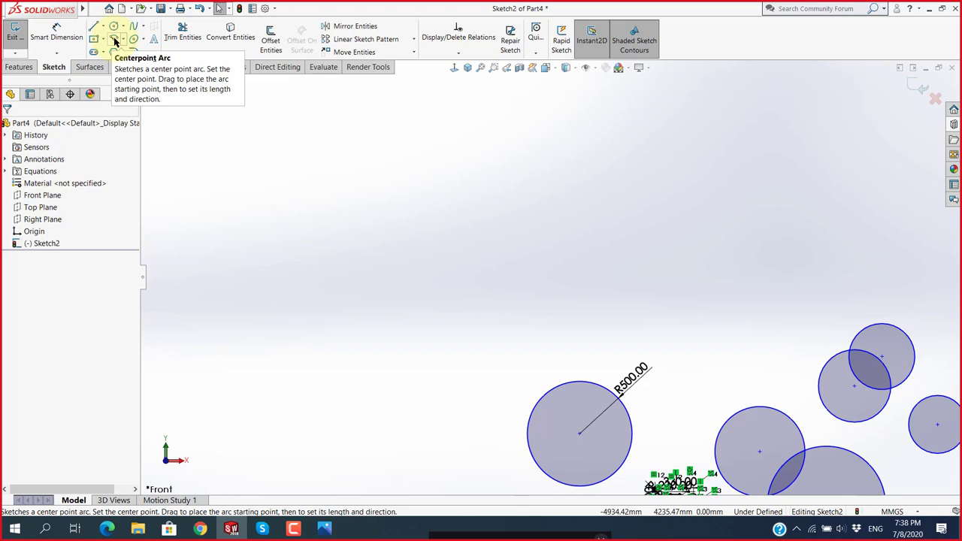
pyautogui.click(114, 43)
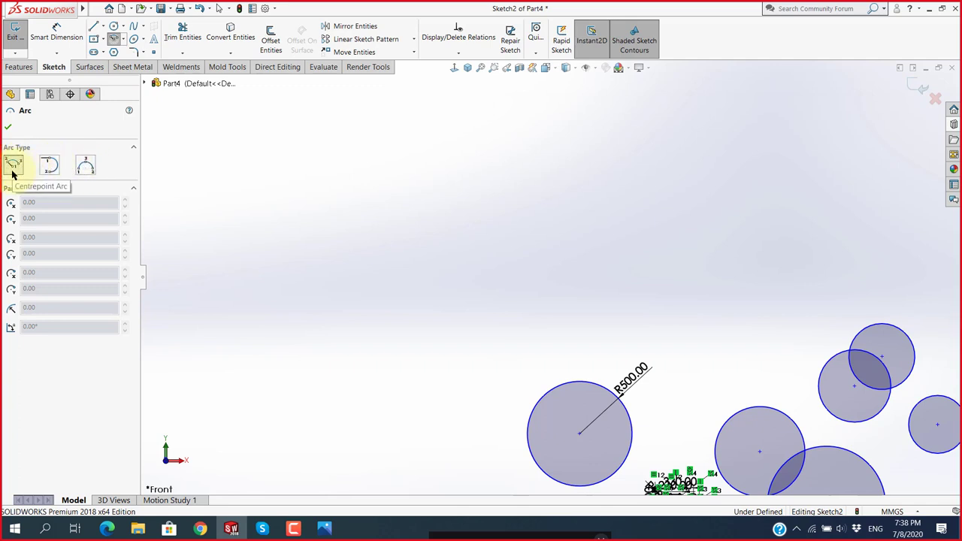
pyautogui.press('super+plus')
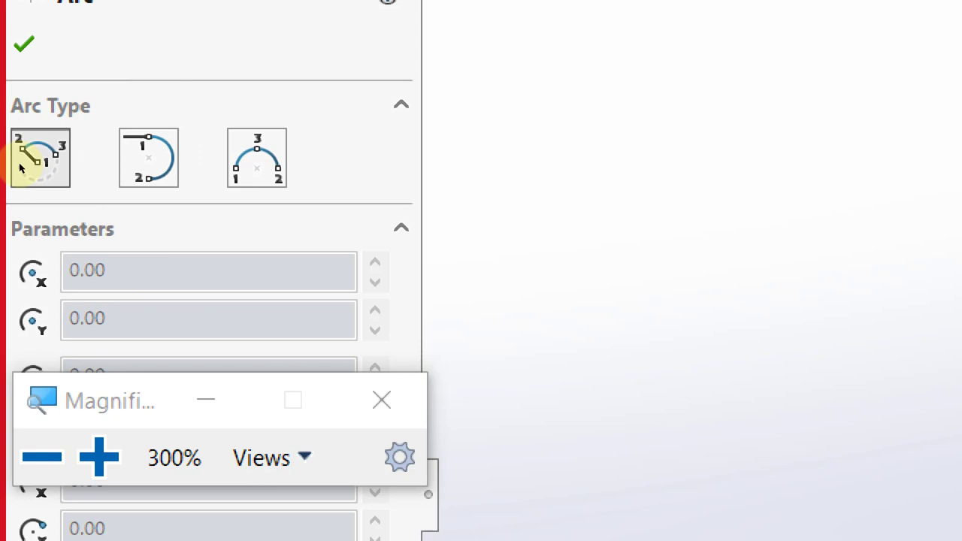
pyautogui.click(382, 400)
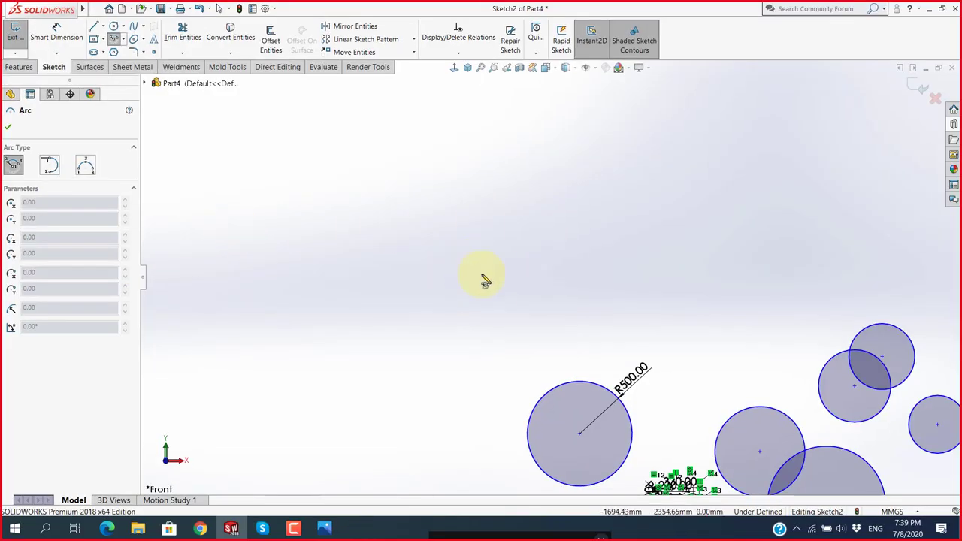
pyautogui.click(481, 274)
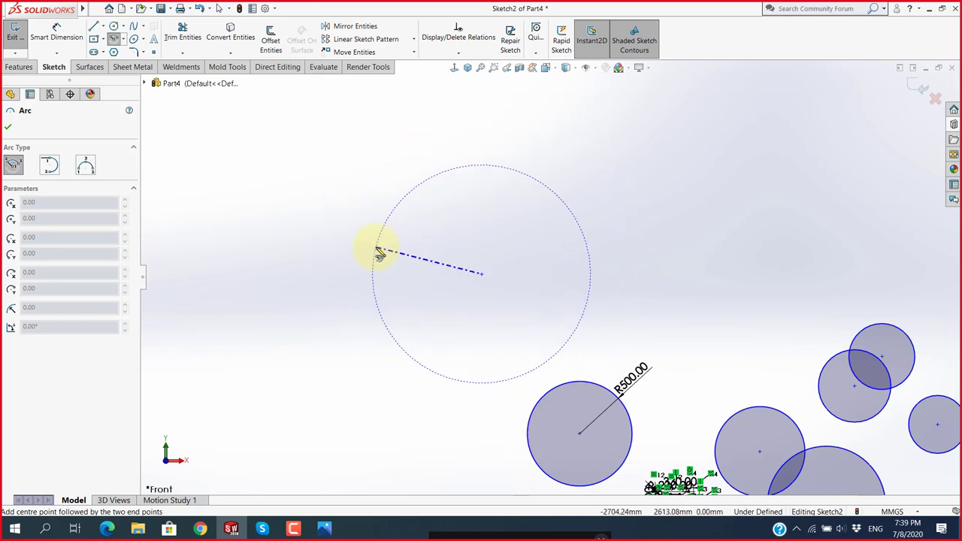
pyautogui.click(378, 249)
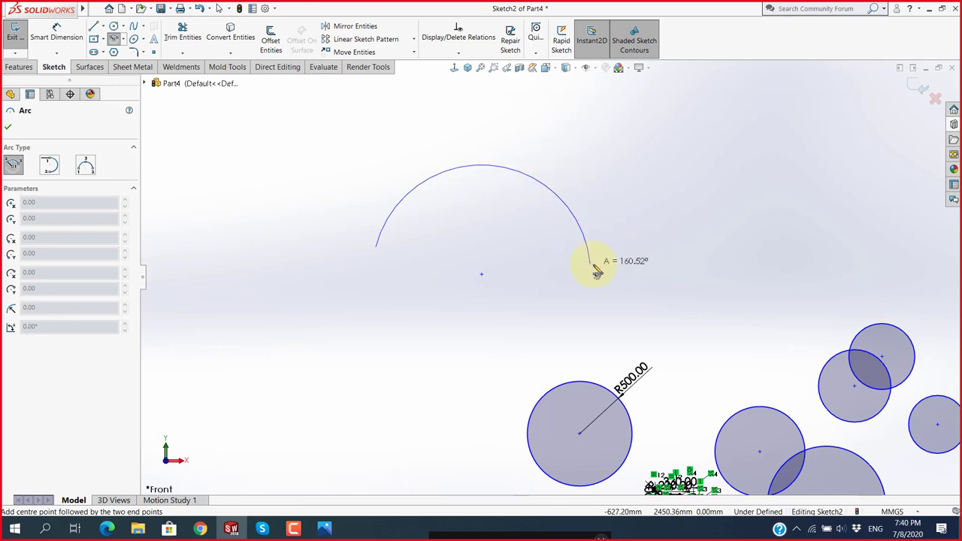
pyautogui.click(591, 264)
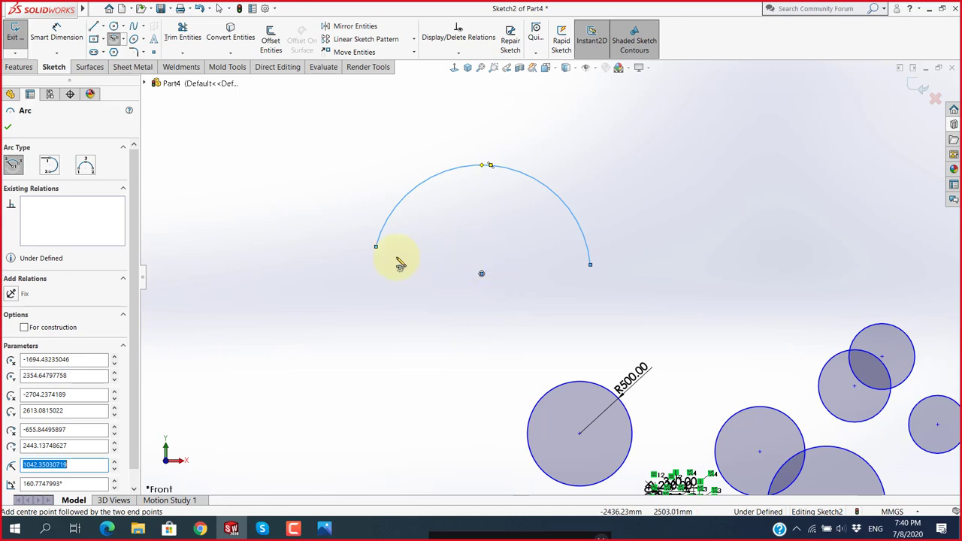
pyautogui.click(376, 248)
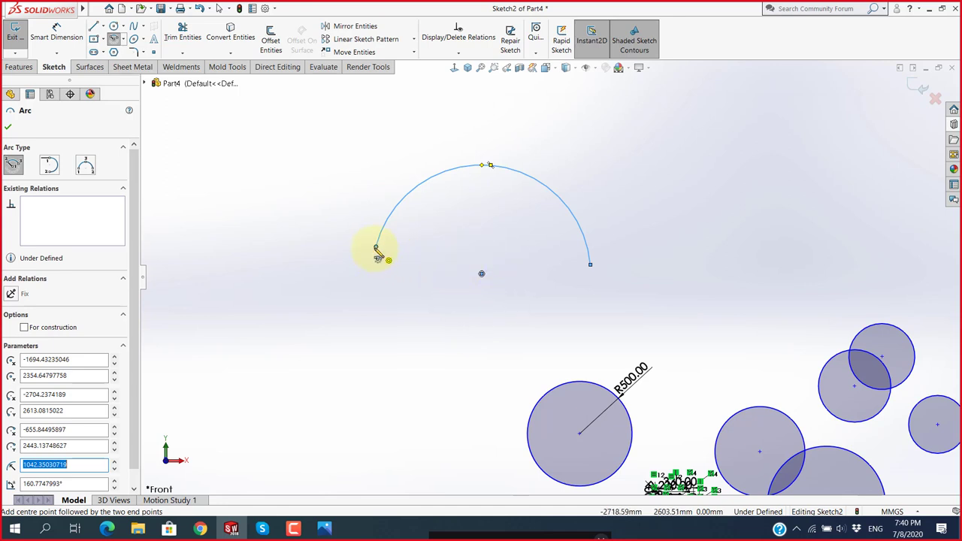
pyautogui.click(590, 267)
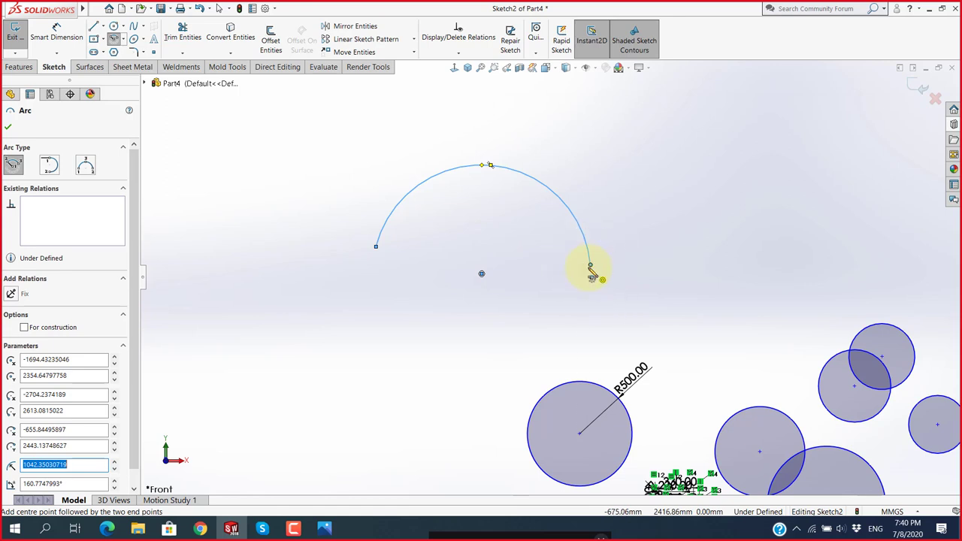
pyautogui.scroll(3, 590, 276)
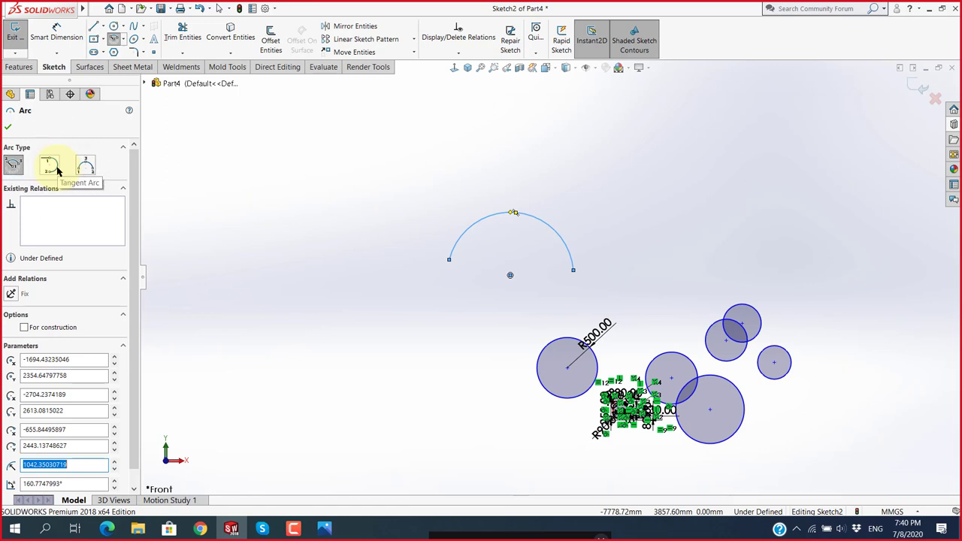
# Inspect the arc options, choose Tangent Arc, then switch to the Line tool.
pyautogui.press('super+plus')
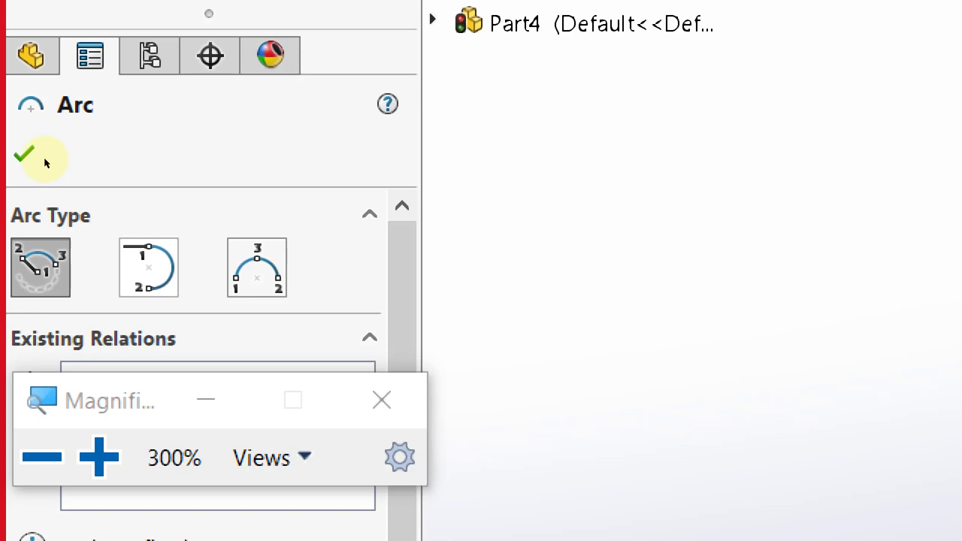
pyautogui.press('super+Escape')
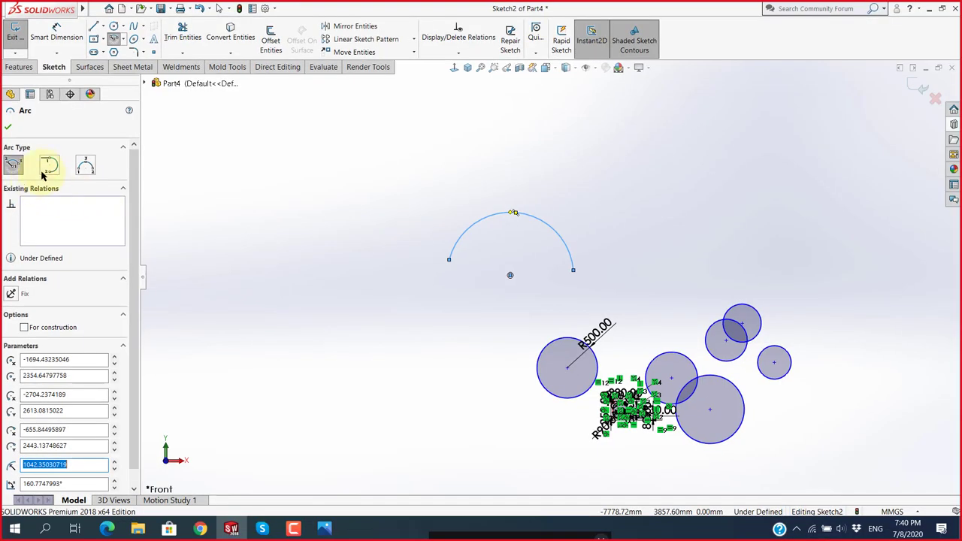
pyautogui.click(45, 169)
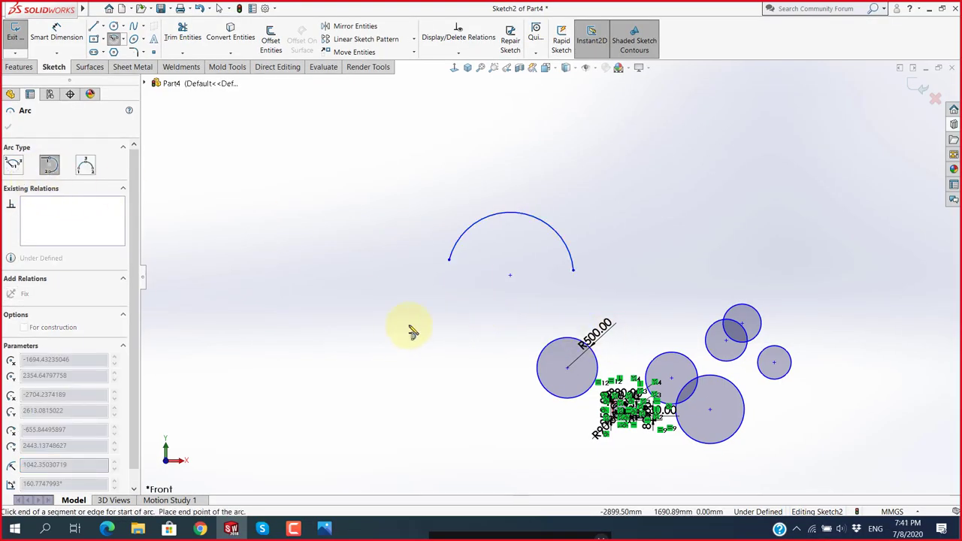
pyautogui.click(93, 26)
# Draw a straight line to the right of the arc, ending its segment chain.
pyautogui.click(614, 206)
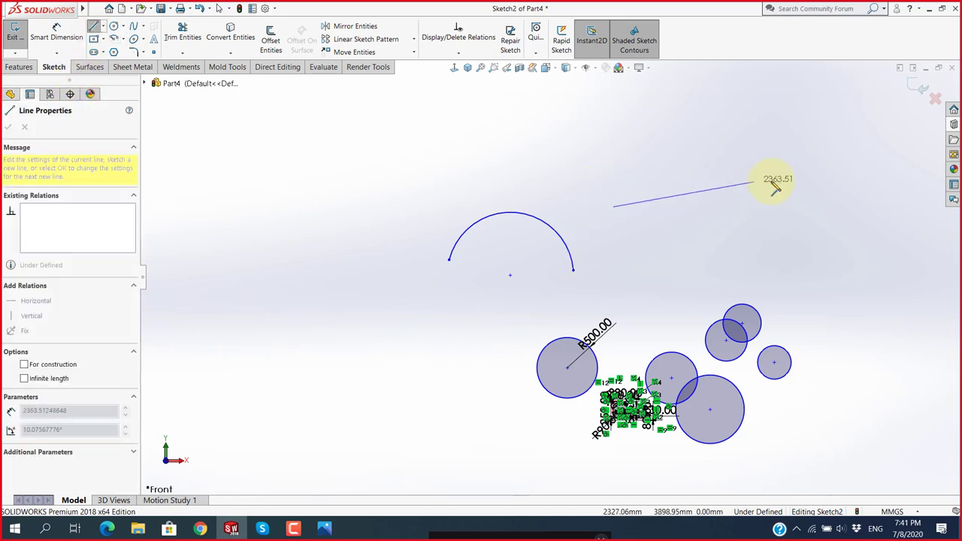
pyautogui.click(775, 183)
pyautogui.press('Escape')
pyautogui.press('z')
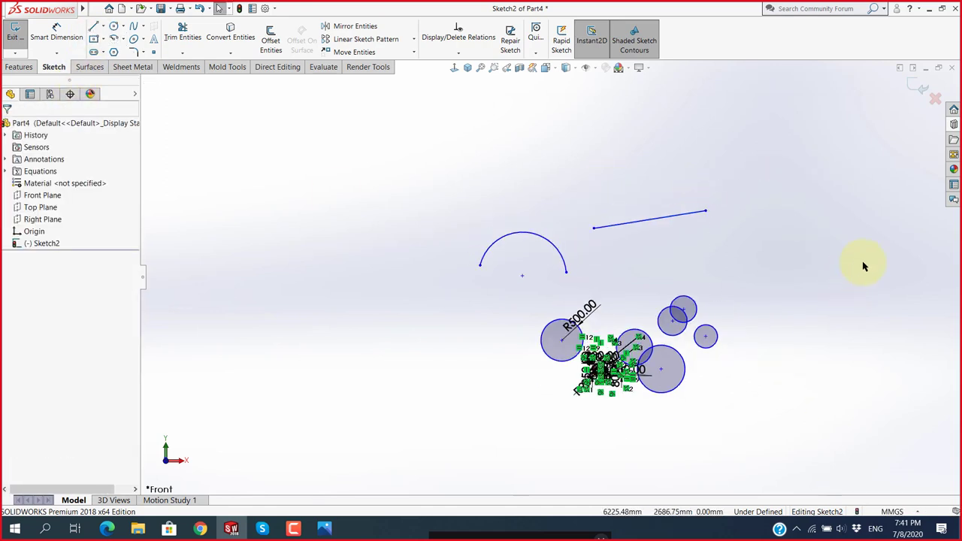
pyautogui.scroll(-3, 864, 266)
# Add a tangent arc curving down from the line's right end, then reopen the Arc tool.
pyautogui.click(113, 37)
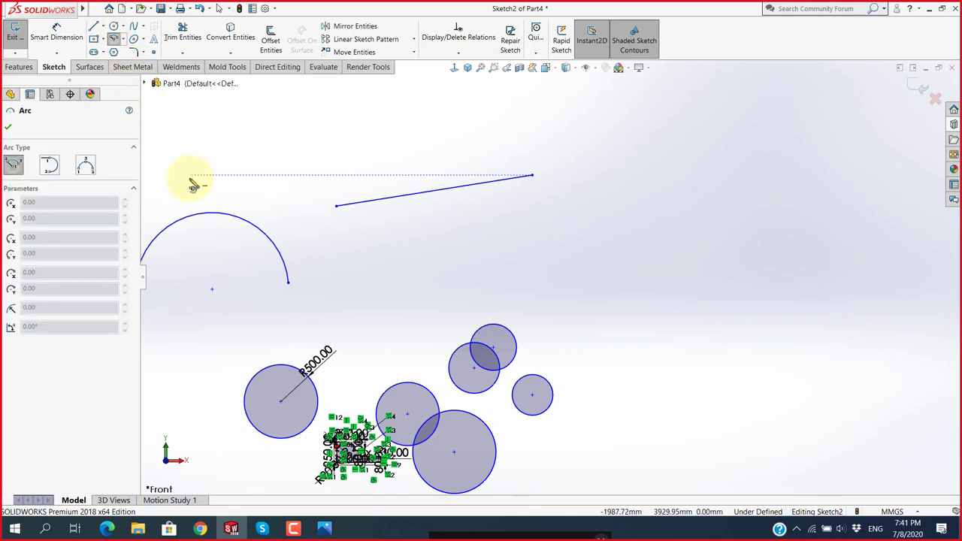
pyautogui.click(49, 165)
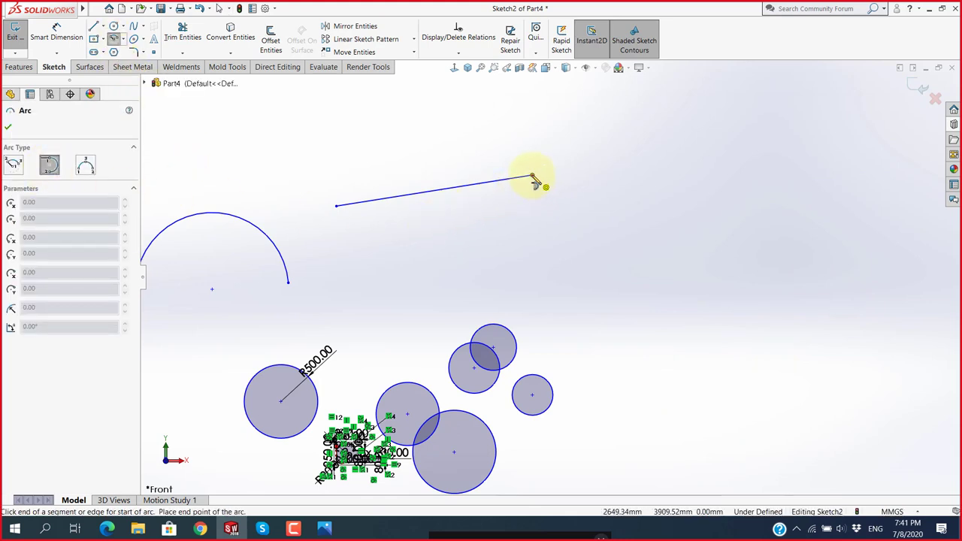
pyautogui.click(532, 178)
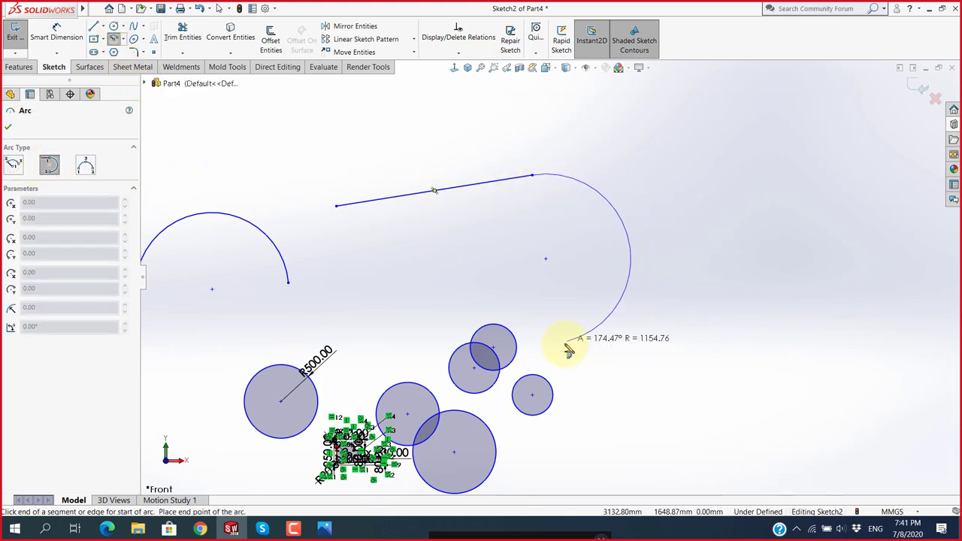
pyautogui.click(557, 325)
pyautogui.press('Escape')
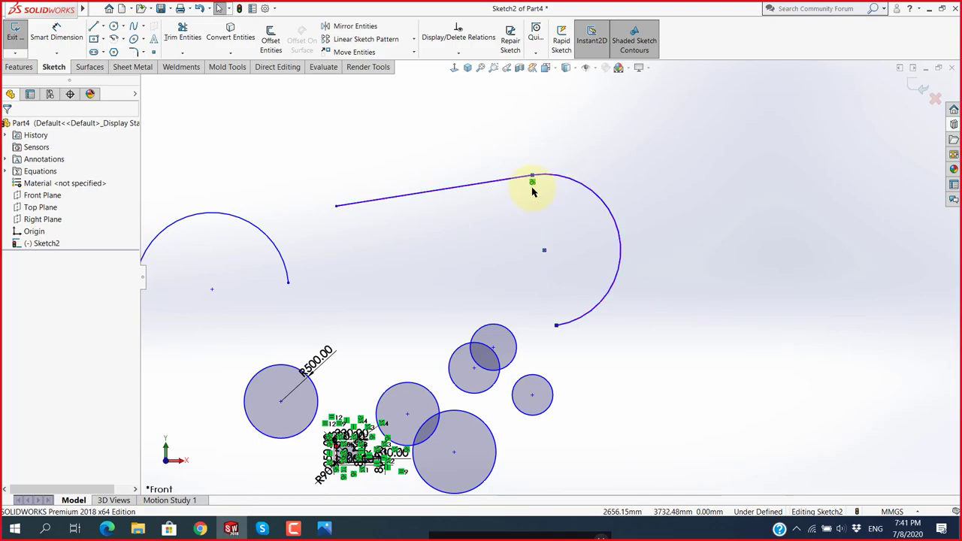
pyautogui.press('super+plus')
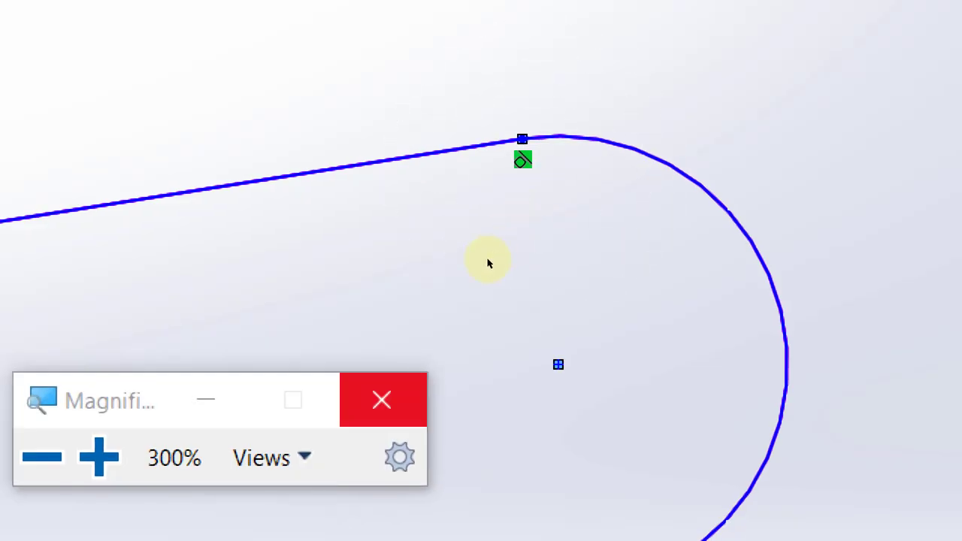
pyautogui.press('super+Escape')
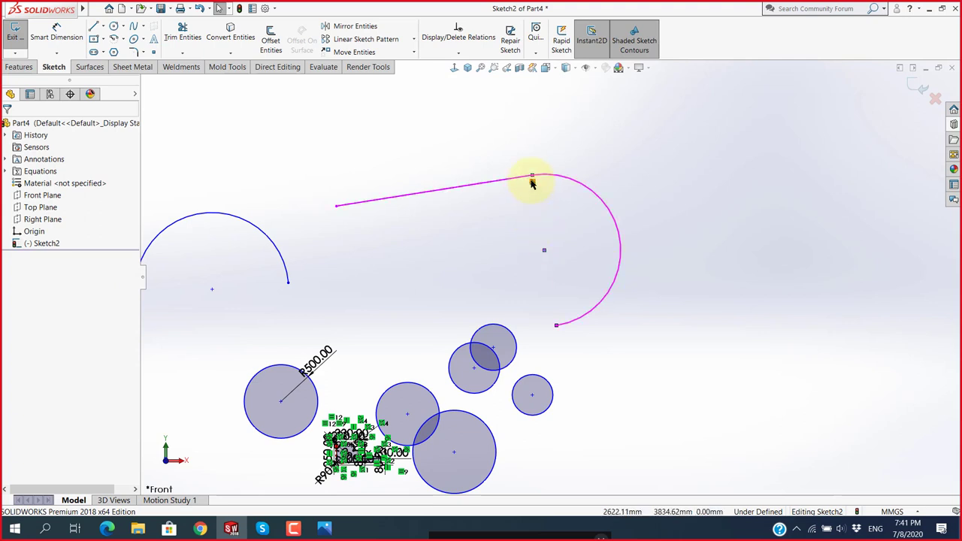
pyautogui.scroll(-3, 532, 192)
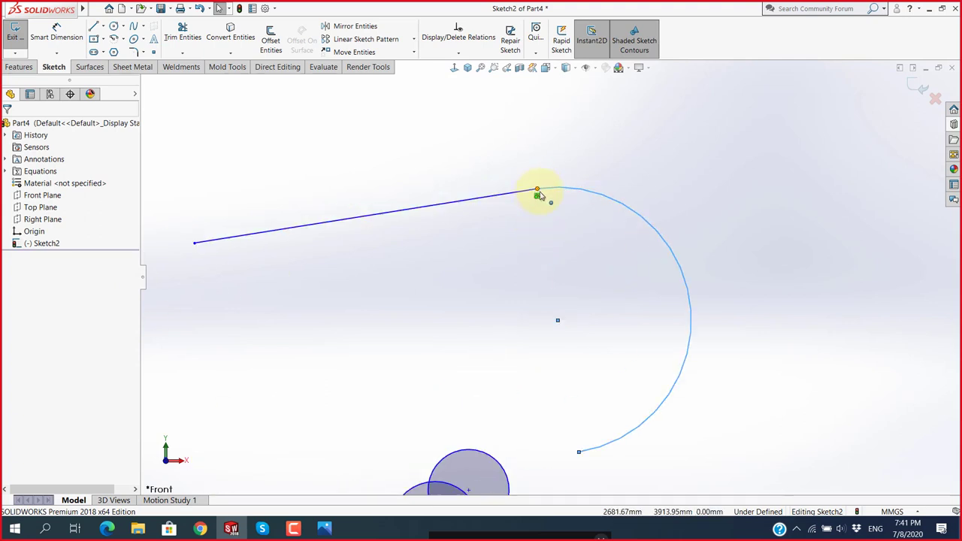
pyautogui.scroll(2, 551, 275)
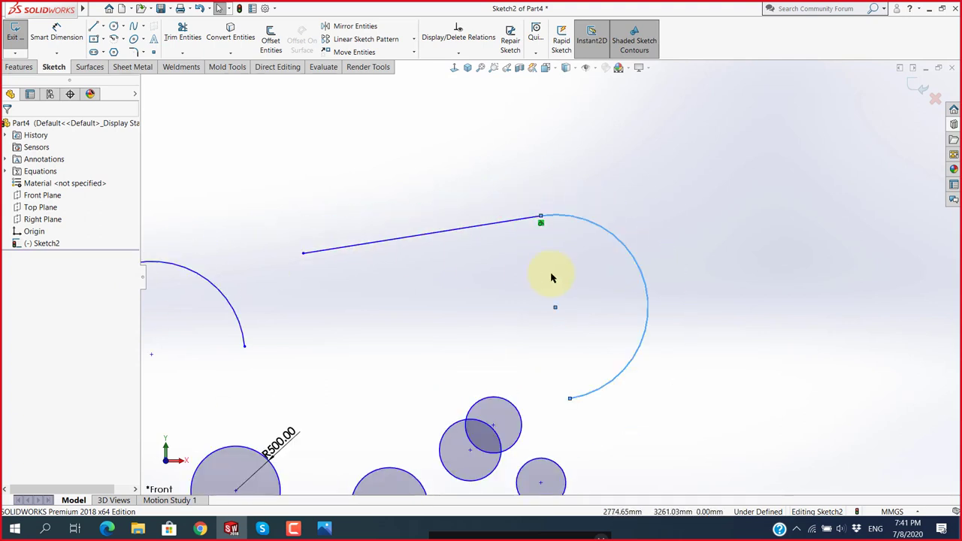
pyautogui.click(114, 39)
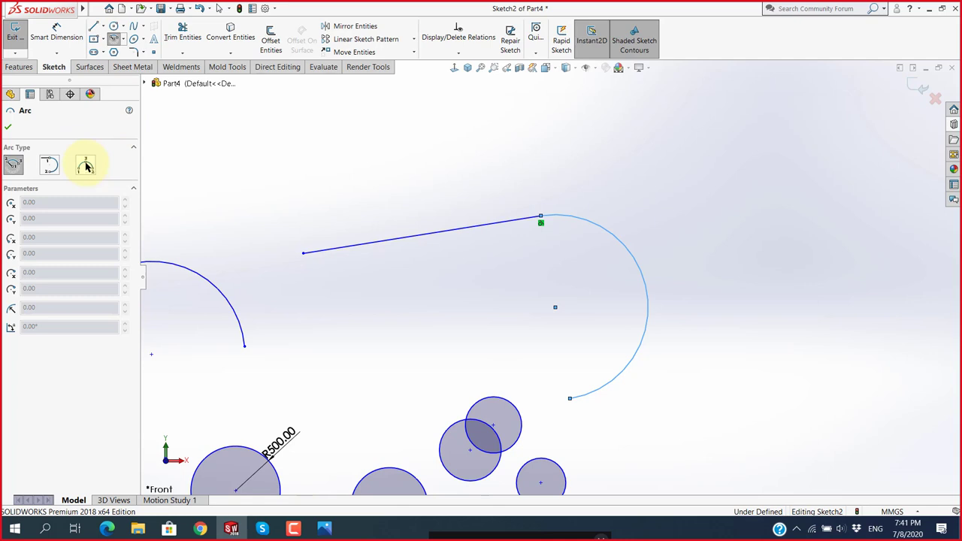
pyautogui.press('super+plus')
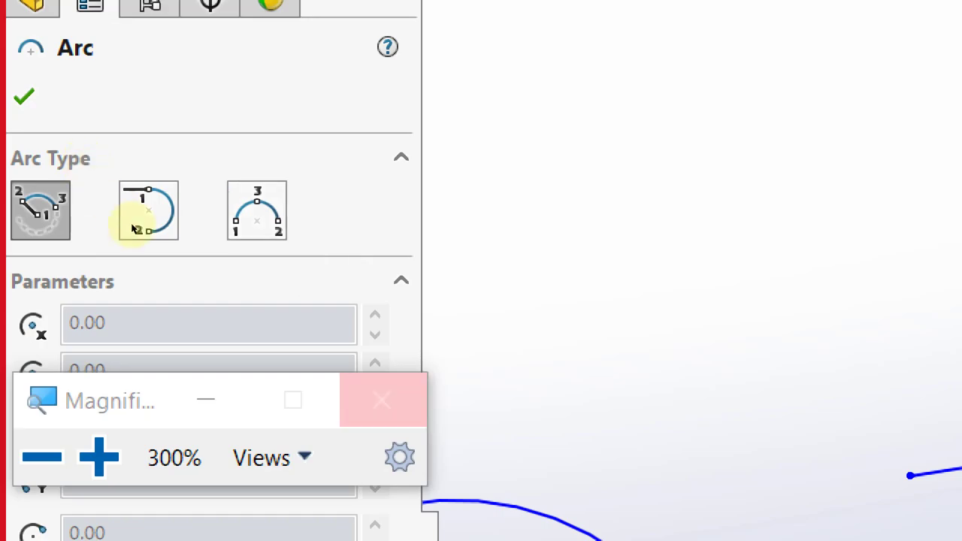
# Choose 3 Point Arc and draw an arc on the right beside the line.
pyautogui.press('super+Escape')
pyautogui.click(85, 166)
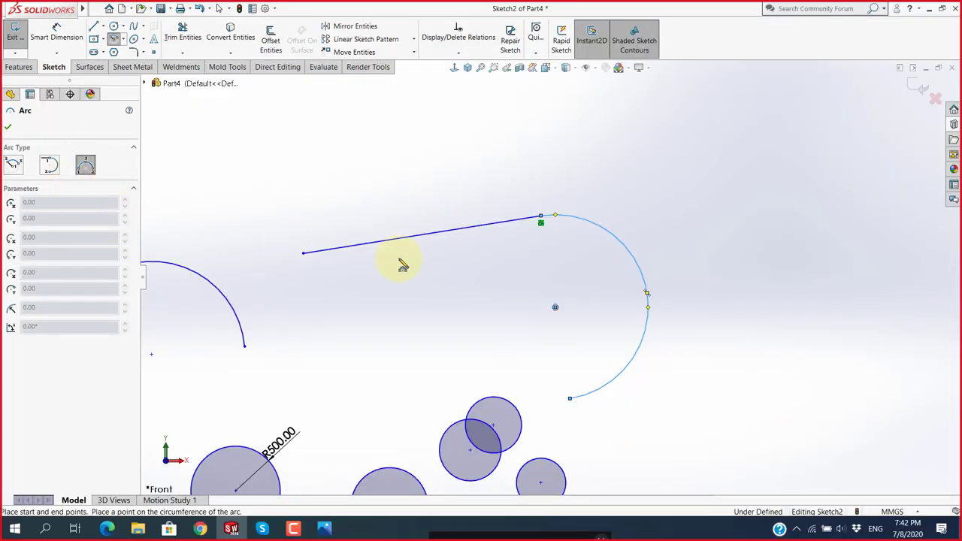
pyautogui.scroll(3, 500, 261)
pyautogui.click(594, 182)
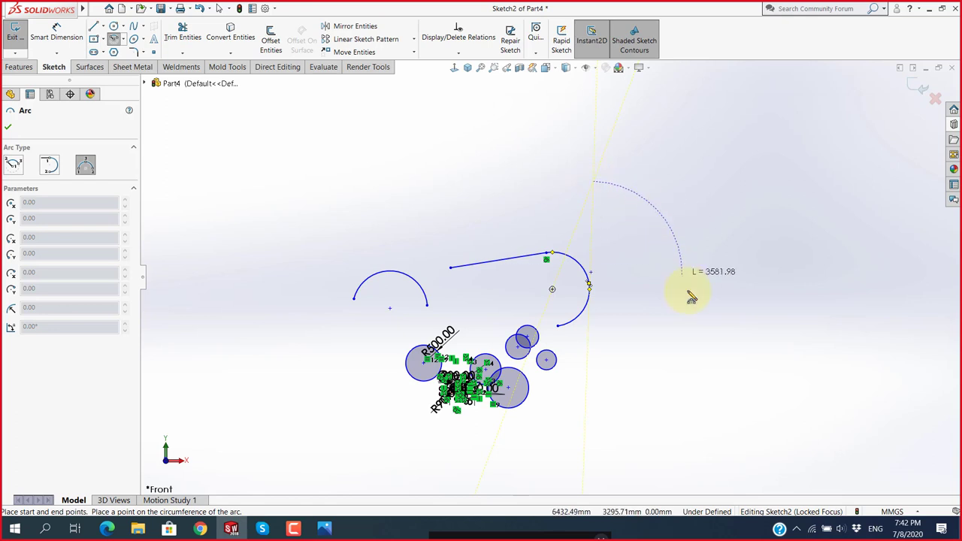
pyautogui.click(696, 330)
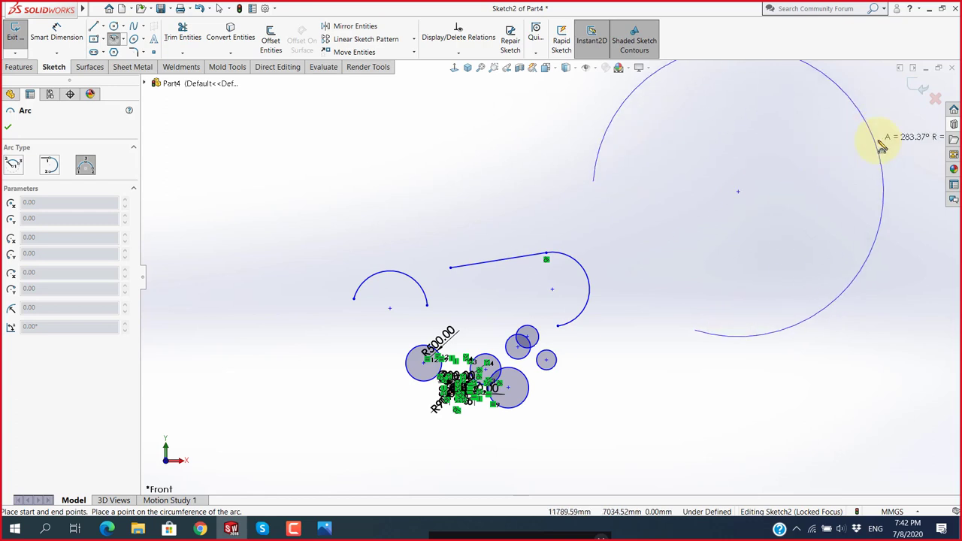
pyautogui.scroll(2, 789, 185)
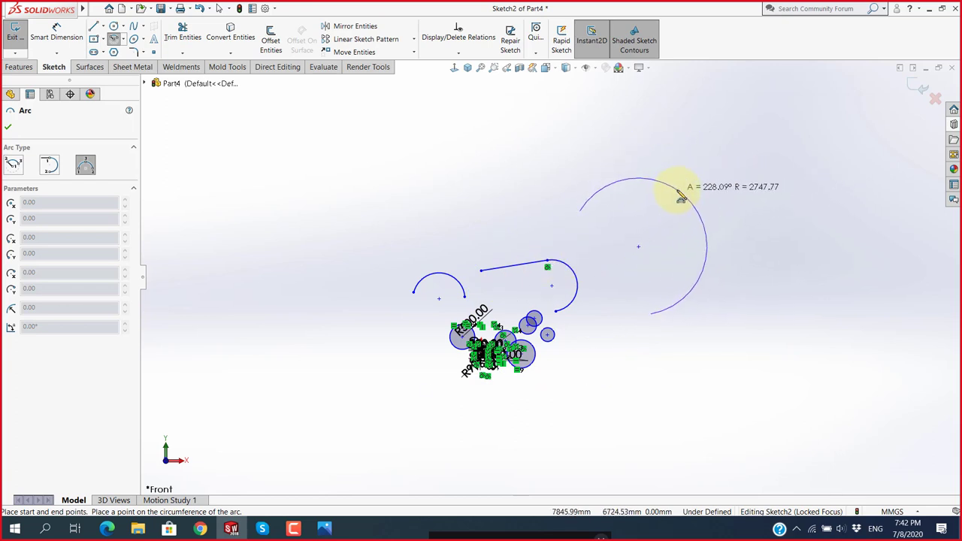
pyautogui.click(680, 195)
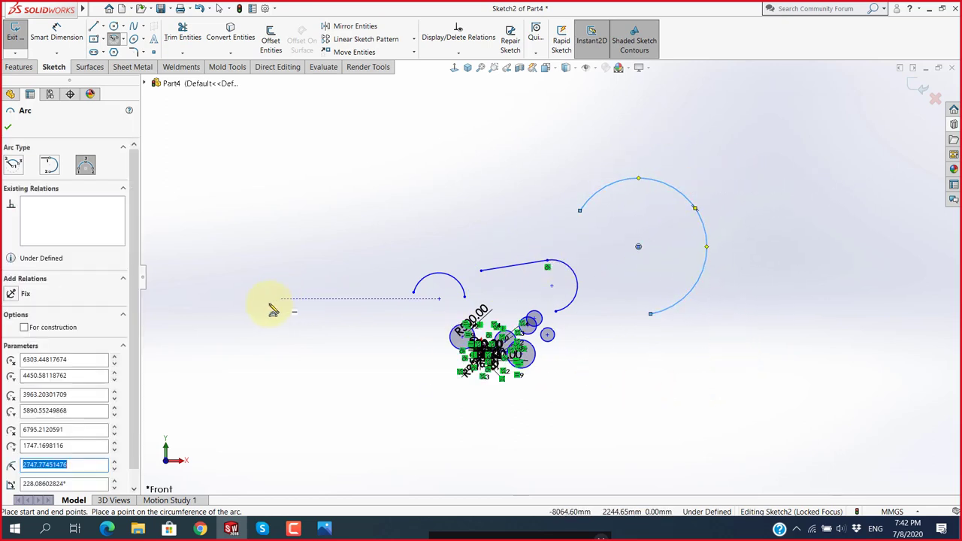
# Draw three more 3-point arcs: a large one at left, a small one at top, one in the middle.
pyautogui.moveTo(262, 307); pyautogui.dragTo(379, 200)
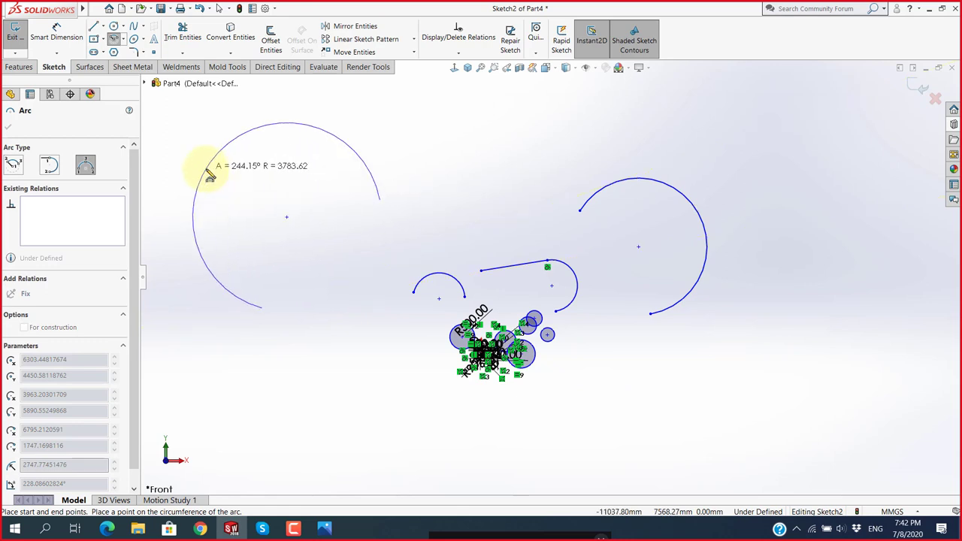
pyautogui.click(223, 147)
pyautogui.moveTo(455, 138); pyautogui.dragTo(534, 133)
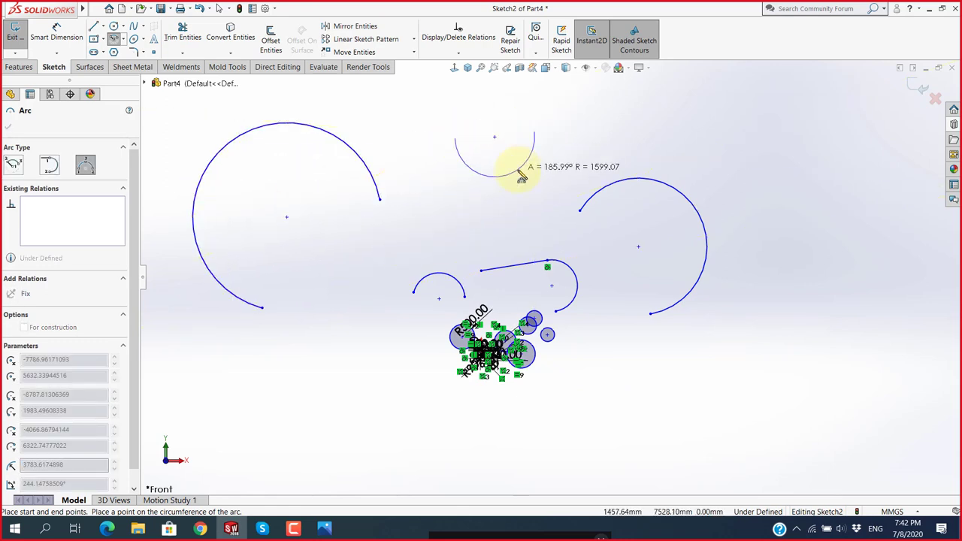
pyautogui.click(497, 176)
pyautogui.moveTo(410, 240); pyautogui.dragTo(443, 196)
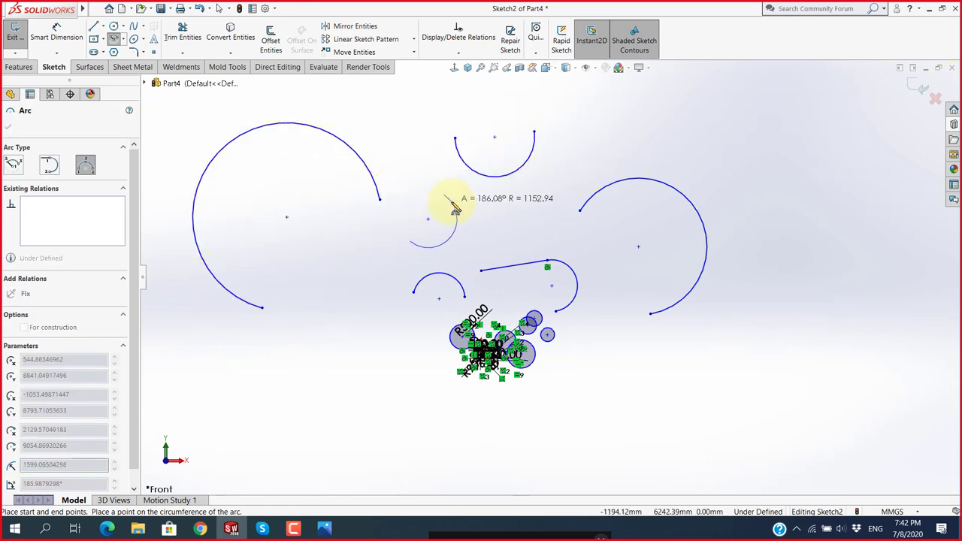
pyautogui.scroll(-3, 446, 220)
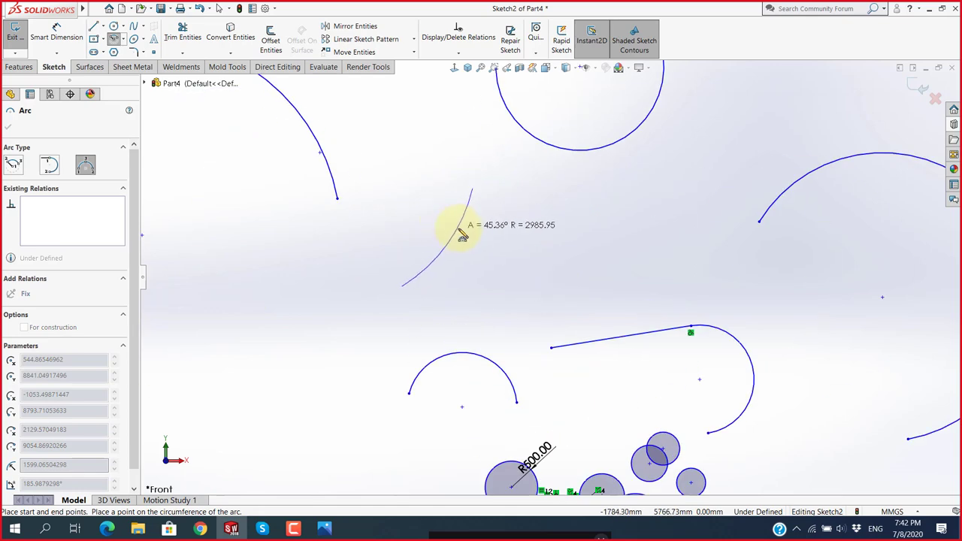
pyautogui.click(463, 234)
pyautogui.scroll(3, 549, 267)
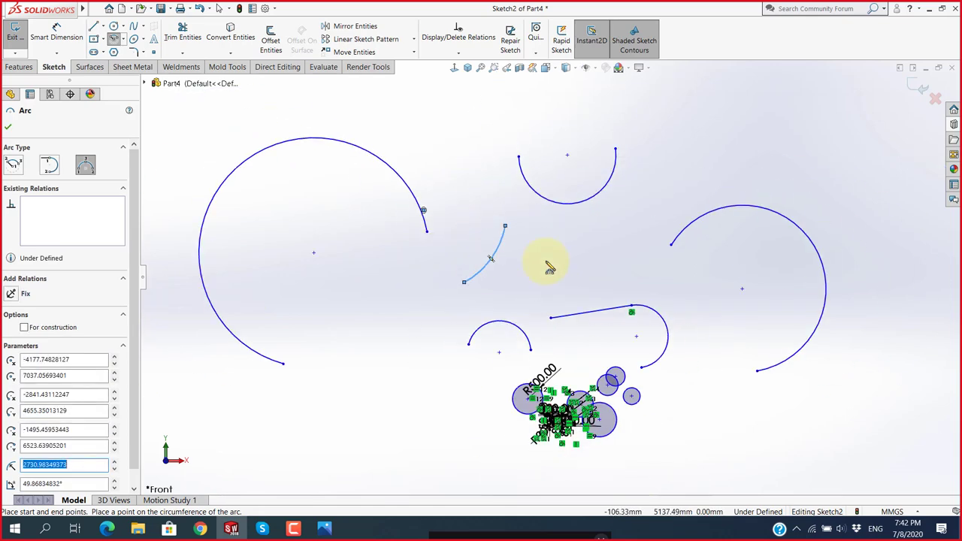
pyautogui.scroll(2, 551, 265)
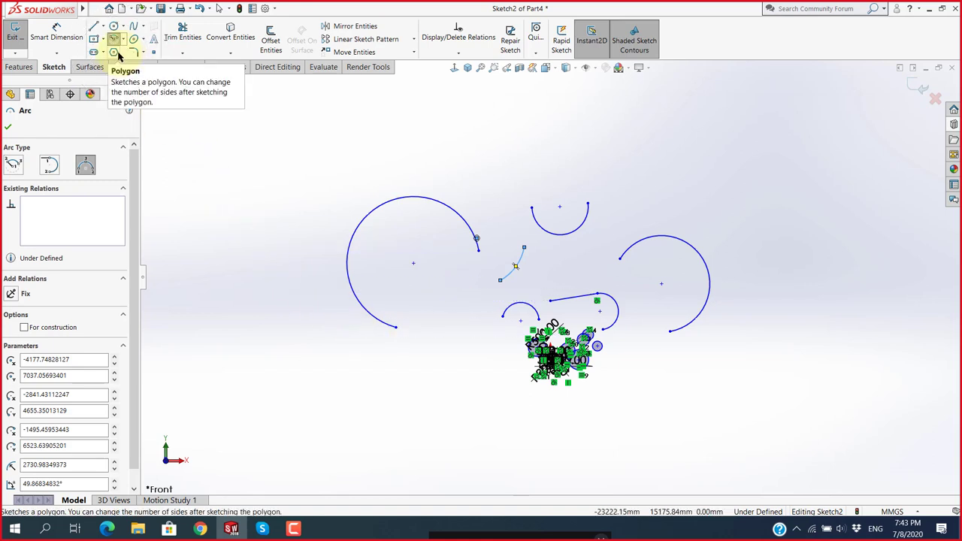
# Activate the Polygon tool with 6 sides and inscribed circle settings.
pyautogui.click(118, 54)
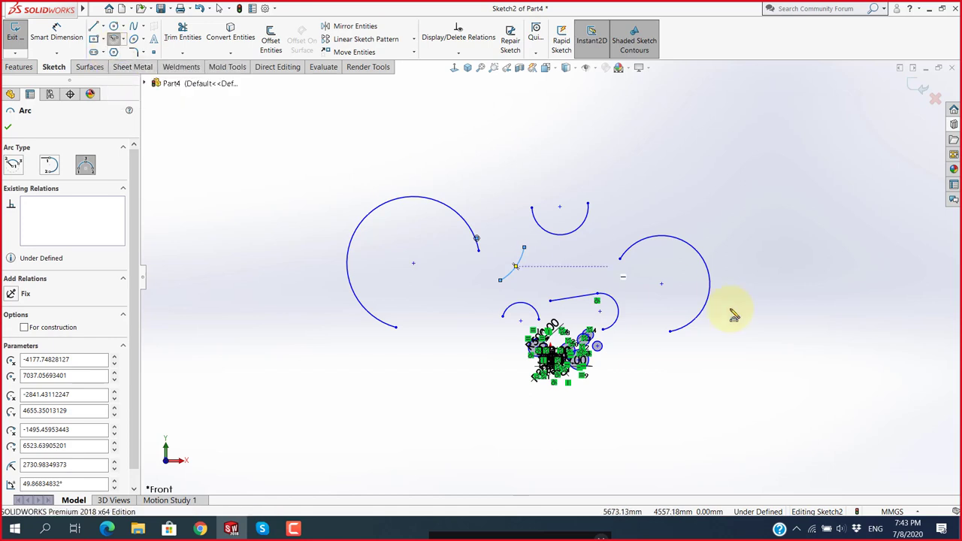
pyautogui.scroll(2, 786, 316)
pyautogui.scroll(-4, 790, 258)
pyautogui.scroll(3, 293, 278)
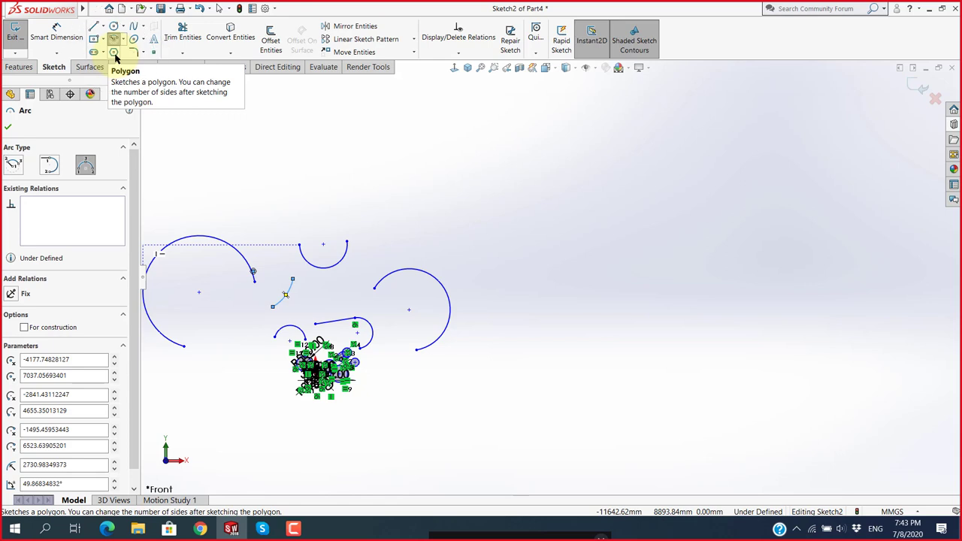
pyautogui.press('super+plus')
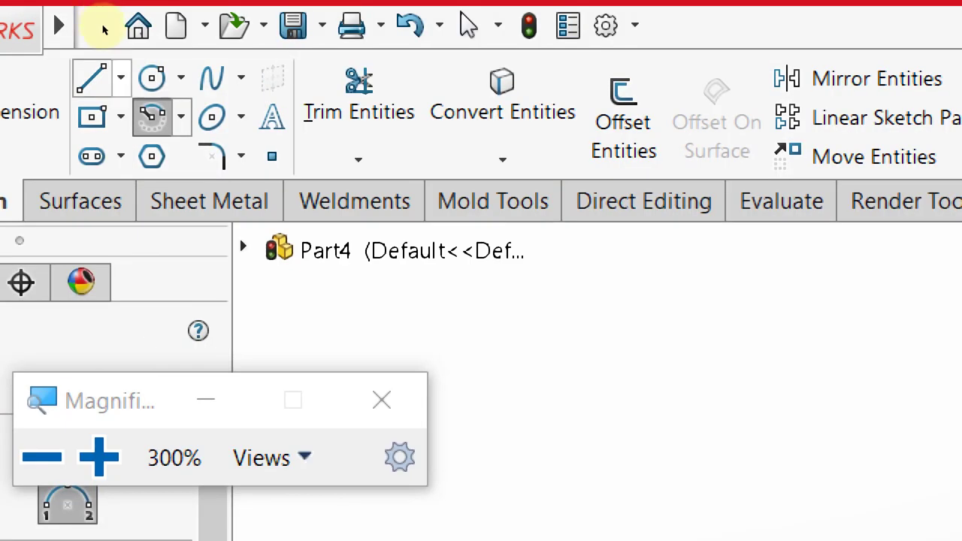
pyautogui.click(153, 114)
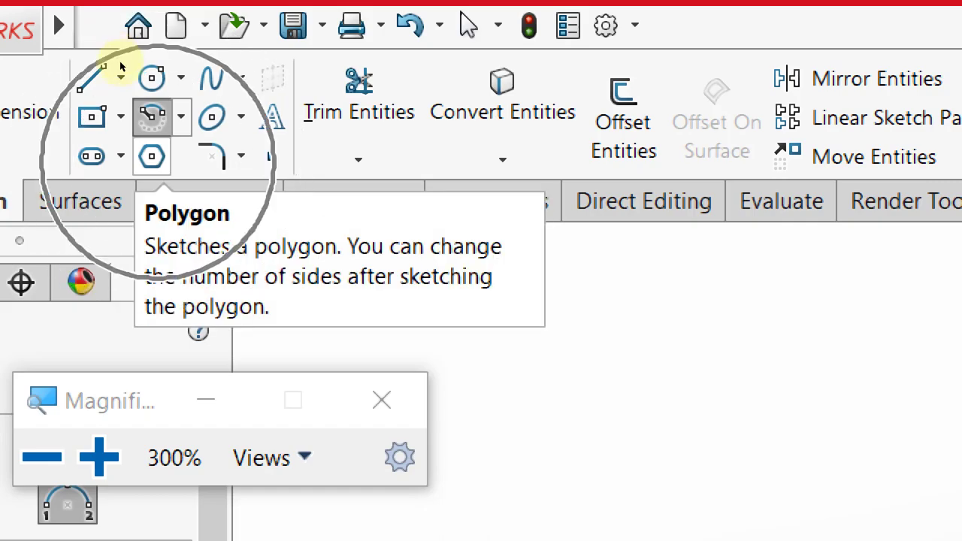
pyautogui.press('super+Escape')
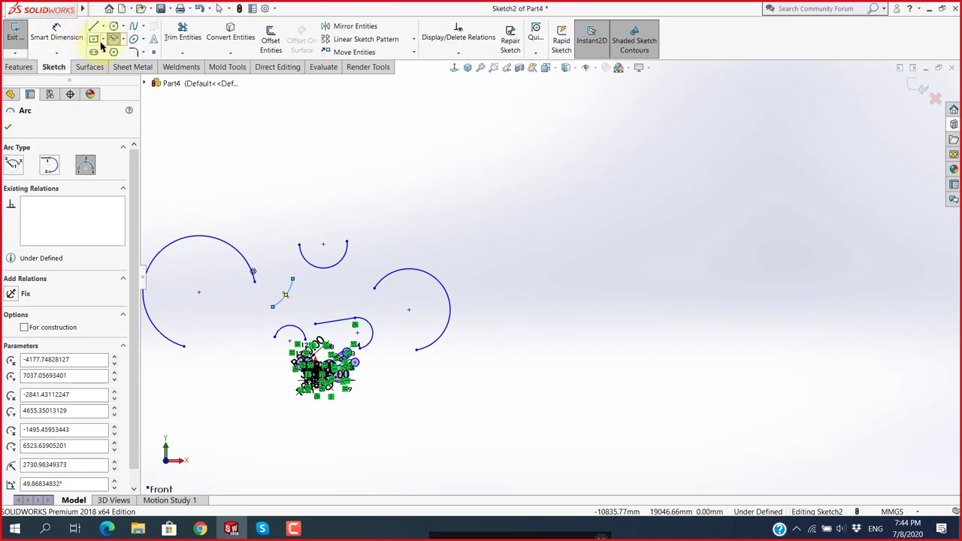
pyautogui.click(113, 53)
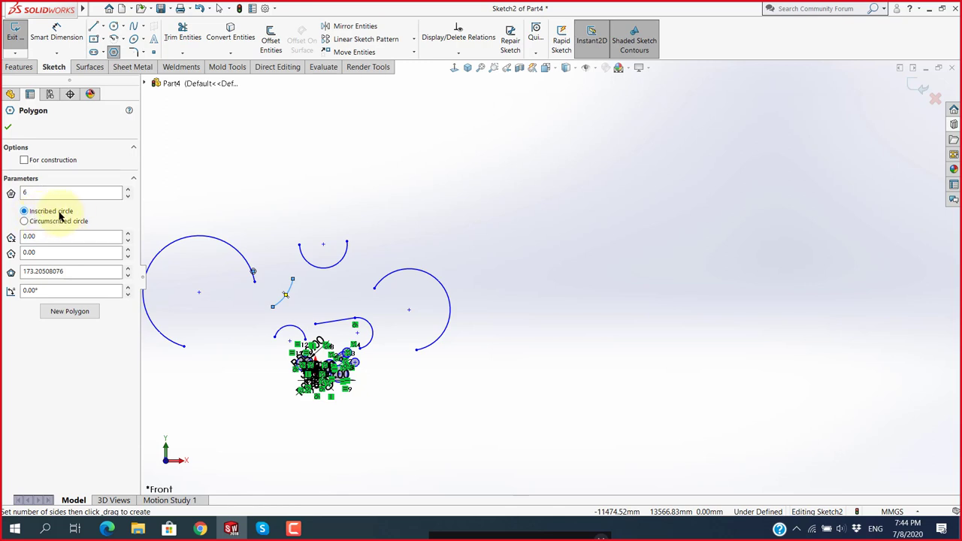
# Draw a small and a larger hexagon, sizing the larger by a circumscribed circle (16907.98 diameter).
pyautogui.click(479, 219)
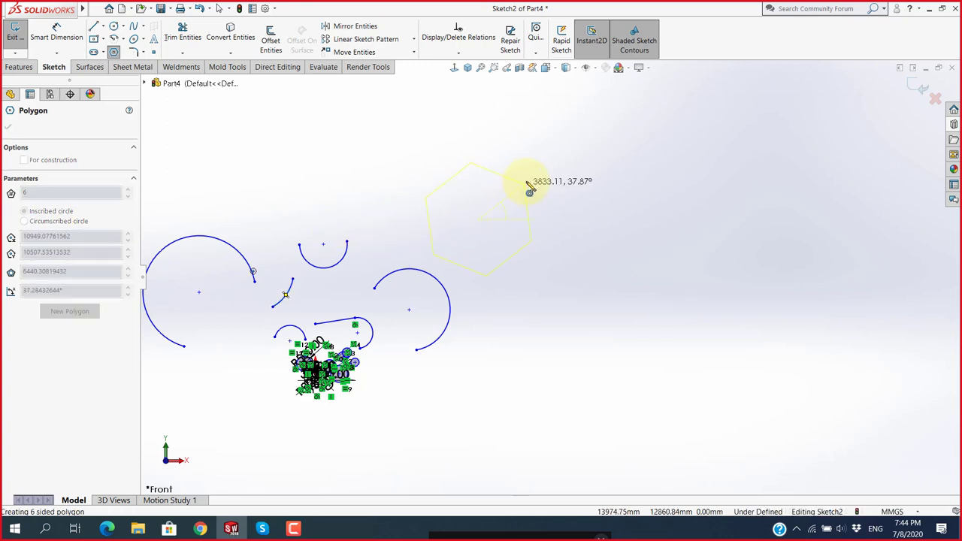
pyautogui.click(525, 172)
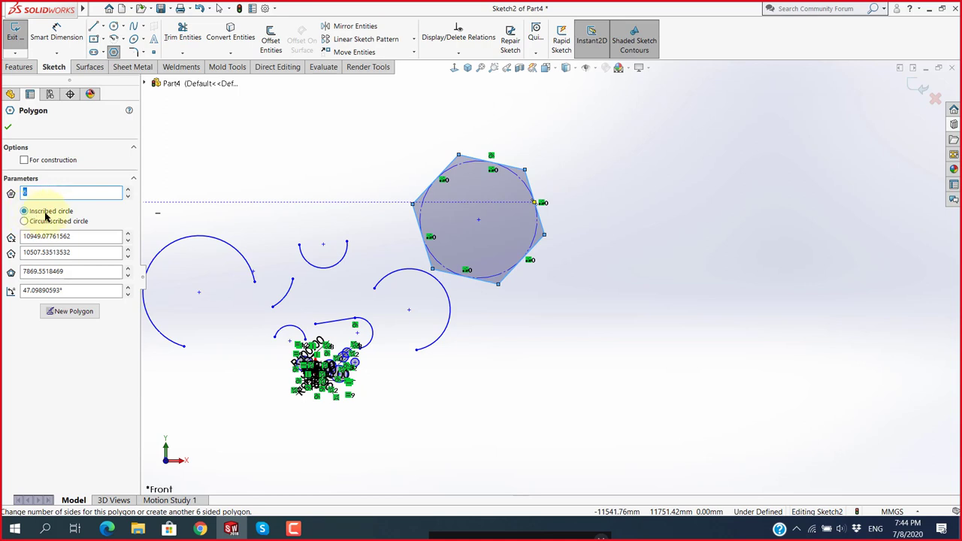
pyautogui.click(621, 381)
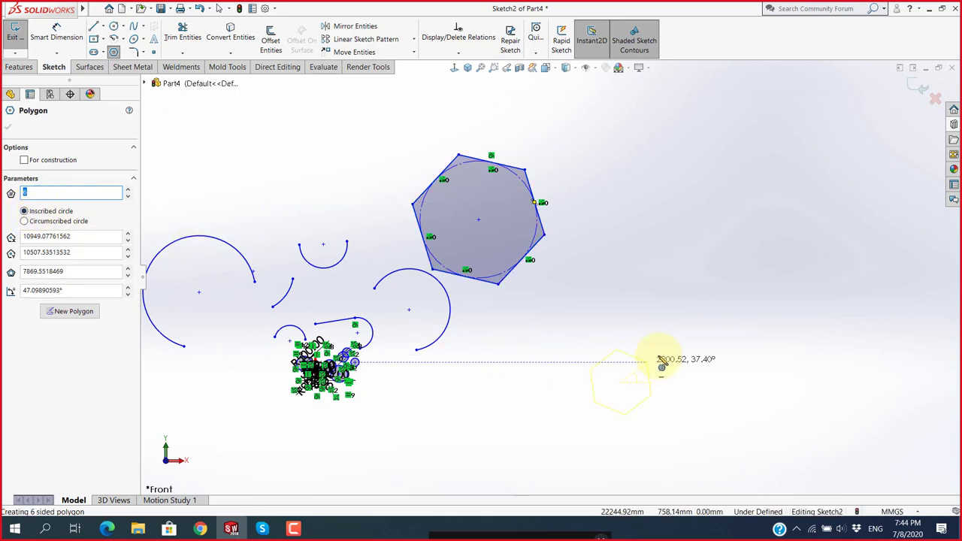
pyautogui.click(720, 306)
pyautogui.press('z')
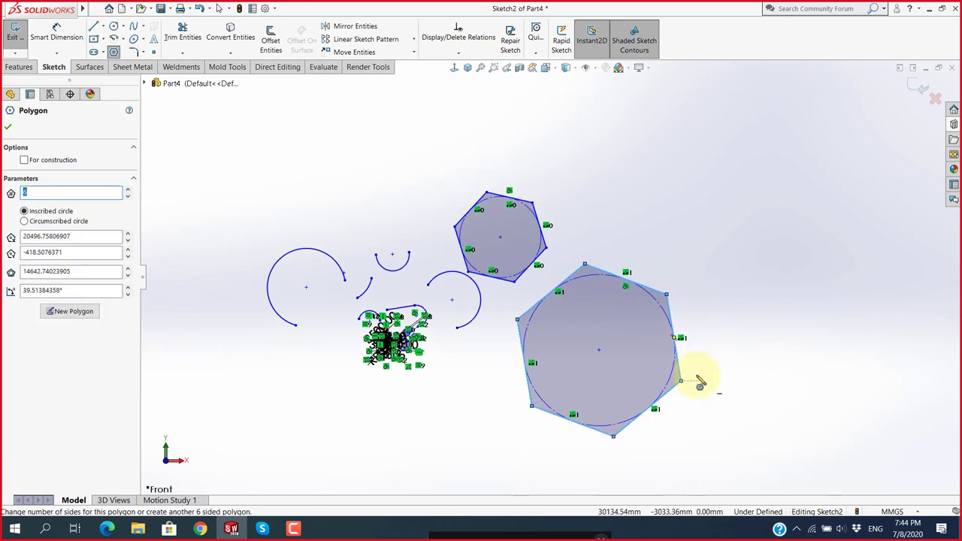
pyautogui.scroll(-1, 721, 387)
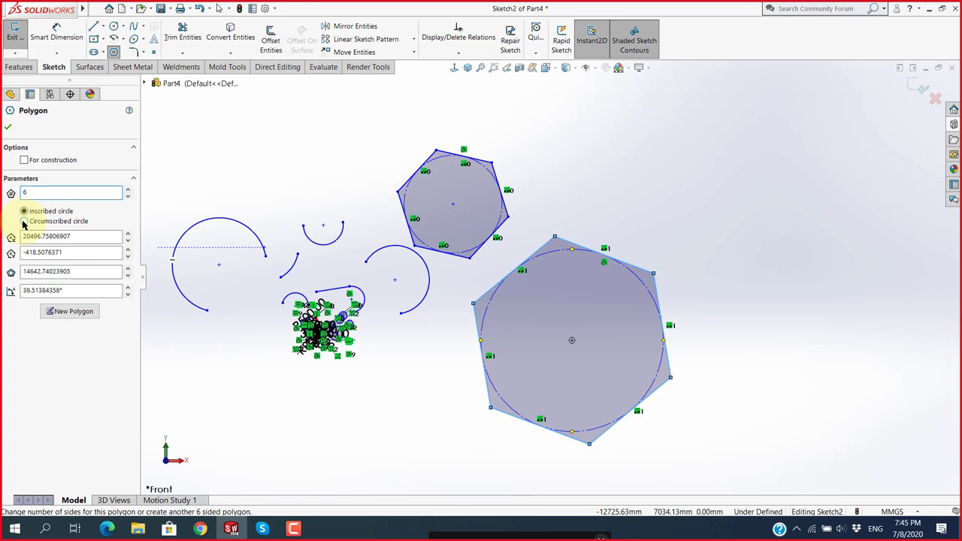
pyautogui.click(24, 221)
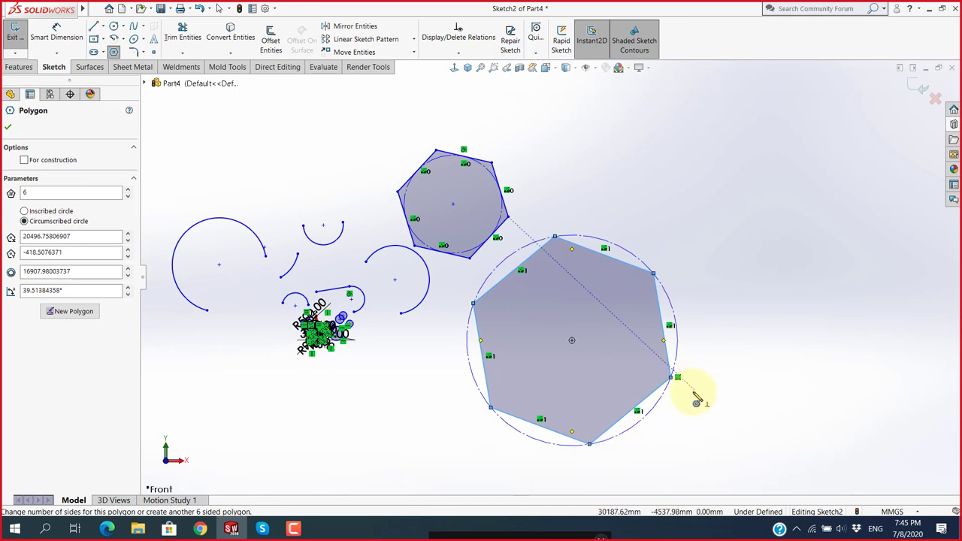
# Keep the large polygon inscribed in its circle and change it to five sides.
pyautogui.click(23, 212)
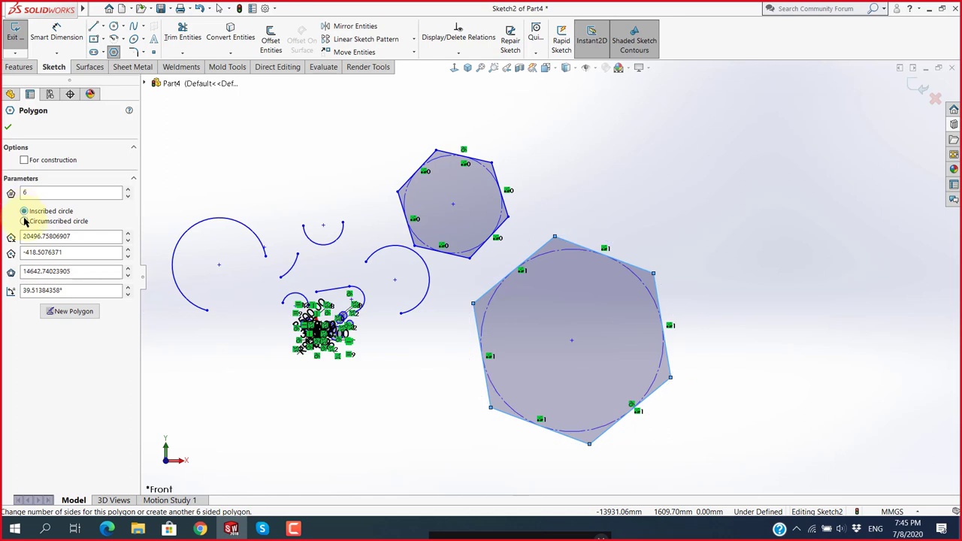
pyautogui.click(24, 221)
pyautogui.click(24, 212)
pyautogui.write('5')
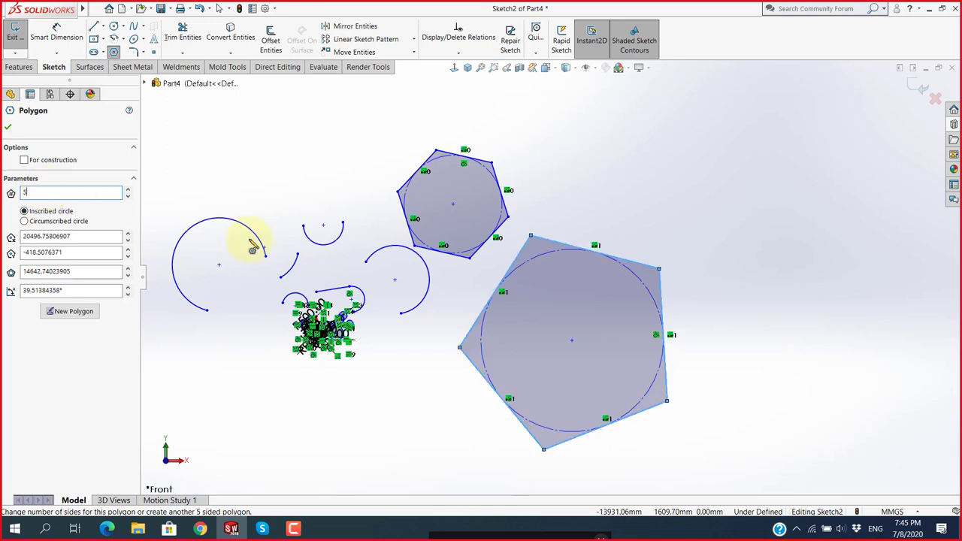
pyautogui.scroll(-2, 676, 436)
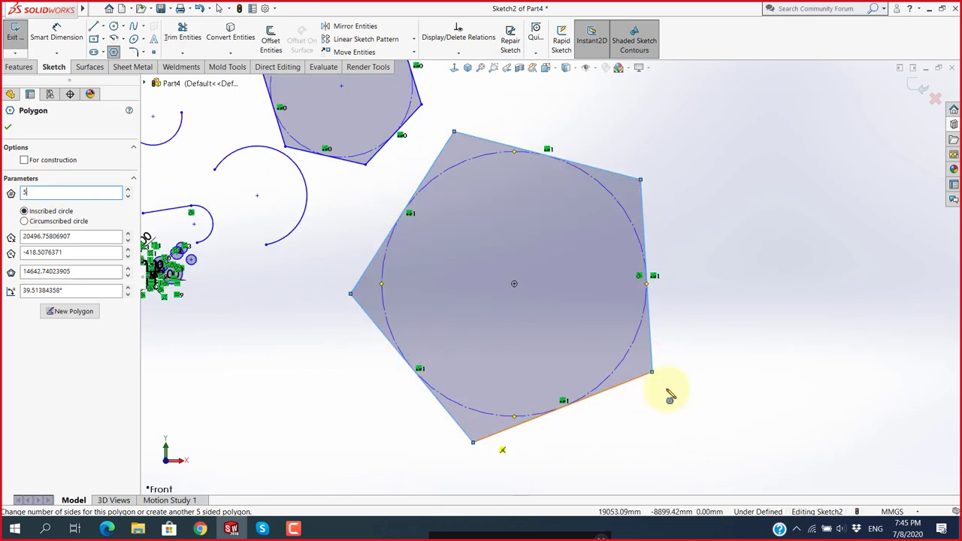
pyautogui.scroll(2, 593, 256)
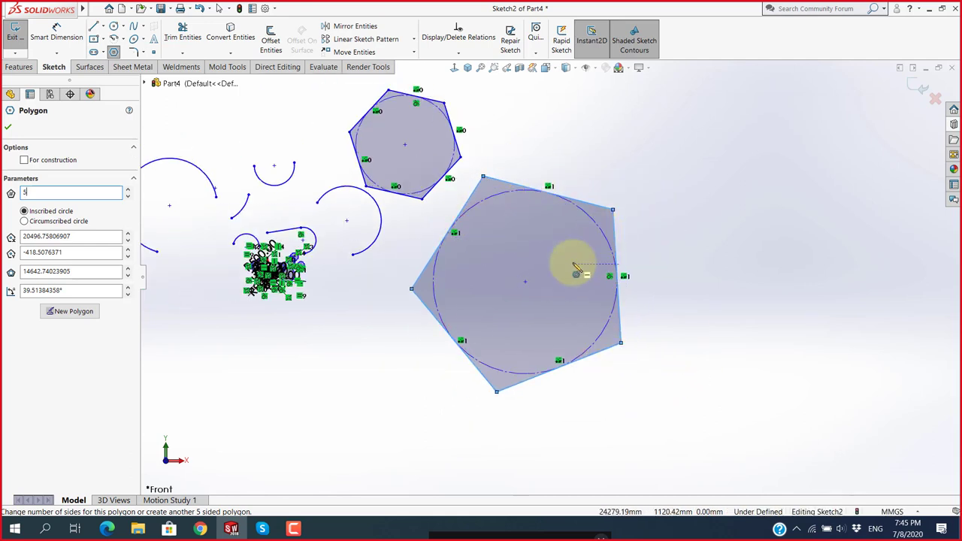
# Draw a new polygon at the upper right of the sketch.
pyautogui.click(672, 176)
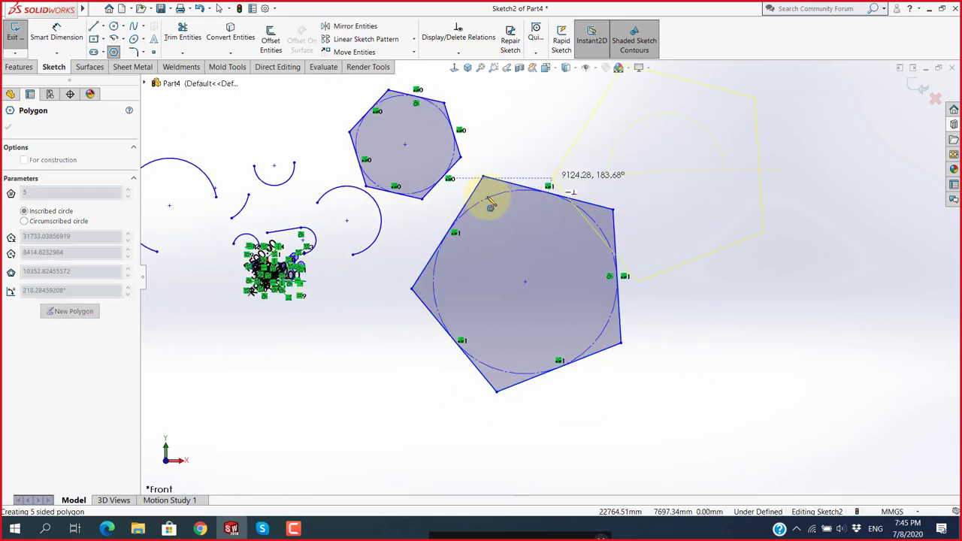
pyautogui.scroll(1, 642, 194)
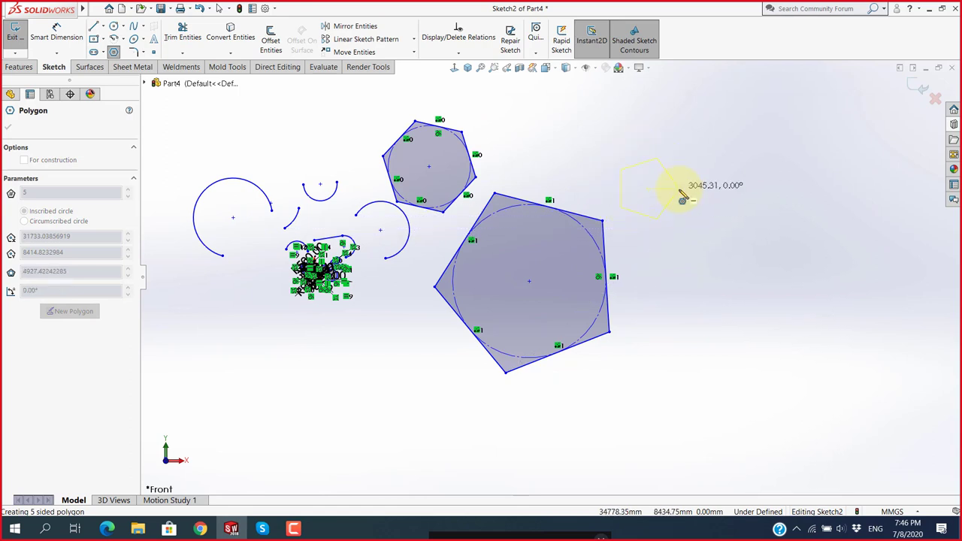
pyautogui.click(679, 233)
pyautogui.scroll(-2, 683, 214)
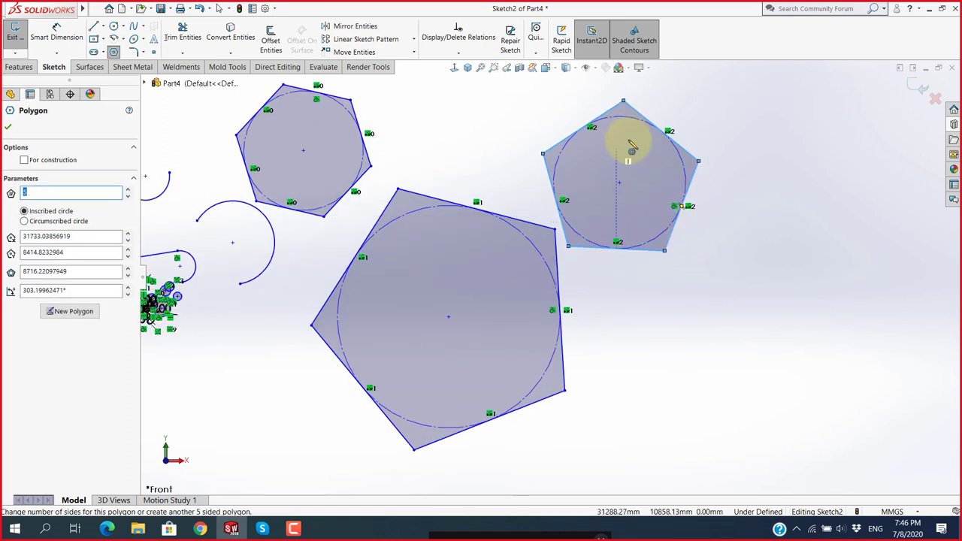
# Give the new polygon 8 sides and close the Polygon tool.
pyautogui.write('8')
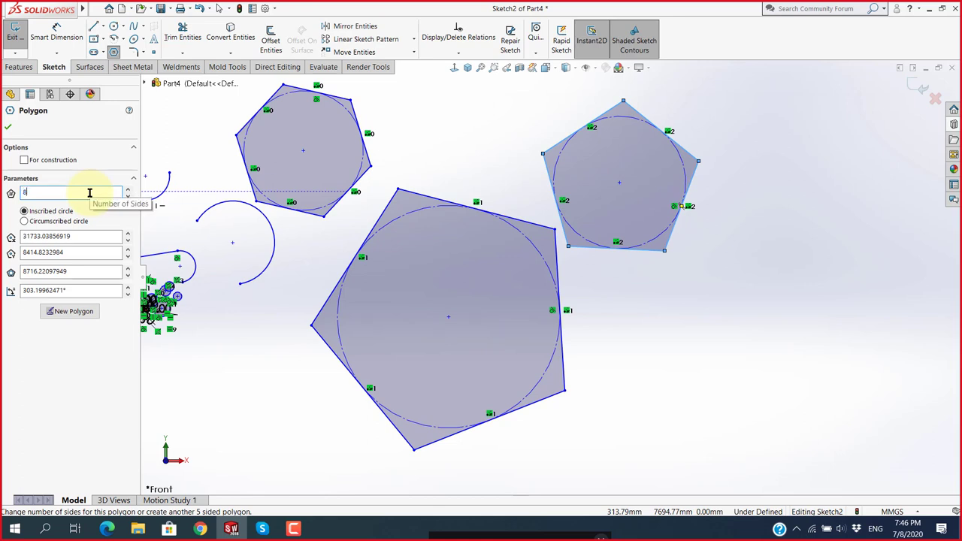
pyautogui.scroll(2, 631, 131)
pyautogui.scroll(1, 644, 125)
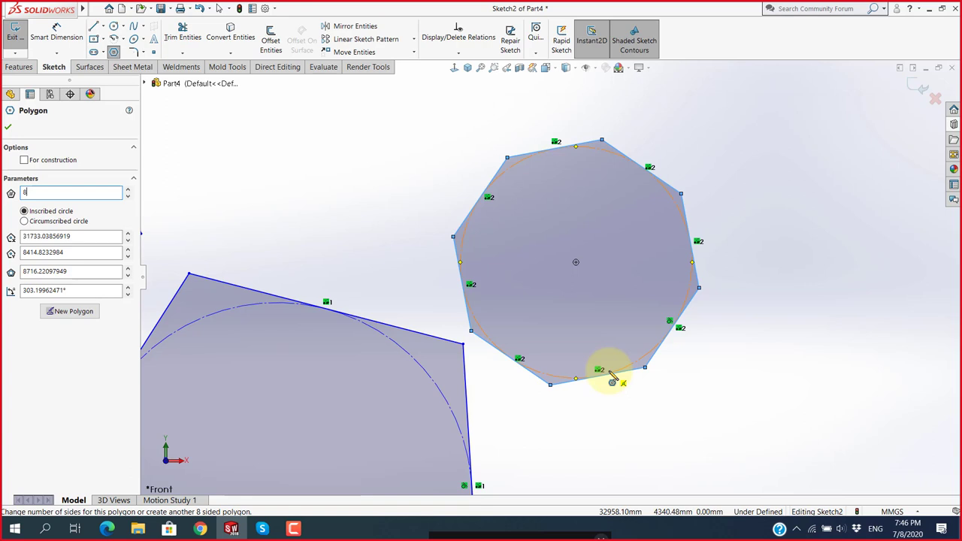
pyautogui.click(8, 129)
# Preview the Pol - 002, 003 and 004 drawings, then open Pol - 001 in Photos.
pyautogui.scroll(3, 524, 336)
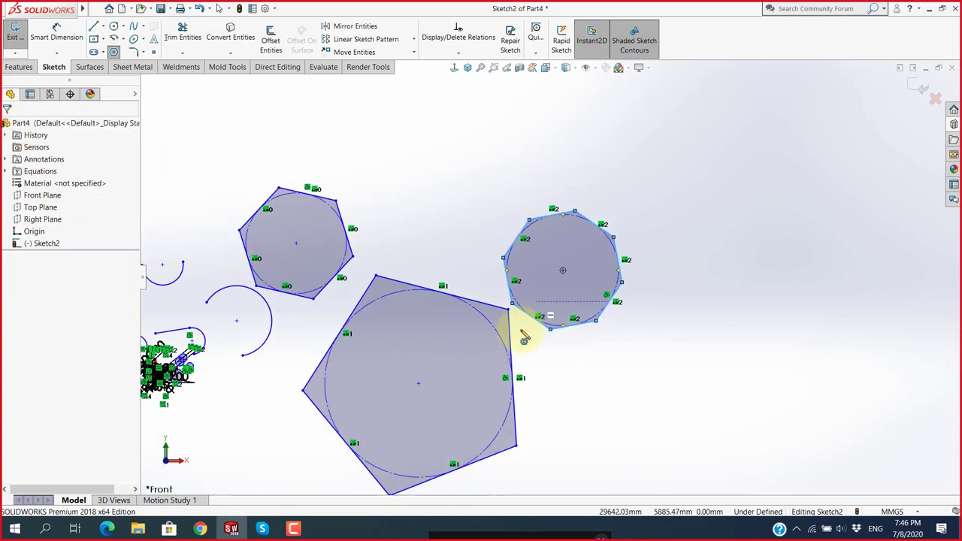
pyautogui.scroll(2, 525, 335)
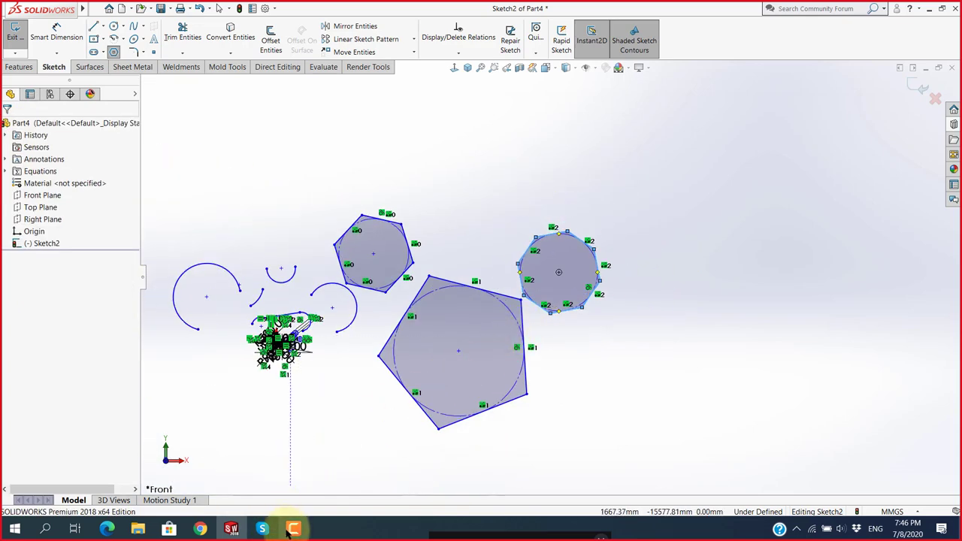
pyautogui.hotkey('alt', 'Tab')
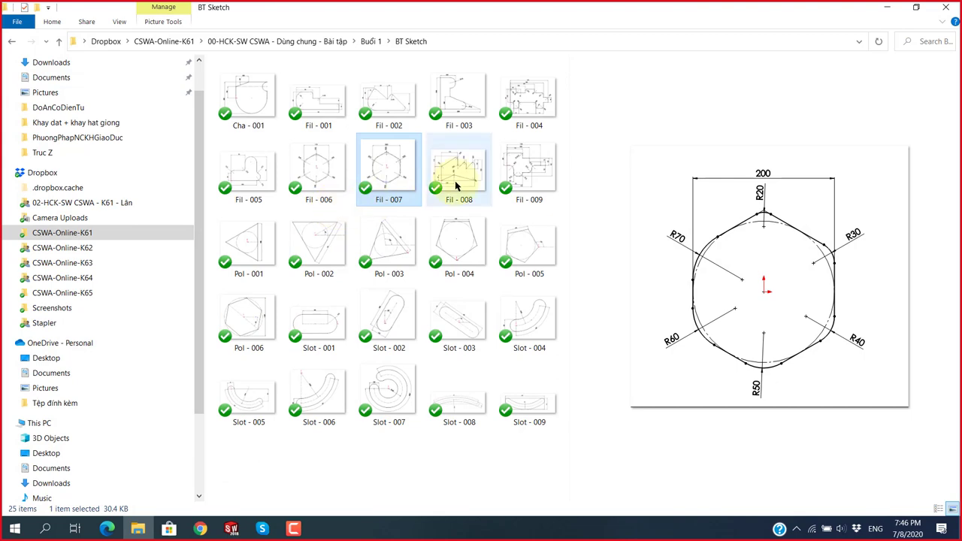
pyautogui.click(315, 245)
pyautogui.click(401, 247)
pyautogui.click(467, 244)
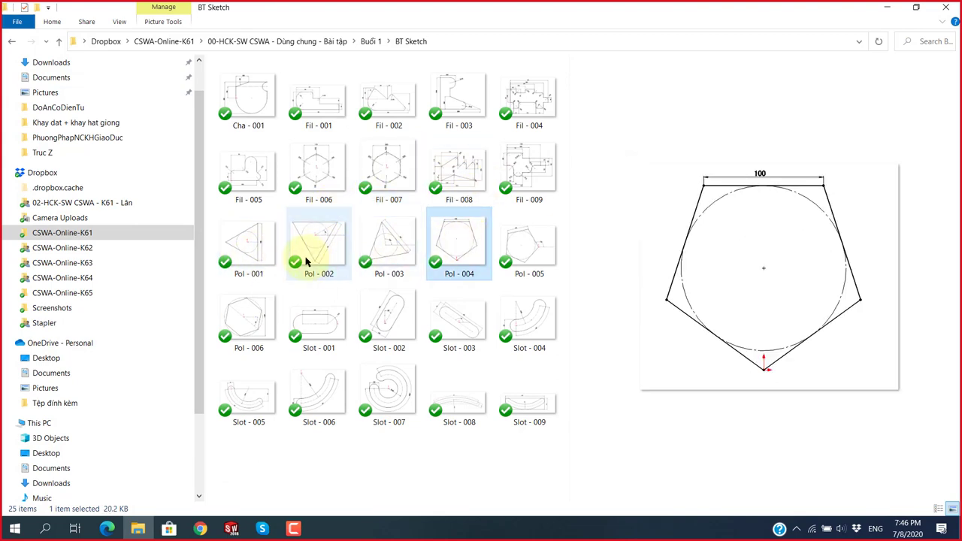
pyautogui.doubleClick(251, 253)
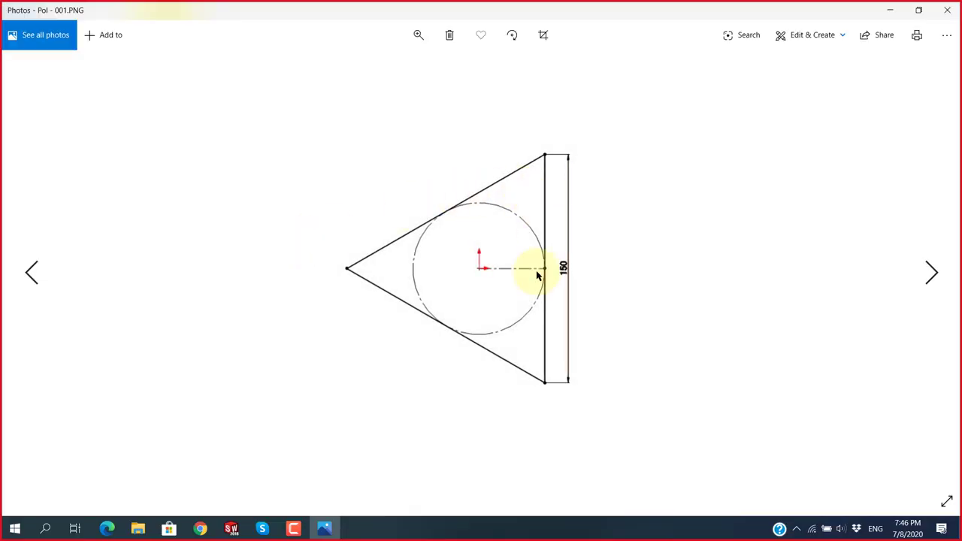
# Step through the polygon drawings to Slot - 001, then back to Pol - 001.
pyautogui.press('Right')
pyautogui.press('Right')
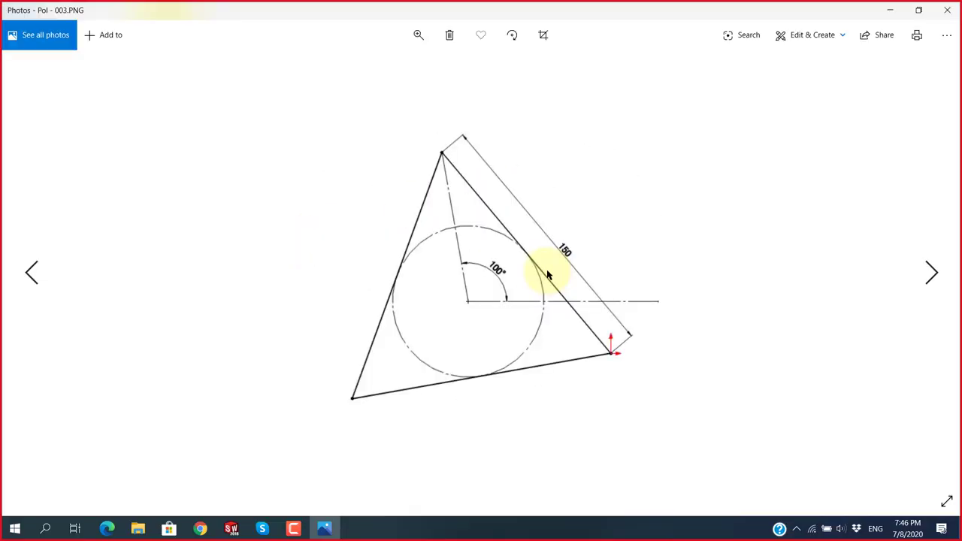
pyautogui.press('Right')
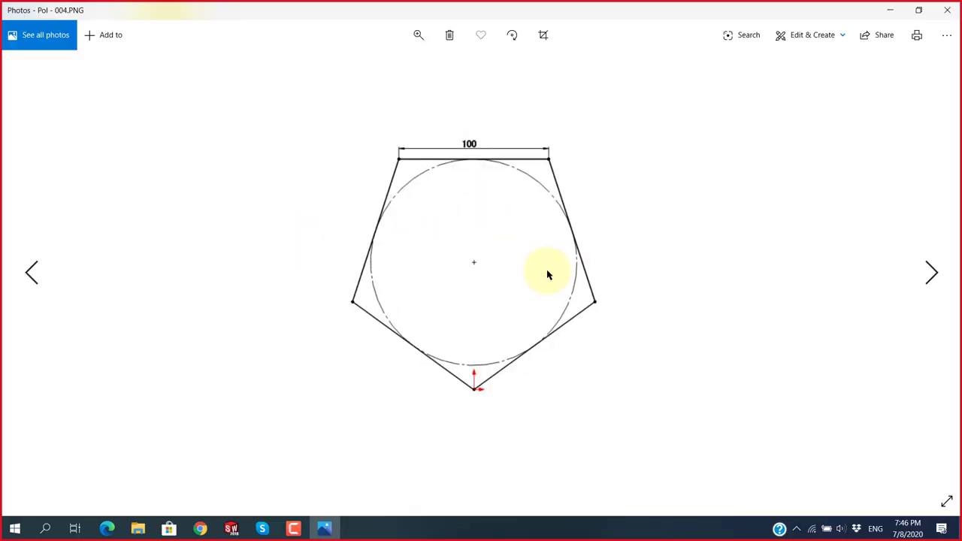
pyautogui.press('Right')
pyautogui.press('Right')
pyautogui.press('Right')
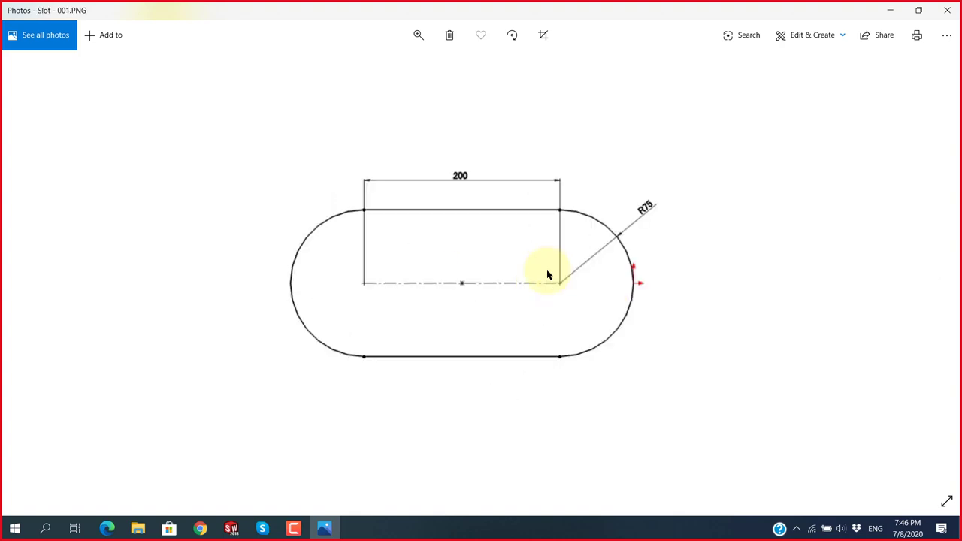
pyautogui.press('Right')
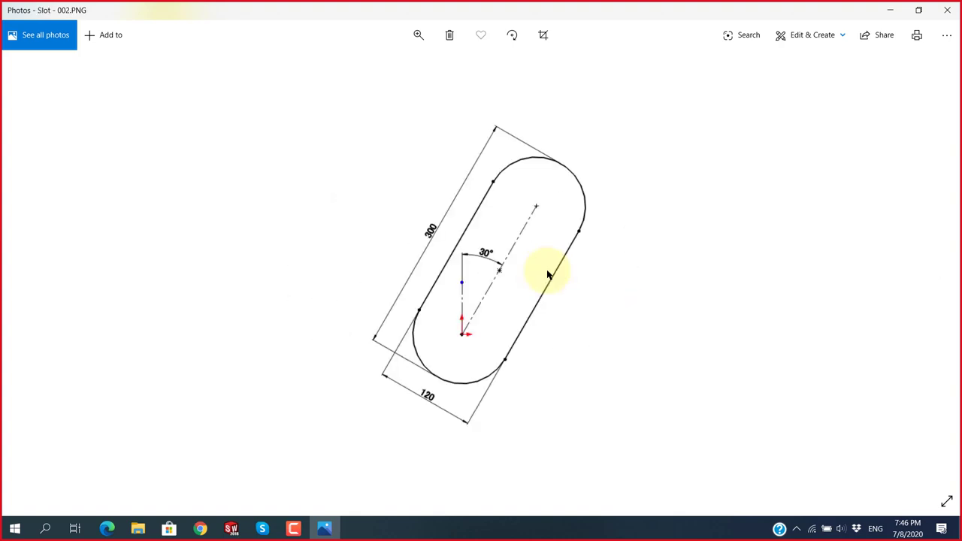
pyautogui.press('Left')
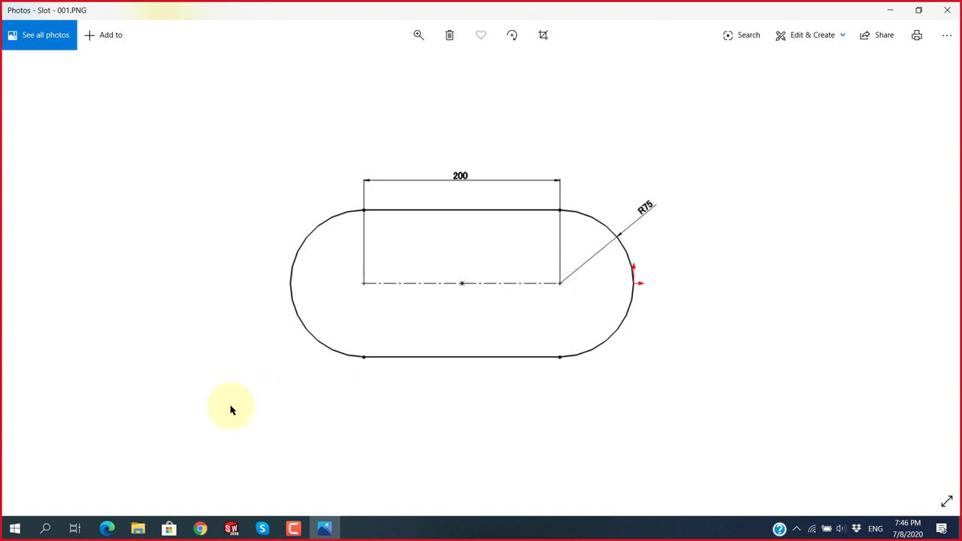
pyautogui.press('Left')
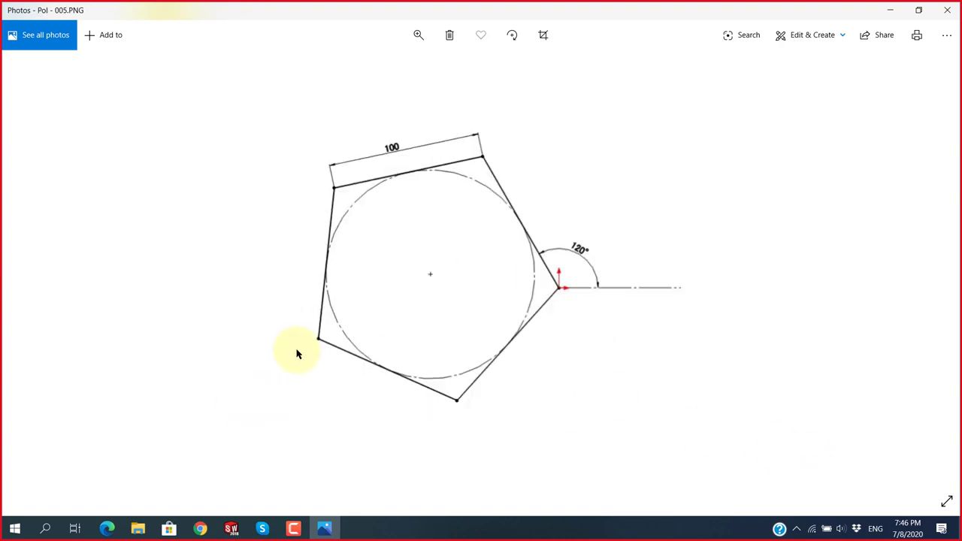
pyautogui.press('Left')
pyautogui.press('Left')
pyautogui.press('Left')
pyautogui.press('Left')
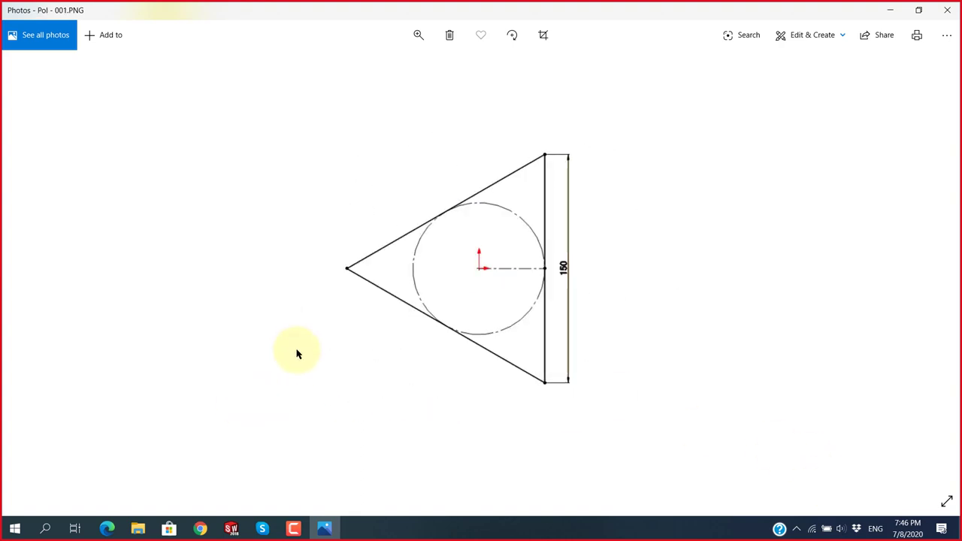
pyautogui.press('Left')
pyautogui.press('Right')
# Exit the unfinished polygon sketch, discarding its changes.
pyautogui.click(231, 528)
pyautogui.scroll(2, 451, 382)
pyautogui.scroll(3, 409, 293)
pyautogui.scroll(-5, 391, 289)
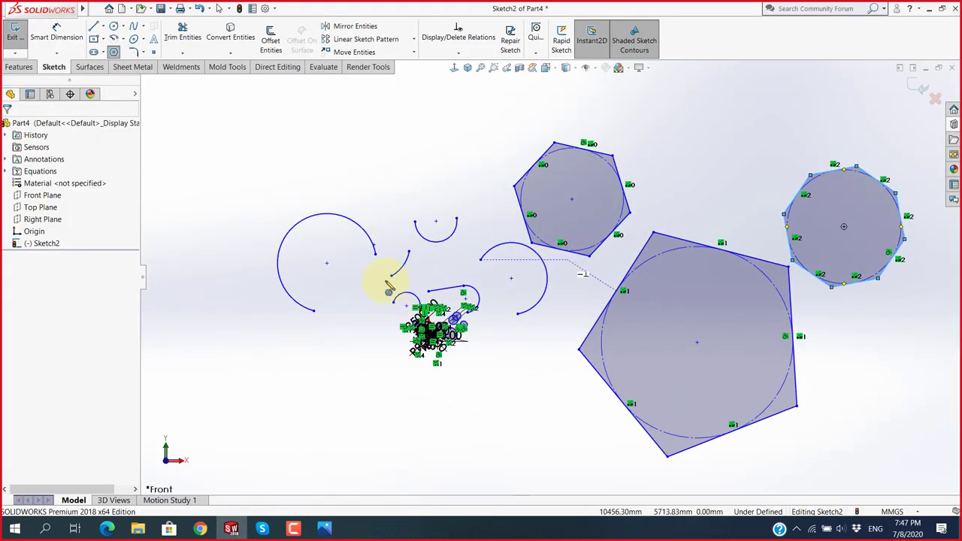
pyautogui.click(935, 99)
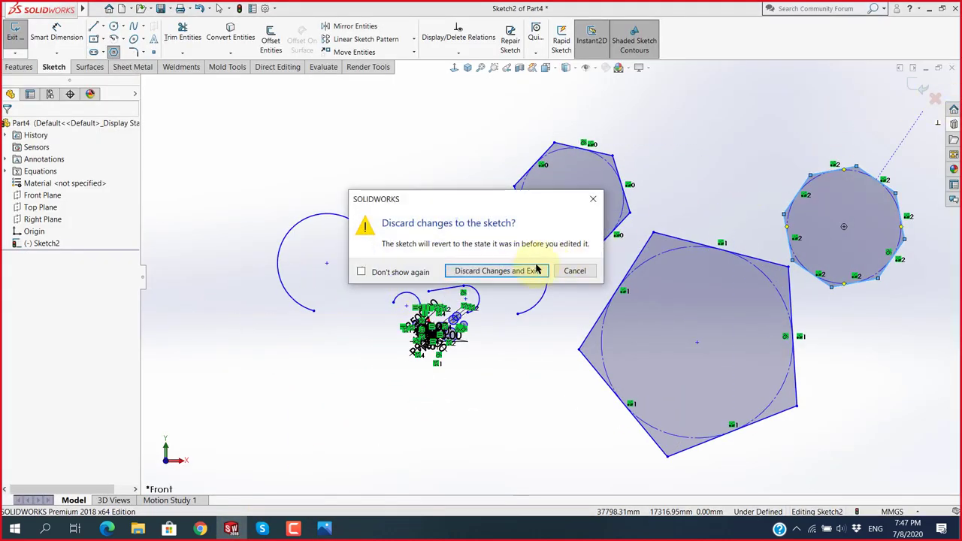
pyautogui.click(530, 270)
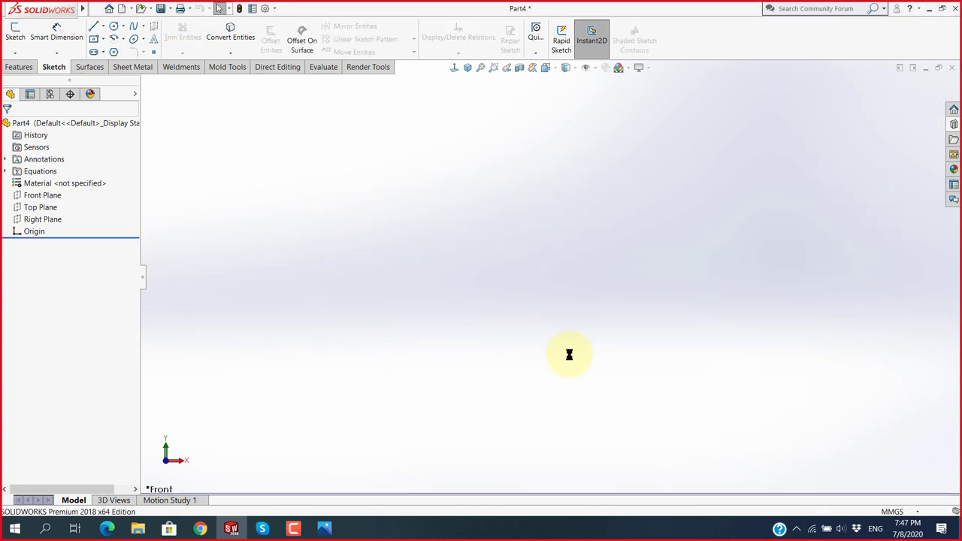
# Start a Top Plane sketch and draw a 3-sided polygon centred on the origin.
pyautogui.click(39, 208)
pyautogui.click(48, 195)
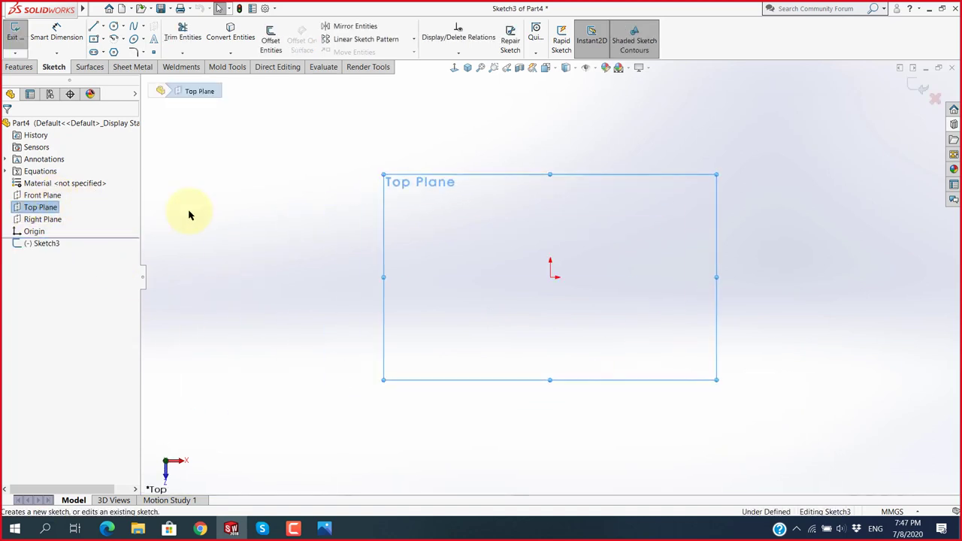
pyautogui.click(114, 53)
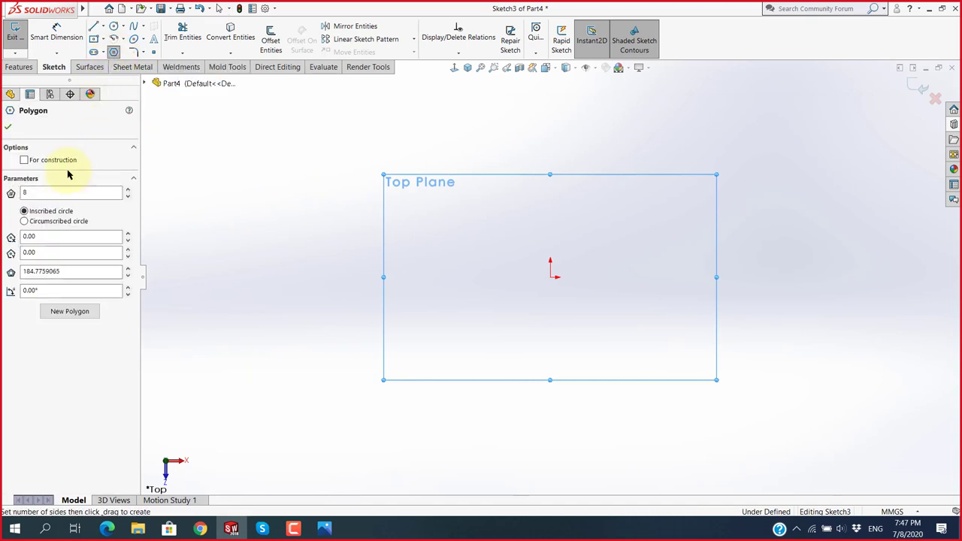
pyautogui.doubleClick(66, 191)
pyautogui.write('3')
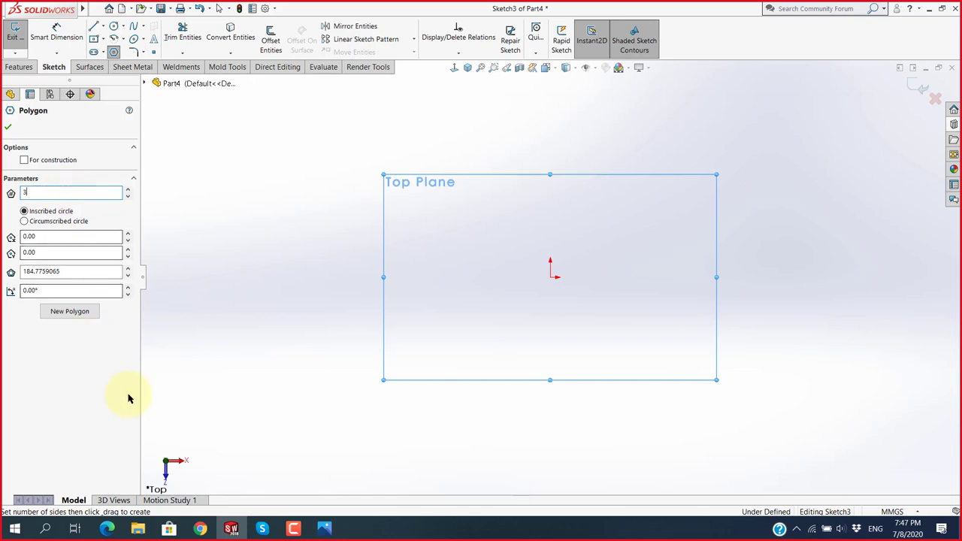
pyautogui.click(552, 278)
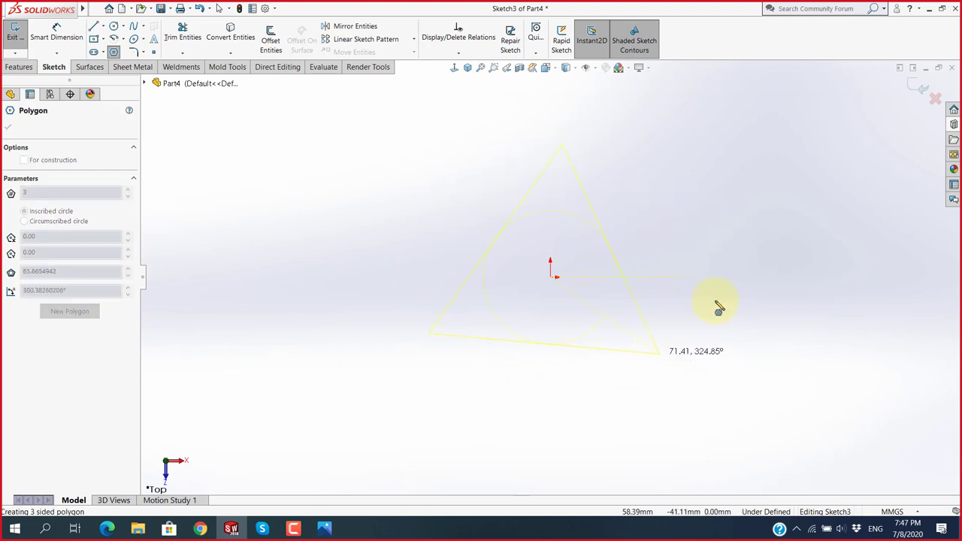
pyautogui.click(672, 251)
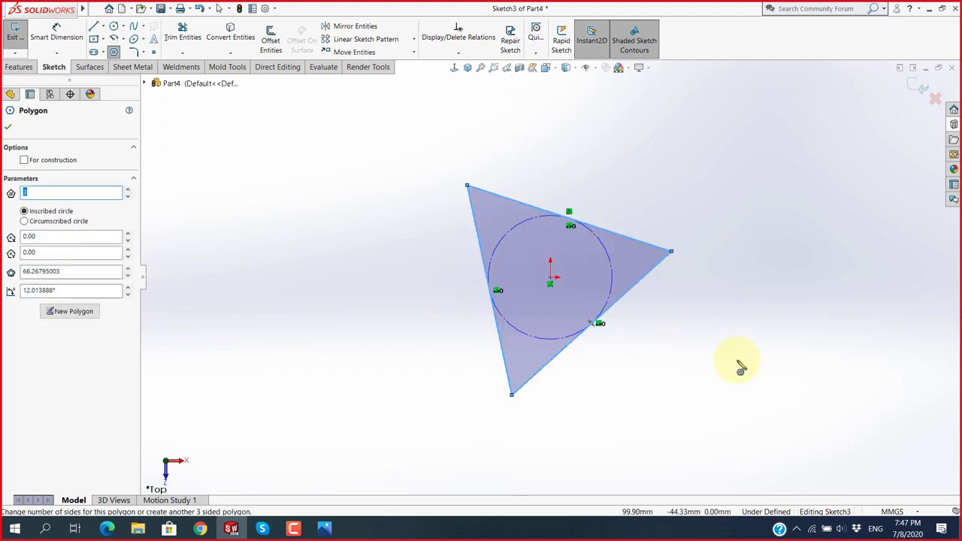
pyautogui.press('Escape')
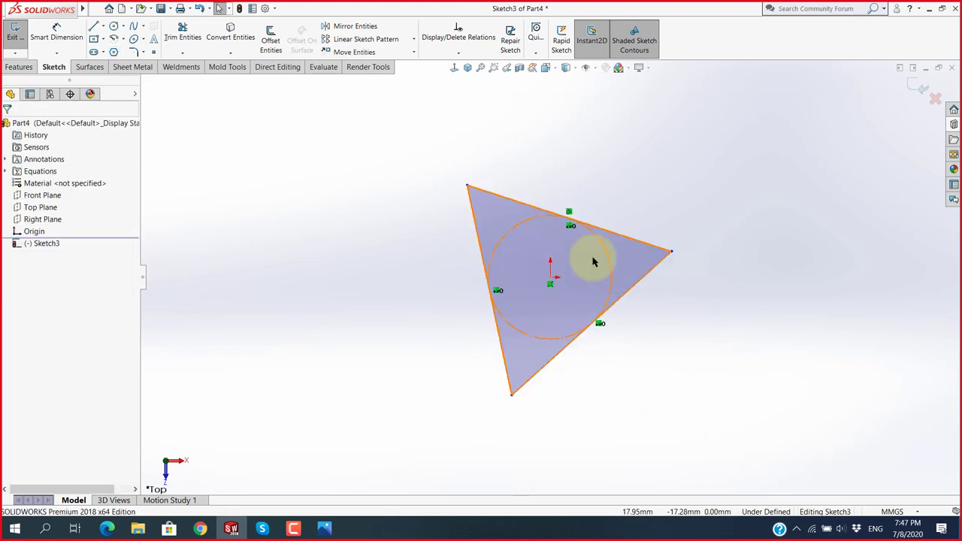
pyautogui.scroll(-3, 593, 260)
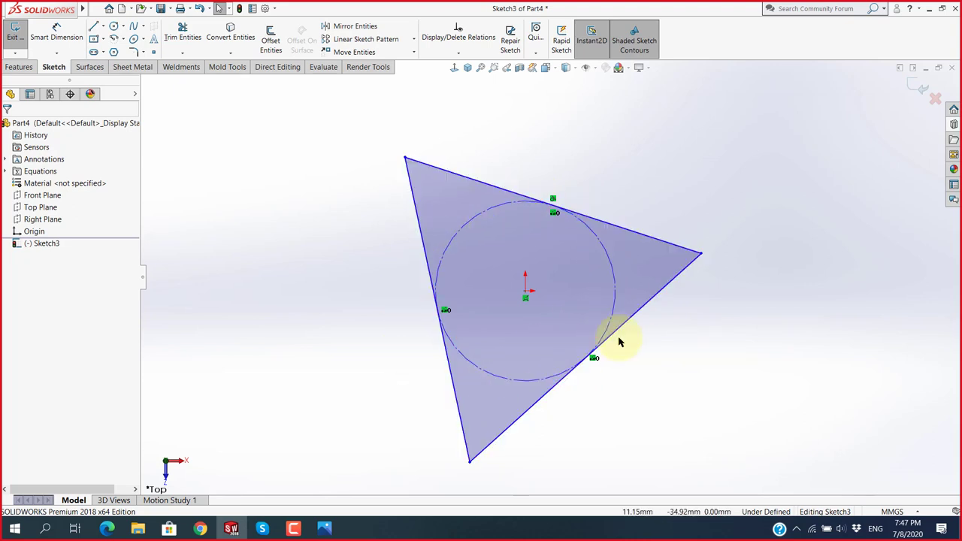
pyautogui.click(317, 528)
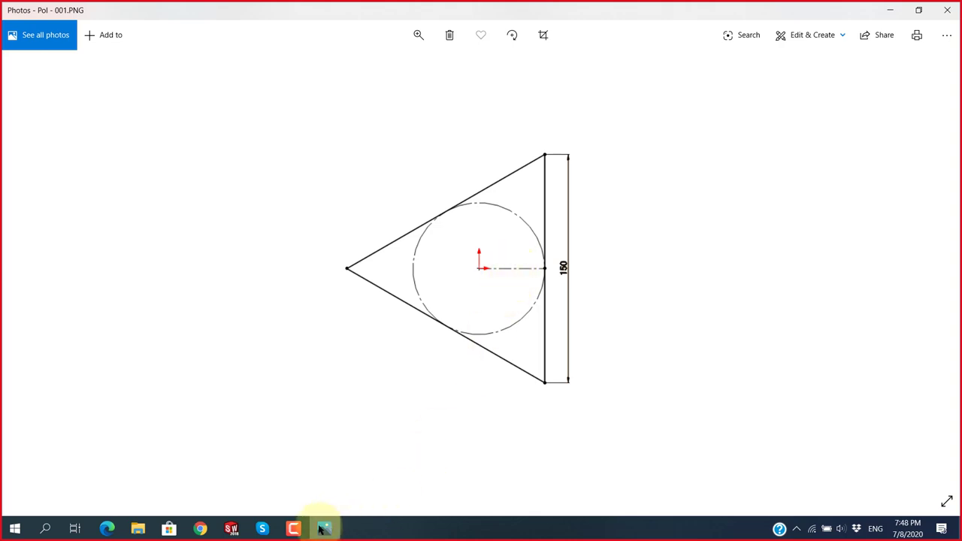
# Draw a construction centerline from the origin to the triangle's top tangent point.
pyautogui.click(231, 528)
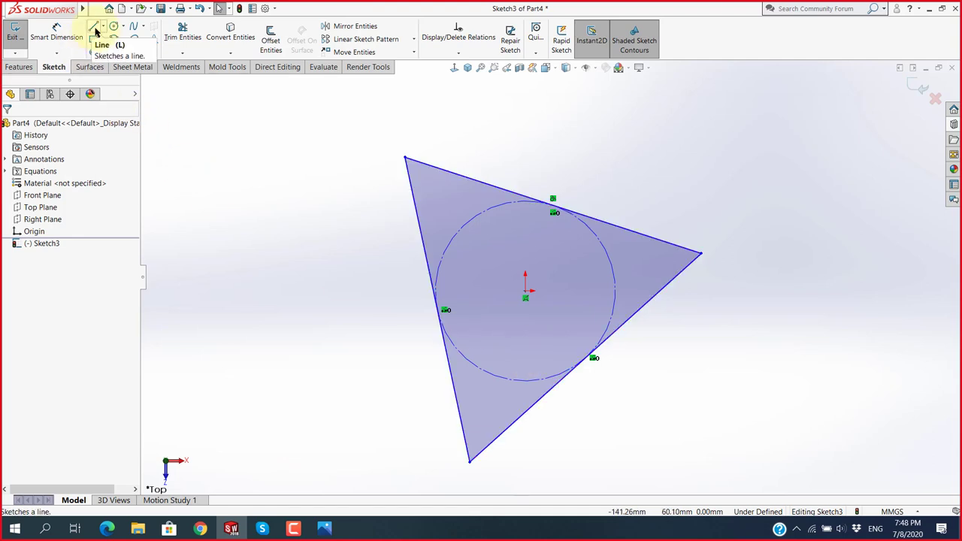
pyautogui.click(104, 28)
pyautogui.click(113, 49)
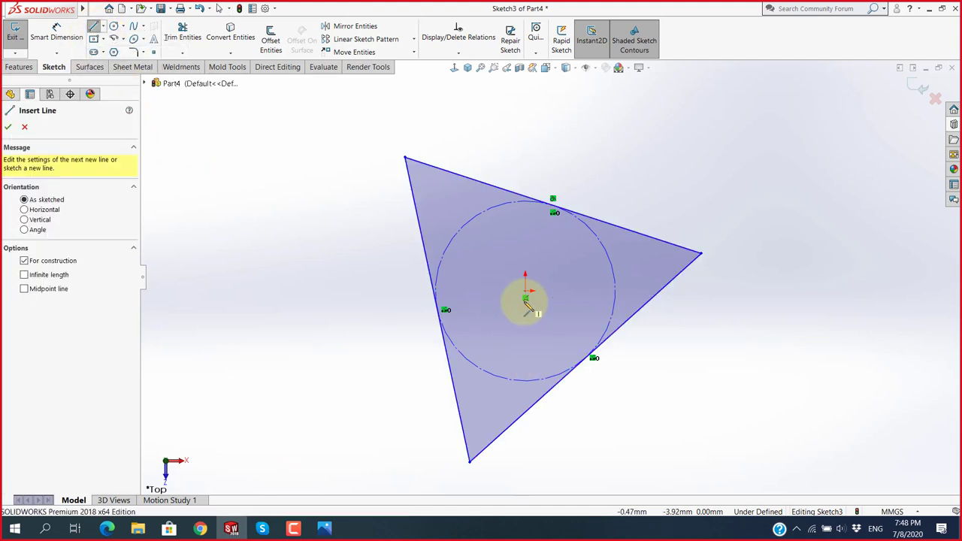
pyautogui.click(526, 296)
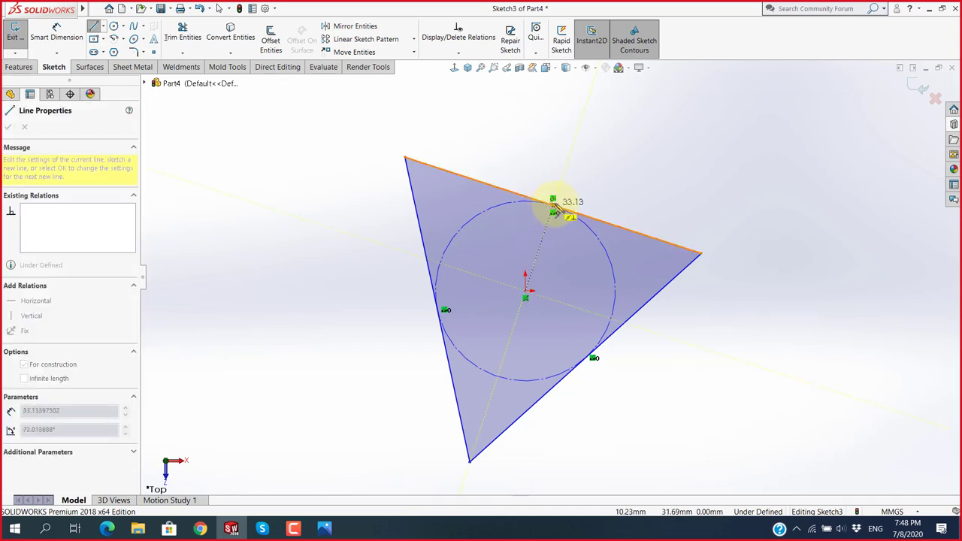
pyautogui.scroll(-2, 560, 209)
pyautogui.scroll(-2, 559, 211)
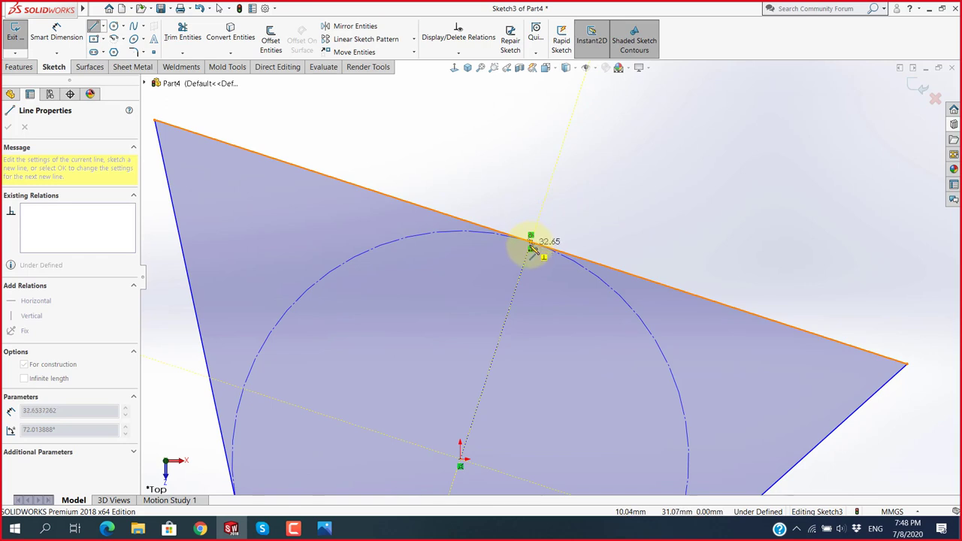
pyautogui.click(530, 242)
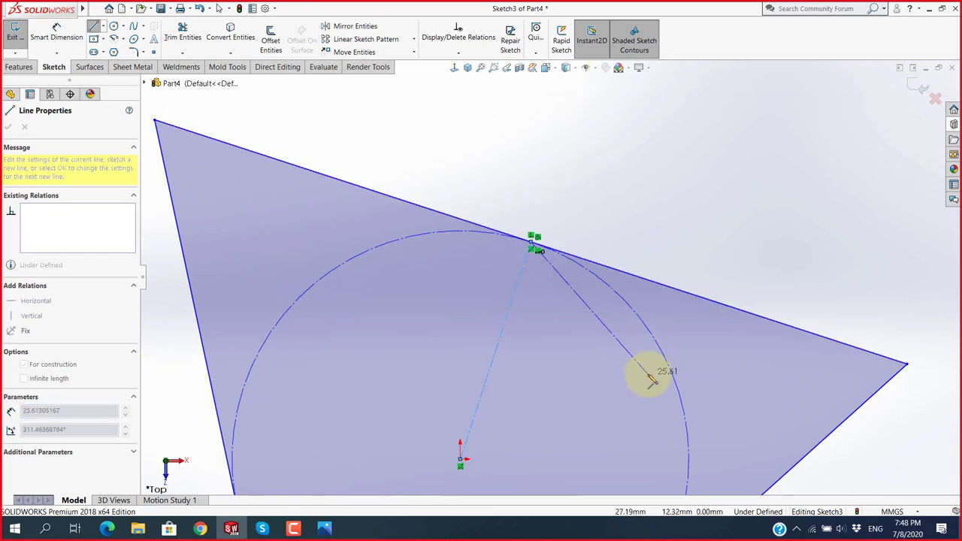
pyautogui.press('Escape')
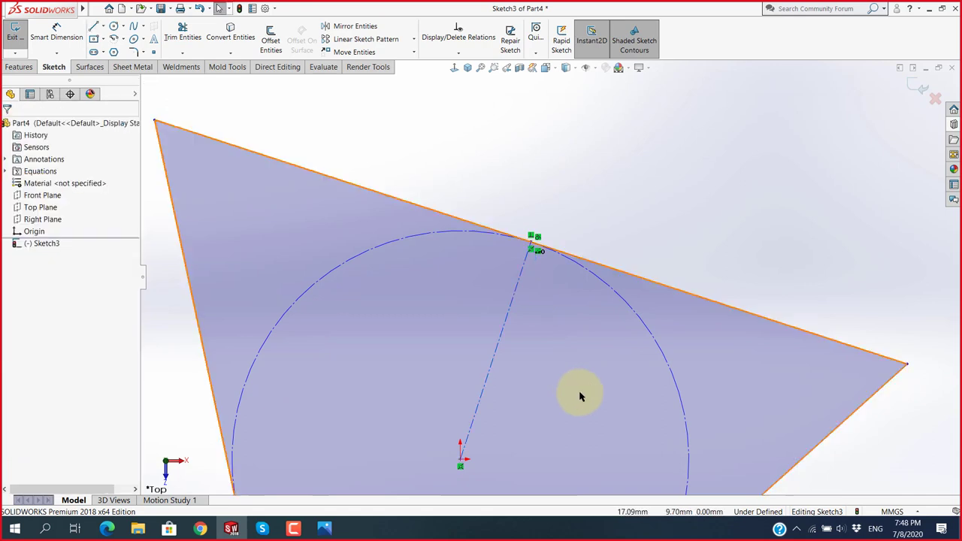
pyautogui.scroll(3, 583, 394)
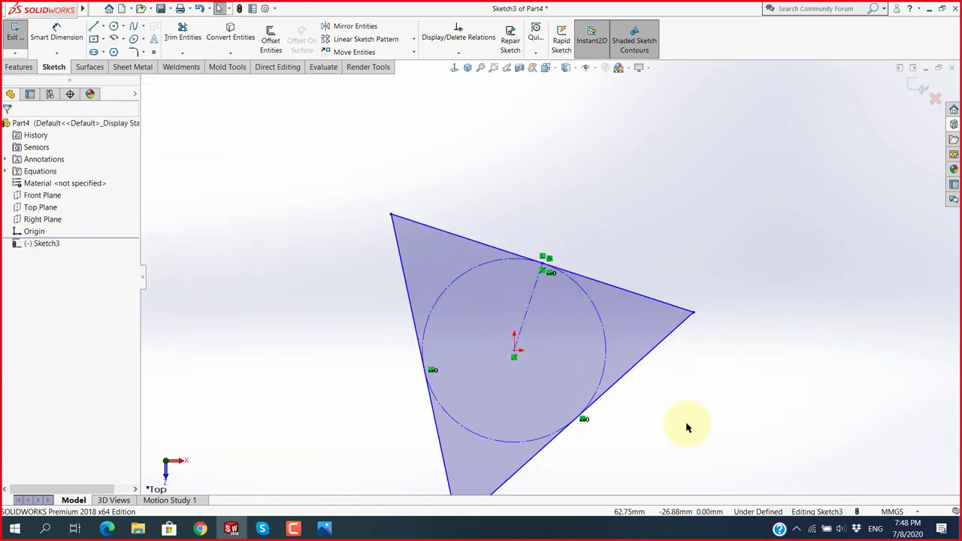
# Make the centerline horizontal, then bring up the Pol - 001 reference image.
pyautogui.click(531, 306)
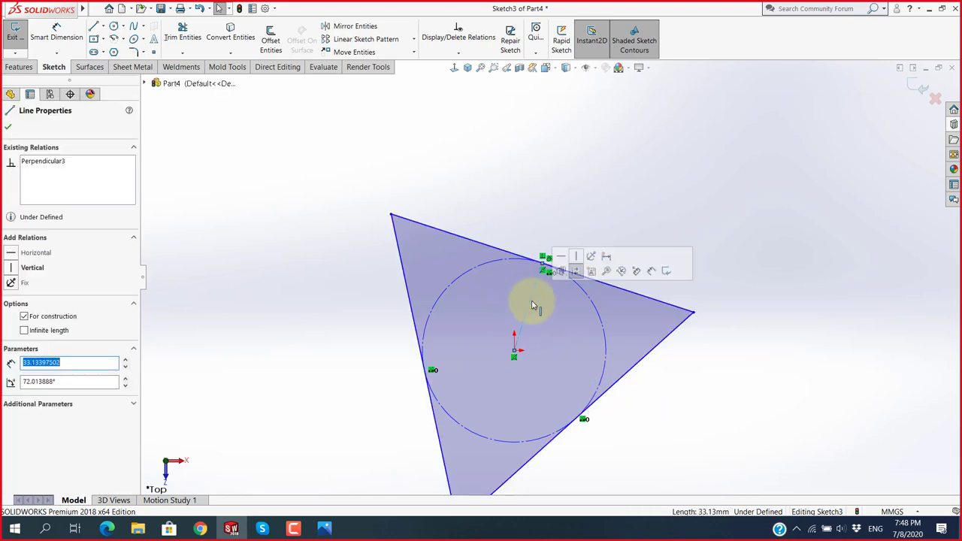
pyautogui.click(562, 260)
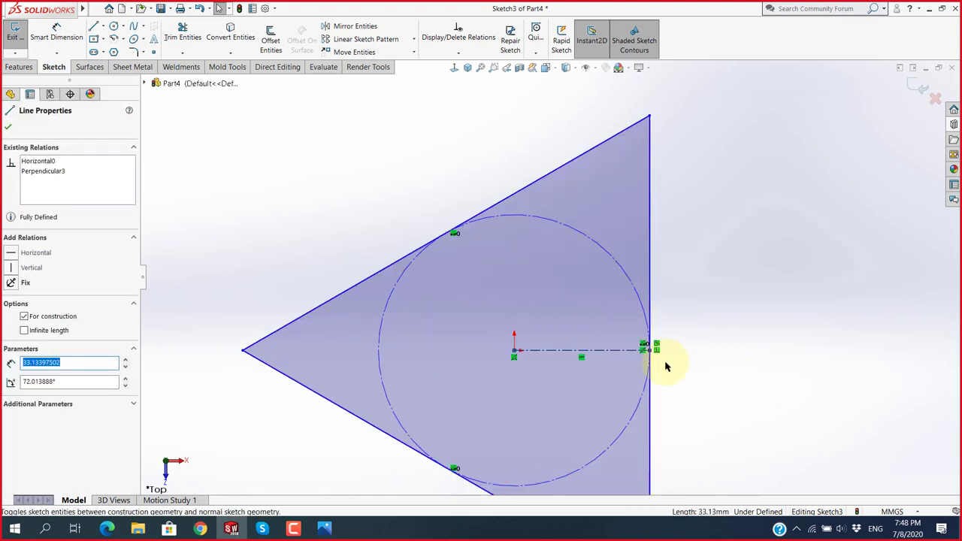
pyautogui.scroll(-2, 552, 379)
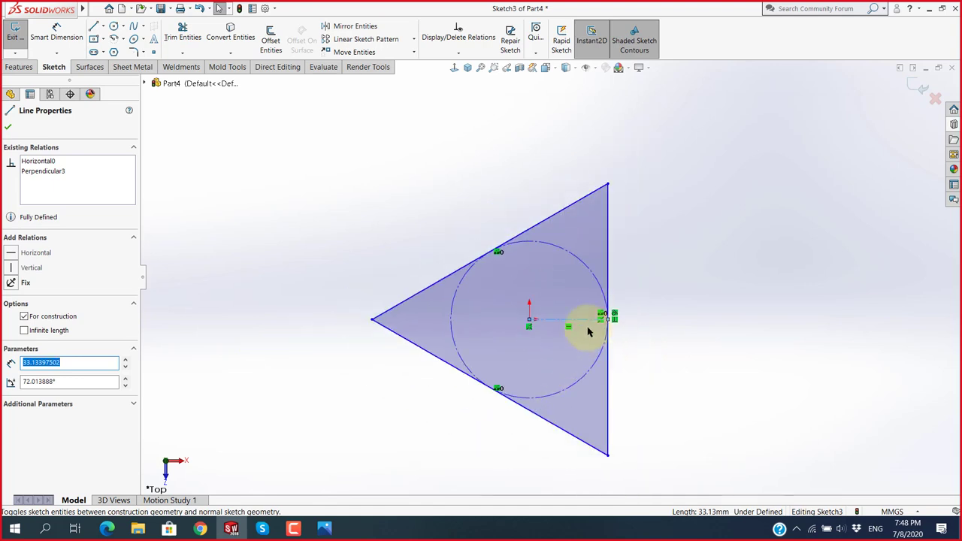
pyautogui.scroll(1, 589, 329)
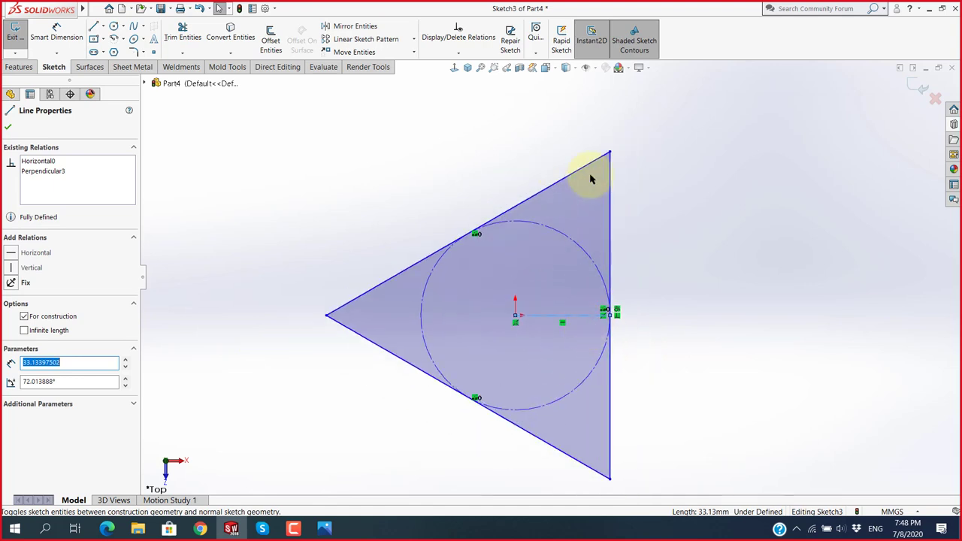
pyautogui.click(324, 529)
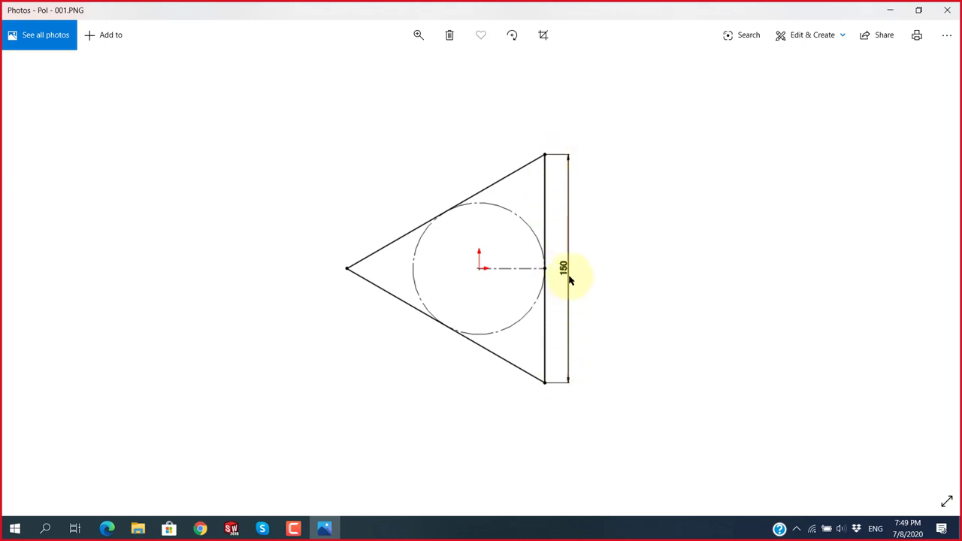
pyautogui.click(570, 279)
pyautogui.click(570, 278)
# Smart-dimension the triangle's vertical right edge to 150.
pyautogui.click(314, 528)
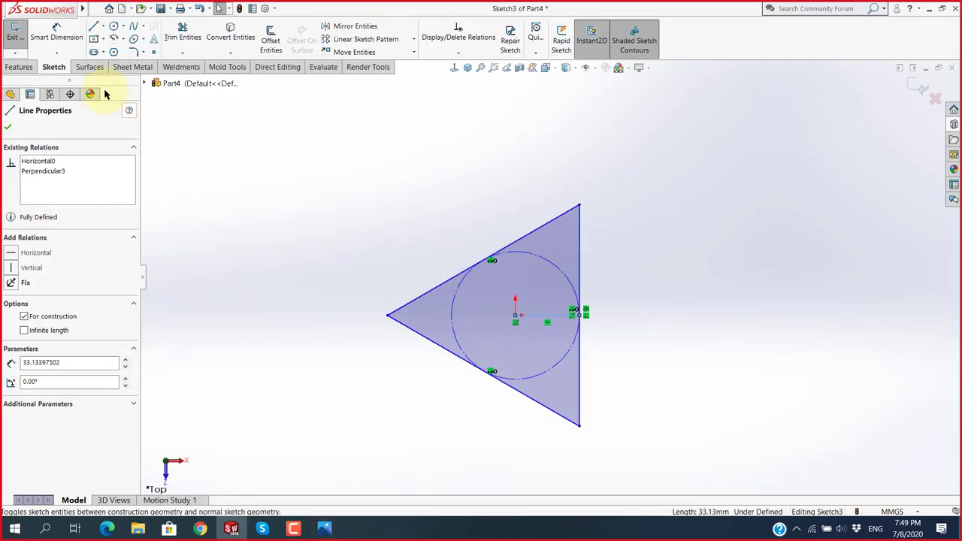
pyautogui.click(68, 39)
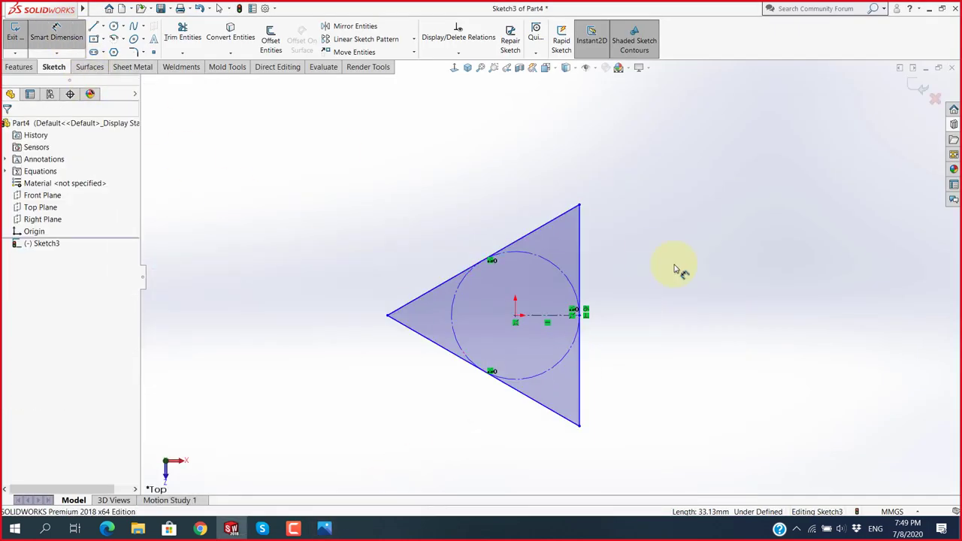
pyautogui.click(579, 262)
pyautogui.click(628, 295)
pyautogui.write('150')
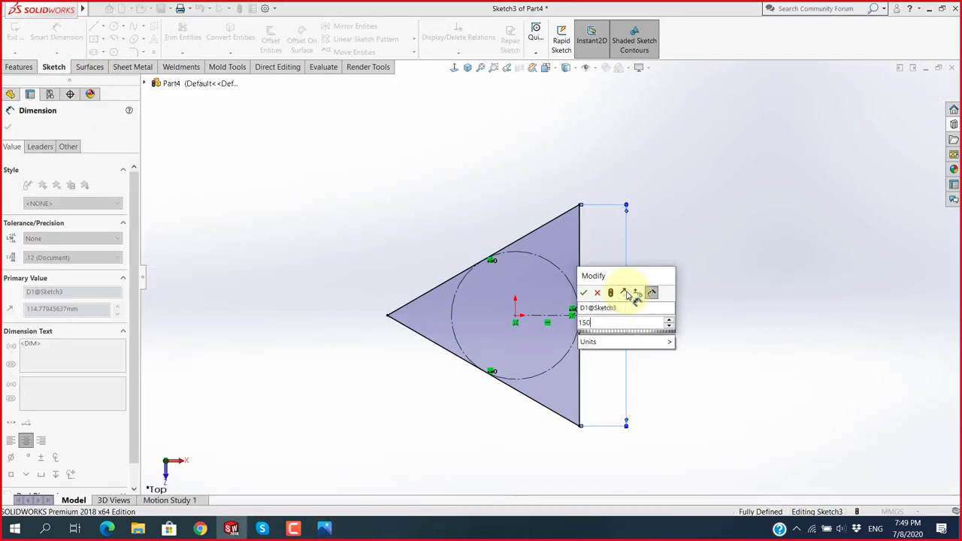
pyautogui.press('Return')
pyautogui.click(704, 285)
pyautogui.scroll(2, 676, 316)
pyautogui.scroll(-2, 564, 281)
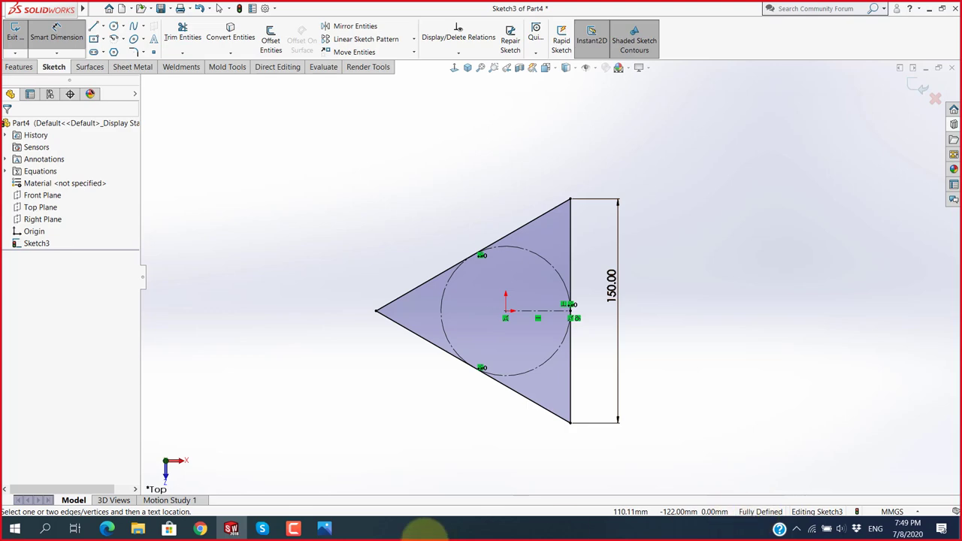
# Page through reference drawings Pol - 002 to Pol - 006 in Photos.
pyautogui.click(324, 527)
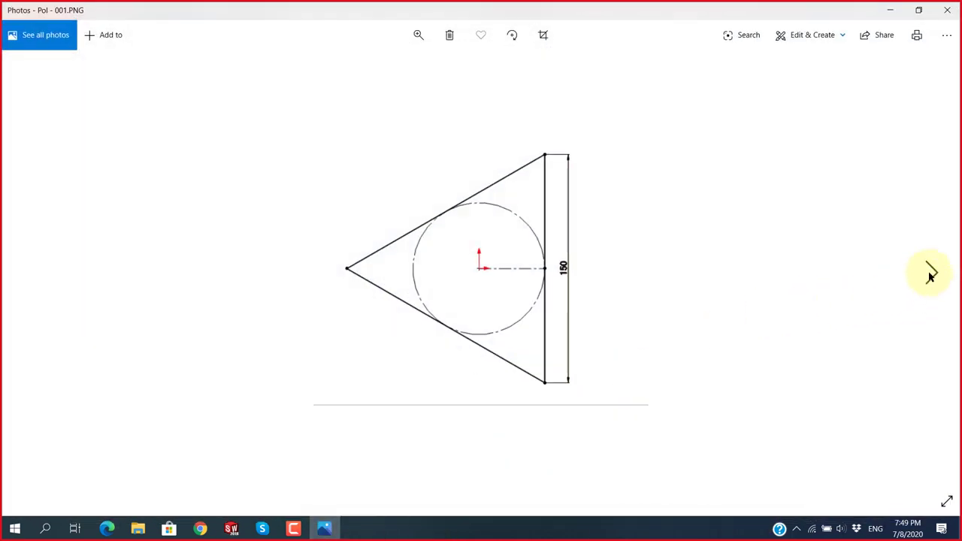
pyautogui.click(930, 273)
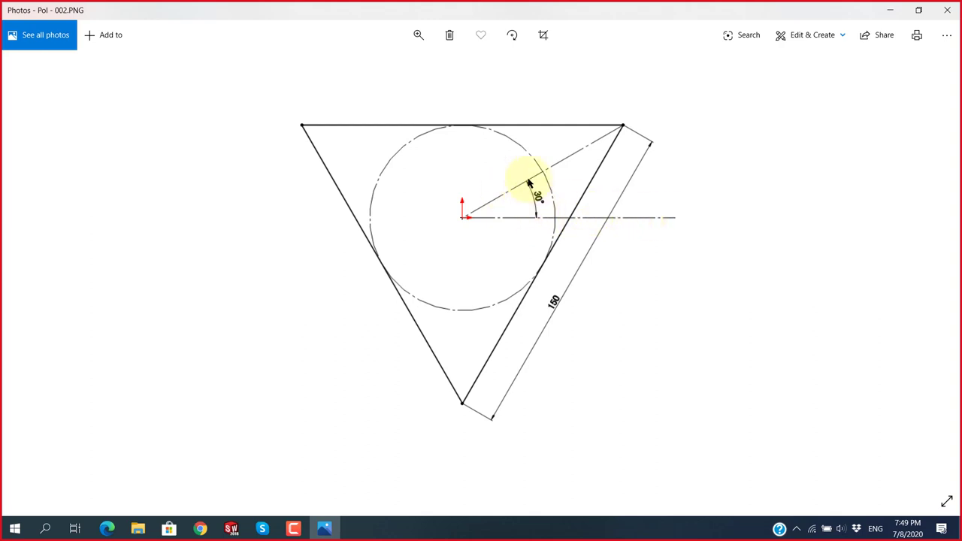
pyautogui.press('Right')
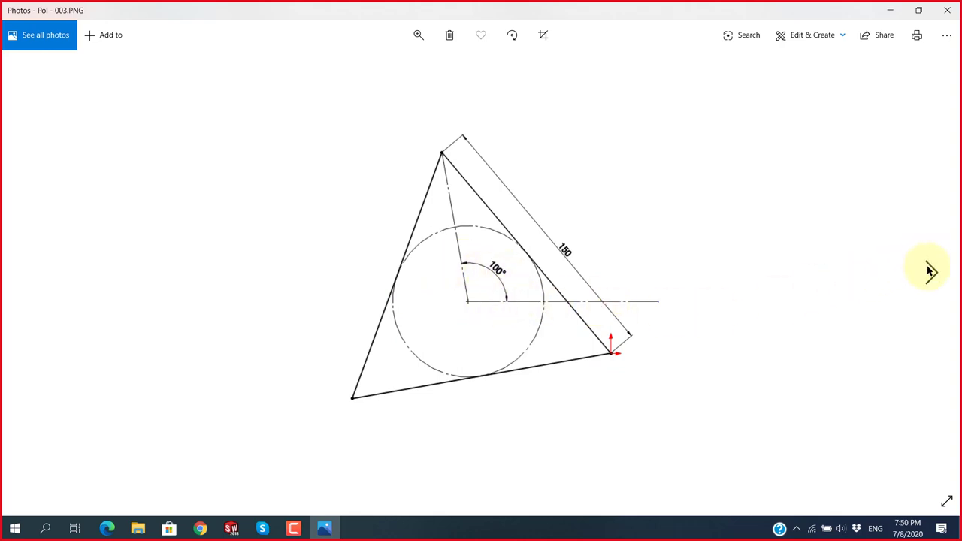
pyautogui.click(930, 270)
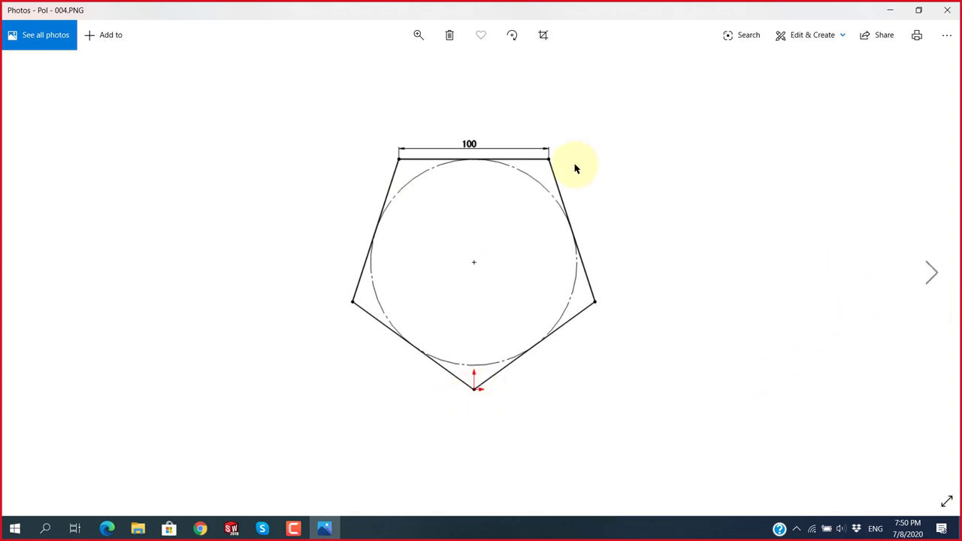
pyautogui.click(930, 271)
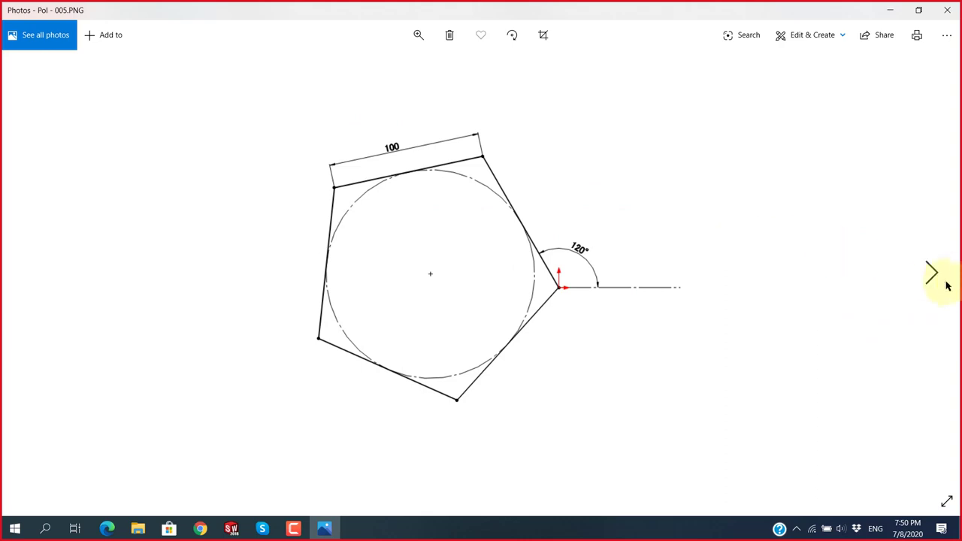
pyautogui.click(932, 274)
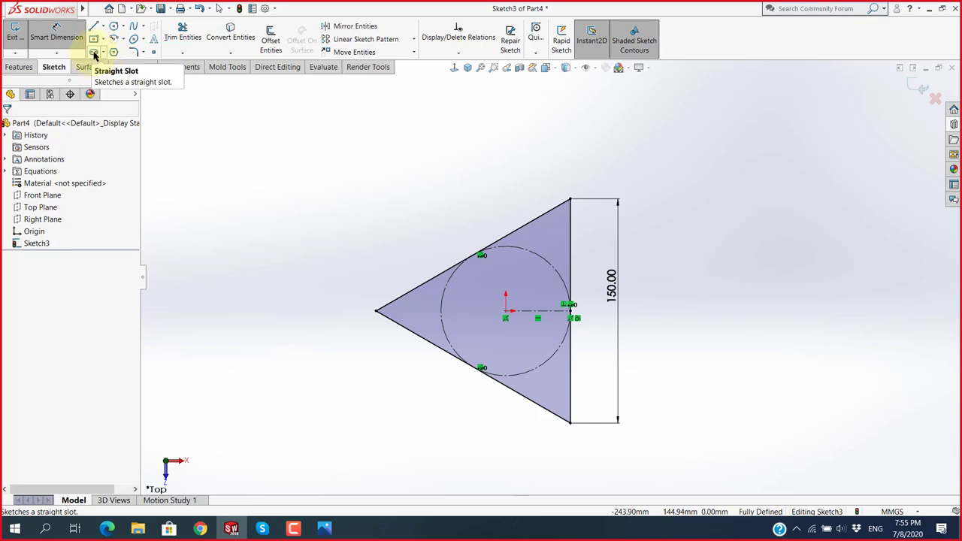
# Discard the triangle sketch and open a new sketch on the Right Plane.
pyautogui.click(935, 98)
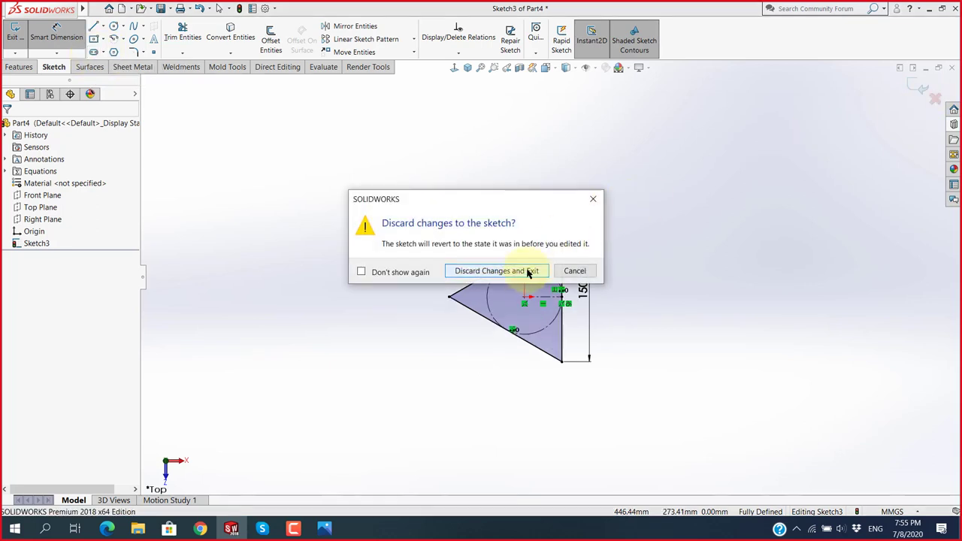
pyautogui.click(526, 271)
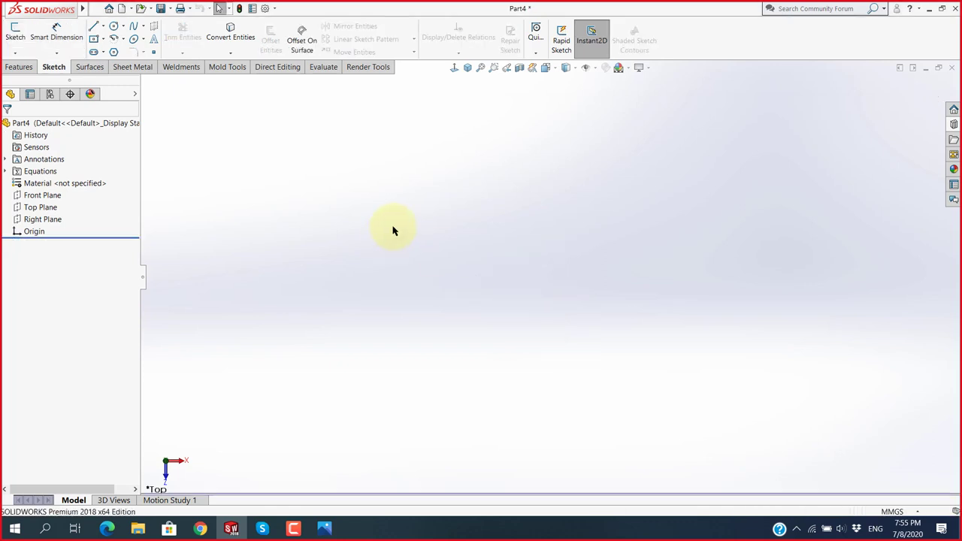
pyautogui.click(47, 219)
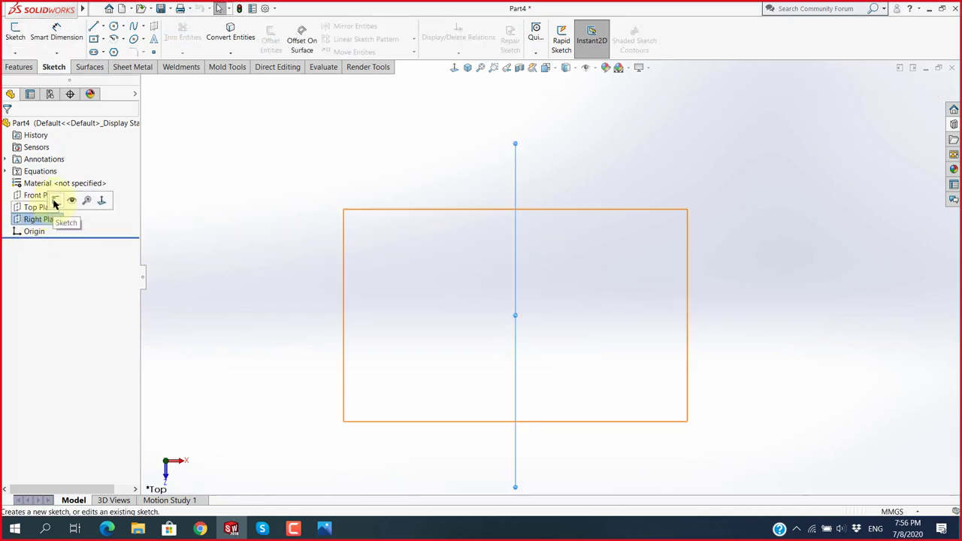
pyautogui.click(56, 200)
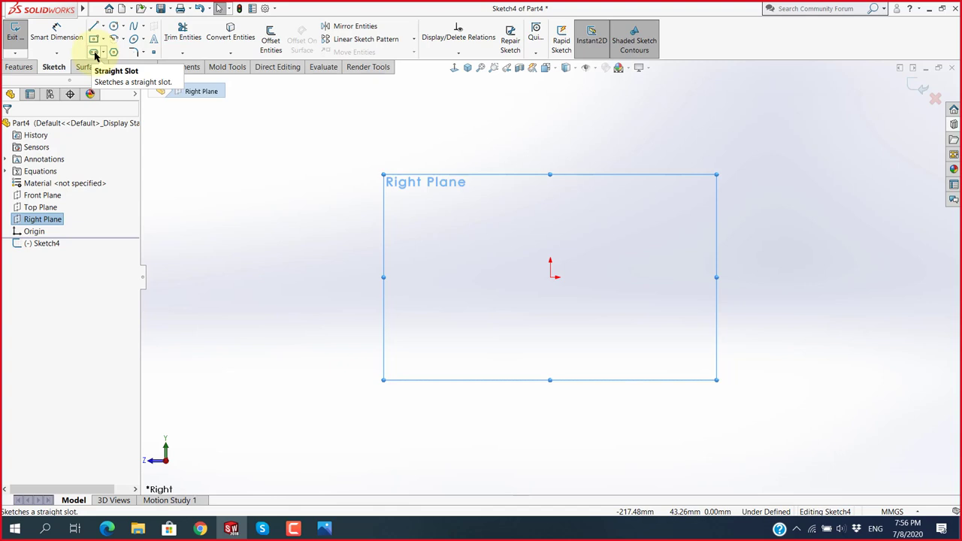
# Pick the Straight Slot tool and magnify the screen to inspect the Slot Types options.
pyautogui.click(94, 52)
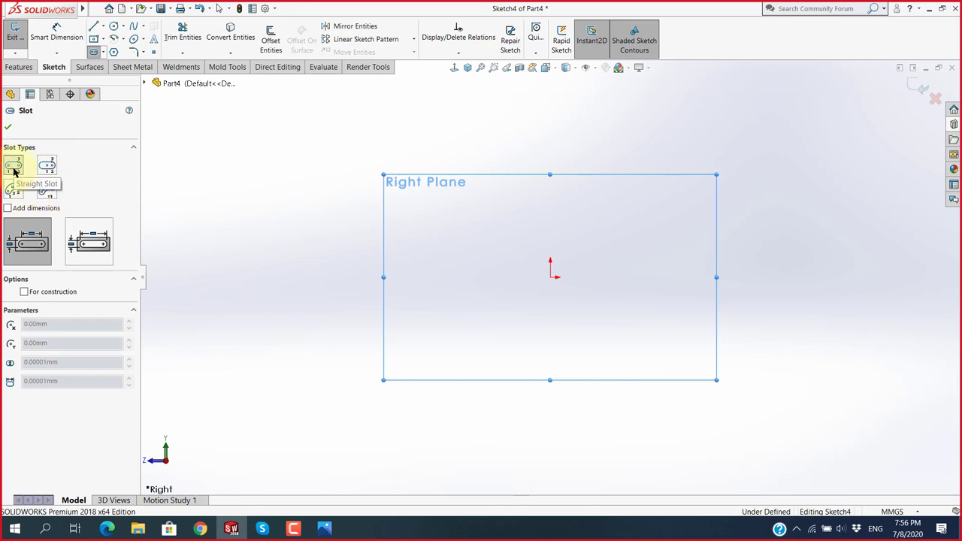
pyautogui.press('super+plus')
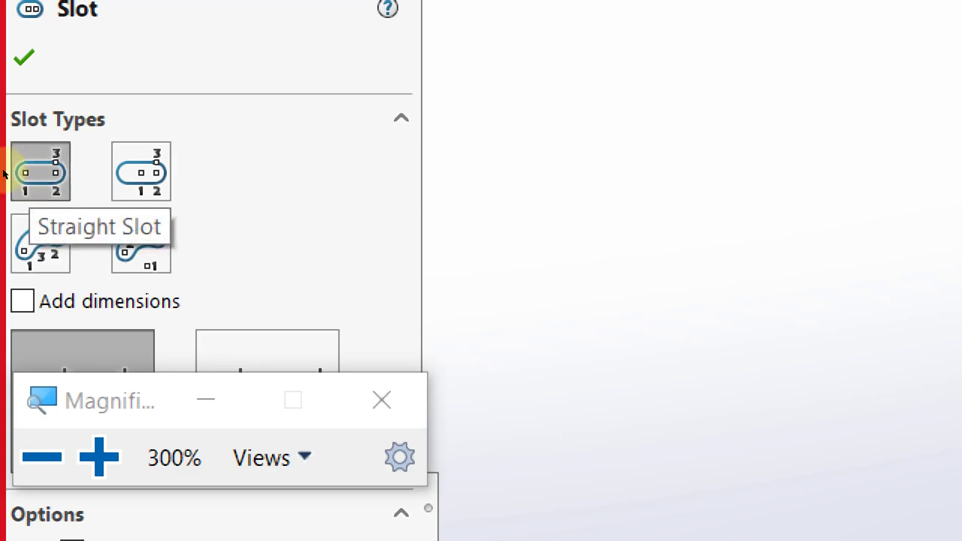
pyautogui.click(24, 169)
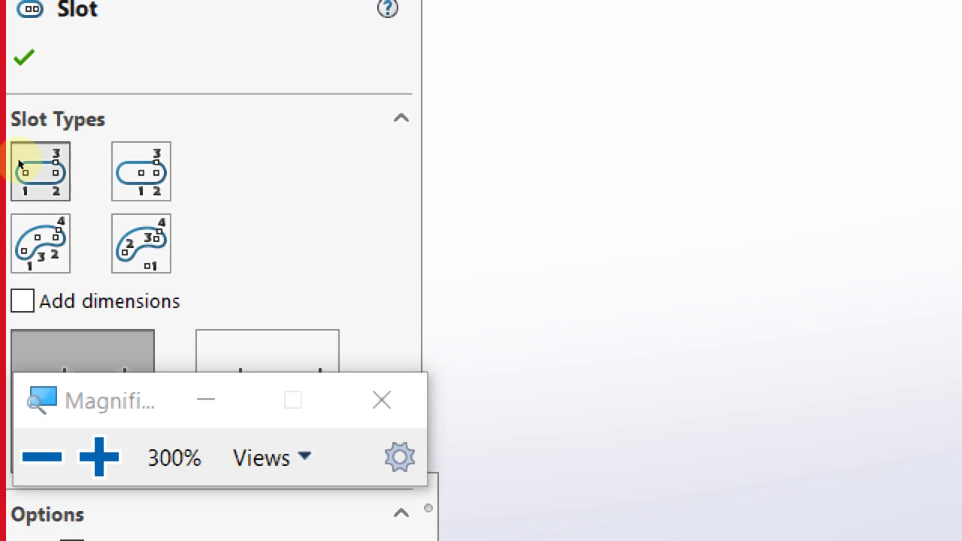
pyautogui.click(19, 165)
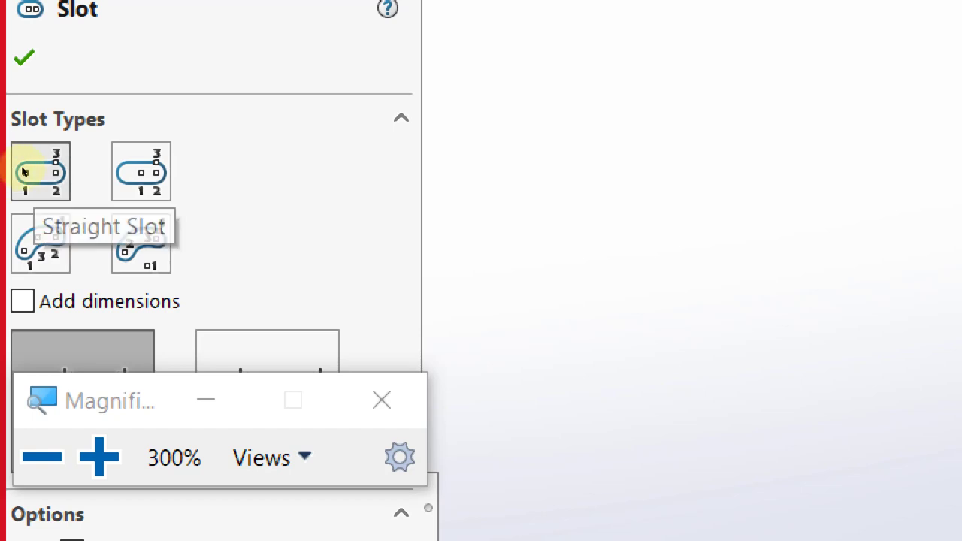
pyautogui.click(381, 400)
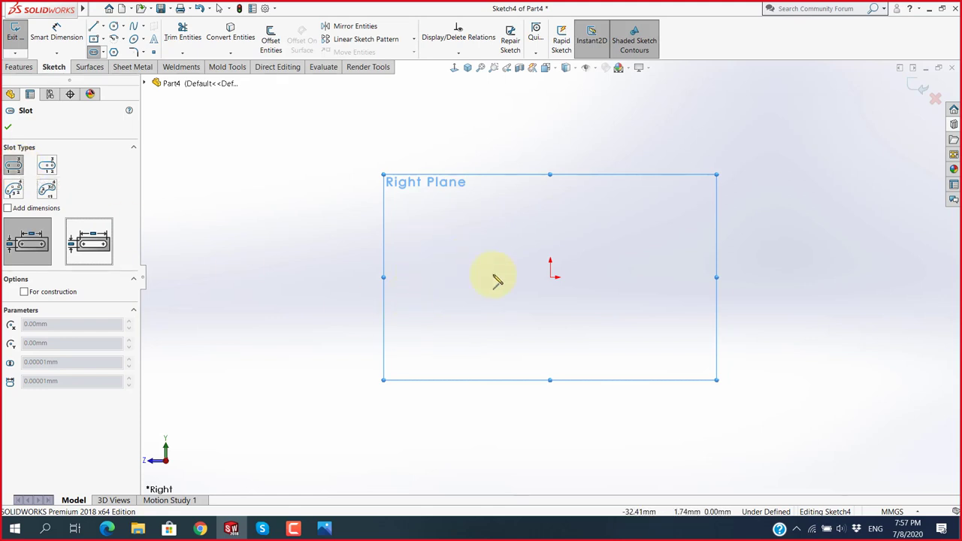
# Draw a horizontal straight slot from the origin out to the right.
pyautogui.click(544, 282)
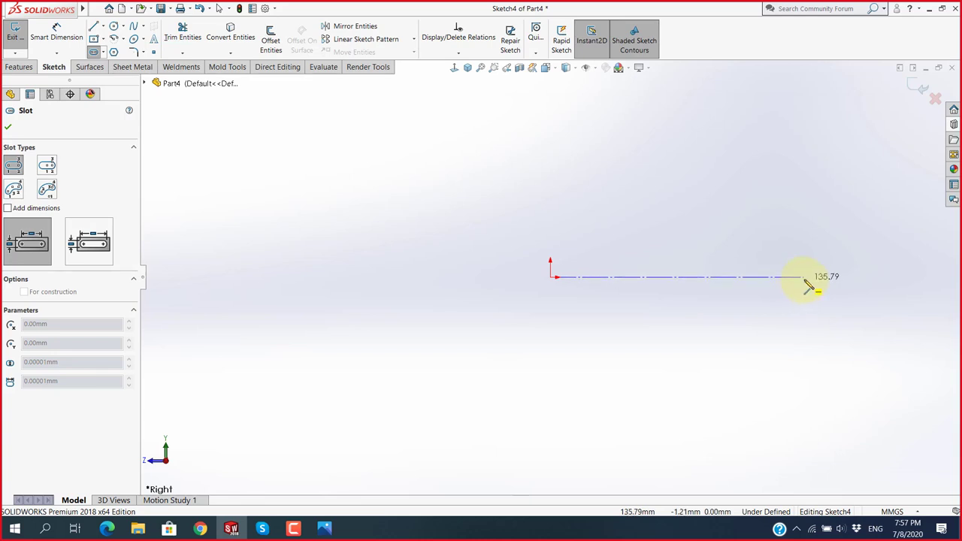
pyautogui.click(804, 280)
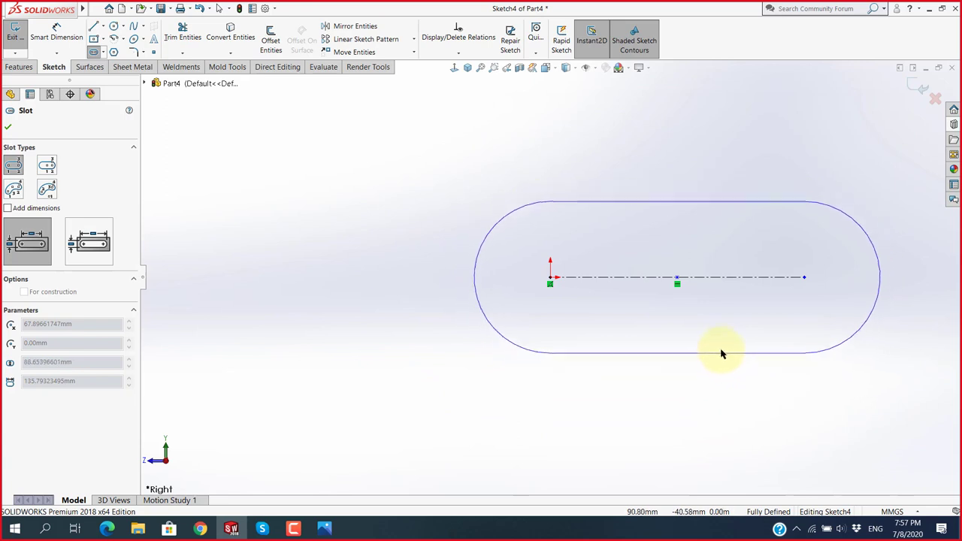
pyautogui.click(724, 344)
pyautogui.scroll(3, 718, 376)
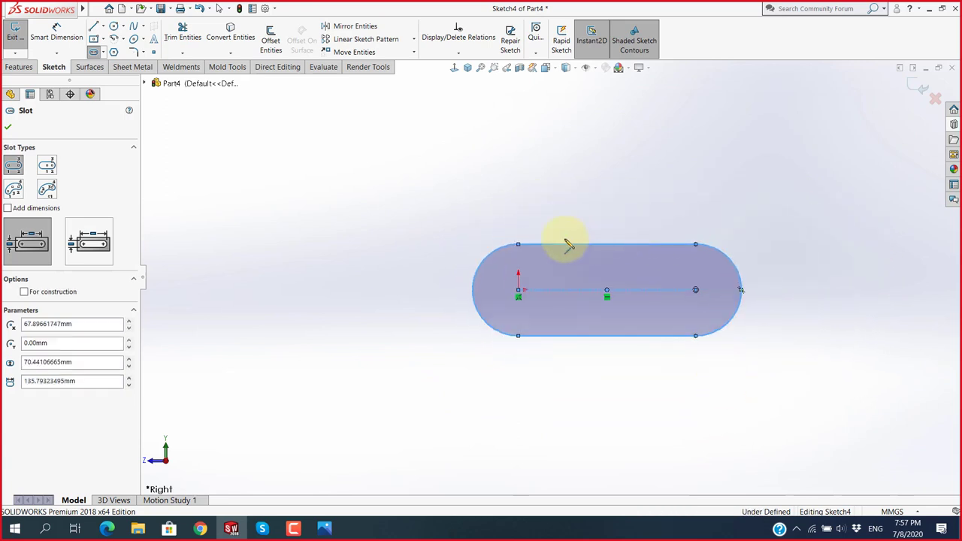
pyautogui.scroll(2, 818, 279)
pyautogui.scroll(-1, 819, 255)
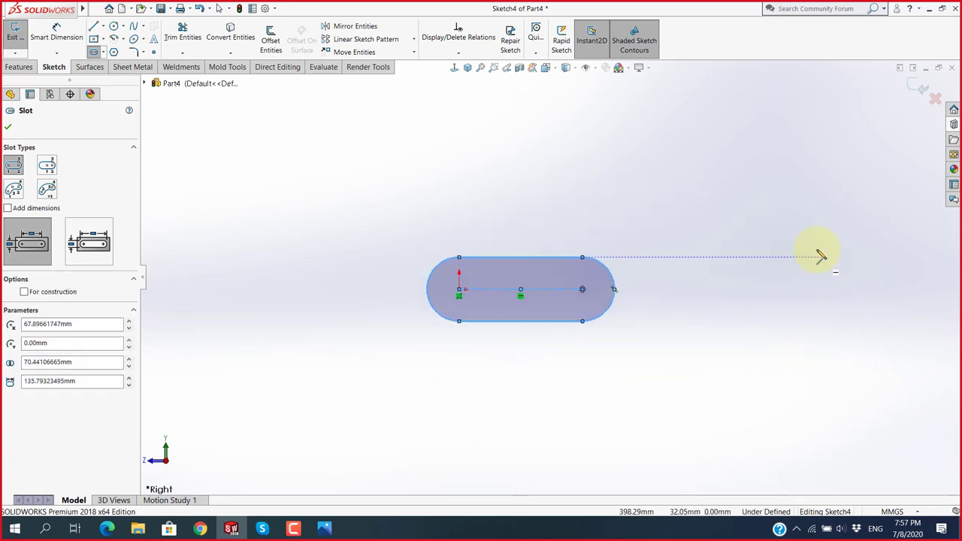
# Draw two more horizontal straight slots at the upper right and lower right.
pyautogui.click(614, 165)
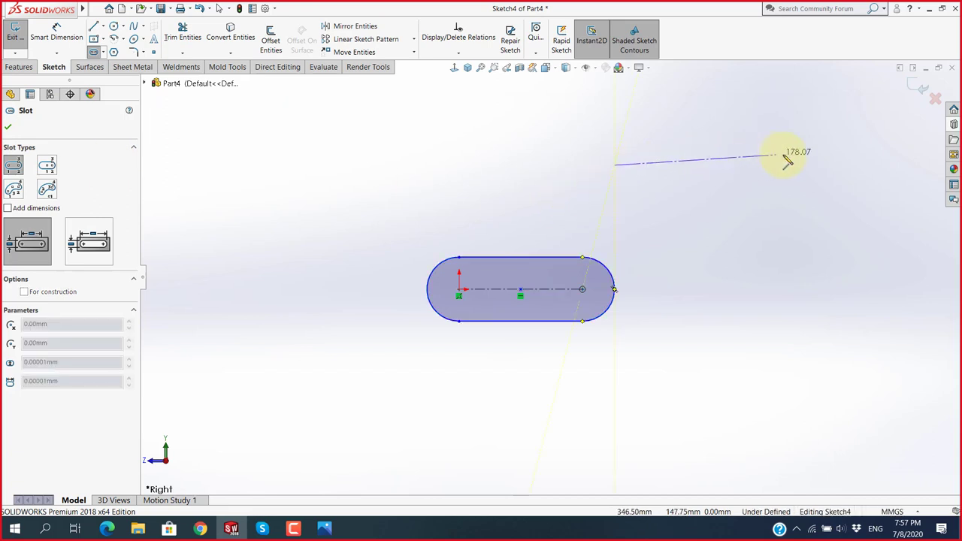
pyautogui.click(799, 165)
pyautogui.click(804, 111)
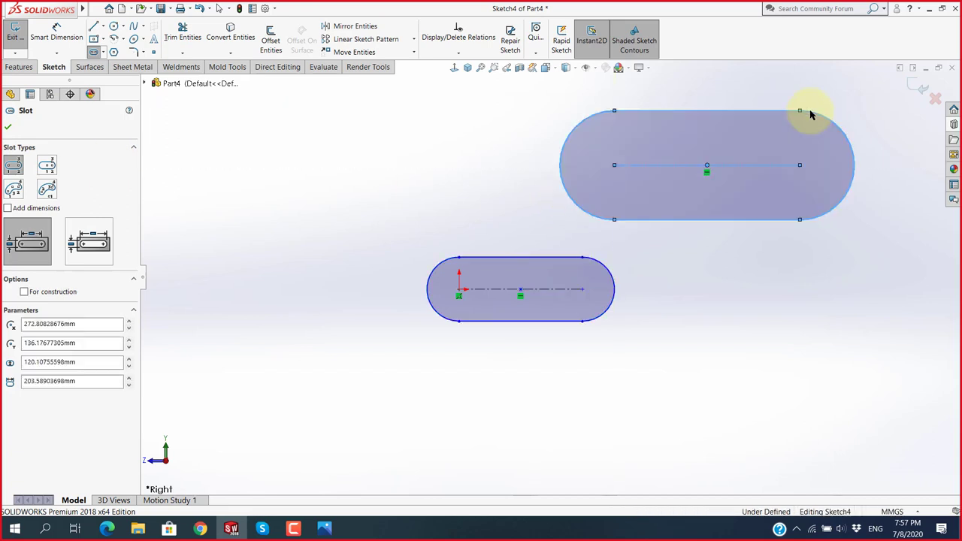
pyautogui.click(662, 409)
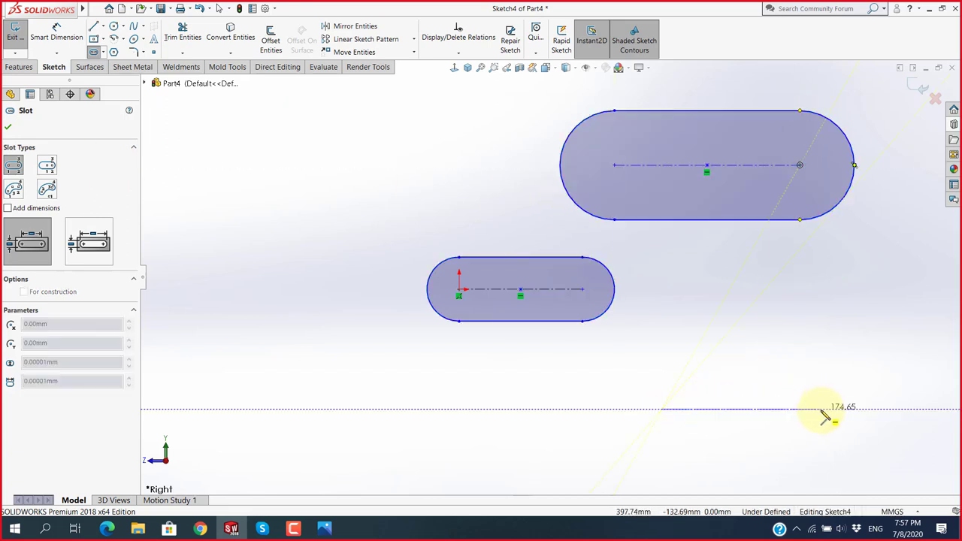
pyautogui.click(821, 409)
pyautogui.click(821, 360)
# Draw two diagonal straight slots, one at left and one lower in the middle.
pyautogui.click(264, 342)
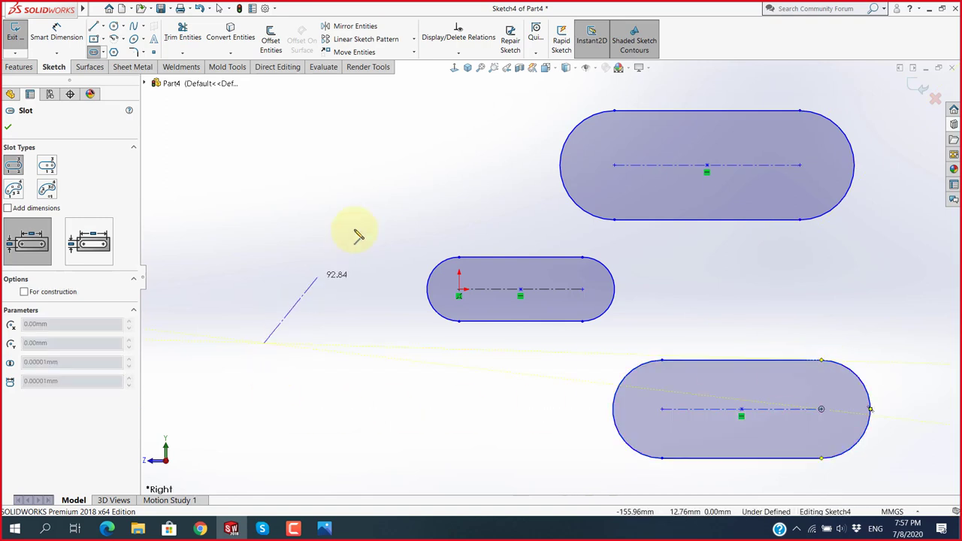
pyautogui.click(384, 193)
pyautogui.click(329, 174)
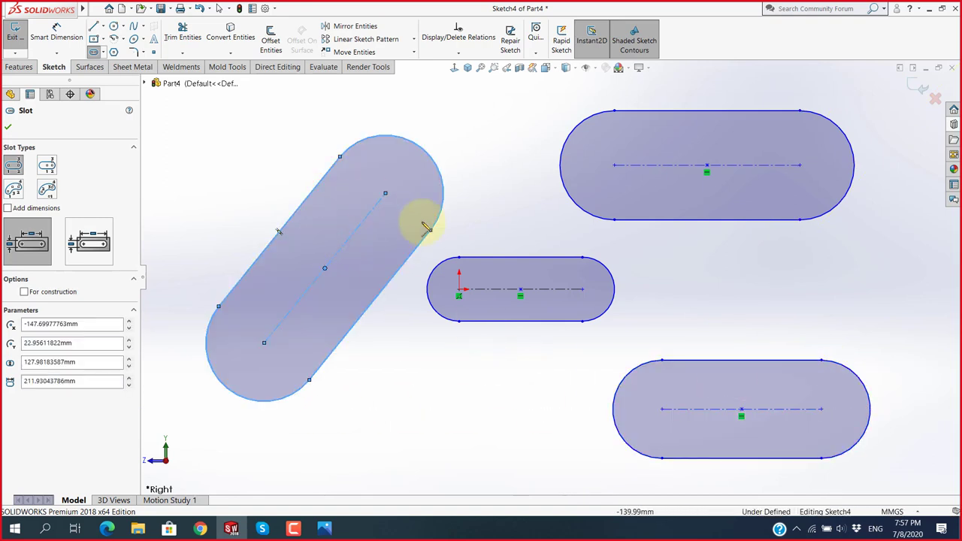
pyautogui.press('f')
pyautogui.click(400, 423)
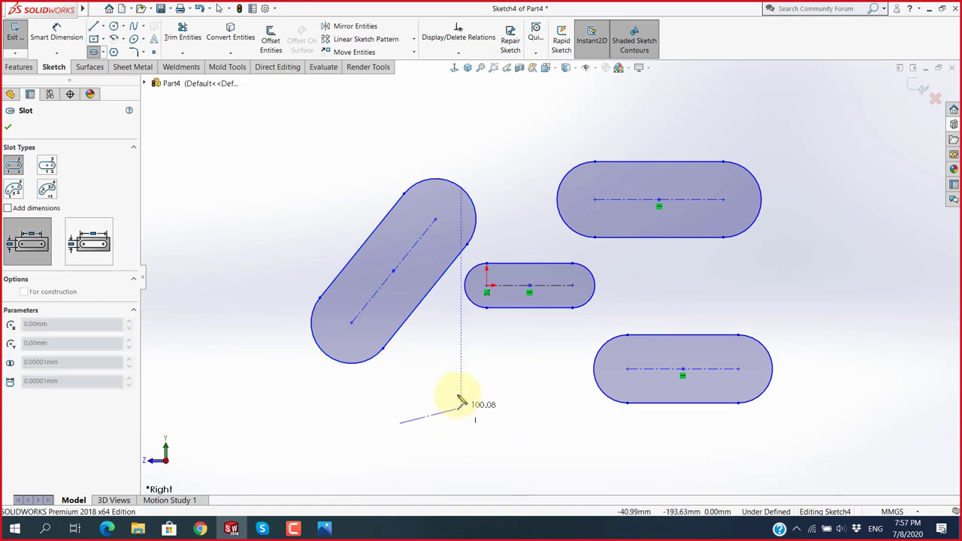
pyautogui.click(454, 342)
pyautogui.click(482, 376)
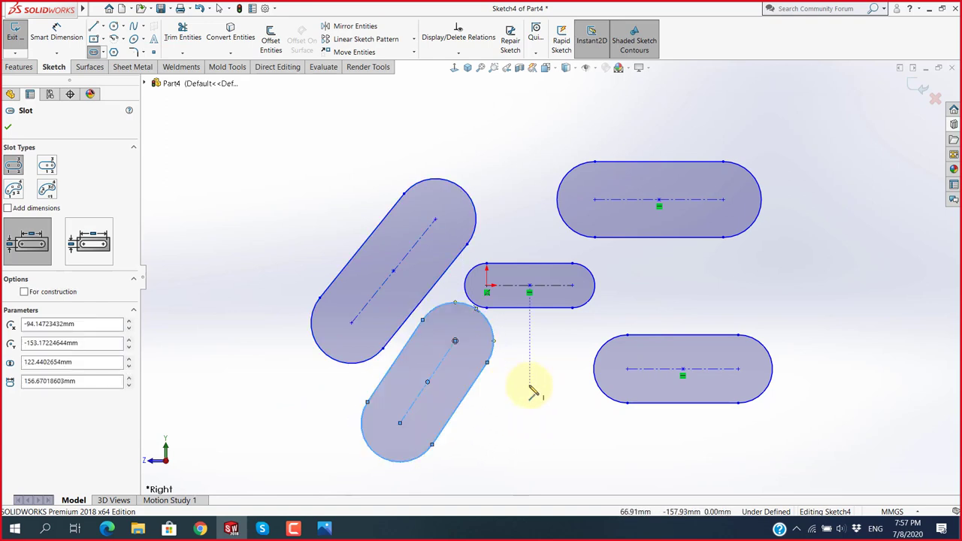
# Add a small angled slot at lower right, then choose the Centerpoint Straight Slot type.
pyautogui.click(530, 392)
pyautogui.click(571, 451)
pyautogui.click(590, 450)
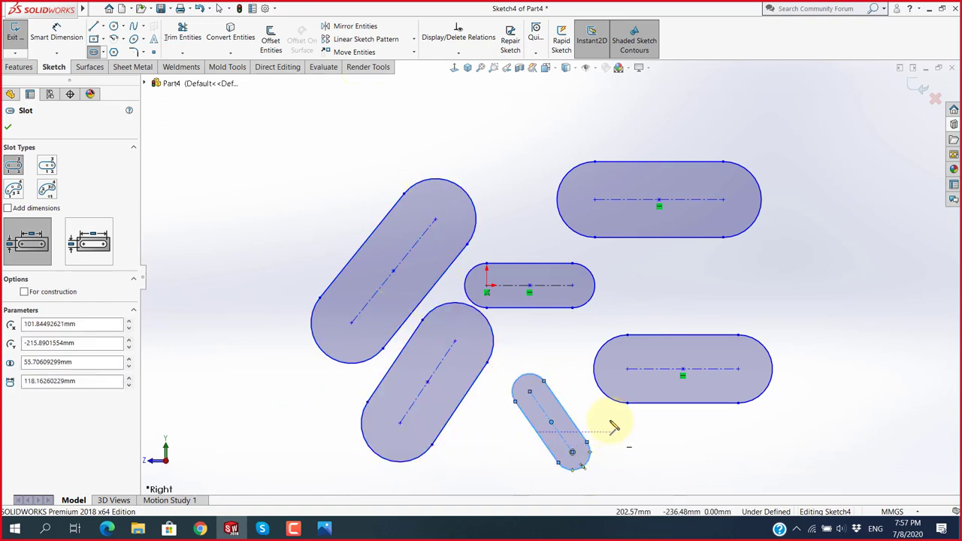
pyautogui.click(47, 166)
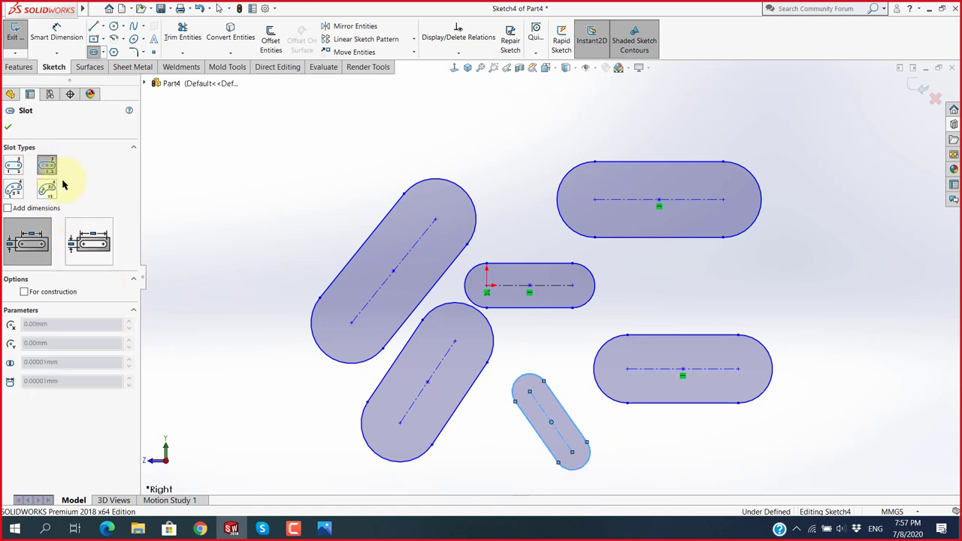
# Draw two centerpoint straight slots, one to the right and one at lower right.
pyautogui.press('super+plus')
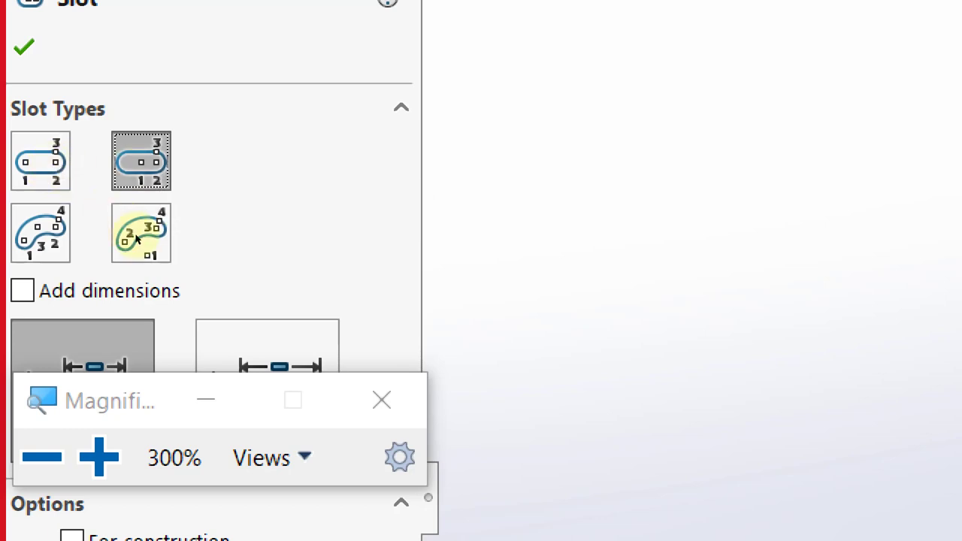
pyautogui.click(381, 400)
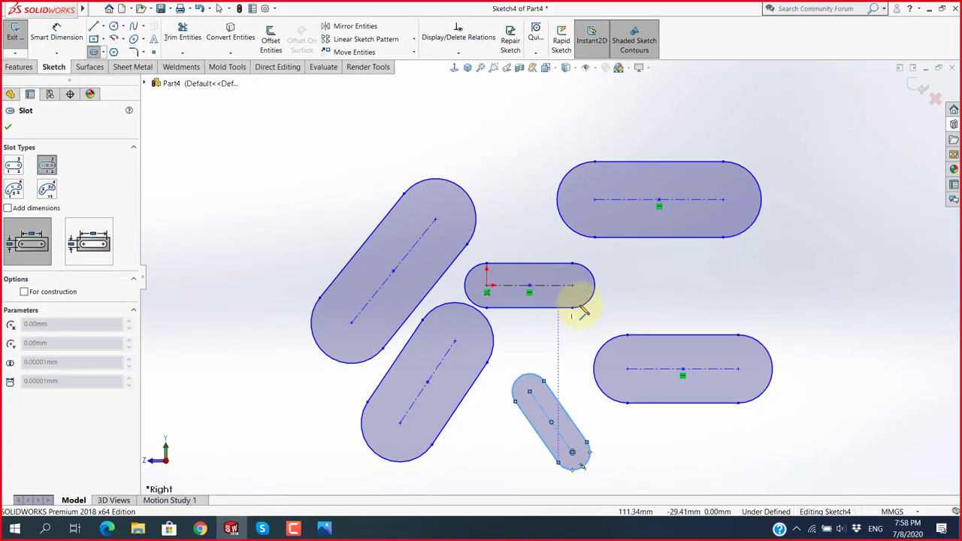
pyautogui.scroll(5, 772, 353)
pyautogui.scroll(-2, 772, 310)
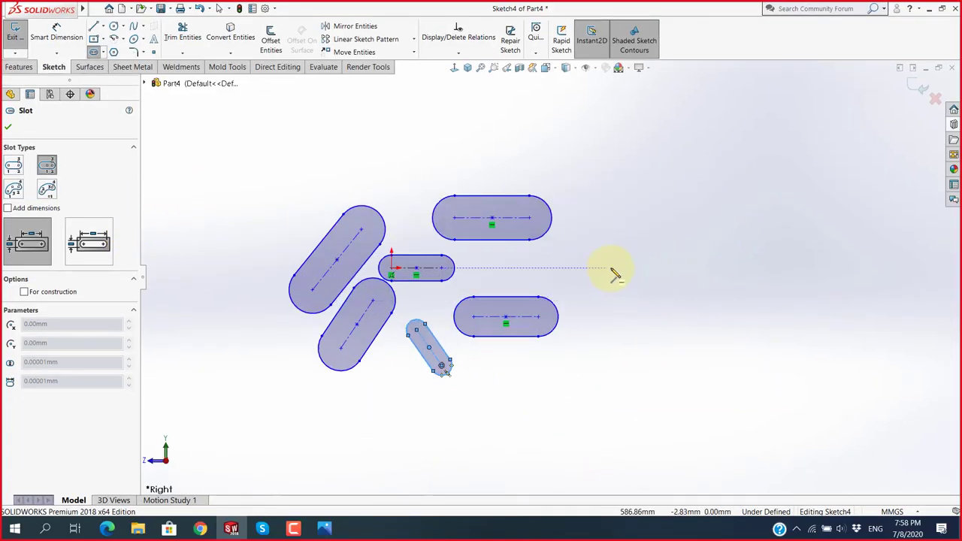
pyautogui.click(561, 265)
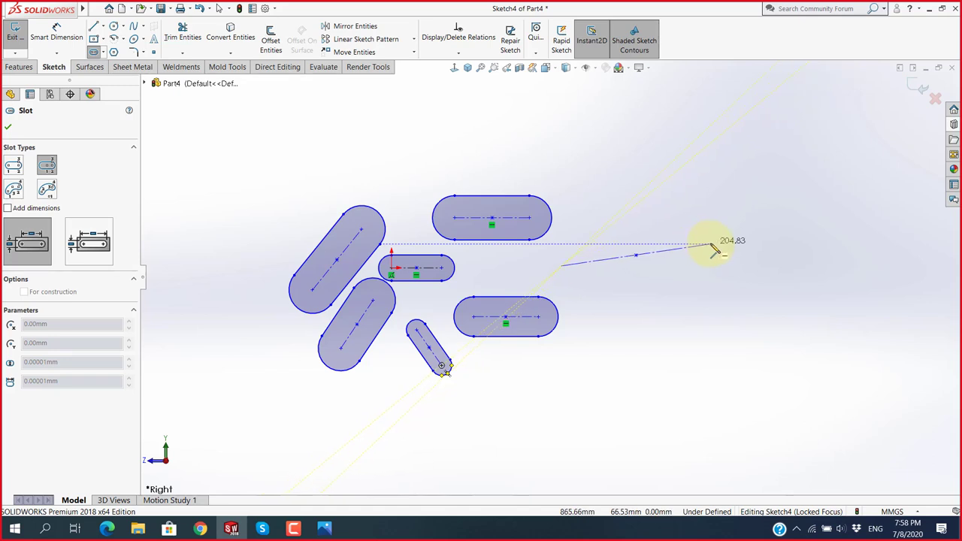
pyautogui.click(711, 245)
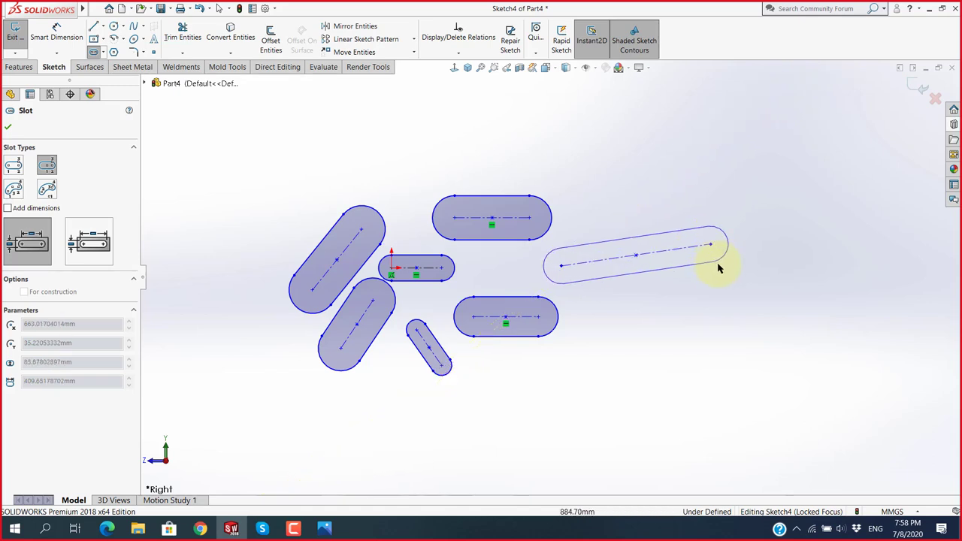
pyautogui.click(726, 289)
pyautogui.click(630, 388)
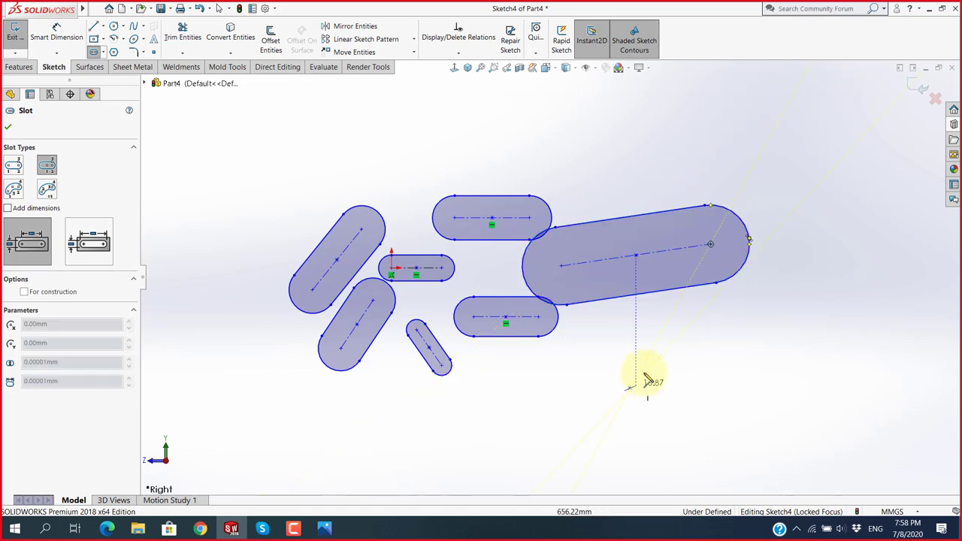
pyautogui.click(669, 346)
pyautogui.click(698, 367)
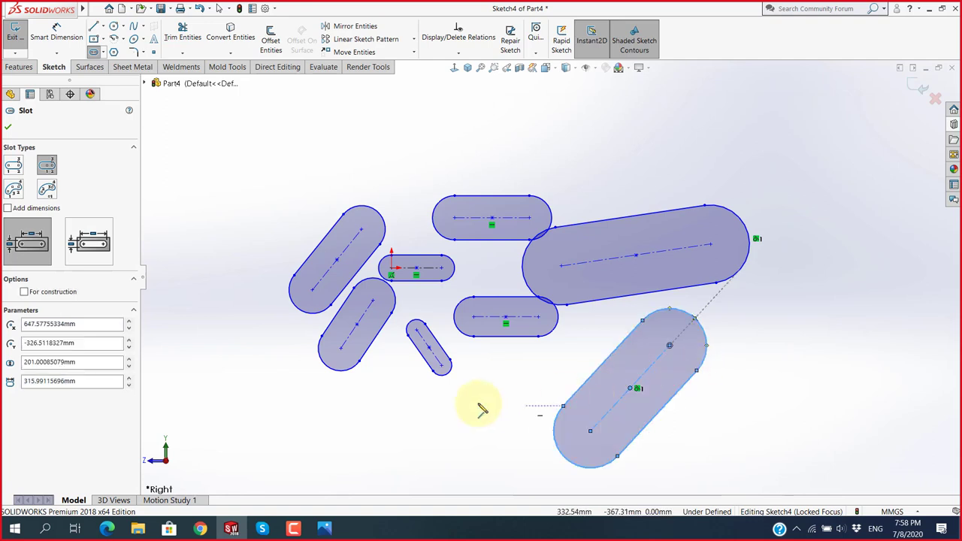
# Add centerpoint straight slots at lower left and near the top of the sketch.
pyautogui.click(278, 434)
pyautogui.click(374, 413)
pyautogui.click(380, 384)
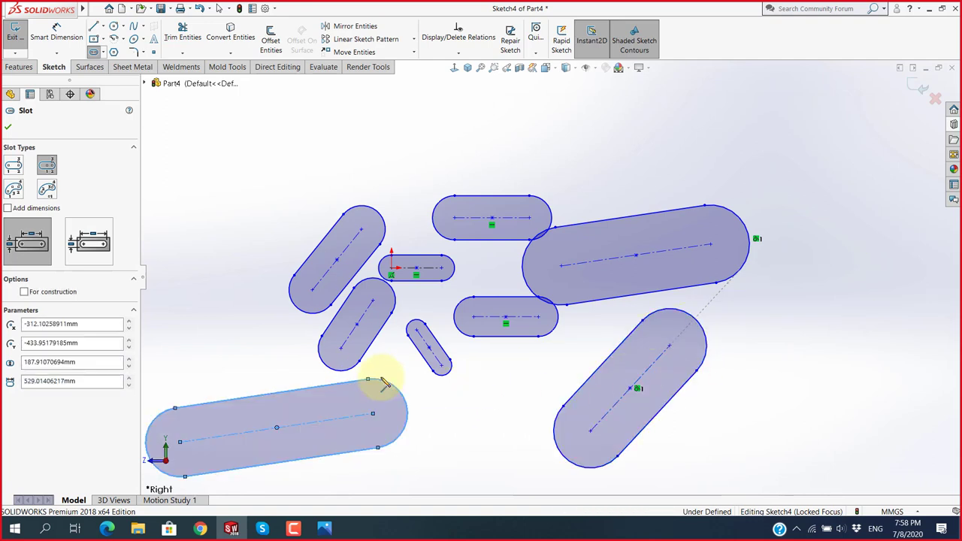
pyautogui.press('f')
pyautogui.click(412, 145)
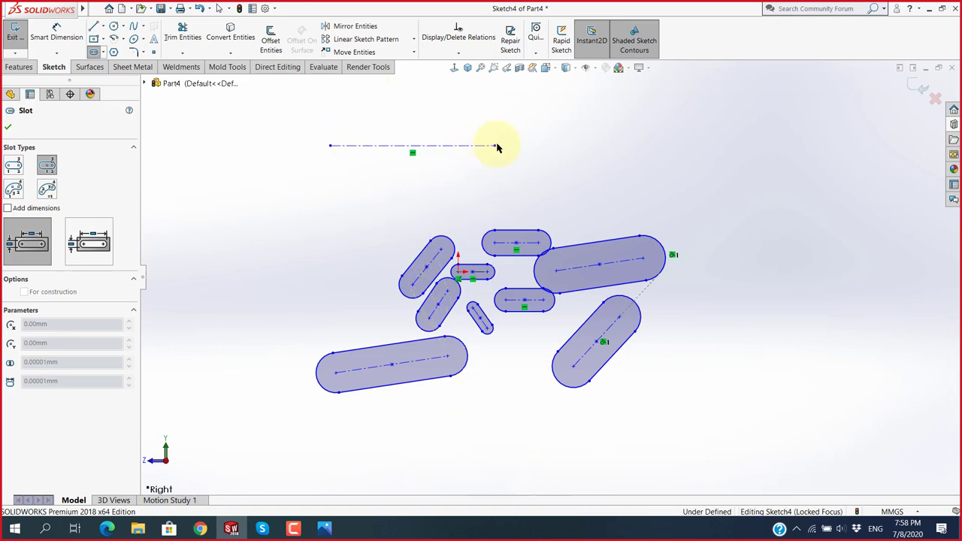
pyautogui.click(495, 146)
pyautogui.click(494, 189)
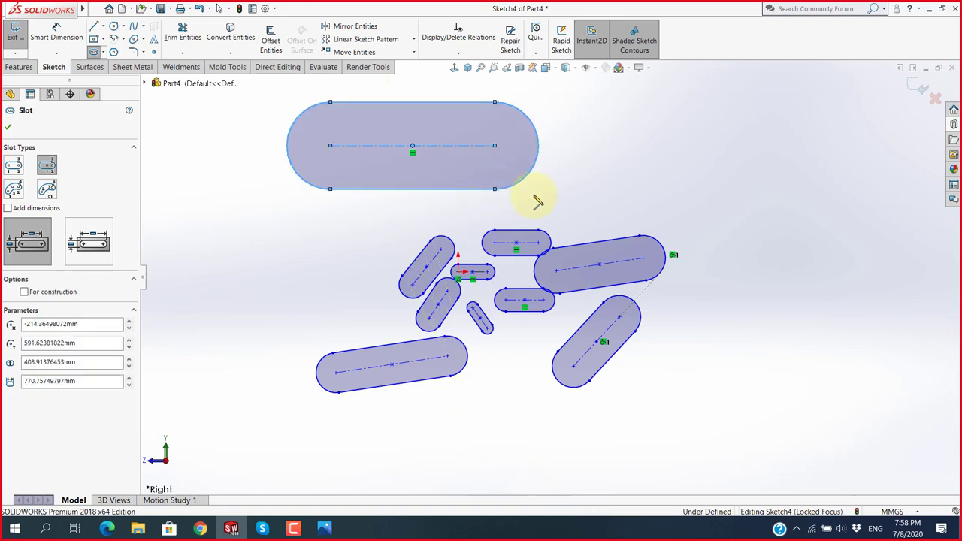
# Add a large diagonal centerpoint slot at upper right and another slot on the left.
pyautogui.click(589, 201)
pyautogui.click(677, 156)
pyautogui.click(700, 203)
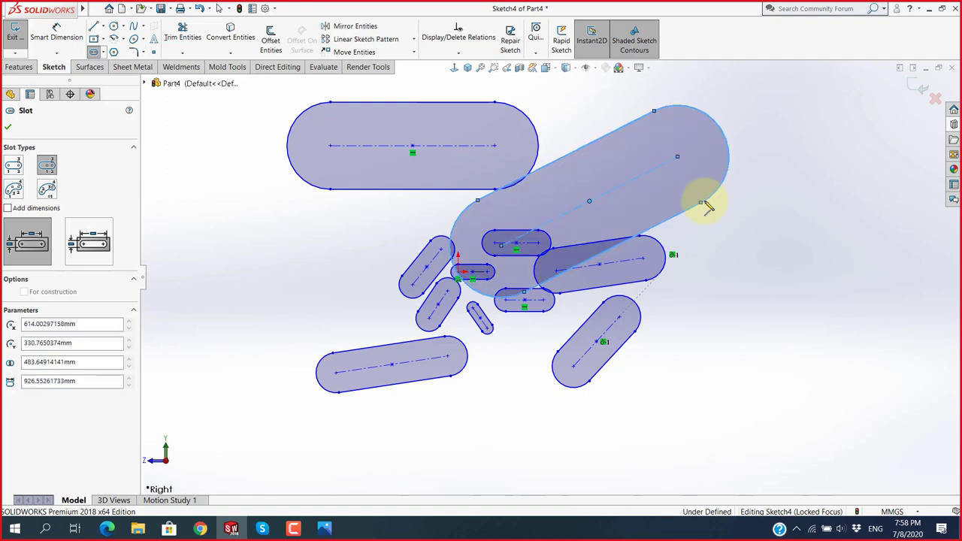
pyautogui.click(293, 279)
pyautogui.click(269, 230)
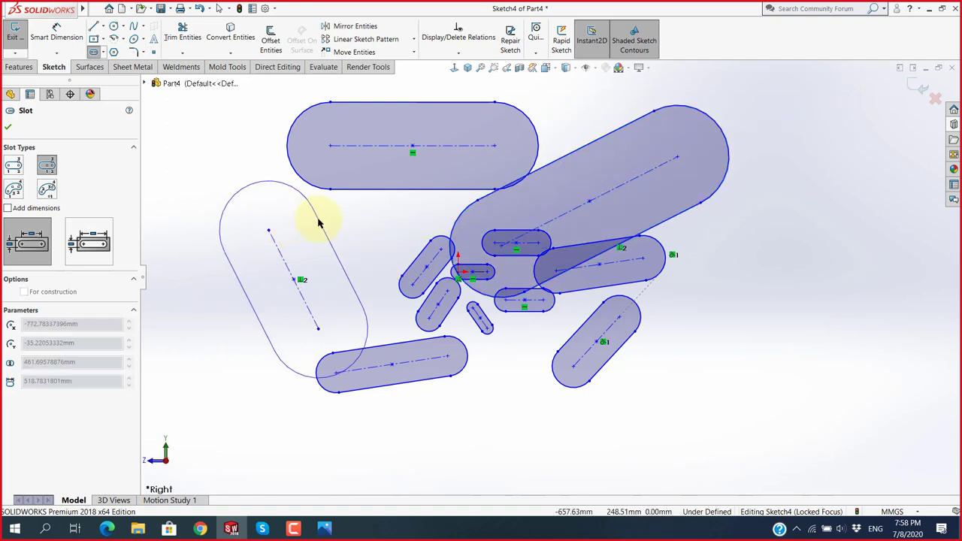
pyautogui.click(318, 222)
pyautogui.scroll(3, 537, 268)
pyautogui.scroll(-1, 563, 249)
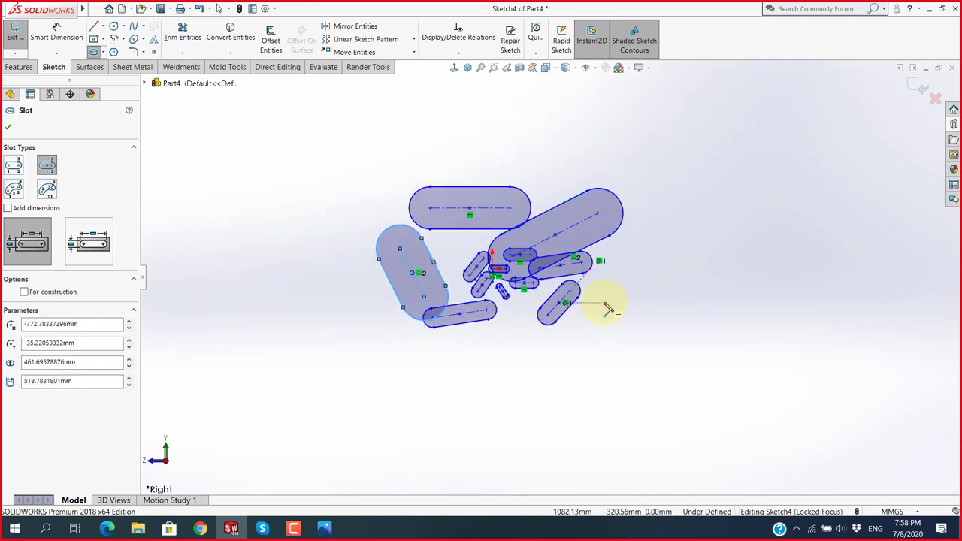
pyautogui.scroll(-2, 609, 308)
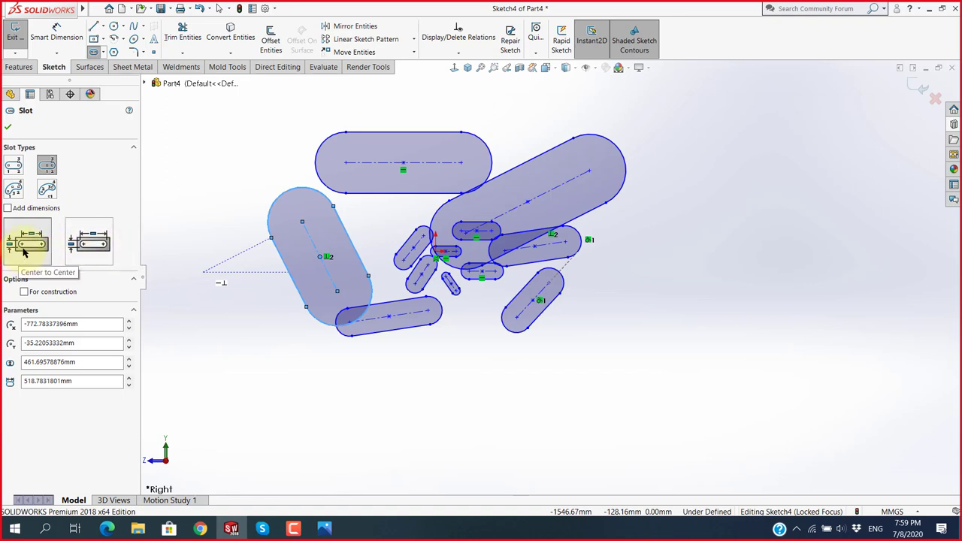
# Turn on Add dimensions and draw a slot at right, dimensioned 2534.50 × 862.09.
pyautogui.click(8, 208)
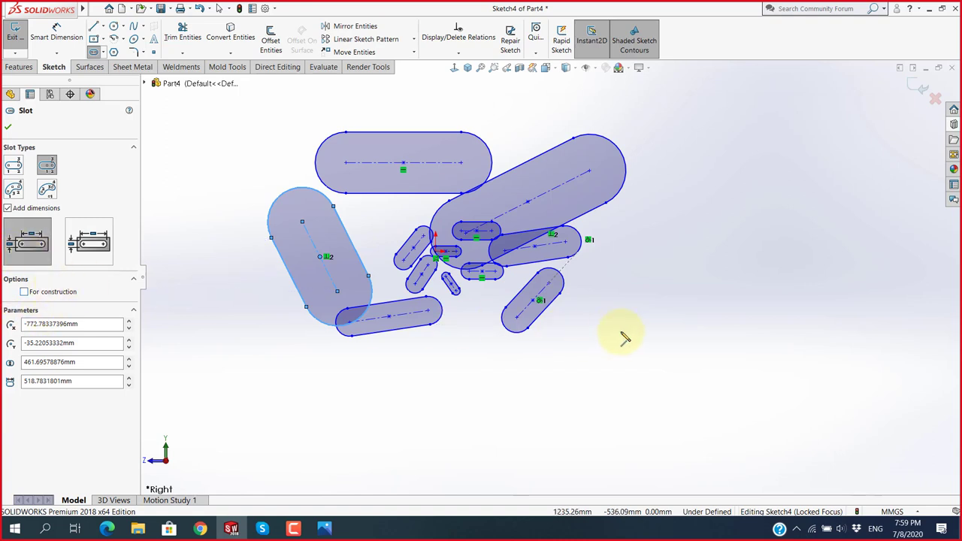
pyautogui.scroll(4, 623, 337)
pyautogui.scroll(-1, 714, 294)
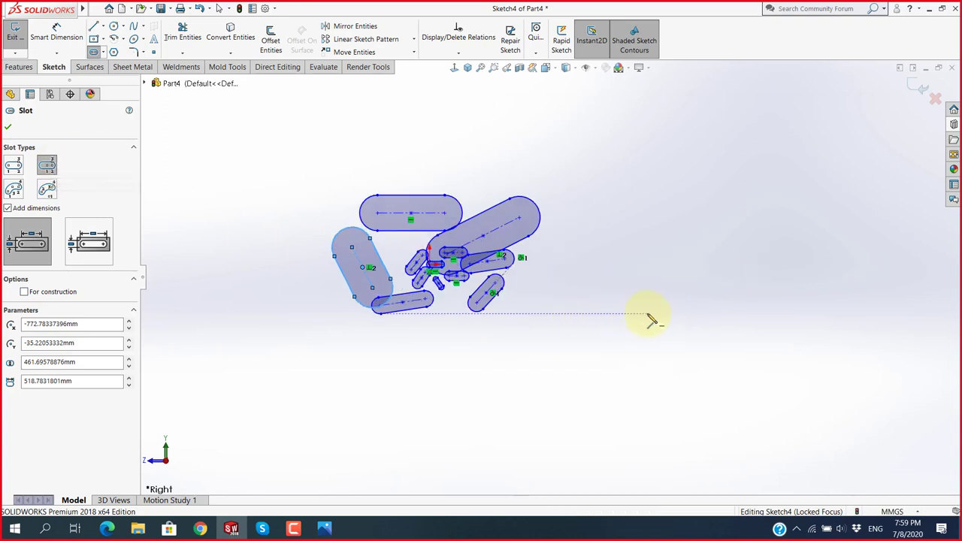
pyautogui.click(649, 314)
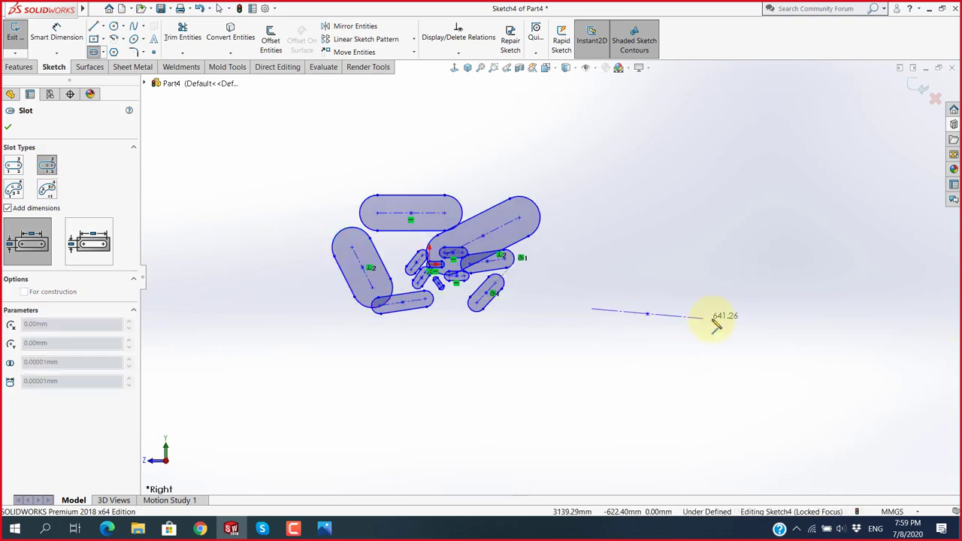
pyautogui.click(758, 309)
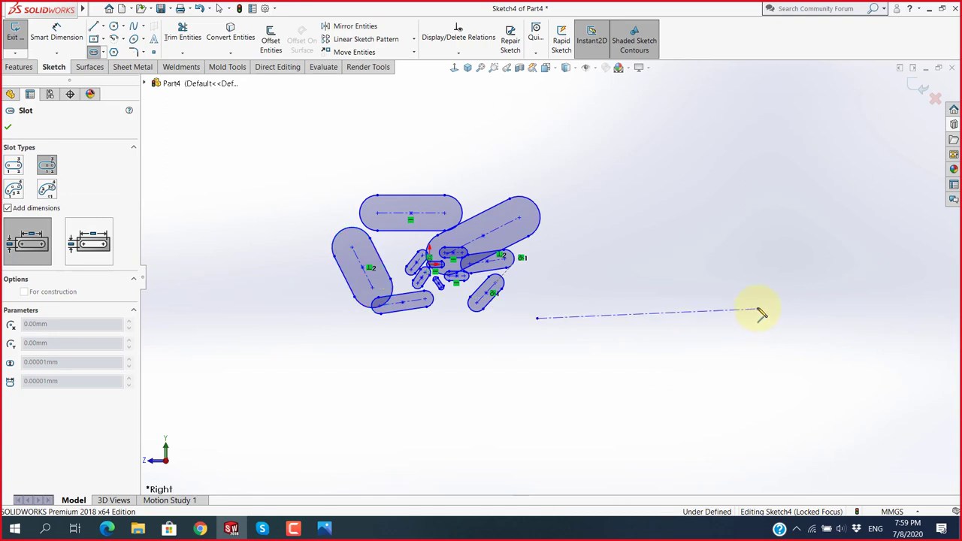
pyautogui.click(765, 351)
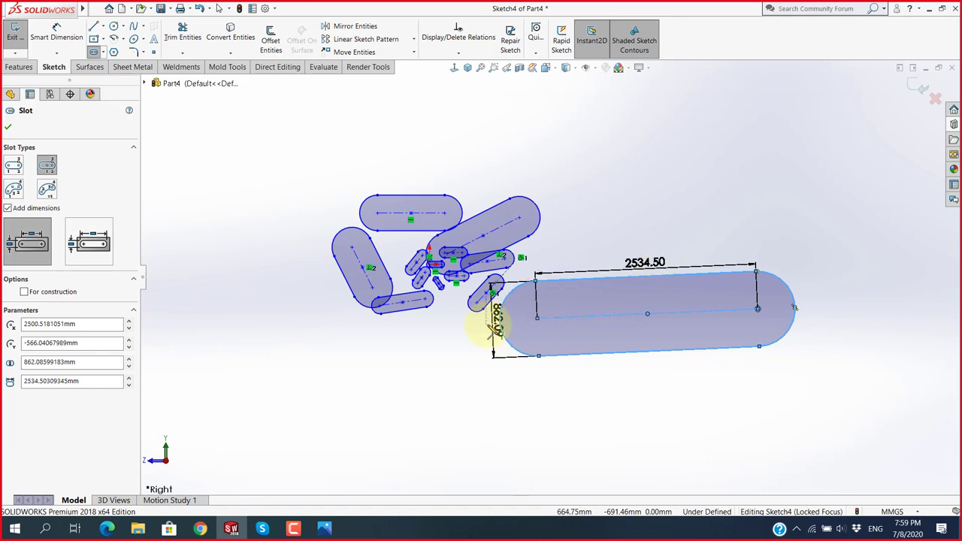
# Draw a diagonal slot at lower left, dimensioned 2343.28 × 1053.70.
pyautogui.scroll(-1, 588, 302)
pyautogui.scroll(-2, 589, 302)
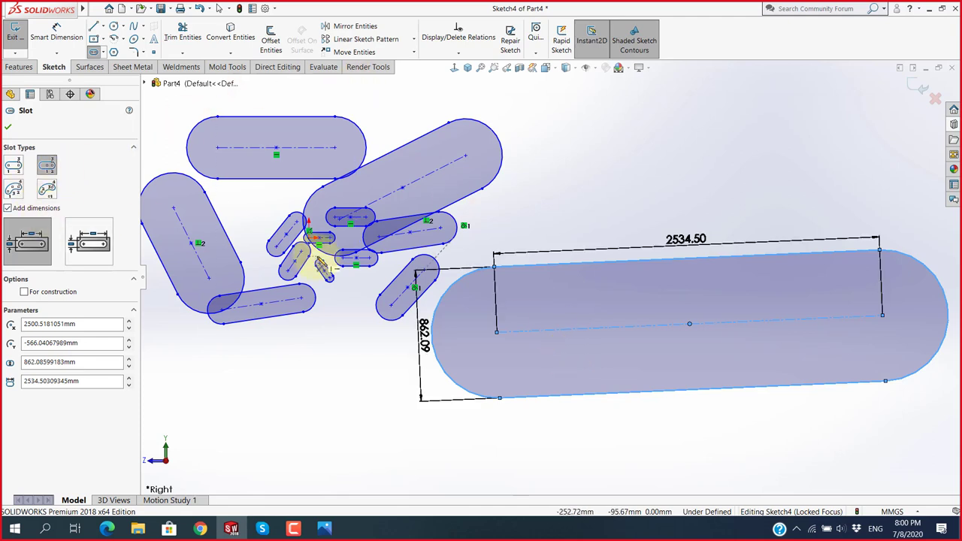
pyautogui.scroll(-3, 324, 259)
pyautogui.click(334, 428)
pyautogui.click(404, 353)
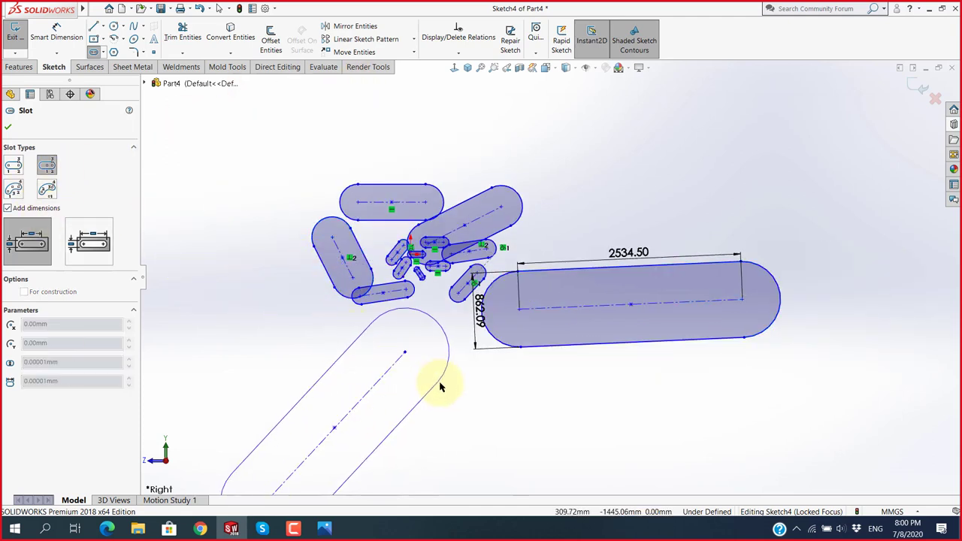
pyautogui.click(442, 392)
pyautogui.press('z')
pyautogui.scroll(-3, 391, 361)
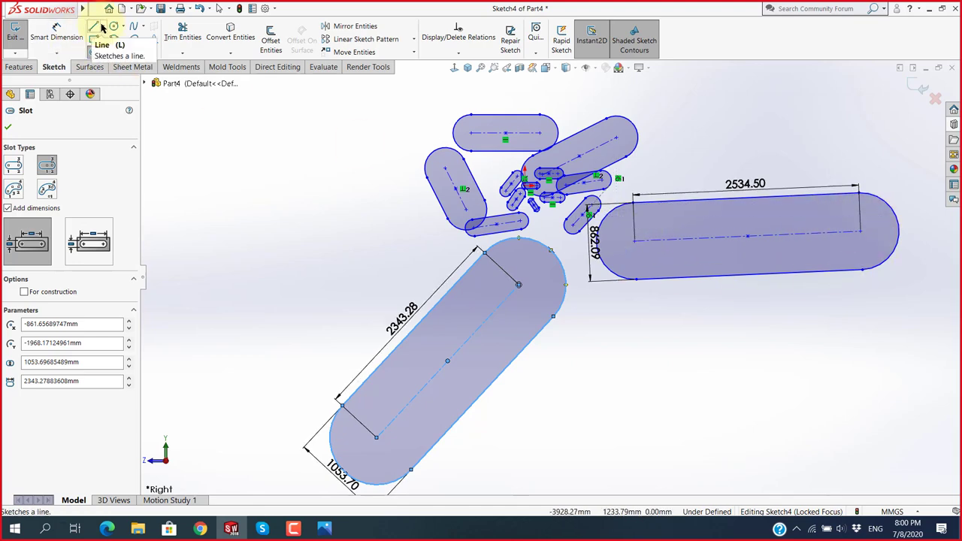
pyautogui.scroll(3, 369, 251)
pyautogui.scroll(2, 649, 288)
pyautogui.scroll(-2, 435, 344)
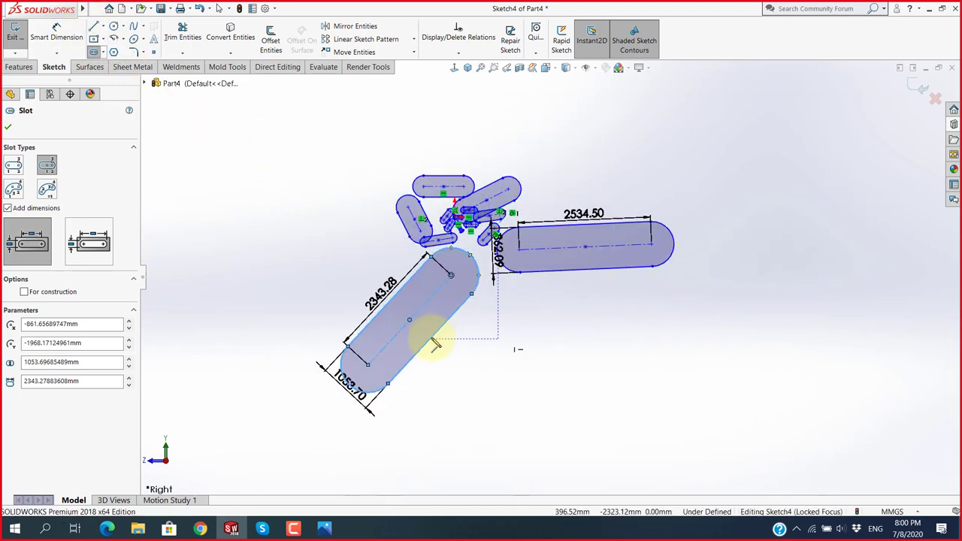
pyautogui.click(97, 250)
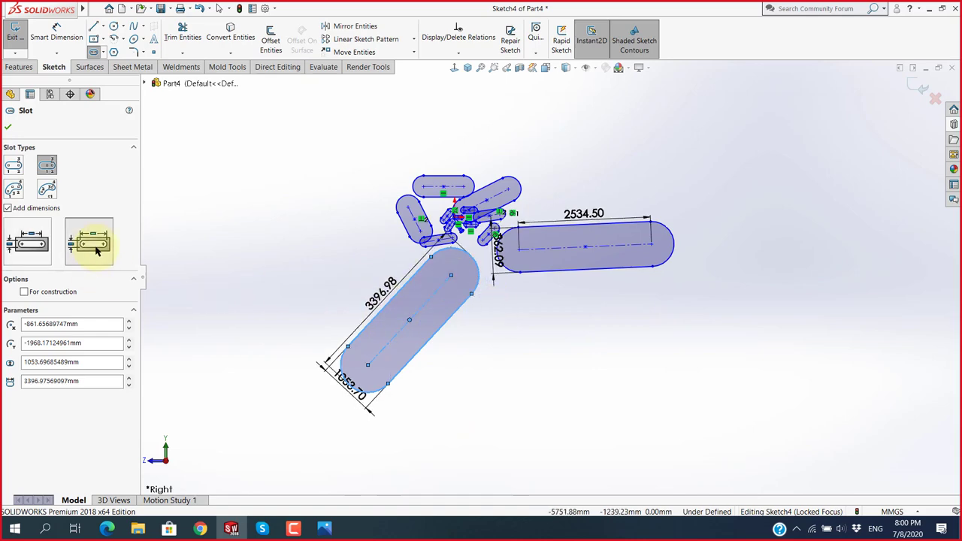
pyautogui.scroll(-2, 462, 278)
pyautogui.scroll(1, 466, 308)
pyautogui.scroll(-2, 419, 399)
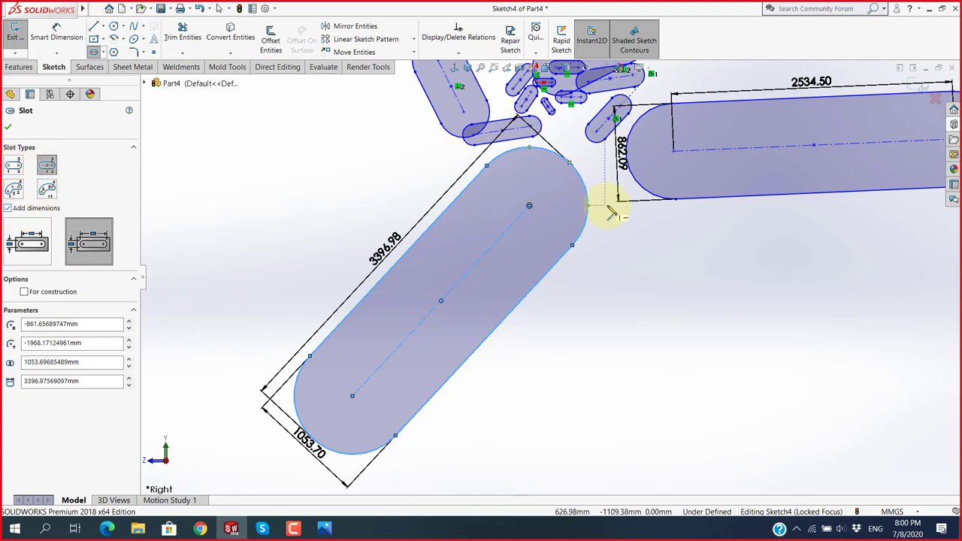
pyautogui.scroll(5, 612, 201)
pyautogui.scroll(-1, 623, 178)
pyautogui.scroll(-2, 426, 171)
pyautogui.scroll(-2, 426, 171)
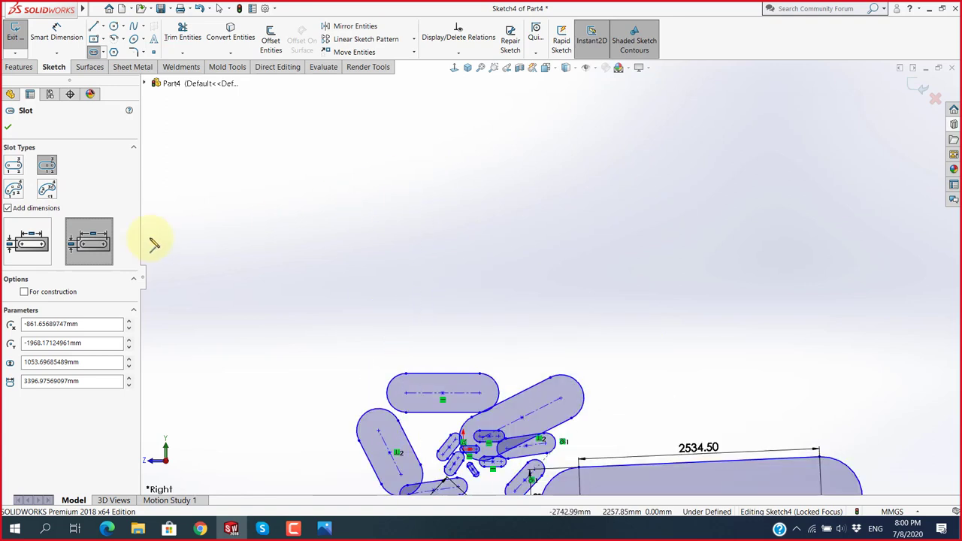
# Select 3 Point Arc Slot under Slot Types in the Slot PropertyManager.
pyautogui.click(14, 193)
pyautogui.press('super+plus')
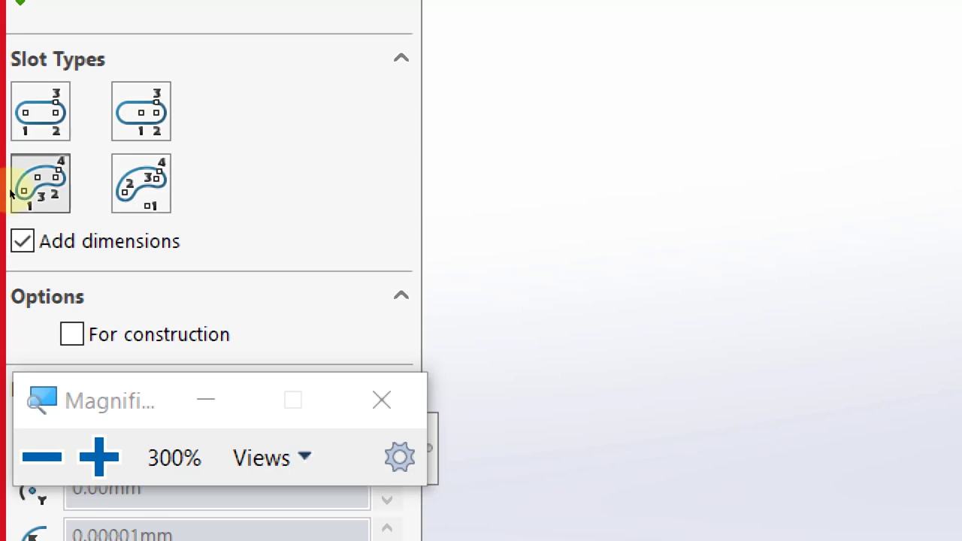
pyautogui.click(15, 197)
pyautogui.click(21, 192)
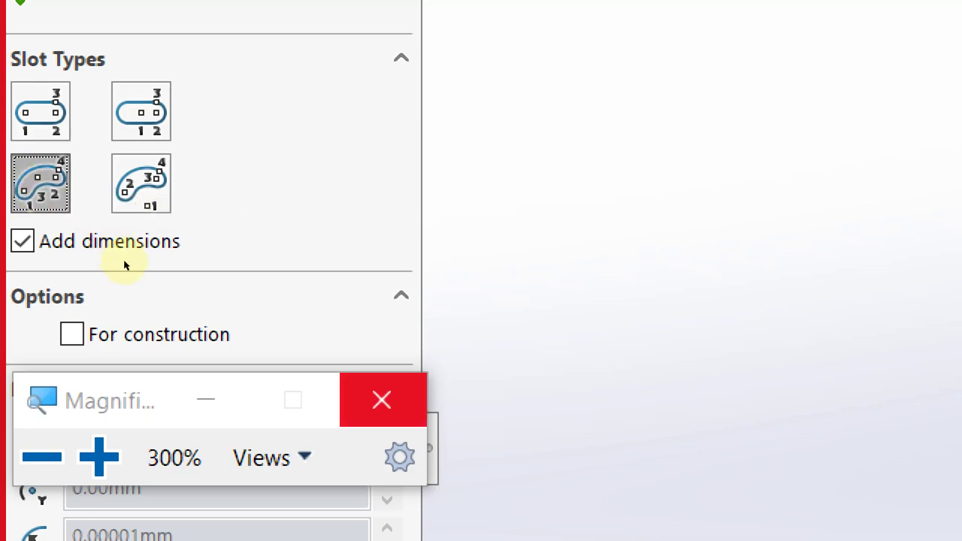
pyautogui.press('super+Escape')
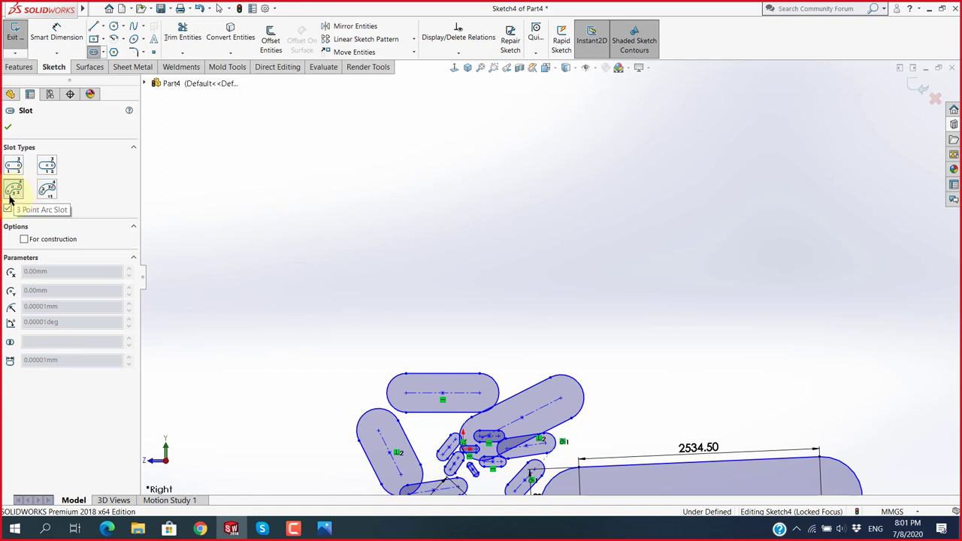
# Place a three-point arc slot's two endpoints and arc point, spanning about 151° above the slots.
pyautogui.click(21, 194)
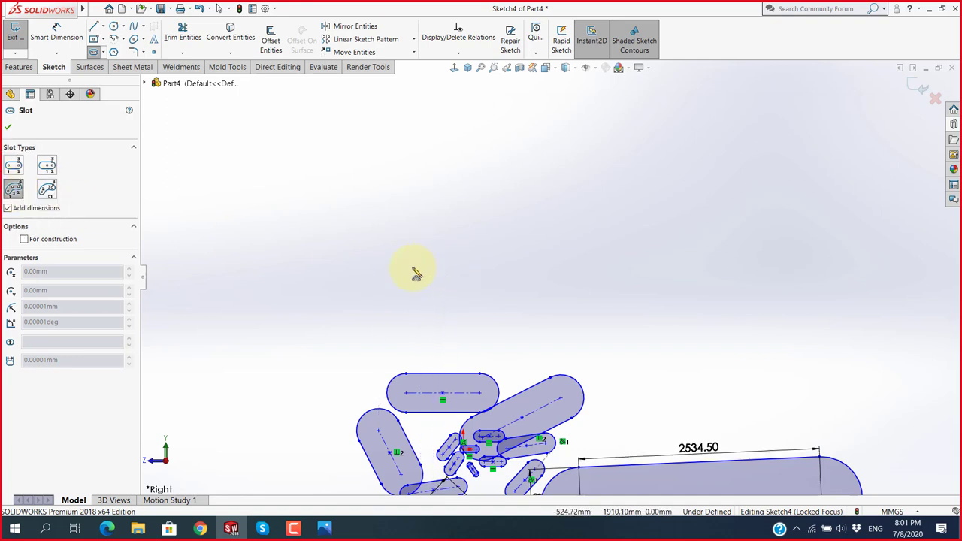
pyautogui.click(394, 228)
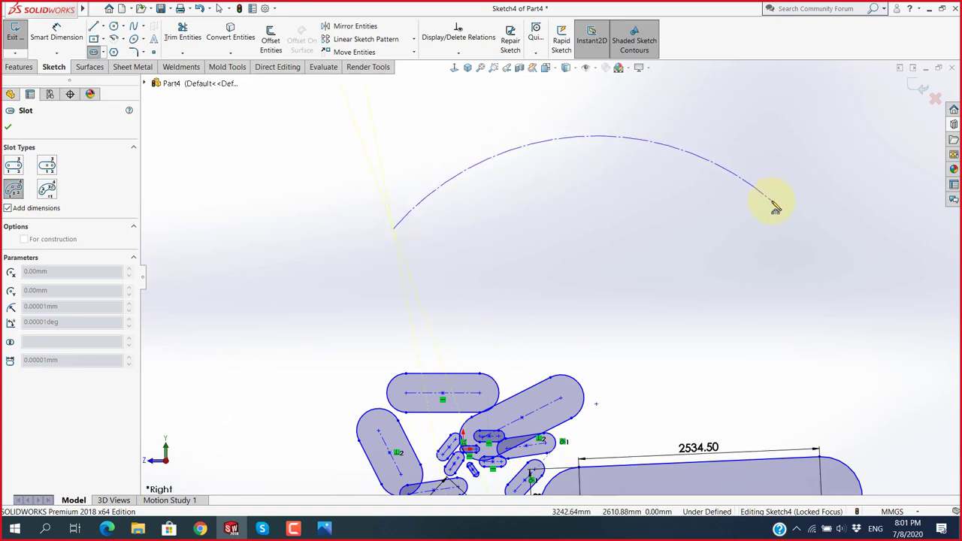
pyautogui.click(772, 203)
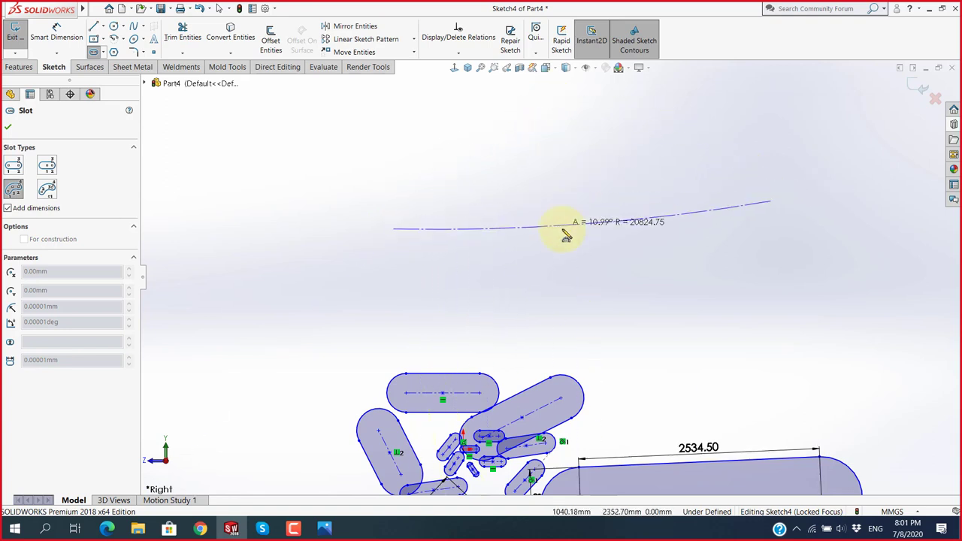
pyautogui.scroll(3, 564, 229)
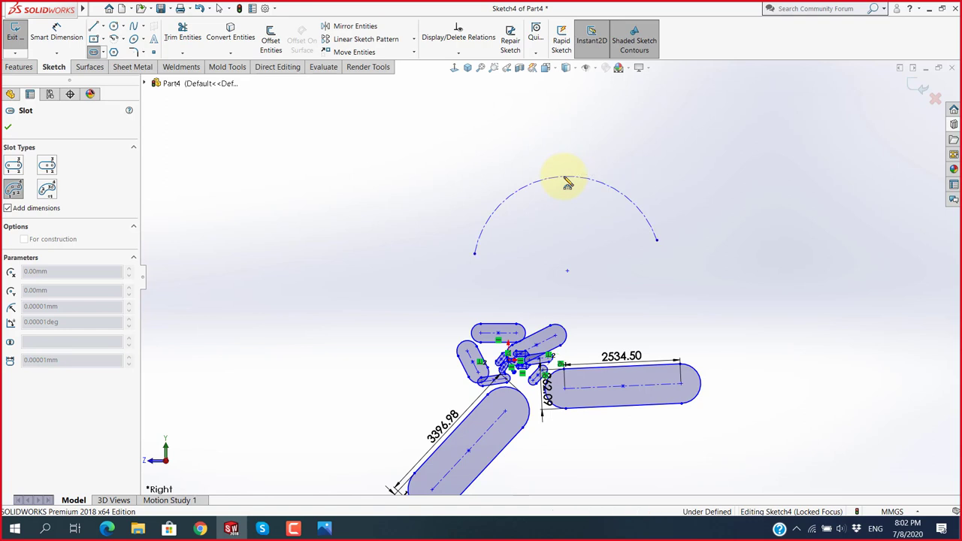
pyautogui.click(567, 182)
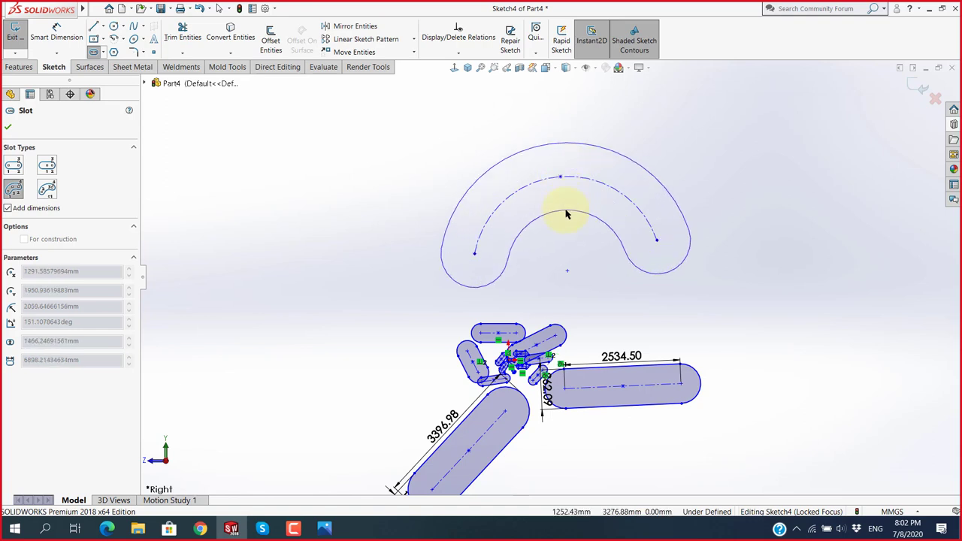
# Set the arc slot's width to finish it at 151.11°, R2059.65, 1466.25 wide, then zoom to inspect.
pyautogui.click(567, 214)
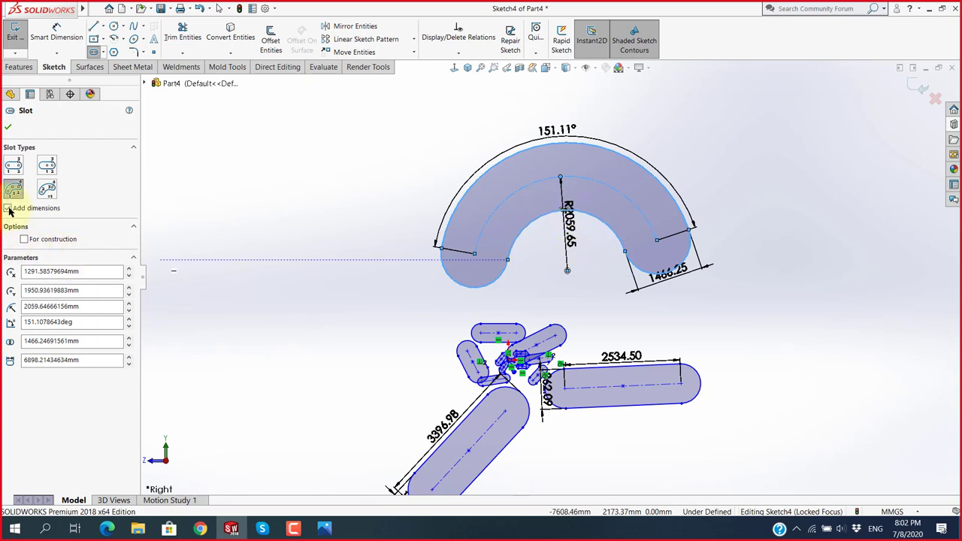
pyautogui.scroll(-2, 559, 184)
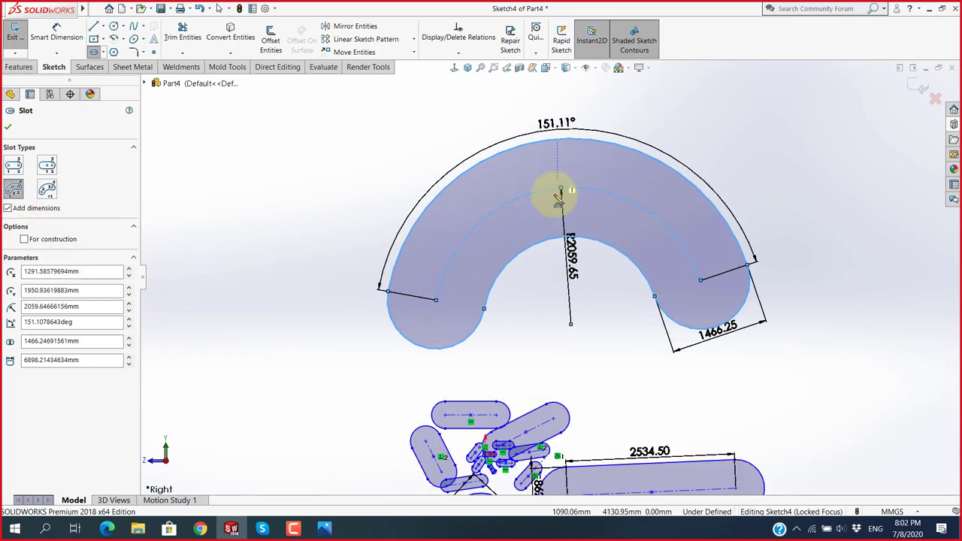
pyautogui.scroll(2, 751, 368)
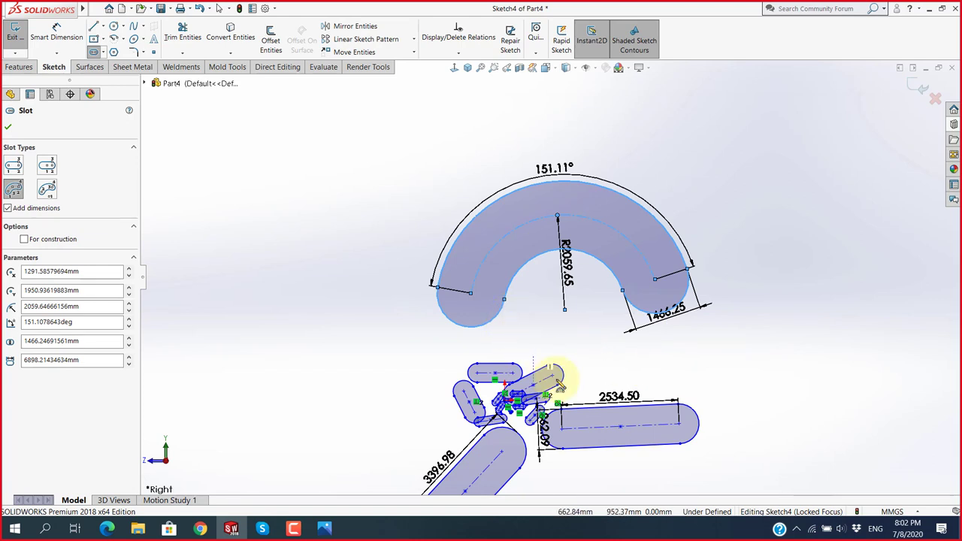
pyautogui.scroll(-2, 654, 306)
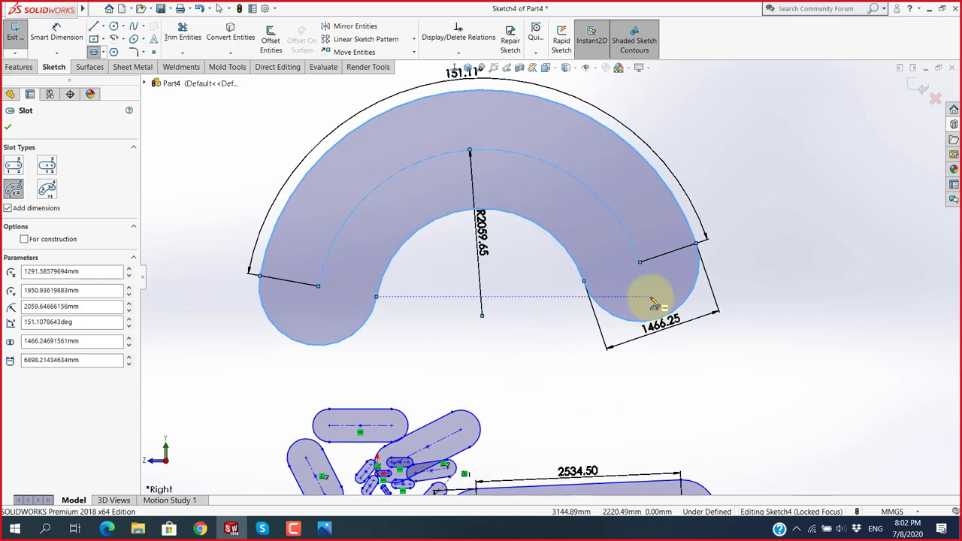
pyautogui.scroll(2, 520, 272)
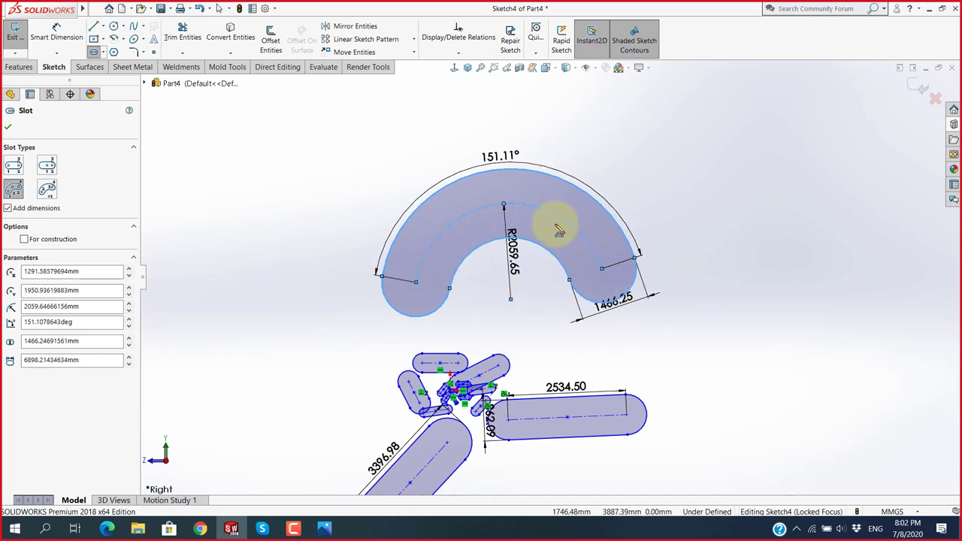
pyautogui.scroll(-3, 510, 252)
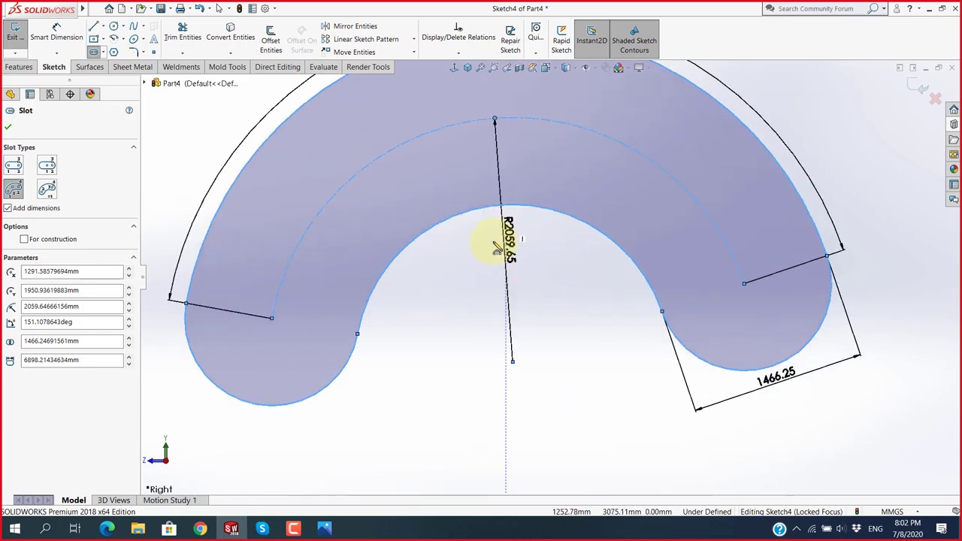
pyautogui.press('z')
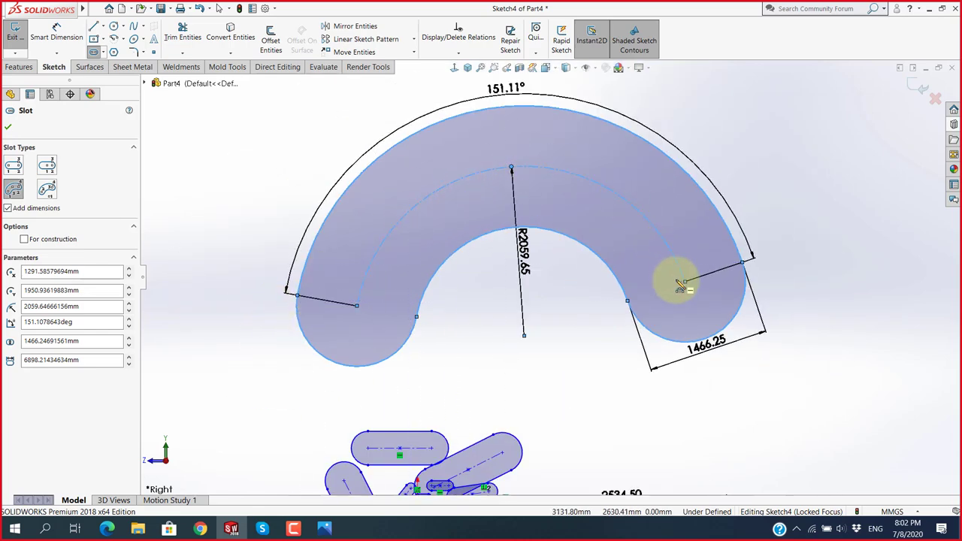
pyautogui.press('z')
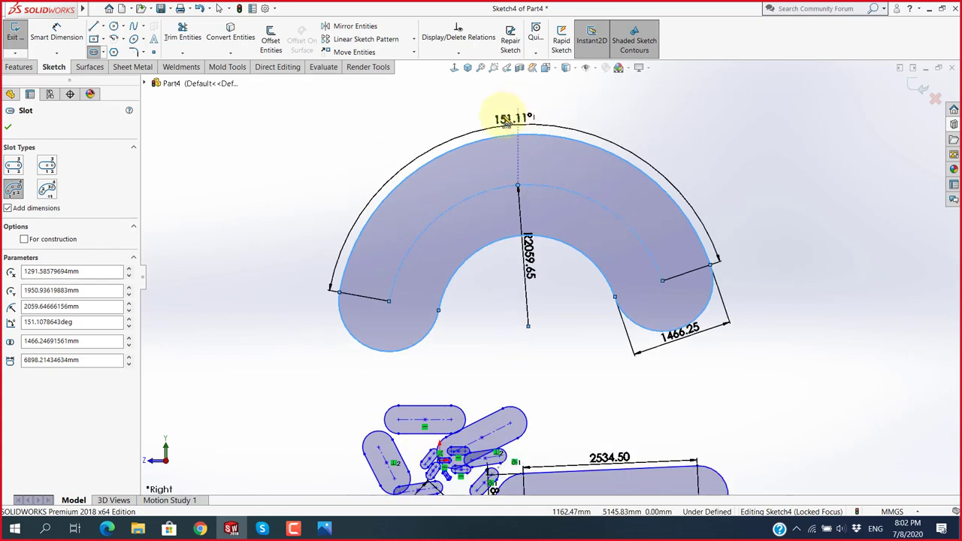
pyautogui.scroll(-2, 333, 279)
pyautogui.scroll(-3, 325, 274)
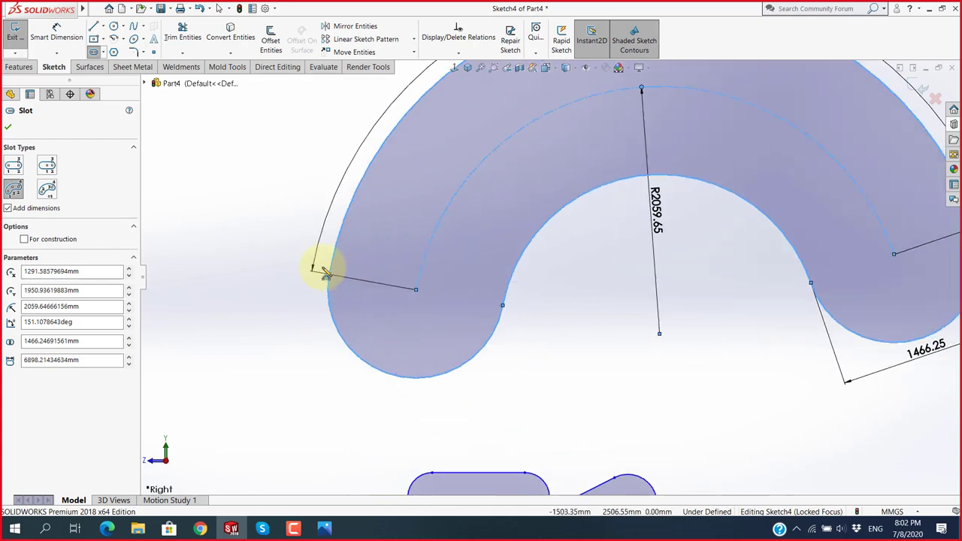
pyautogui.scroll(3, 326, 275)
pyautogui.scroll(1, 605, 301)
pyautogui.scroll(-2, 630, 405)
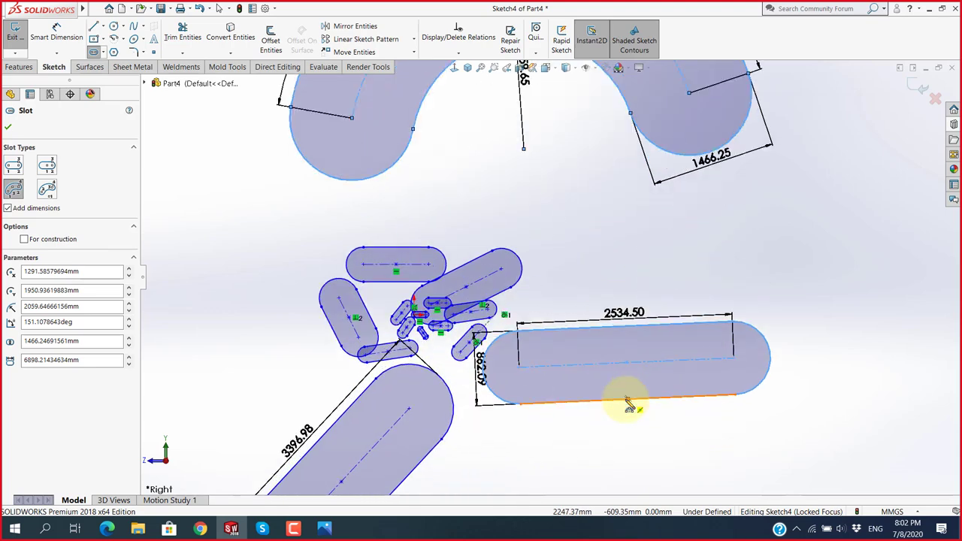
pyautogui.scroll(2, 688, 280)
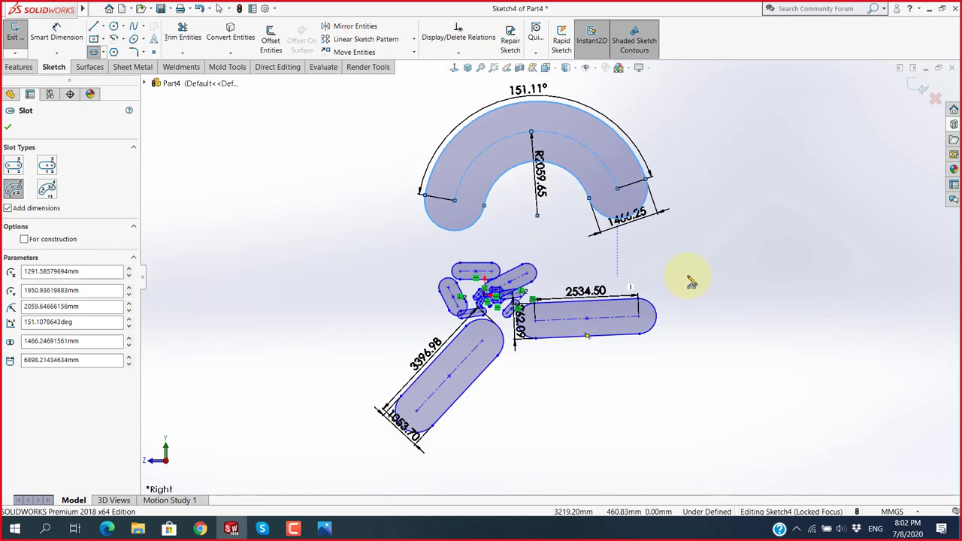
# Turn off Add dimensions and draw a second arc slot of about 133.5° on the left.
pyautogui.click(7, 208)
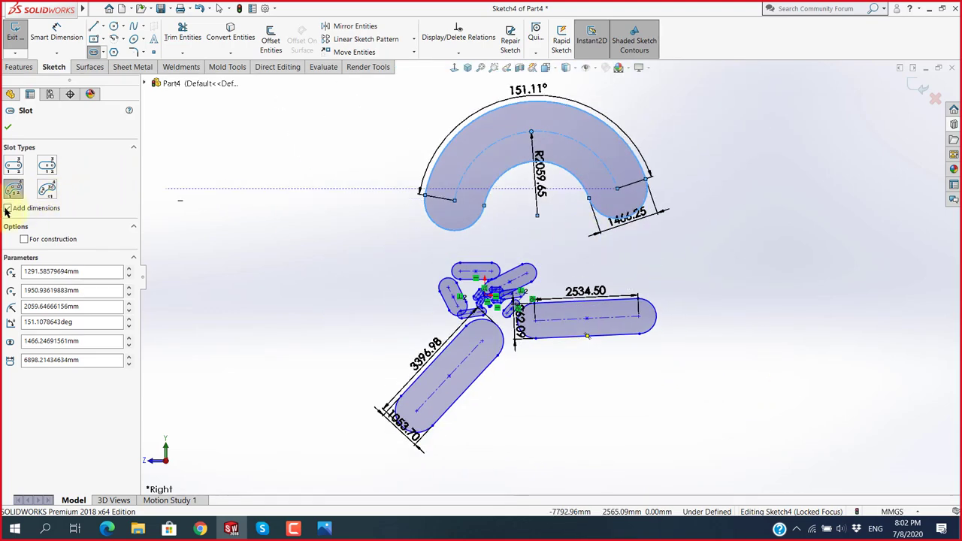
pyautogui.scroll(2, 329, 316)
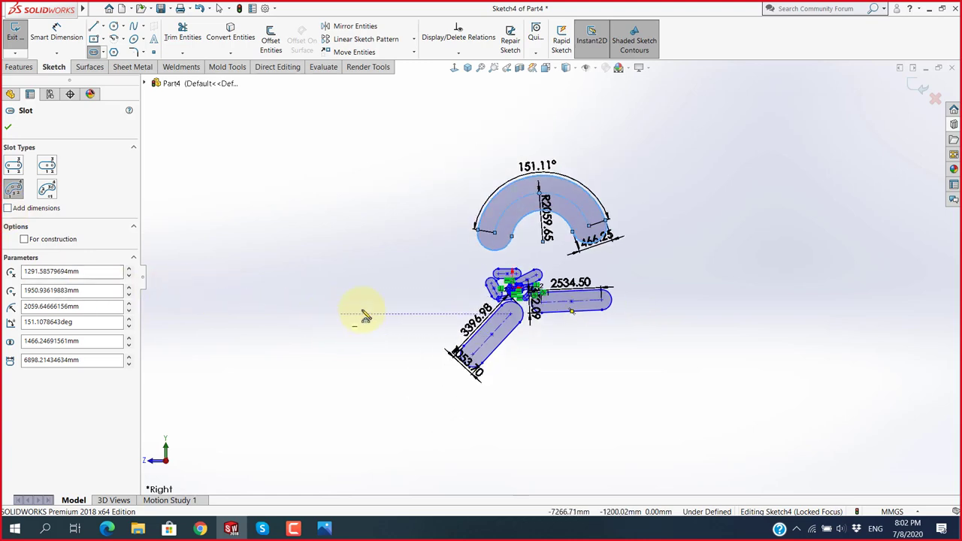
pyautogui.scroll(-2, 353, 323)
pyautogui.click(329, 347)
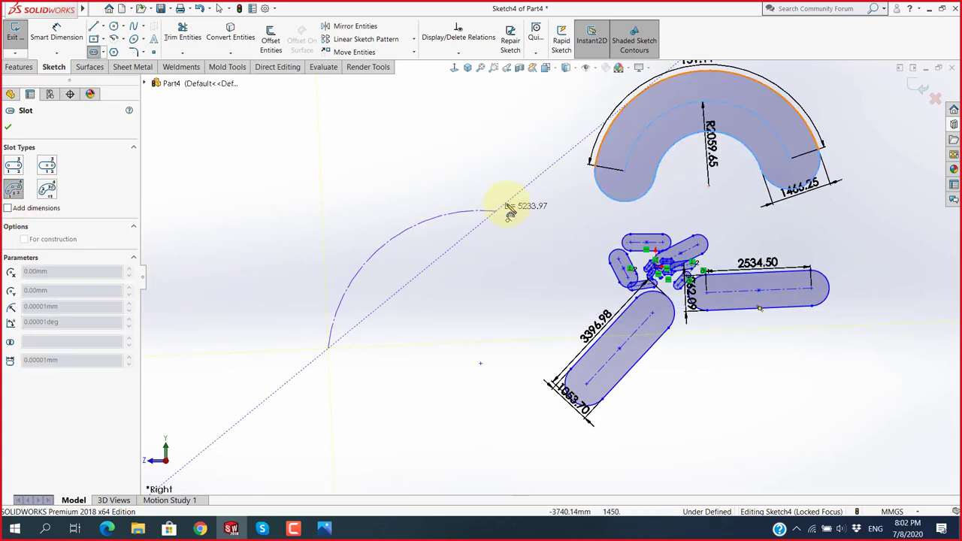
pyautogui.click(541, 201)
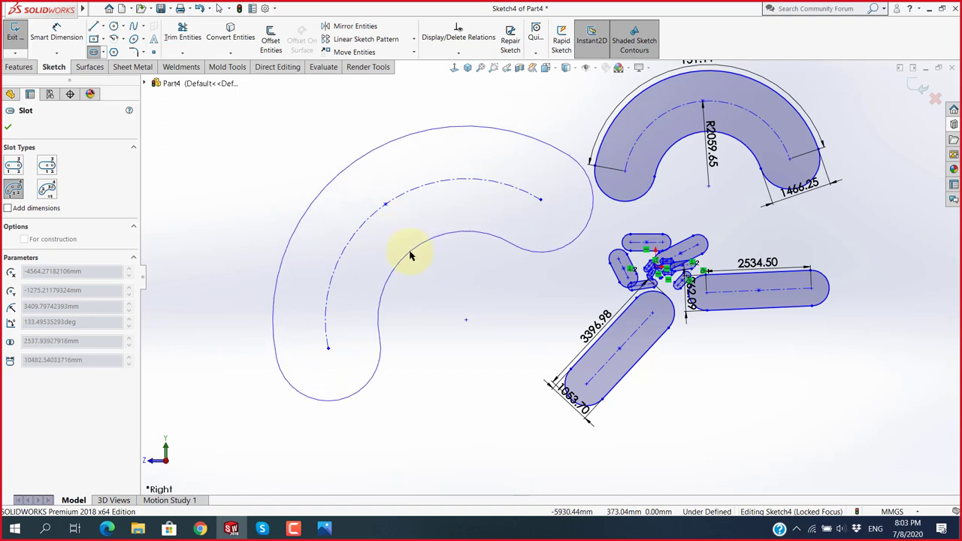
pyautogui.click(413, 247)
pyautogui.scroll(3, 500, 279)
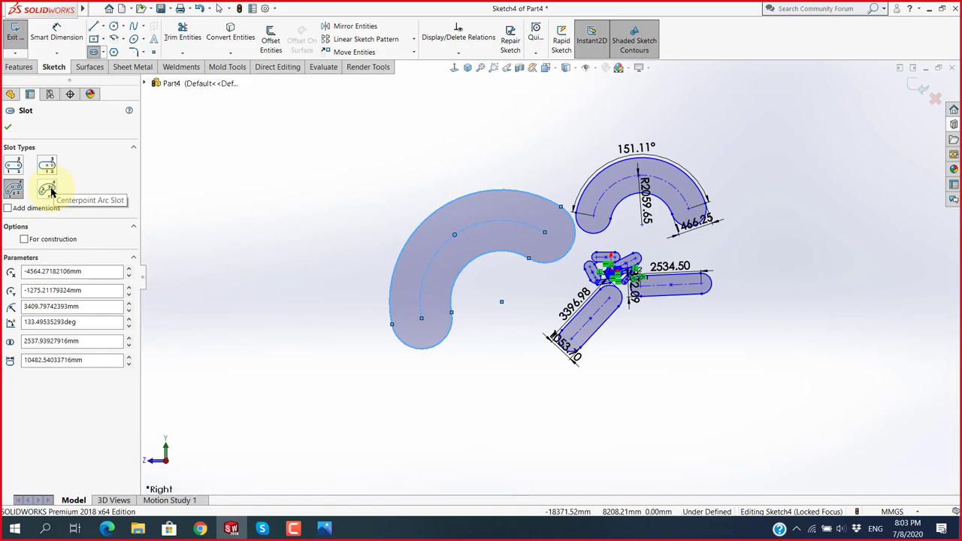
# Show the Slot Types choices under magnification and pick the arc slot type again.
pyautogui.press('super+plus')
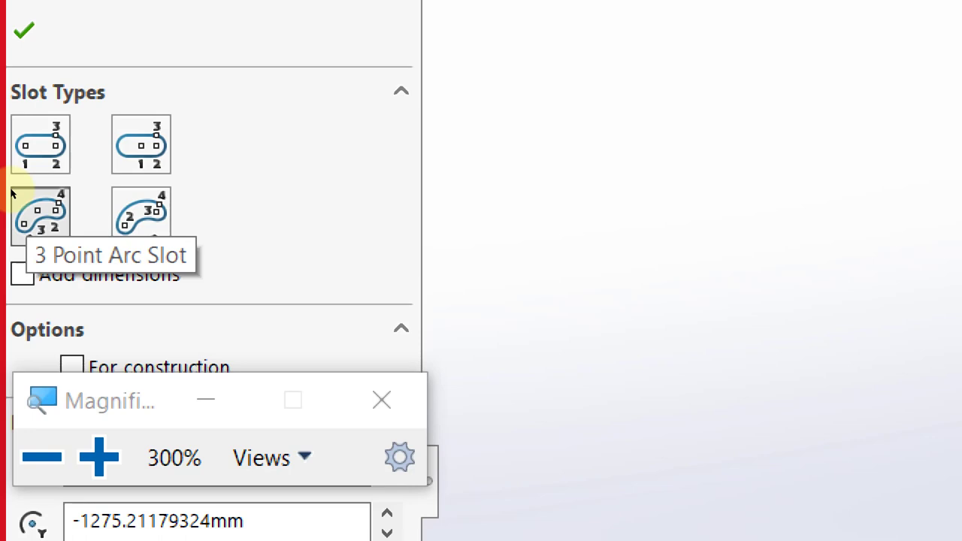
pyautogui.click(17, 196)
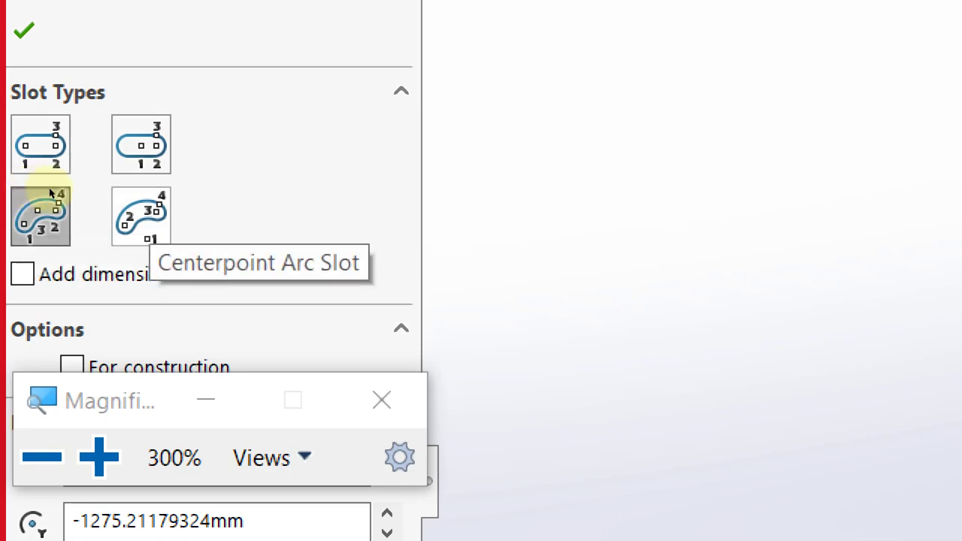
pyautogui.click(381, 399)
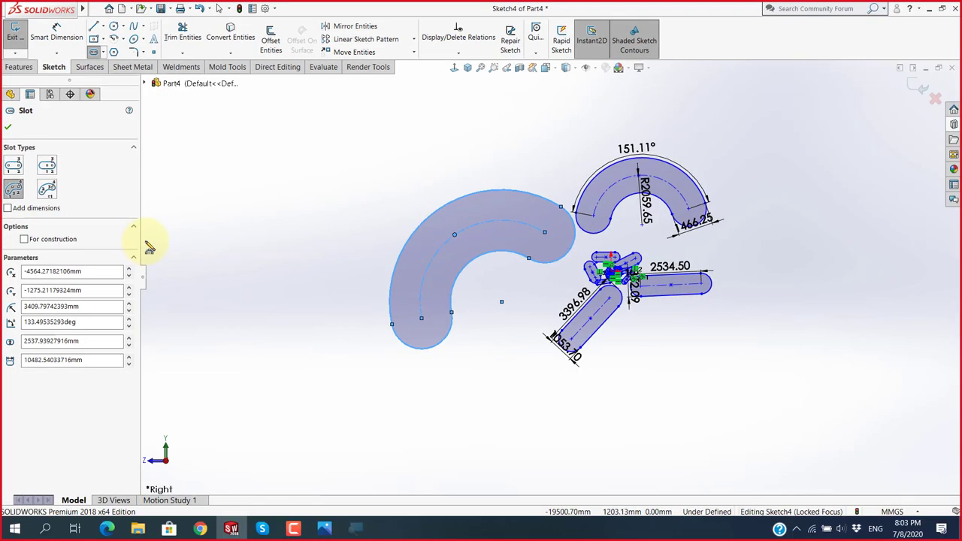
# Switch to Centerpoint Arc Slot and draw a large C-shaped slot on the right.
pyautogui.click(47, 194)
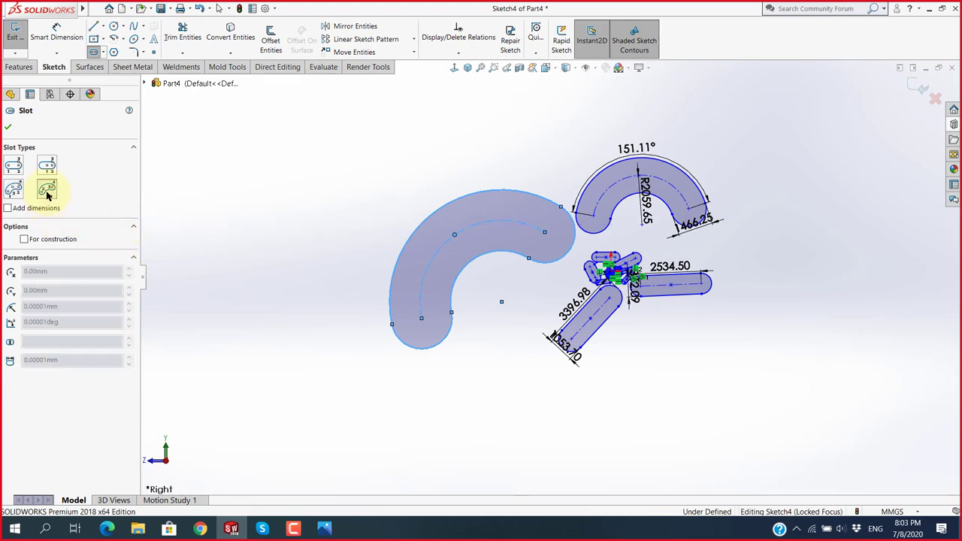
pyautogui.scroll(2, 502, 329)
pyautogui.scroll(-2, 706, 296)
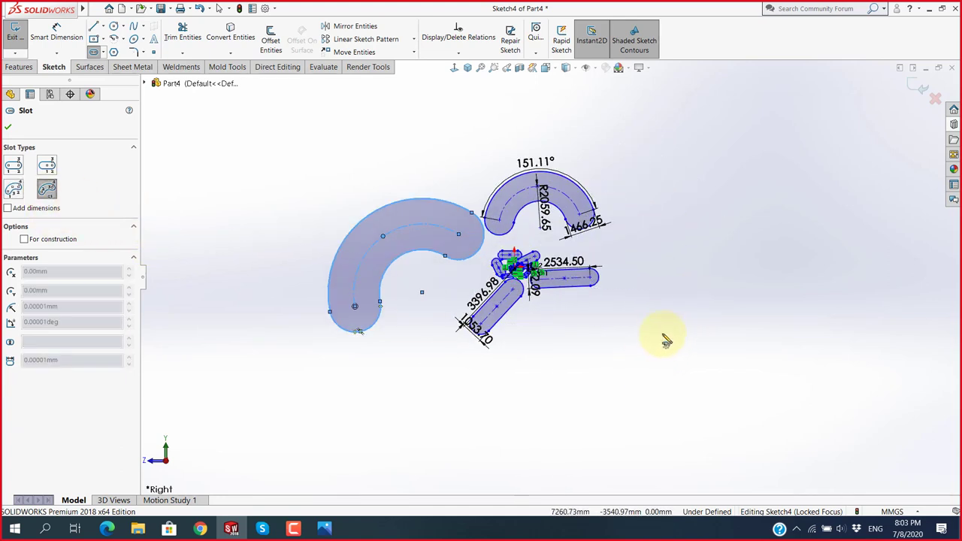
pyautogui.click(714, 304)
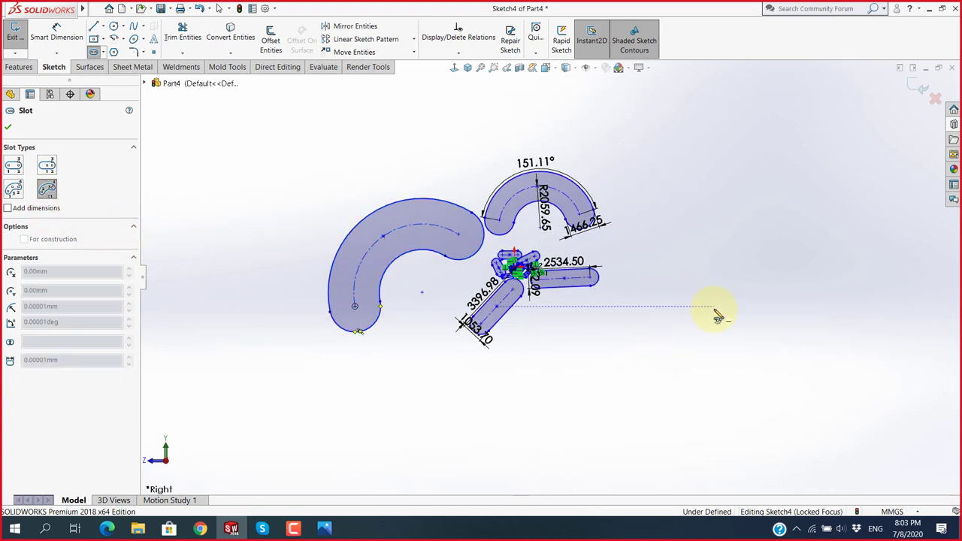
pyautogui.click(662, 223)
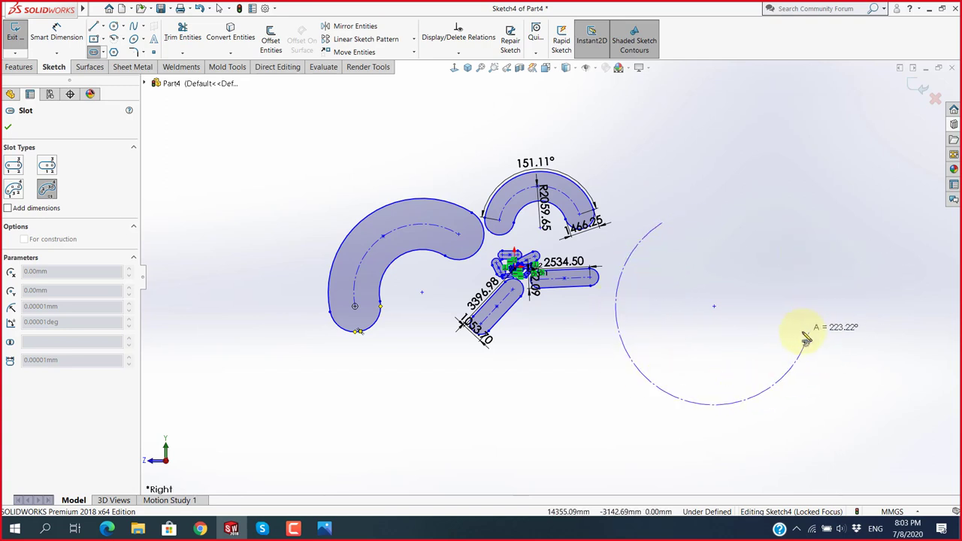
pyautogui.click(804, 261)
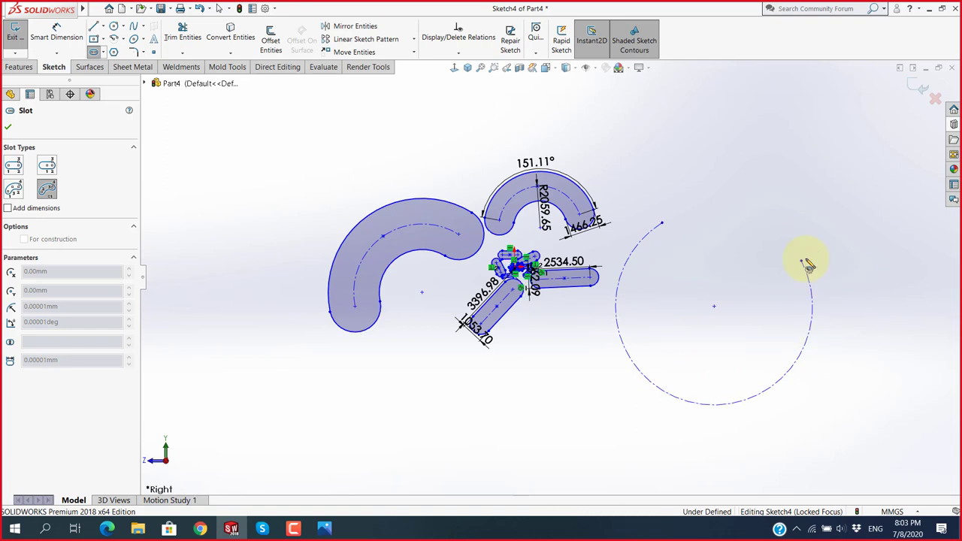
pyautogui.click(834, 261)
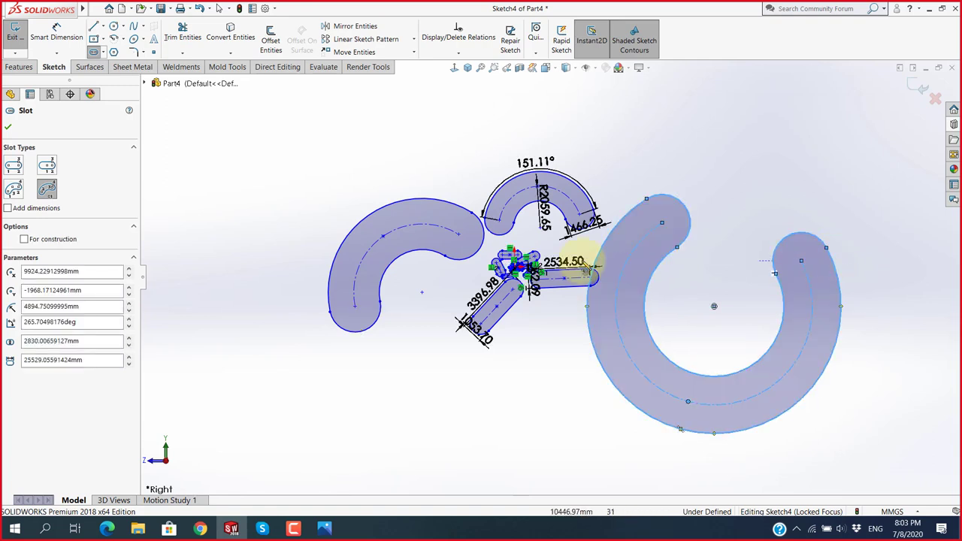
# Enable Add dimensions and draw an arc slot above it, dimensioned R5180.73, 138.76°, 3783.31 wide.
pyautogui.click(8, 208)
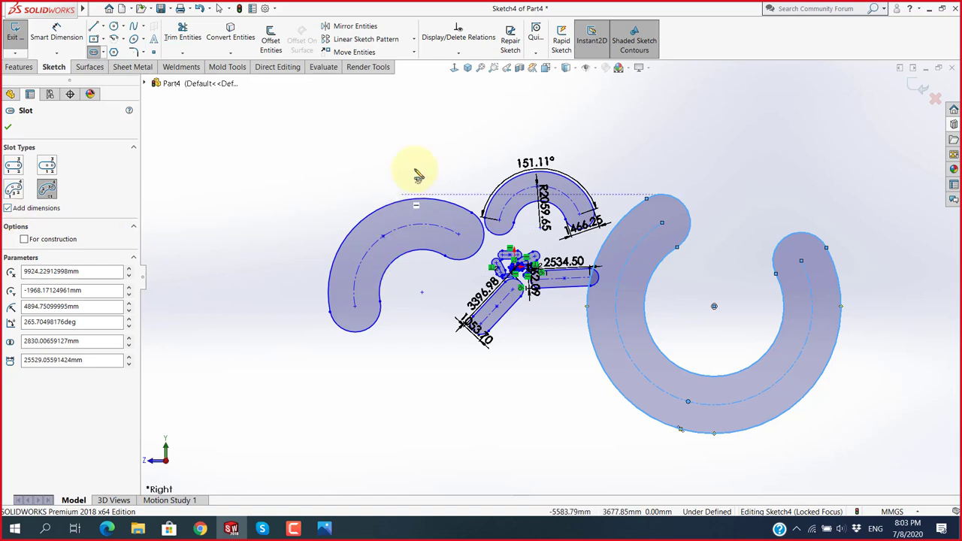
pyautogui.scroll(3, 741, 236)
pyautogui.click(629, 141)
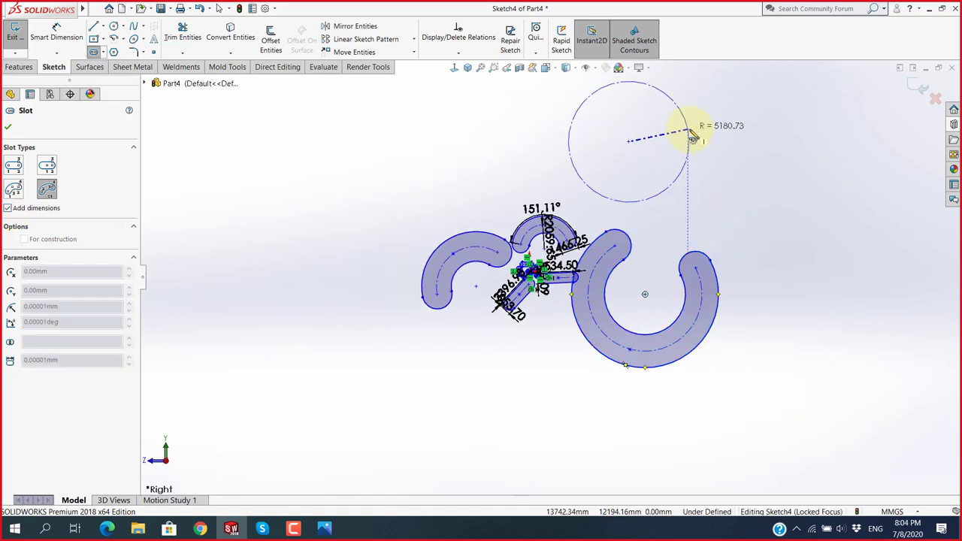
pyautogui.click(687, 131)
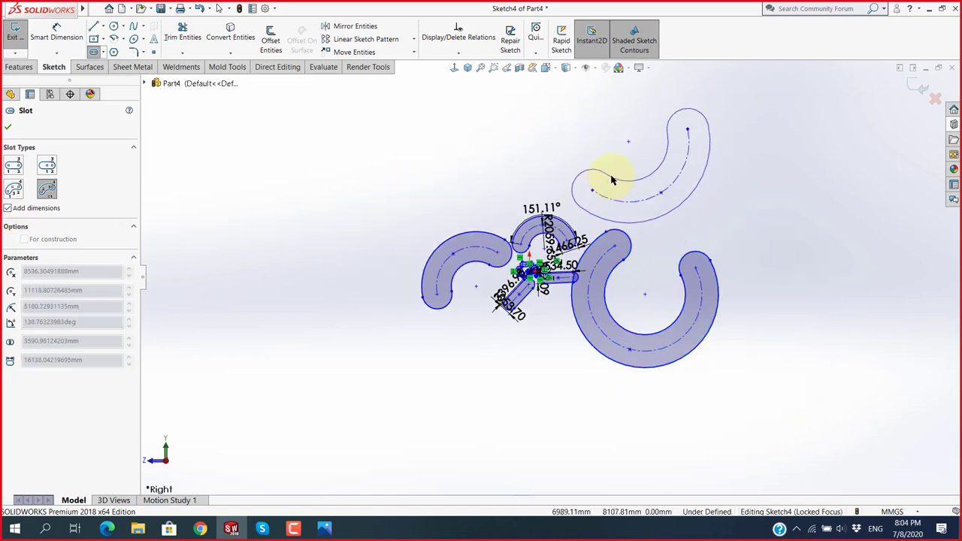
pyautogui.click(611, 181)
pyautogui.scroll(-2, 609, 227)
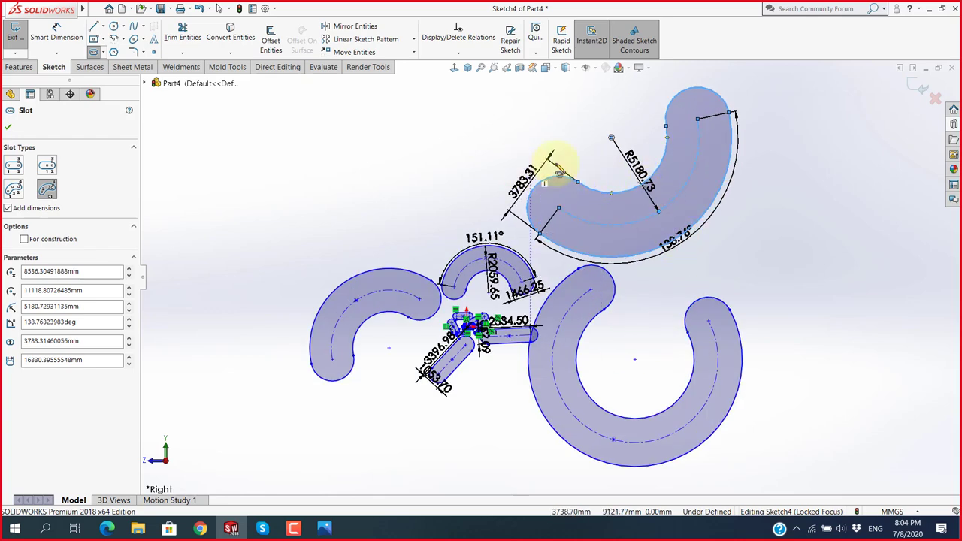
pyautogui.scroll(1, 554, 240)
pyautogui.scroll(2, 554, 248)
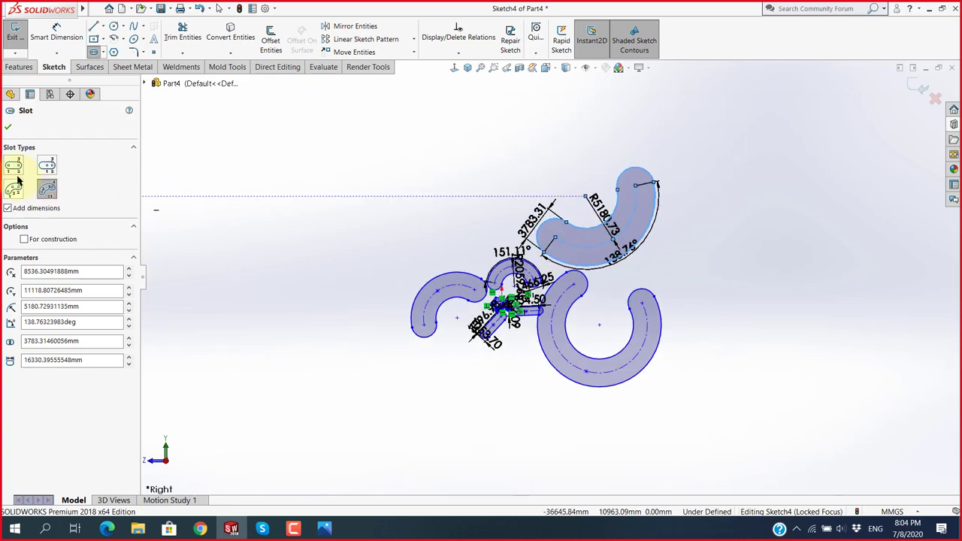
# Close the Slot tool and page through the Photos reference drawings back to Slot - 001.
pyautogui.click(10, 128)
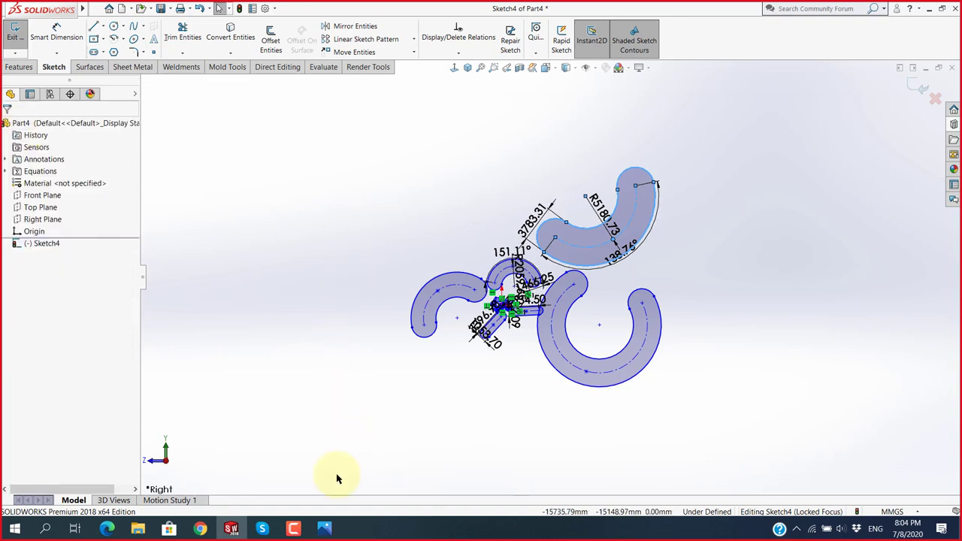
pyautogui.click(323, 530)
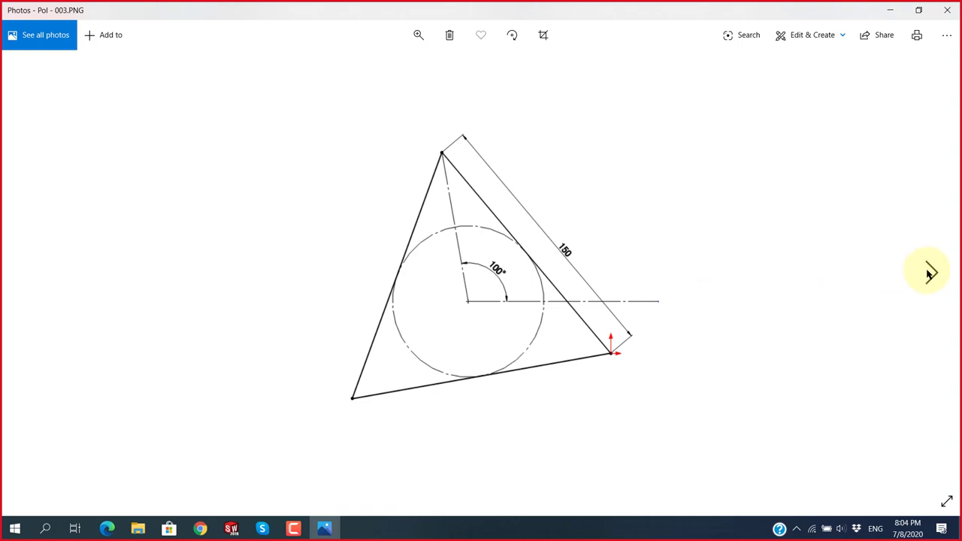
pyautogui.click(929, 274)
pyautogui.click(930, 273)
pyautogui.click(930, 274)
pyautogui.click(930, 273)
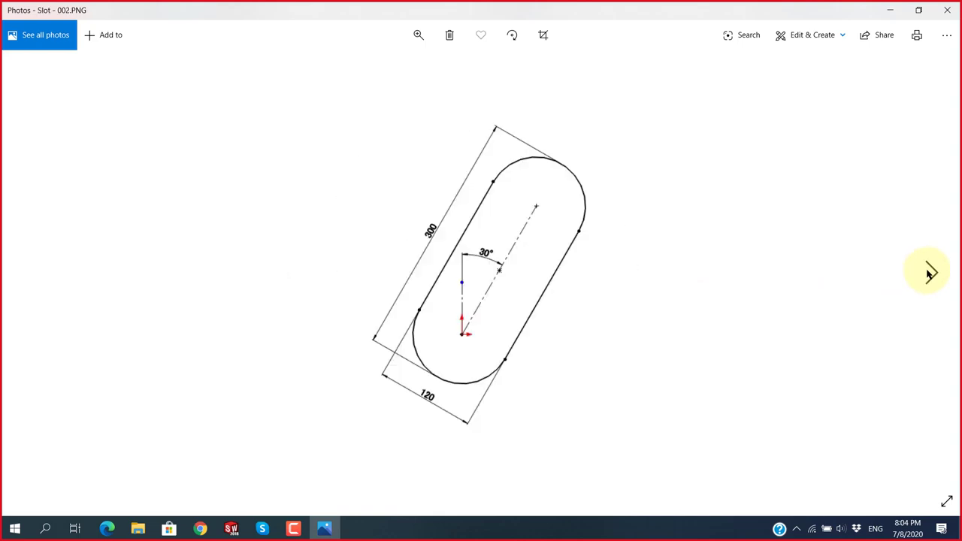
pyautogui.click(30, 277)
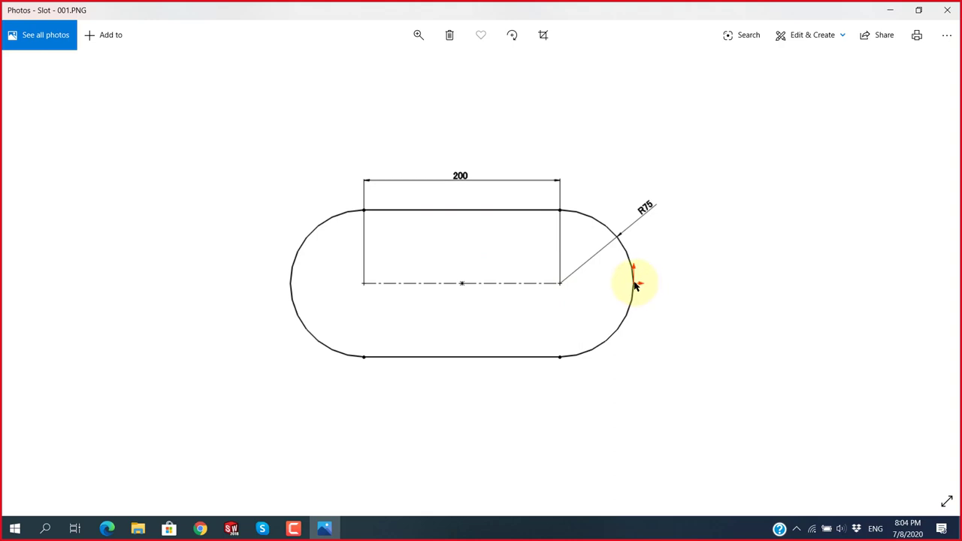
# View the Slot - 002 and Slot - 003 drawings, then return to the SOLIDWORKS sketch.
pyautogui.press('Right')
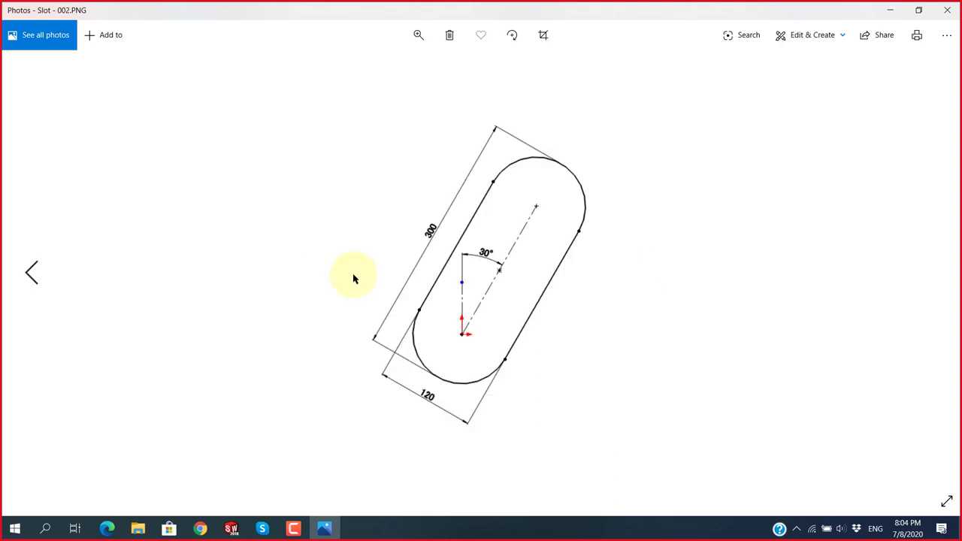
pyautogui.click(930, 269)
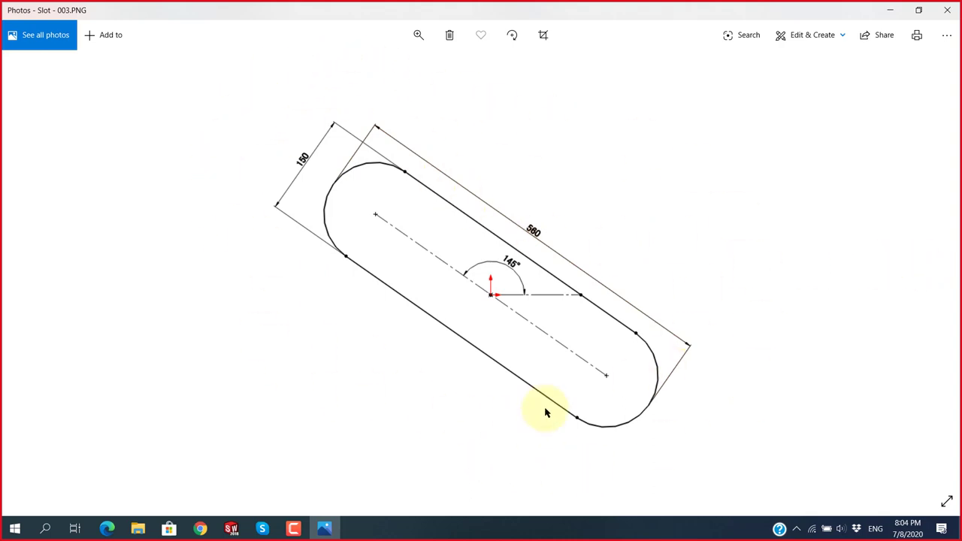
pyautogui.click(259, 529)
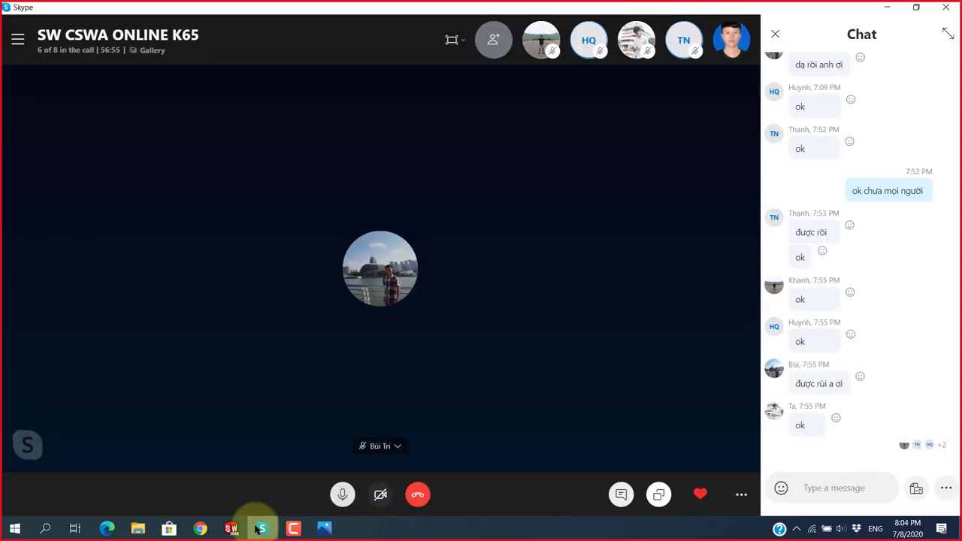
pyautogui.click(259, 529)
pyautogui.click(324, 529)
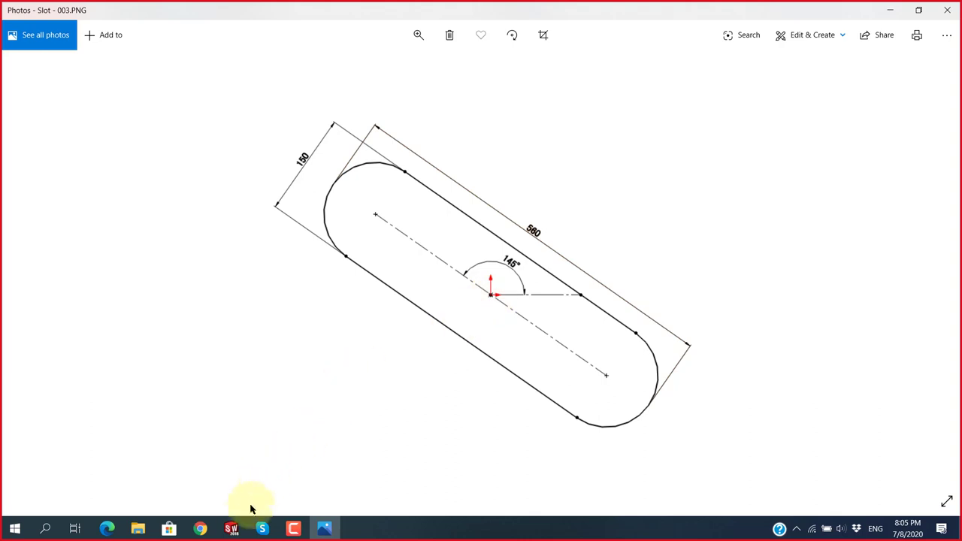
pyautogui.click(230, 529)
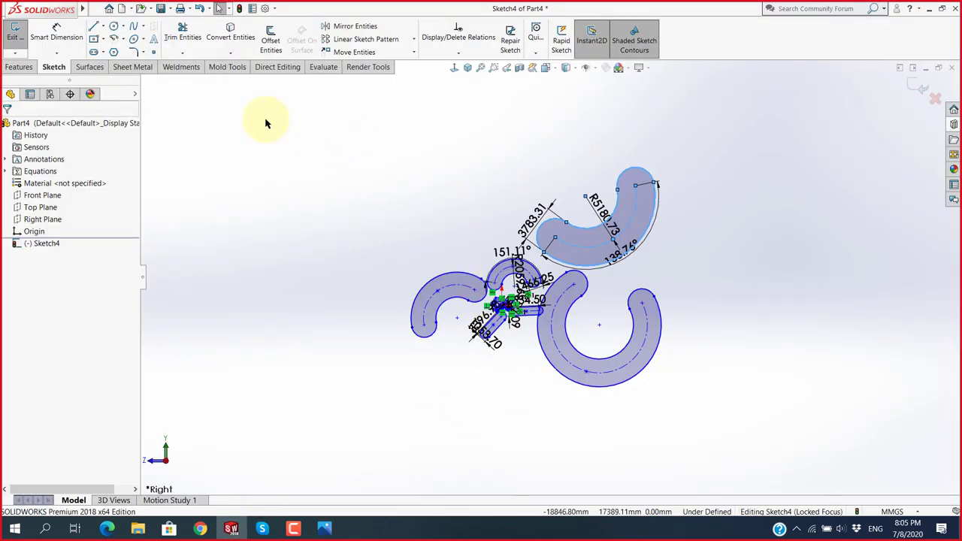
# Start the Slot tool with Straight Slot type, then bring up the Slot - 003 reference drawing.
pyautogui.click(93, 52)
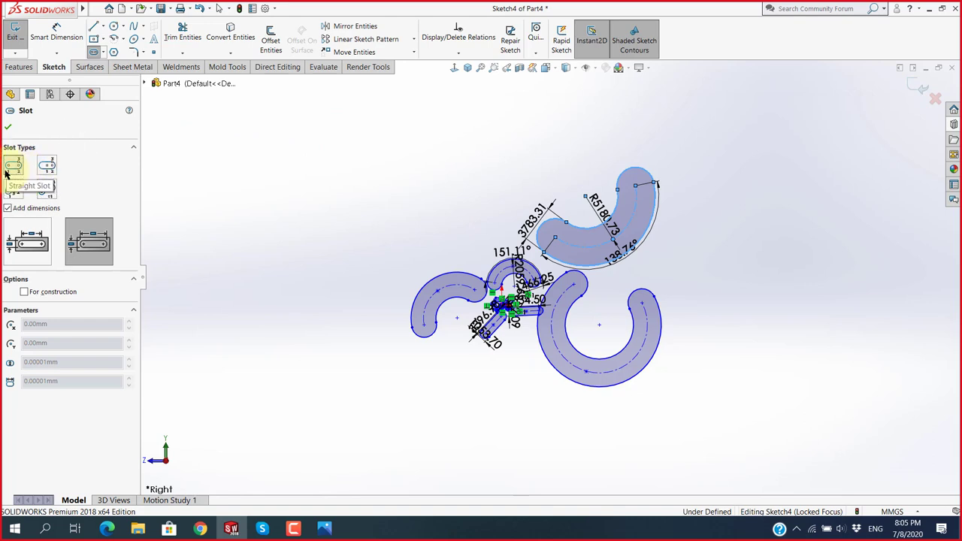
pyautogui.press('super+plus')
pyautogui.press('super+plus')
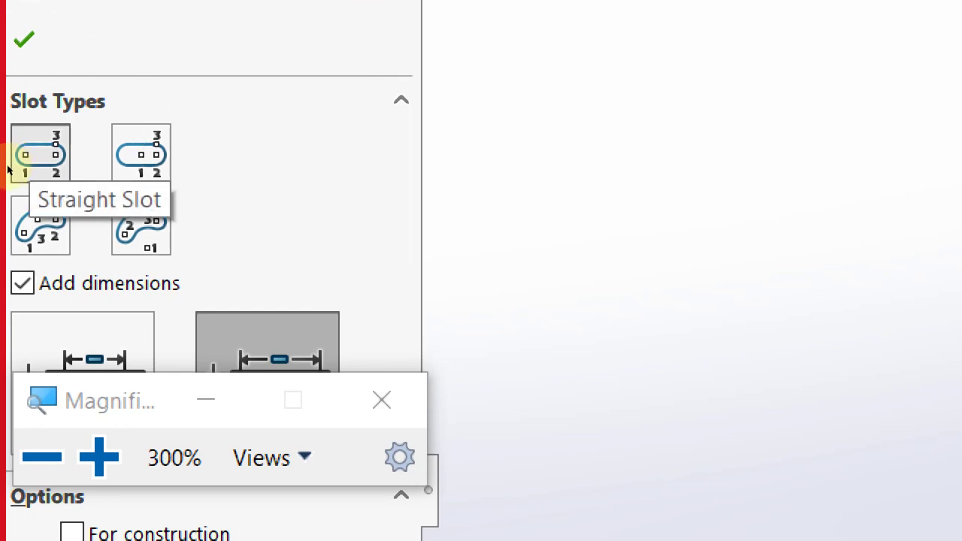
pyautogui.click(47, 168)
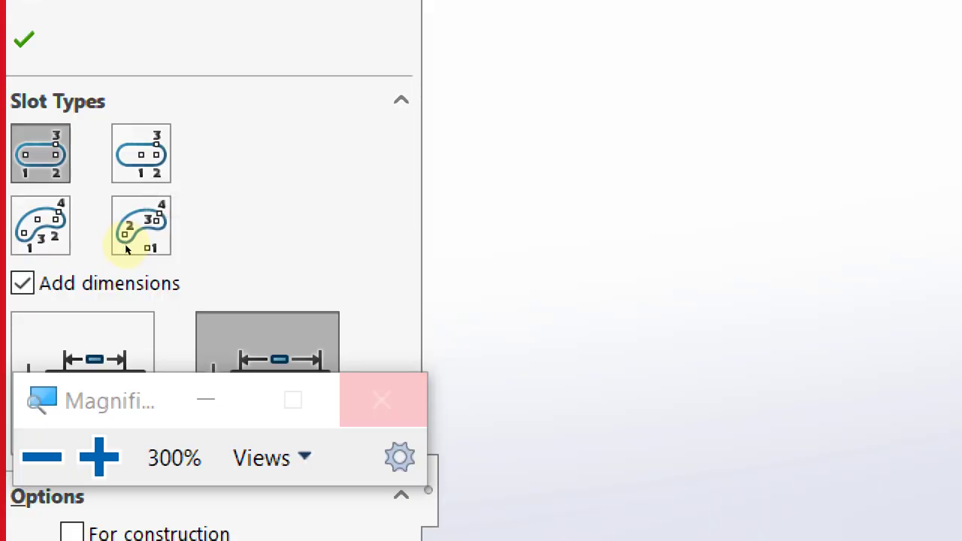
pyautogui.click(381, 399)
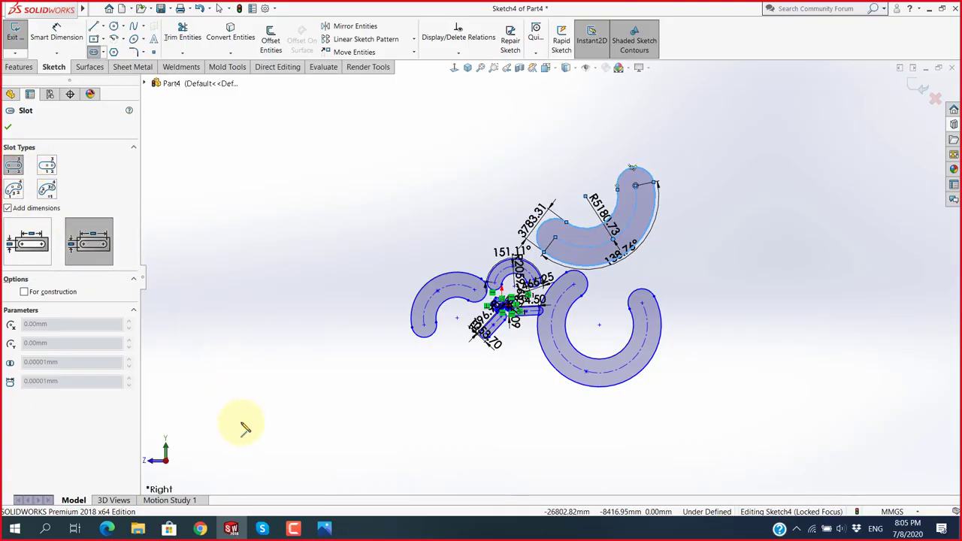
pyautogui.click(321, 529)
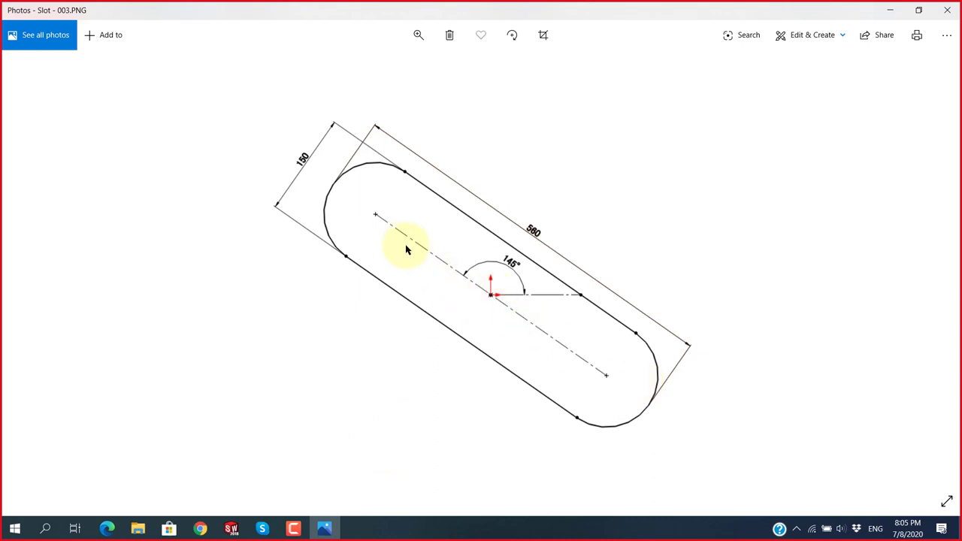
pyautogui.click(927, 279)
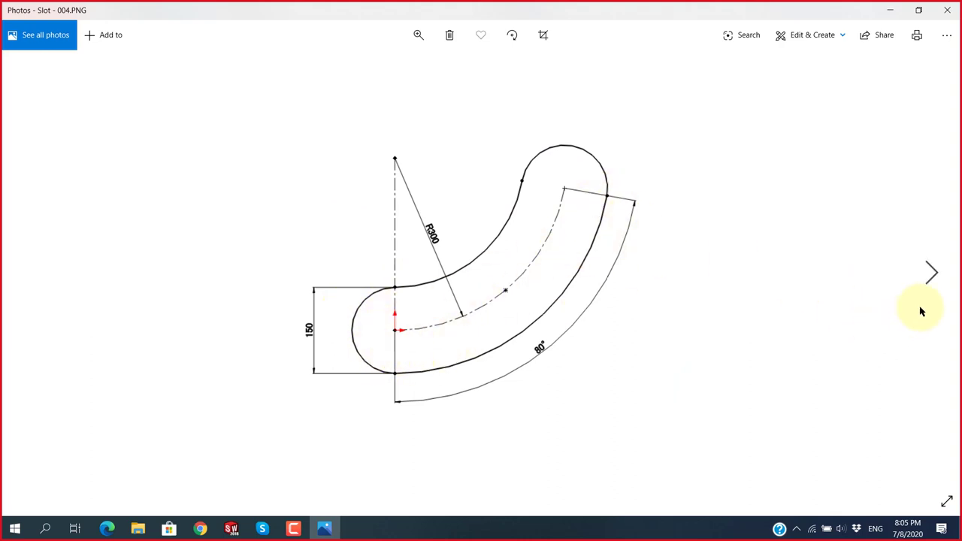
pyautogui.press('Right')
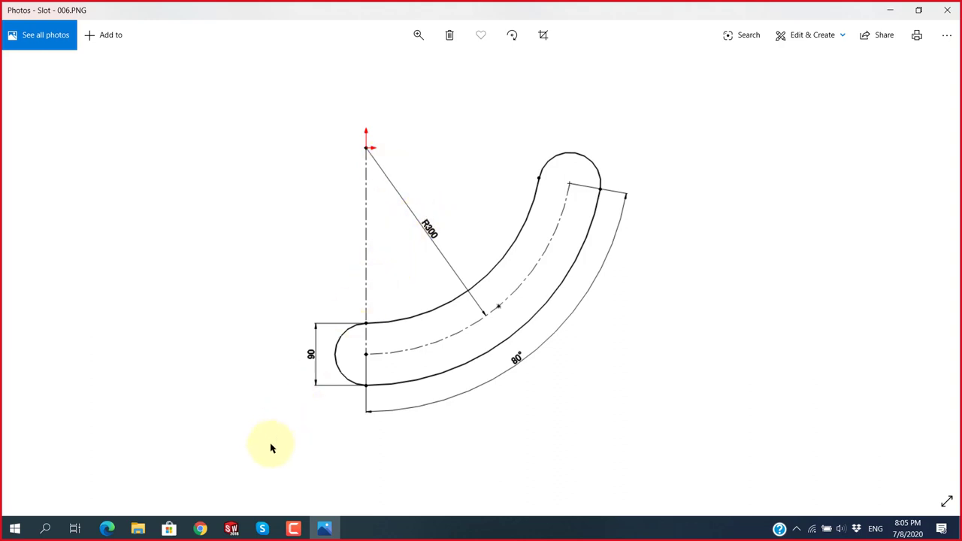
pyautogui.click(238, 527)
pyautogui.click(262, 529)
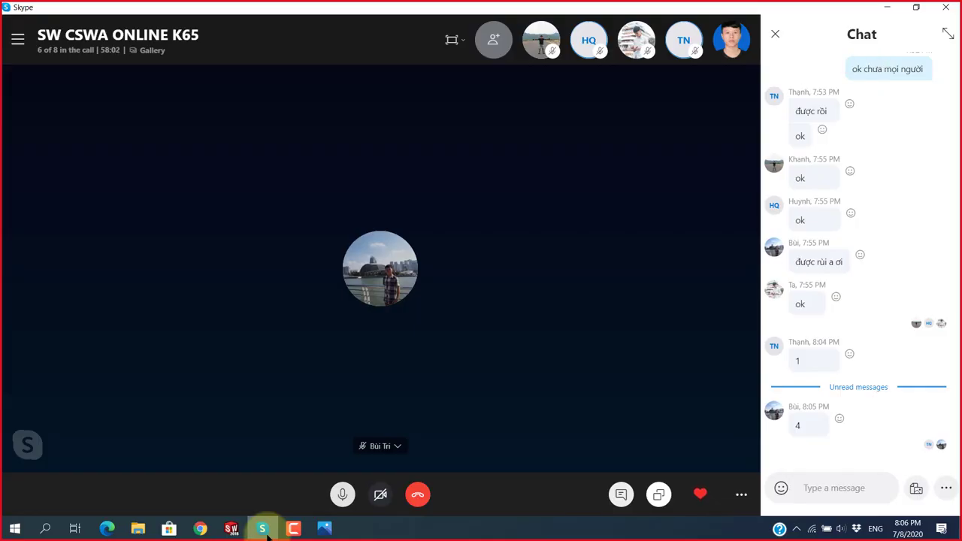
pyautogui.click(264, 531)
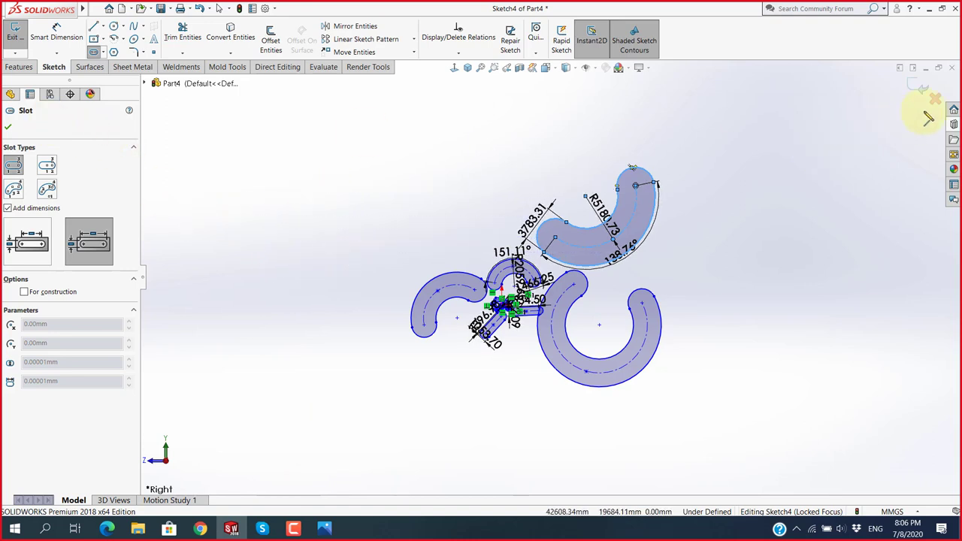
# Discard the slot practice sketch, begin a Front Plane sketch, and view the Slot - 006 curved slot drawing.
pyautogui.click(935, 99)
pyautogui.click(494, 270)
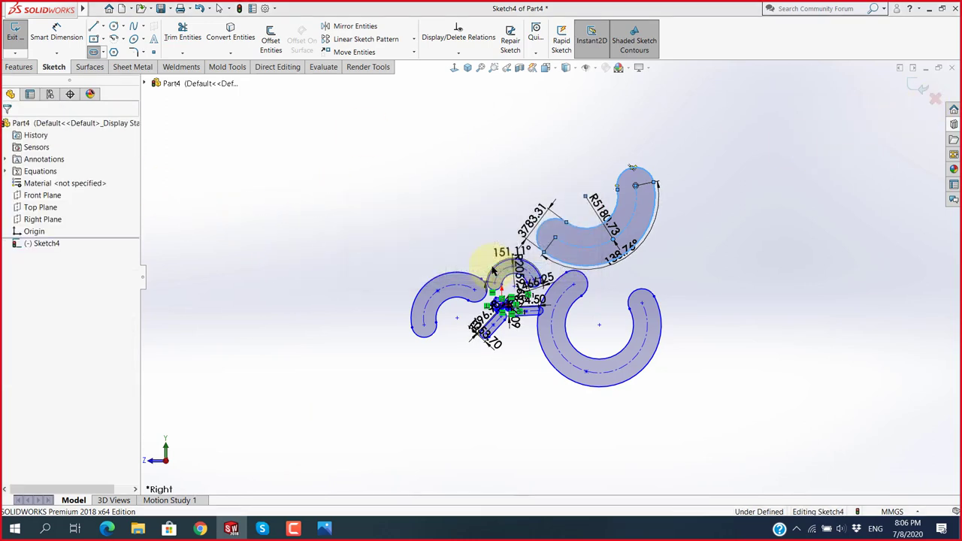
pyautogui.click(44, 195)
pyautogui.click(60, 185)
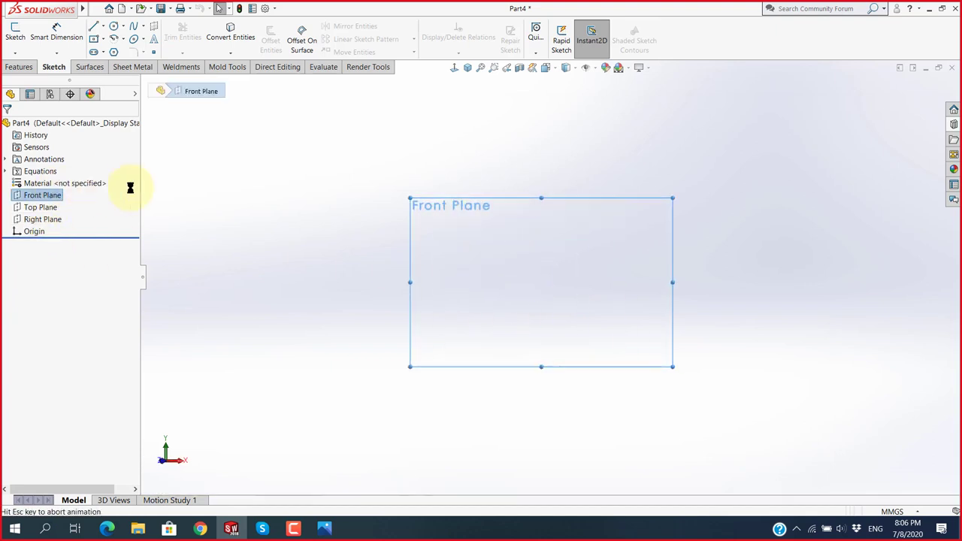
pyautogui.hotkey('alt', 'Tab')
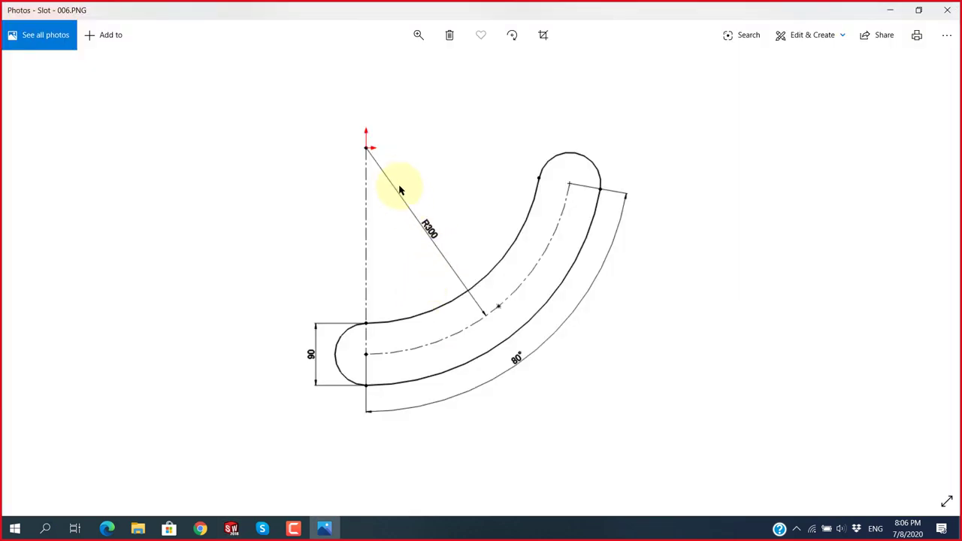
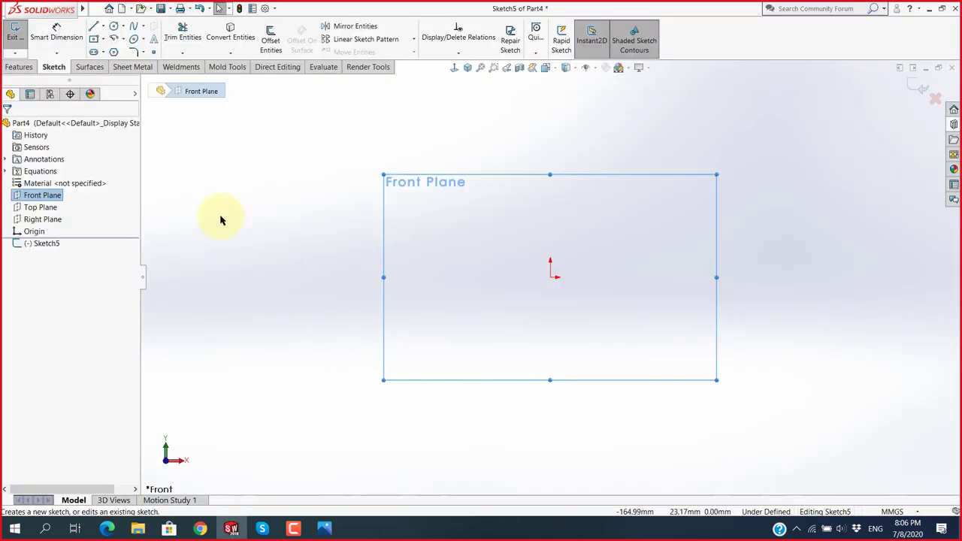
# Sketch a dimensioned 3 Point Arc Slot centred on the origin: R73.79, 82° sweep, 31.59 wide.
pyautogui.click(95, 52)
pyautogui.click(48, 194)
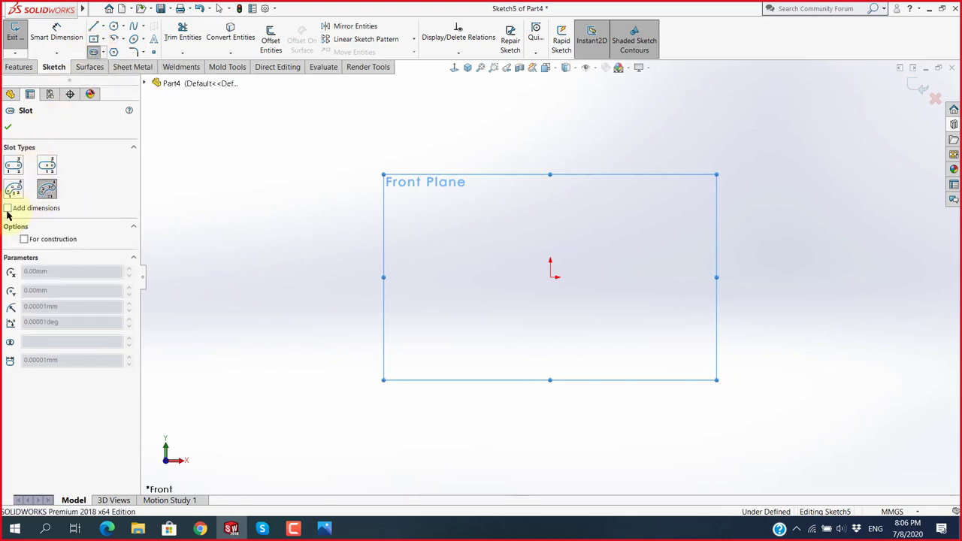
pyautogui.click(7, 209)
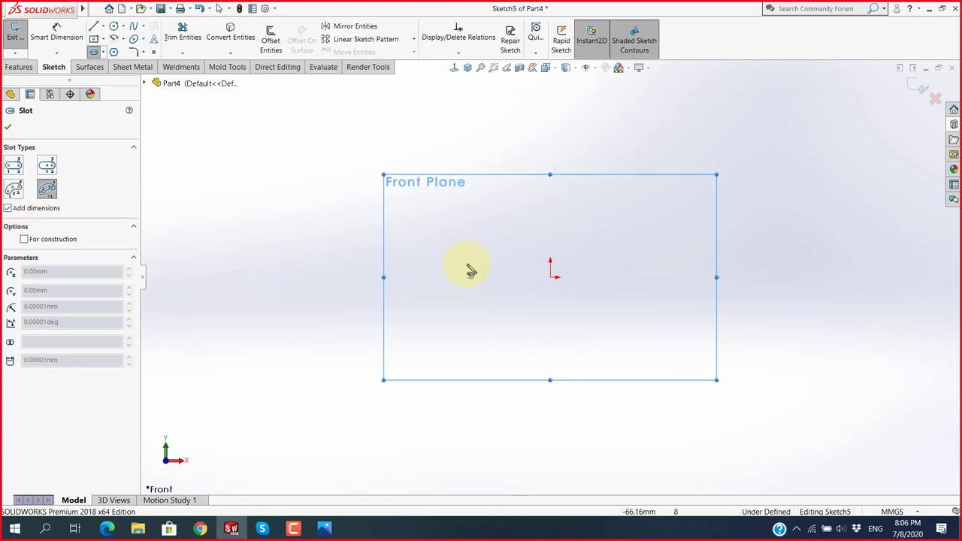
pyautogui.click(550, 276)
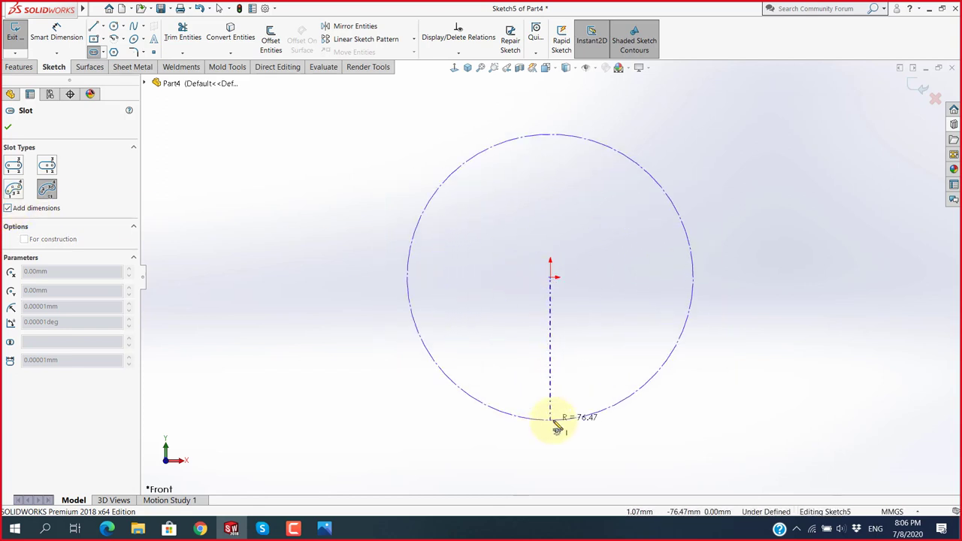
pyautogui.hotkey('alt', 'Tab')
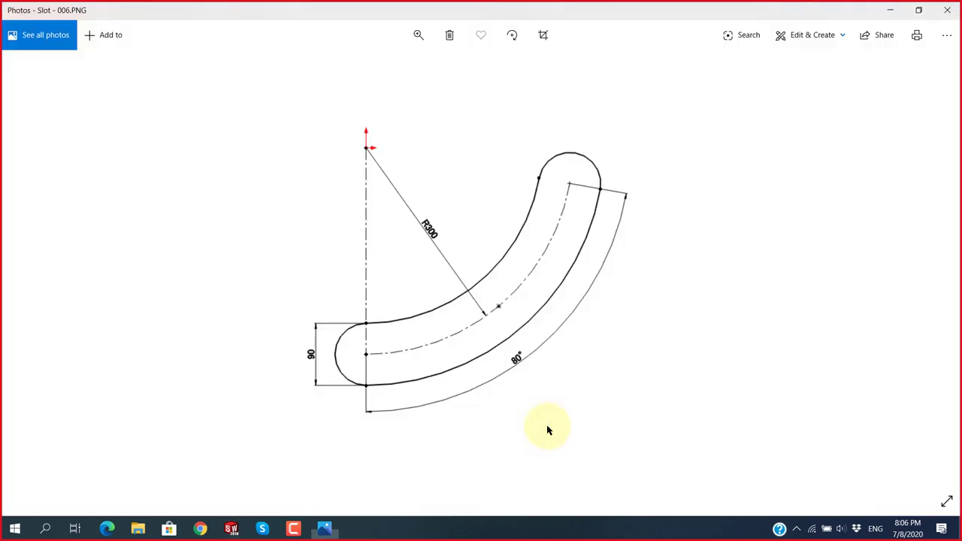
pyautogui.hotkey('alt', 'Tab')
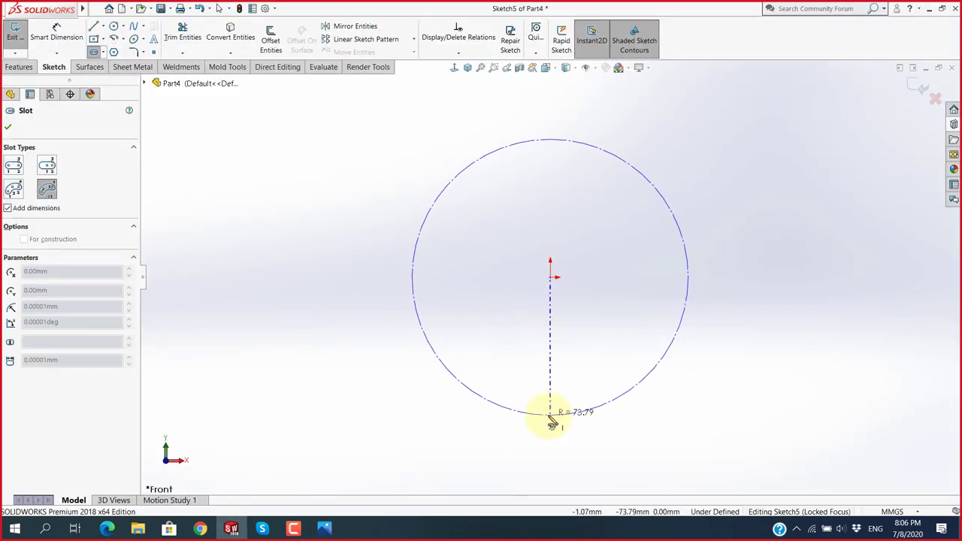
pyautogui.click(550, 418)
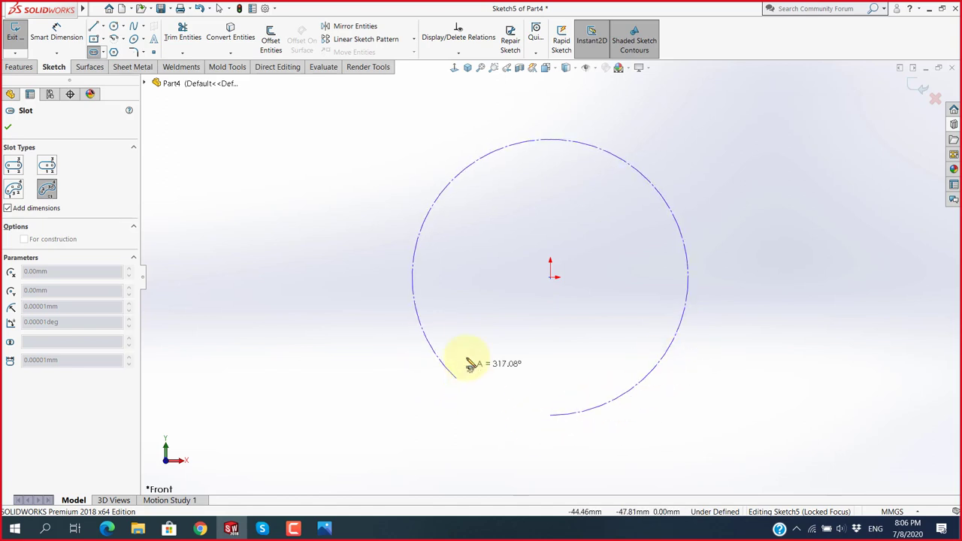
pyautogui.hotkey('alt', 'Tab')
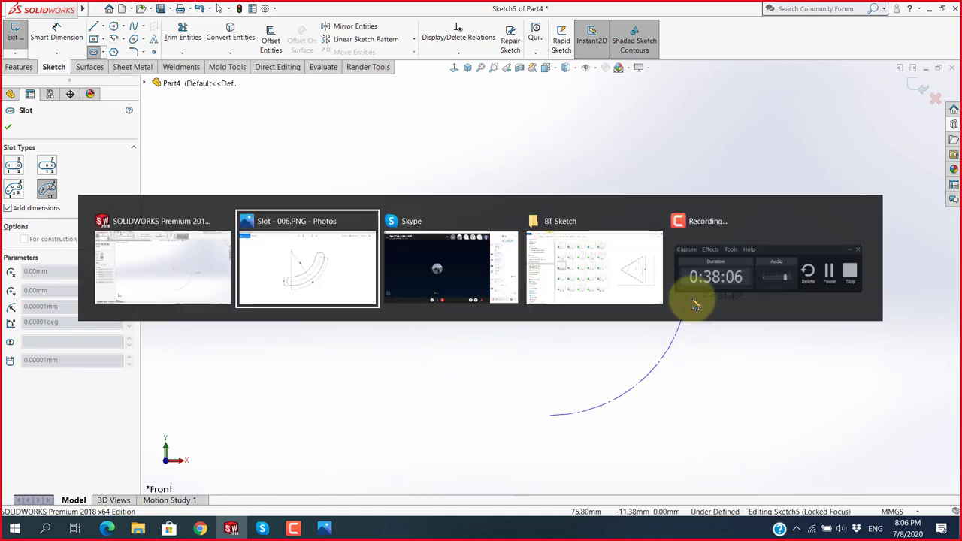
pyautogui.hotkey('alt', 'Tab')
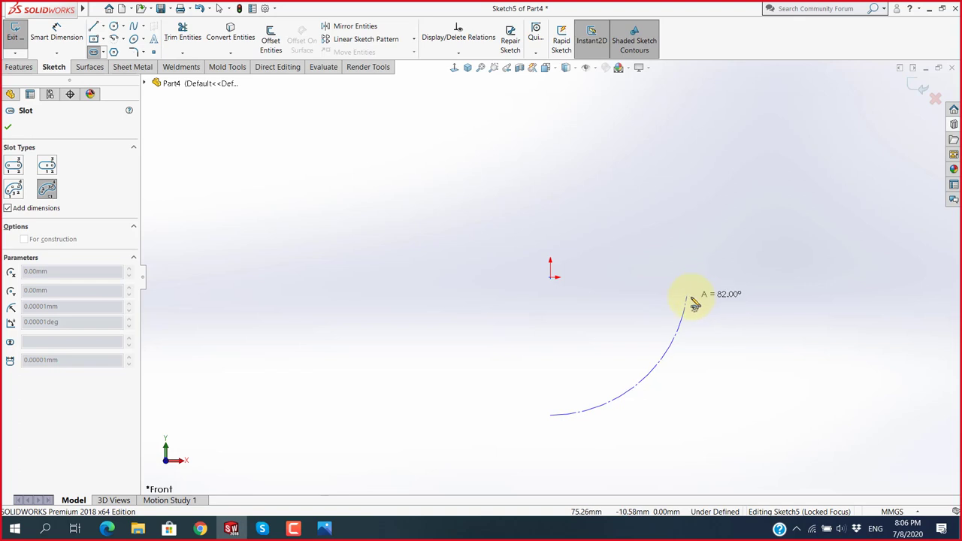
pyautogui.click(686, 297)
pyautogui.click(716, 305)
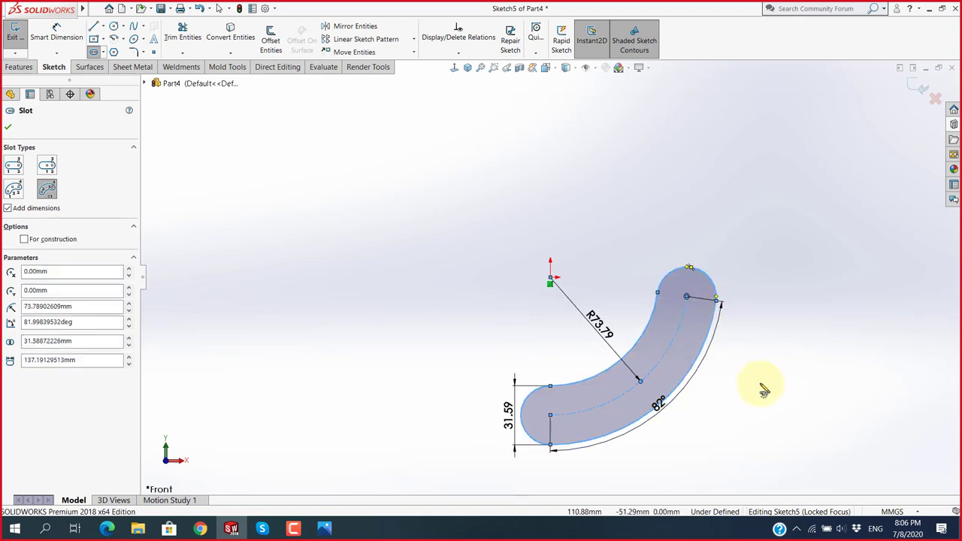
pyautogui.press('Escape')
# Change the slot's radius dimension by entering 150.
pyautogui.scroll(-2, 683, 386)
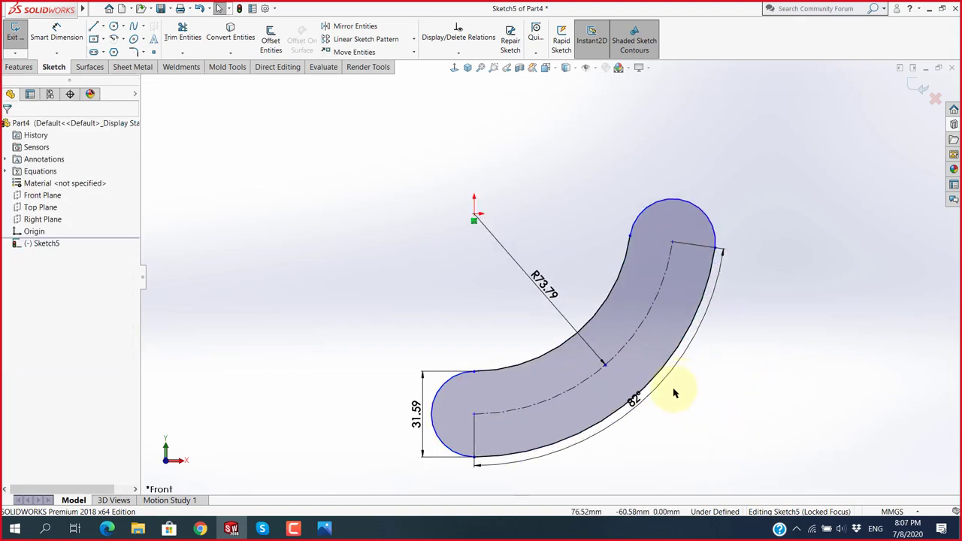
pyautogui.hotkey('alt', 'Tab')
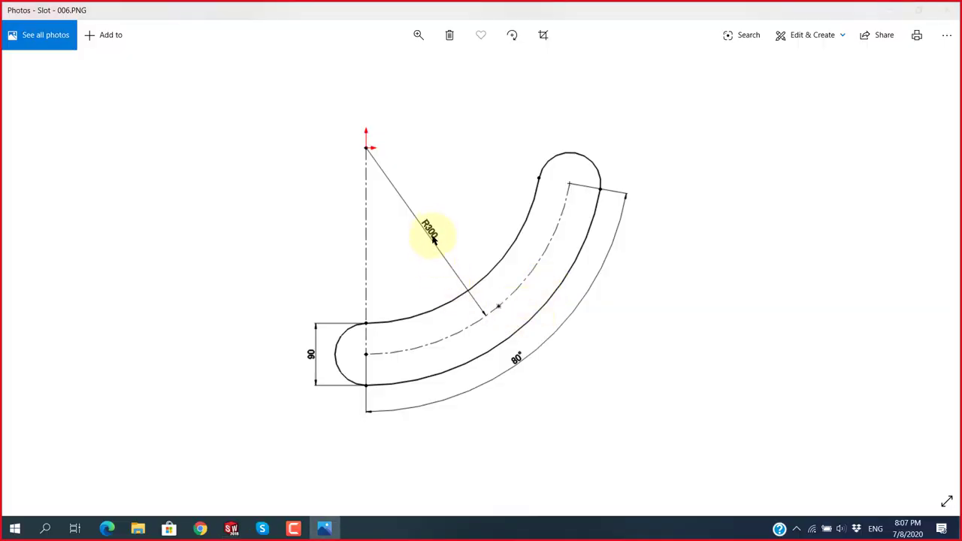
pyautogui.hotkey('alt', 'Tab')
pyautogui.doubleClick(552, 296)
pyautogui.write('150')
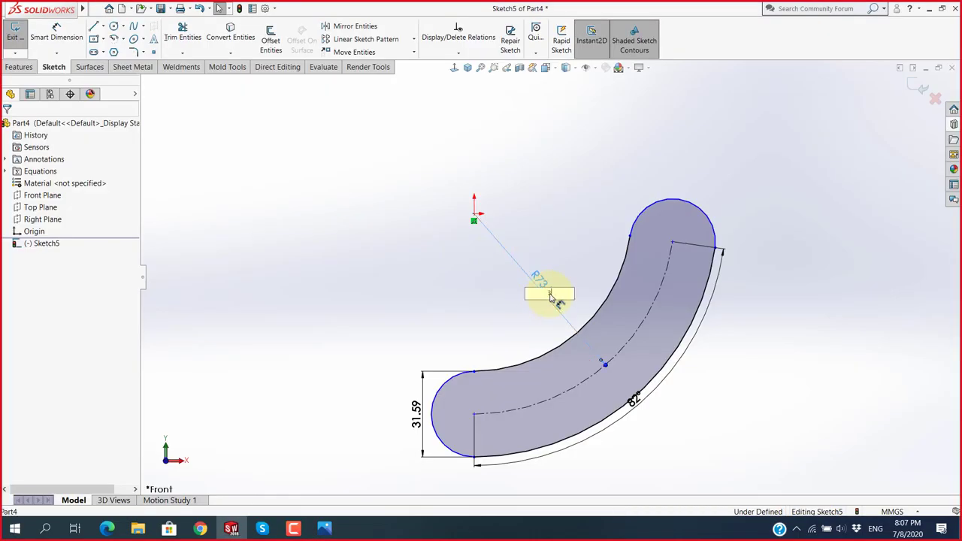
pyautogui.press('Return')
# Change the slot's 82° sweep angle dimension to 80°.
pyautogui.scroll(5, 665, 304)
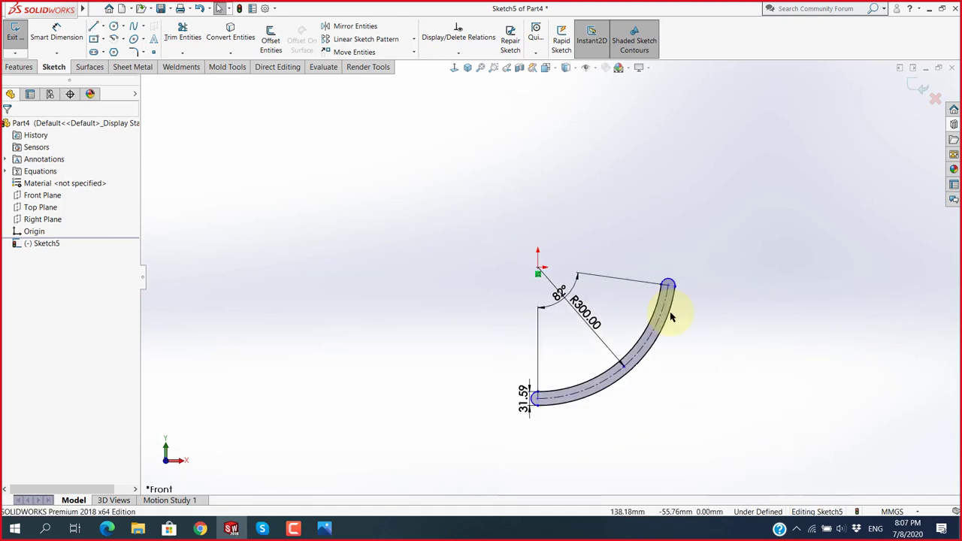
pyautogui.scroll(-2, 687, 354)
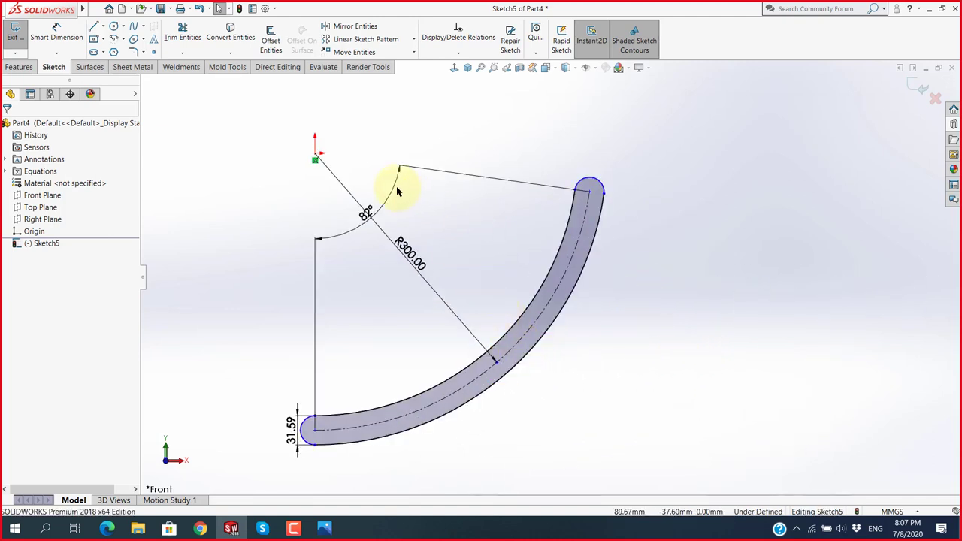
pyautogui.click(452, 173)
pyautogui.press('Delete')
pyautogui.hotkey('ctrl', 'z')
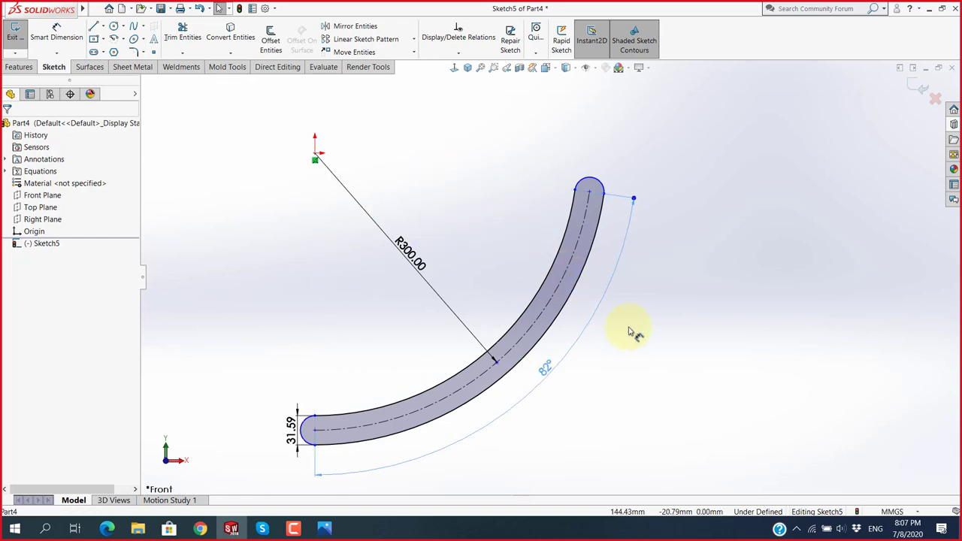
pyautogui.hotkey('alt', 'Tab')
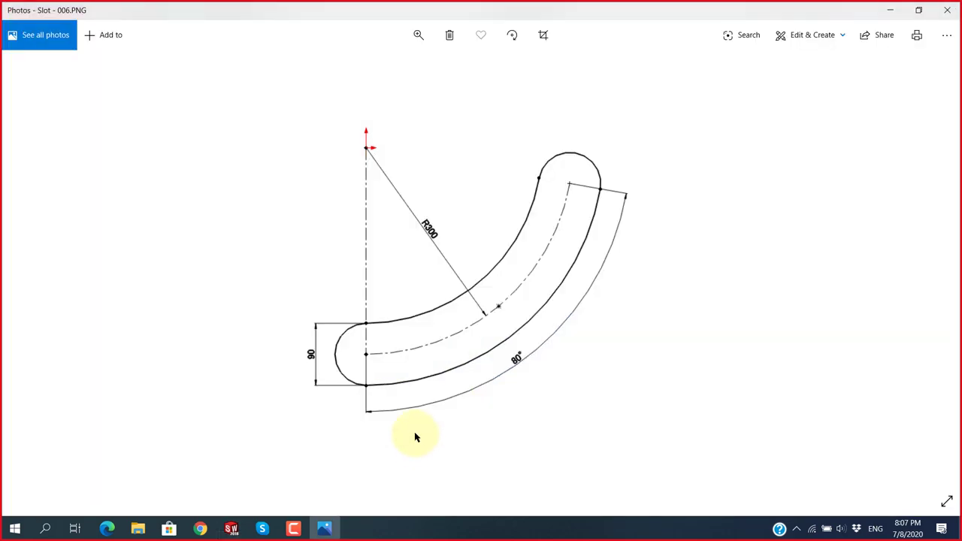
pyautogui.hotkey('alt', 'Tab')
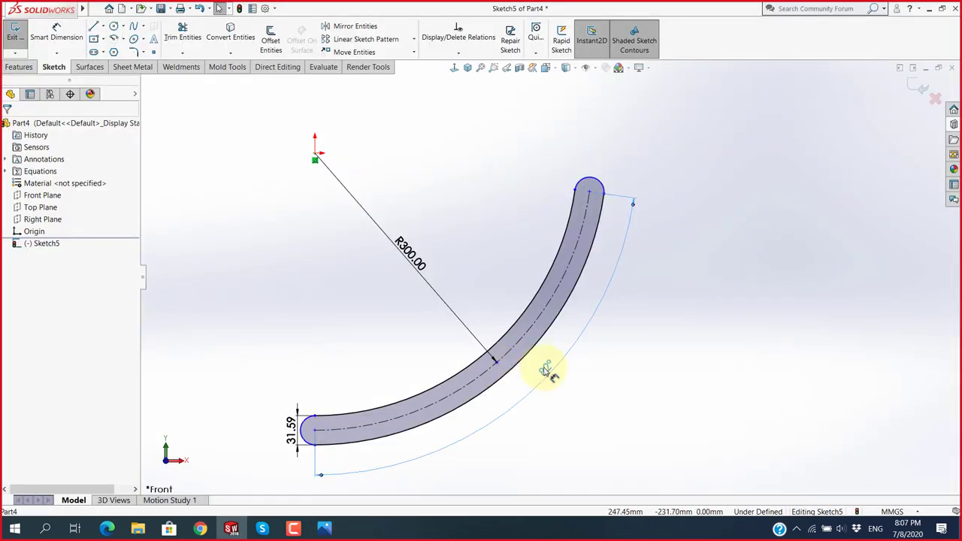
pyautogui.doubleClick(546, 368)
pyautogui.press('BackSpace')
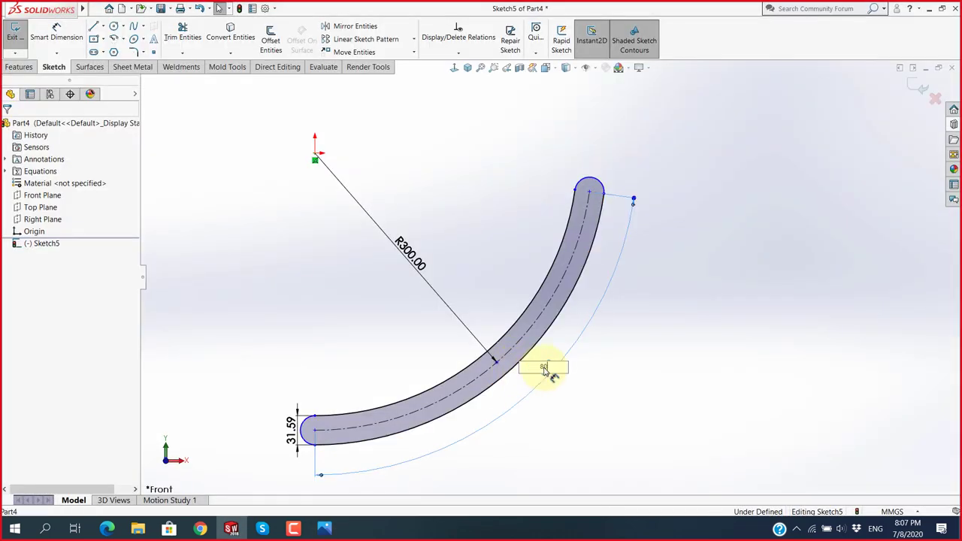
pyautogui.press('Return')
# Set the slot width dimension to 90.
pyautogui.scroll(-4, 330, 420)
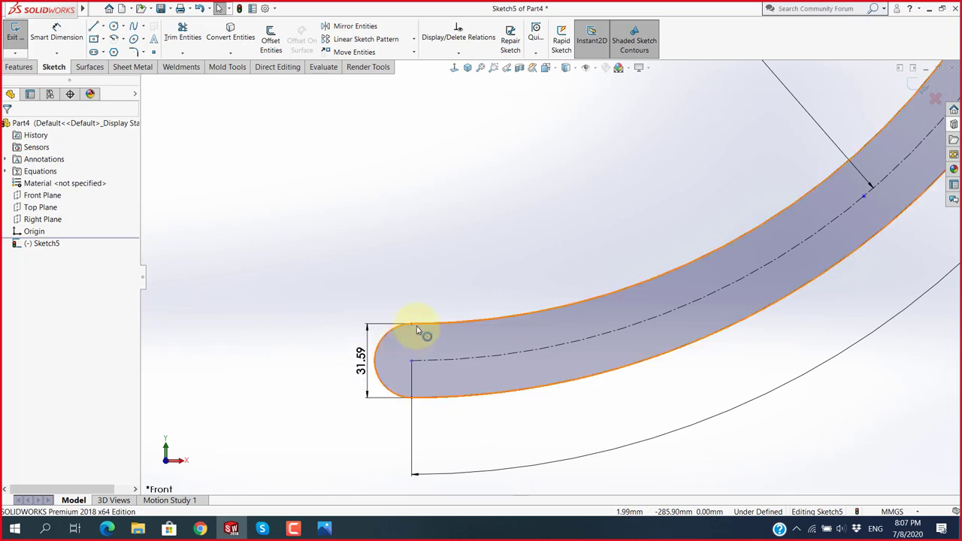
pyautogui.hotkey('alt', 'Tab')
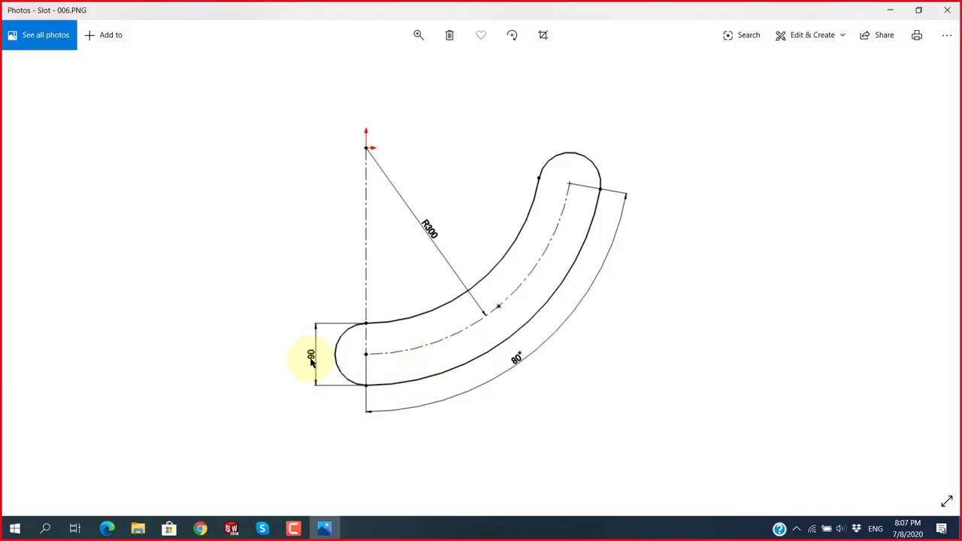
pyautogui.hotkey('alt', 'Tab')
pyautogui.doubleClick(366, 360)
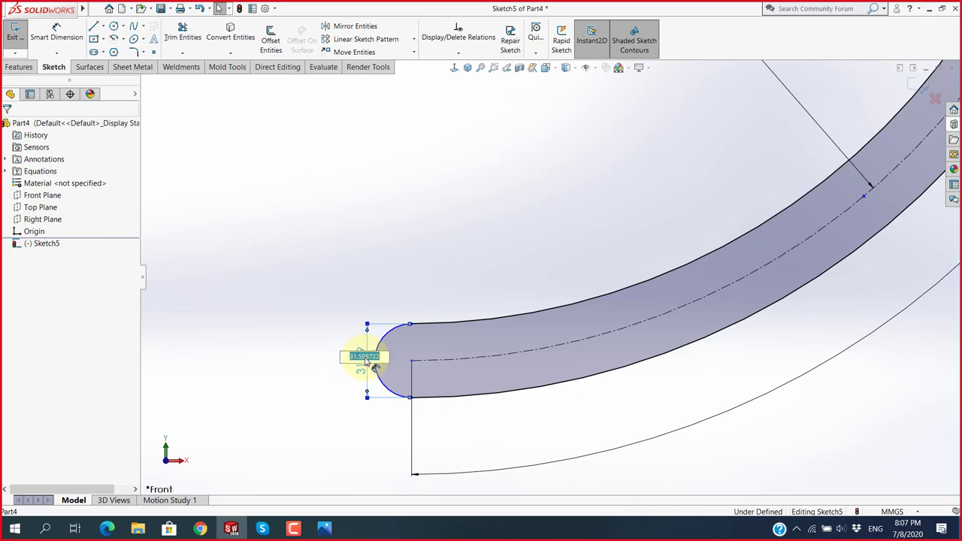
pyautogui.write('90')
pyautogui.press('Return')
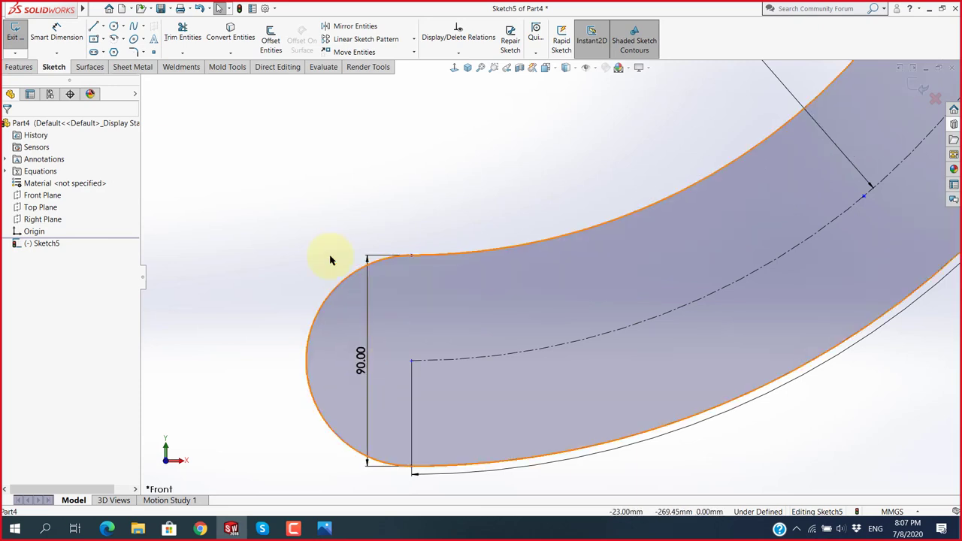
# Add an 80° arc dimension to the outer slot arc with Smart Dimension.
pyautogui.scroll(3, 470, 250)
pyautogui.scroll(3, 616, 183)
pyautogui.scroll(-2, 686, 317)
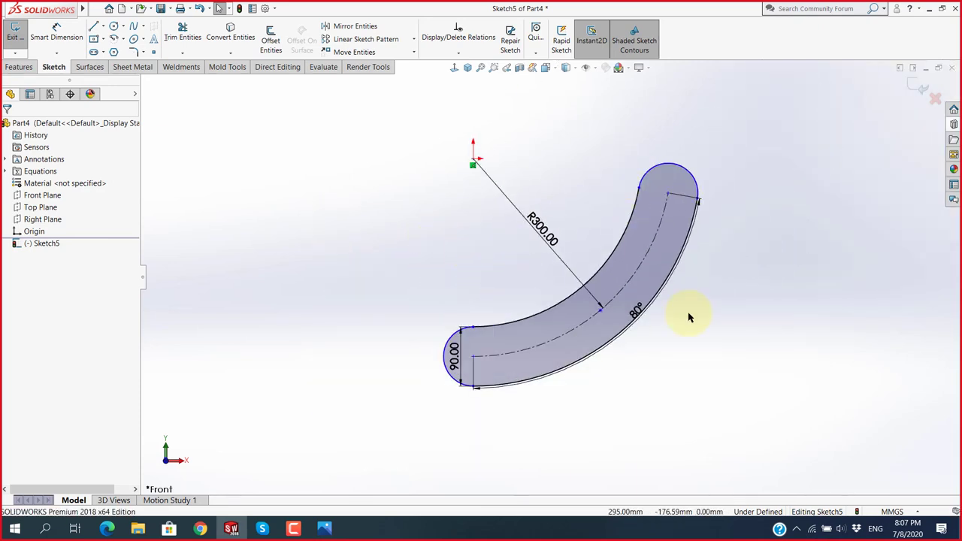
pyautogui.scroll(-2, 654, 323)
pyautogui.click(602, 312)
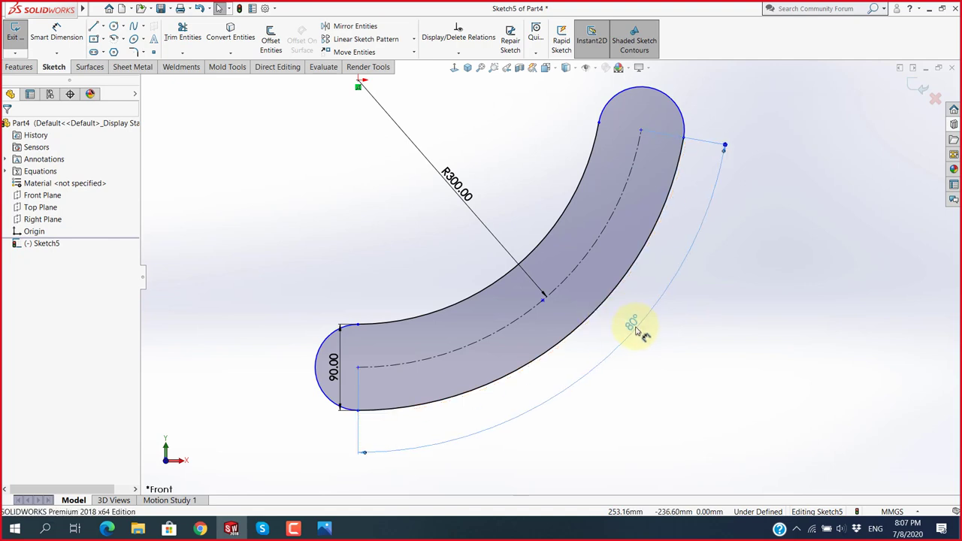
pyautogui.click(634, 323)
pyautogui.press('f')
pyautogui.hotkey('alt', 'Tab')
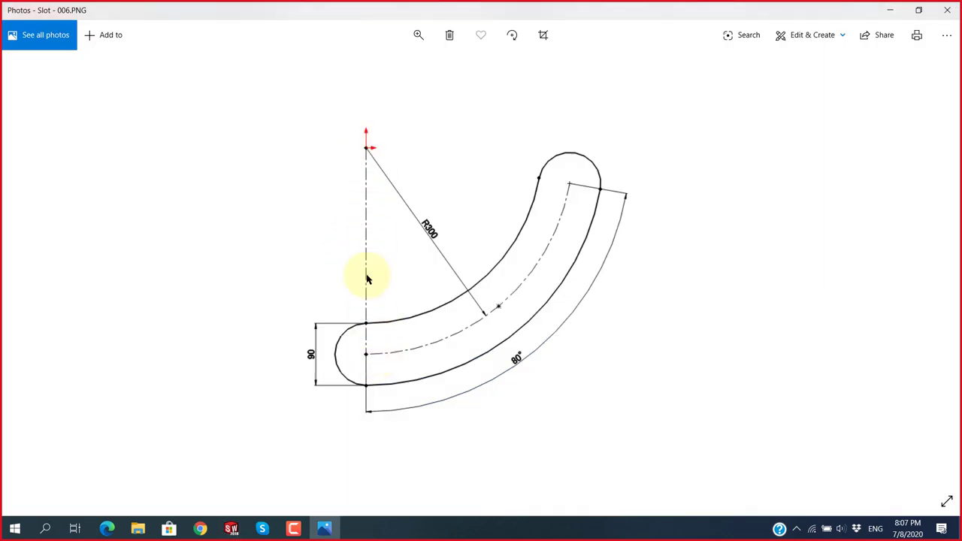
pyautogui.hotkey('alt', 'Tab')
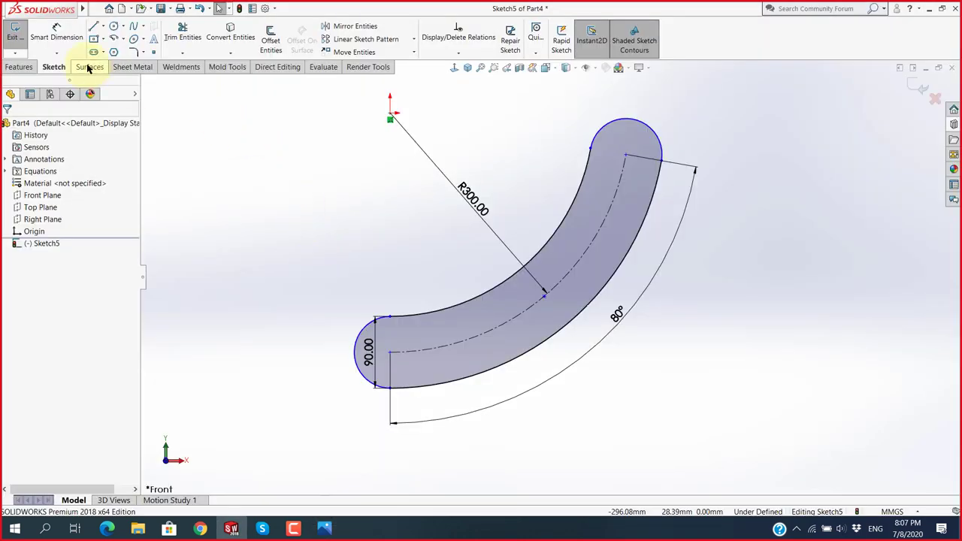
# Draw a vertical centreline from the origin down to the slot's left arc centre.
pyautogui.click(103, 26)
pyautogui.click(113, 51)
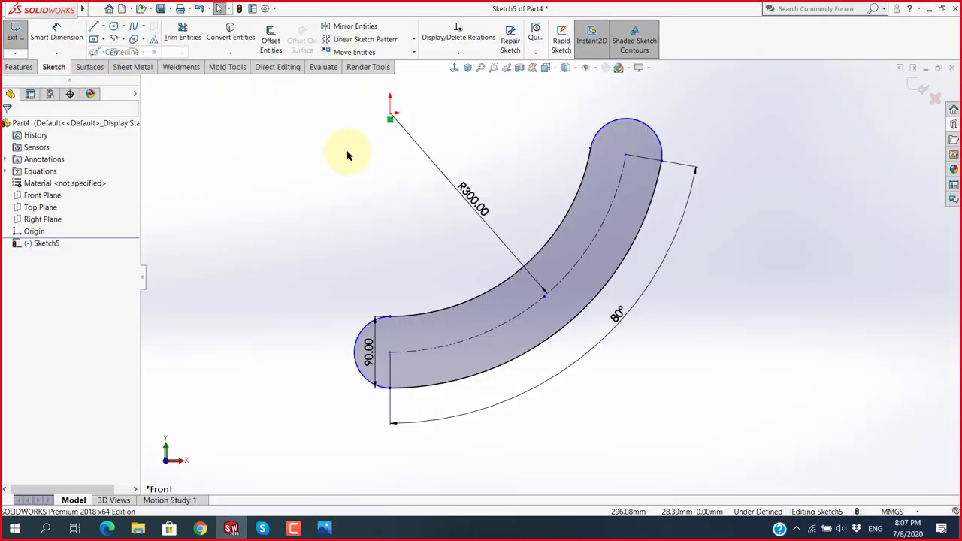
pyautogui.click(391, 117)
pyautogui.click(390, 349)
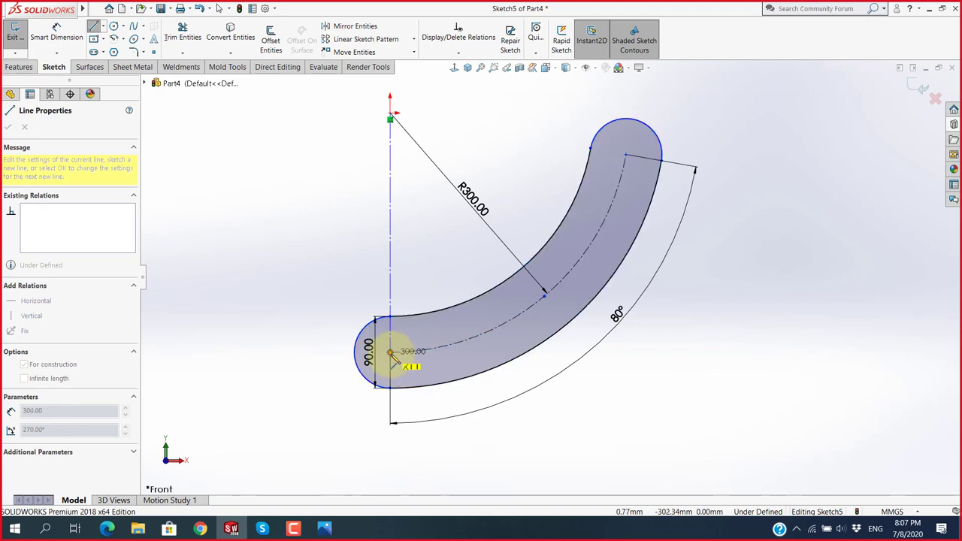
pyautogui.press('Escape')
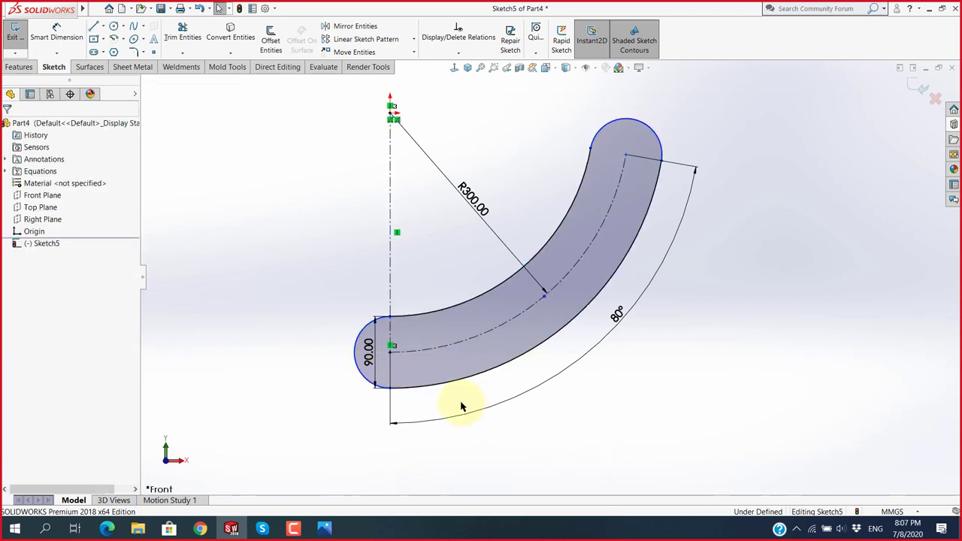
# Make the slot's end centre point coincident with the centreline point, then fit the sketch in view.
pyautogui.scroll(4, 351, 347)
pyautogui.click(468, 354)
pyautogui.click(493, 363)
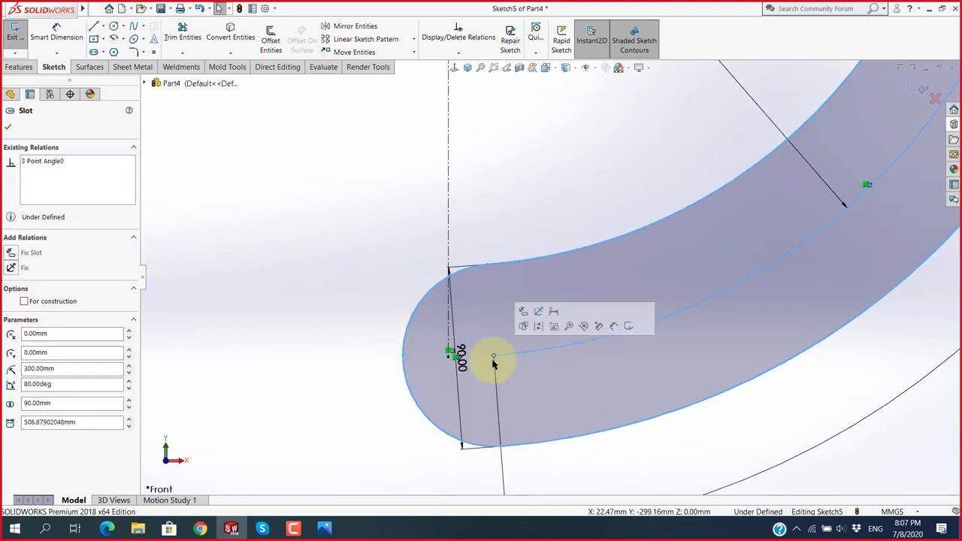
pyautogui.click(382, 393)
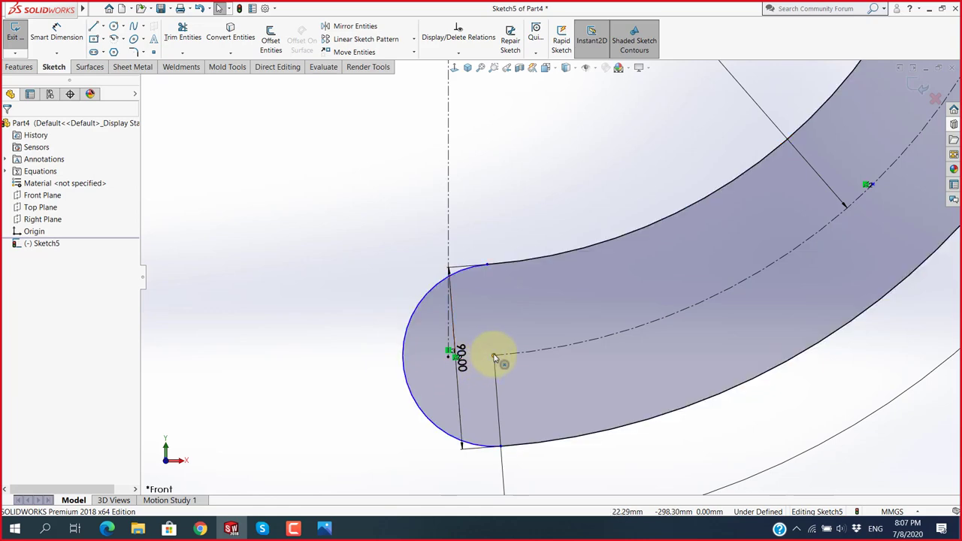
pyautogui.click(494, 357)
pyautogui.click(379, 410)
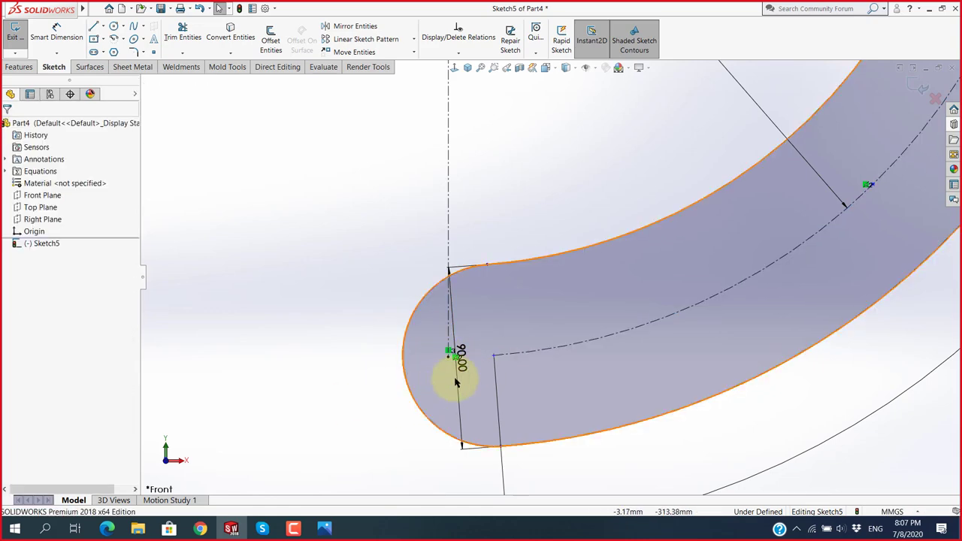
pyautogui.click(493, 354)
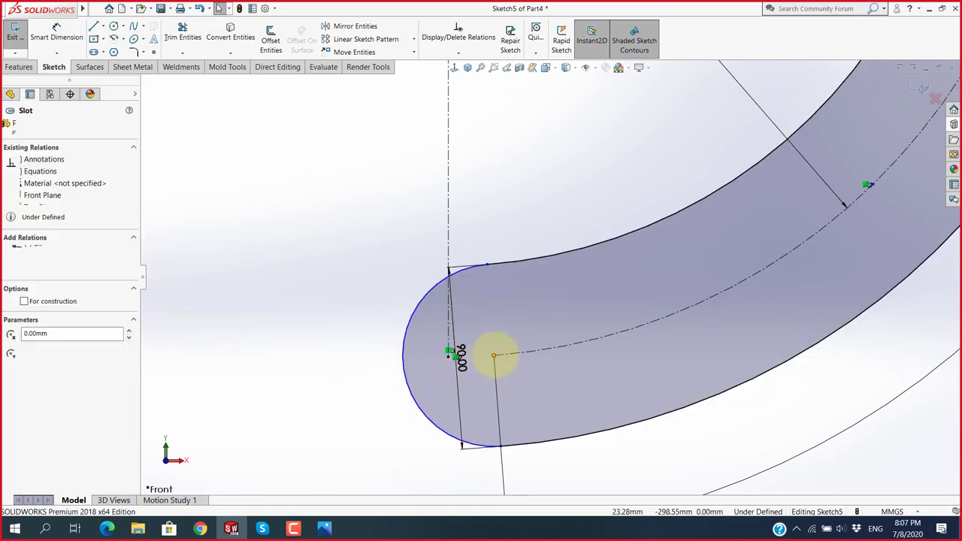
pyautogui.click(448, 353)
pyautogui.keyDown('ctrl'); pyautogui.click(448, 354); pyautogui.keyUp('ctrl')
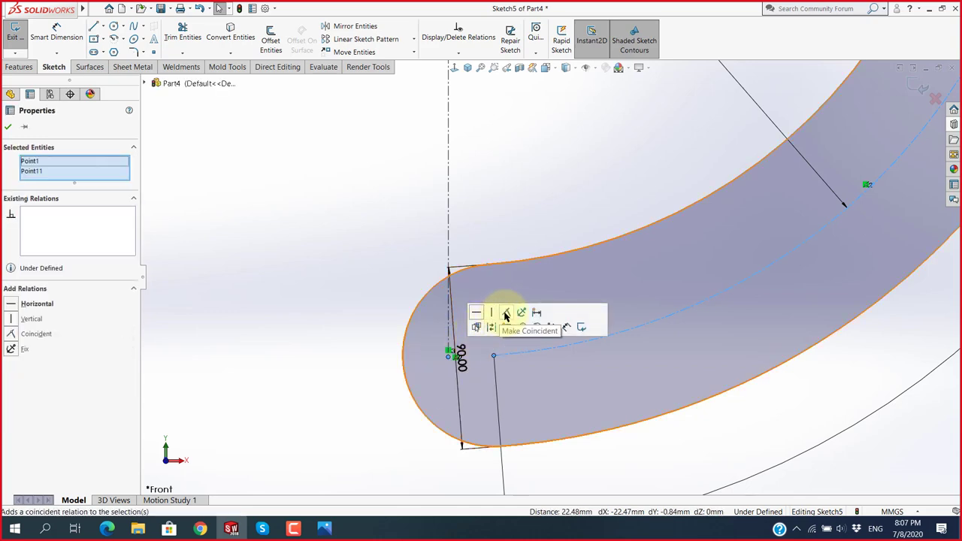
pyautogui.click(505, 312)
pyautogui.click(358, 262)
pyautogui.press('f')
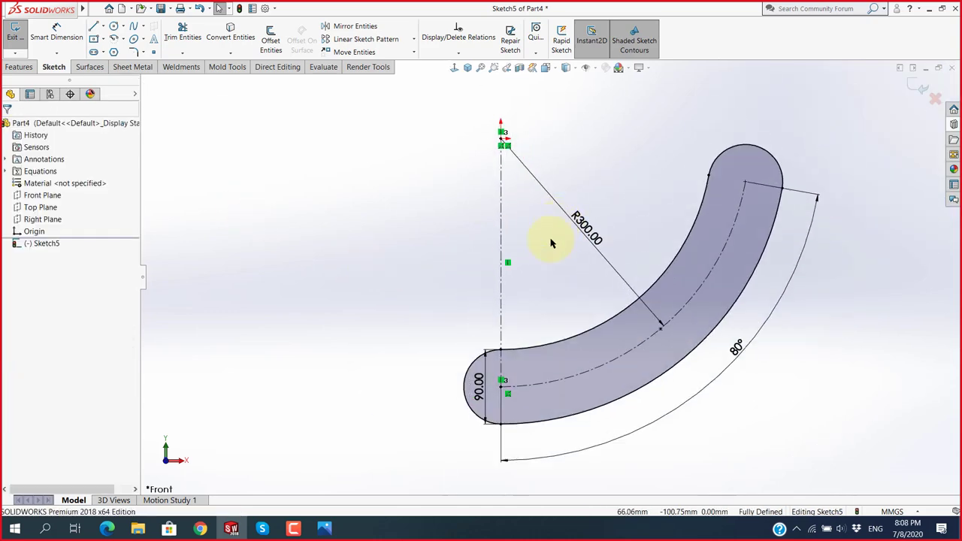
pyautogui.scroll(-3, 513, 352)
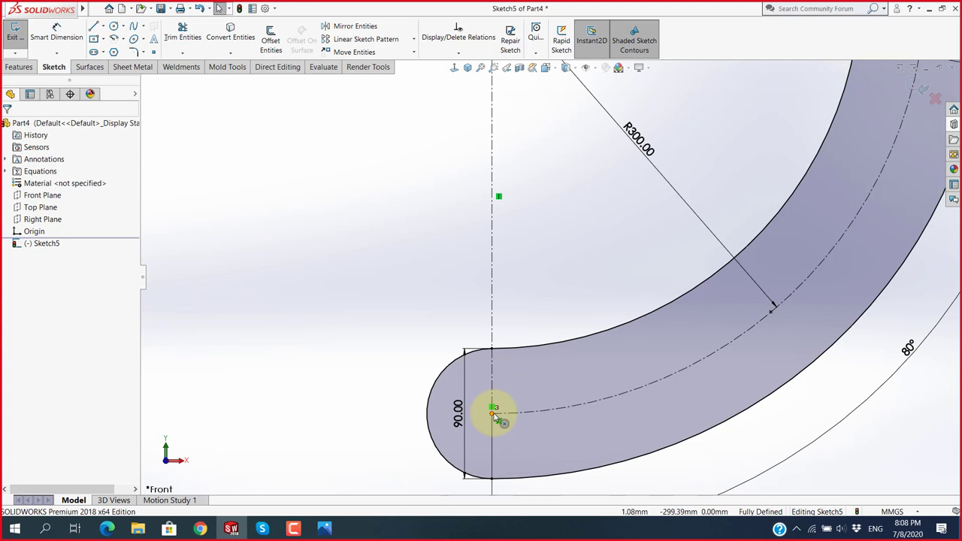
pyautogui.moveTo(493, 414); pyautogui.dragTo(495, 396)
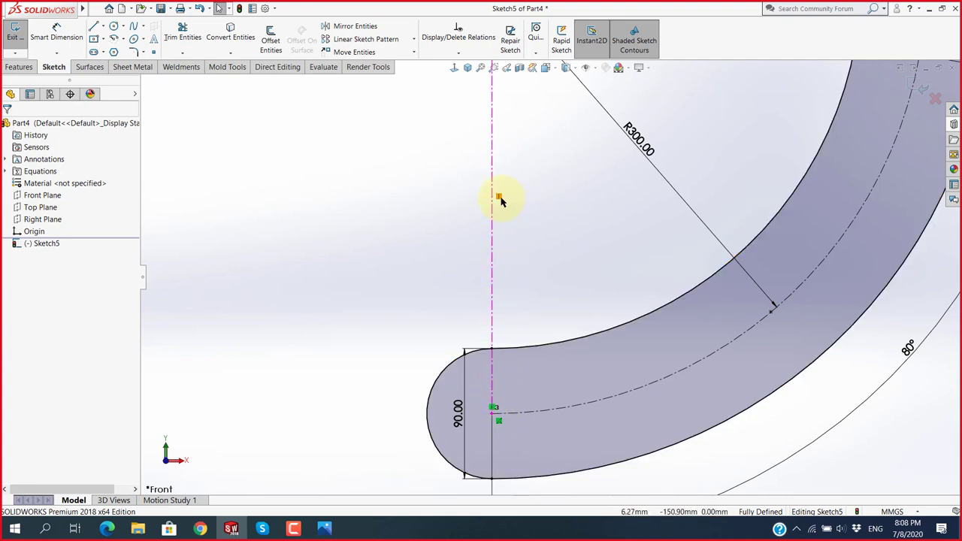
pyautogui.scroll(2, 556, 285)
pyautogui.scroll(2, 587, 300)
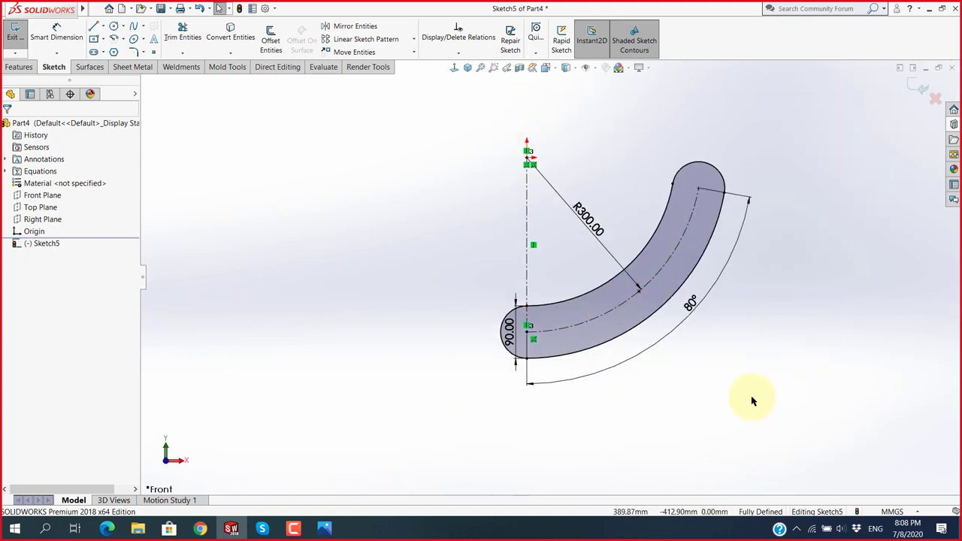
# Page through the reference drawings in Photos from Slot - 006 to Slot - 009.
pyautogui.click(324, 528)
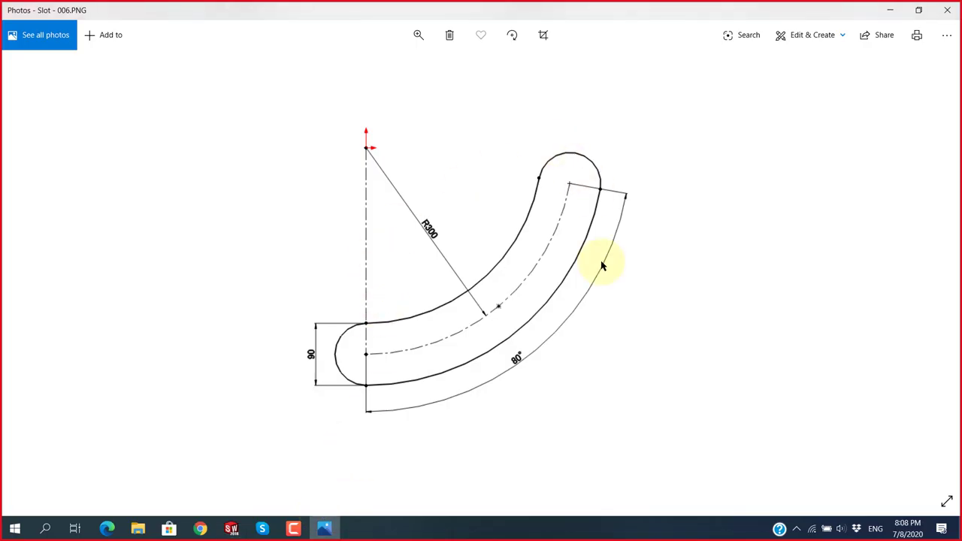
pyautogui.click(930, 270)
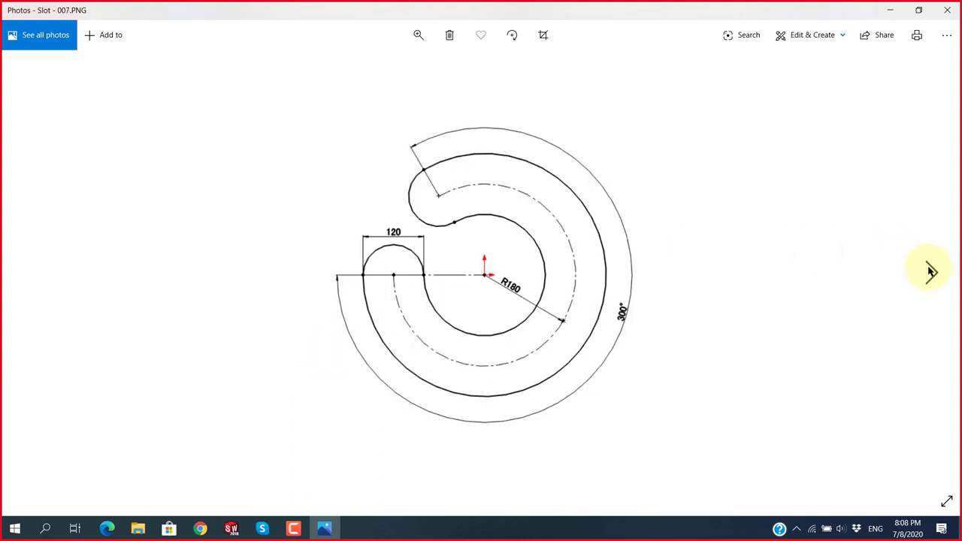
pyautogui.click(929, 270)
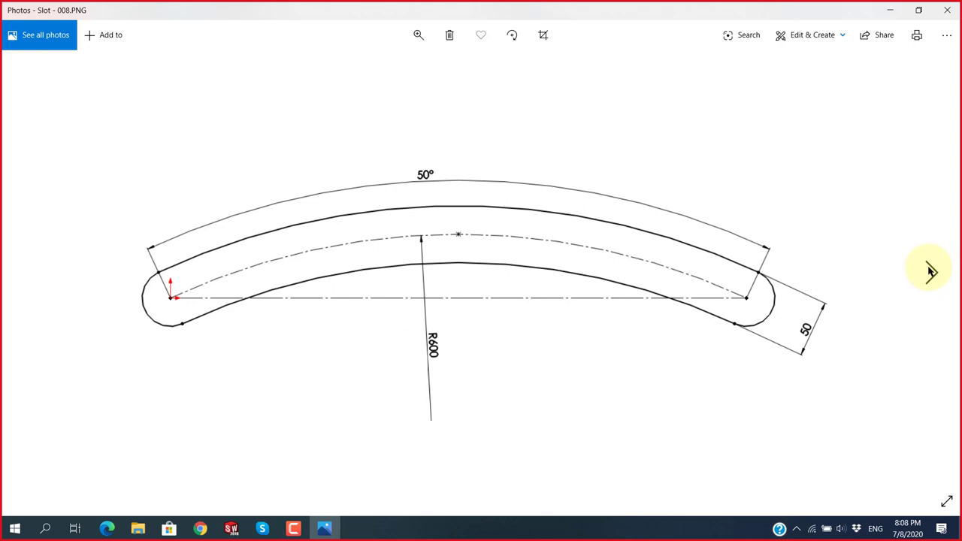
pyautogui.click(930, 270)
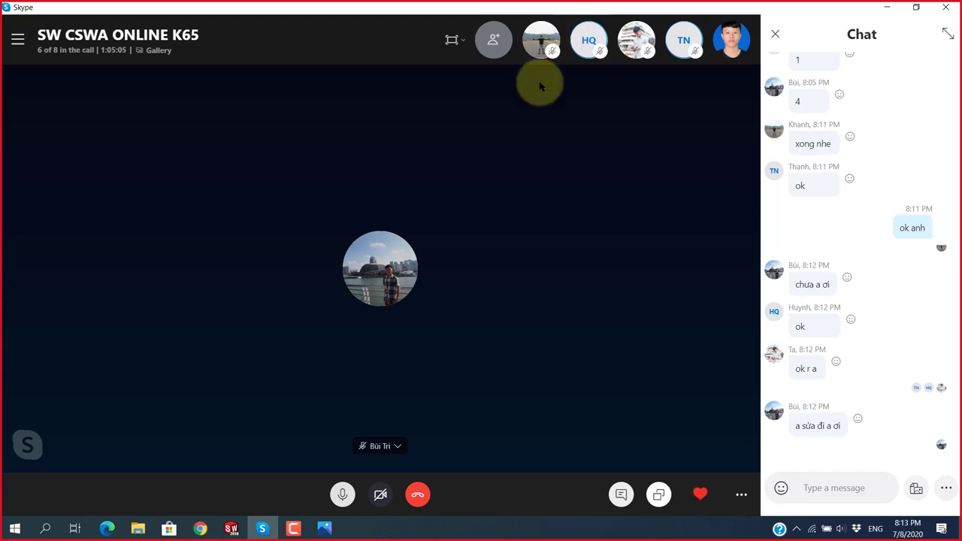
# Switch back to SOLIDWORKS and exit the arc slot sketch.
pyautogui.click(231, 528)
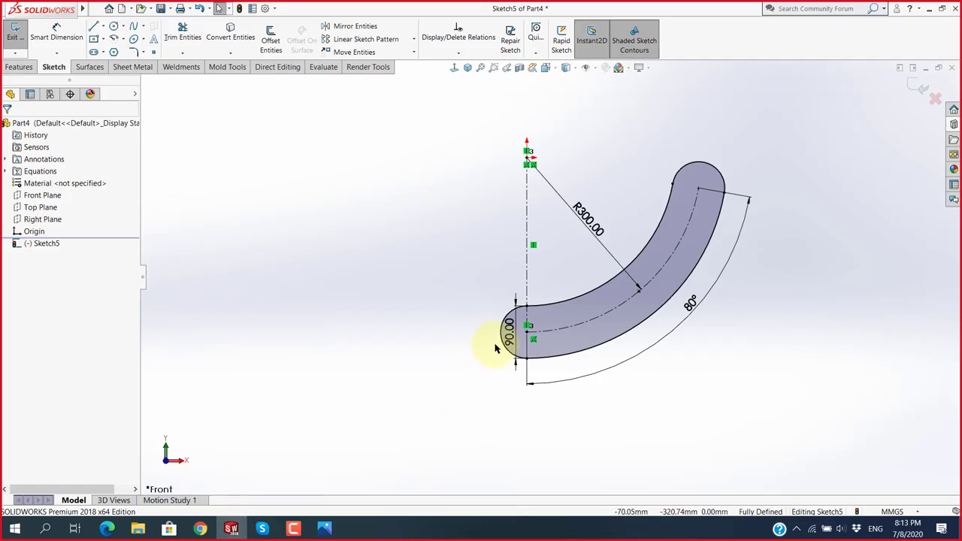
pyautogui.scroll(1, 516, 340)
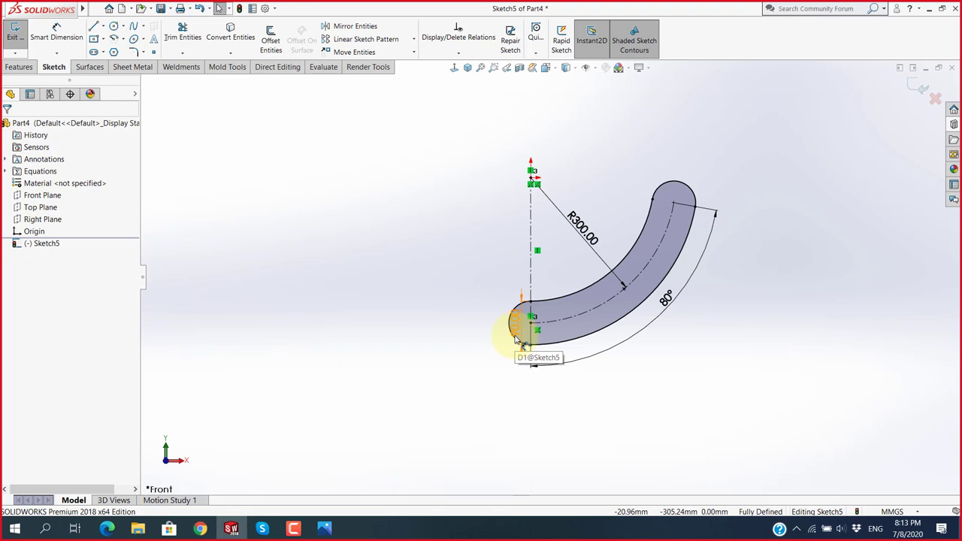
pyautogui.click(935, 98)
# Discard the slot sketch changes, start a Front Plane sketch, and show Slot - 009.
pyautogui.click(530, 272)
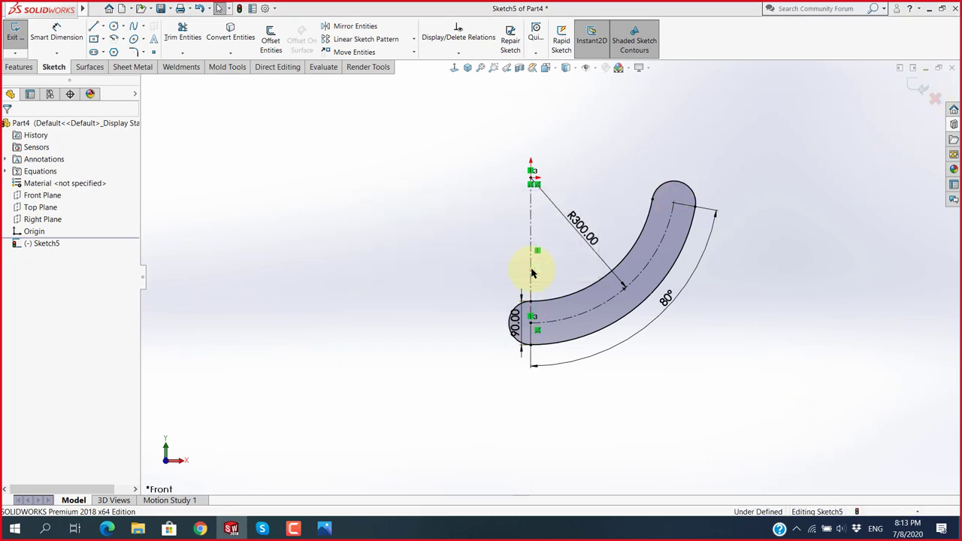
pyautogui.click(42, 195)
pyautogui.click(78, 181)
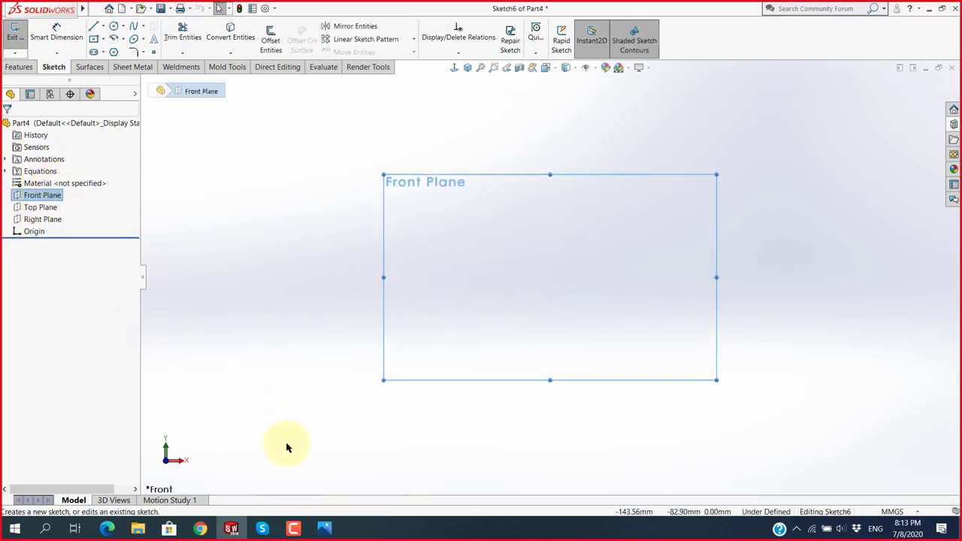
pyautogui.click(324, 529)
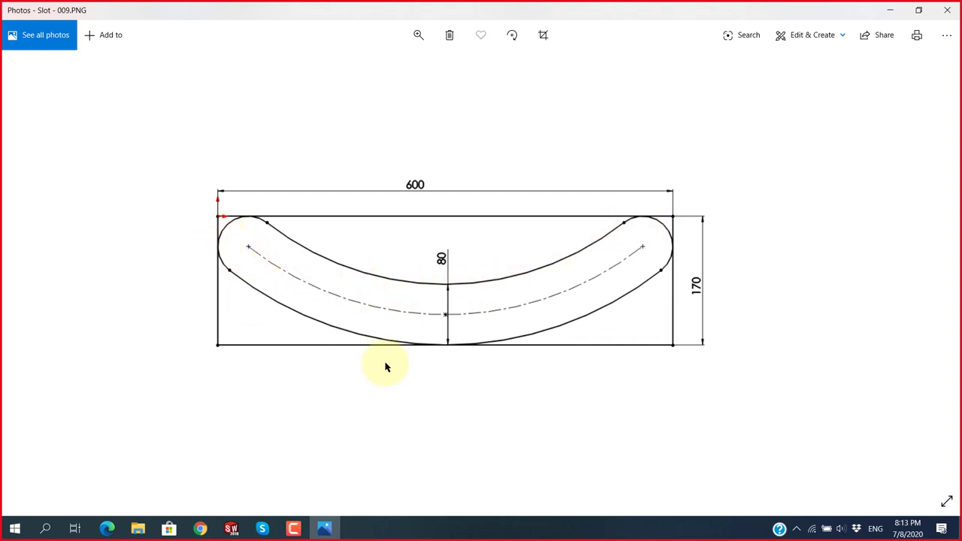
# Study the Slot - 009 drawing: curved slot 600 wide, 170 high, 80 sag.
pyautogui.click(673, 250)
# Draw a corner rectangle from the origin to a lower-right point in Sketch6.
pyautogui.click(230, 528)
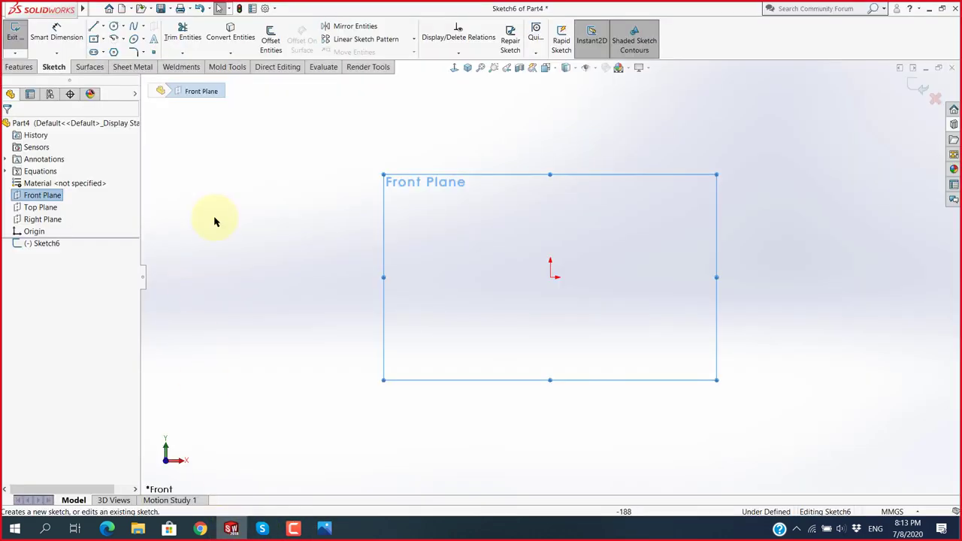
pyautogui.click(94, 41)
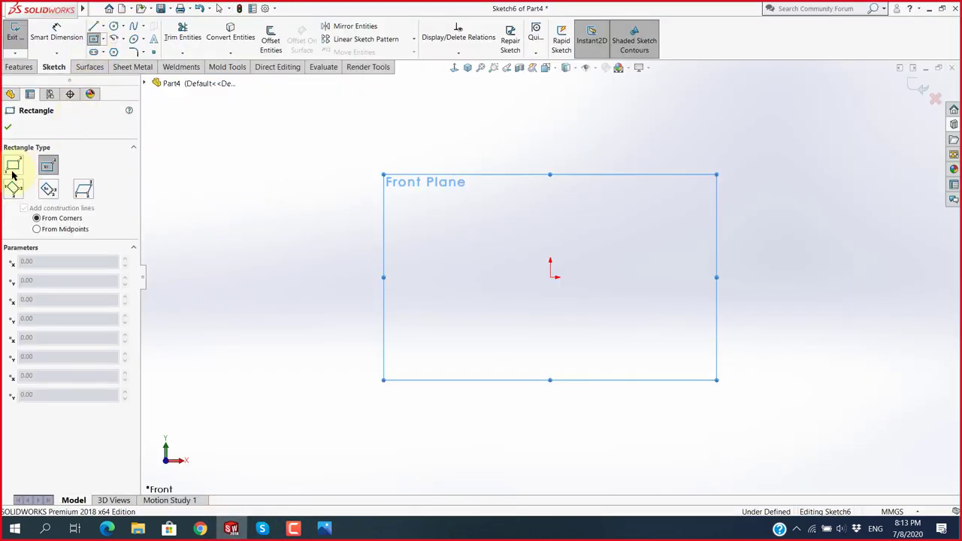
pyautogui.click(13, 166)
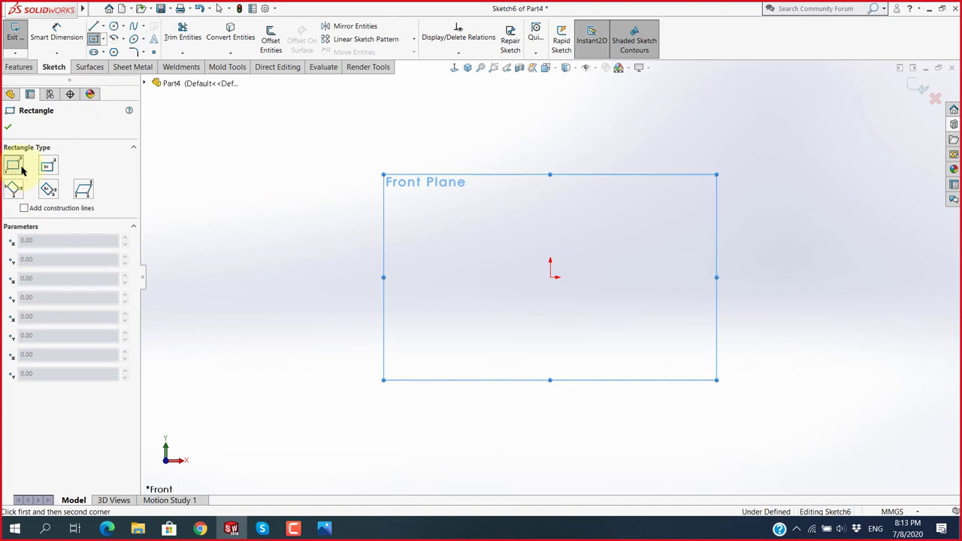
pyautogui.click(553, 278)
pyautogui.click(843, 403)
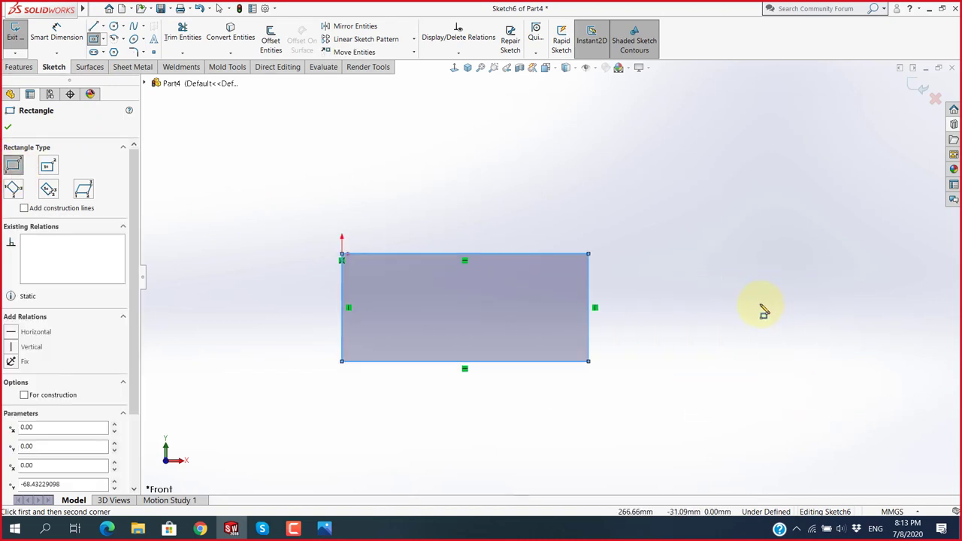
pyautogui.hotkey('alt', 'Tab')
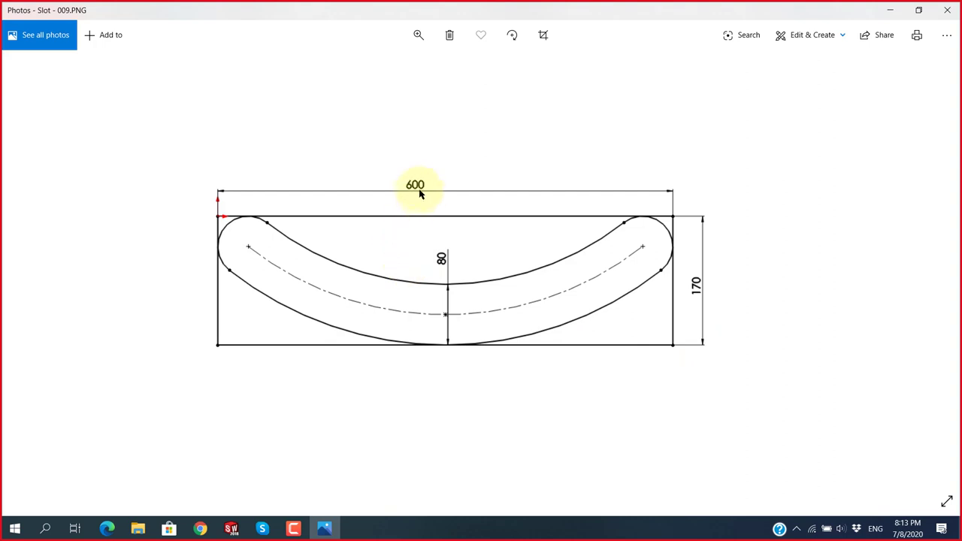
pyautogui.hotkey('alt', 'Tab')
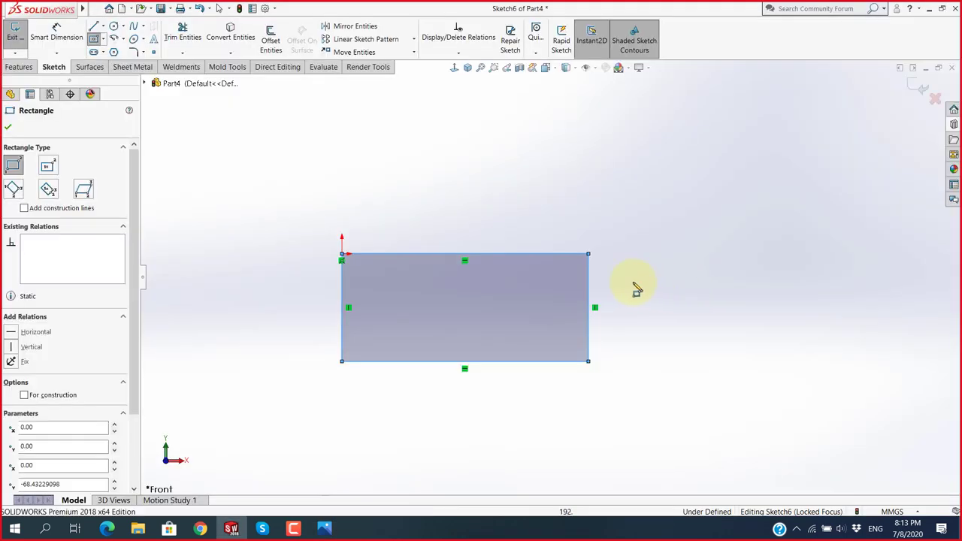
pyautogui.click(61, 34)
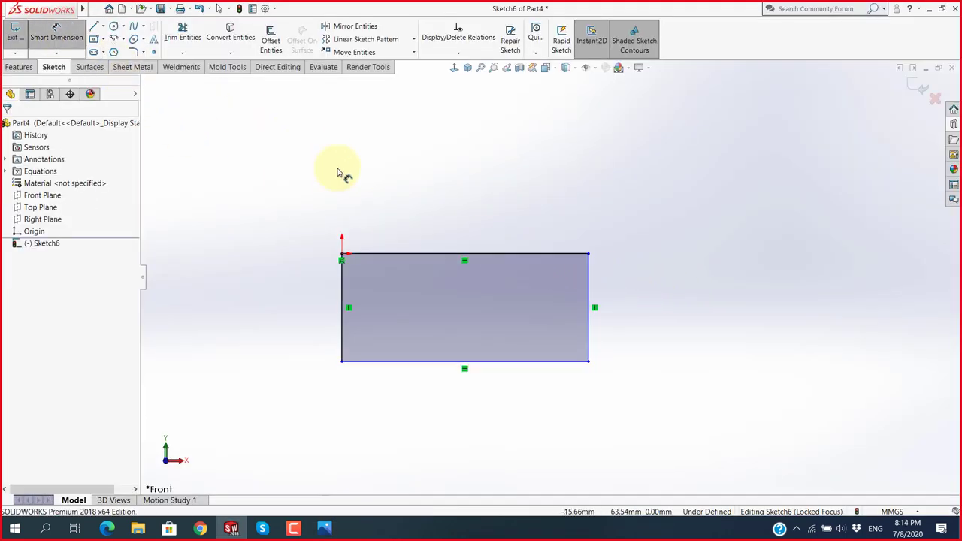
# Dimension the rectangle 600 wide and 170 high so Sketch6 is fully defined.
pyautogui.click(422, 254)
pyautogui.click(451, 234)
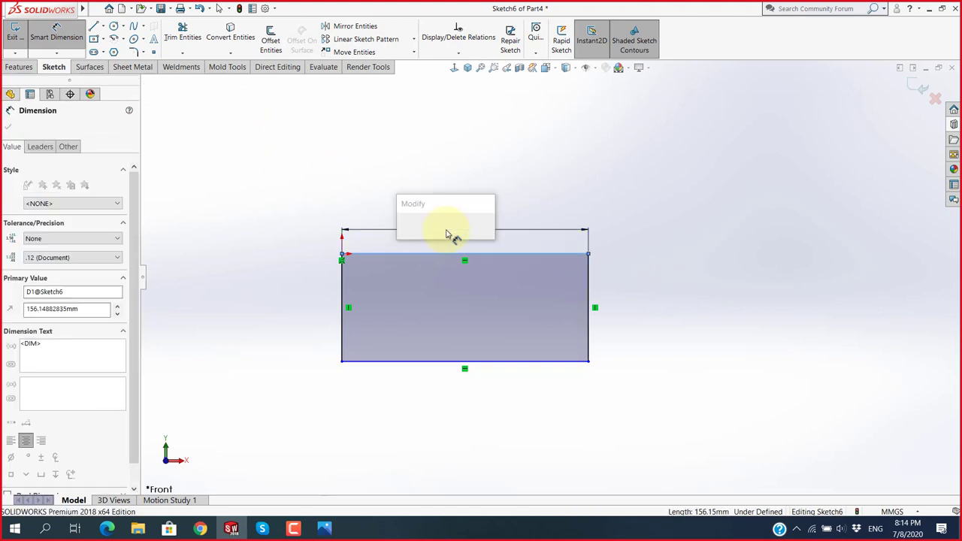
pyautogui.write('600')
pyautogui.press('Return')
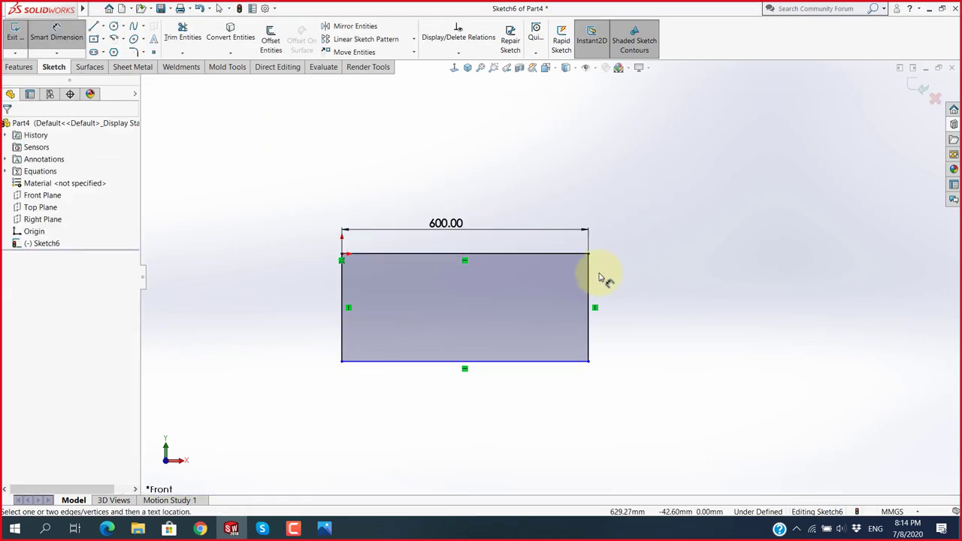
pyautogui.click(590, 289)
pyautogui.click(621, 295)
pyautogui.write('170')
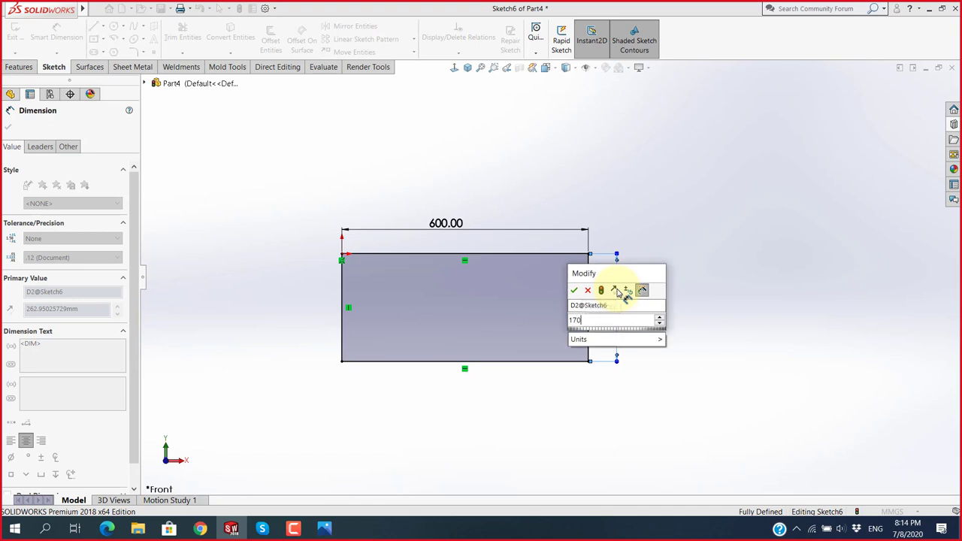
pyautogui.press('Return')
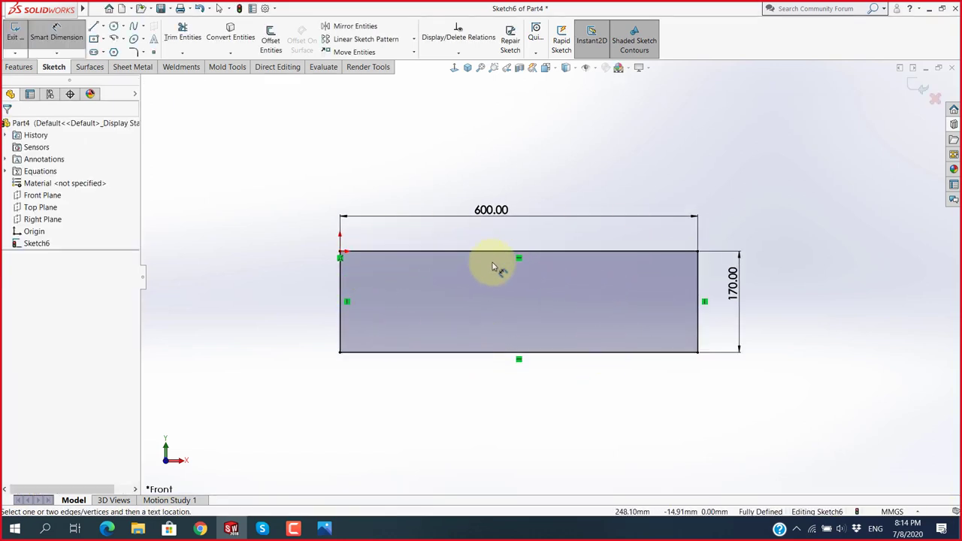
pyautogui.hotkey('alt', 'Tab')
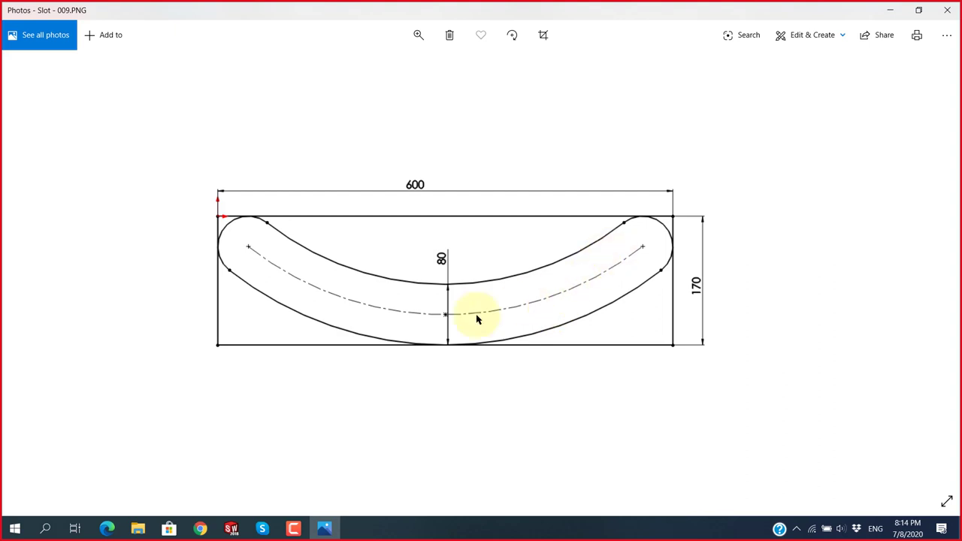
pyautogui.hotkey('alt', 'Tab')
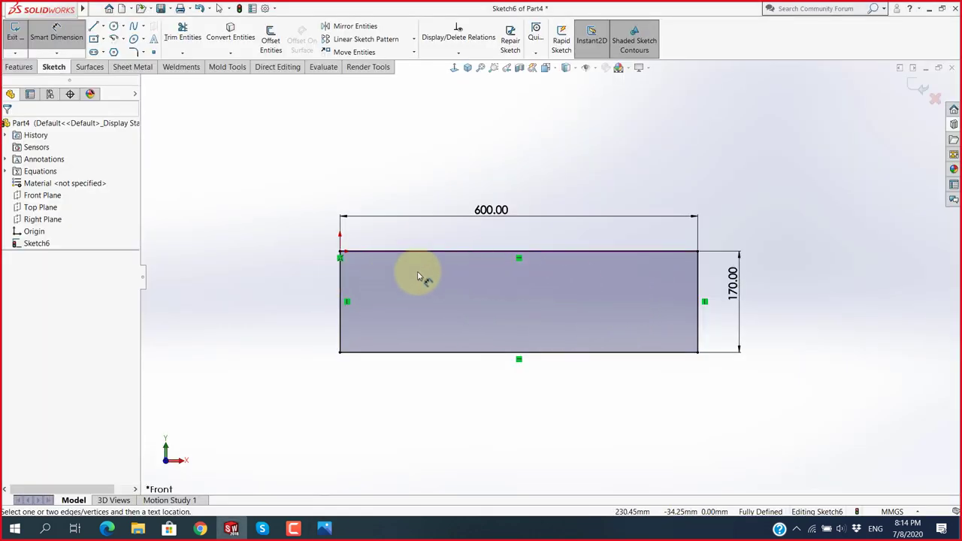
pyautogui.scroll(-2, 631, 304)
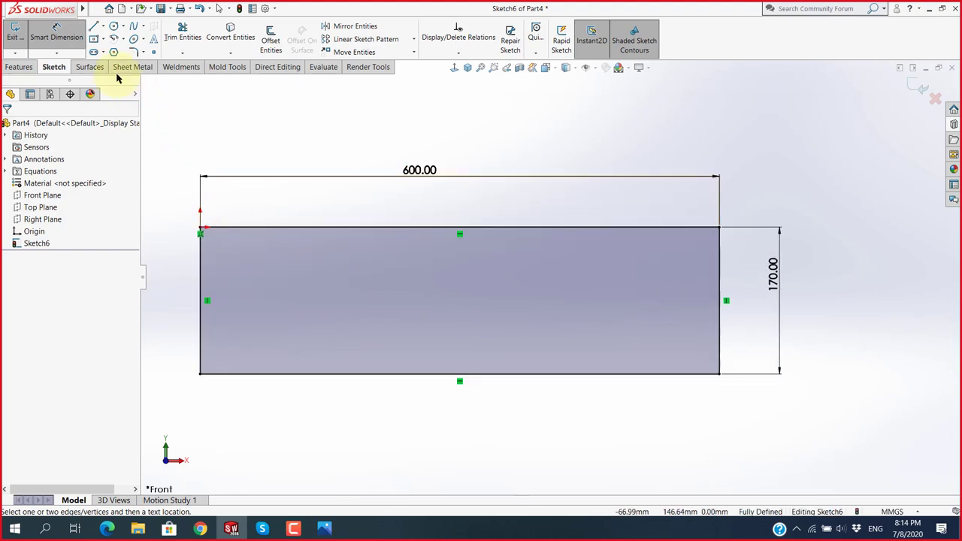
pyautogui.click(94, 52)
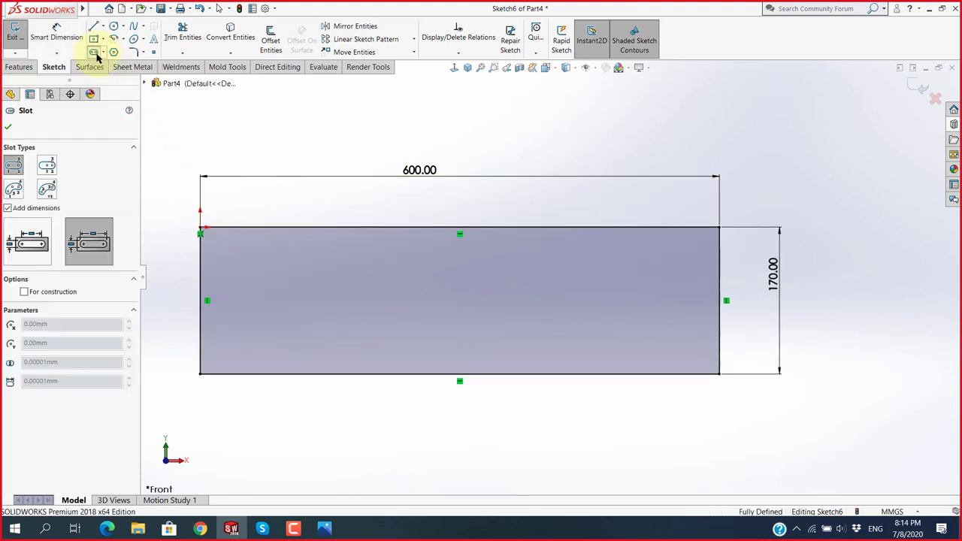
pyautogui.click(14, 190)
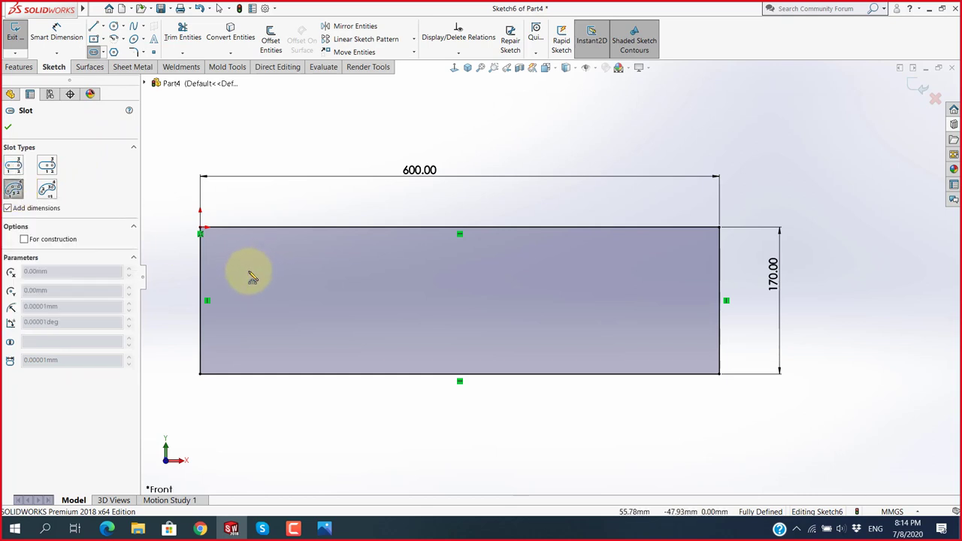
pyautogui.click(254, 275)
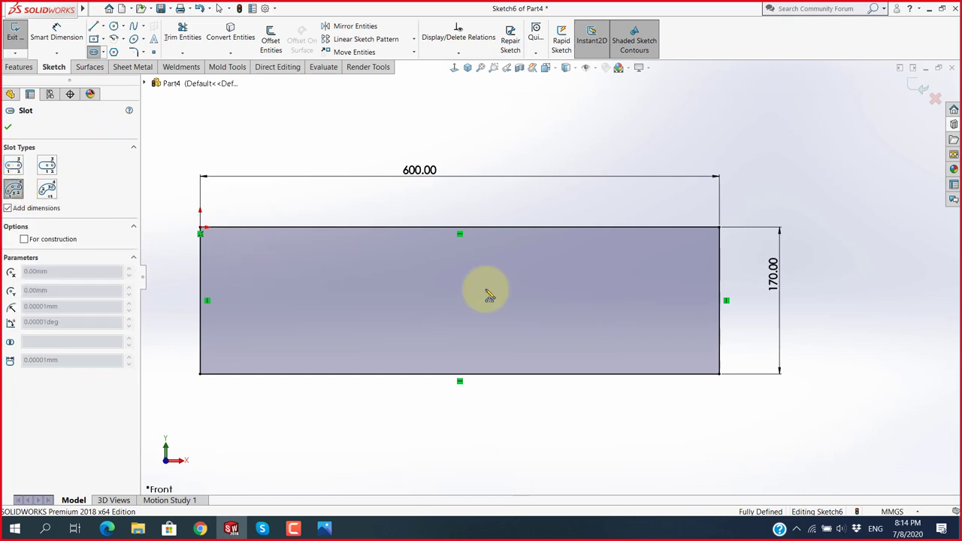
pyautogui.click(649, 274)
pyautogui.click(492, 329)
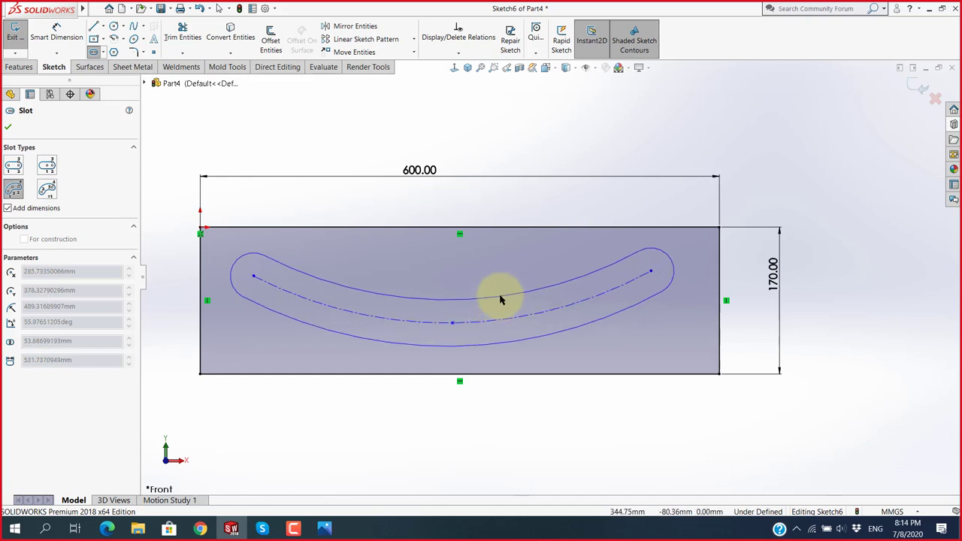
pyautogui.click(500, 301)
pyautogui.press('Escape')
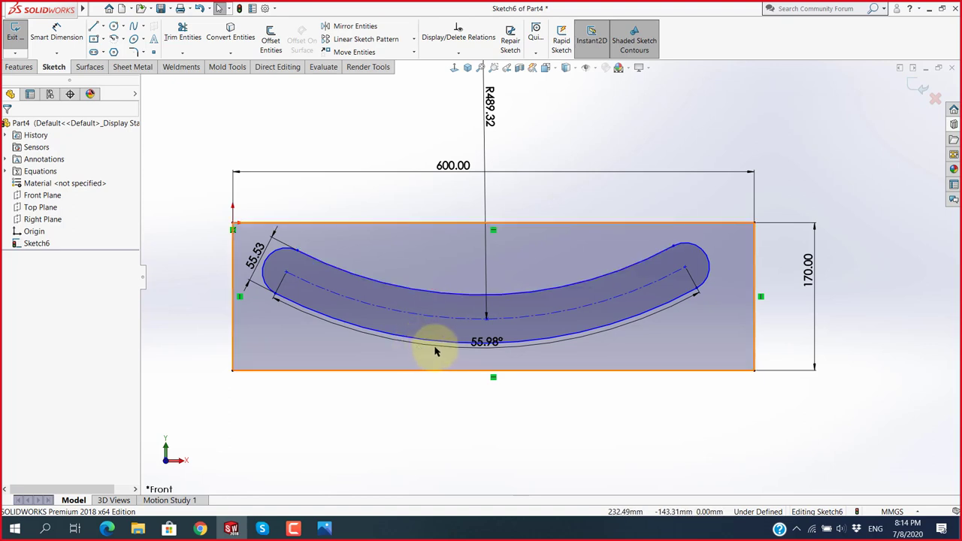
pyautogui.scroll(-3, 380, 336)
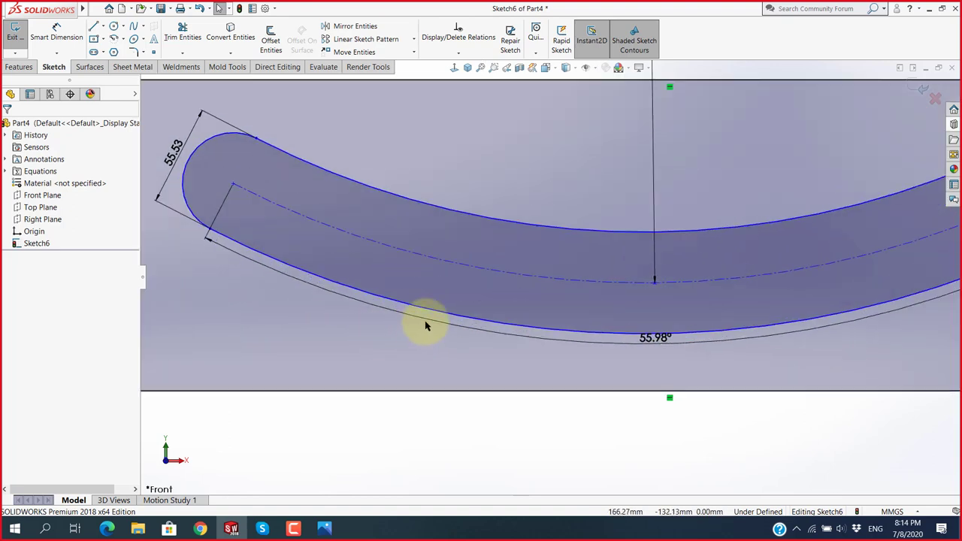
pyautogui.scroll(3, 430, 321)
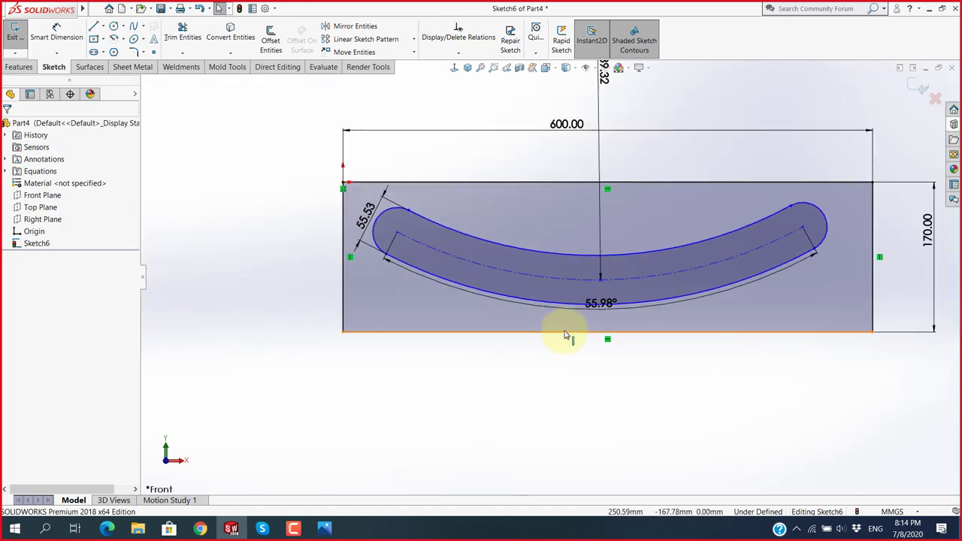
pyautogui.hotkey('ctrl', 'z')
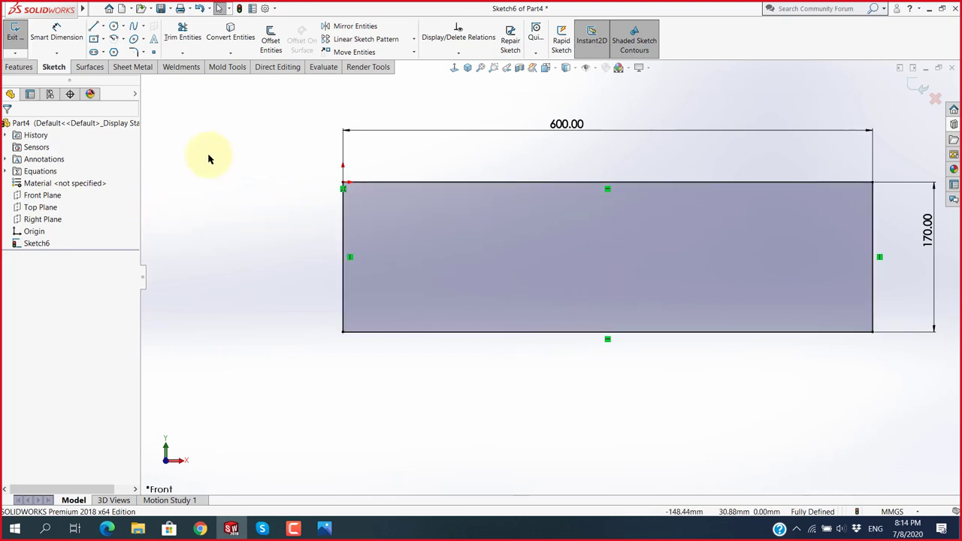
# Draw an undimensioned 3 Point Arc Slot sagging downward across the rectangle's width.
pyautogui.click(94, 52)
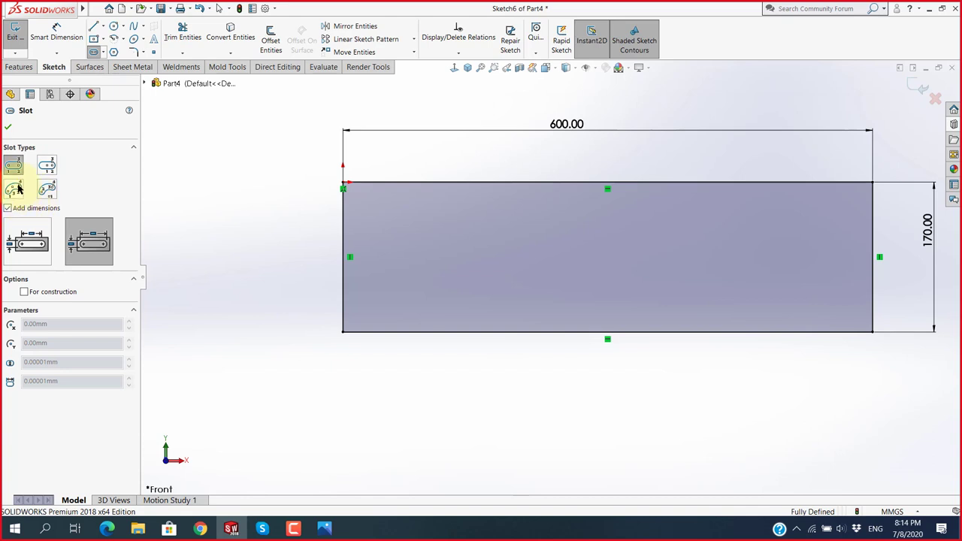
pyautogui.click(15, 188)
pyautogui.click(8, 209)
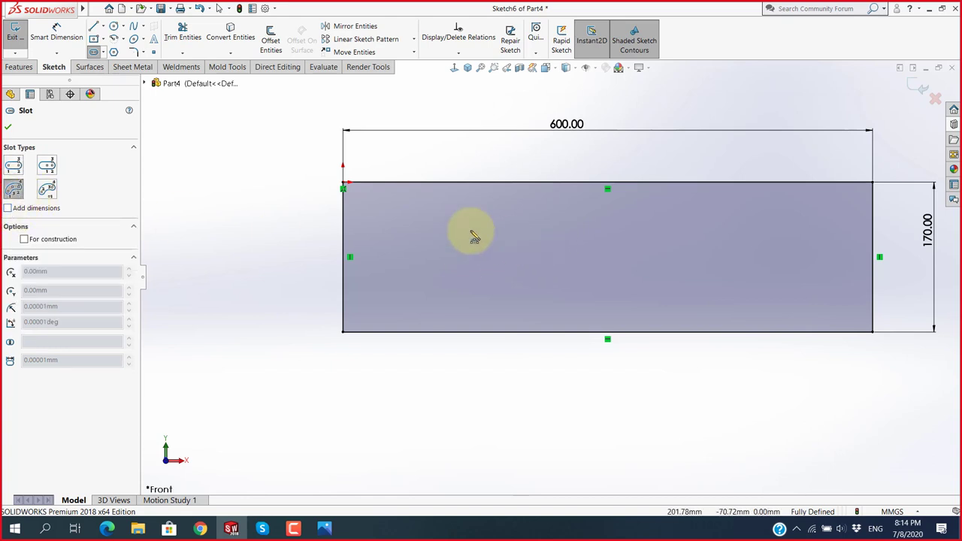
pyautogui.click(419, 229)
pyautogui.click(796, 228)
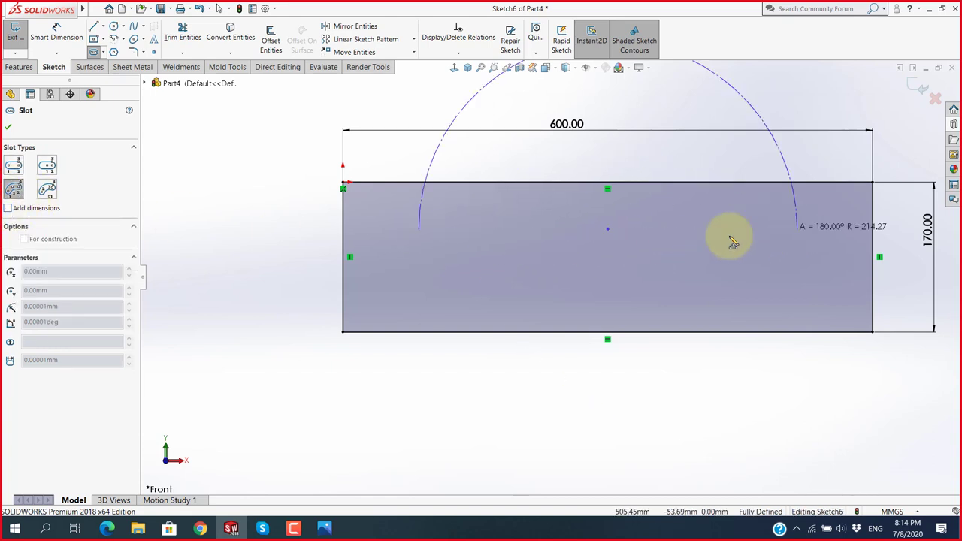
pyautogui.click(622, 284)
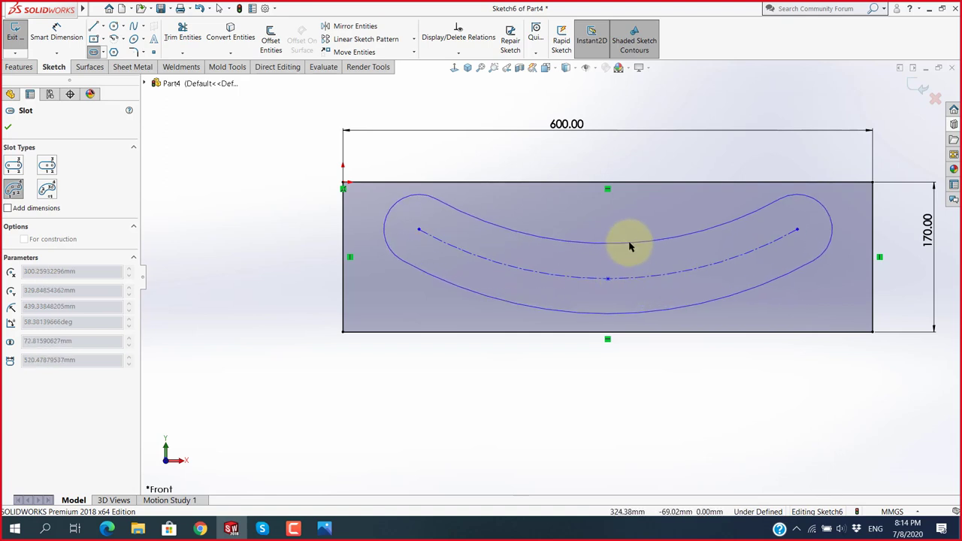
pyautogui.click(628, 246)
pyautogui.press('Escape')
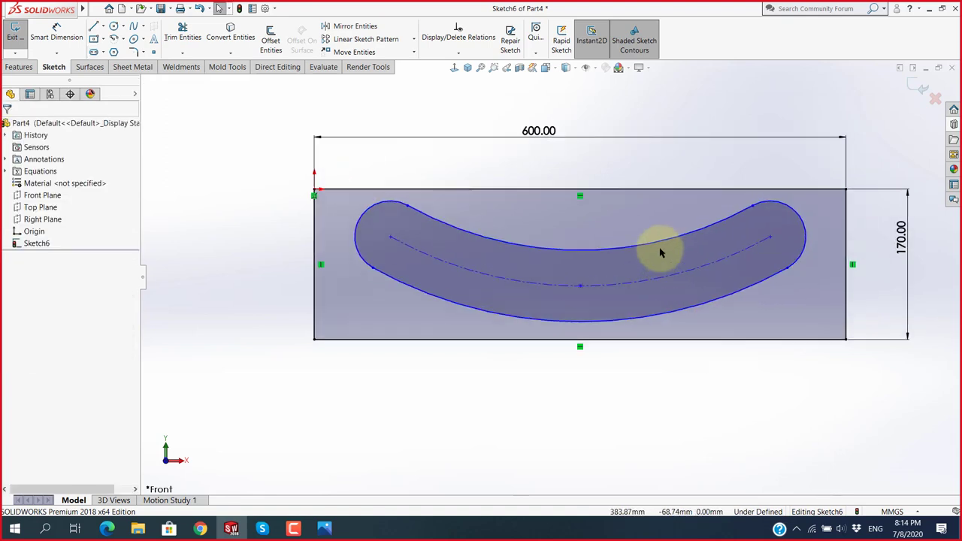
pyautogui.click(537, 259)
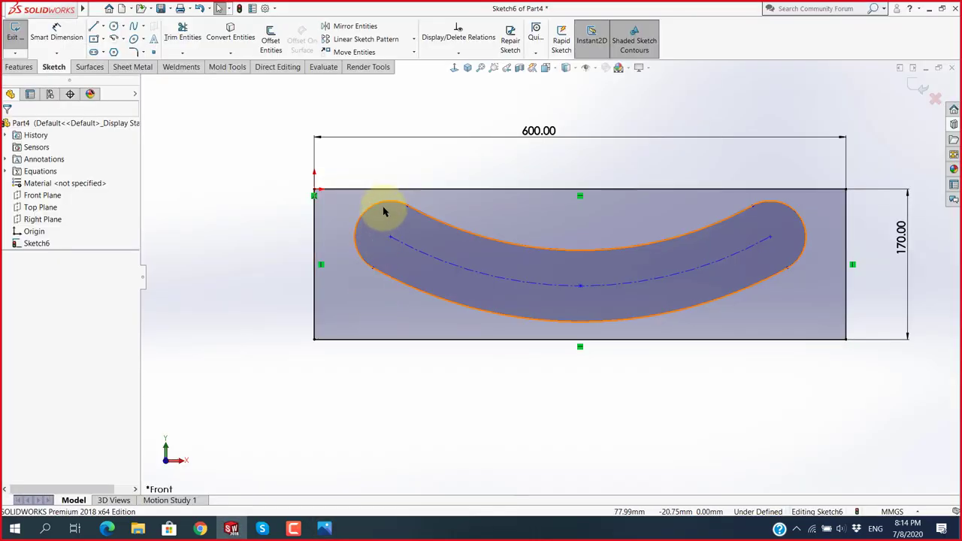
# Make the slot's left end arc tangent to the rectangle's top edge.
pyautogui.click(382, 207)
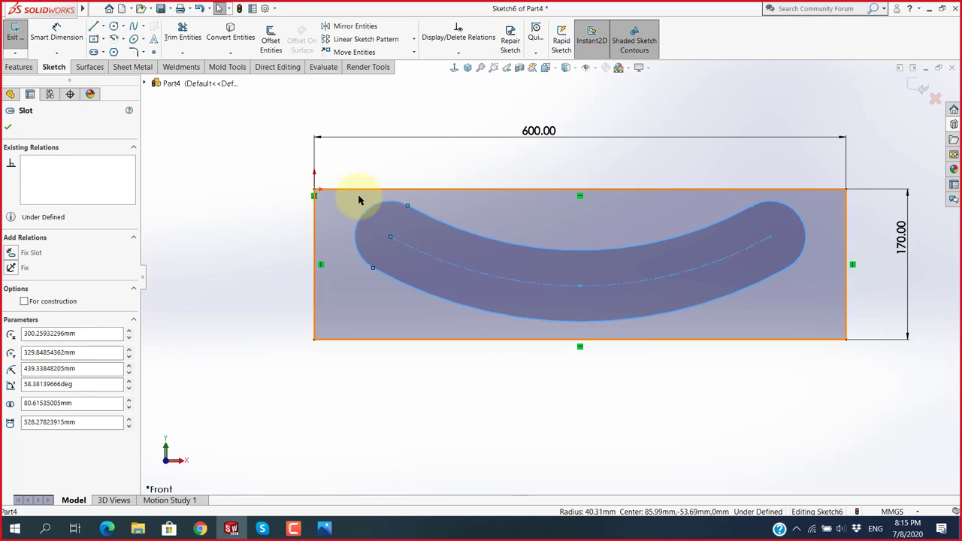
pyautogui.keyDown('ctrl'); pyautogui.click(367, 194); pyautogui.keyUp('ctrl')
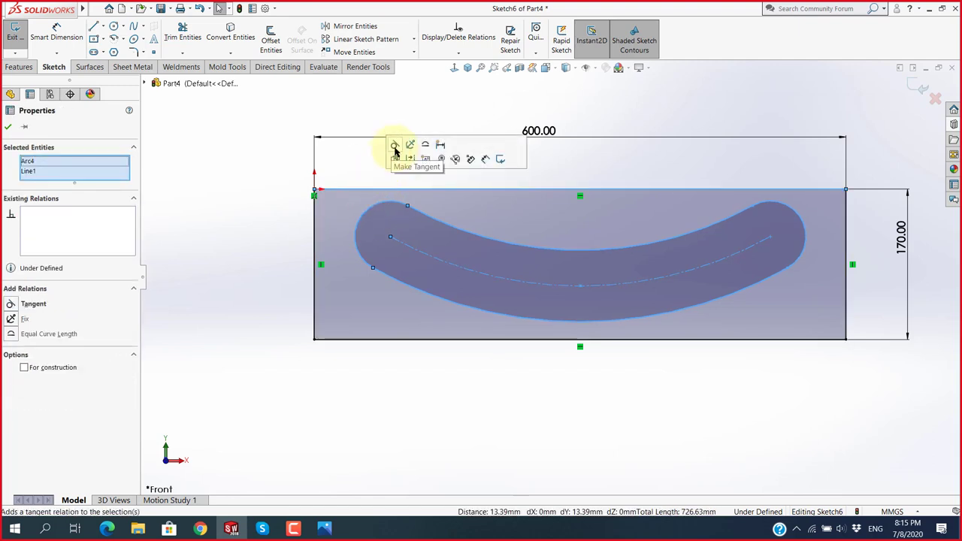
pyautogui.click(272, 250)
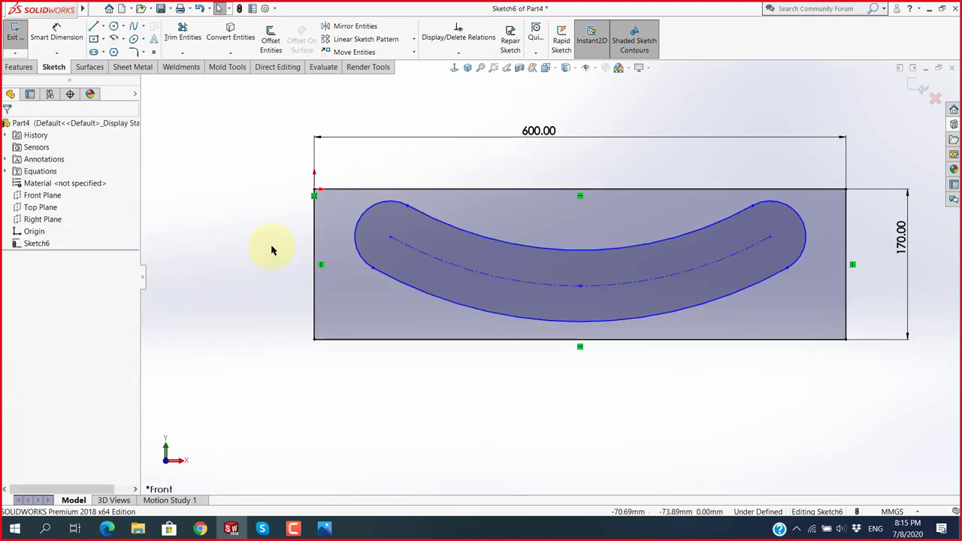
pyautogui.click(382, 208)
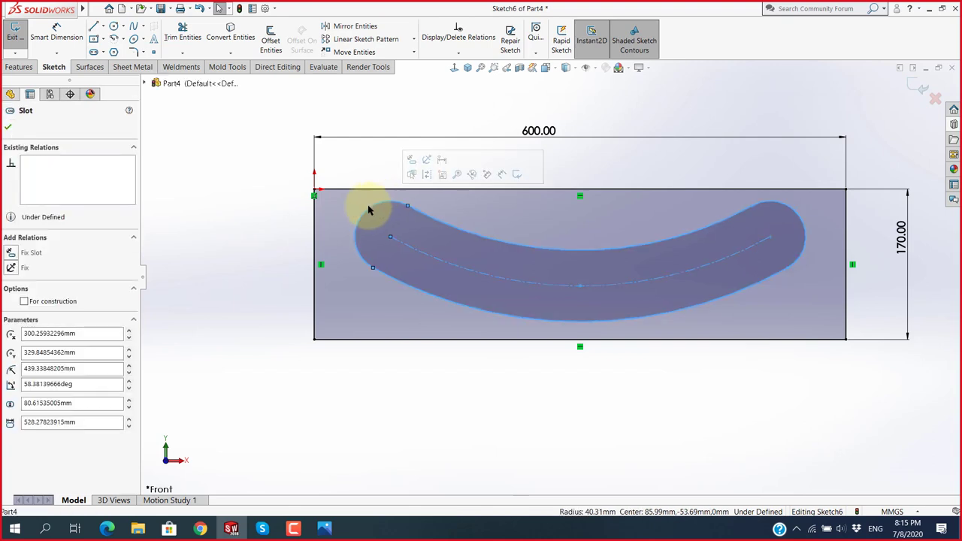
pyautogui.keyDown('ctrl'); pyautogui.click(372, 194); pyautogui.keyUp('ctrl')
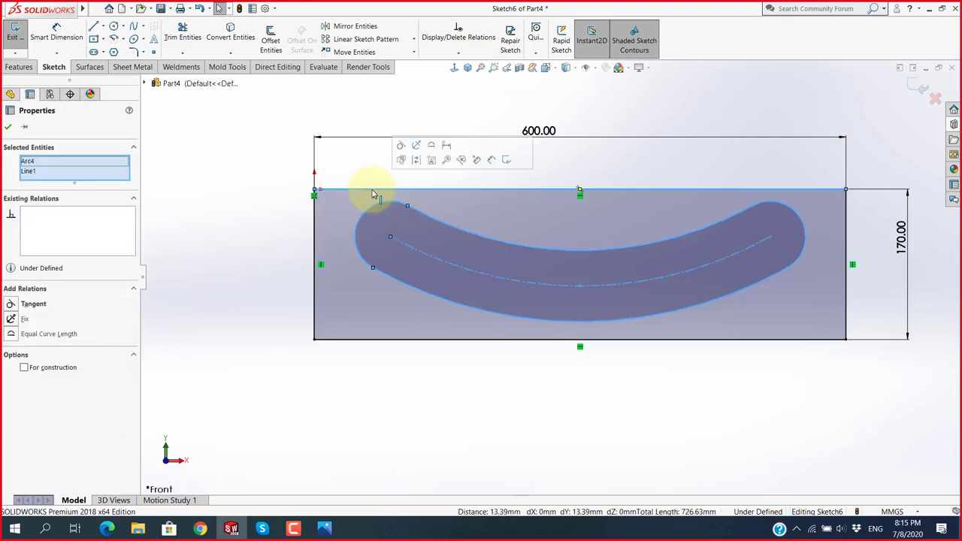
pyautogui.click(400, 145)
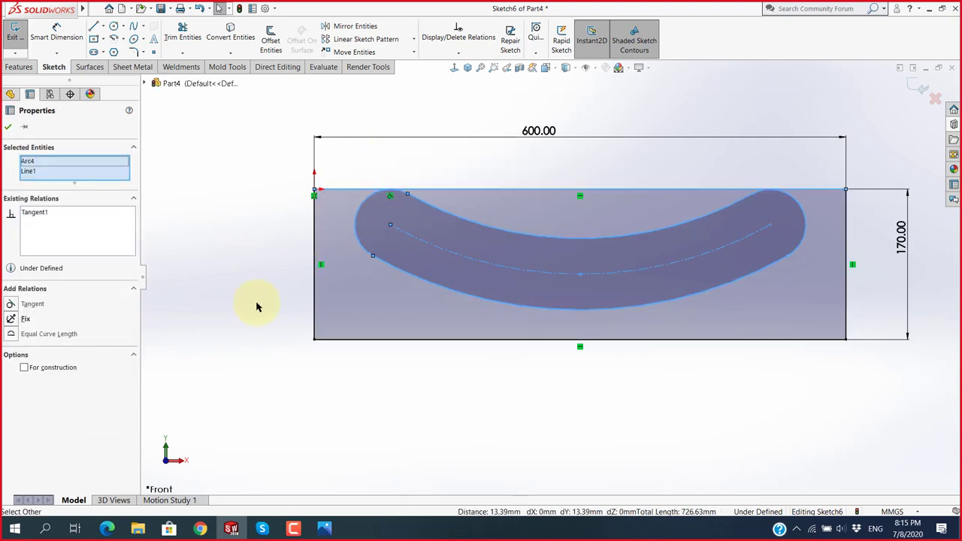
pyautogui.click(278, 273)
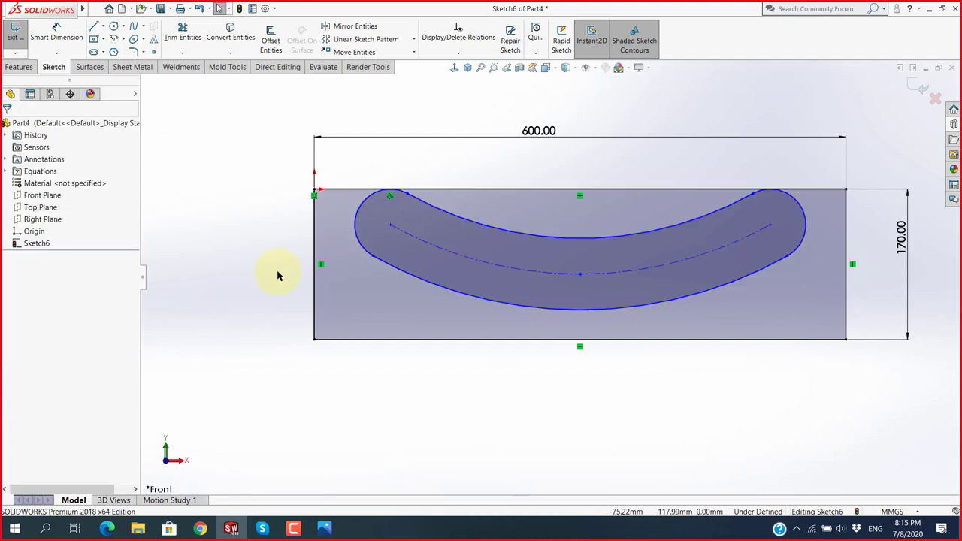
# Make the slot's left and right end arcs tangent to the rectangle's left and right edges.
pyautogui.click(358, 248)
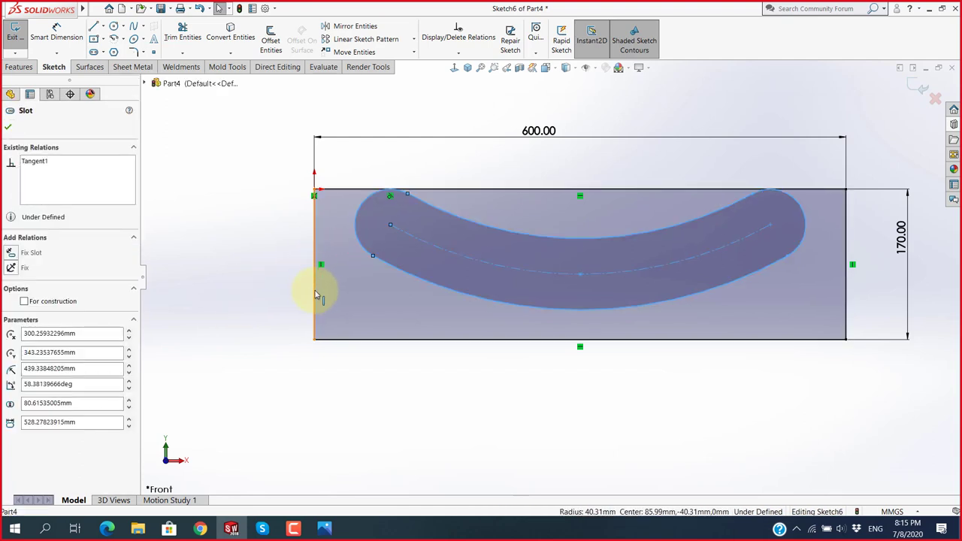
pyautogui.keyDown('ctrl'); pyautogui.click(316, 295); pyautogui.keyUp('ctrl')
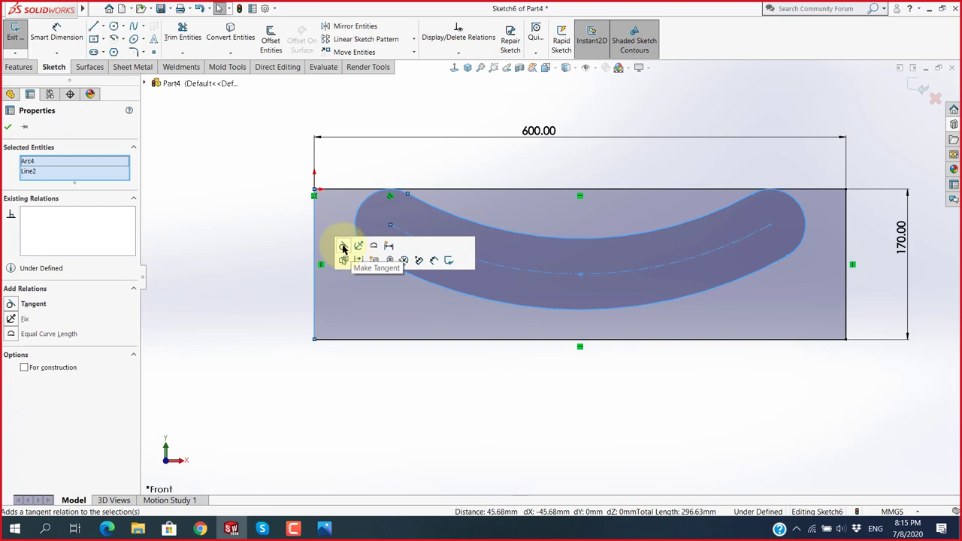
pyautogui.click(343, 248)
pyautogui.click(245, 253)
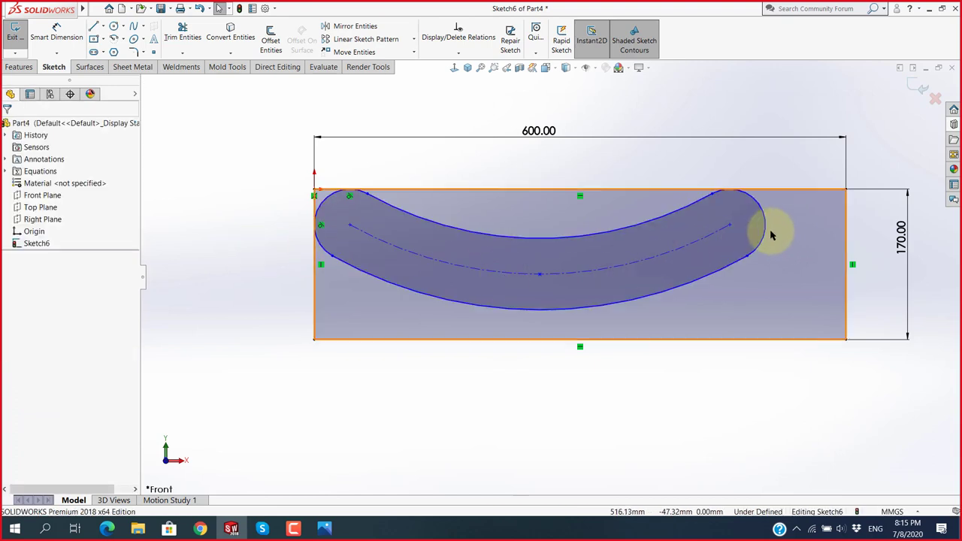
pyautogui.click(763, 235)
pyautogui.click(847, 251)
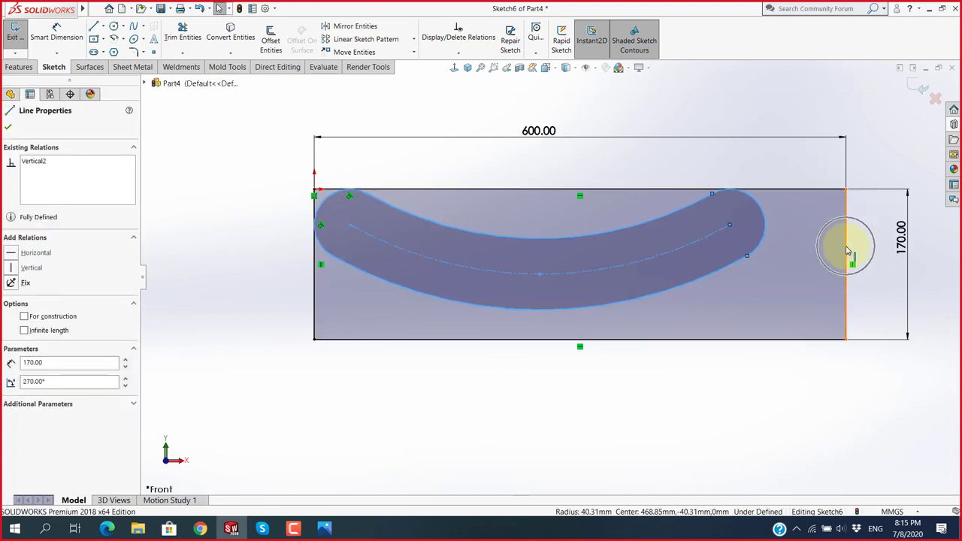
pyautogui.click(831, 201)
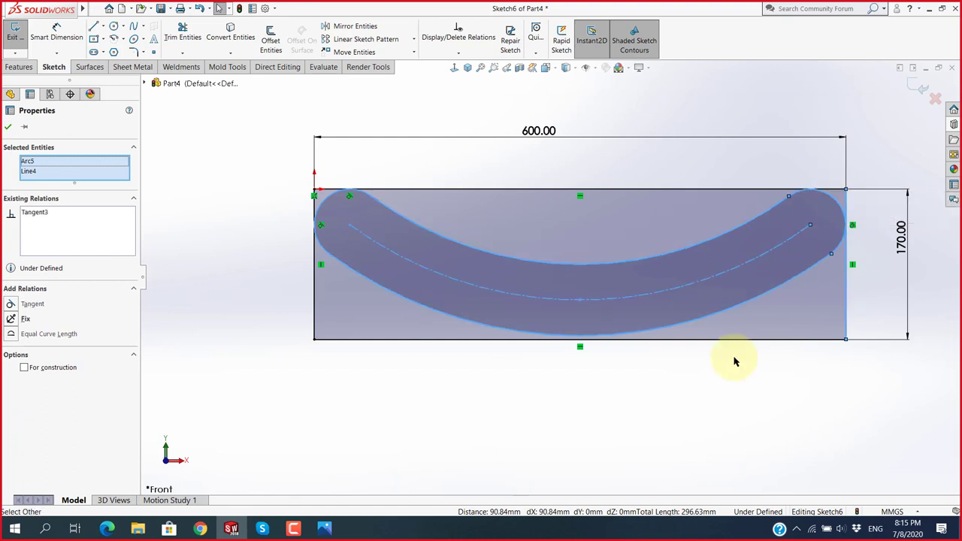
pyautogui.click(651, 386)
# Make the slot's lower arc tangent to the rectangle's bottom edge.
pyautogui.click(646, 338)
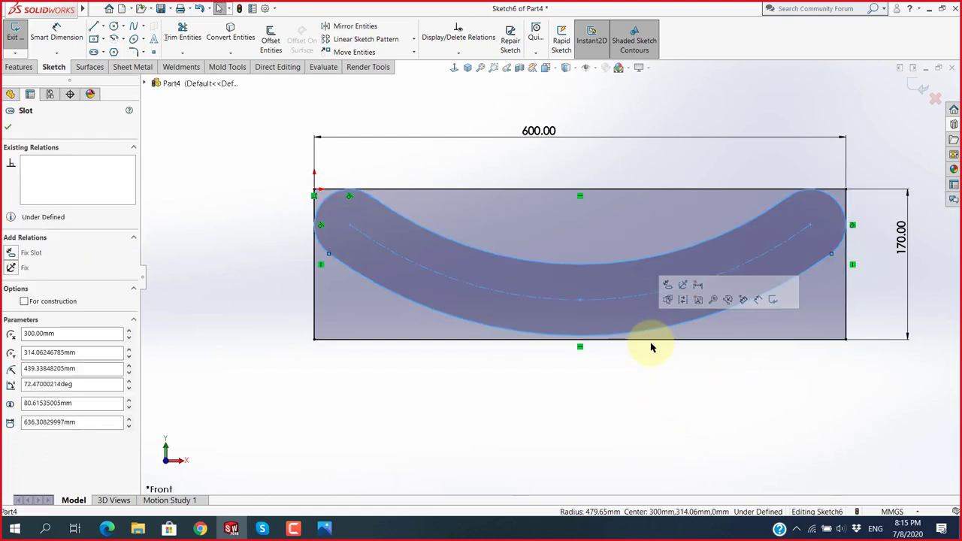
pyautogui.click(659, 344)
pyautogui.keyDown('ctrl'); pyautogui.click(665, 324); pyautogui.keyUp('ctrl')
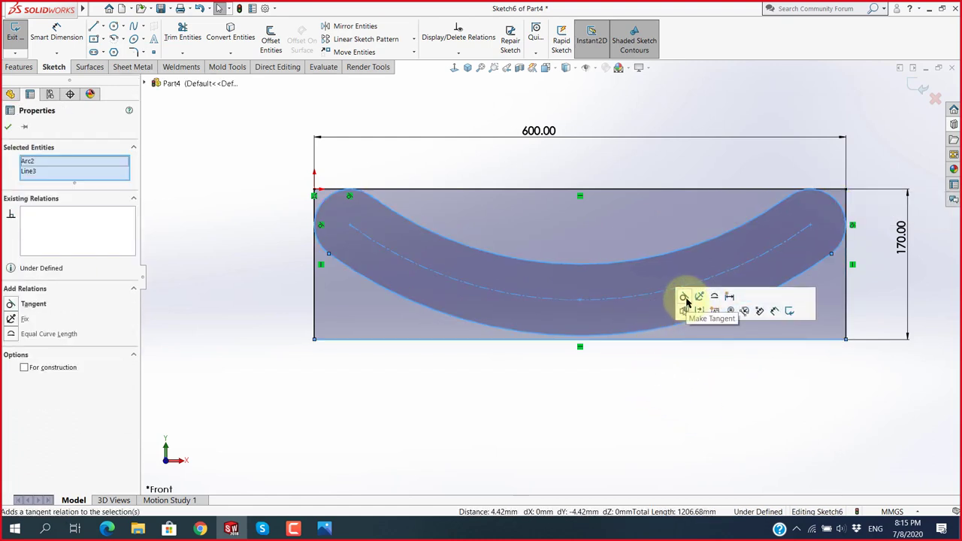
pyautogui.click(686, 300)
pyautogui.click(645, 404)
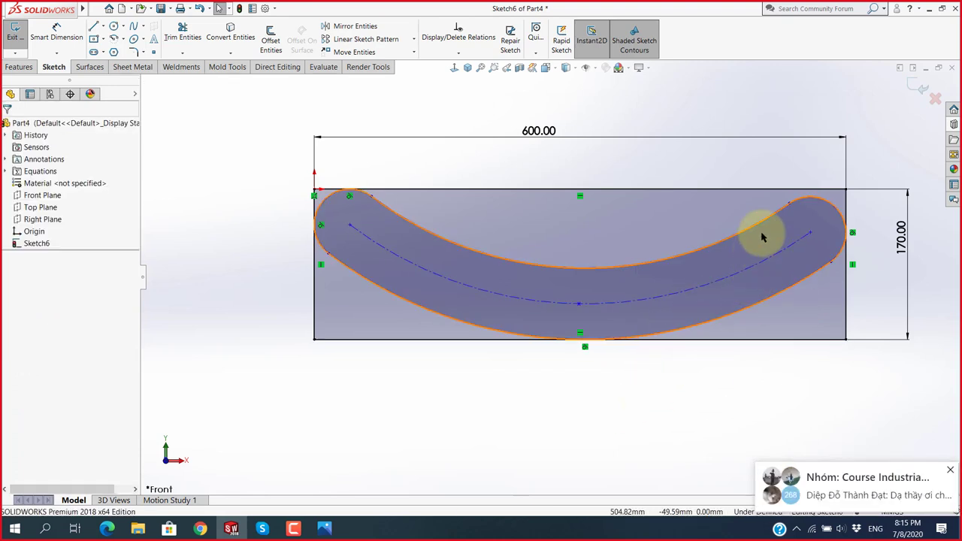
pyautogui.scroll(-2, 762, 238)
# Make the slot's right end arc tangent to the rectangle's top edge.
pyautogui.click(813, 183)
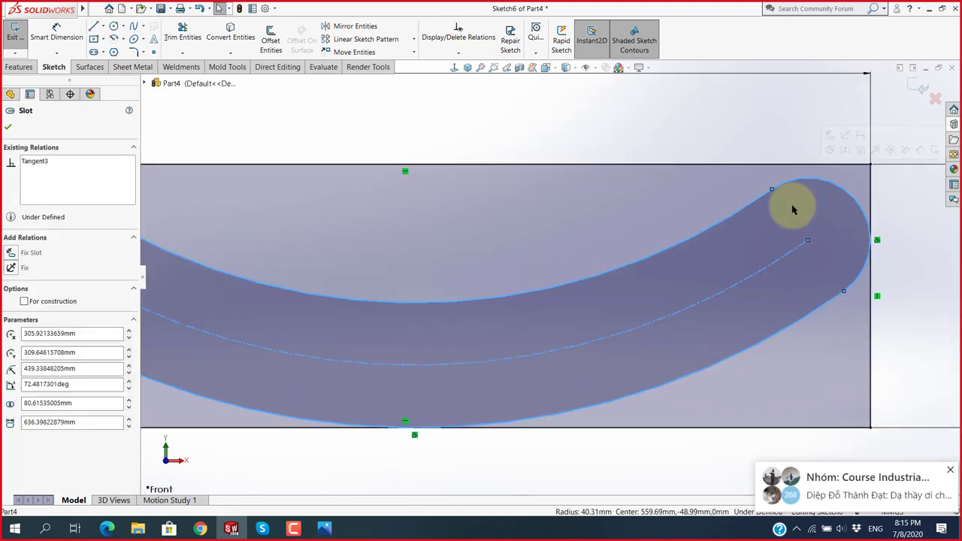
pyautogui.click(758, 167)
pyautogui.keyDown('ctrl'); pyautogui.click(796, 181); pyautogui.keyUp('ctrl')
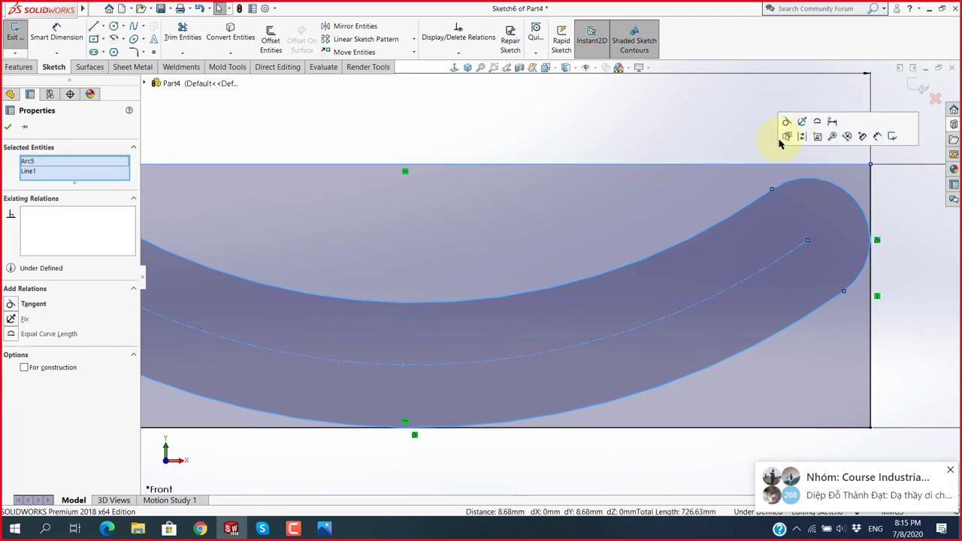
pyautogui.click(788, 122)
pyautogui.press('Escape')
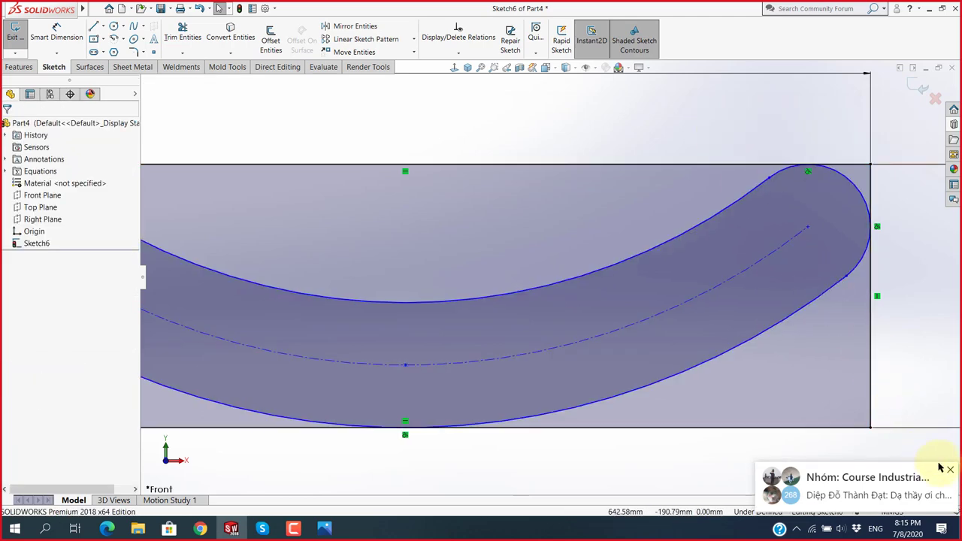
# Fit the sketch in view and compare it with the reference slot drawing.
pyautogui.click(950, 472)
pyautogui.press('f')
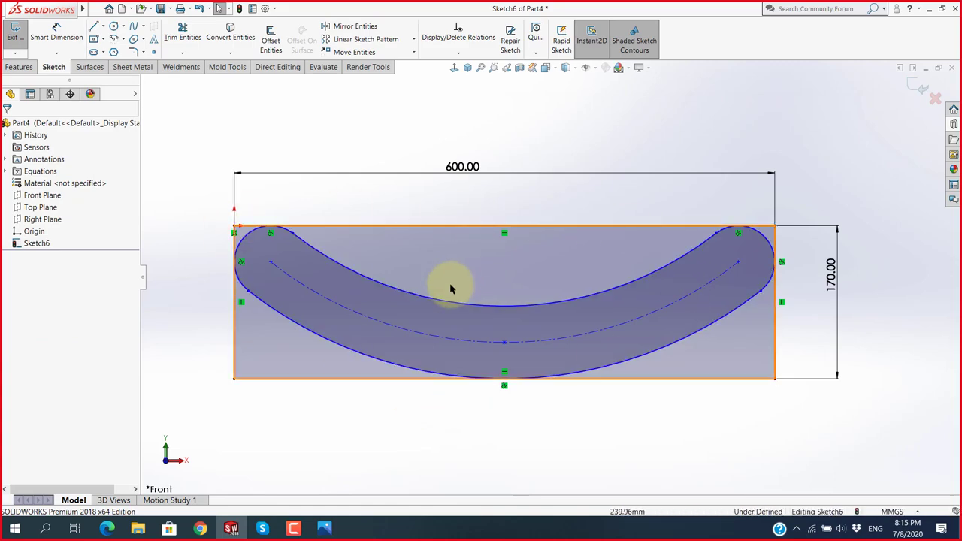
pyautogui.click(324, 528)
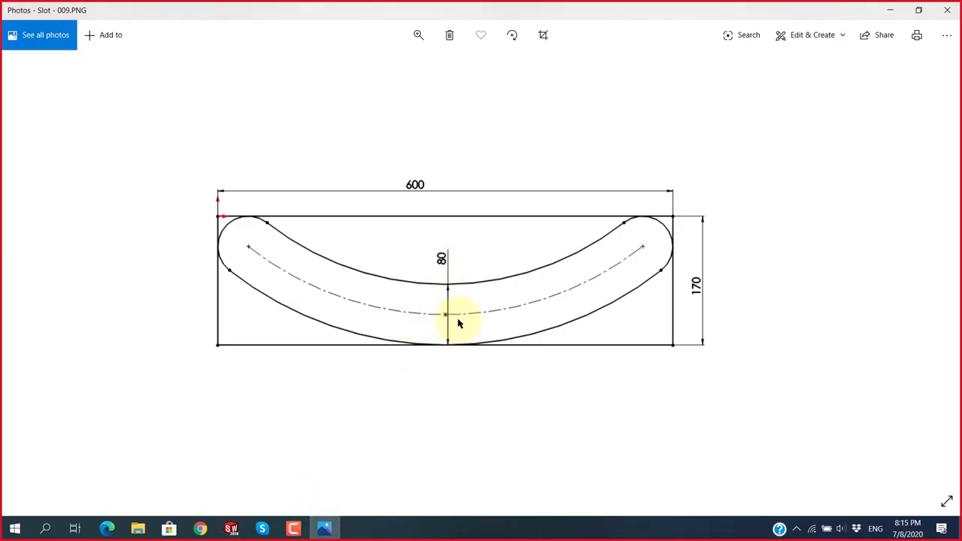
pyautogui.hotkey('alt', 'Tab')
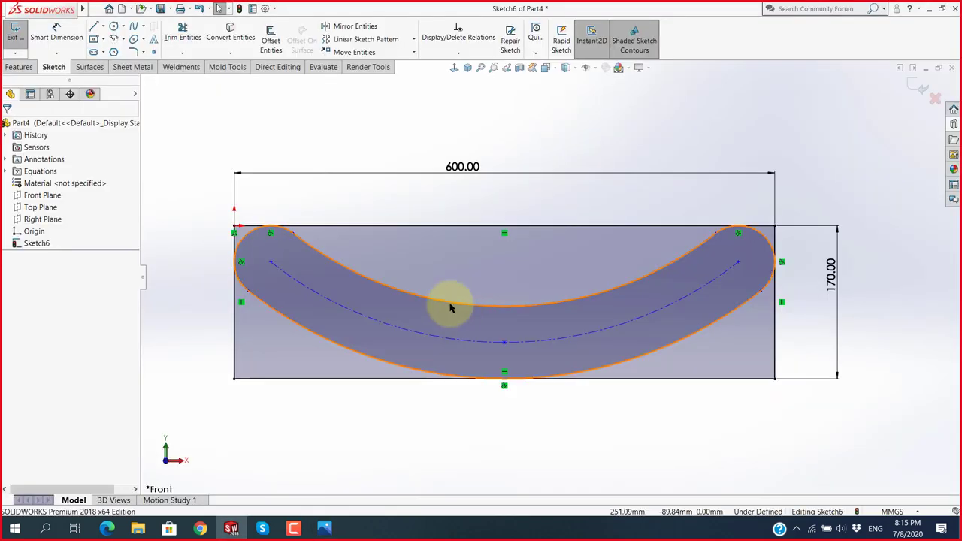
# Dimension the slot width to 80 to fully define Sketch6, then bring up the Skype call.
pyautogui.click(56, 37)
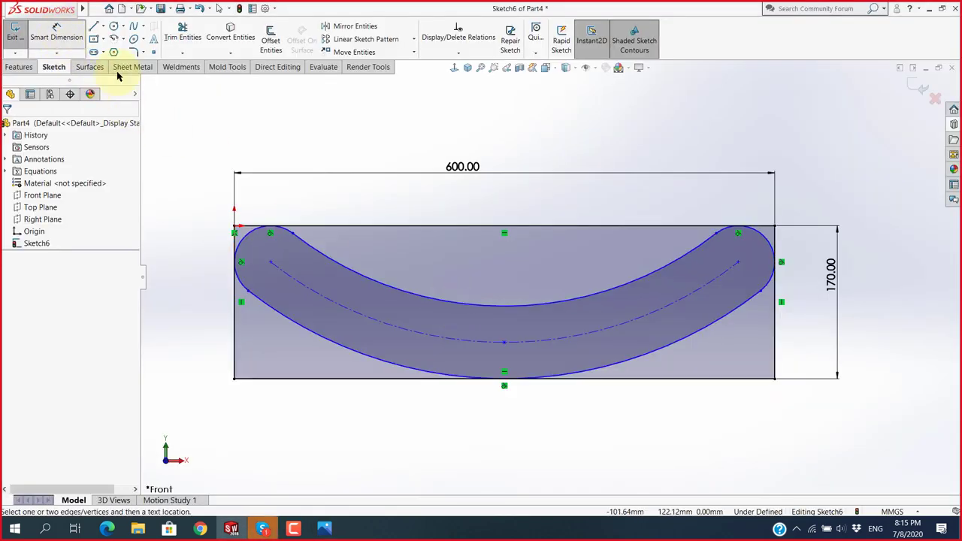
pyautogui.click(584, 374)
pyautogui.click(533, 276)
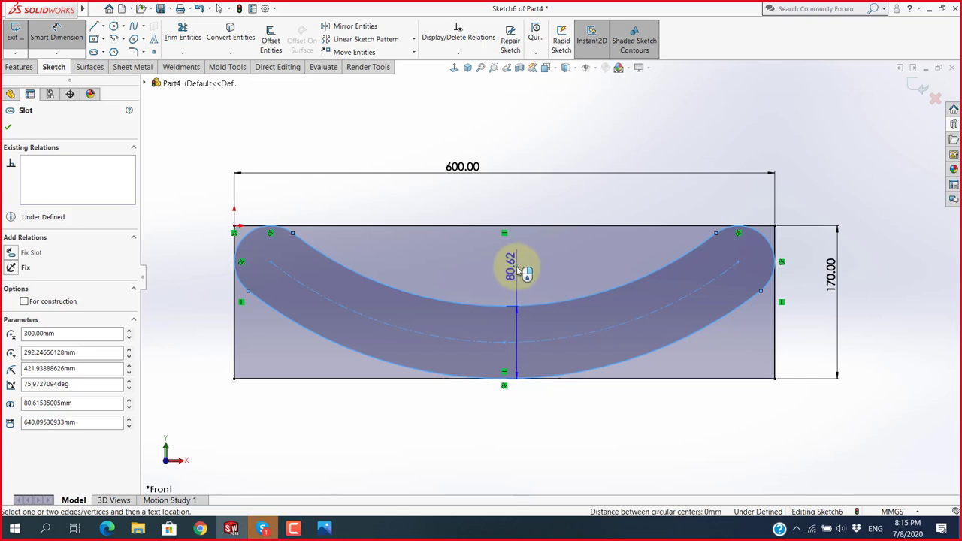
pyautogui.click(526, 269)
pyautogui.press('Return')
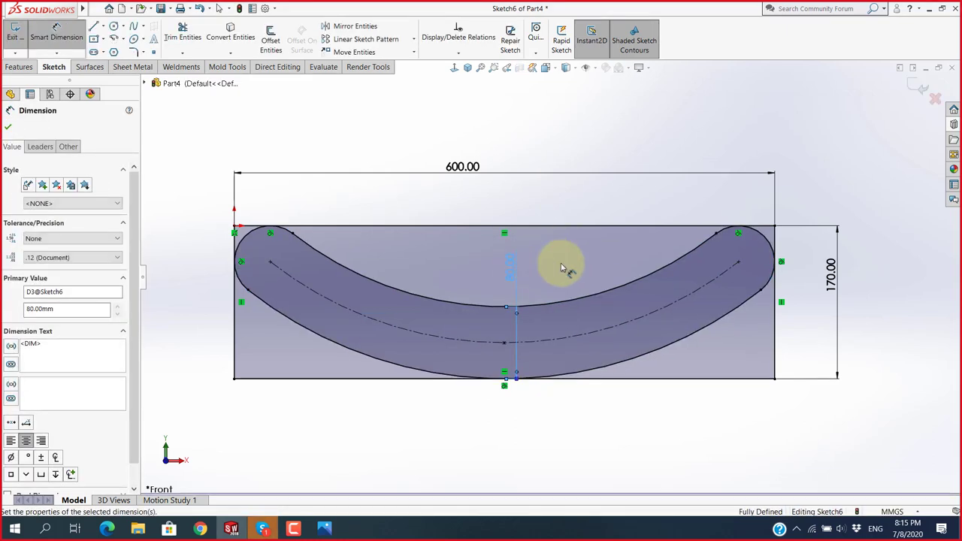
pyautogui.click(552, 434)
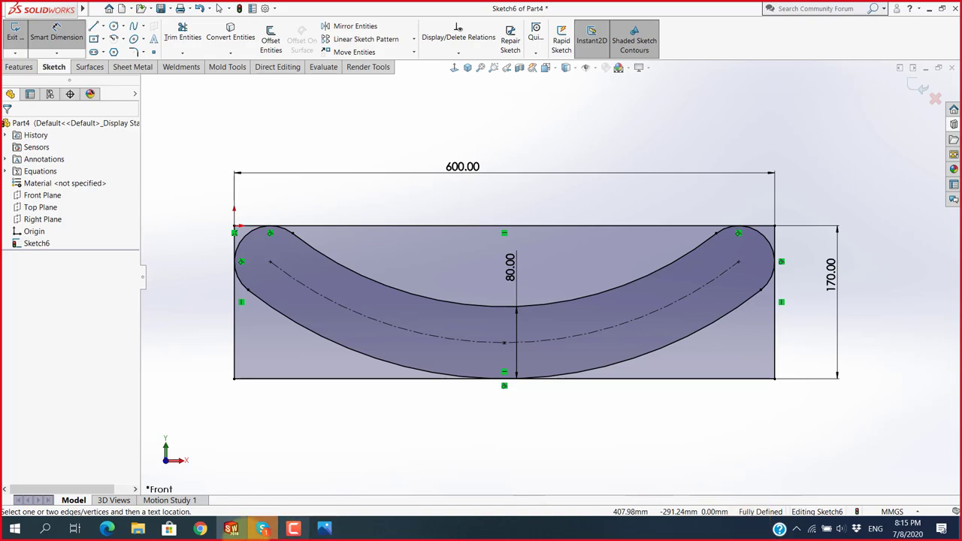
pyautogui.click(260, 529)
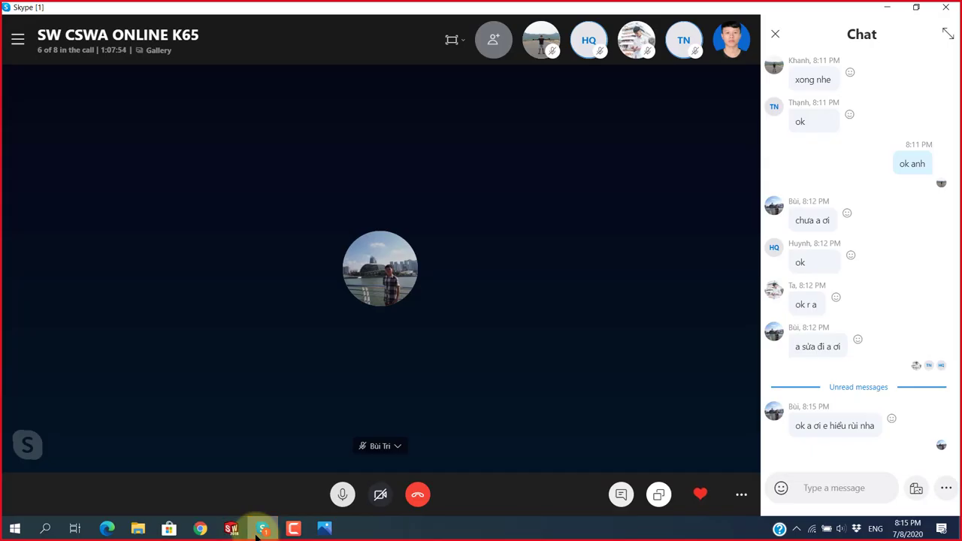
# Minimize the Skype call to get back to Sketch6 in SOLIDWORKS.
pyautogui.click(260, 529)
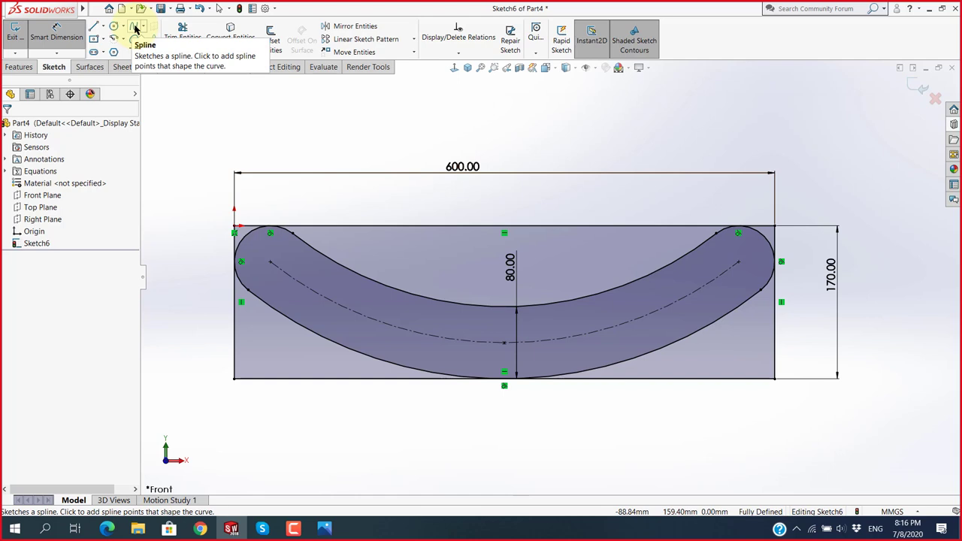
# Window-select the rectangle, slot and all their dimensions, then delete them.
pyautogui.scroll(5, 541, 294)
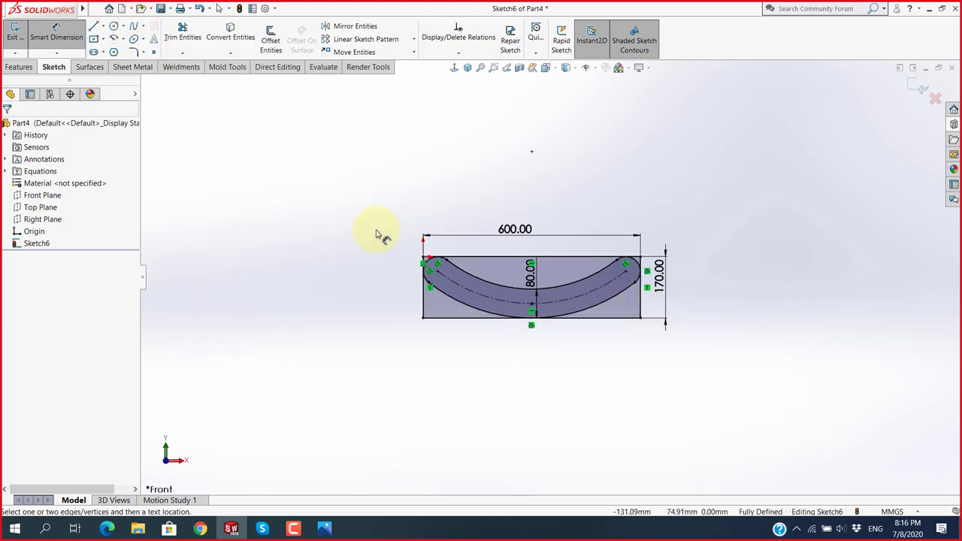
pyautogui.press('Escape')
pyautogui.moveTo(763, 418); pyautogui.dragTo(285, 185)
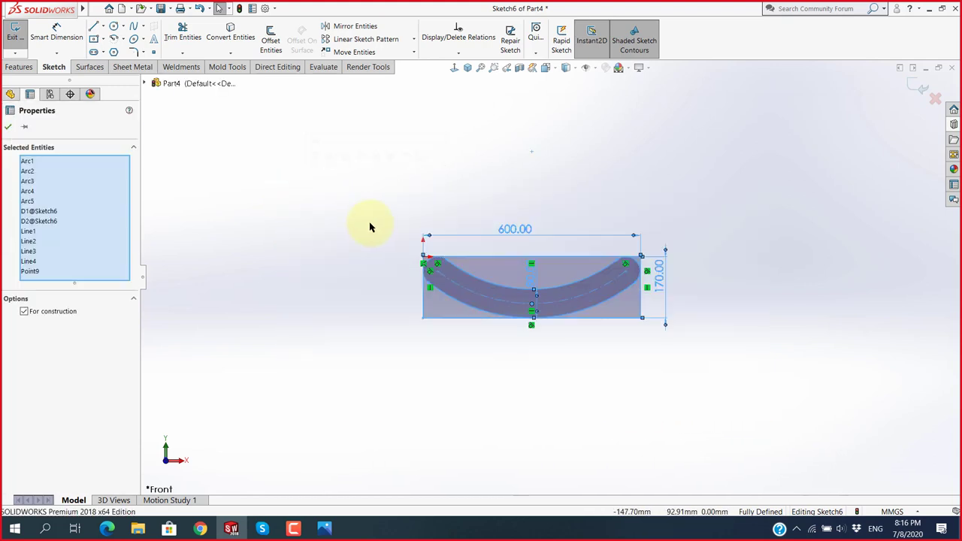
pyautogui.press('Delete')
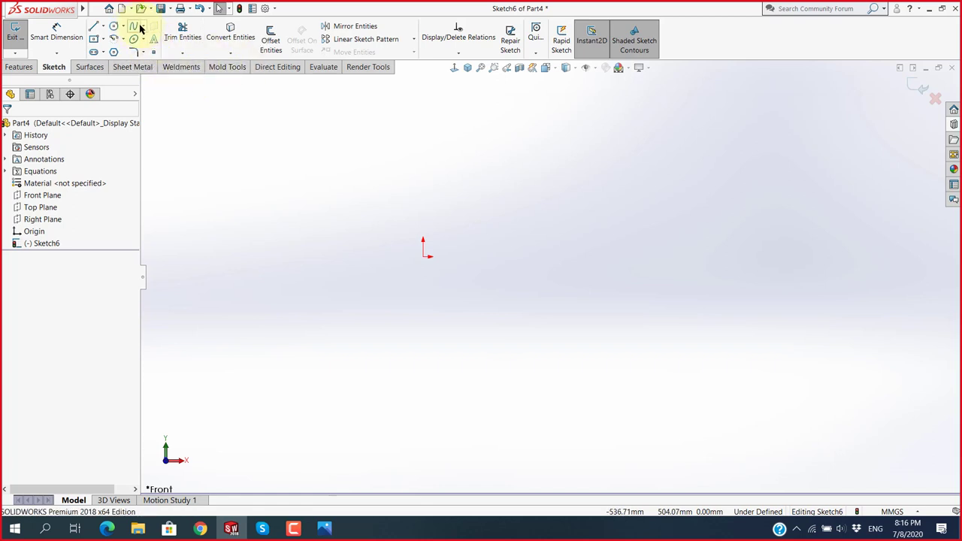
# Draw a wavy spline through eight points from lower left across the sketch, then fit the view.
pyautogui.click(134, 28)
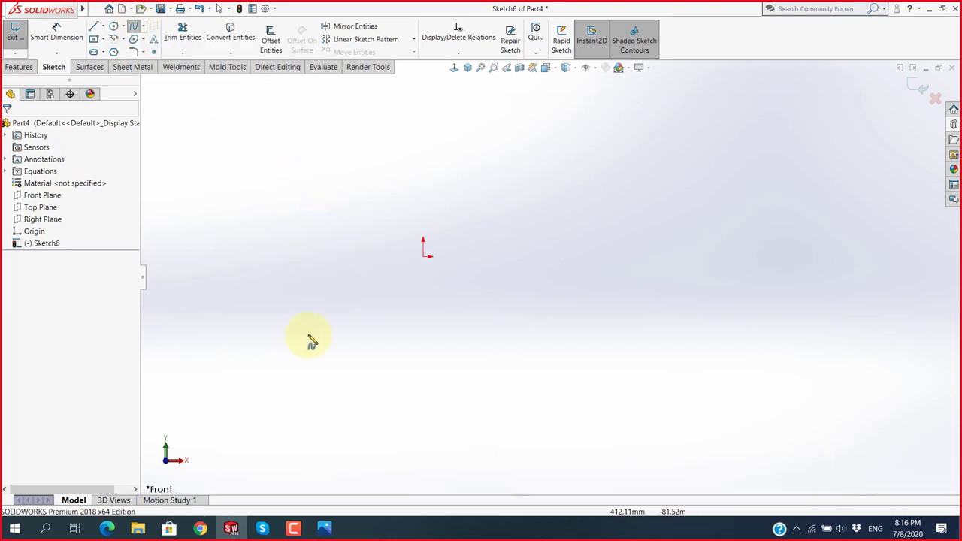
pyautogui.click(298, 312)
pyautogui.click(423, 189)
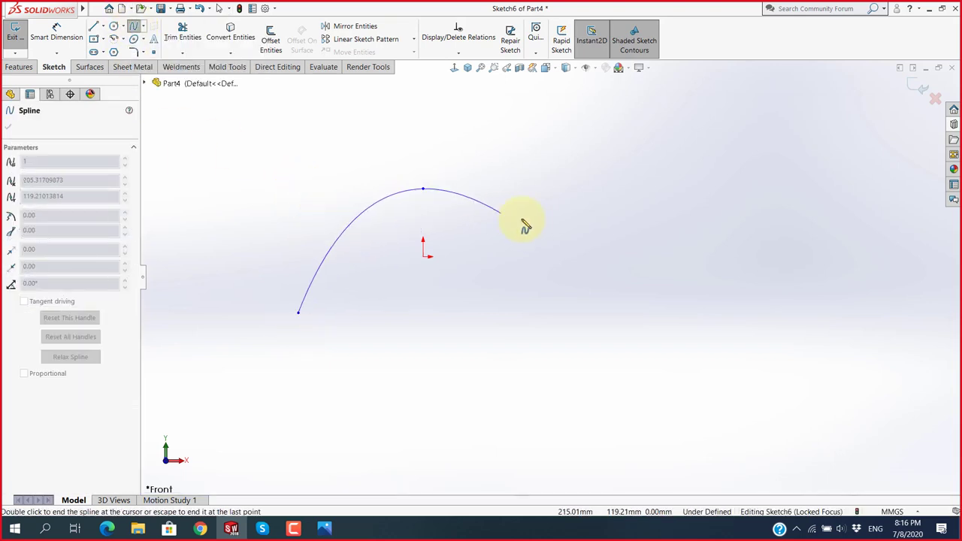
pyautogui.click(599, 248)
pyautogui.click(627, 383)
pyautogui.click(798, 348)
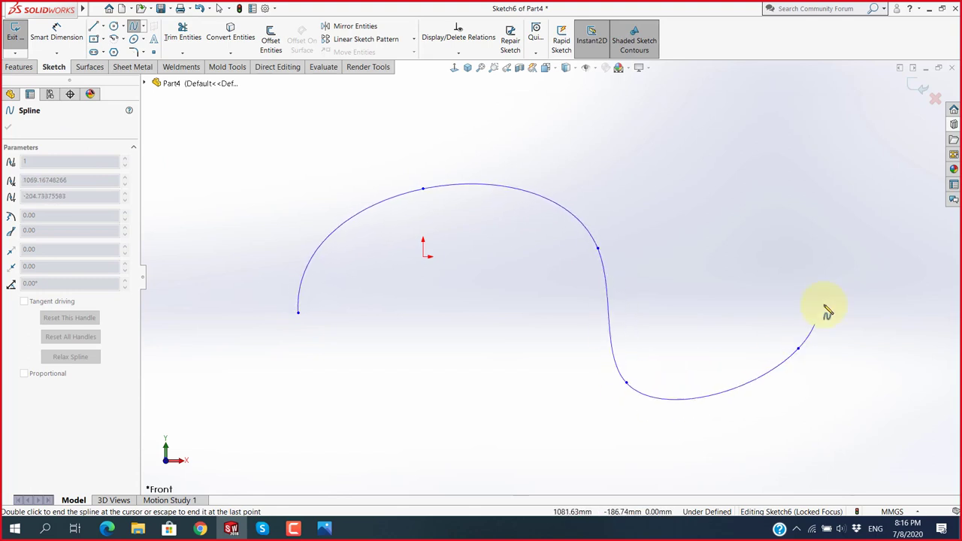
pyautogui.click(839, 191)
pyautogui.click(904, 212)
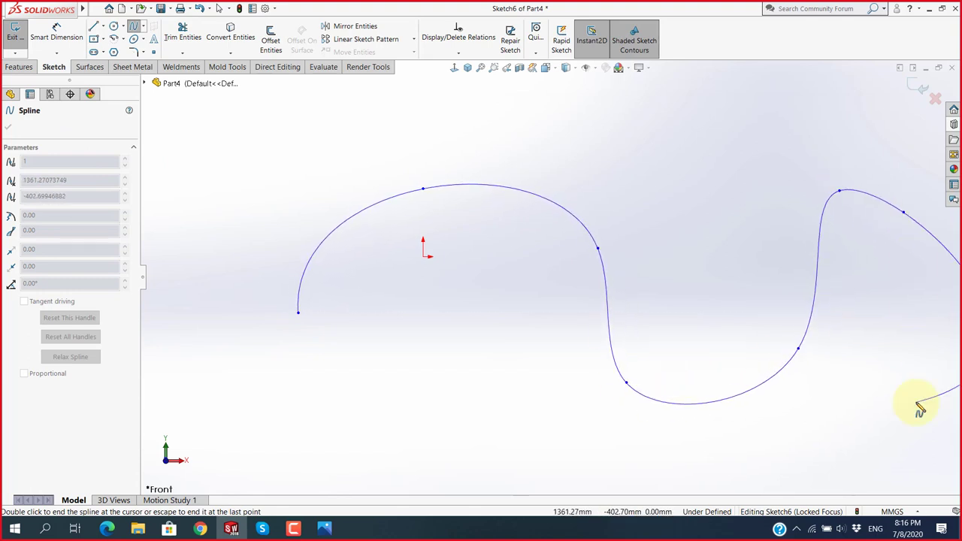
pyautogui.doubleClick(809, 456)
pyautogui.press('f')
pyautogui.scroll(-3, 531, 262)
pyautogui.scroll(-1, 531, 262)
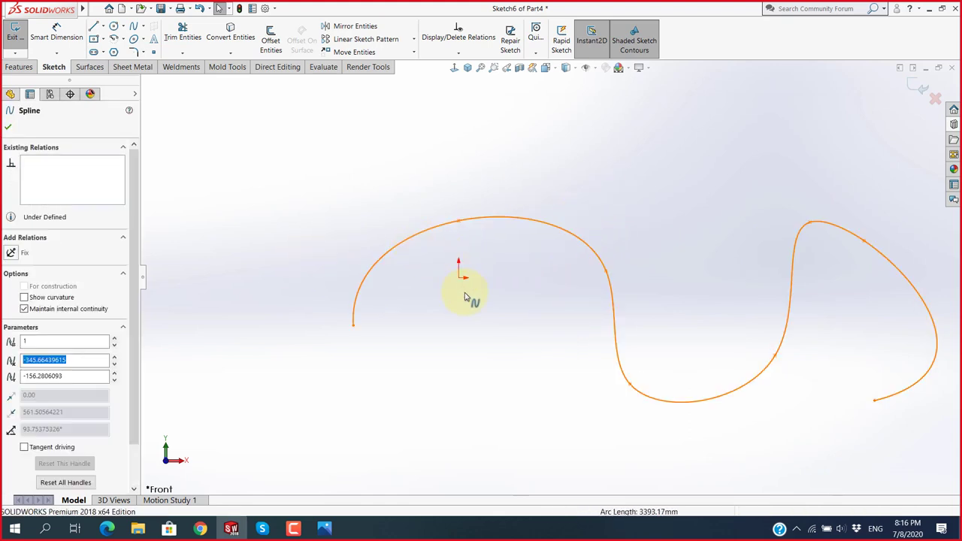
# Drag the spline's left-end tangent handle upward, lengthening it and angling the start to 76.35°.
pyautogui.click(413, 241)
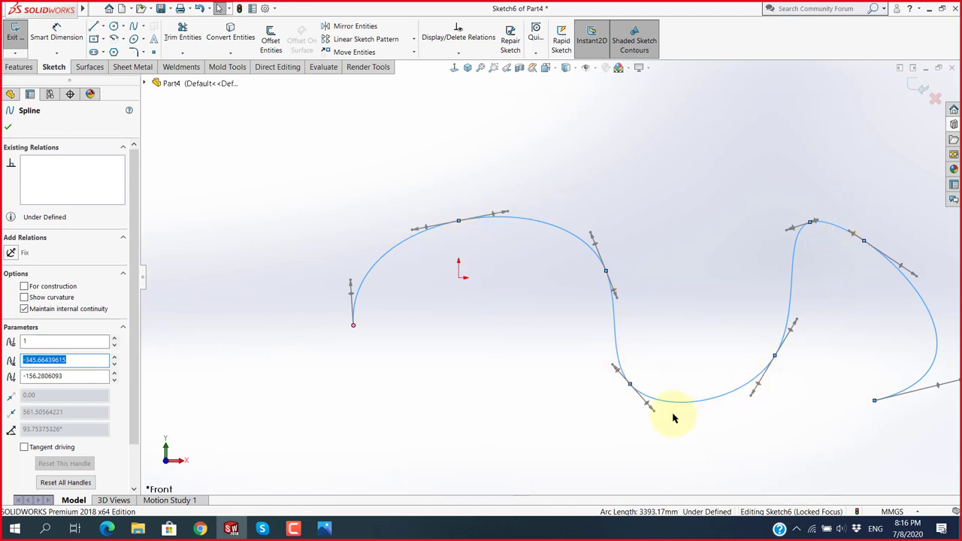
pyautogui.scroll(-2, 390, 281)
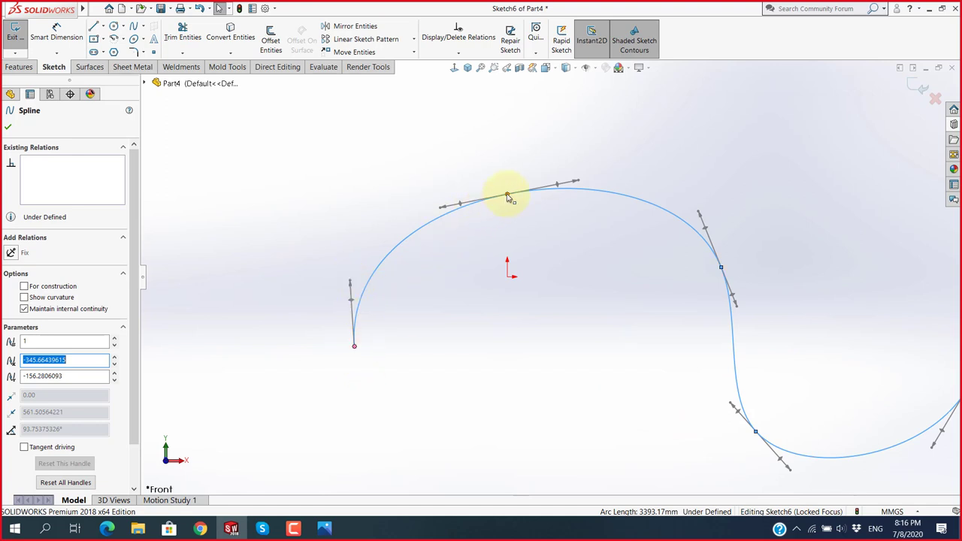
pyautogui.scroll(-1, 359, 344)
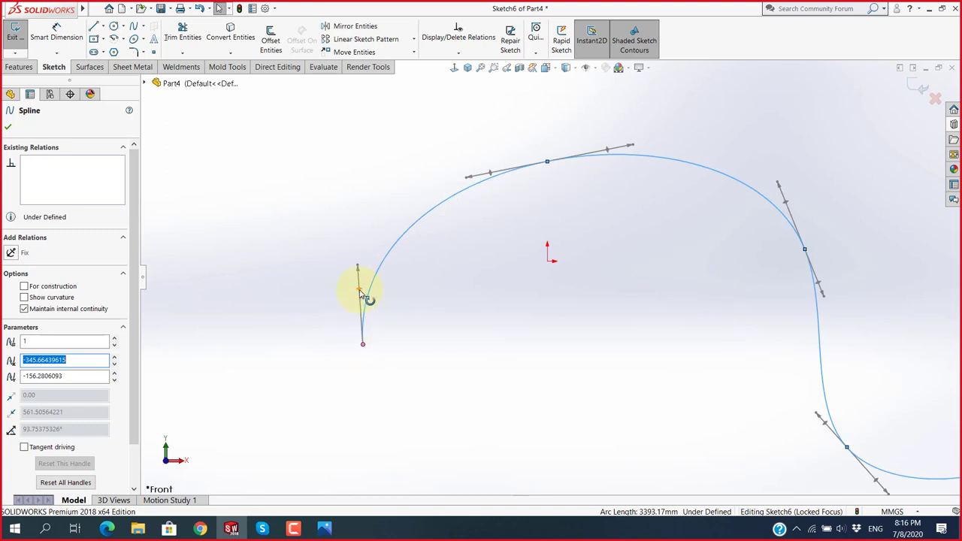
pyautogui.click(361, 293)
pyautogui.moveTo(361, 293)
pyautogui.mouseDown()
pyautogui.moveTo(416, 319)
pyautogui.moveTo(395, 300)
pyautogui.moveTo(429, 333)
pyautogui.moveTo(393, 290)
pyautogui.moveTo(346, 290)
pyautogui.moveTo(418, 296)
pyautogui.moveTo(450, 326)
pyautogui.moveTo(447, 336)
pyautogui.moveTo(429, 301)
pyautogui.moveTo(376, 286)
pyautogui.mouseUp()
pyautogui.click(413, 315)
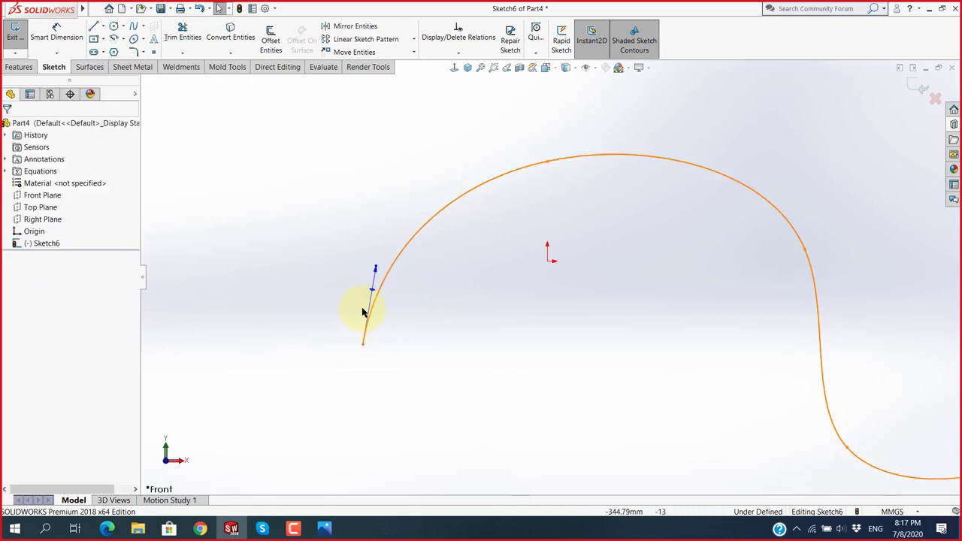
pyautogui.scroll(-3, 406, 280)
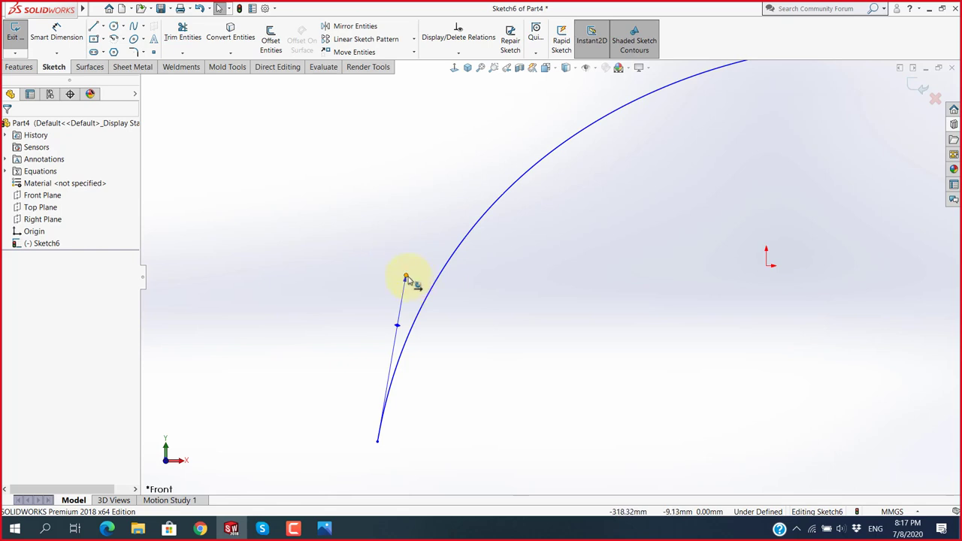
pyautogui.moveTo(405, 280); pyautogui.dragTo(454, 129)
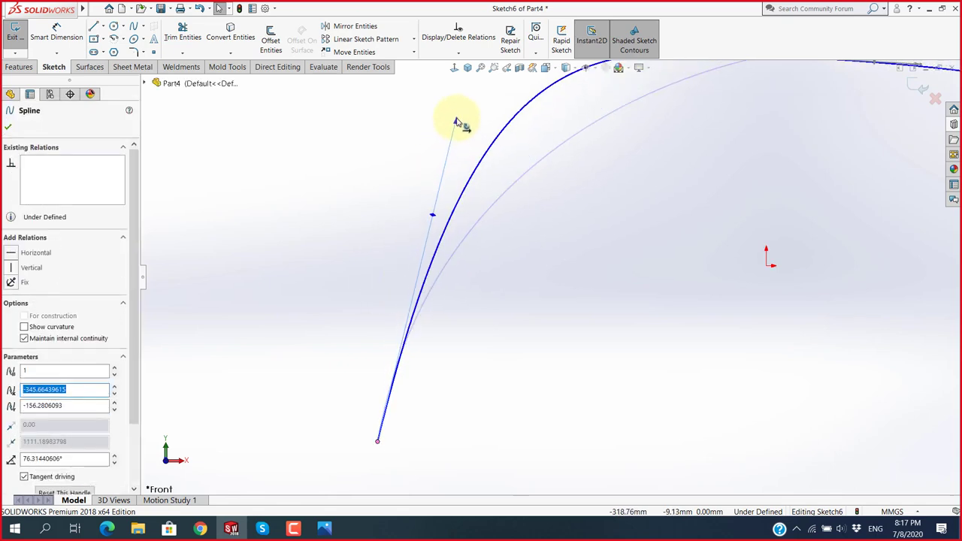
pyautogui.scroll(3, 547, 275)
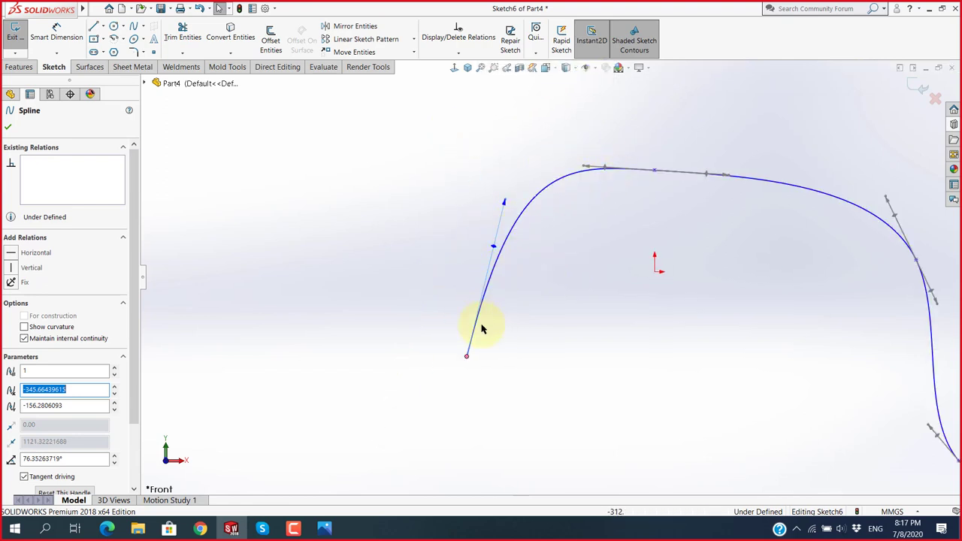
# Draw a horizontal line starting at the spline's left end.
pyautogui.click(568, 358)
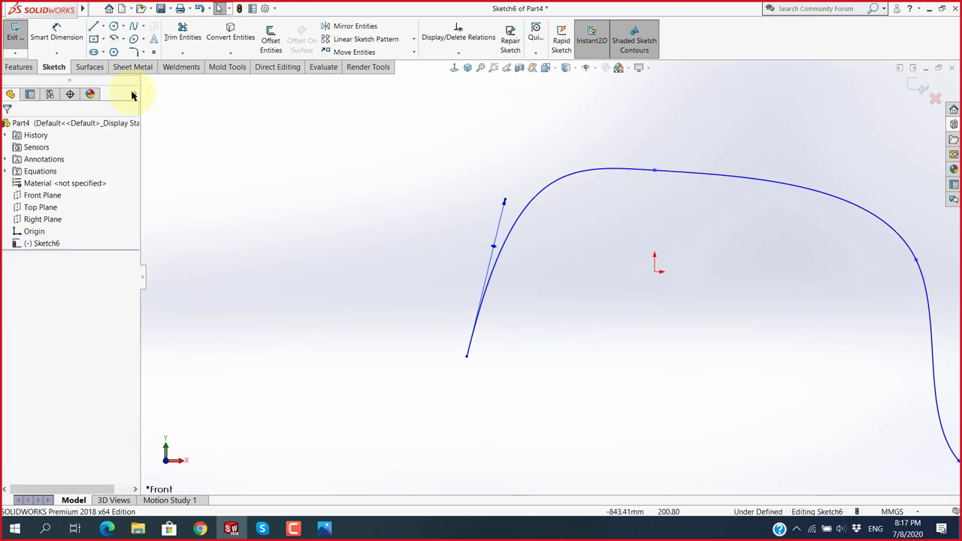
pyautogui.click(94, 26)
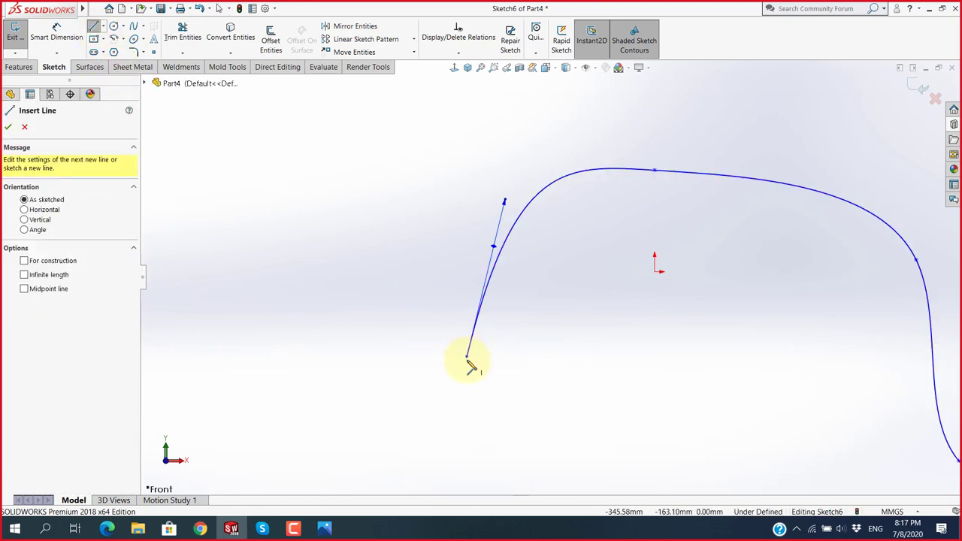
pyautogui.click(468, 356)
pyautogui.click(611, 356)
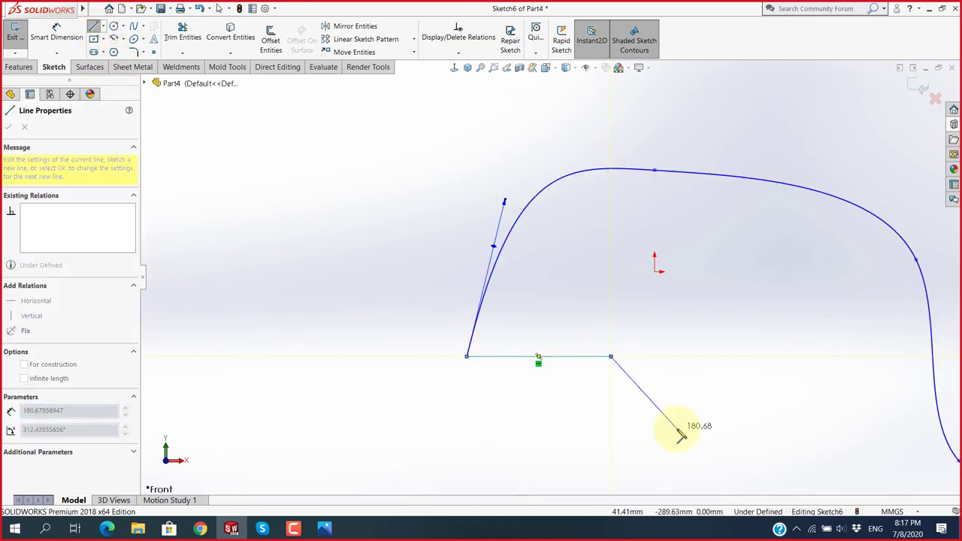
pyautogui.press('Escape')
pyautogui.press('Escape')
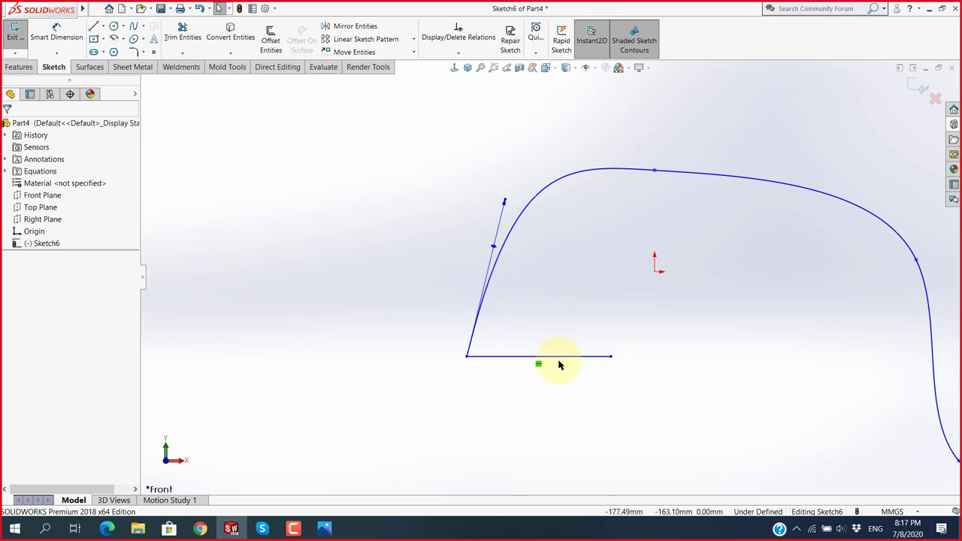
# Dimension the angle between the spline's start tangent handle and the horizontal line to 60°.
pyautogui.click(59, 38)
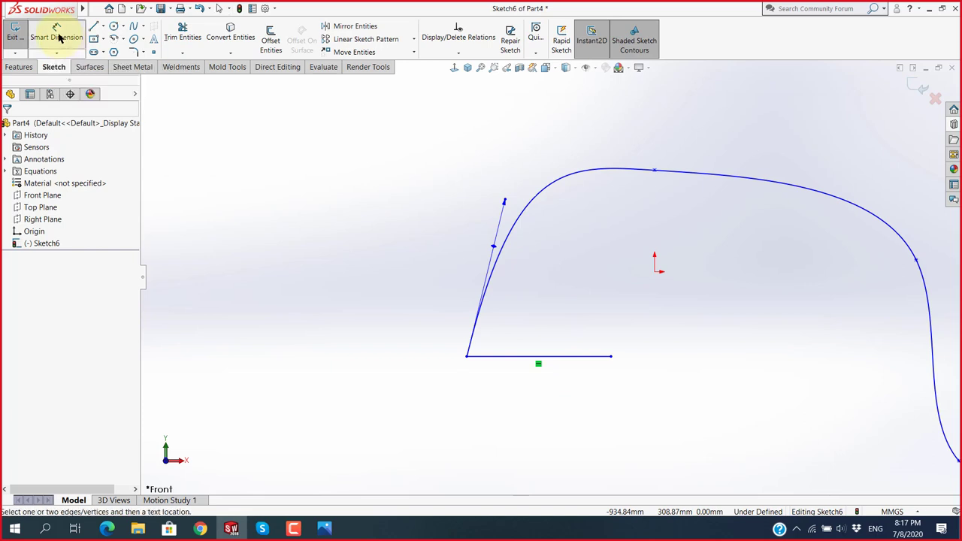
pyautogui.click(493, 248)
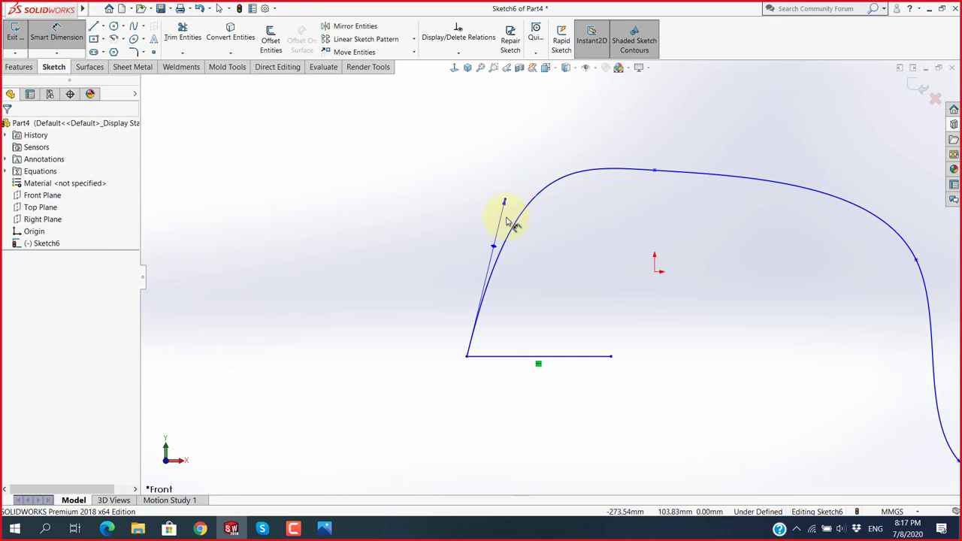
pyautogui.click(497, 251)
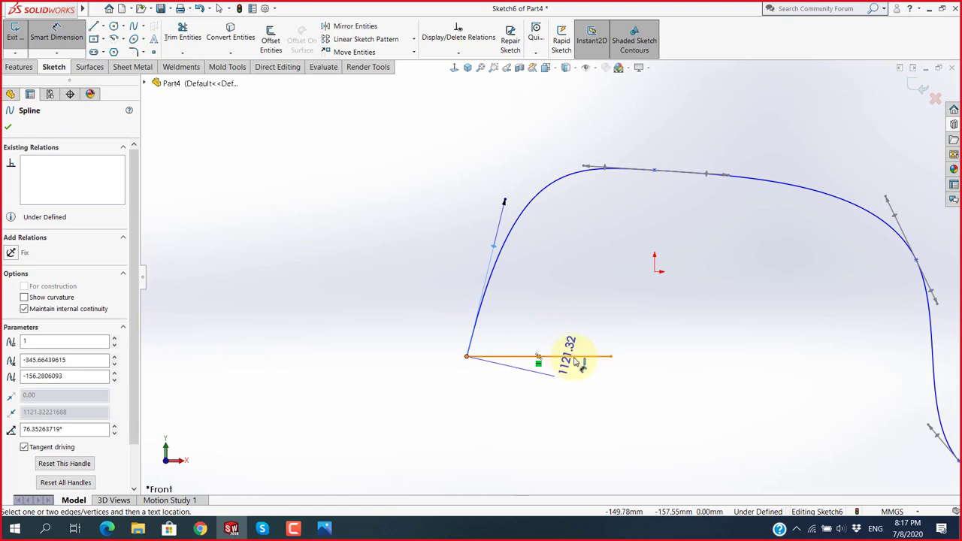
pyautogui.click(580, 357)
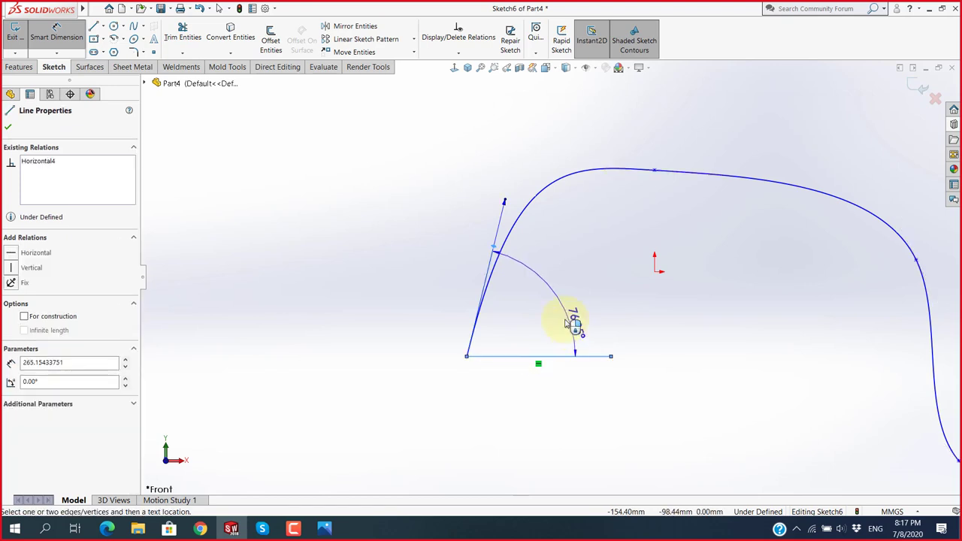
pyautogui.click(535, 315)
pyautogui.write('0')
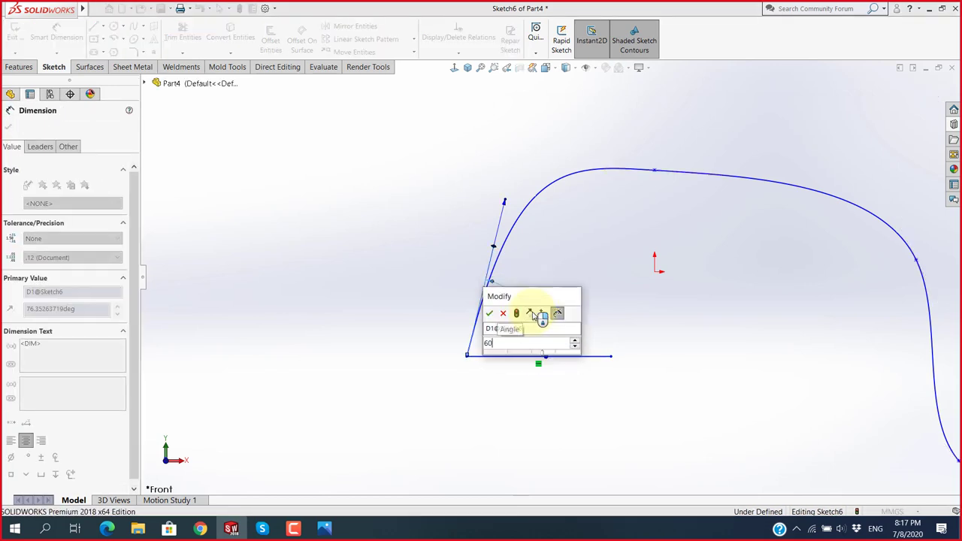
pyautogui.press('Return')
pyautogui.click(582, 286)
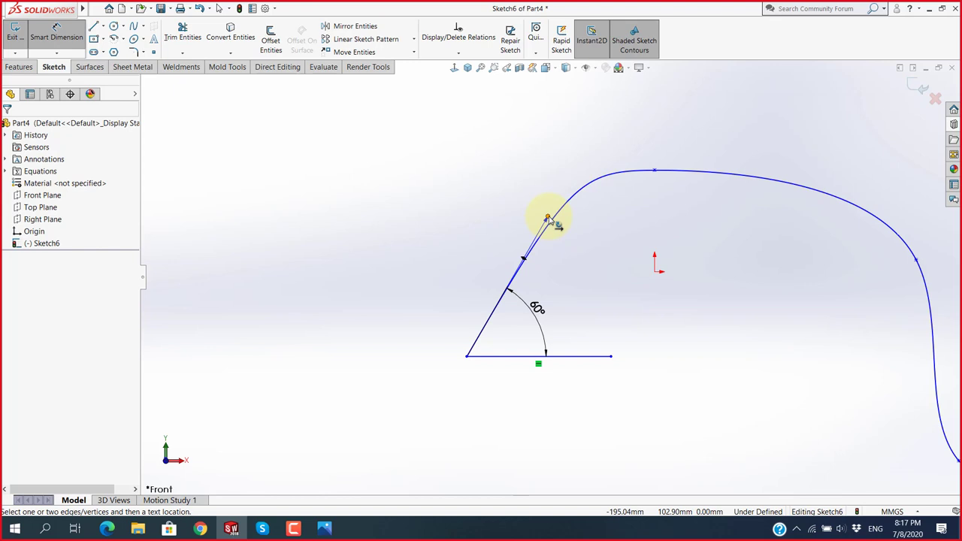
# Dimension the spline's start tangent handle length to 200 mm.
pyautogui.click(548, 219)
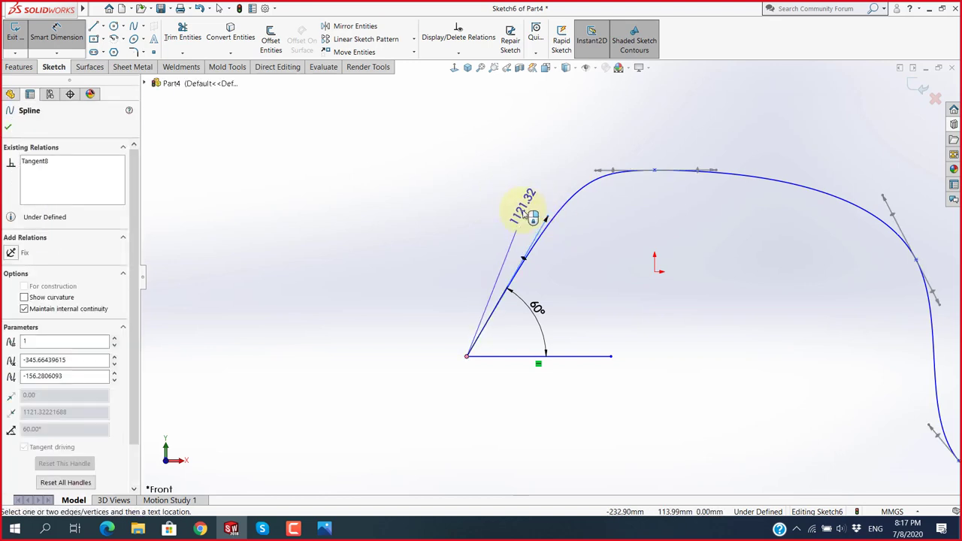
pyautogui.click(439, 289)
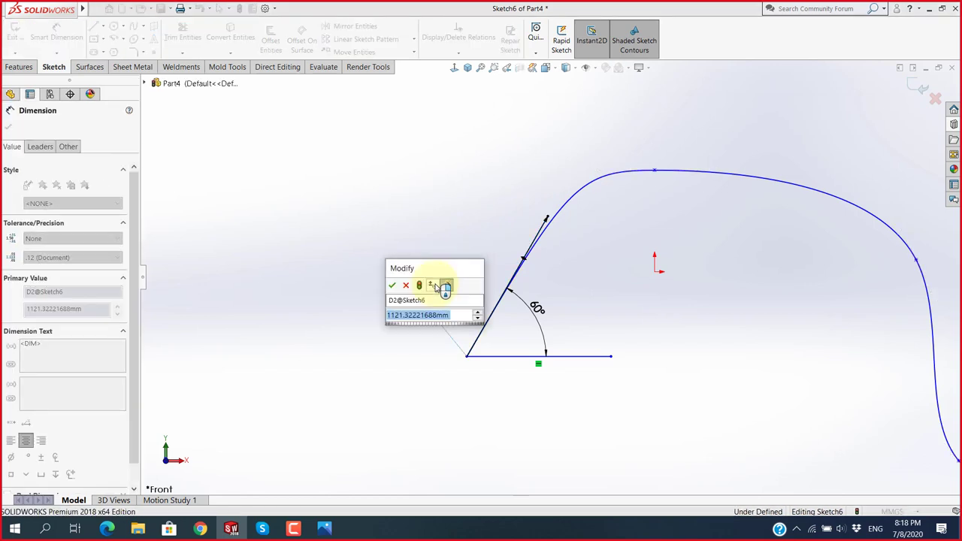
pyautogui.write('200')
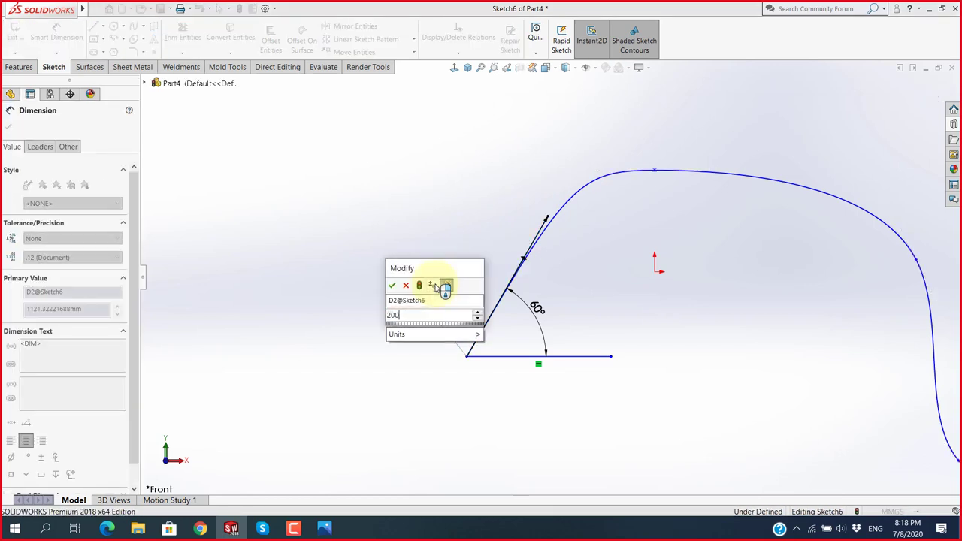
pyautogui.press('Return')
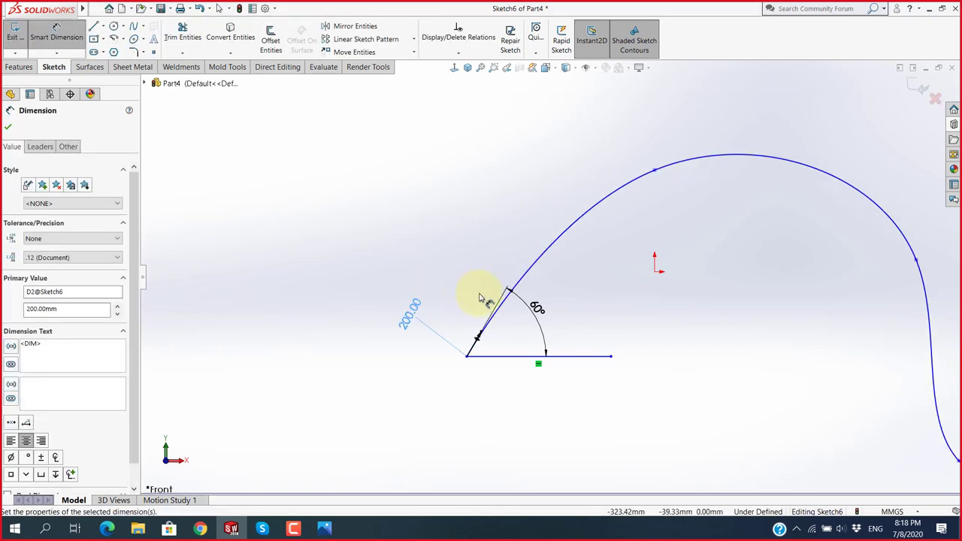
# Window-select the whole sketch and delete the spline, line and their dimensions.
pyautogui.scroll(-4, 486, 355)
pyautogui.scroll(2, 499, 275)
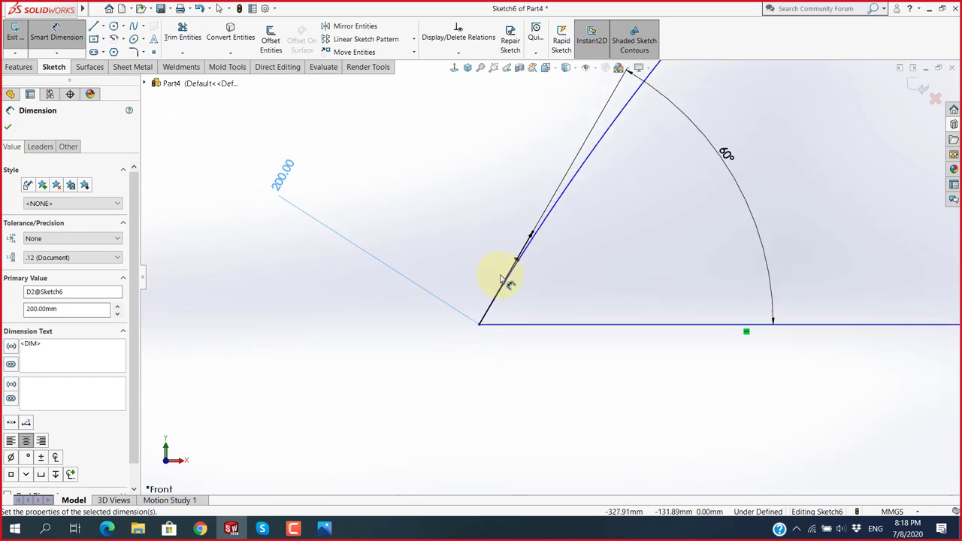
pyautogui.scroll(2, 502, 280)
pyautogui.scroll(3, 562, 269)
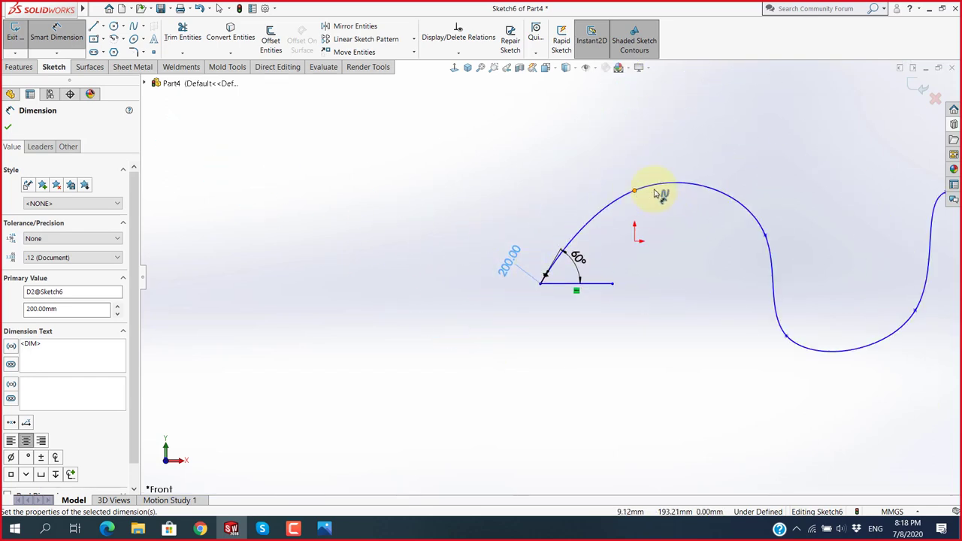
pyautogui.hotkey('ctrl', 'Left')
pyautogui.hotkey('ctrl', 'Down')
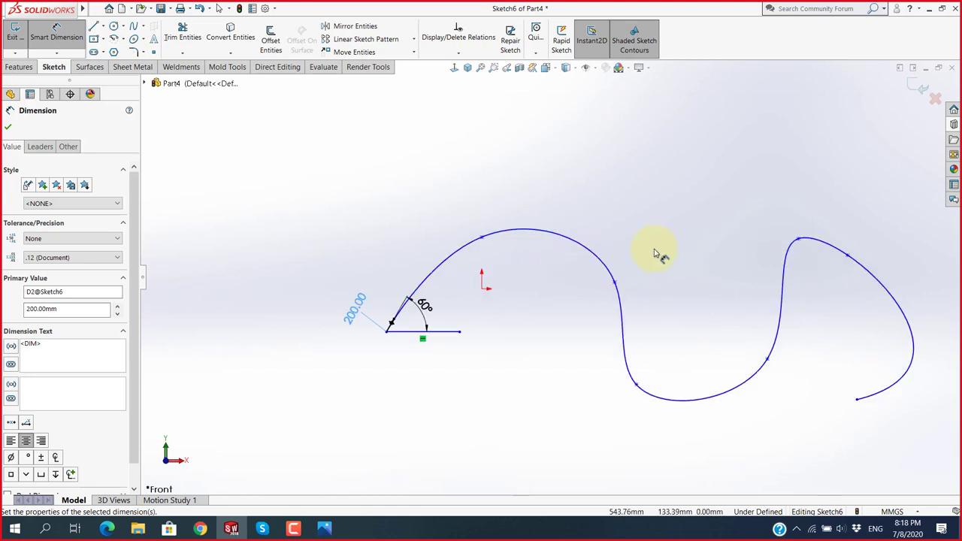
pyautogui.scroll(-1, 494, 322)
pyautogui.scroll(-2, 504, 281)
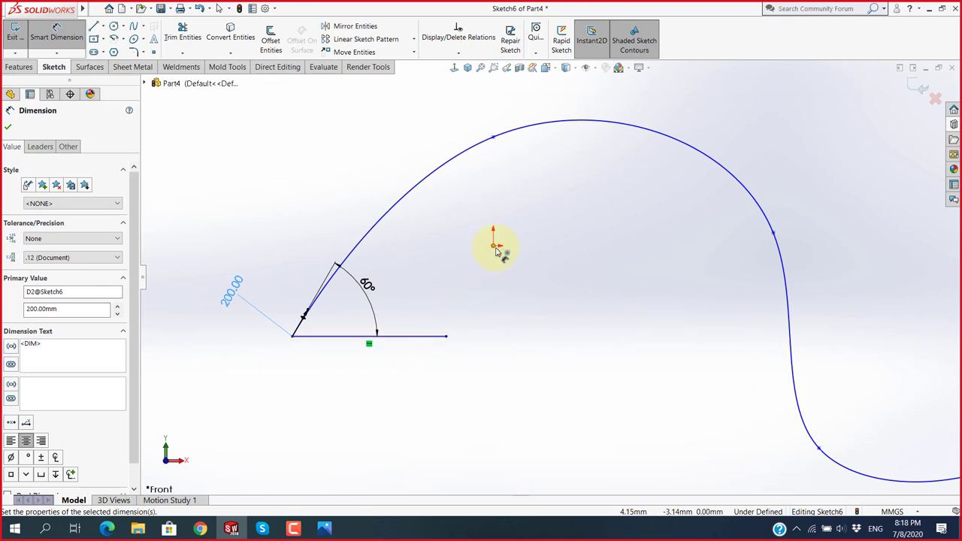
pyautogui.scroll(5, 481, 285)
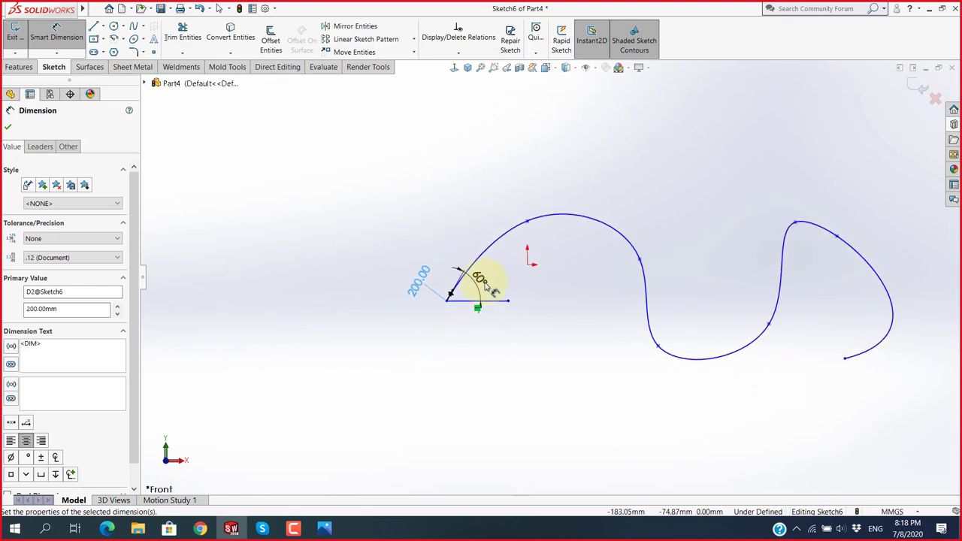
pyautogui.moveTo(885, 438); pyautogui.dragTo(337, 181)
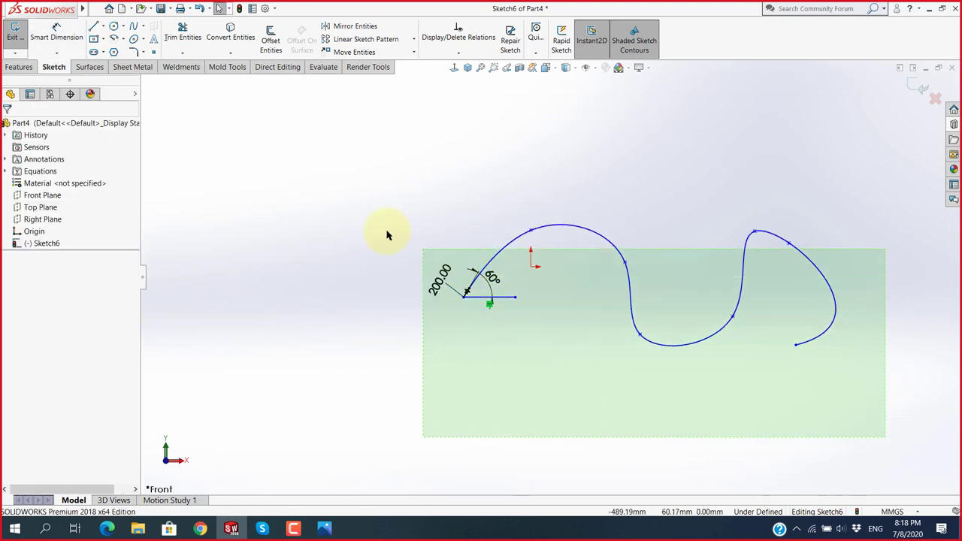
pyautogui.press('Delete')
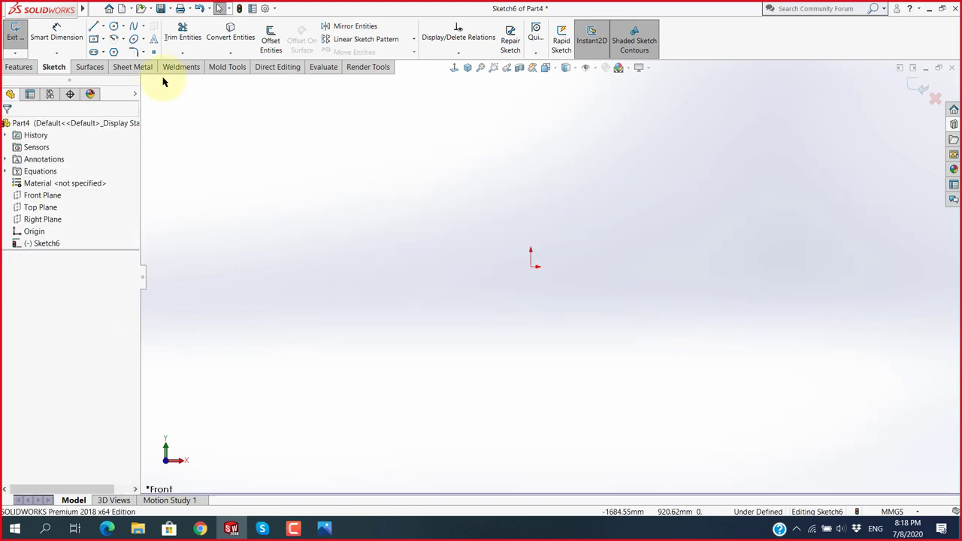
# Exit Sketch6 discarding its changes, and start a new Sketch7 on the Top Plane.
pyautogui.click(933, 100)
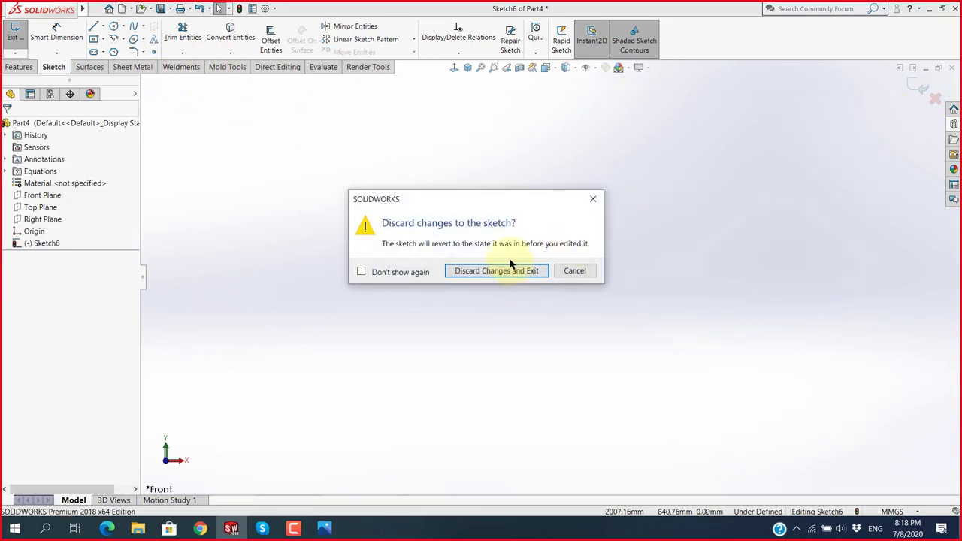
pyautogui.click(499, 269)
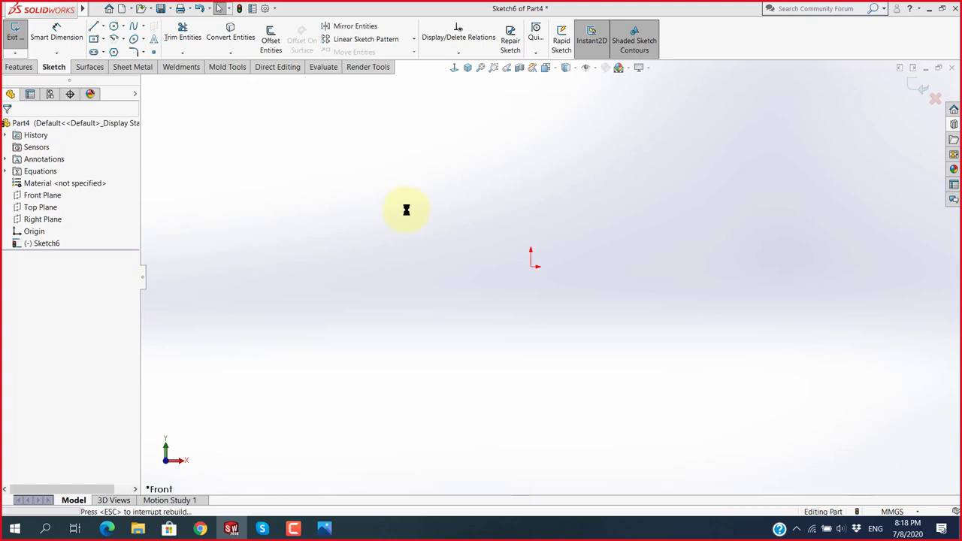
pyautogui.click(31, 209)
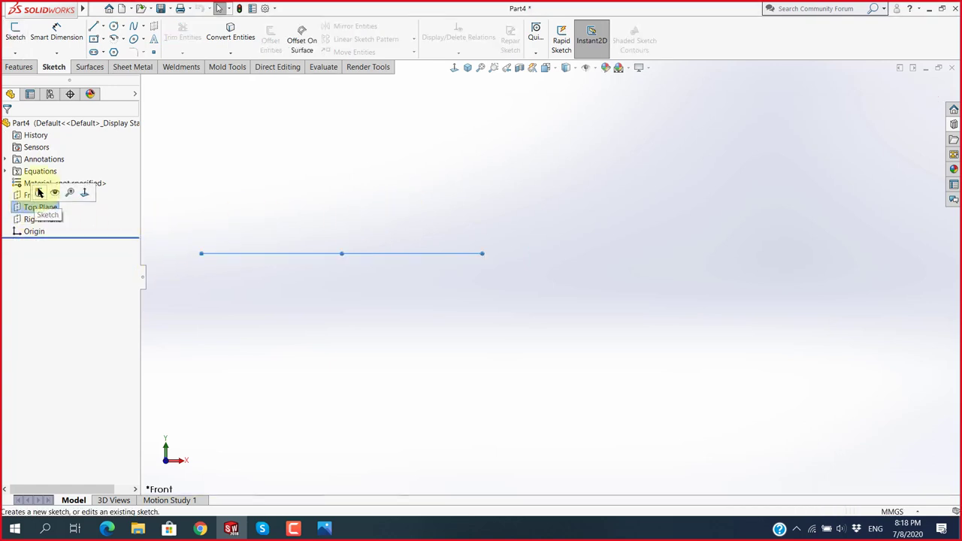
pyautogui.click(39, 194)
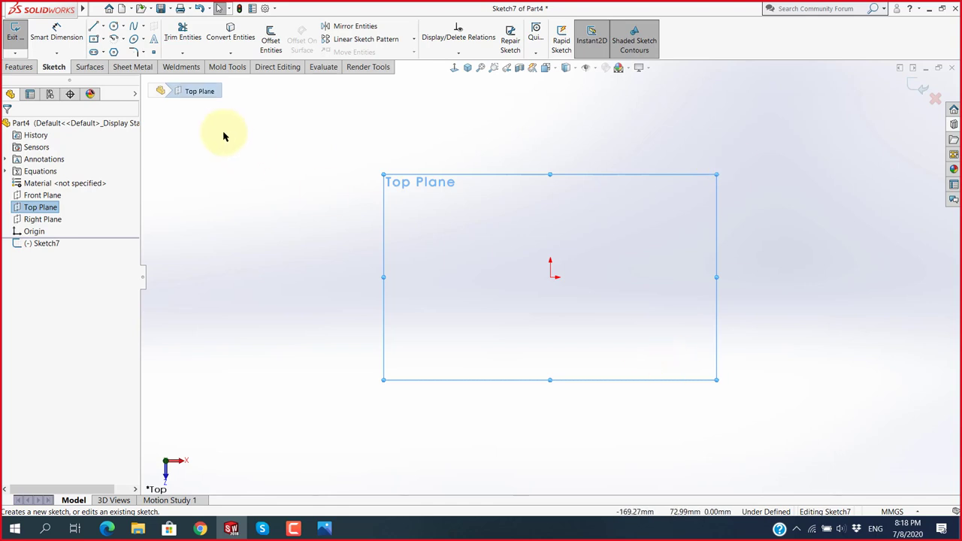
pyautogui.click(134, 43)
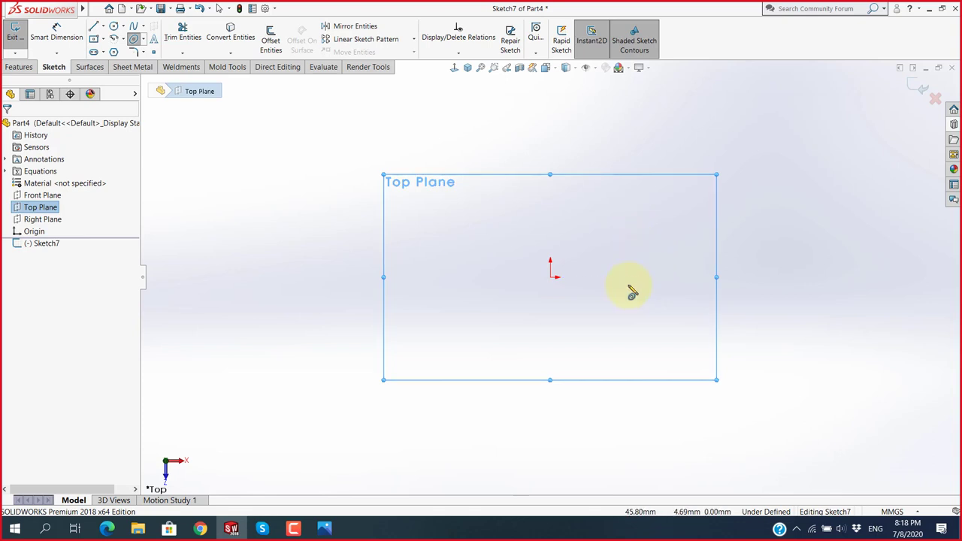
# Draw three ellipses: one centred on the origin, one lower right, and one near the top.
pyautogui.click(554, 279)
pyautogui.click(571, 283)
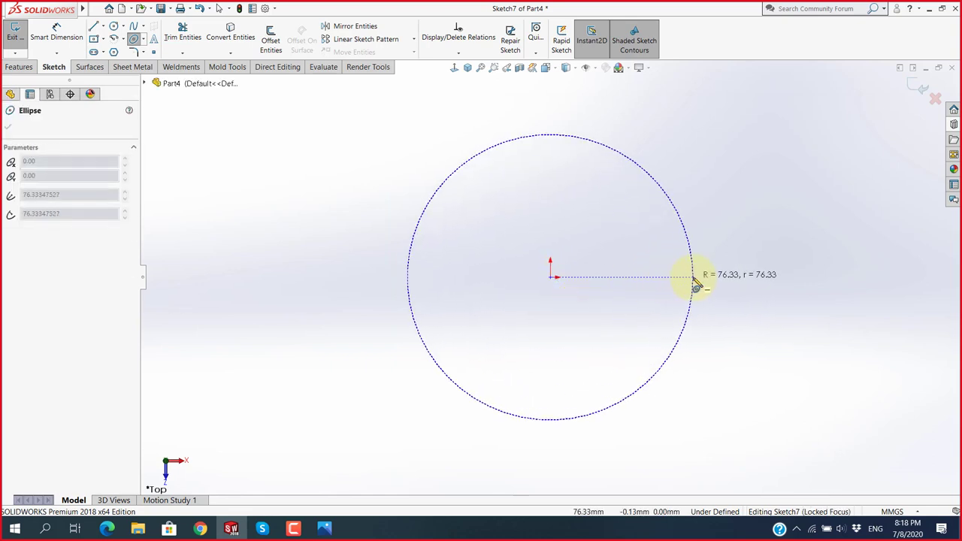
pyautogui.click(694, 279)
pyautogui.click(618, 230)
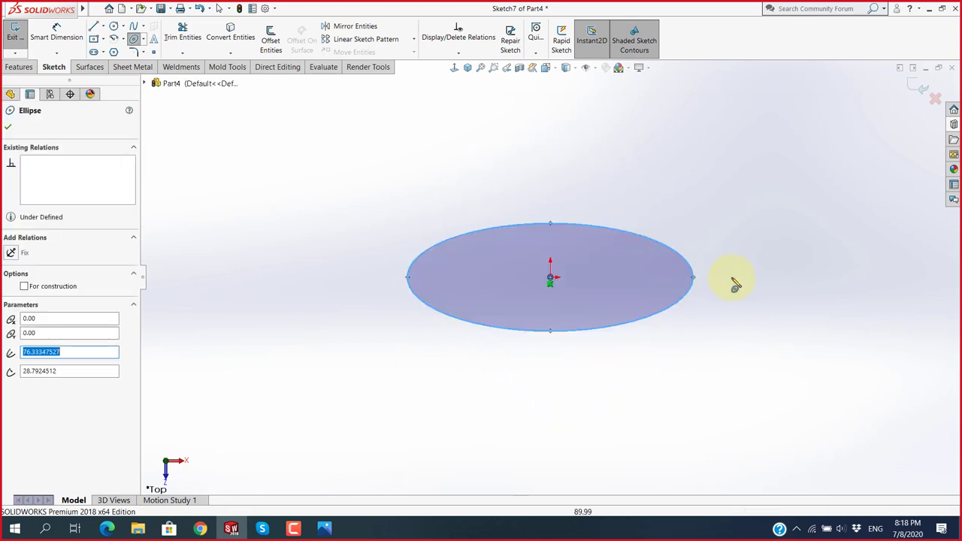
pyautogui.scroll(2, 601, 285)
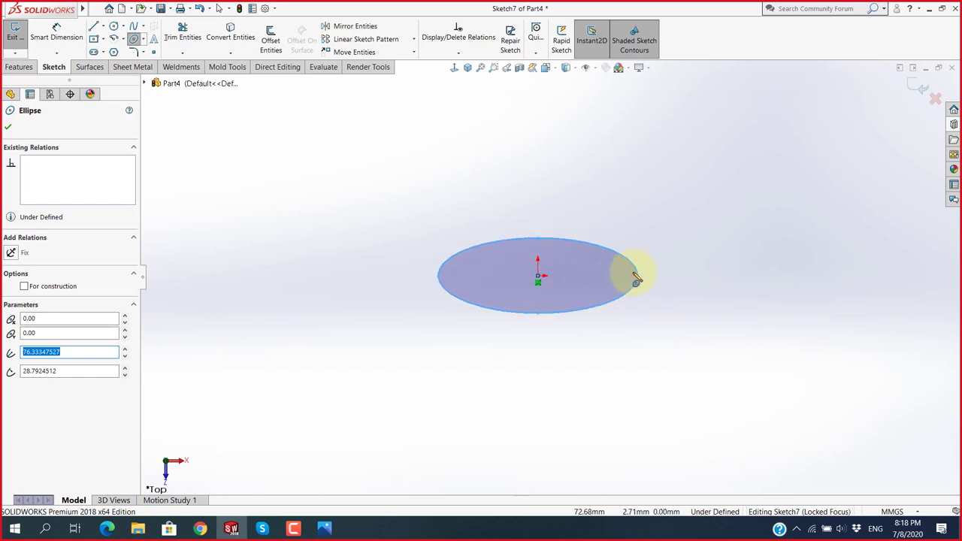
pyautogui.scroll(2, 704, 318)
pyautogui.scroll(-3, 766, 284)
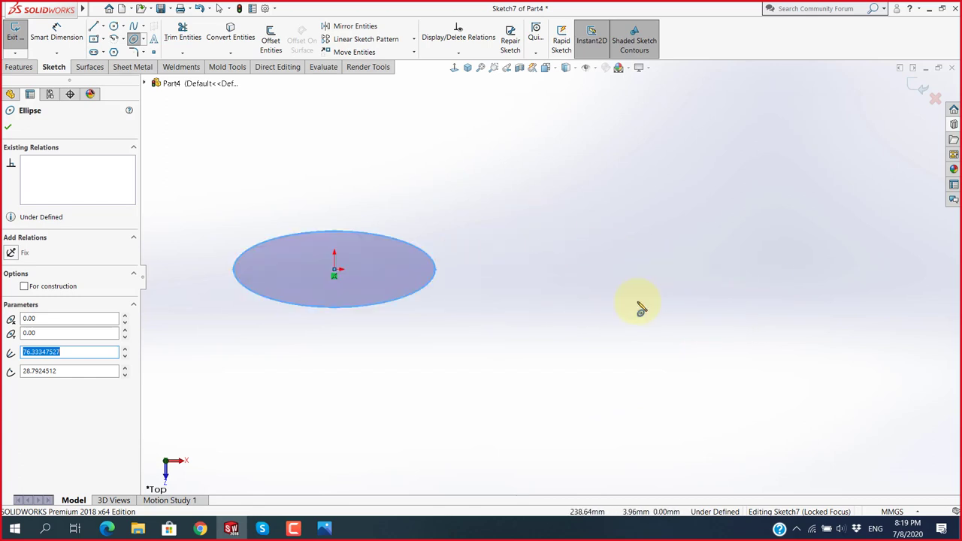
pyautogui.click(584, 348)
pyautogui.click(715, 261)
pyautogui.click(616, 247)
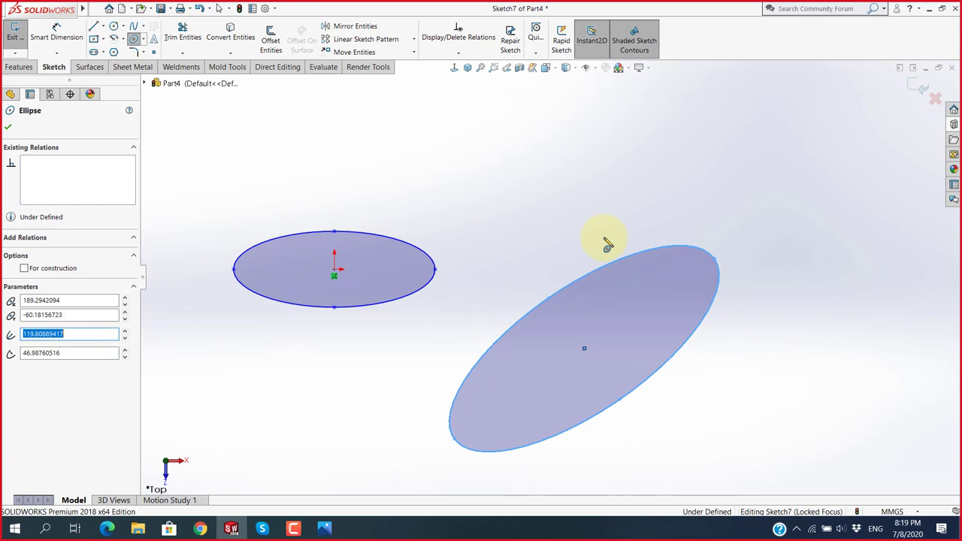
pyautogui.click(509, 147)
pyautogui.click(606, 127)
pyautogui.click(586, 149)
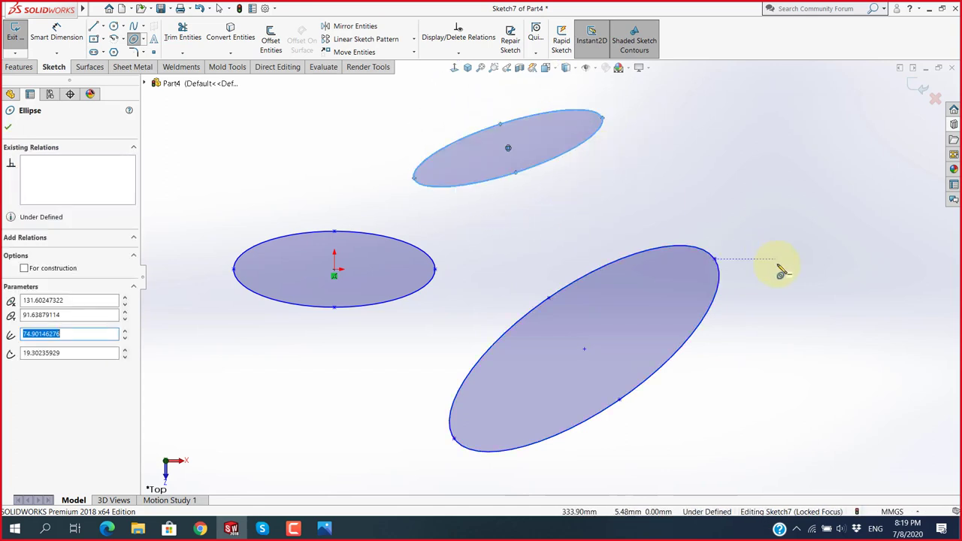
# Add a tall upright ellipse to the right of the other three, then exit the Ellipse tool.
pyautogui.scroll(2, 777, 270)
pyautogui.click(742, 305)
pyautogui.click(780, 305)
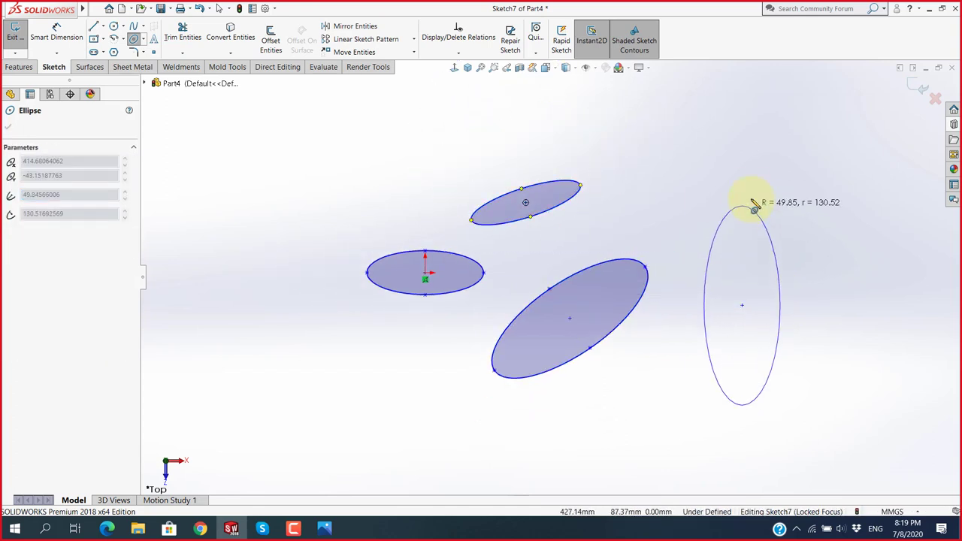
pyautogui.click(760, 202)
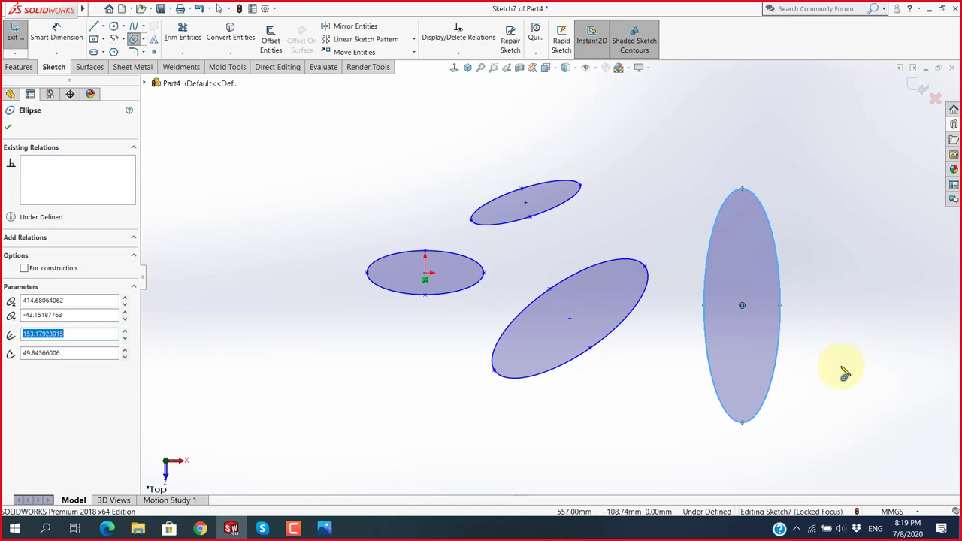
pyautogui.press('z')
pyautogui.scroll(-2, 624, 223)
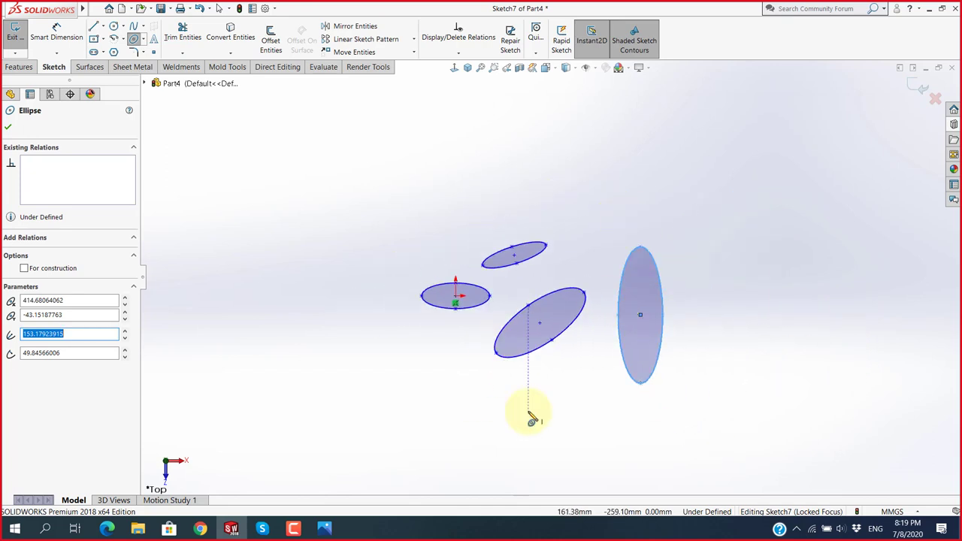
pyautogui.press('Escape')
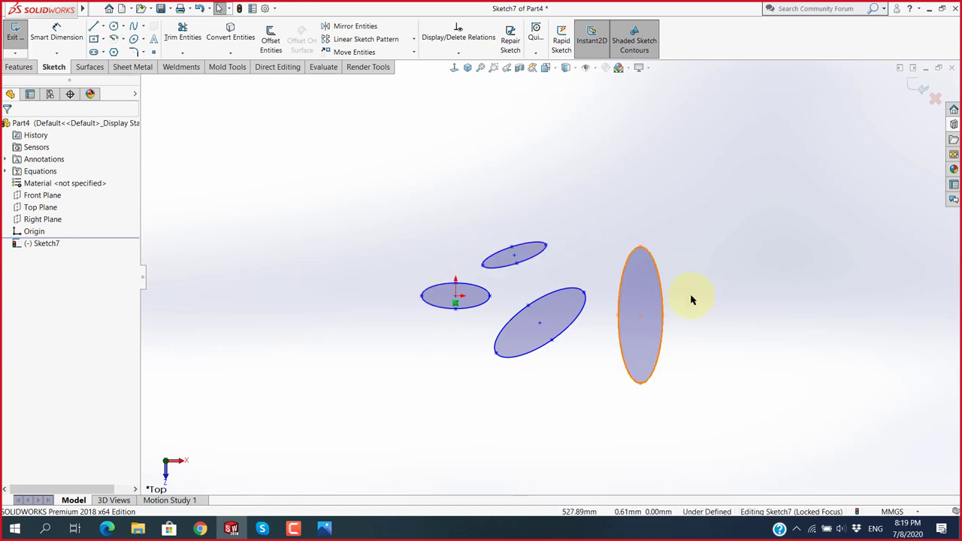
# Draw a large circle up and to the left of the ellipses, then exit the Circle tool.
pyautogui.click(113, 26)
pyautogui.click(355, 201)
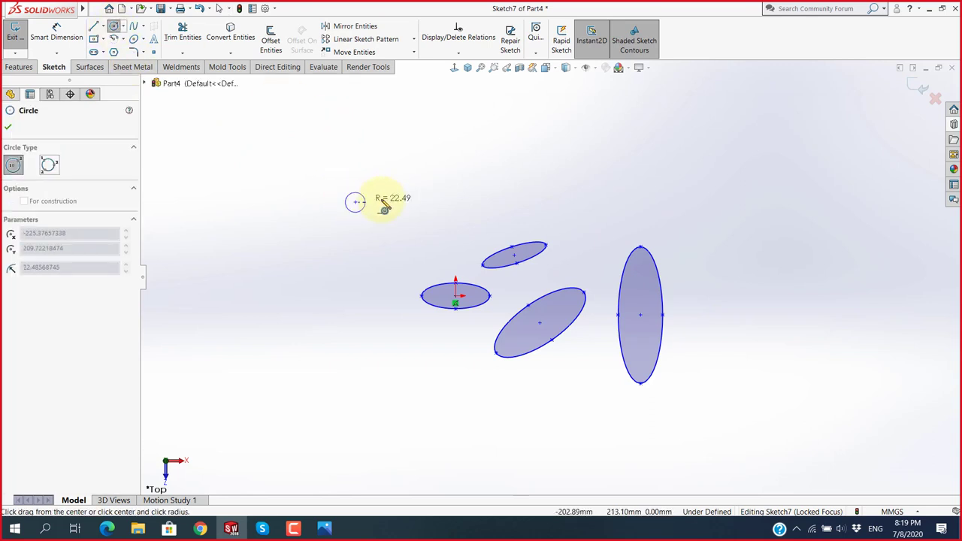
pyautogui.click(441, 173)
pyautogui.press('Escape')
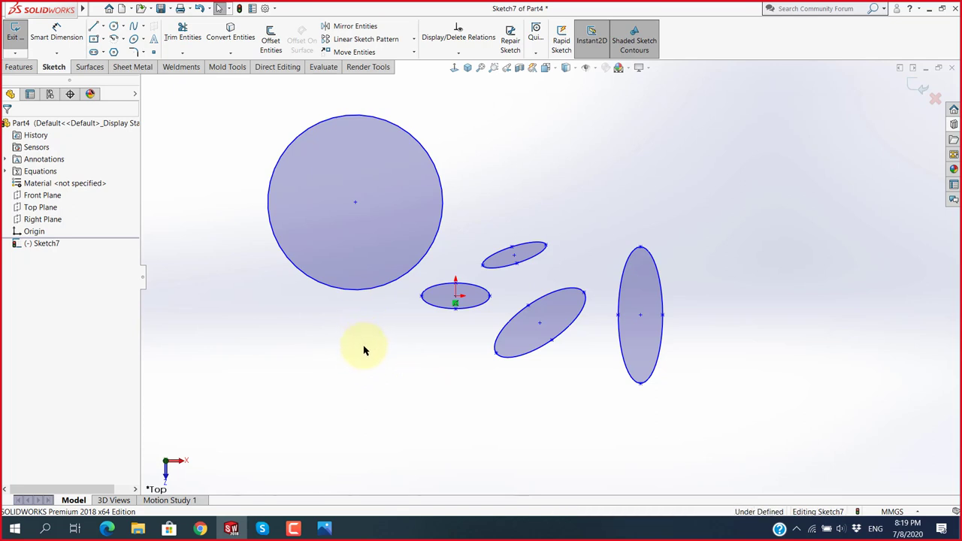
pyautogui.moveTo(365, 348); pyautogui.dragTo(381, 170, button='middle')
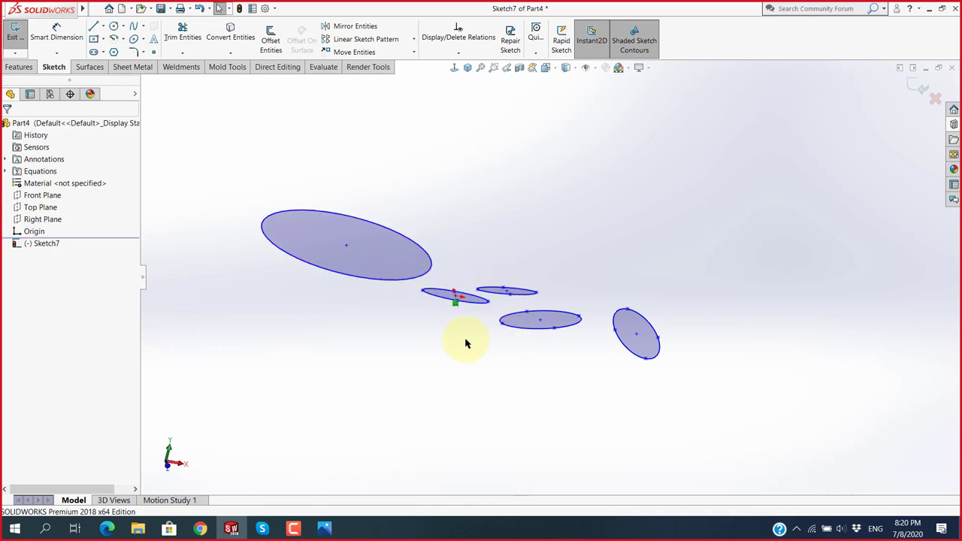
pyautogui.moveTo(471, 318)
pyautogui.mouseDown(button='middle')
pyautogui.moveTo(481, 223)
pyautogui.moveTo(470, 403)
pyautogui.moveTo(466, 369)
pyautogui.moveTo(504, 240)
pyautogui.moveTo(553, 218)
pyautogui.moveTo(508, 165)
pyautogui.moveTo(554, 97)
pyautogui.moveTo(520, 146)
pyautogui.moveTo(496, 151)
pyautogui.moveTo(464, 133)
pyautogui.moveTo(421, 67)
pyautogui.moveTo(516, 161)
pyautogui.moveTo(549, 358)
pyautogui.moveTo(614, 375)
pyautogui.moveTo(599, 253)
pyautogui.moveTo(468, 341)
pyautogui.moveTo(419, 411)
pyautogui.moveTo(459, 200)
pyautogui.moveTo(368, 196)
pyautogui.moveTo(526, 240)
pyautogui.moveTo(553, 135)
pyautogui.moveTo(576, 127)
pyautogui.moveTo(553, 144)
pyautogui.mouseUp(button='middle')
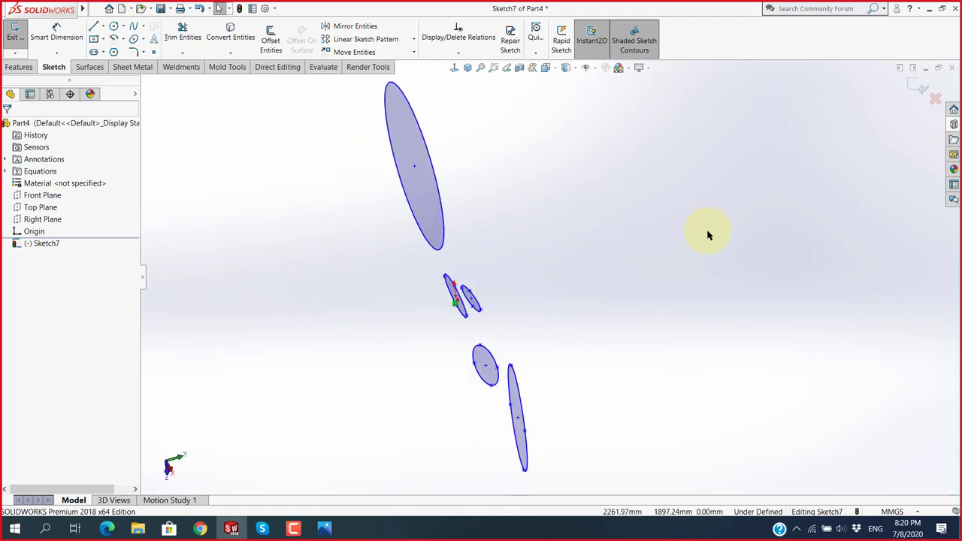
pyautogui.moveTo(489, 200)
pyautogui.mouseDown(button='middle')
pyautogui.moveTo(518, 189)
pyautogui.moveTo(501, 279)
pyautogui.moveTo(408, 313)
pyautogui.moveTo(451, 326)
pyautogui.moveTo(434, 316)
pyautogui.moveTo(438, 260)
pyautogui.moveTo(474, 168)
pyautogui.mouseUp(button='middle')
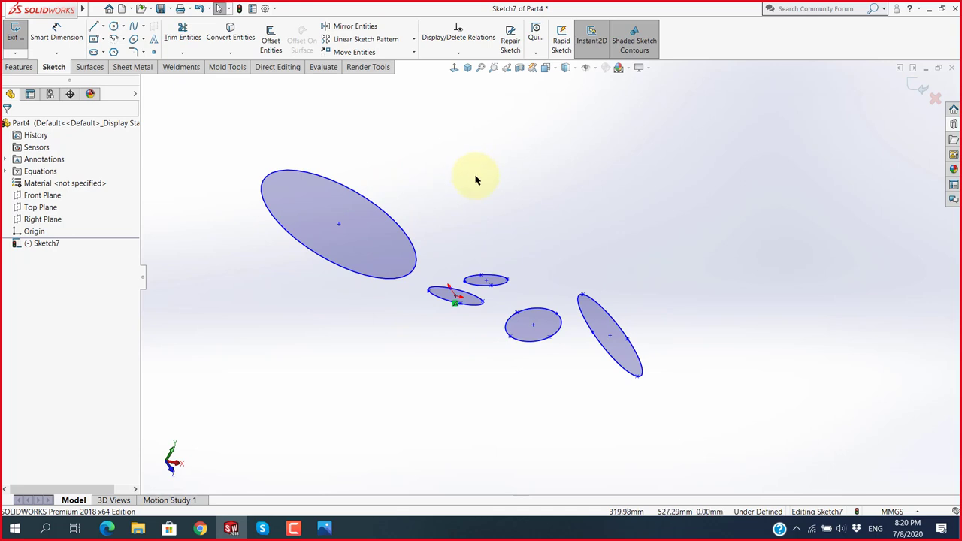
pyautogui.hotkey('ctrl', '5')
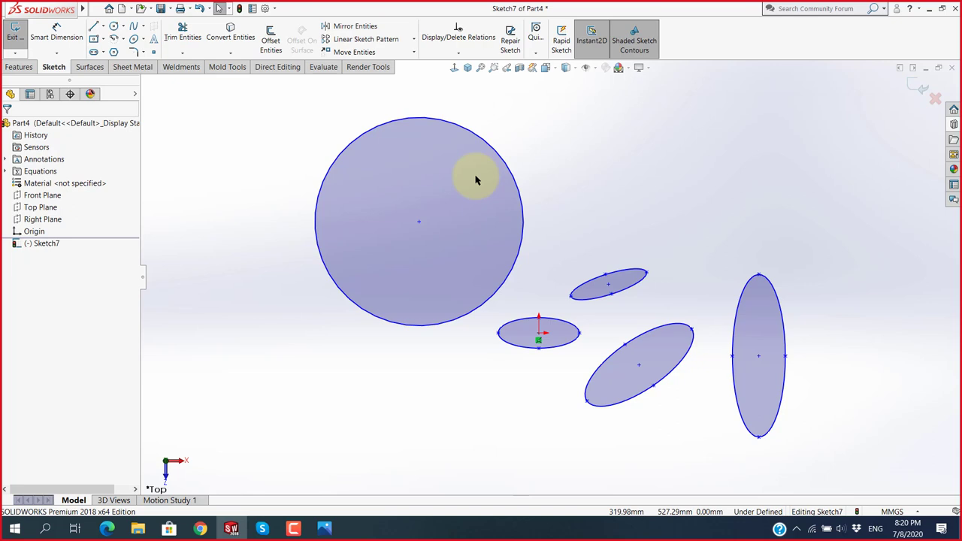
pyautogui.click(451, 311)
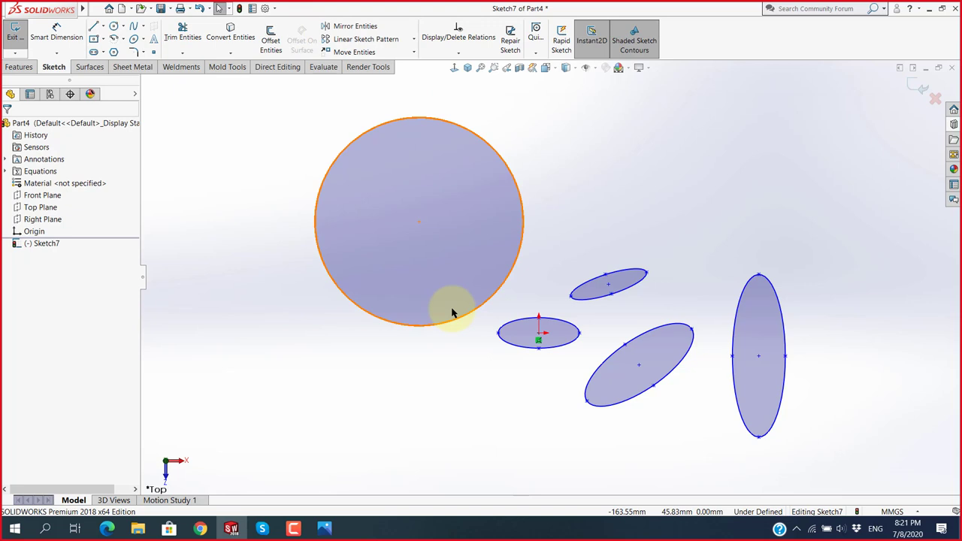
pyautogui.hotkey('ctrl', '6')
pyautogui.hotkey('ctrl', '5')
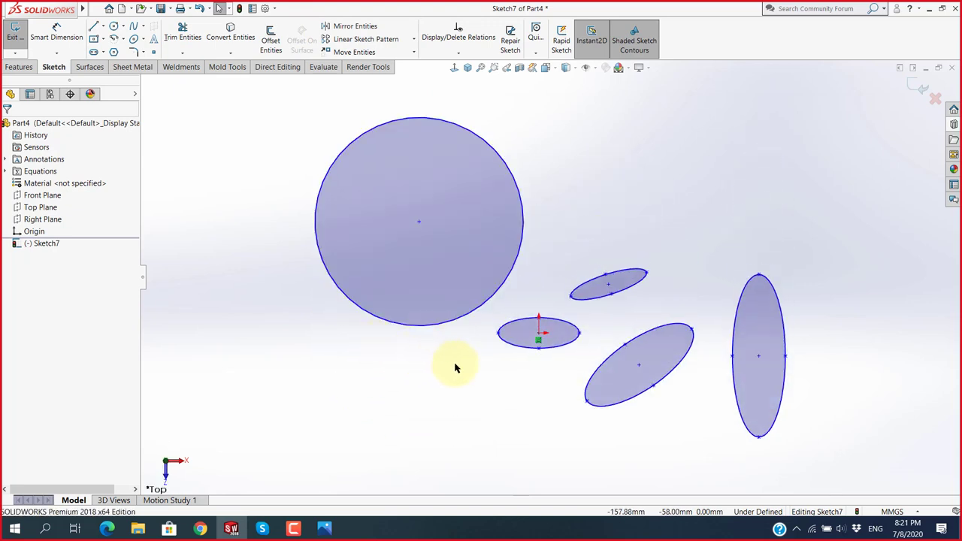
pyautogui.hotkey('ctrl', '6')
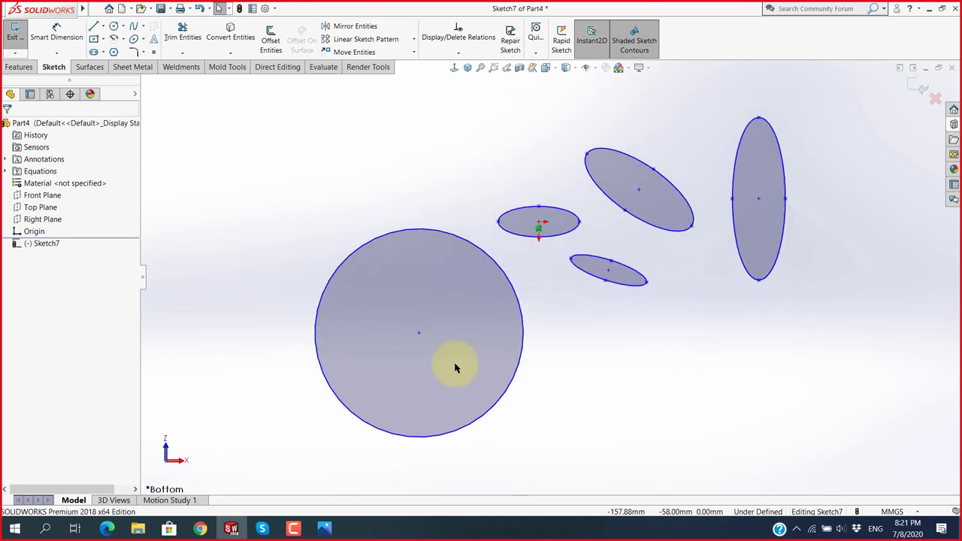
pyautogui.hotkey('ctrl', '5')
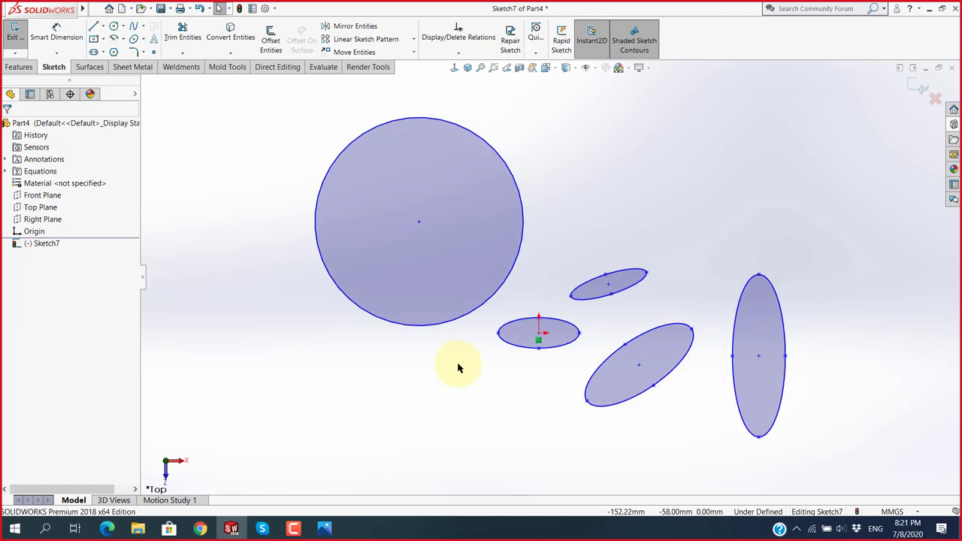
pyautogui.hotkey('ctrl', '6')
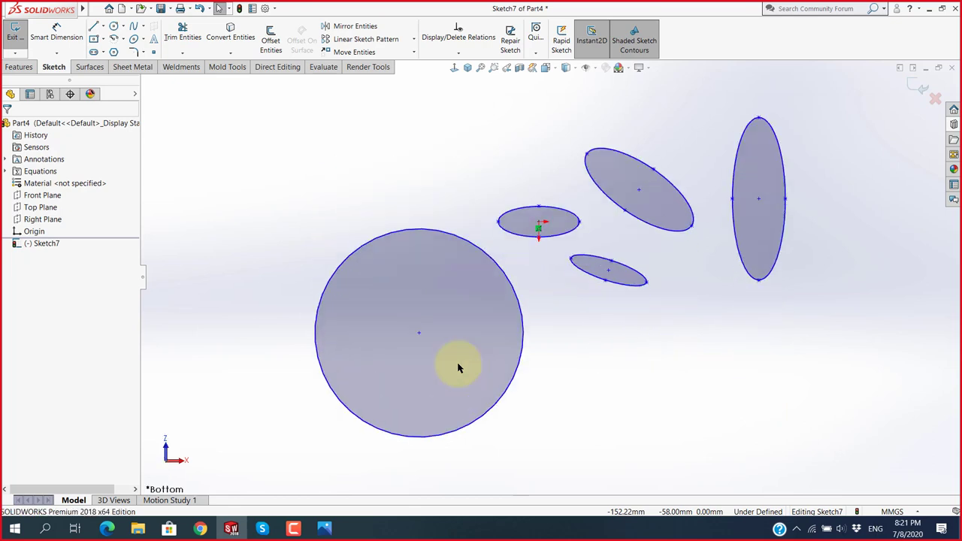
pyautogui.hotkey('ctrl', '5')
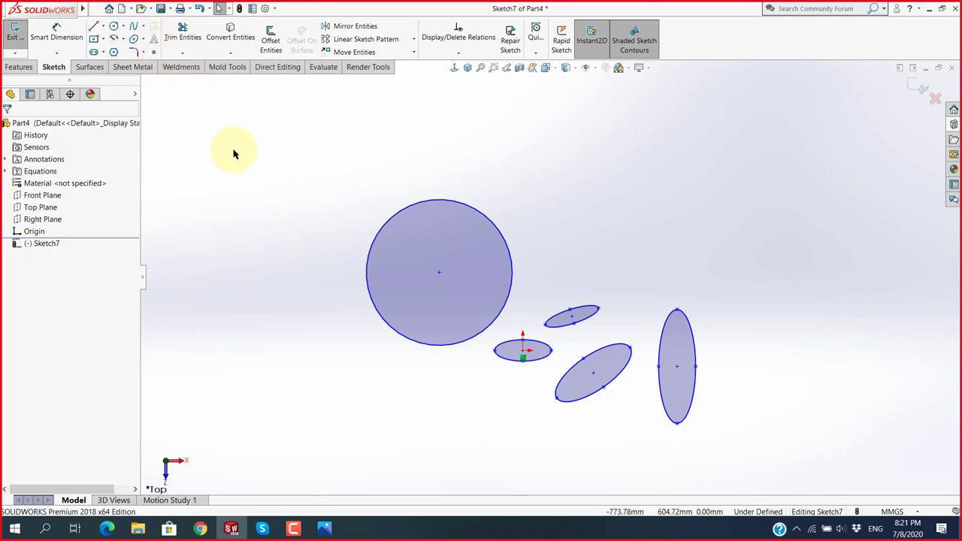
# Preview the sketch exercise drawings in the Buổi 1 folder, ending on Fil - 005.
pyautogui.click(138, 528)
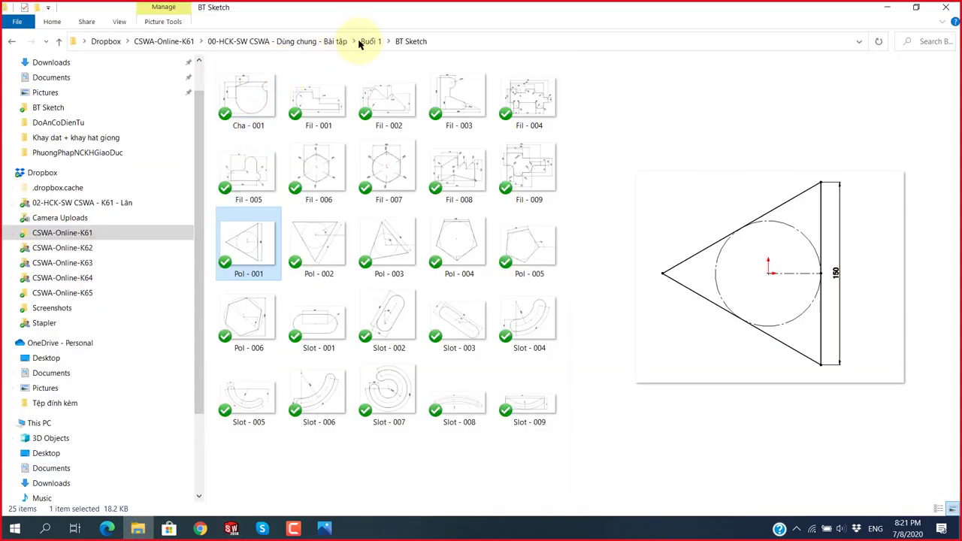
pyautogui.click(252, 98)
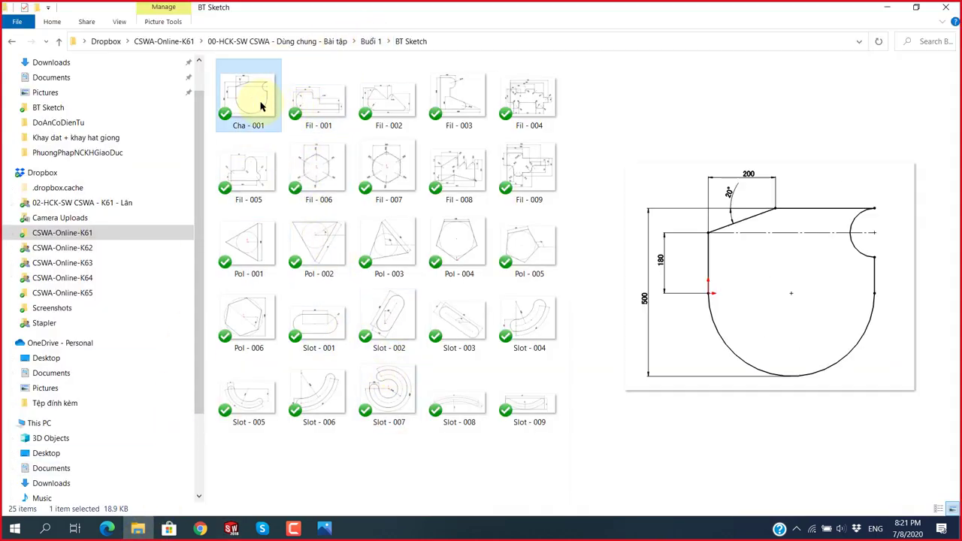
pyautogui.click(325, 101)
pyautogui.click(391, 99)
pyautogui.click(450, 103)
pyautogui.click(523, 102)
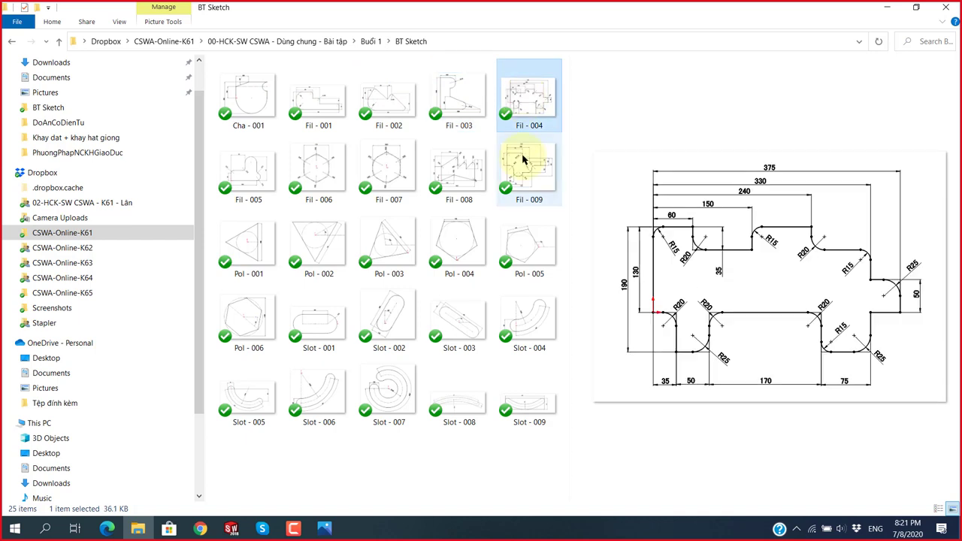
pyautogui.click(526, 169)
pyautogui.click(465, 177)
pyautogui.click(329, 181)
pyautogui.click(252, 179)
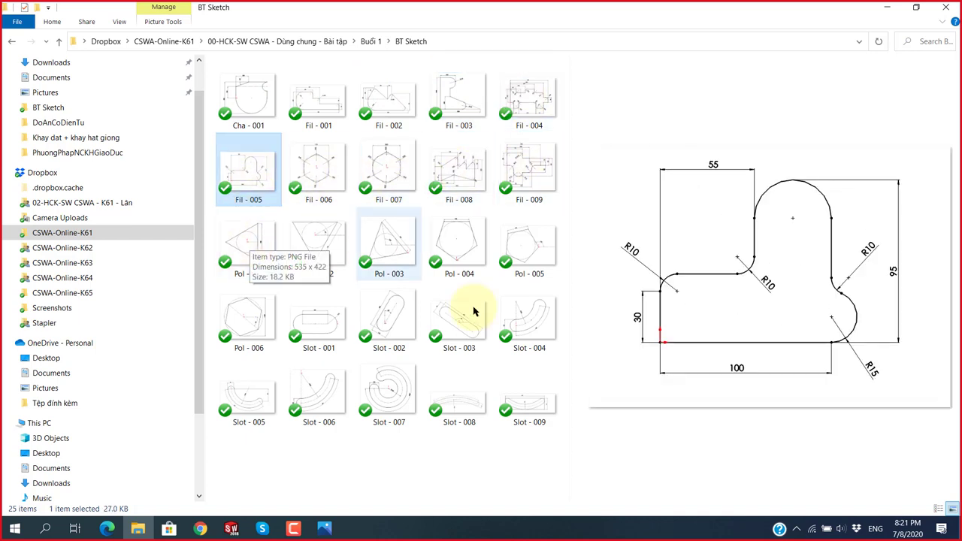
# Open Buổi 2 > Line Tangent and view drawing 1, the R70 four-petal flower.
pyautogui.click(371, 42)
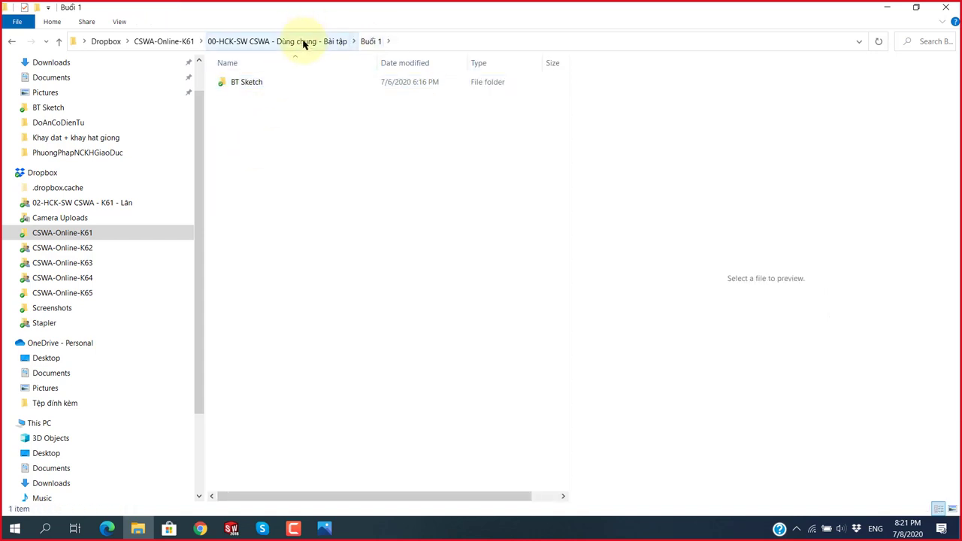
pyautogui.click(303, 41)
pyautogui.click(235, 96)
pyautogui.doubleClick(235, 96)
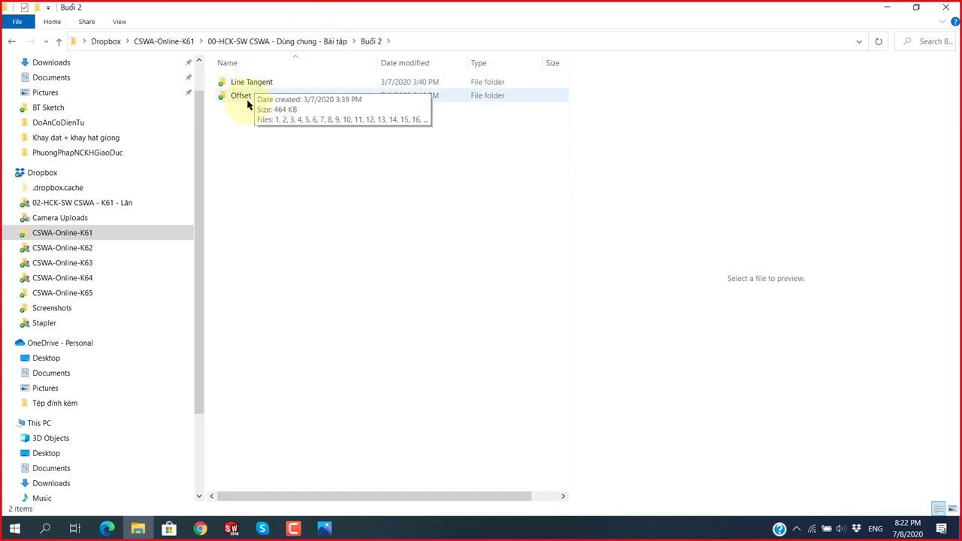
pyautogui.doubleClick(256, 86)
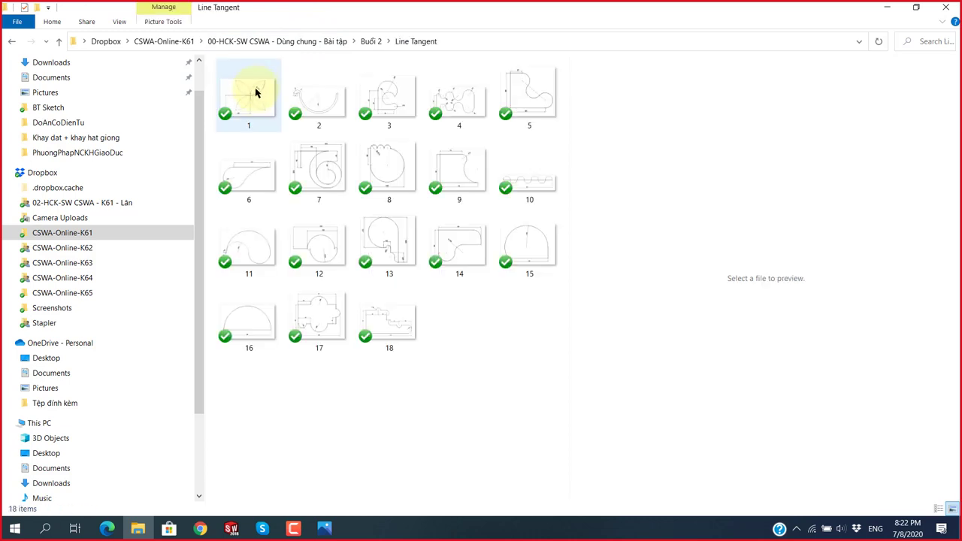
pyautogui.click(256, 91)
pyautogui.click(307, 101)
pyautogui.click(375, 105)
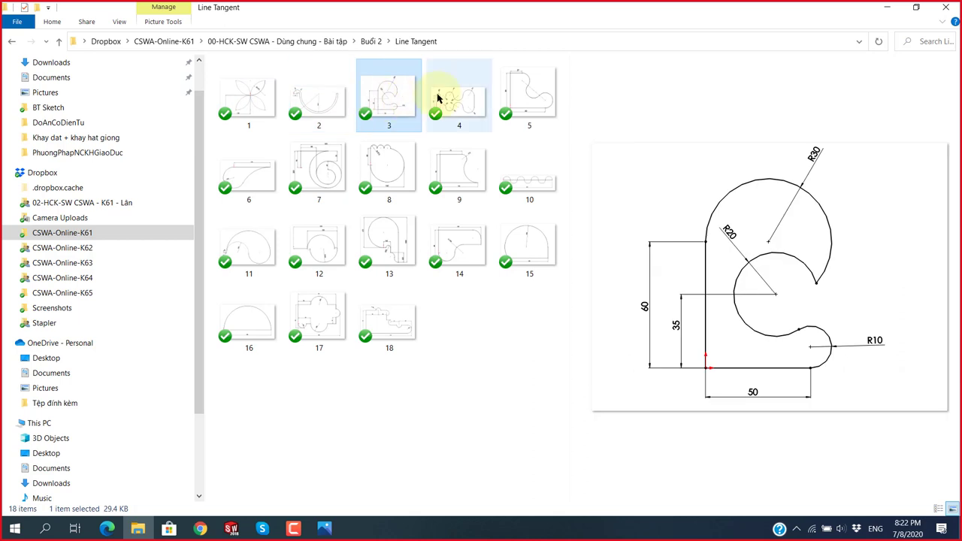
pyautogui.click(372, 42)
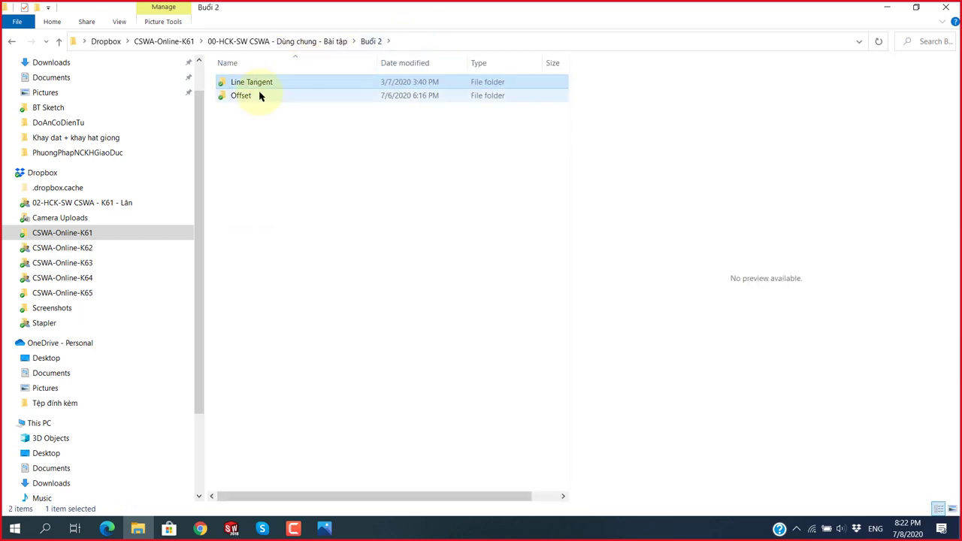
pyautogui.doubleClick(272, 86)
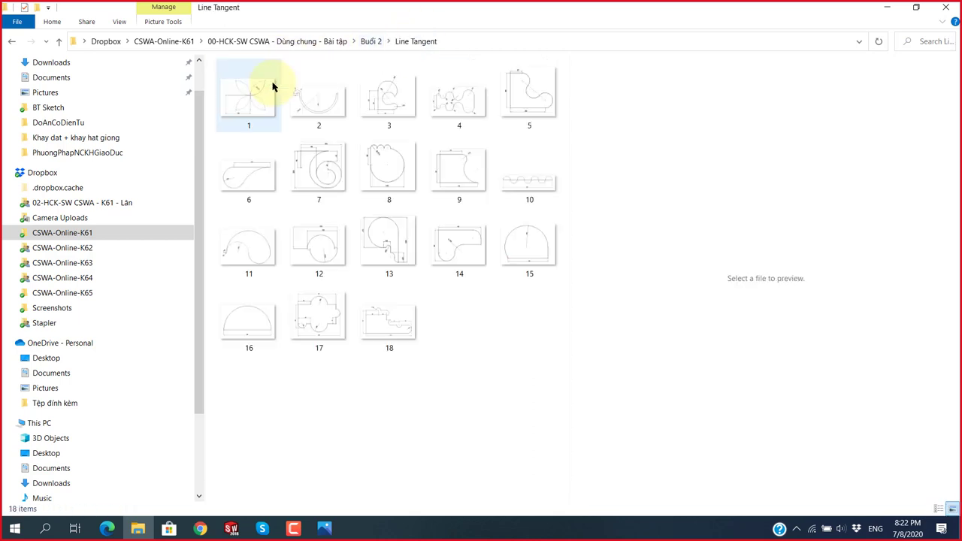
pyautogui.doubleClick(252, 99)
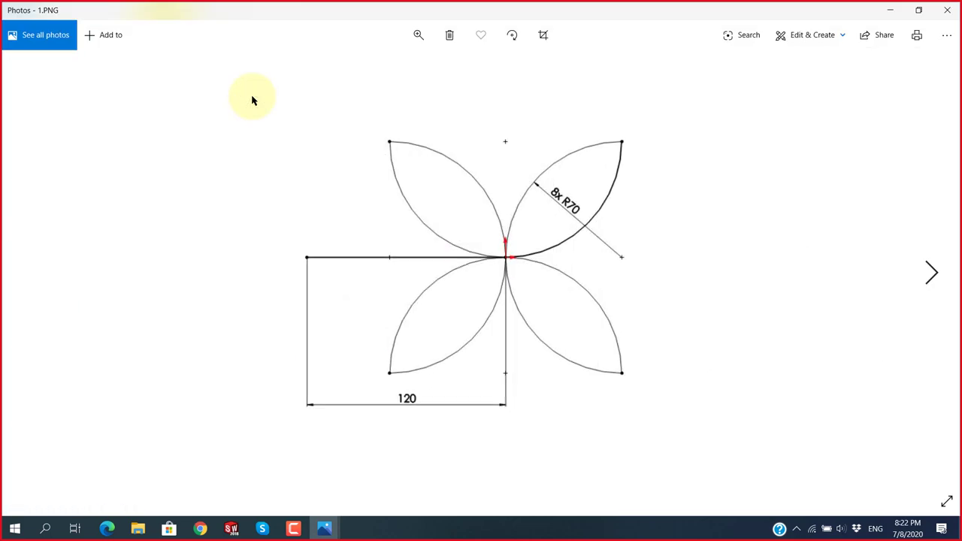
# Browse the neighbouring reference drawings in Photos with the arrow keys.
pyautogui.press('Right')
pyautogui.press('Right')
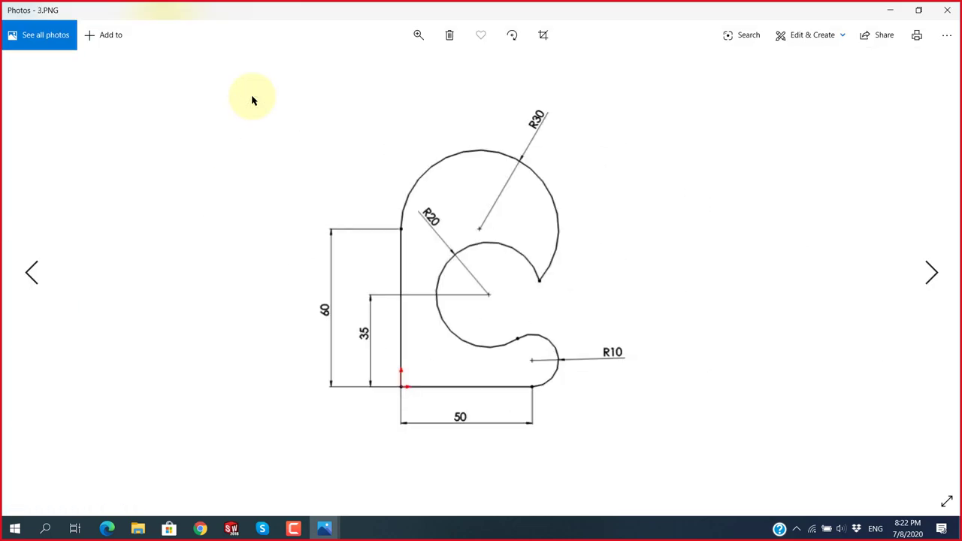
pyautogui.press('Right')
pyautogui.press('Right')
pyautogui.press('Right')
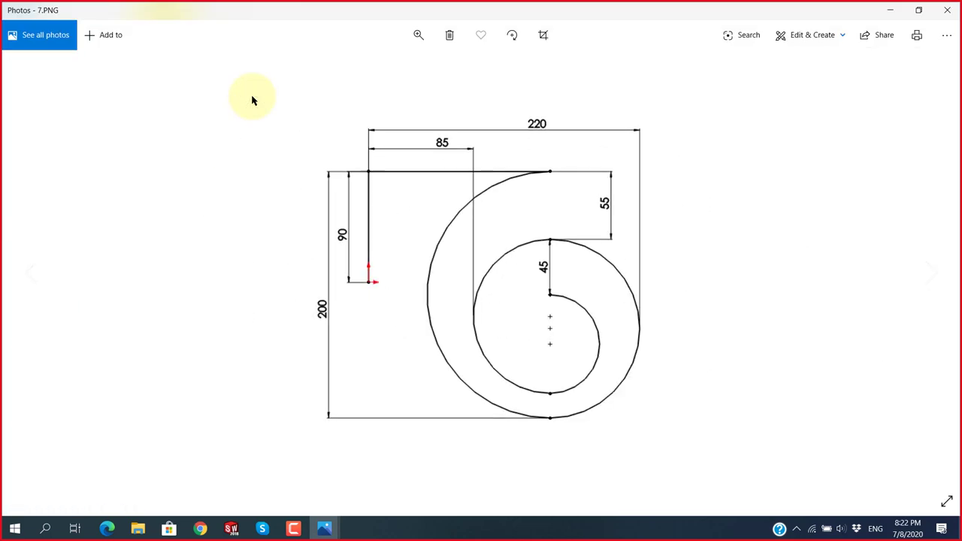
pyautogui.press('Right')
pyautogui.press('Left')
pyautogui.press('Left')
pyautogui.press('Left')
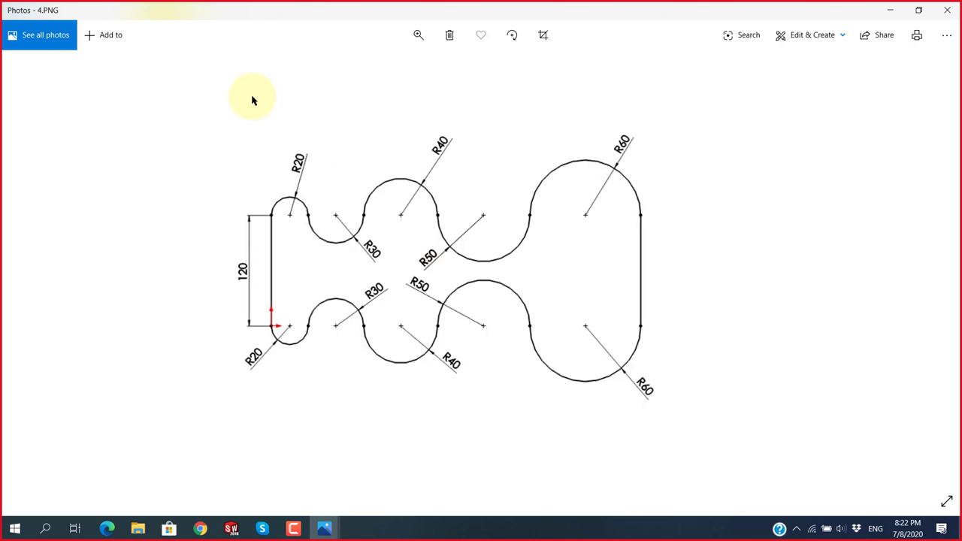
pyautogui.press('Left')
pyautogui.press('Left')
pyautogui.press('Left')
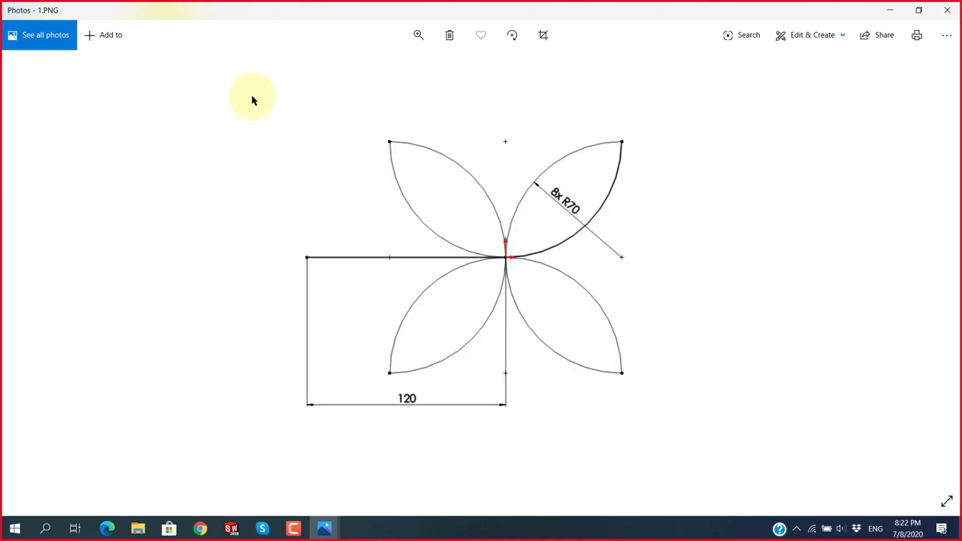
pyautogui.click(890, 10)
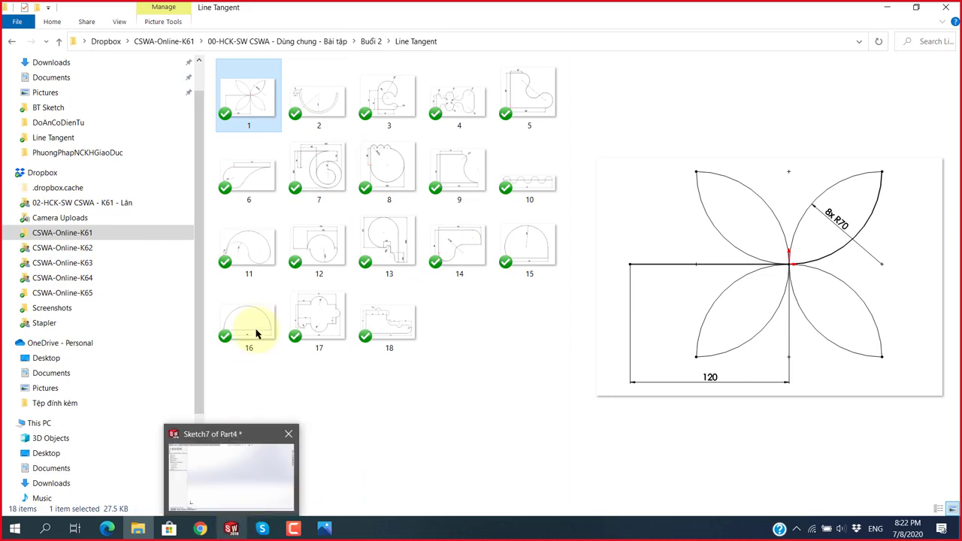
# Close the extra Photos window, browse back to 1.PNG, and return to SOLIDWORKS.
pyautogui.click(324, 528)
pyautogui.click(315, 434)
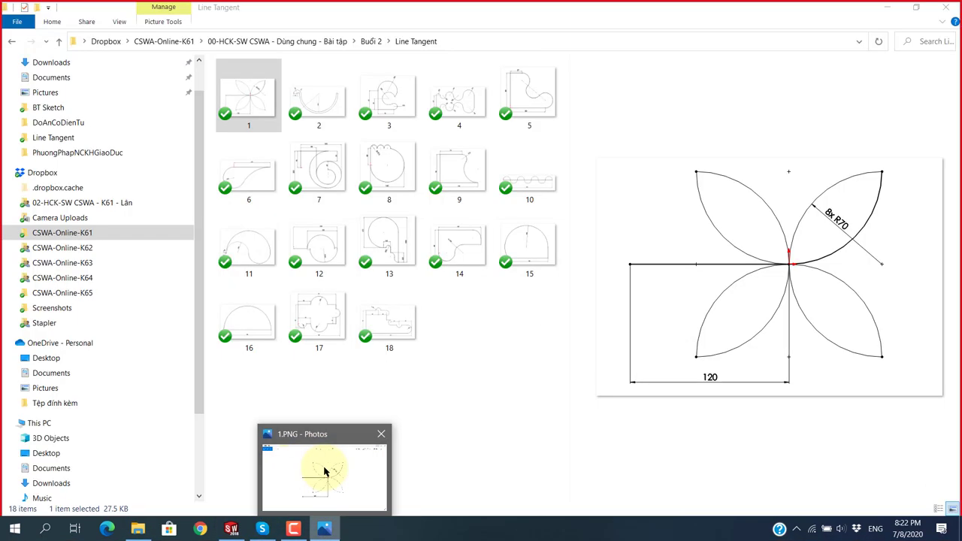
pyautogui.click(320, 472)
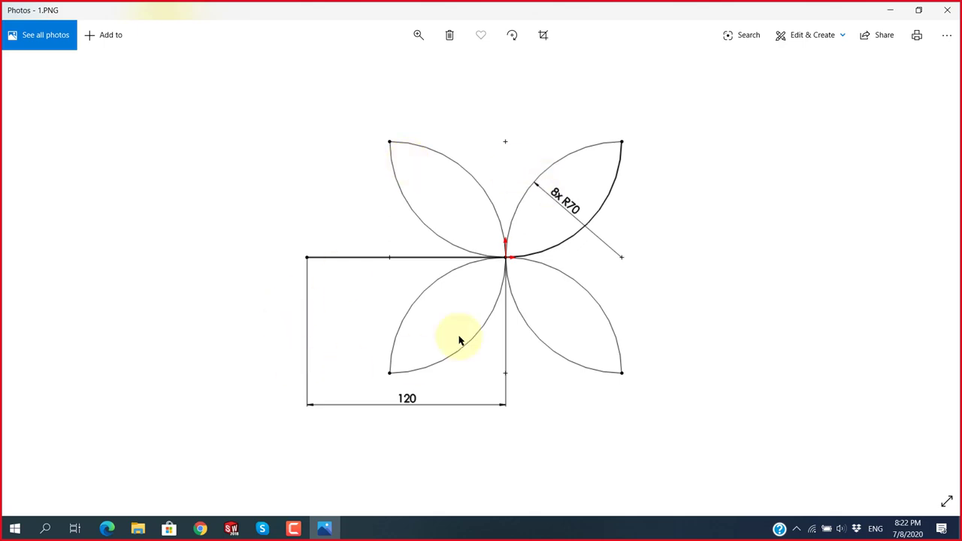
pyautogui.click(932, 271)
pyautogui.click(932, 270)
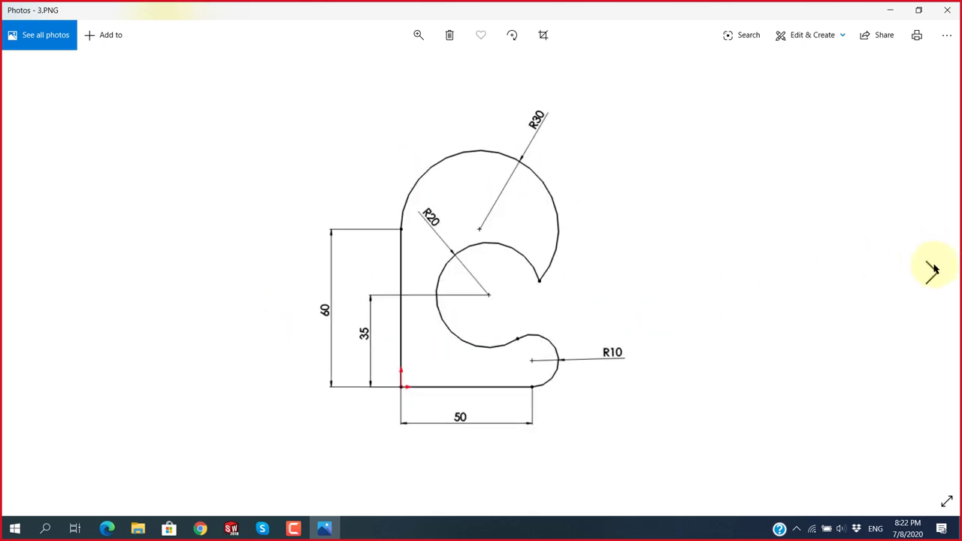
pyautogui.click(932, 271)
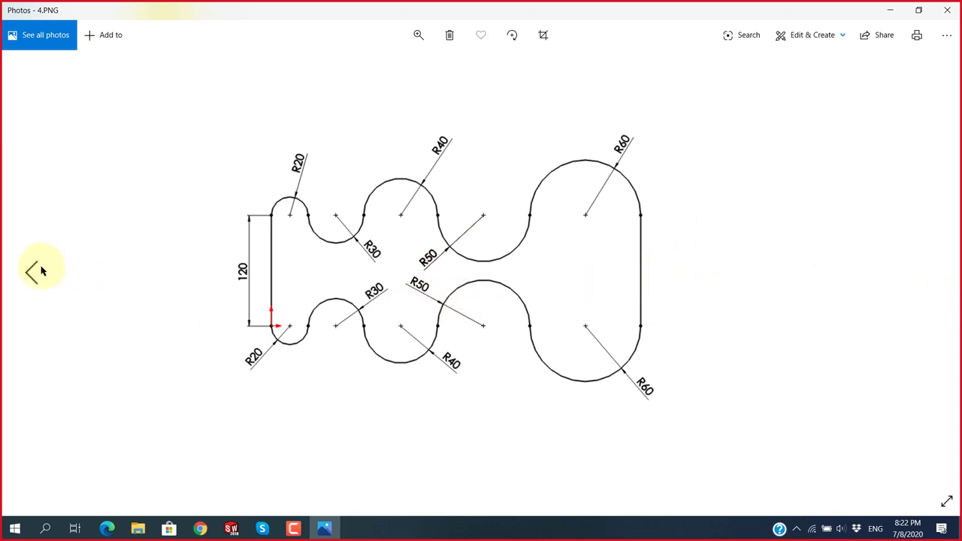
pyautogui.click(42, 270)
pyautogui.click(41, 271)
pyautogui.click(41, 270)
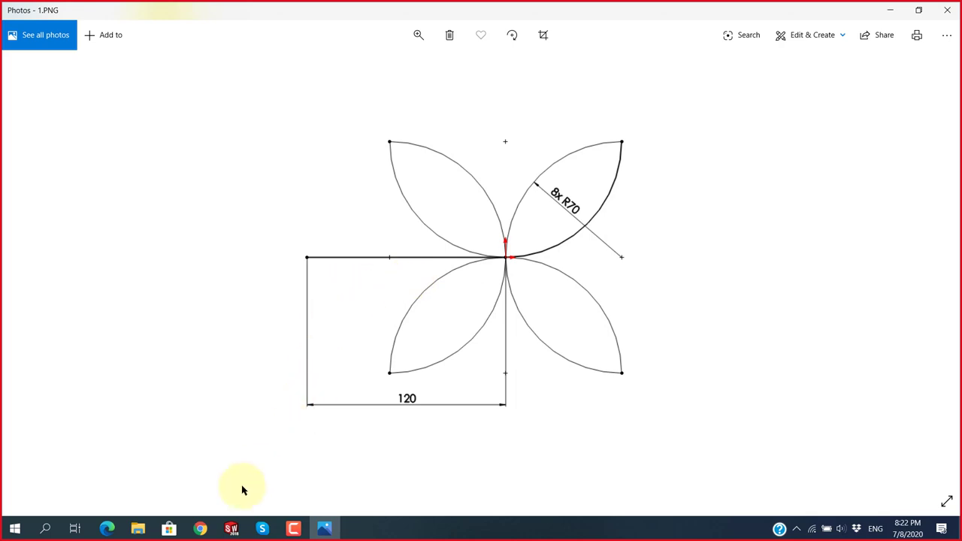
pyautogui.click(231, 528)
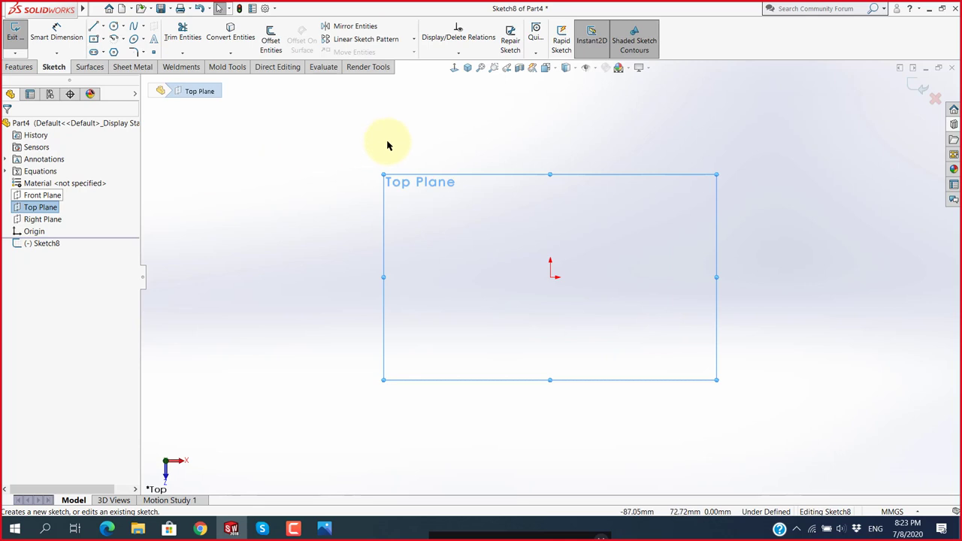
# Recheck the flower drawing 1.PNG, then start the Line tool in the empty Sketch8.
pyautogui.click(324, 529)
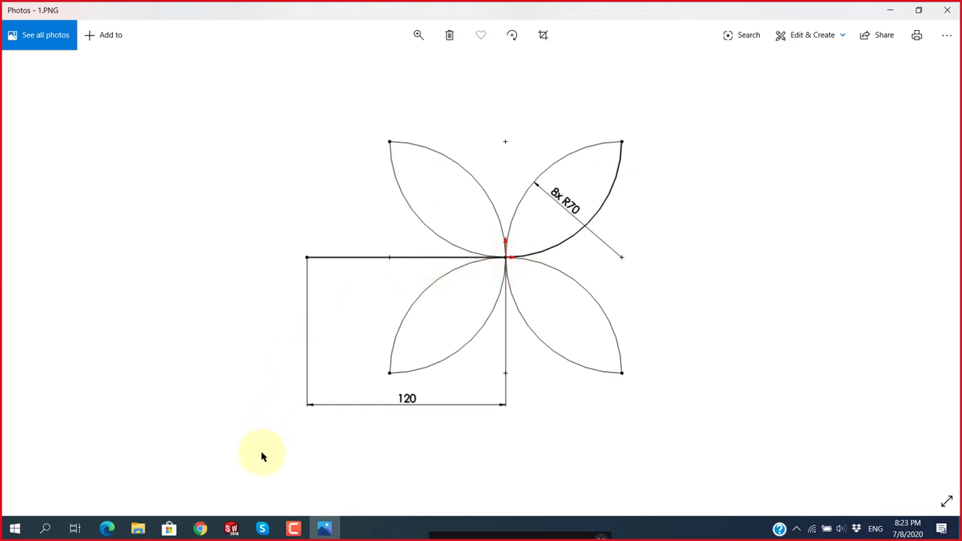
pyautogui.click(231, 528)
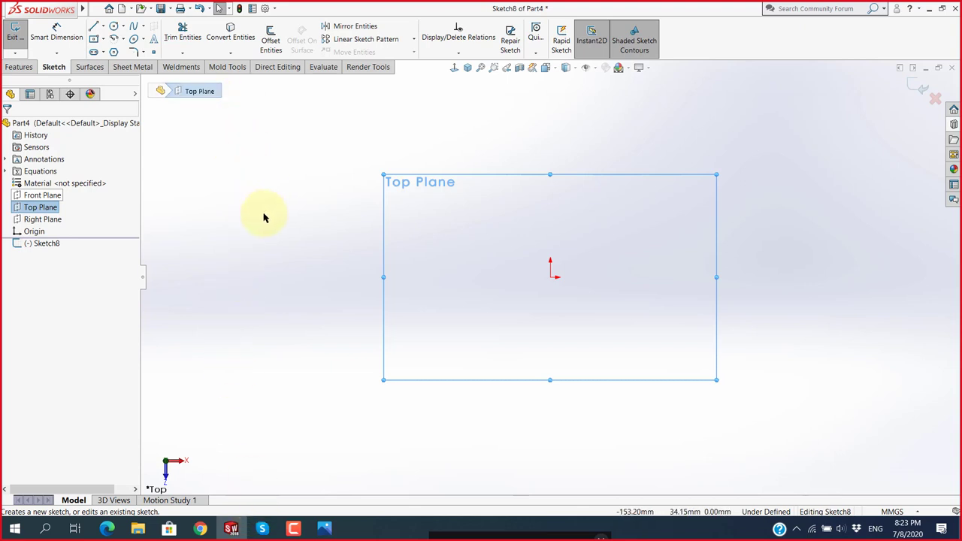
pyautogui.click(93, 26)
pyautogui.scroll(-2, 719, 279)
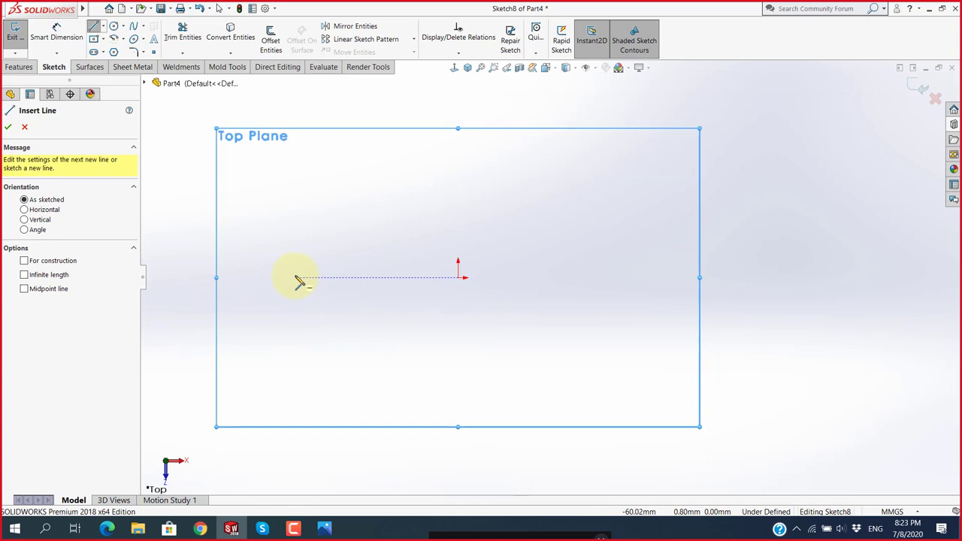
# Draw a horizontal line from left of the origin to the origin, then start a tangent arc there.
pyautogui.click(298, 277)
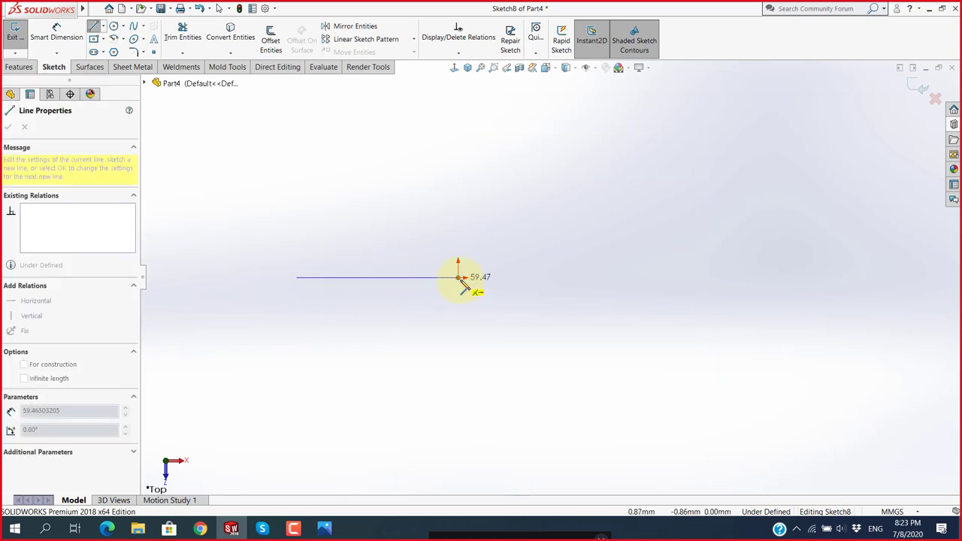
pyautogui.click(460, 279)
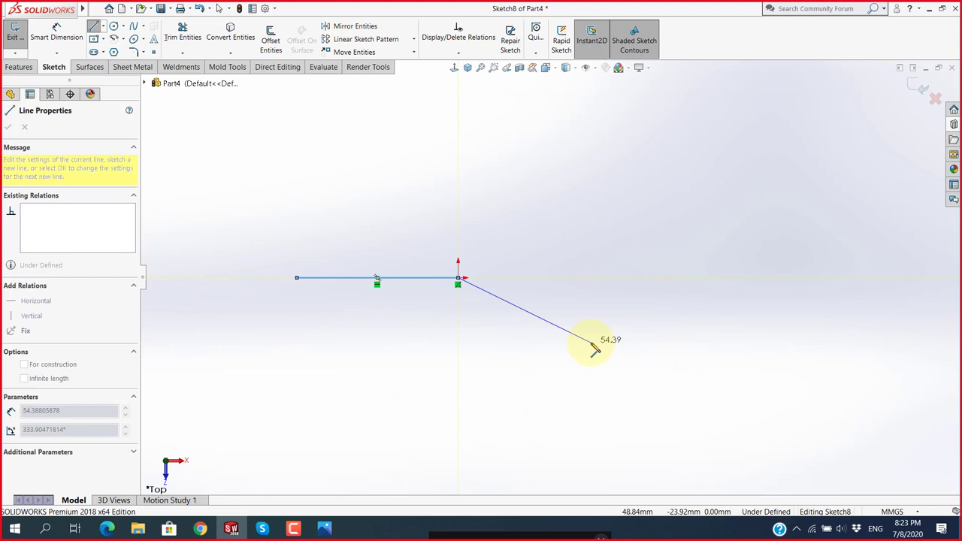
pyautogui.scroll(-3, 496, 303)
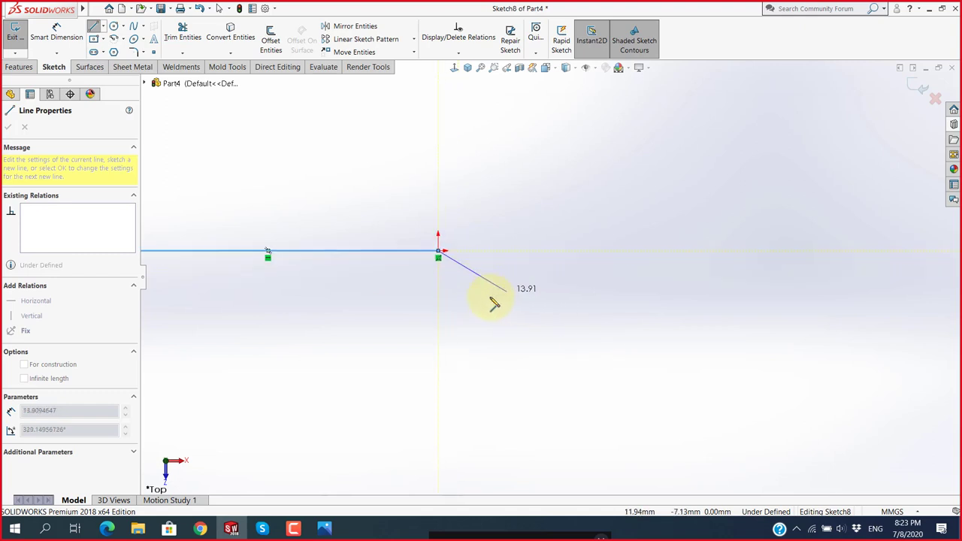
pyautogui.click(439, 253)
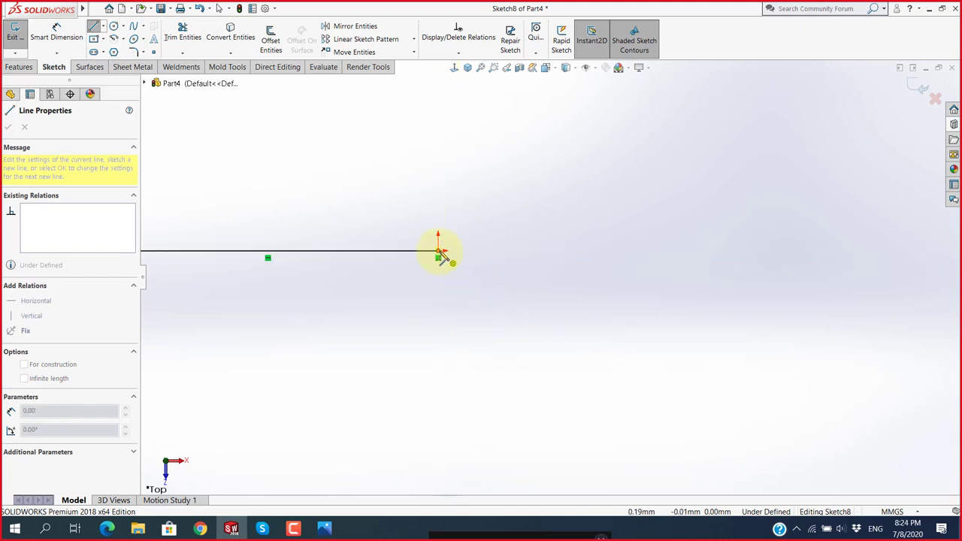
pyautogui.press('super+plus')
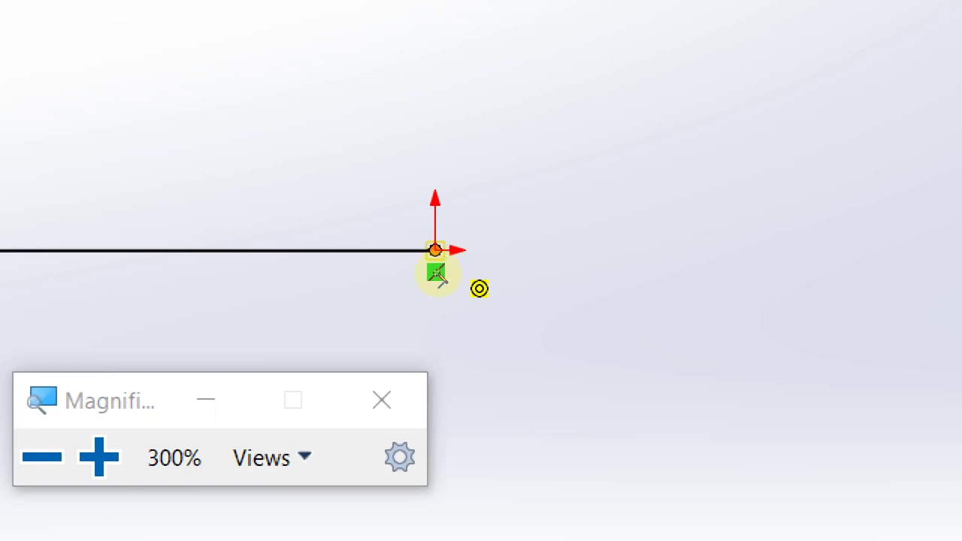
pyautogui.click(399, 311)
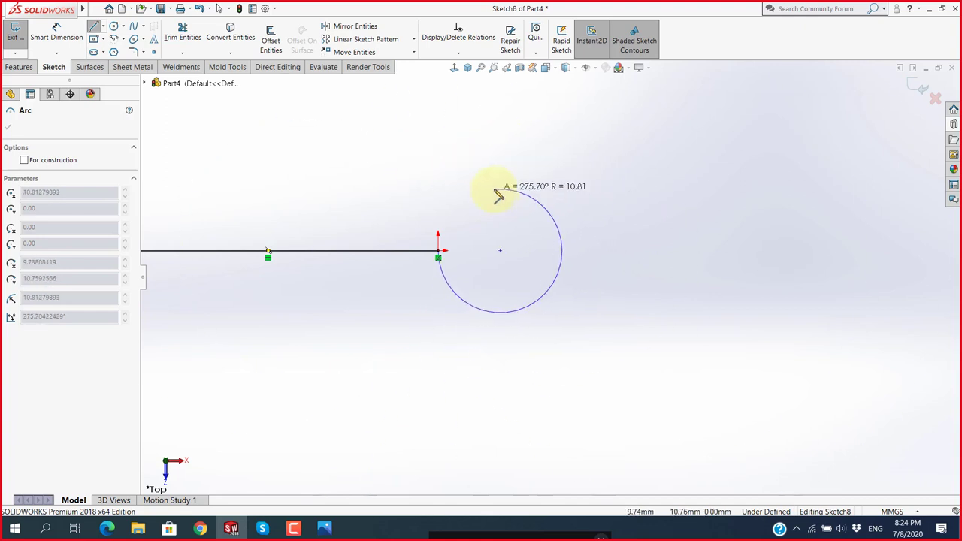
# Draw tangent arcs forming the upper-right and lower-right petals back through the origin.
pyautogui.scroll(-3, 466, 312)
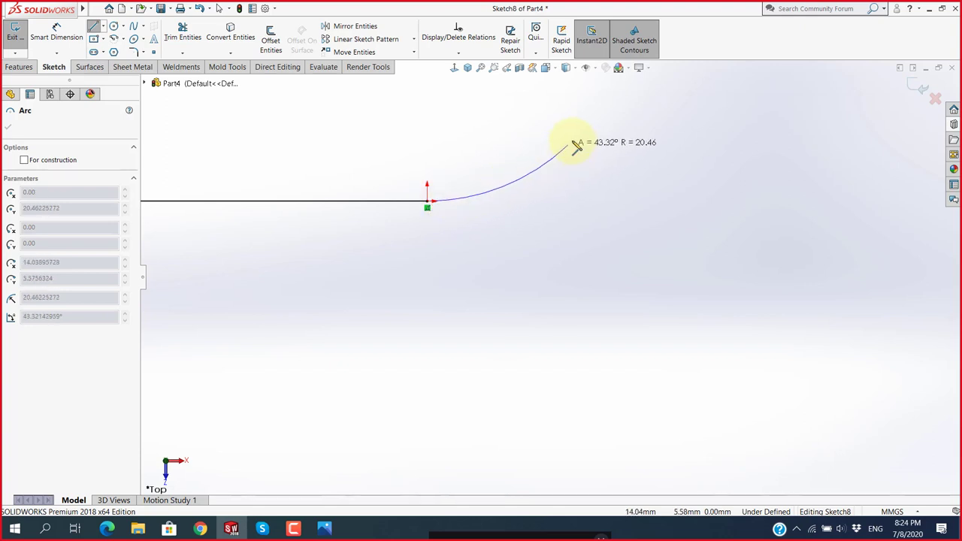
pyautogui.keyDown('ctrl'); pyautogui.moveTo(576, 146); pyautogui.dragTo(601, 134, button='middle'); pyautogui.keyUp('ctrl')
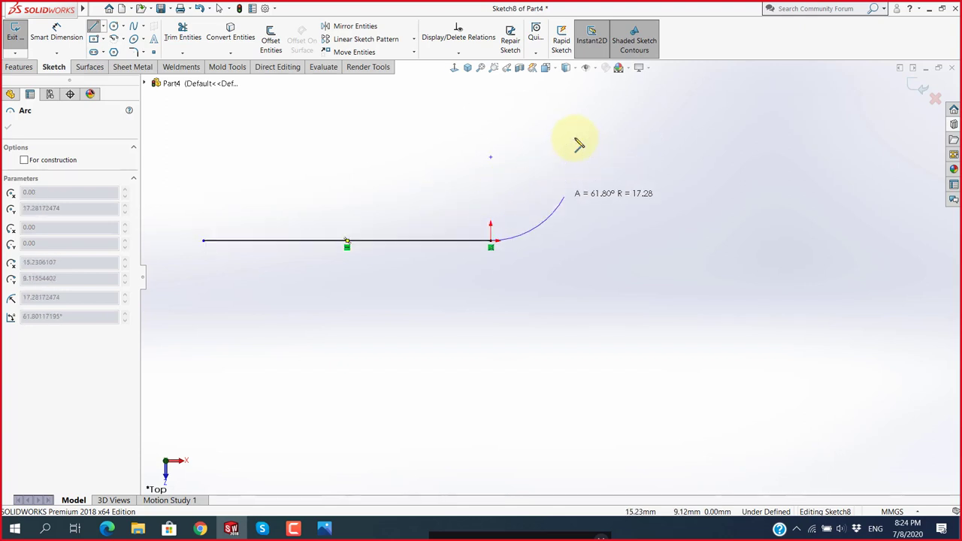
pyautogui.click(636, 120)
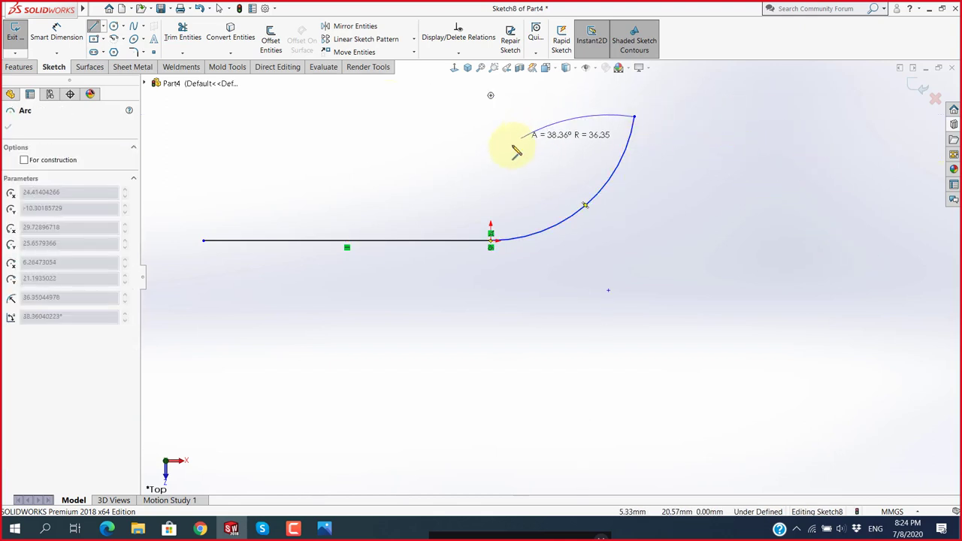
pyautogui.click(635, 368)
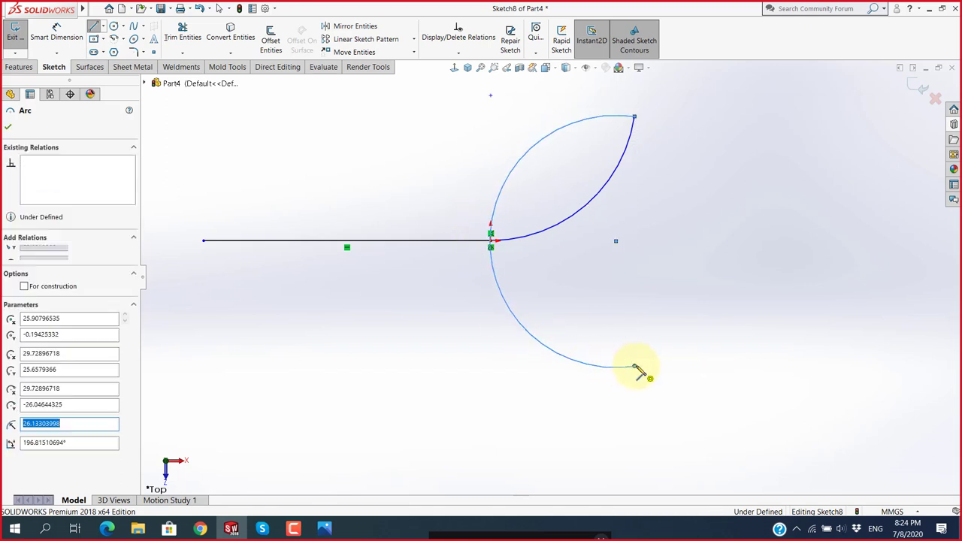
pyautogui.click(491, 242)
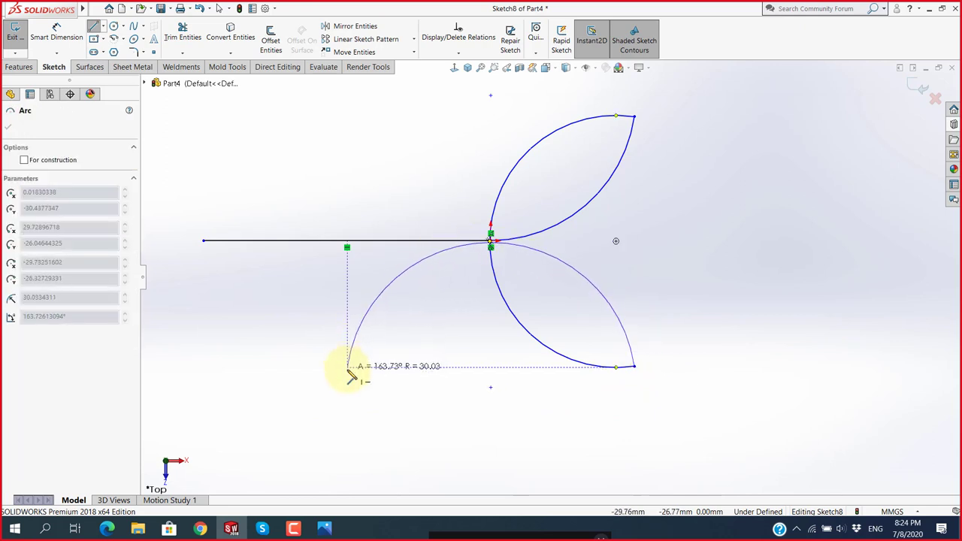
# Add the lower-left and upper-left petals, close the last petal at the origin, and end the tool.
pyautogui.click(348, 368)
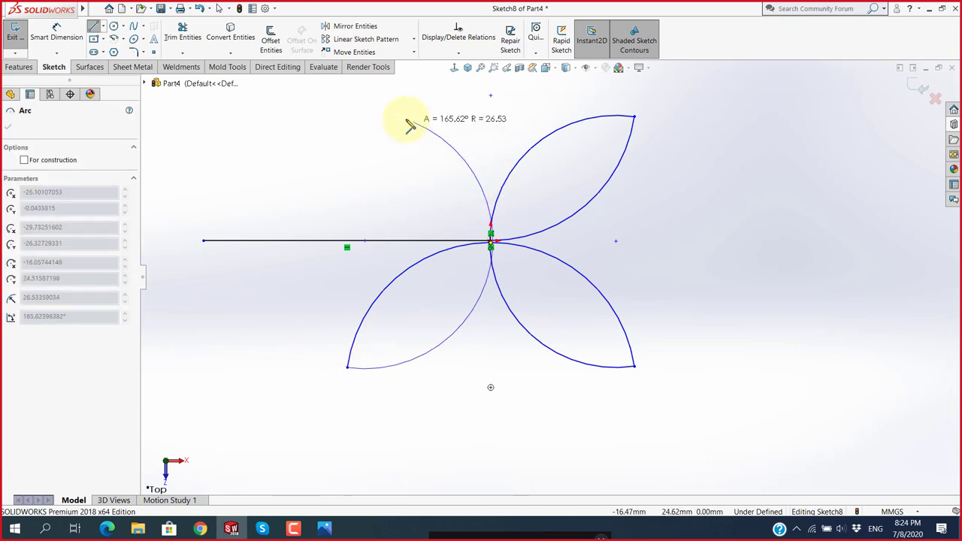
pyautogui.click(348, 107)
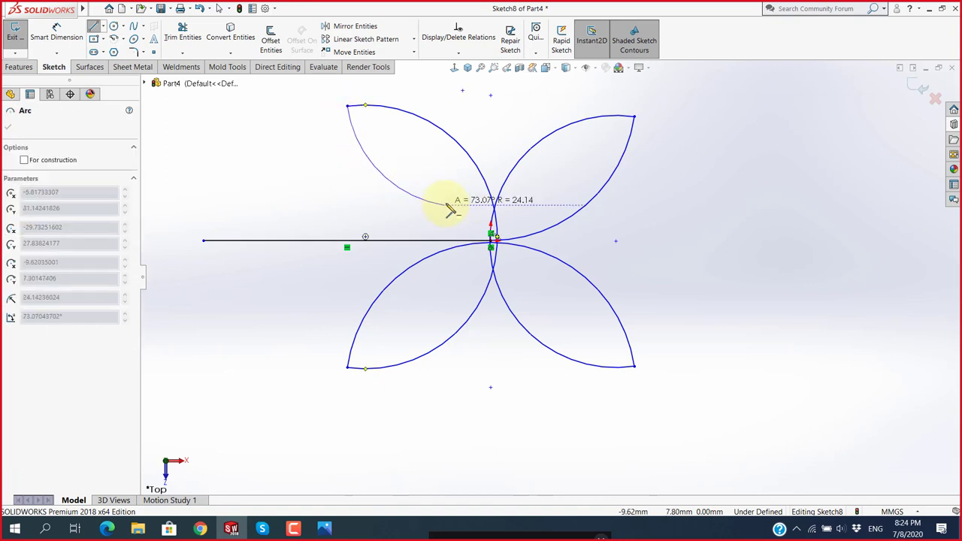
pyautogui.scroll(-1, 472, 213)
pyautogui.scroll(-4, 472, 212)
pyautogui.scroll(-2, 532, 264)
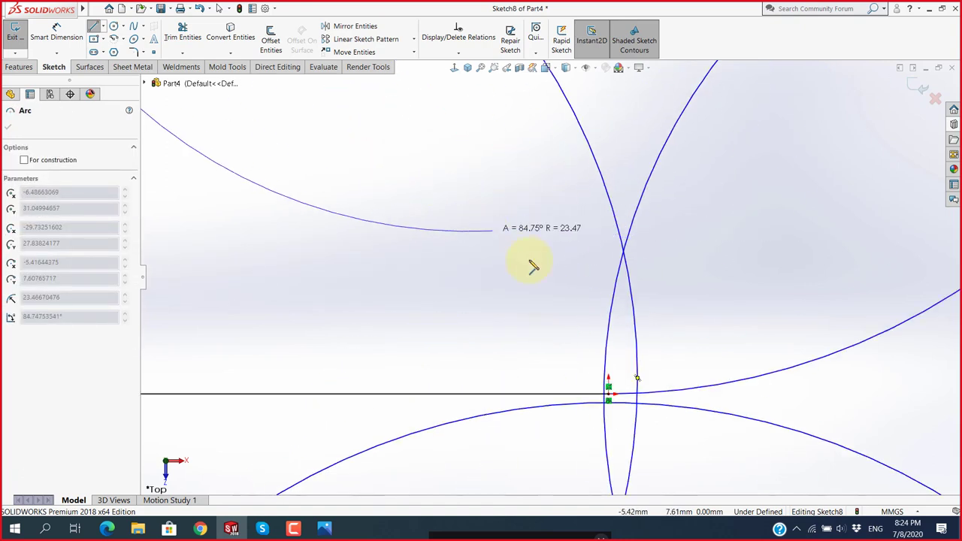
pyautogui.scroll(-1, 554, 296)
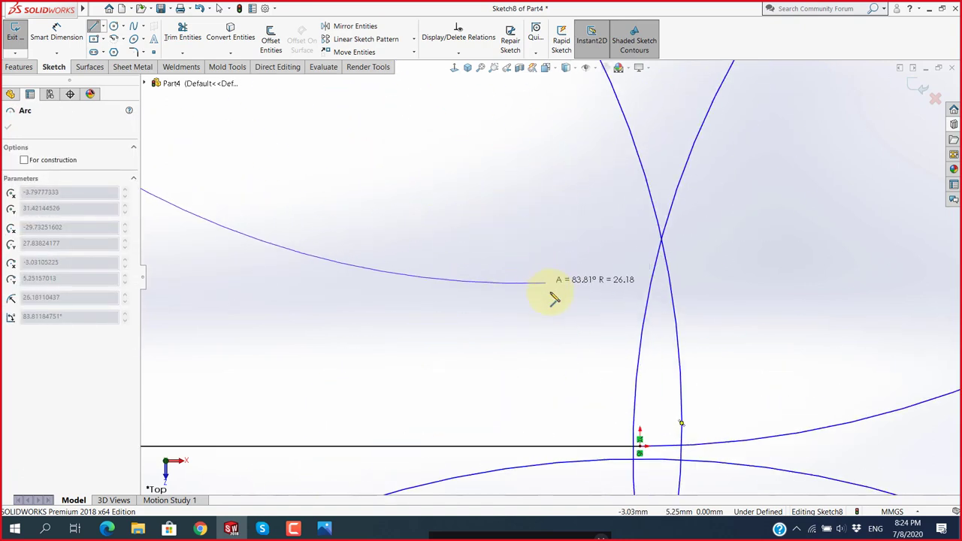
pyautogui.click(639, 449)
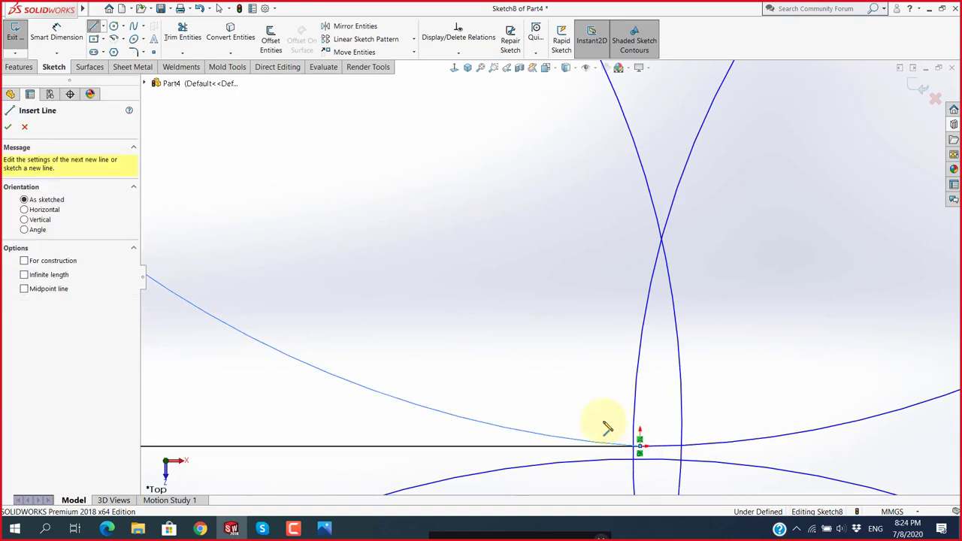
pyautogui.press('Escape')
pyautogui.scroll(2, 465, 348)
pyautogui.scroll(3, 464, 348)
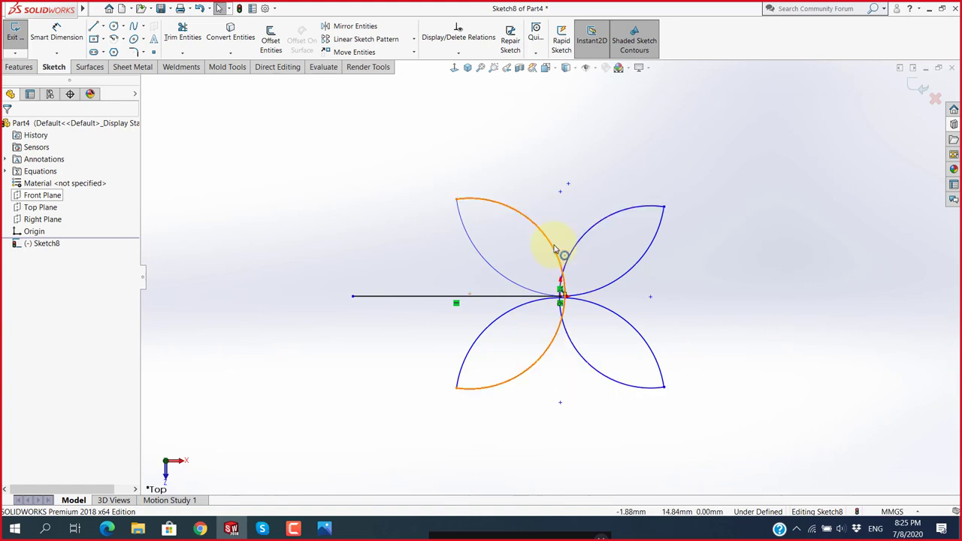
# Make the right petal tips vertical and the lower petal tips horizontal to each other.
pyautogui.click(325, 528)
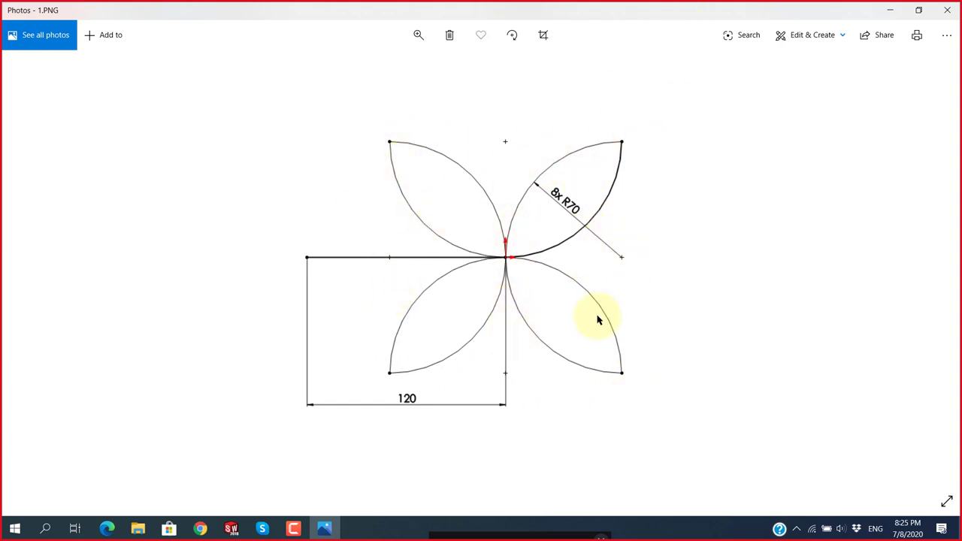
pyautogui.hotkey('alt', 'Tab')
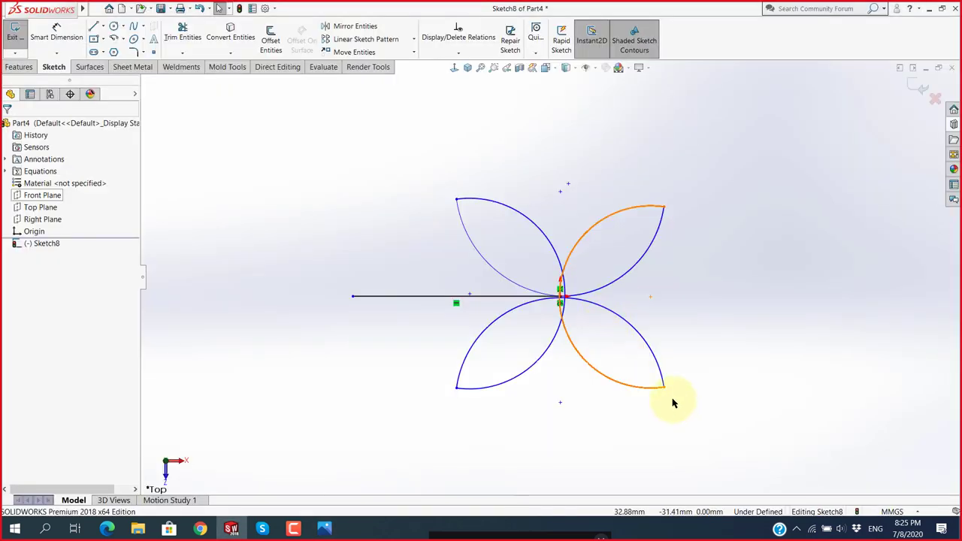
pyautogui.click(664, 388)
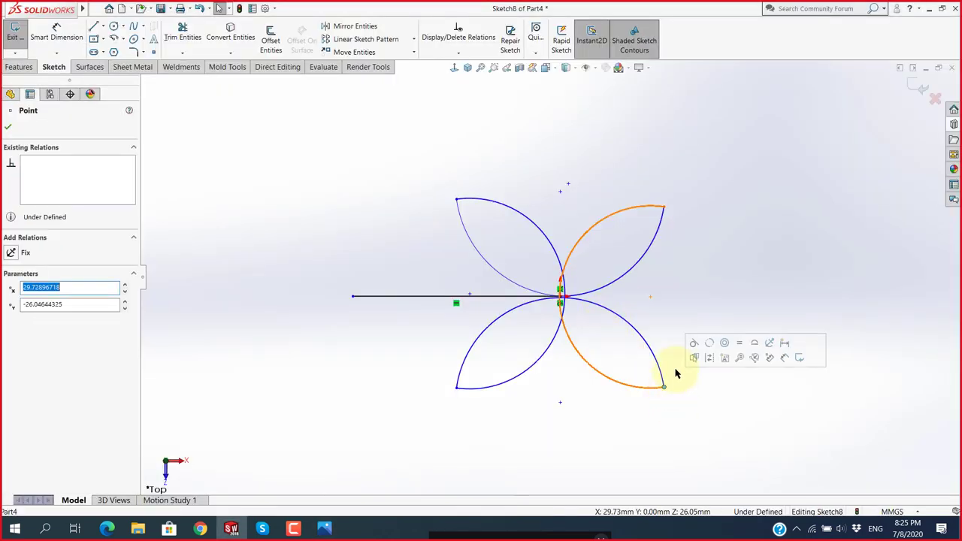
pyautogui.keyDown('ctrl'); pyautogui.click(664, 208); pyautogui.keyUp('ctrl')
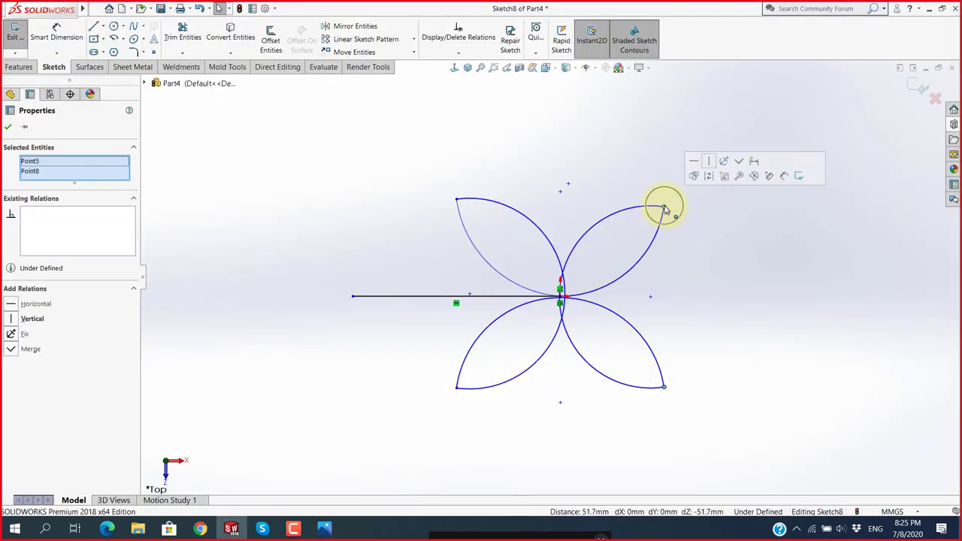
pyautogui.click(708, 161)
pyautogui.click(716, 281)
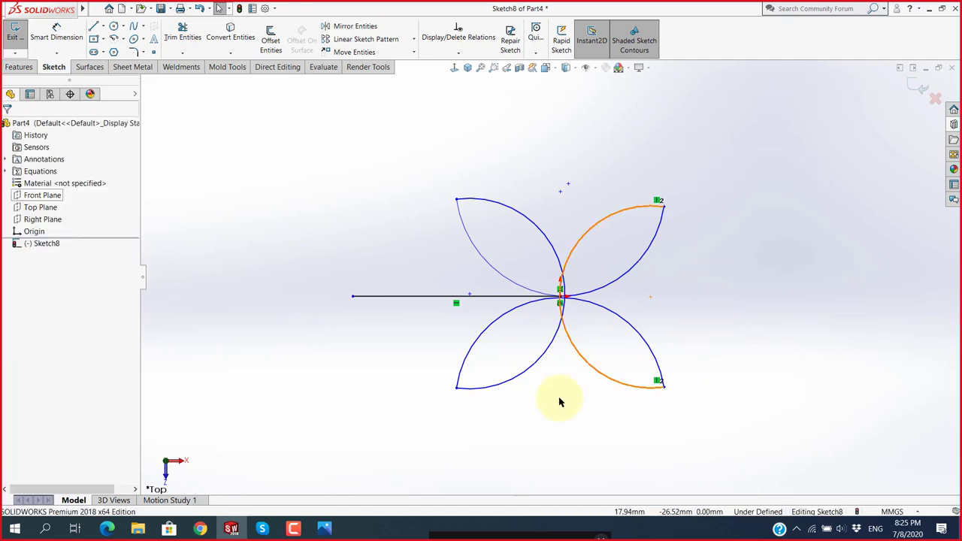
pyautogui.click(456, 390)
pyautogui.keyDown('ctrl'); pyautogui.click(664, 387); pyautogui.keyUp('ctrl')
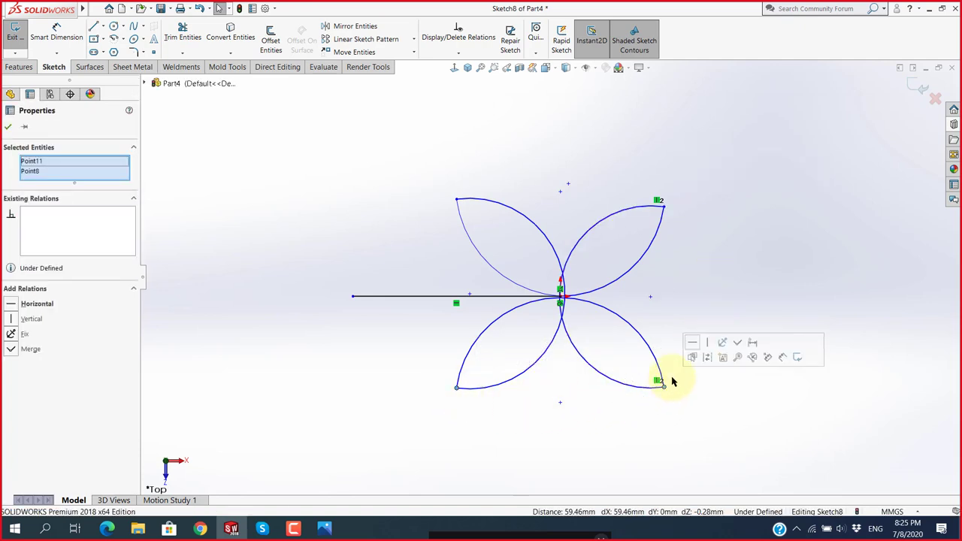
pyautogui.click(691, 346)
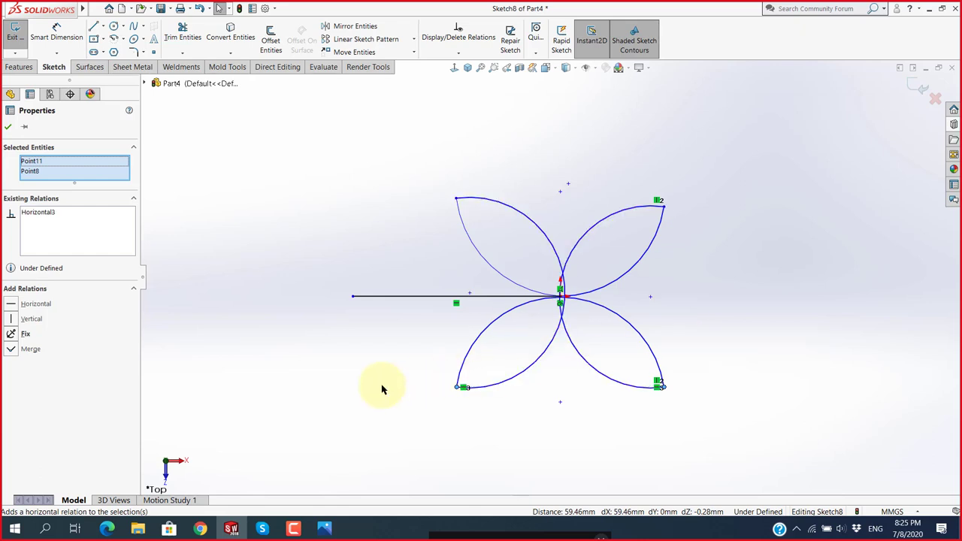
pyautogui.click(454, 395)
# Make the left petal tips vertical and the upper petal tips horizontal to each other.
pyautogui.click(457, 387)
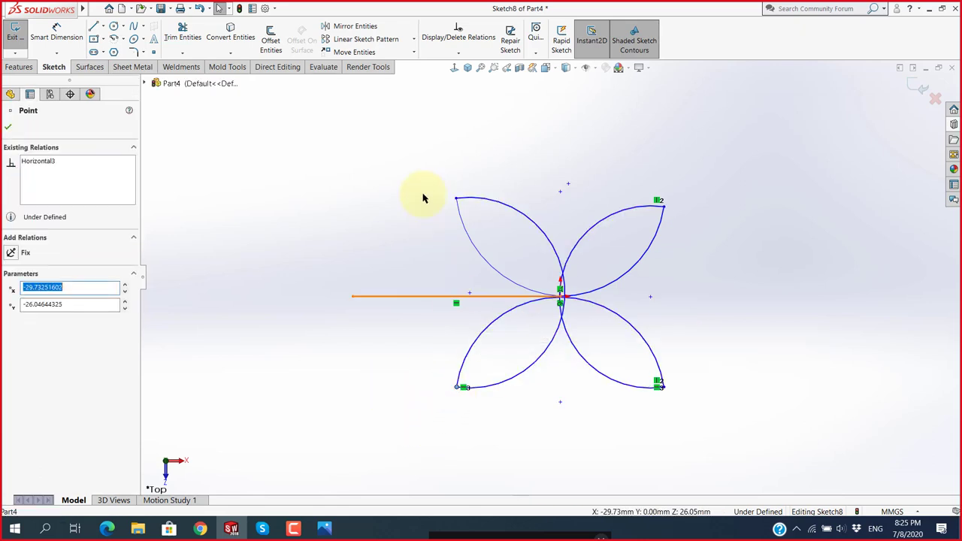
pyautogui.keyDown('ctrl'); pyautogui.click(455, 200); pyautogui.keyUp('ctrl')
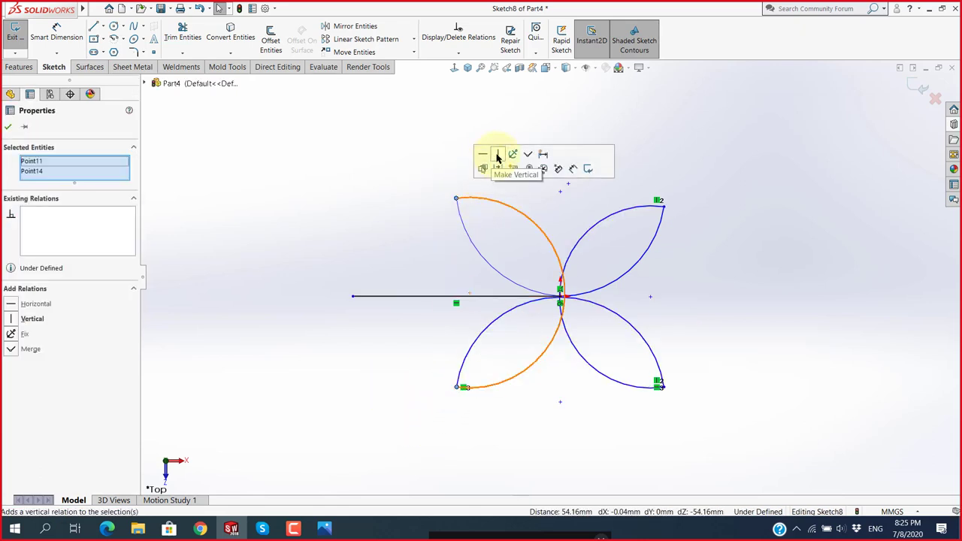
pyautogui.click(498, 155)
pyautogui.click(372, 191)
pyautogui.click(454, 200)
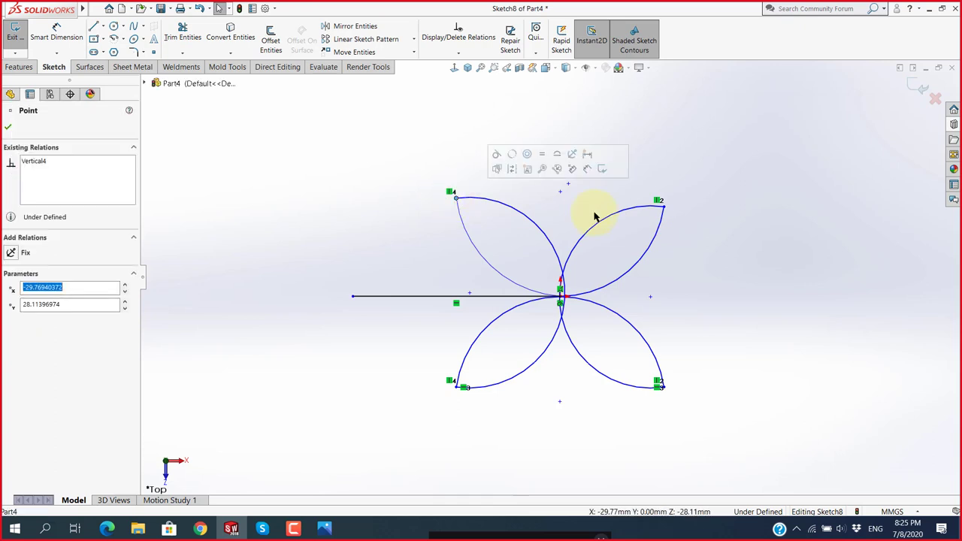
pyautogui.keyDown('ctrl'); pyautogui.click(663, 211); pyautogui.keyUp('ctrl')
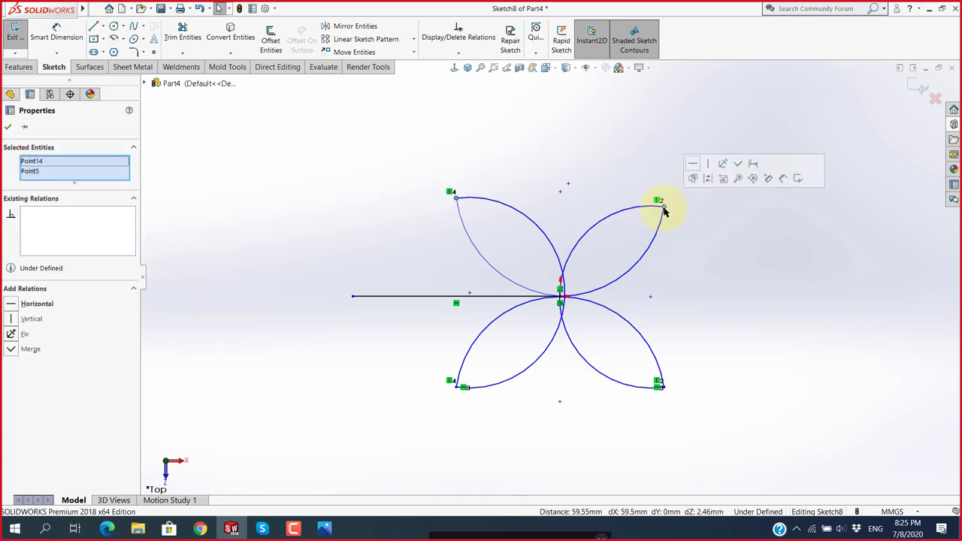
pyautogui.click(693, 163)
pyautogui.click(697, 305)
pyautogui.scroll(-1, 697, 305)
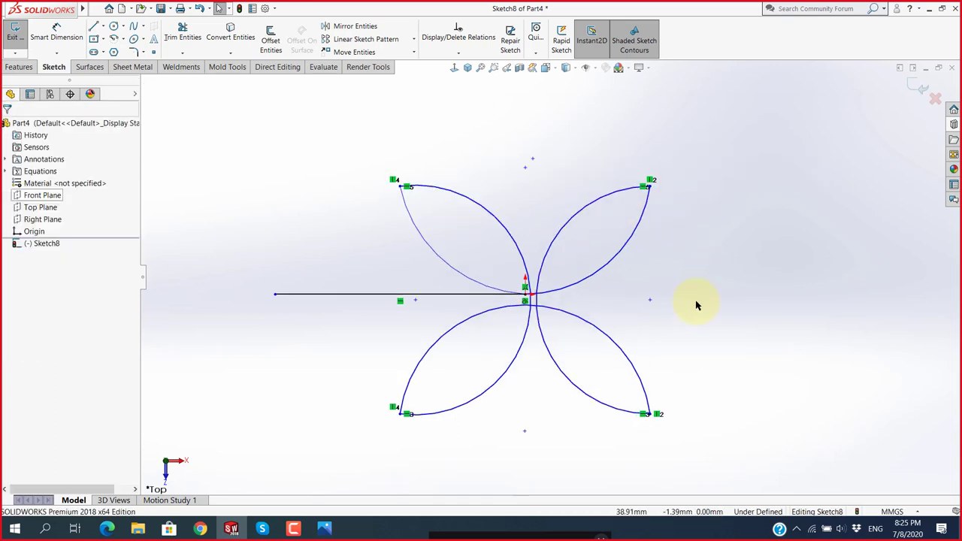
# After checking the reference, make all petal arcs Equal in radius.
pyautogui.hotkey('alt', 'Tab')
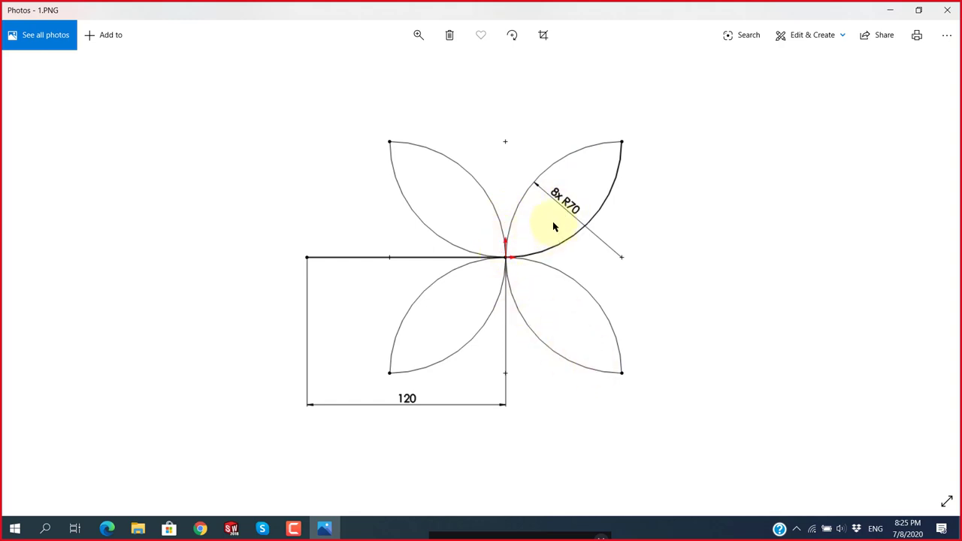
pyautogui.hotkey('alt', 'Tab')
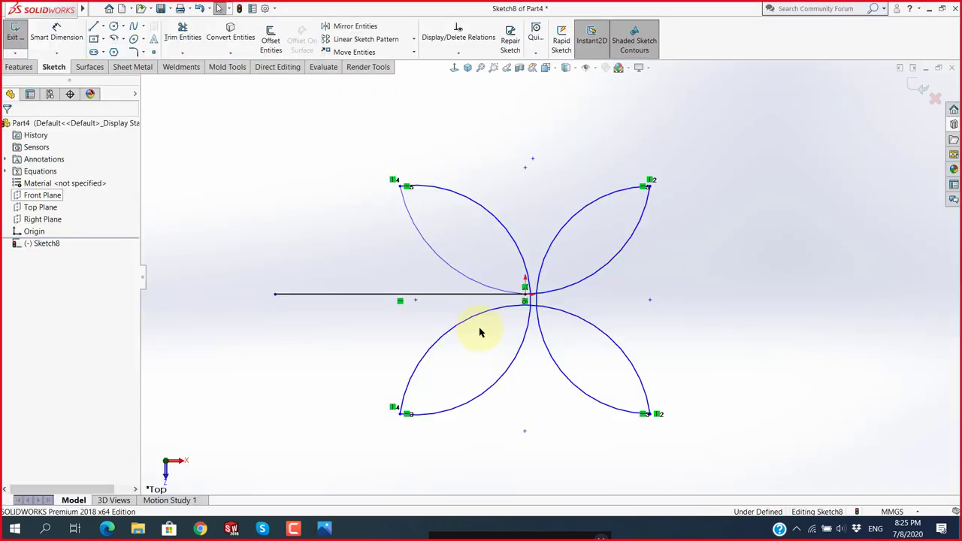
pyautogui.click(599, 274)
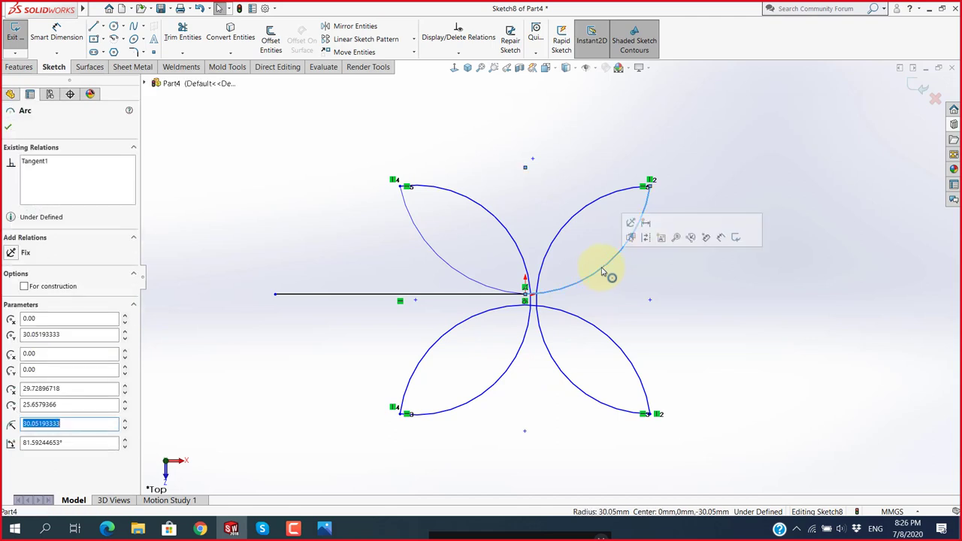
pyautogui.keyDown('ctrl'); pyautogui.click(563, 245); pyautogui.keyUp('ctrl')
pyautogui.keyDown('ctrl'); pyautogui.click(524, 256); pyautogui.keyUp('ctrl')
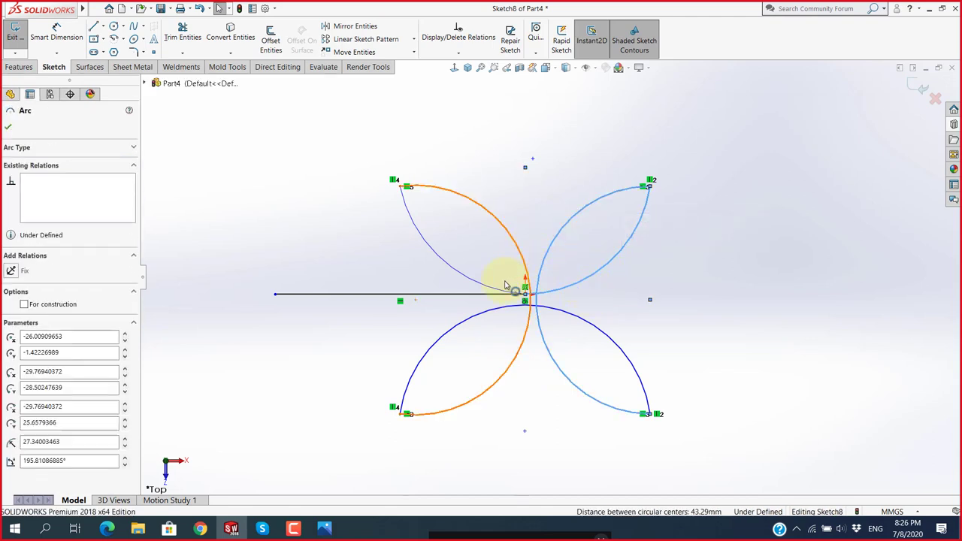
pyautogui.keyDown('ctrl'); pyautogui.click(526, 310); pyautogui.keyUp('ctrl')
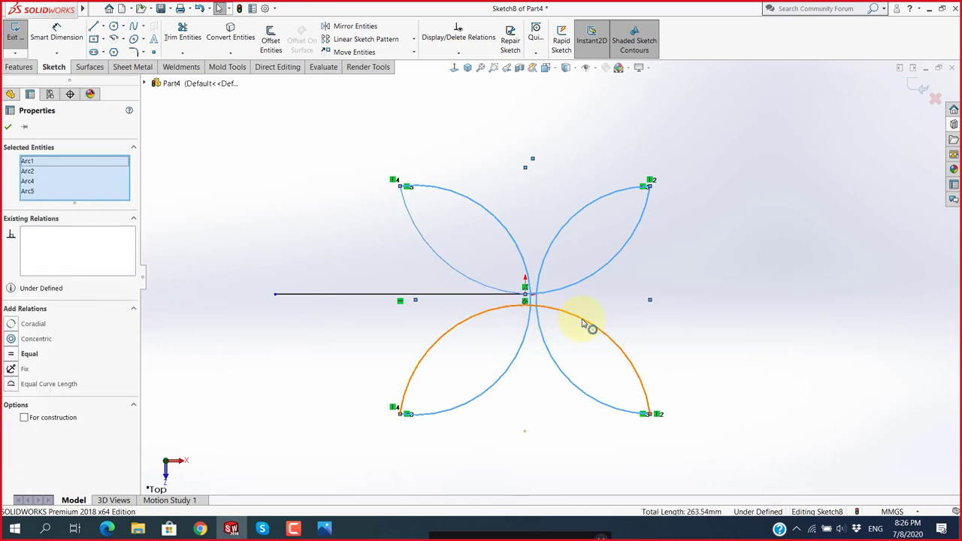
pyautogui.keyDown('ctrl'); pyautogui.click(583, 323); pyautogui.keyUp('ctrl')
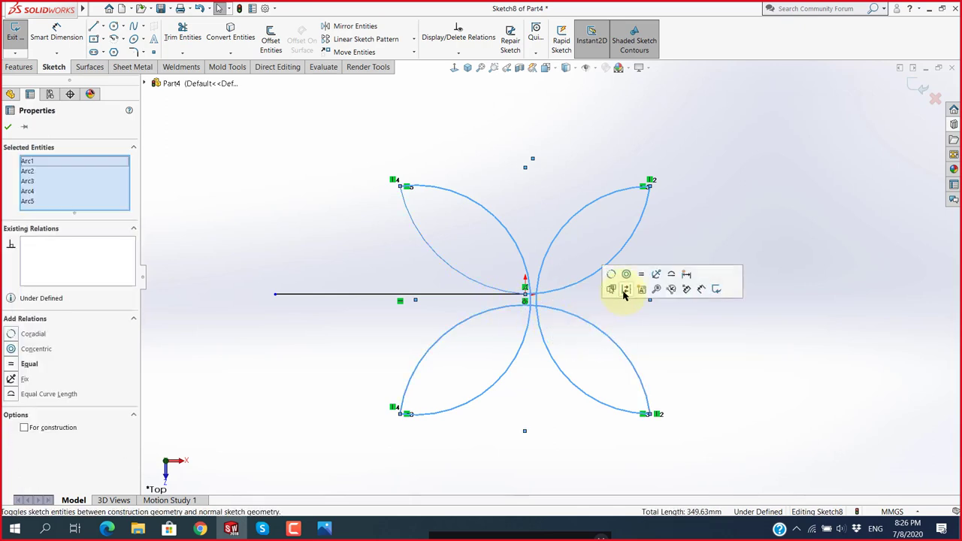
pyautogui.click(640, 276)
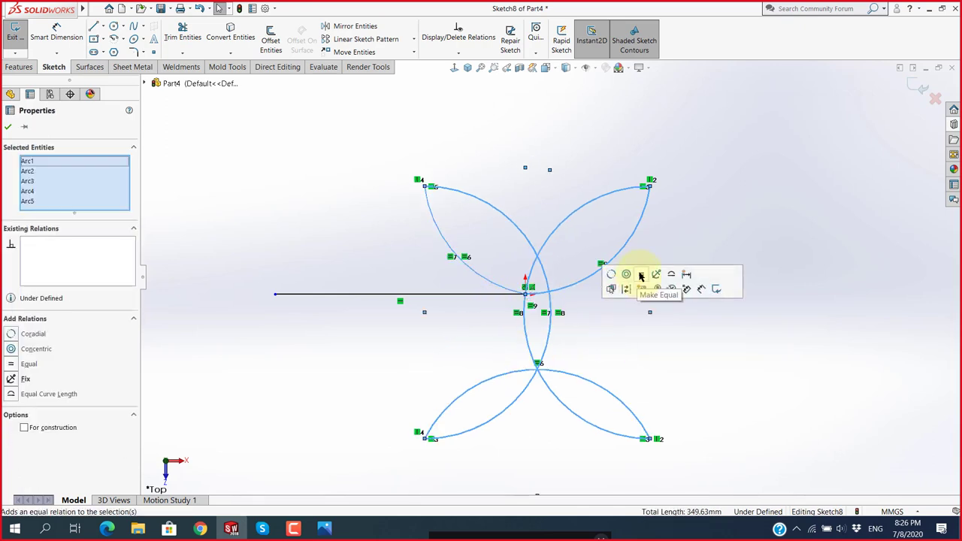
pyautogui.click(631, 343)
# Make the first pair of loose arc endpoints at the flower centre coincident.
pyautogui.scroll(-1, 564, 315)
pyautogui.scroll(-1, 565, 316)
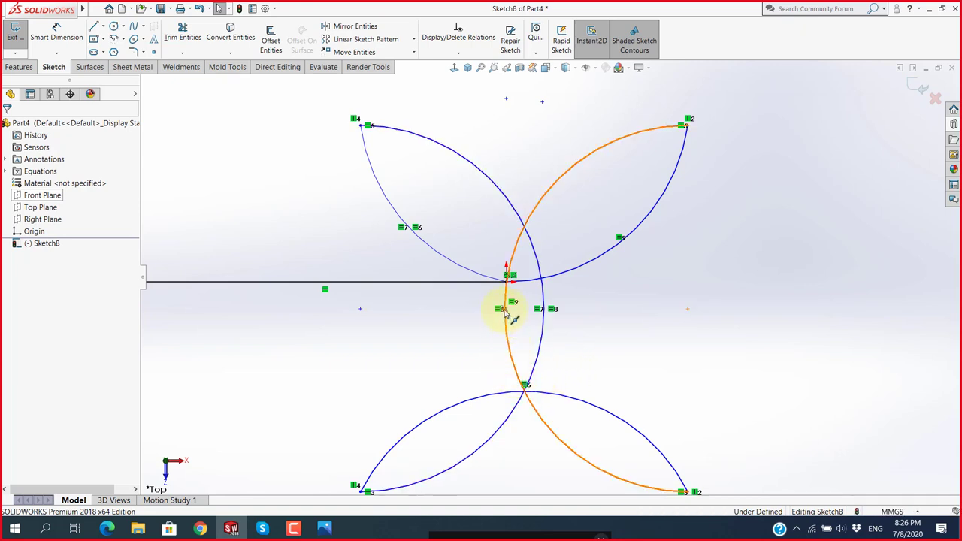
pyautogui.click(505, 314)
pyautogui.scroll(-2, 511, 308)
pyautogui.scroll(-2, 526, 254)
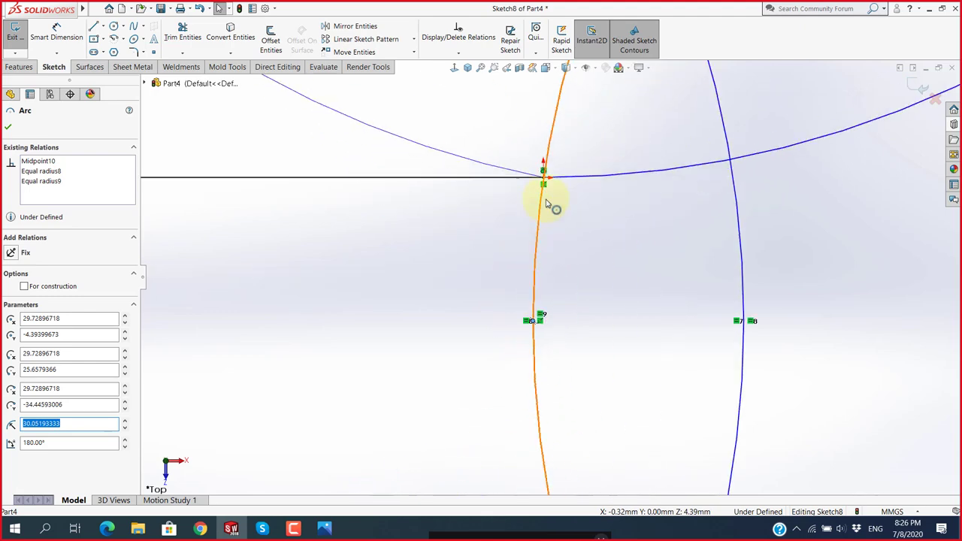
pyautogui.click(543, 178)
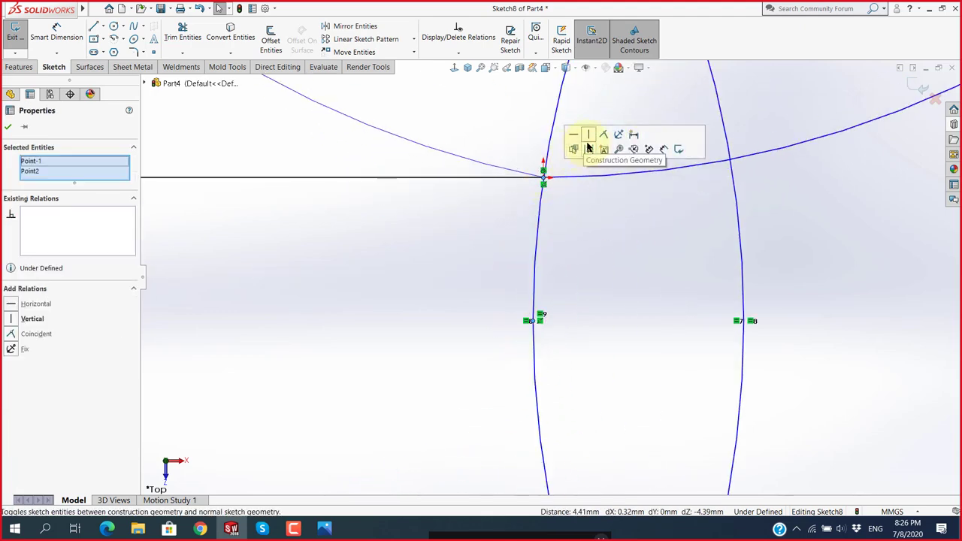
pyautogui.click(608, 136)
pyautogui.click(617, 293)
pyautogui.scroll(2, 617, 294)
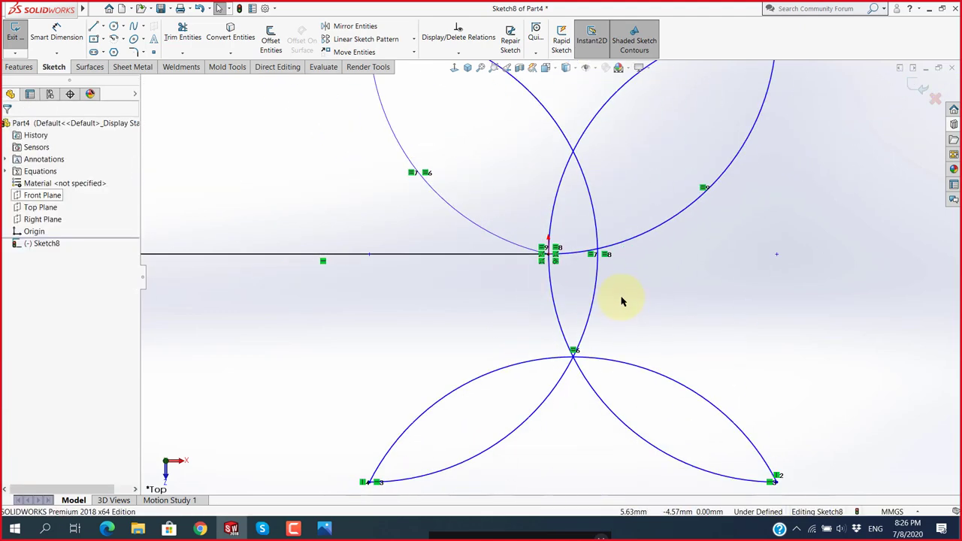
pyautogui.scroll(2, 622, 300)
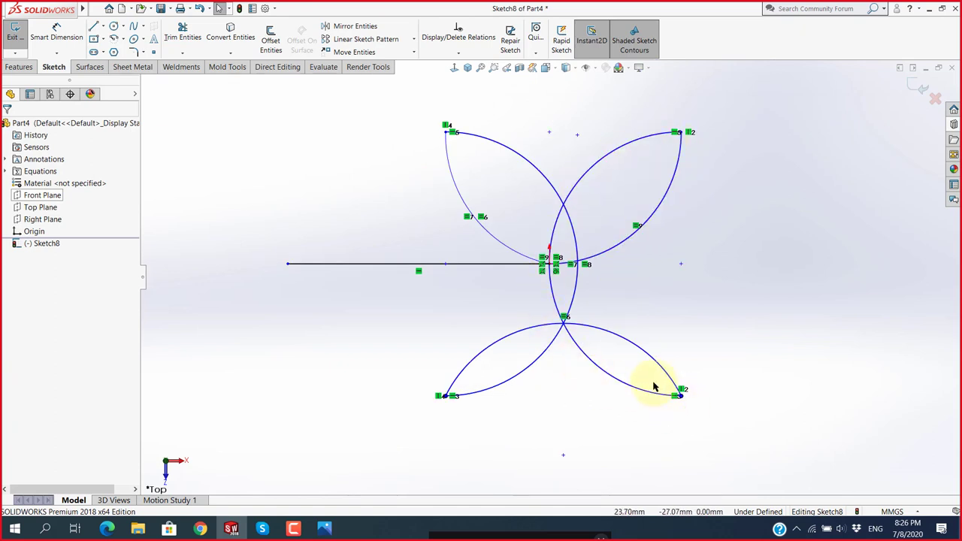
# Make the remaining centre points coincident and test that the lower arcs stay in place.
pyautogui.click(580, 264)
pyautogui.scroll(-5, 564, 248)
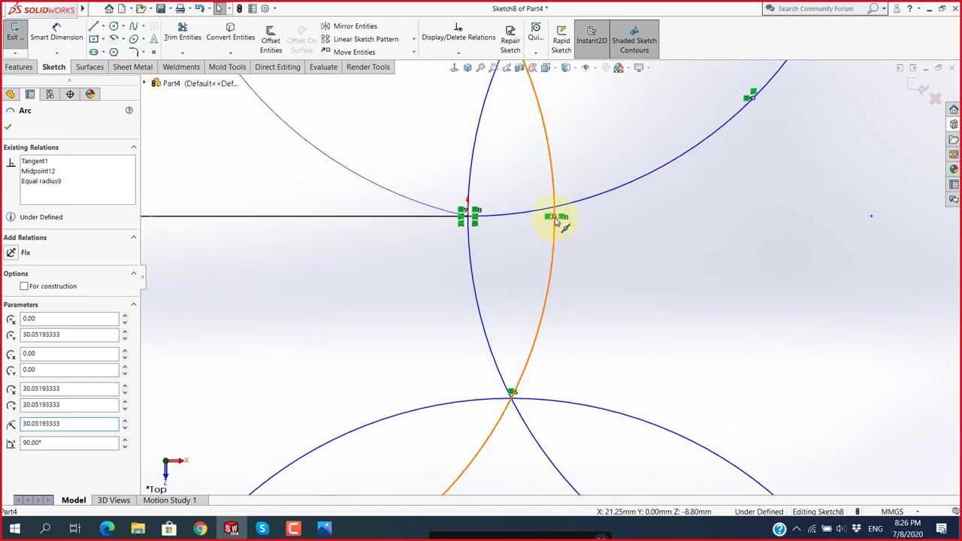
pyautogui.click(560, 225)
pyautogui.click(467, 216)
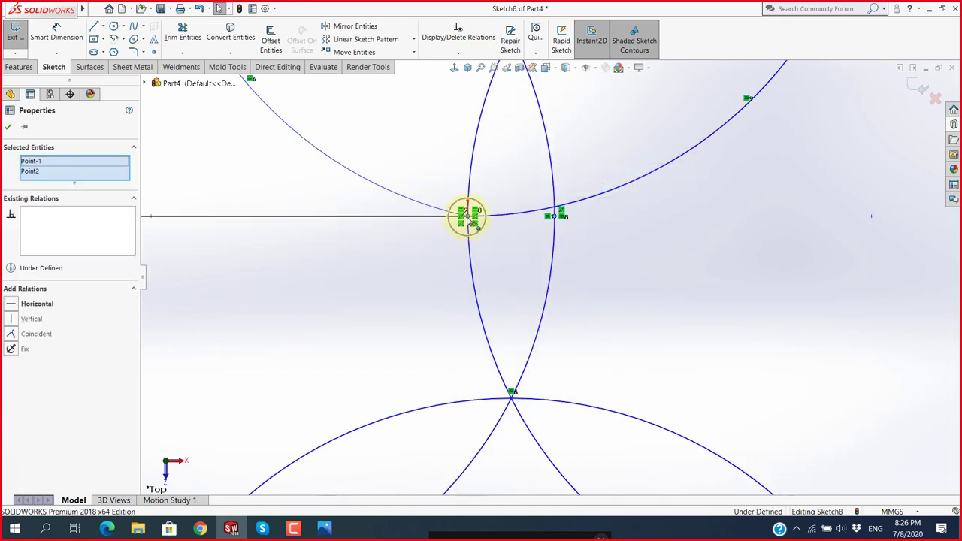
pyautogui.click(525, 176)
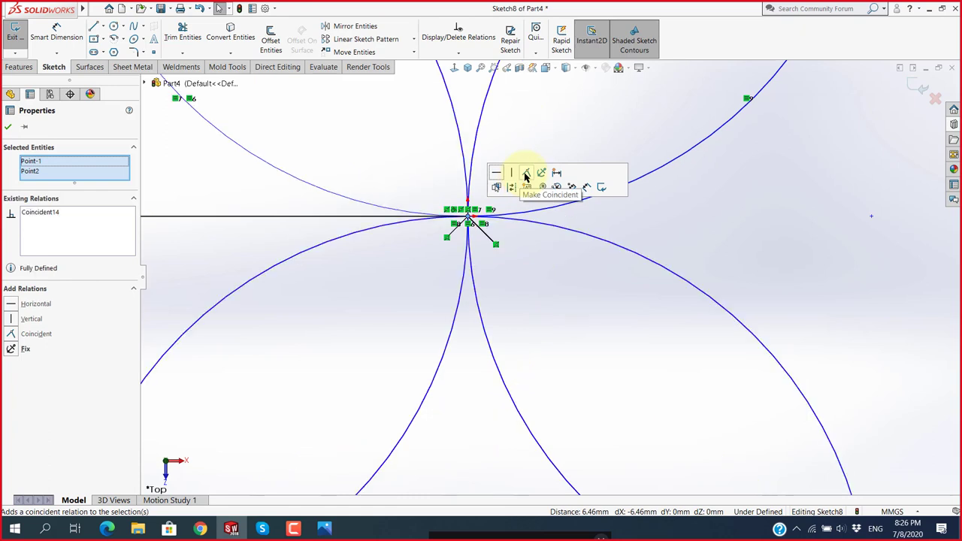
pyautogui.scroll(3, 568, 312)
pyautogui.press('Escape')
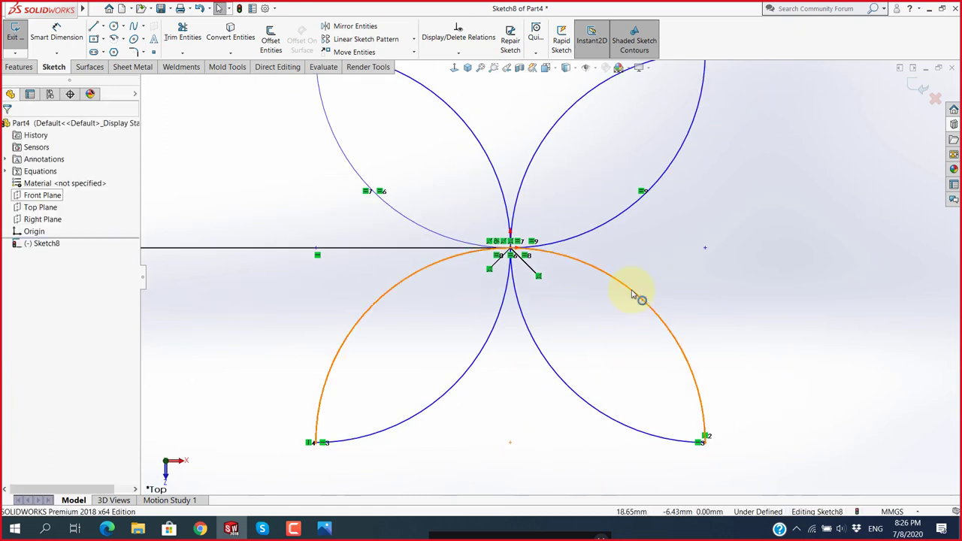
pyautogui.moveTo(637, 296); pyautogui.dragTo(630, 338)
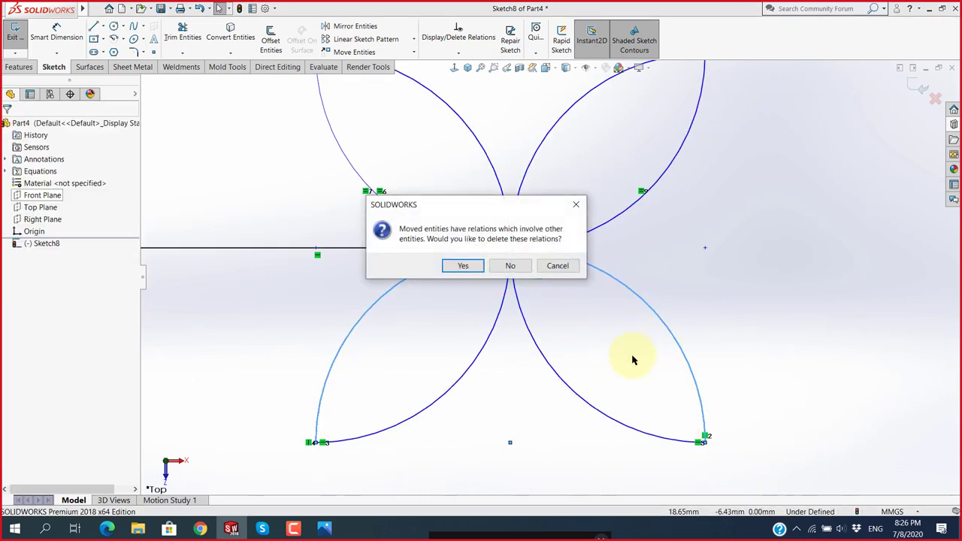
pyautogui.click(558, 265)
pyautogui.scroll(3, 611, 358)
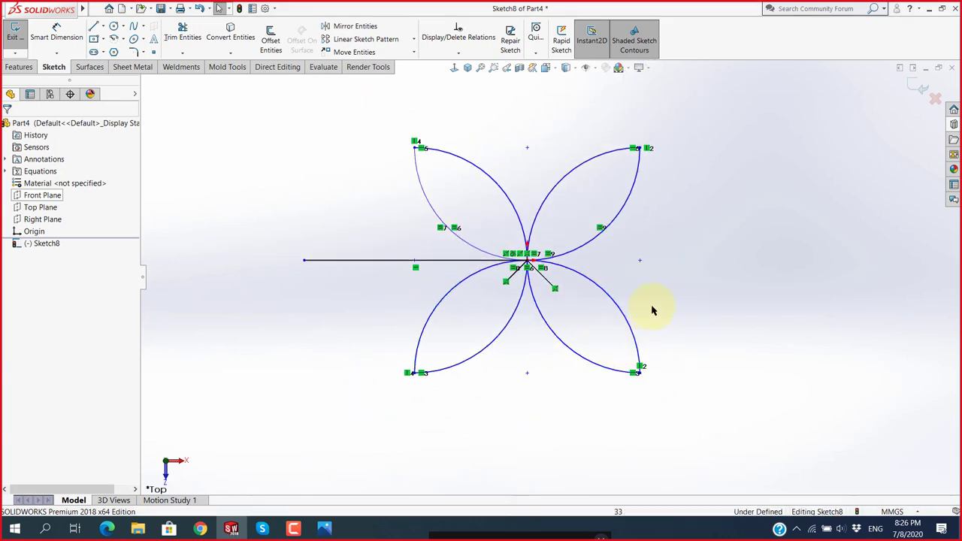
pyautogui.scroll(-2, 586, 184)
pyautogui.scroll(1, 574, 184)
pyautogui.scroll(1, 534, 286)
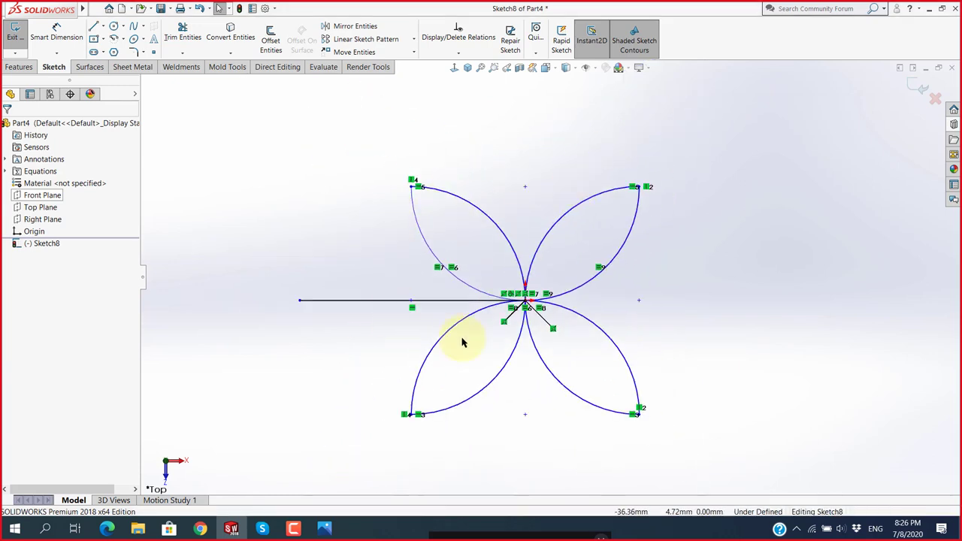
# Give the upper-right petal arc a radius dimension of 70.
pyautogui.click(57, 33)
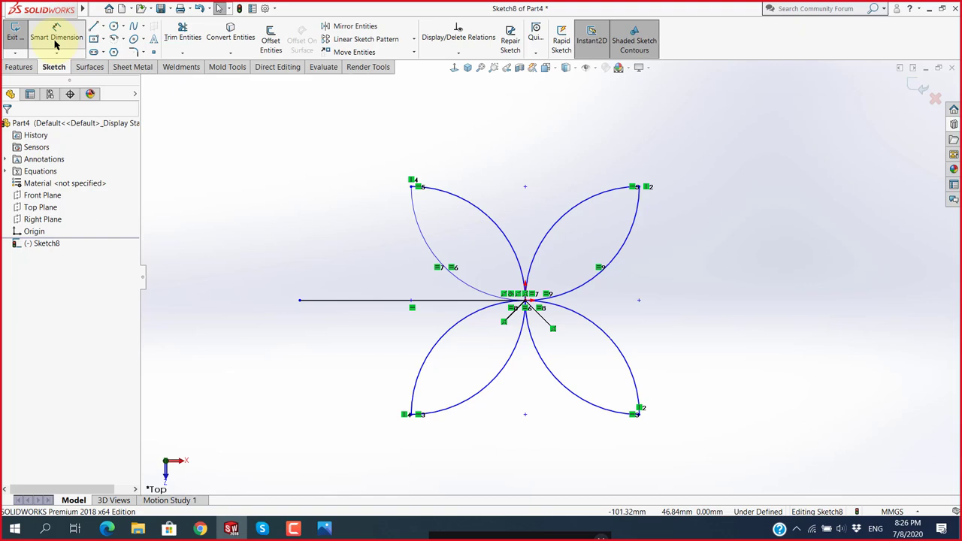
pyautogui.click(575, 201)
pyautogui.click(548, 167)
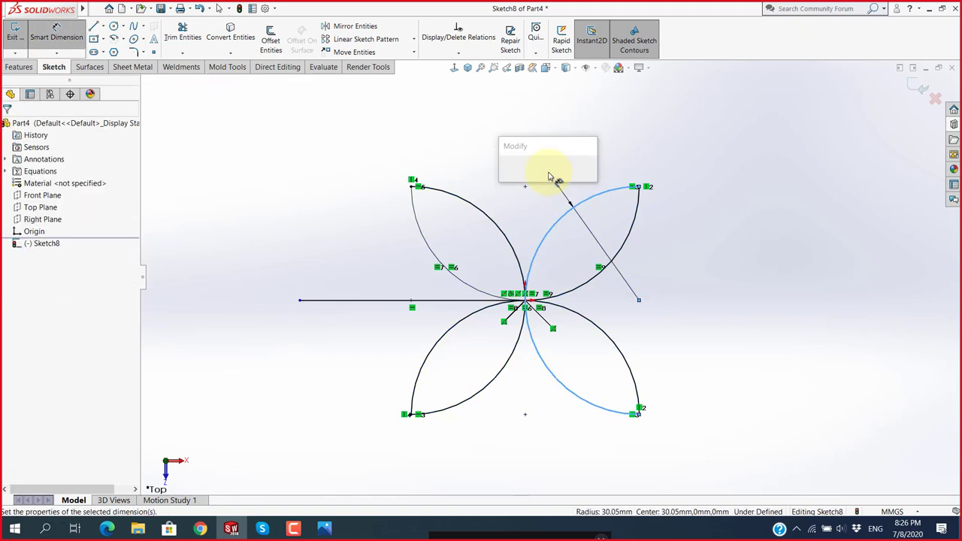
pyautogui.write('70')
pyautogui.press('Return')
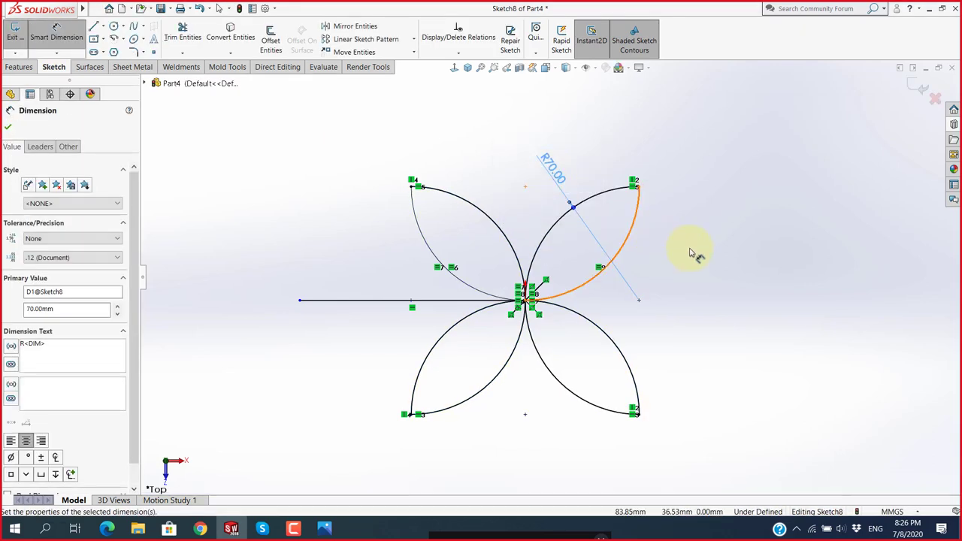
pyautogui.press('Escape')
# Compare the dimensioned sketch against the reference flower drawing 1.PNG.
pyautogui.scroll(-3, 549, 315)
pyautogui.scroll(2, 526, 300)
pyautogui.scroll(1, 526, 263)
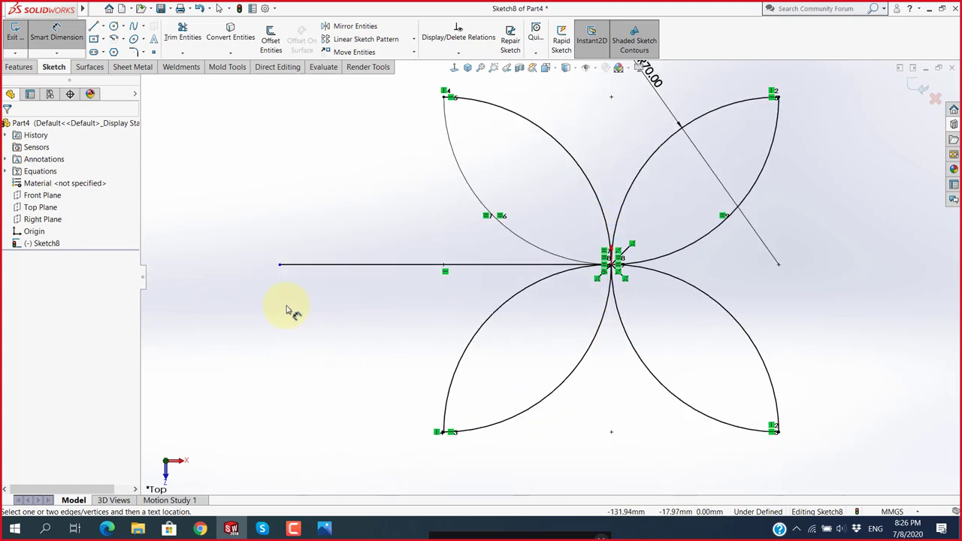
pyautogui.scroll(-3, 300, 308)
pyautogui.scroll(3, 391, 292)
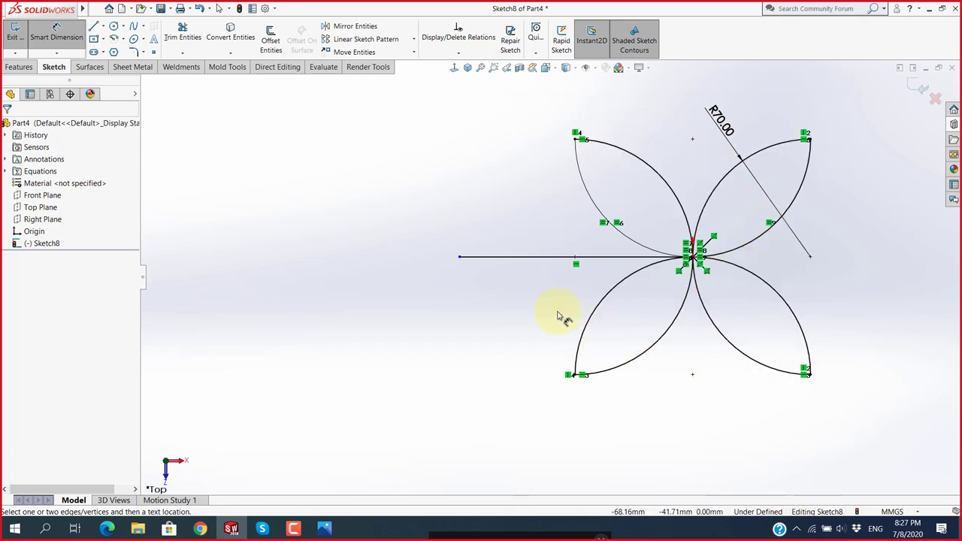
pyautogui.click(322, 526)
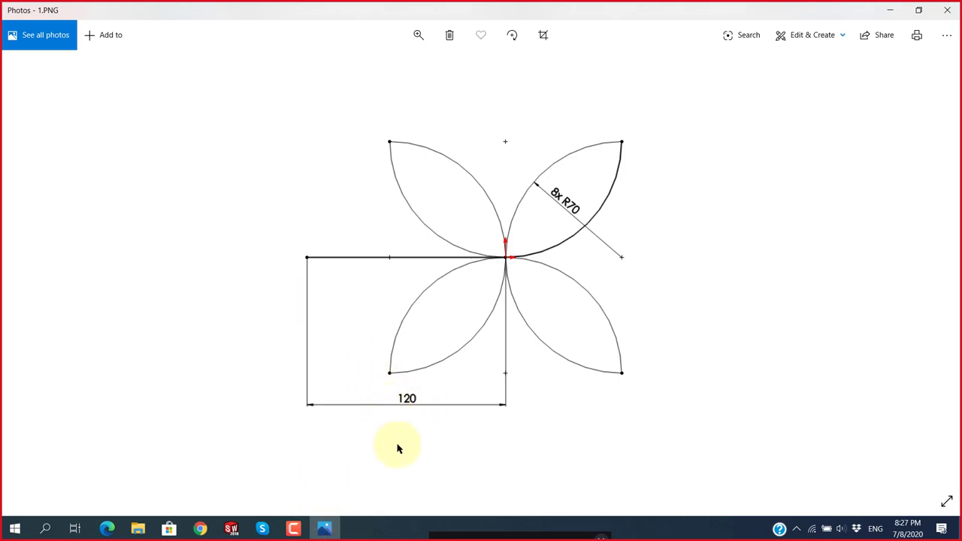
pyautogui.click(324, 529)
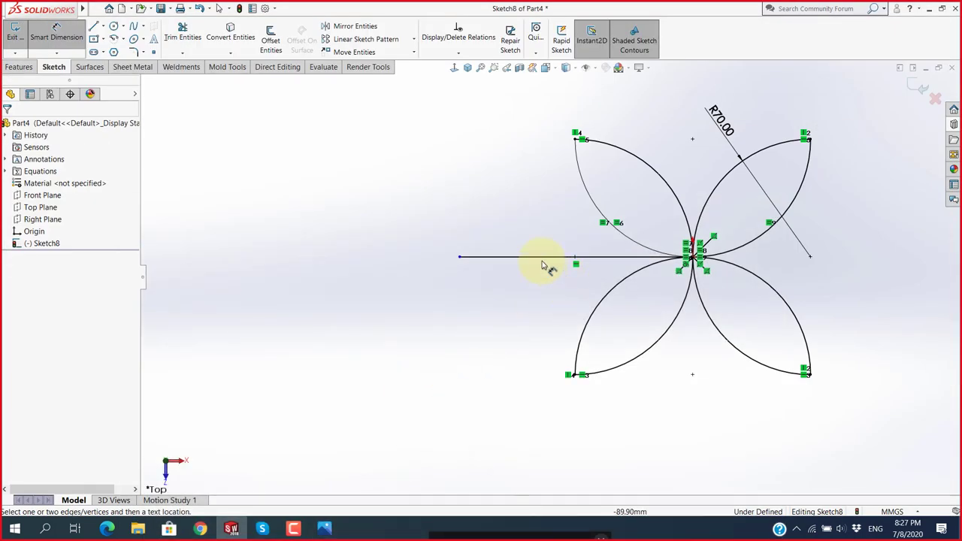
# Dimension the horizontal line's length to 120, leaving Sketch8 fully defined.
pyautogui.click(543, 257)
pyautogui.click(550, 295)
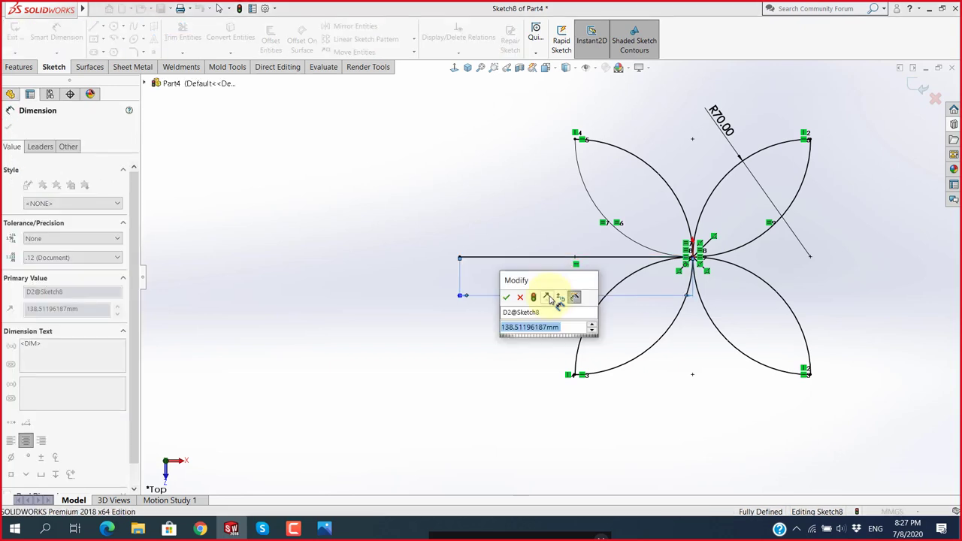
pyautogui.write('120')
pyautogui.press('Return')
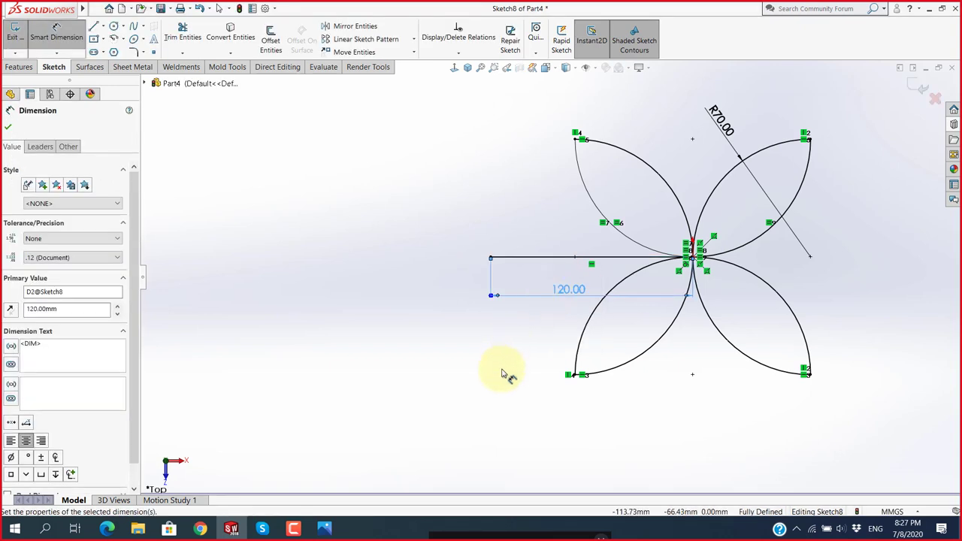
pyautogui.click(503, 373)
pyautogui.scroll(2, 683, 230)
pyautogui.scroll(-2, 449, 350)
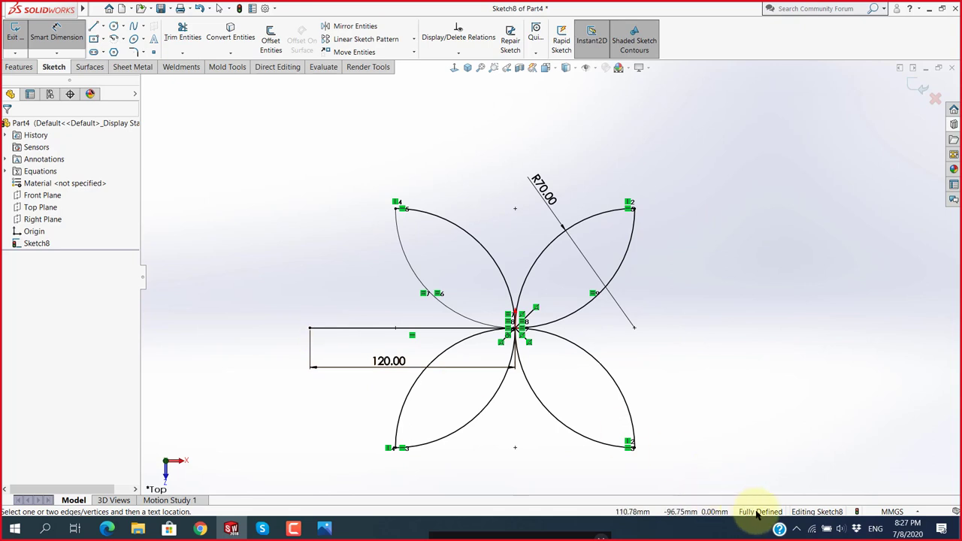
pyautogui.scroll(3, 730, 443)
pyautogui.scroll(-2, 548, 279)
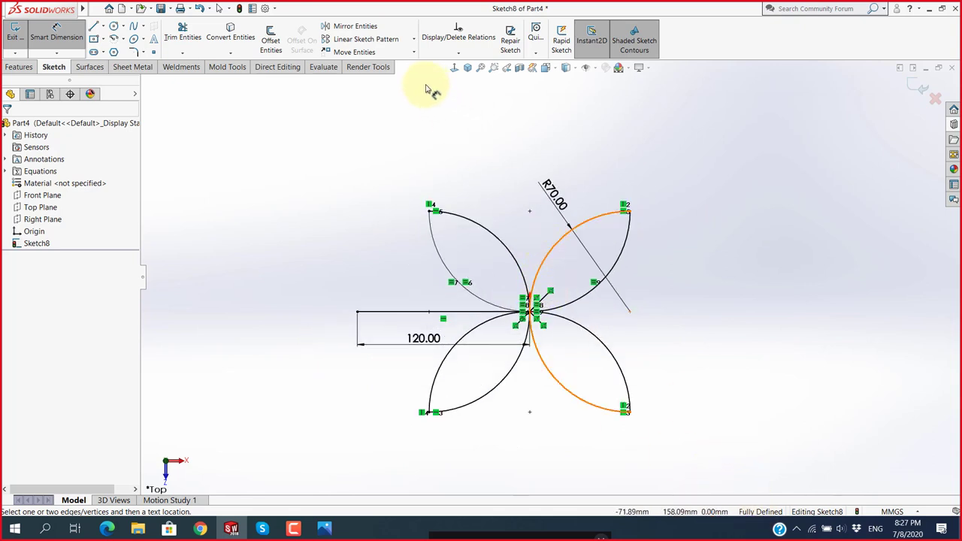
pyautogui.scroll(2, 557, 255)
pyautogui.scroll(-2, 630, 219)
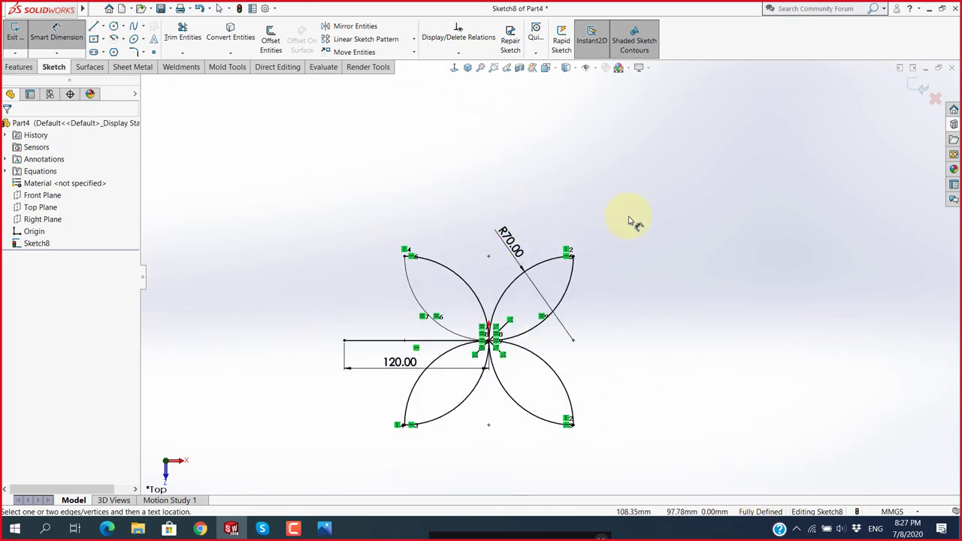
pyautogui.scroll(2, 639, 348)
pyautogui.scroll(-2, 745, 251)
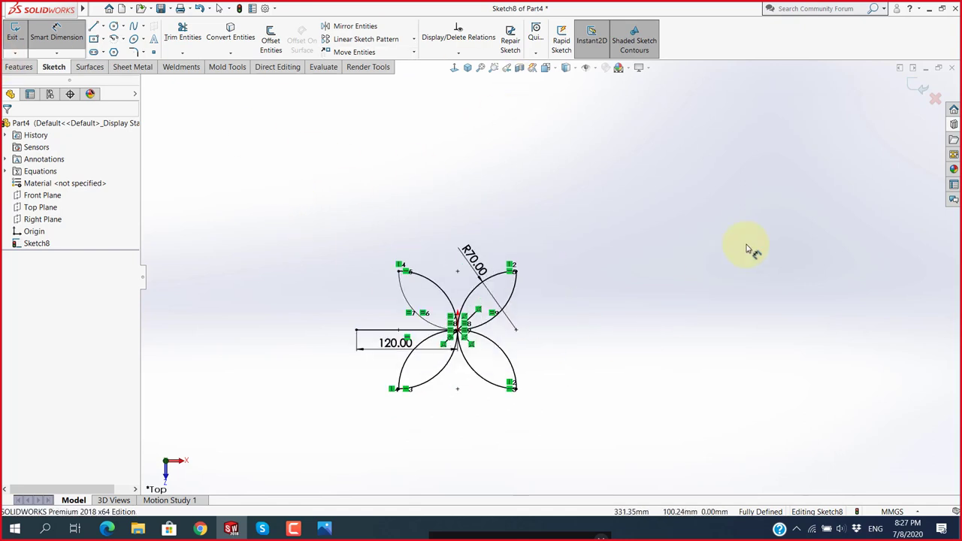
# Right of the flower, draw a near-horizontal line, a slanted line down-right, then two looping tangent arcs.
pyautogui.click(94, 27)
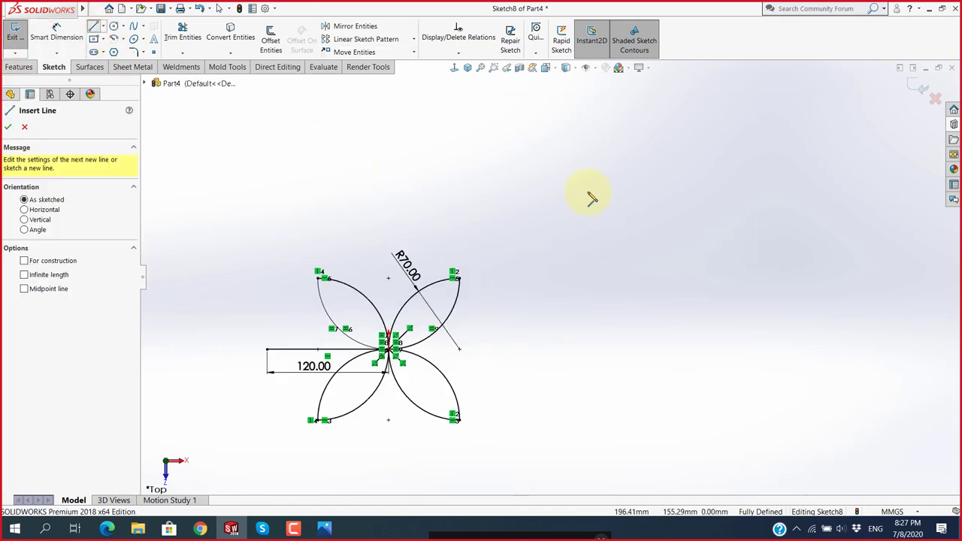
pyautogui.click(454, 183)
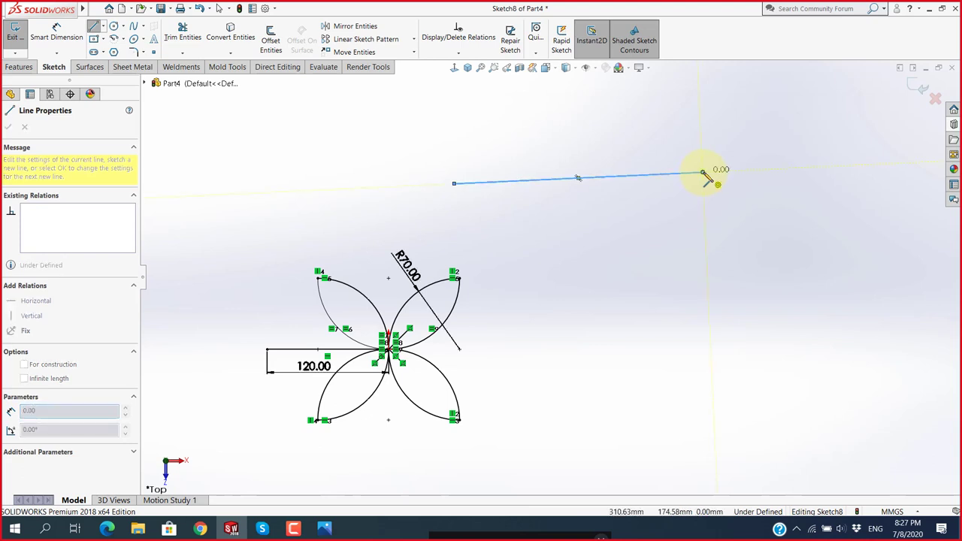
pyautogui.click(702, 173)
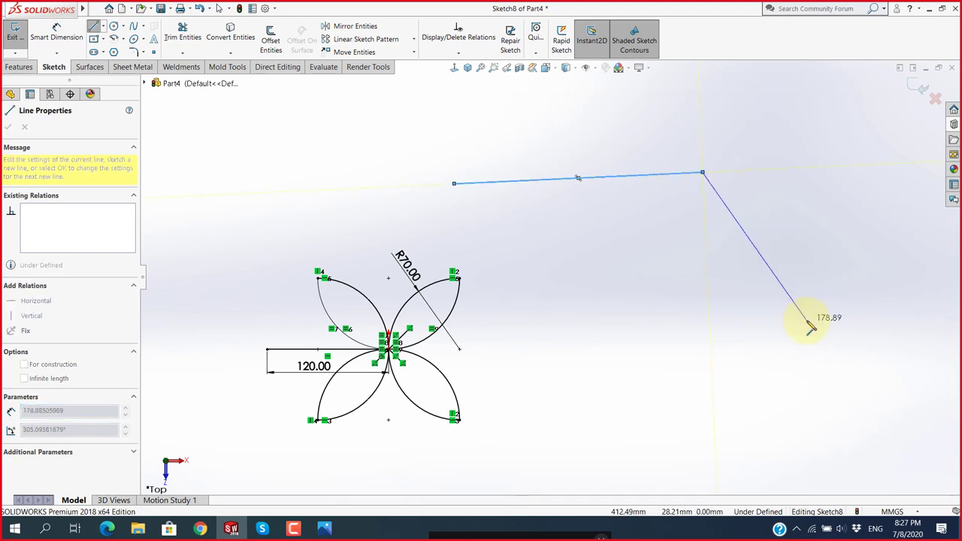
pyautogui.click(810, 325)
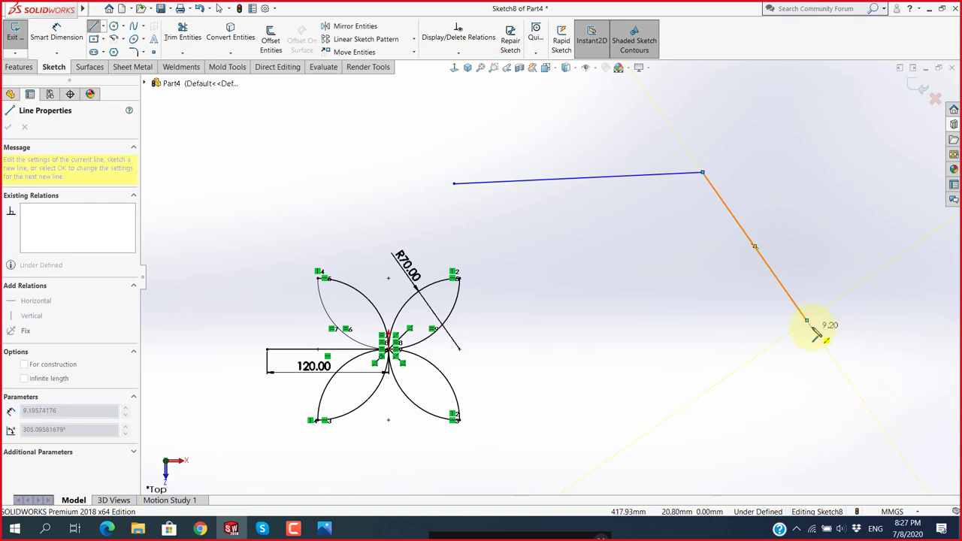
pyautogui.click(723, 309)
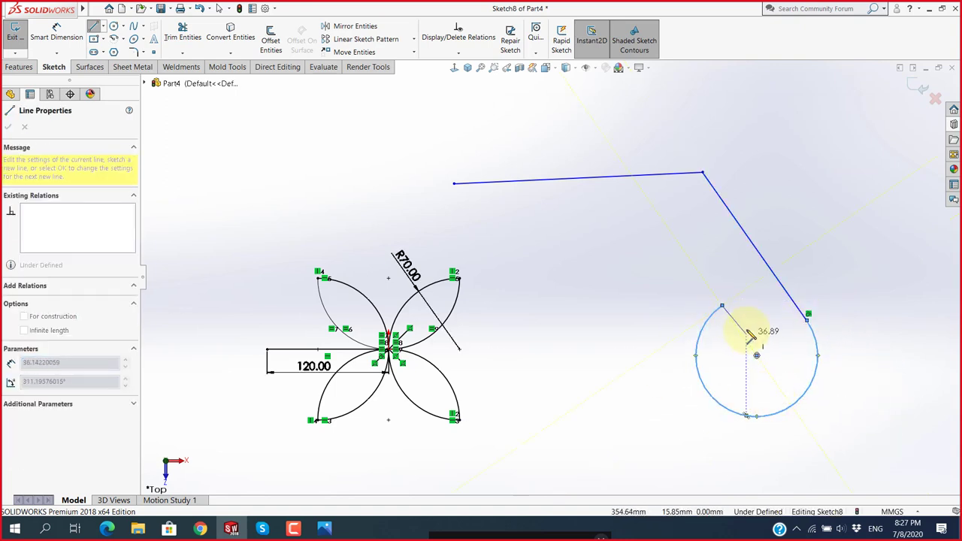
pyautogui.click(610, 259)
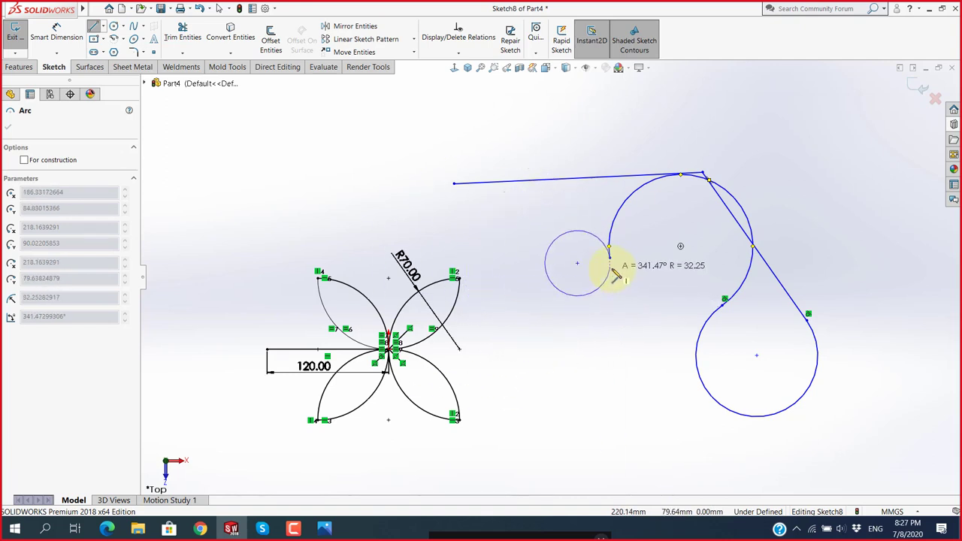
pyautogui.scroll(-2, 616, 275)
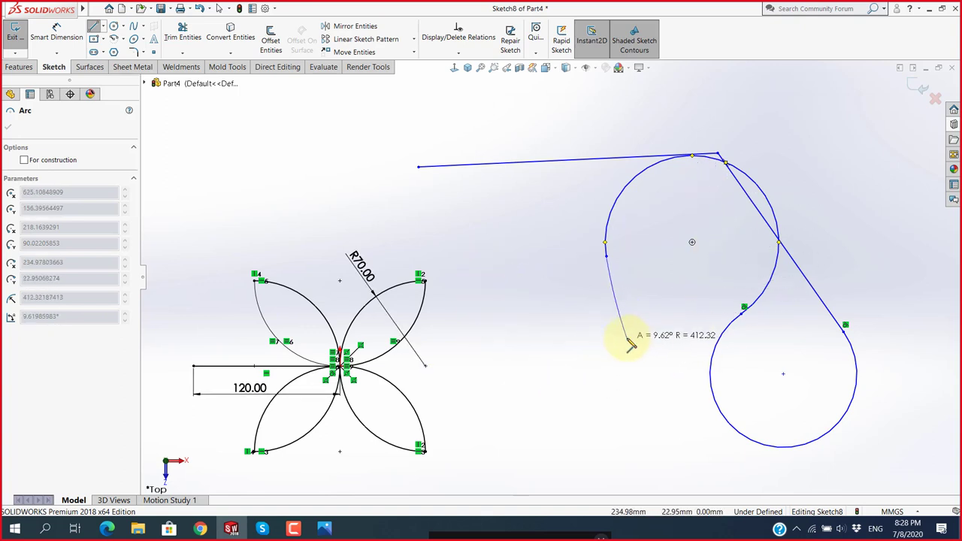
pyautogui.press('Escape')
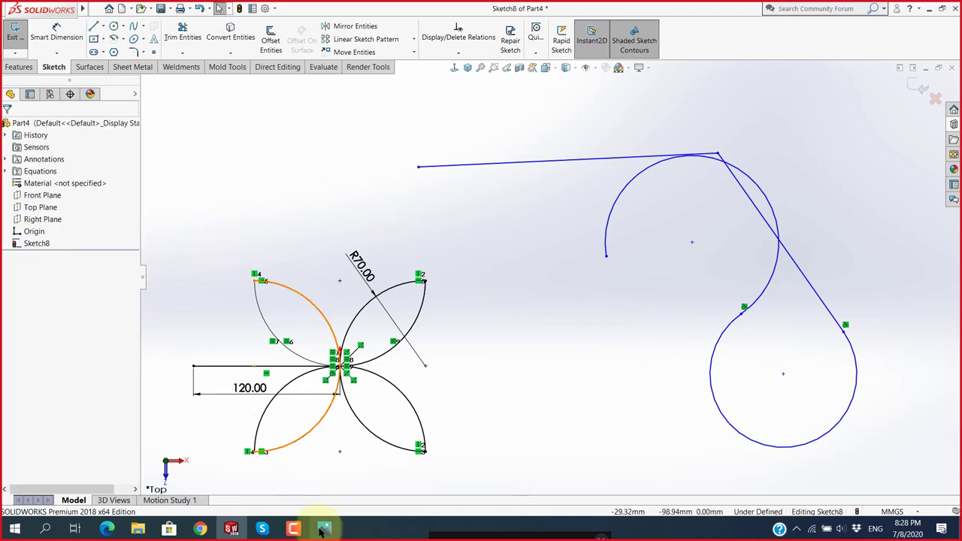
# In the Line Tangent exercise folder, preview drawings 2 through 6.
pyautogui.click(151, 531)
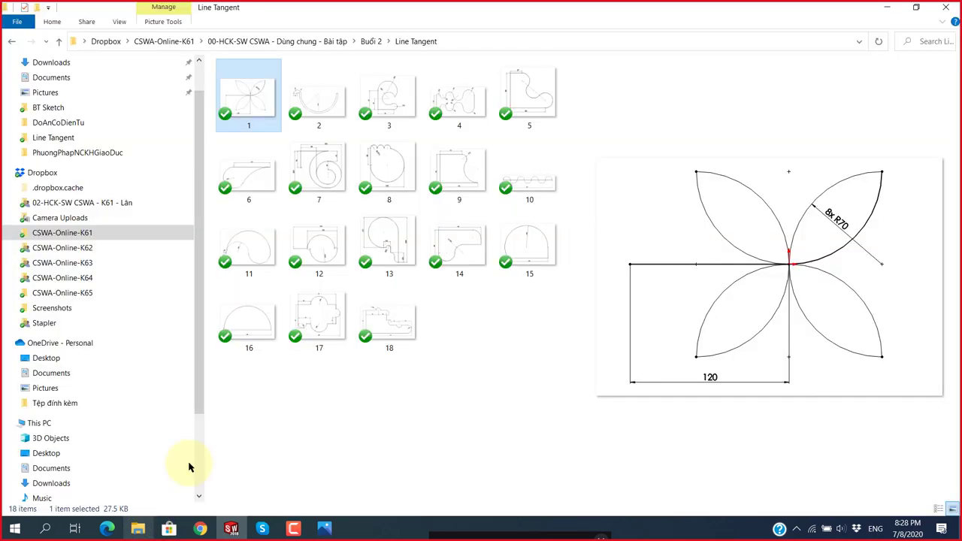
pyautogui.click(308, 113)
pyautogui.click(399, 104)
pyautogui.click(444, 99)
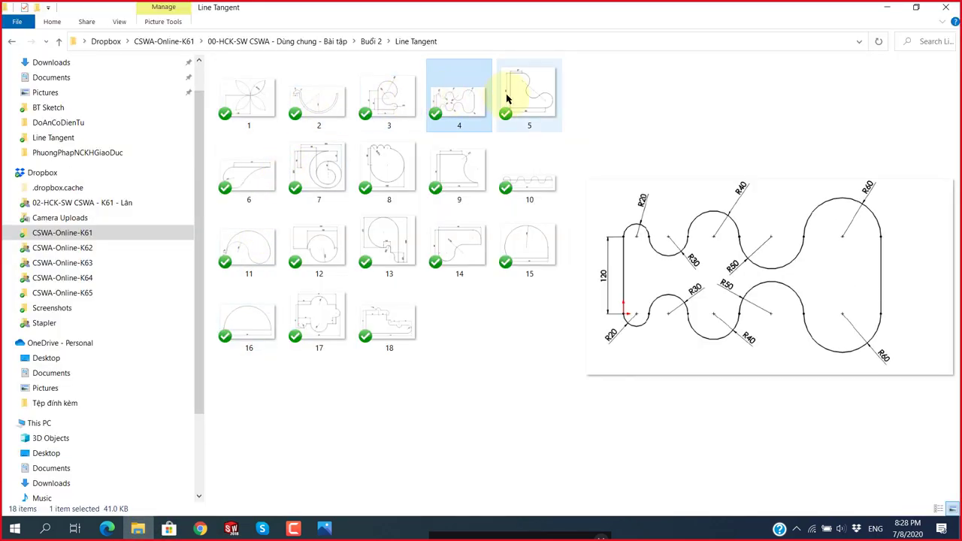
pyautogui.click(507, 97)
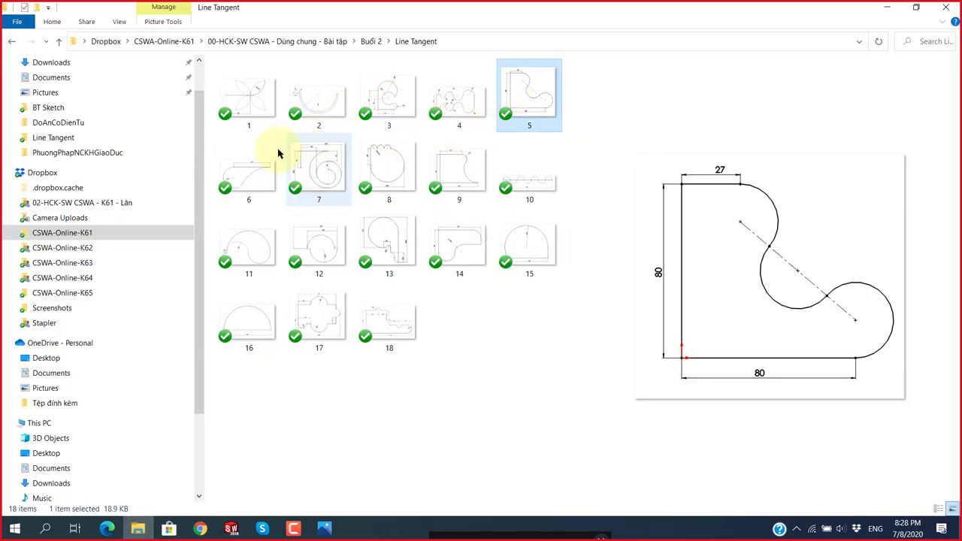
pyautogui.press('Right')
# Preview drawings 7 to 10, then 15 and 14, finishing on drawing 13.
pyautogui.click(319, 164)
pyautogui.click(395, 179)
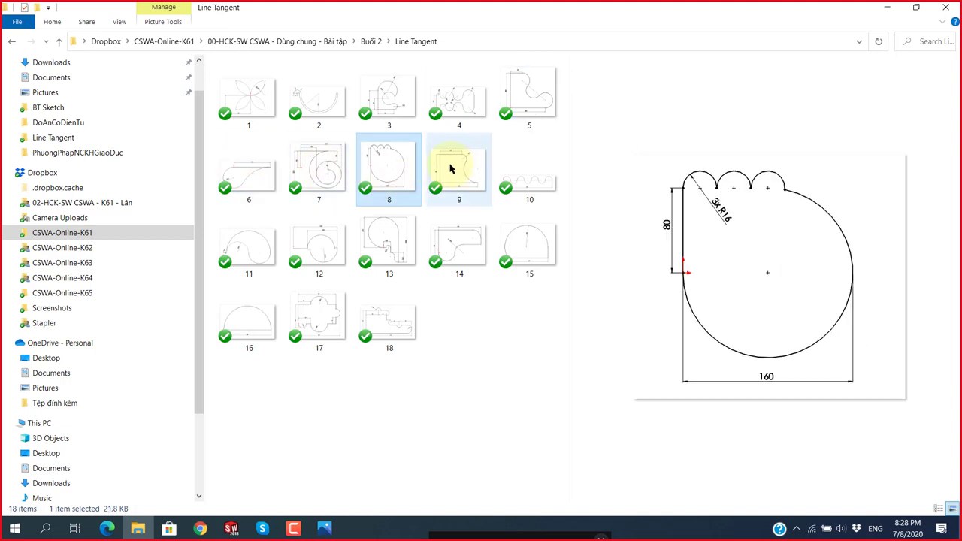
pyautogui.click(452, 167)
pyautogui.click(519, 169)
pyautogui.click(526, 245)
pyautogui.click(461, 245)
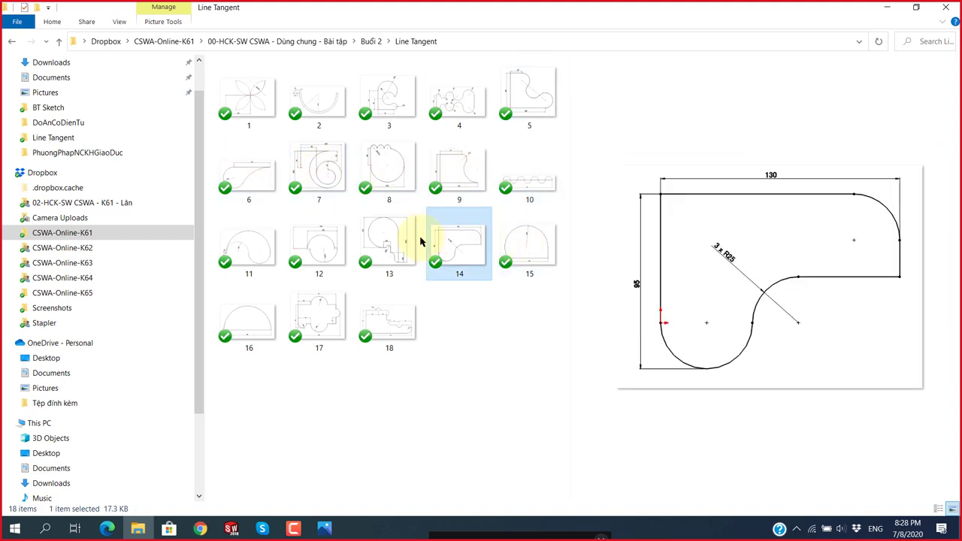
pyautogui.click(378, 242)
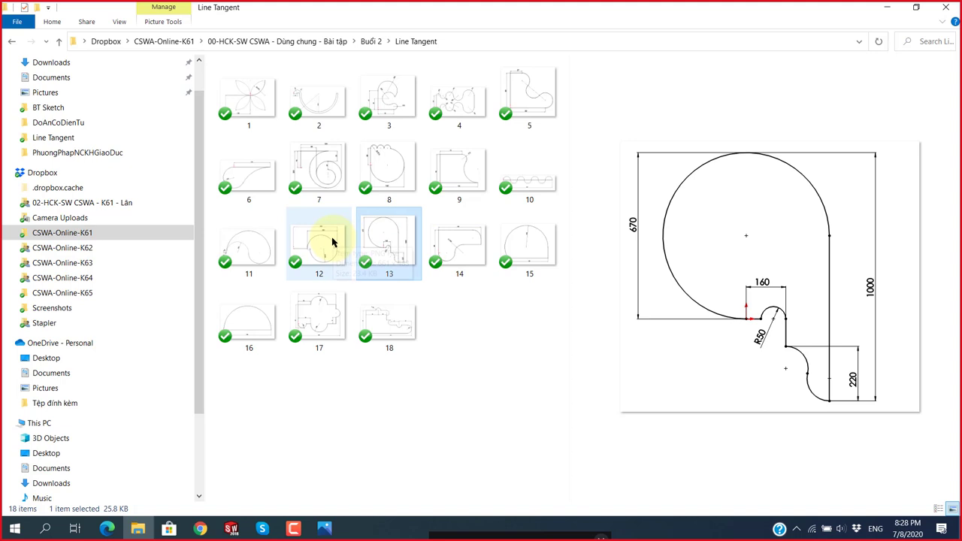
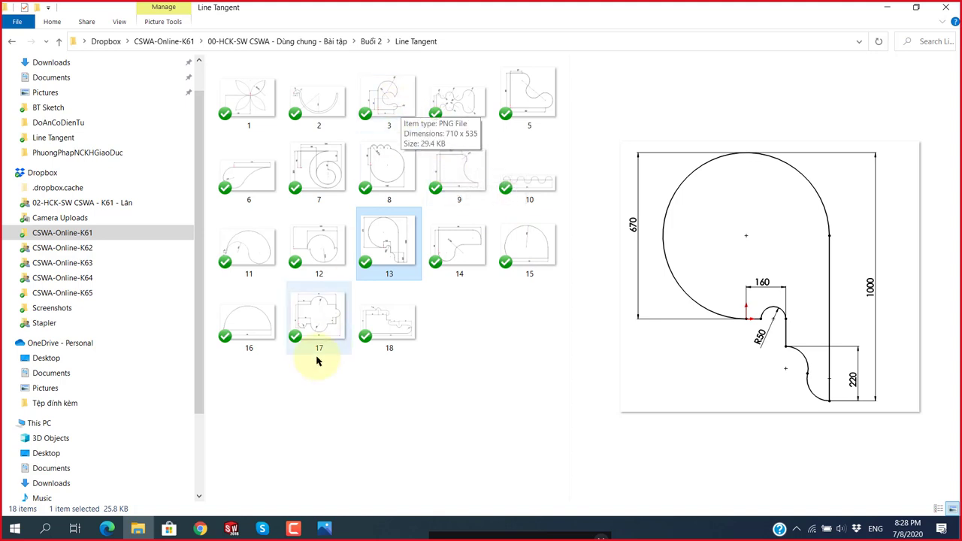
# Switch from File Explorer to the SOLIDWORKS sketch of crossing lines.
pyautogui.click(232, 530)
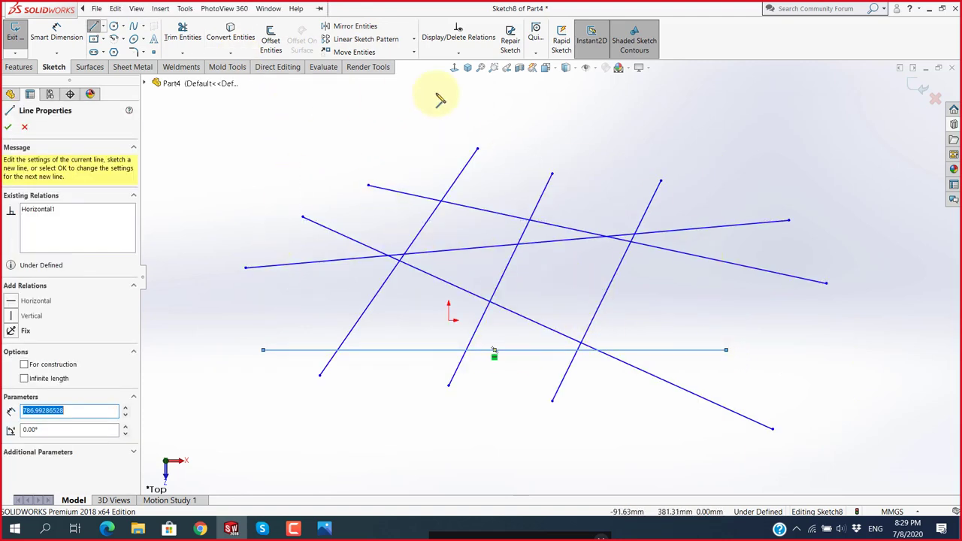
# Close the Line tool and start Trim Entities with the Power trim option.
pyautogui.click(25, 129)
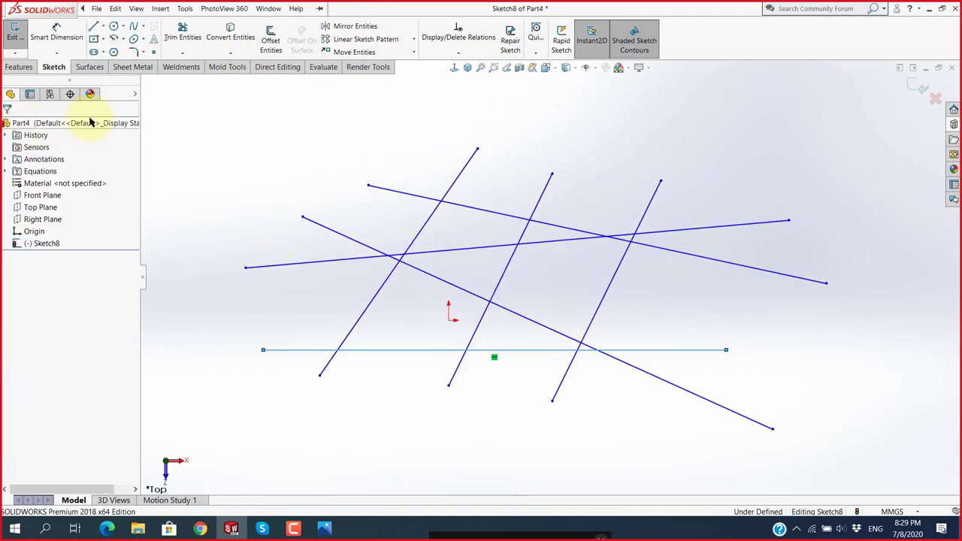
pyautogui.click(185, 42)
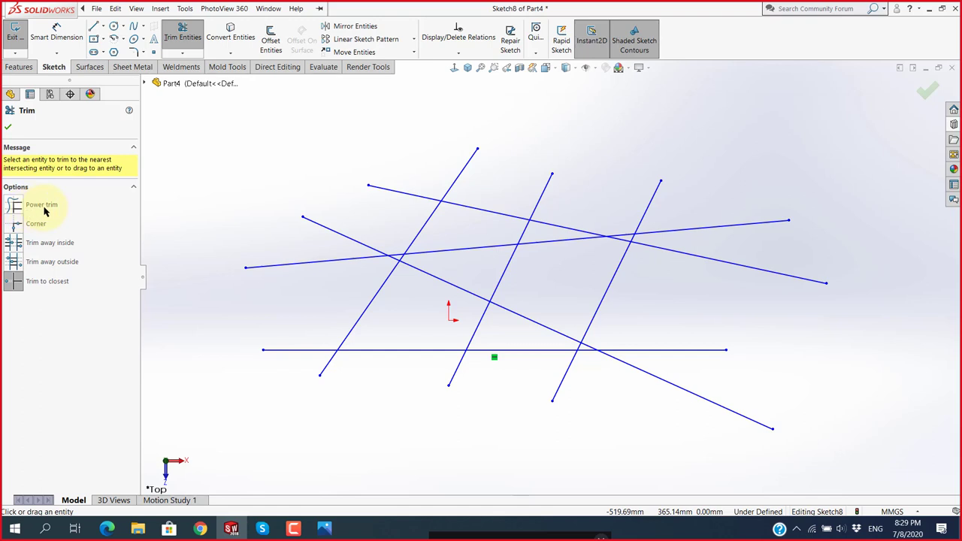
pyautogui.click(15, 206)
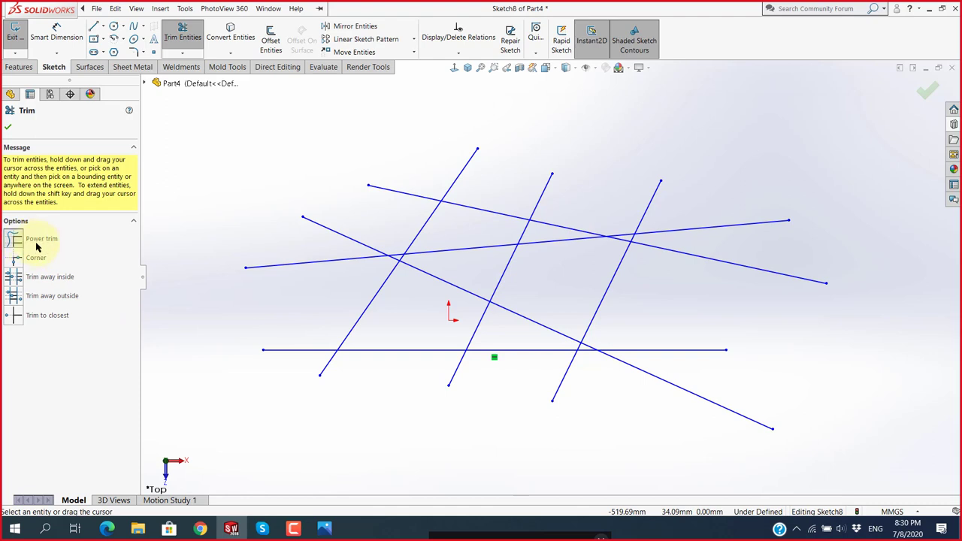
# Power-trim the crossing lines with three sweeps, then undo to restore them whole.
pyautogui.click(51, 245)
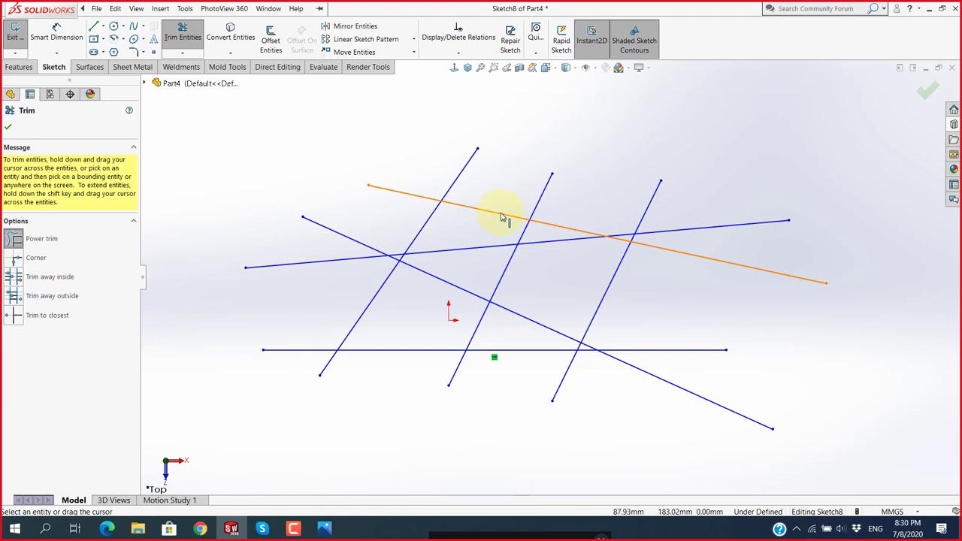
pyautogui.scroll(-2, 715, 321)
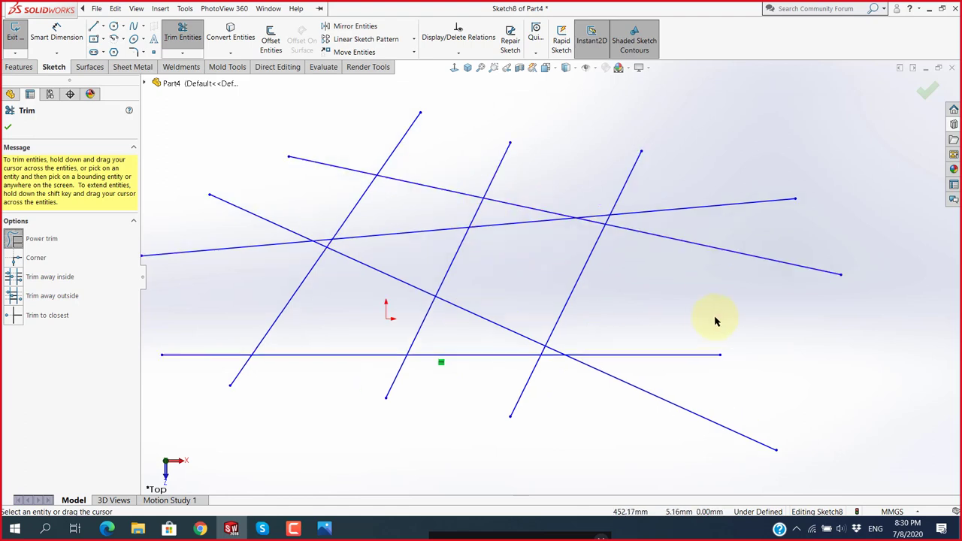
pyautogui.scroll(-2, 715, 322)
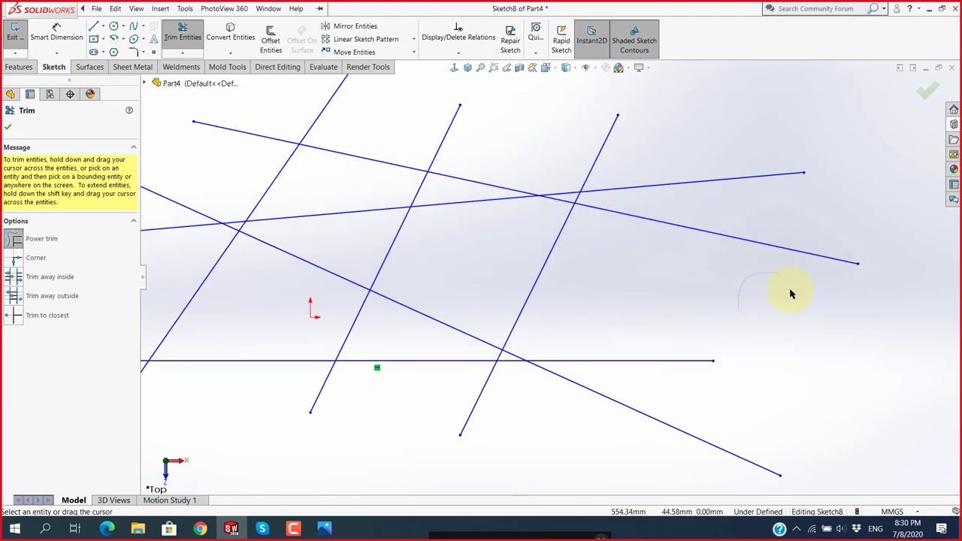
pyautogui.moveTo(791, 294); pyautogui.dragTo(657, 287)
pyautogui.moveTo(722, 267); pyautogui.dragTo(768, 312)
pyautogui.moveTo(595, 280)
pyautogui.mouseDown()
pyautogui.moveTo(696, 260)
pyautogui.moveTo(798, 339)
pyautogui.moveTo(850, 299)
pyautogui.moveTo(827, 376)
pyautogui.moveTo(844, 296)
pyautogui.moveTo(777, 399)
pyautogui.moveTo(857, 405)
pyautogui.moveTo(789, 360)
pyautogui.moveTo(765, 262)
pyautogui.moveTo(626, 322)
pyautogui.moveTo(647, 382)
pyautogui.moveTo(584, 444)
pyautogui.moveTo(414, 386)
pyautogui.moveTo(436, 331)
pyautogui.moveTo(449, 227)
pyautogui.moveTo(365, 221)
pyautogui.moveTo(395, 135)
pyautogui.moveTo(535, 214)
pyautogui.moveTo(666, 183)
pyautogui.moveTo(579, 168)
pyautogui.moveTo(780, 213)
pyautogui.mouseUp()
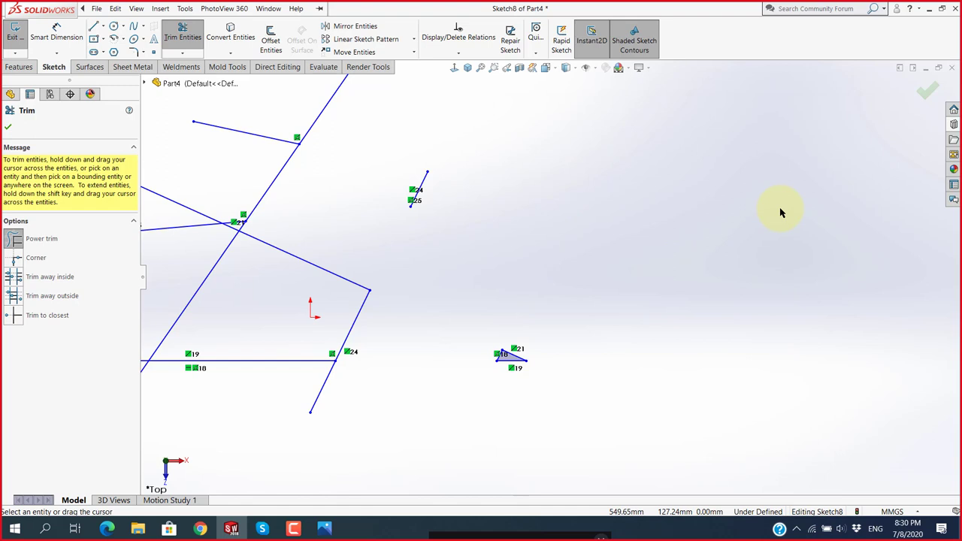
pyautogui.hotkey('ctrl', 'z')
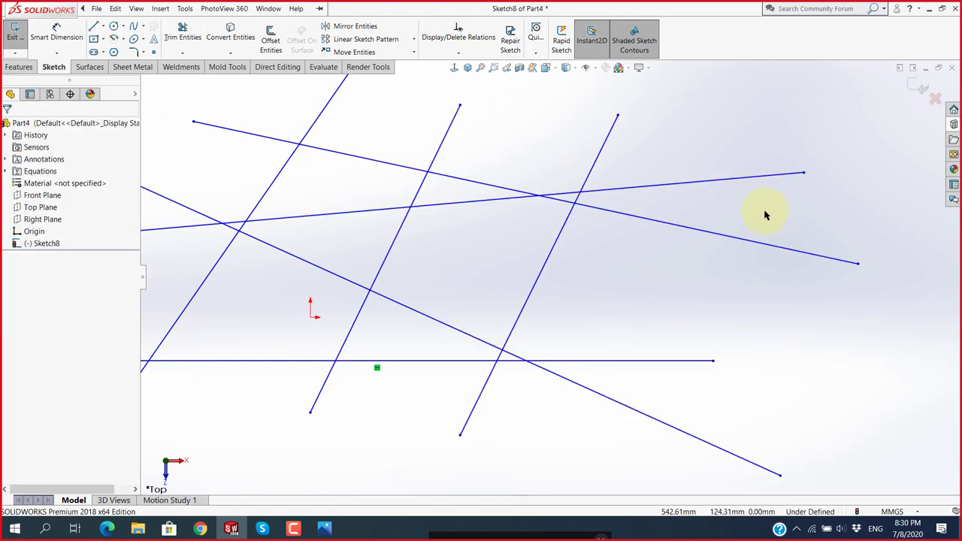
pyautogui.scroll(-2, 654, 253)
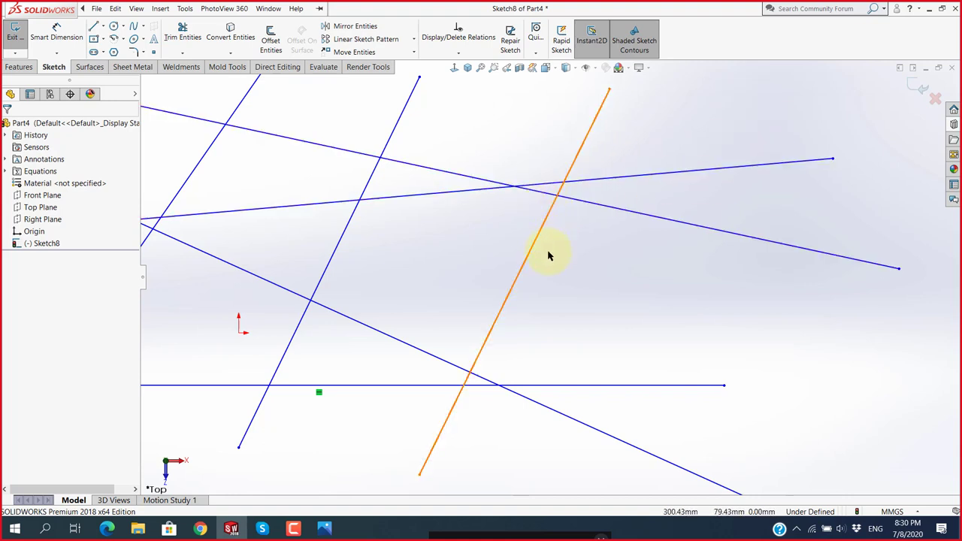
pyautogui.scroll(2, 560, 252)
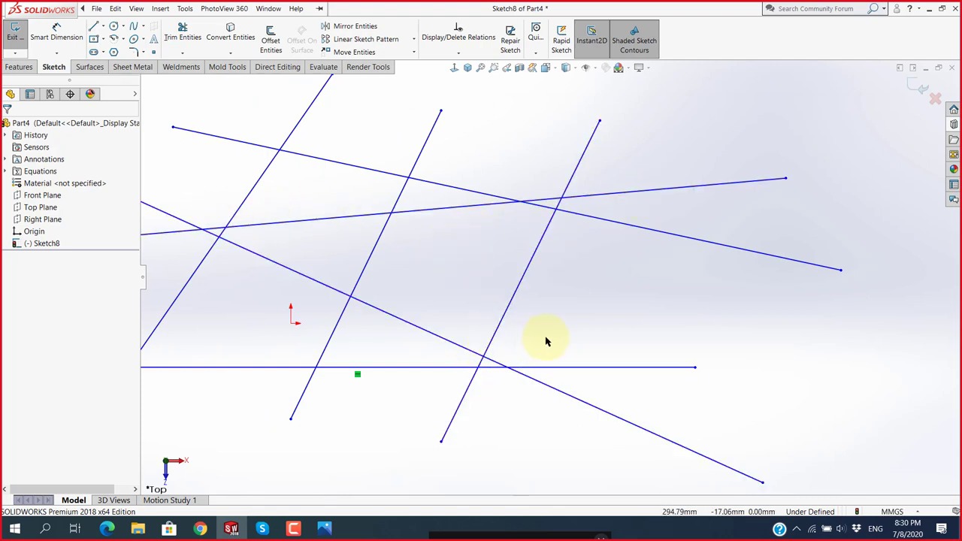
pyautogui.scroll(2, 546, 342)
pyautogui.click(174, 35)
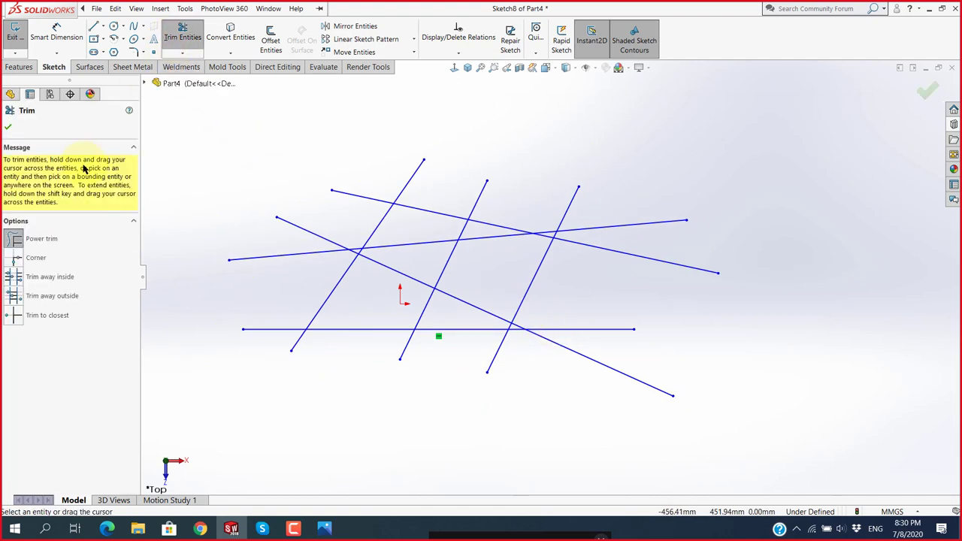
pyautogui.scroll(-3, 301, 273)
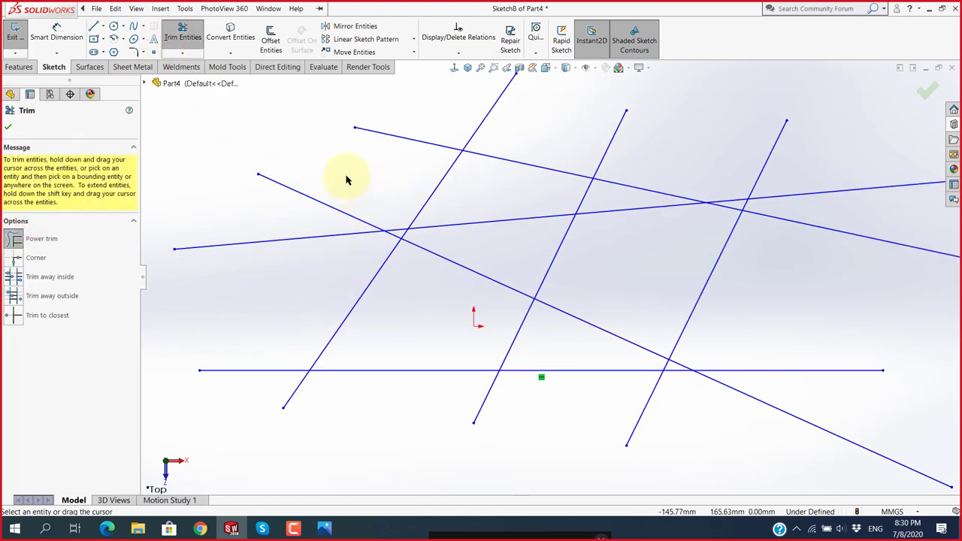
pyautogui.moveTo(346, 173); pyautogui.dragTo(758, 315)
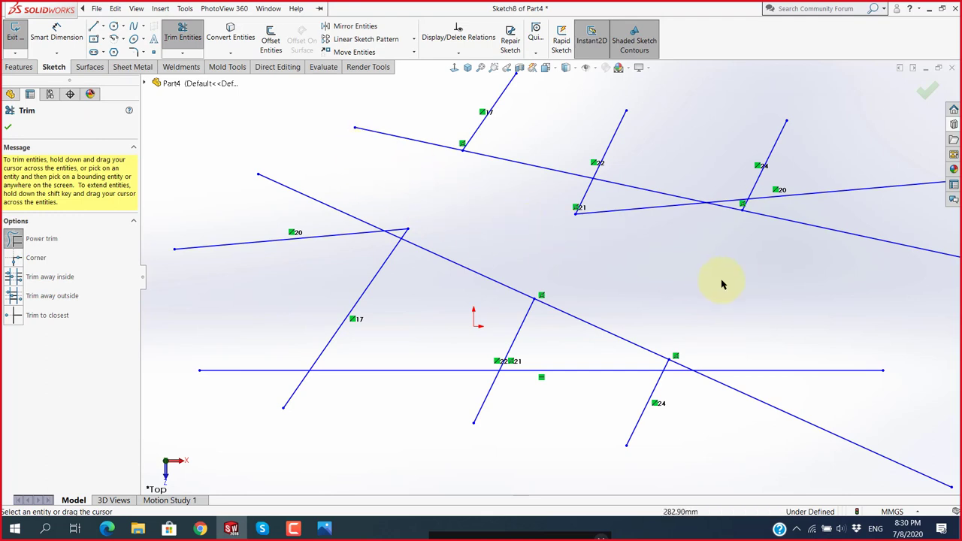
pyautogui.press('f')
pyautogui.click(8, 126)
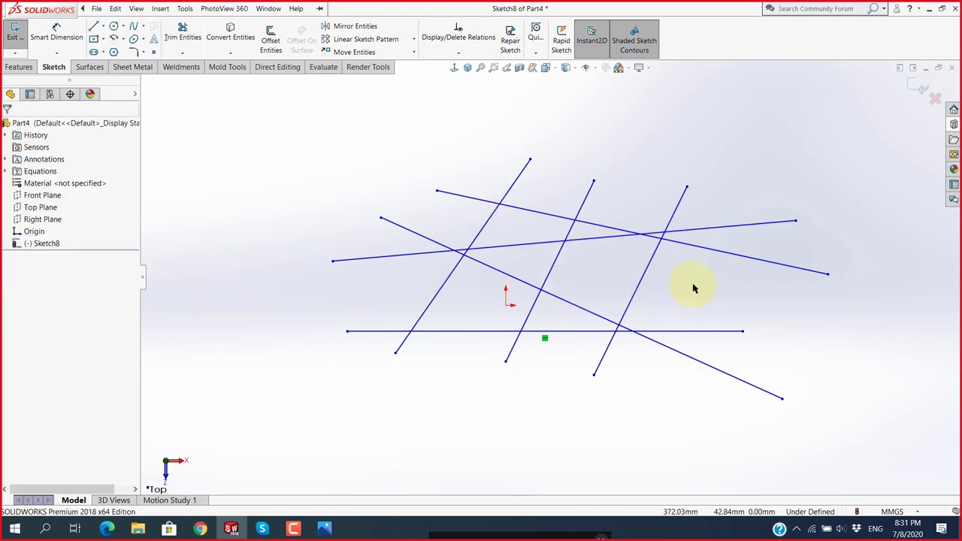
pyautogui.scroll(-2, 739, 323)
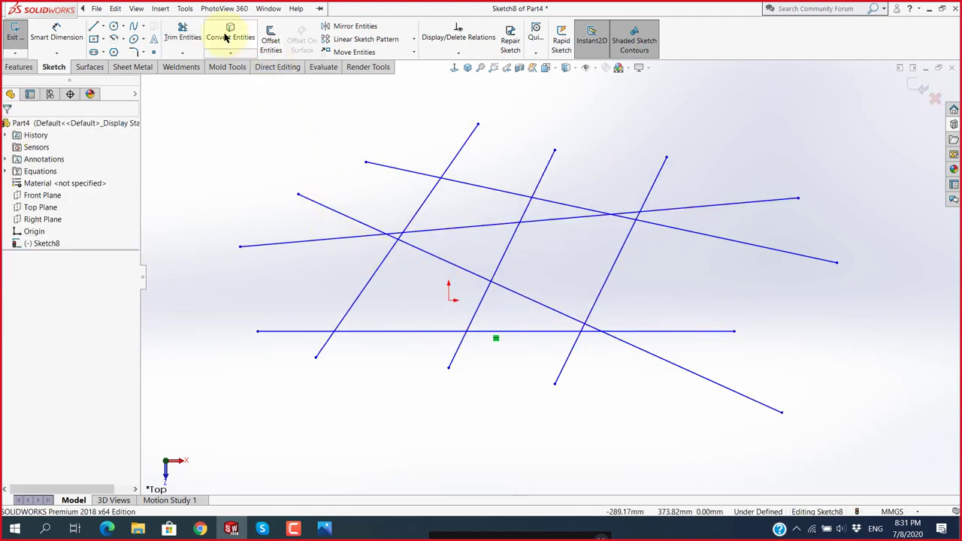
# Reopen Trim Entities set to Corner, briefly magnifying the option list.
pyautogui.click(181, 33)
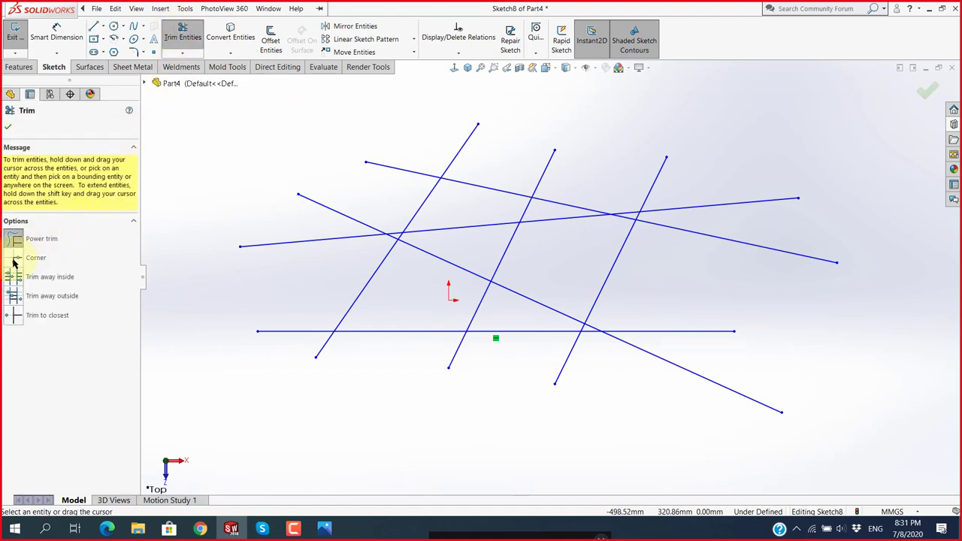
pyautogui.click(13, 258)
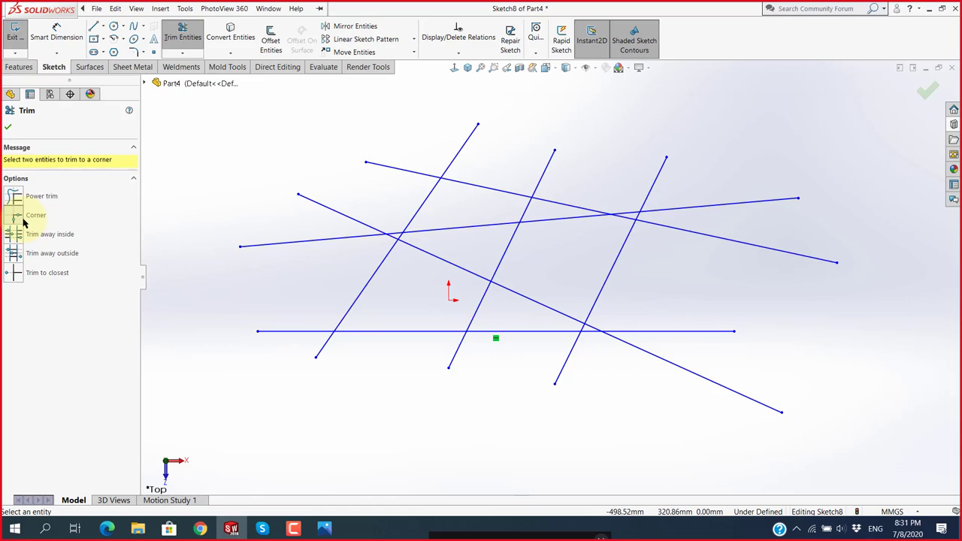
pyautogui.press('super+plus')
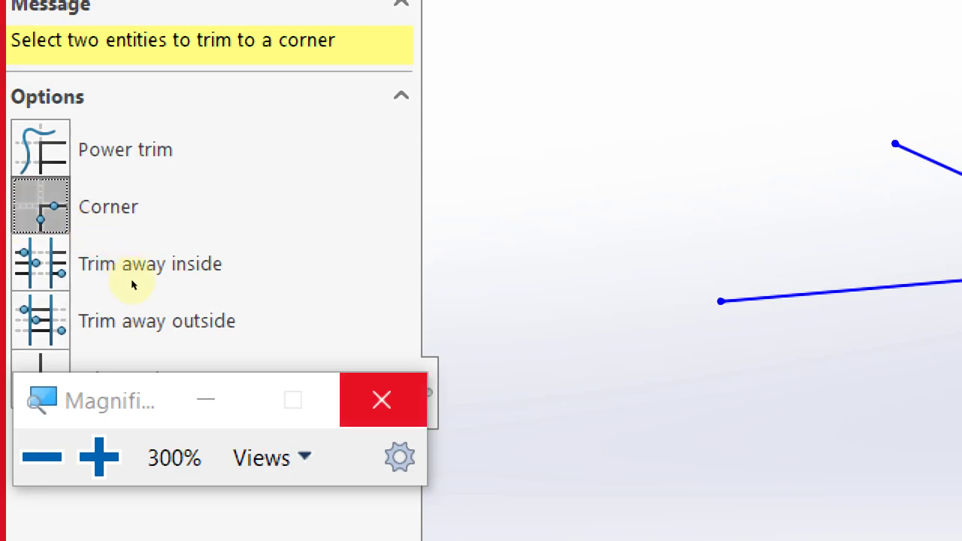
pyautogui.click(381, 400)
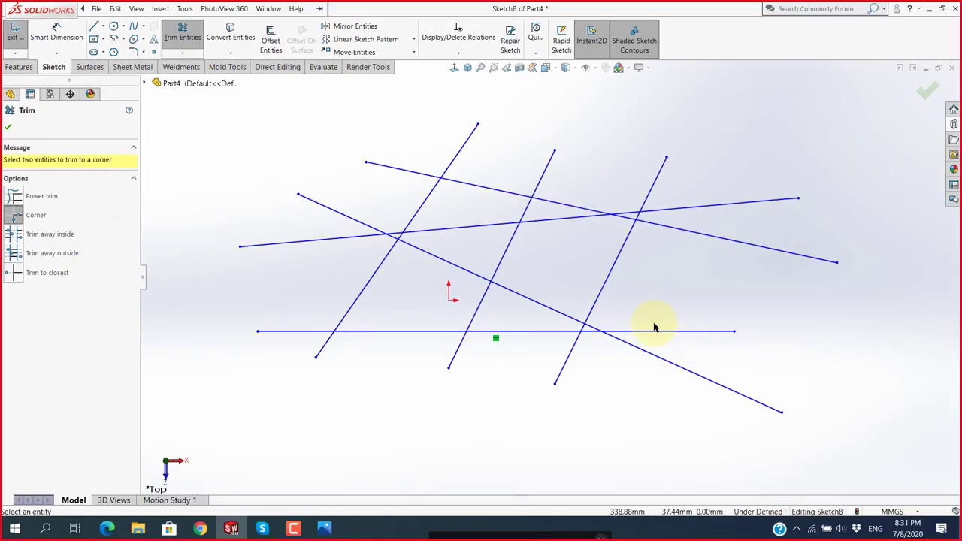
pyautogui.scroll(-2, 605, 222)
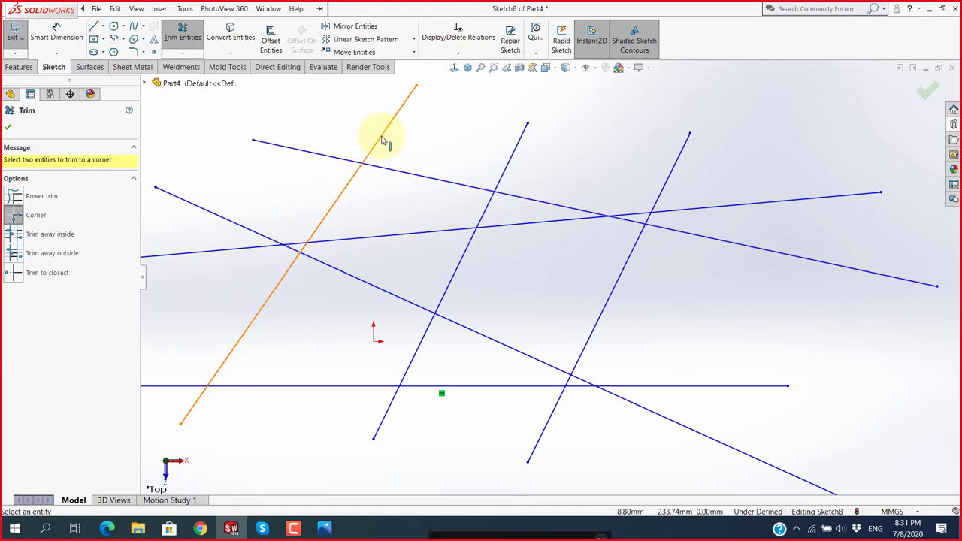
# Corner-trim the left diagonal with the upper line, and the sloping line with the near-horizontal line.
pyautogui.click(351, 186)
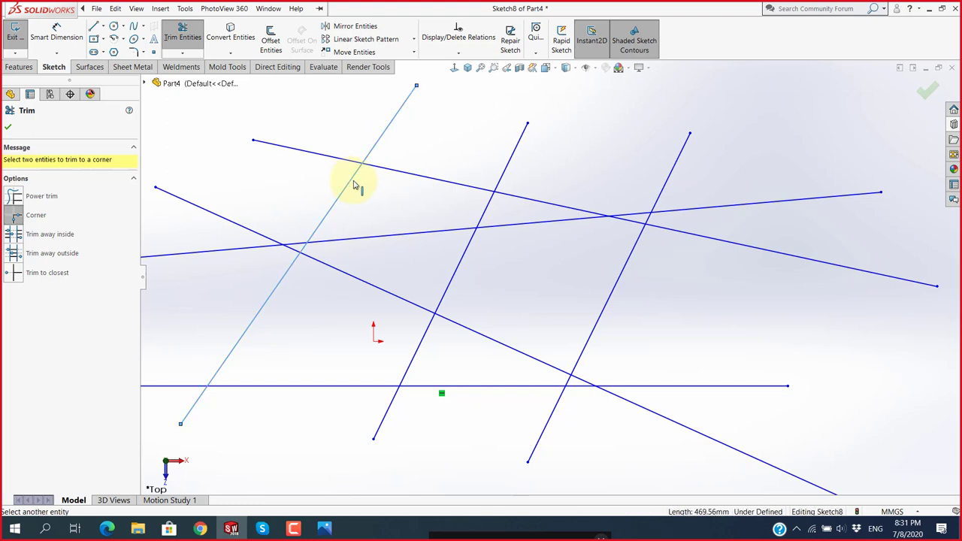
pyautogui.click(391, 173)
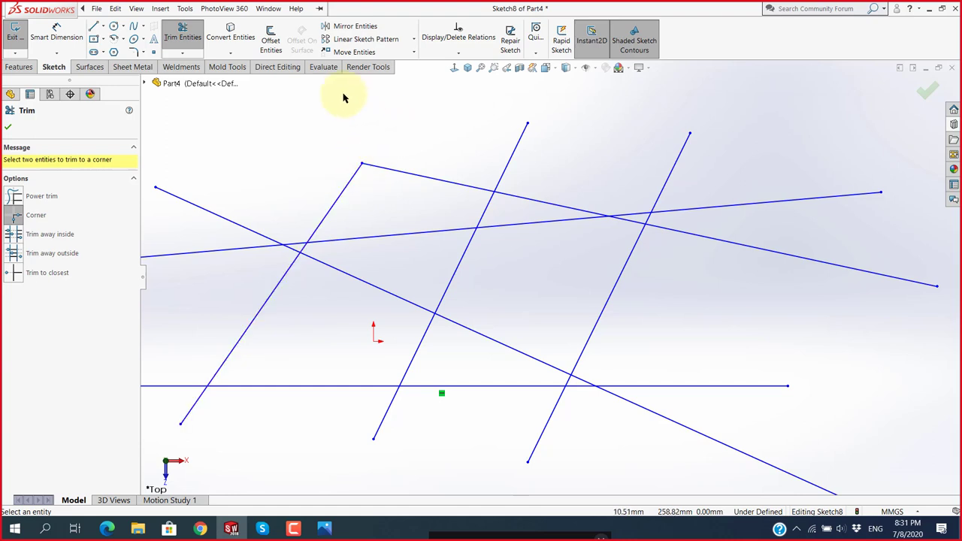
pyautogui.scroll(-2, 552, 301)
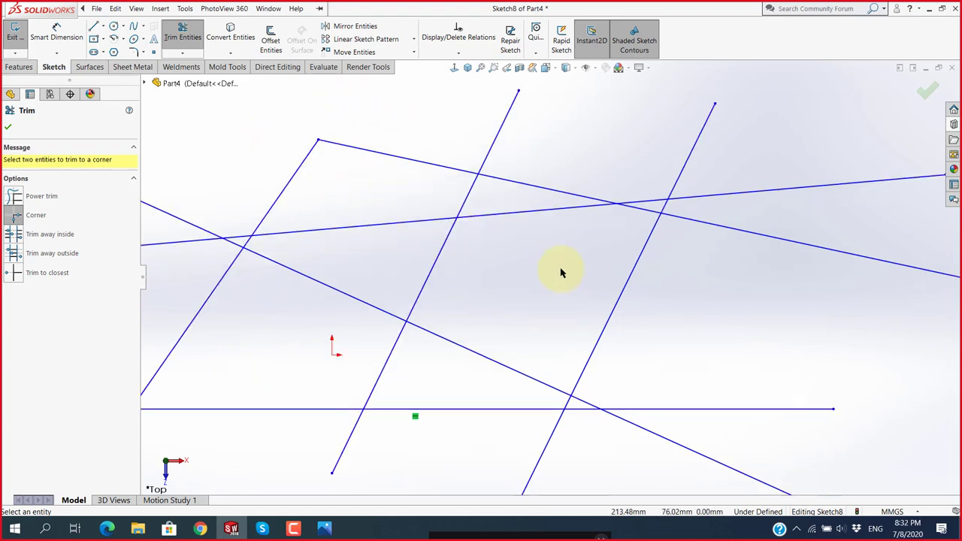
pyautogui.scroll(-2, 571, 256)
pyautogui.click(548, 173)
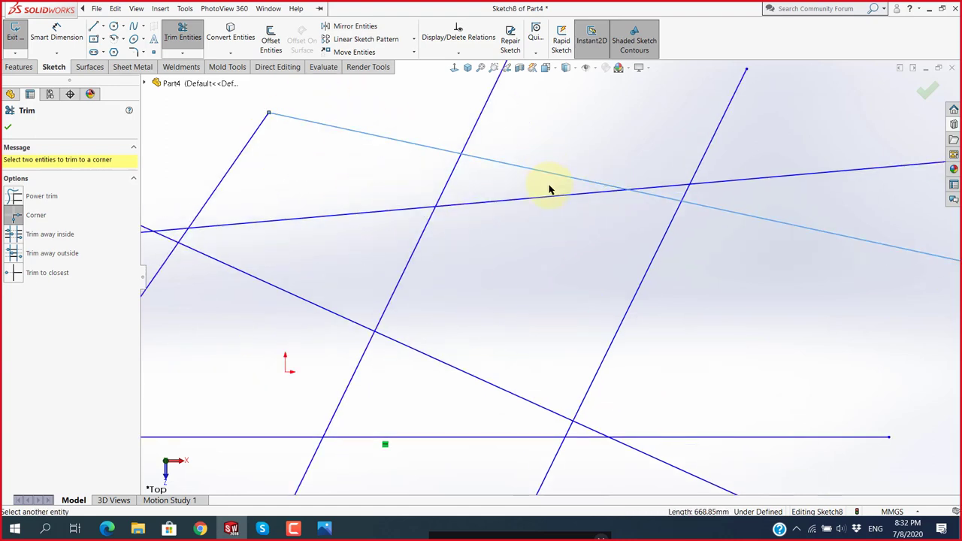
pyautogui.click(549, 197)
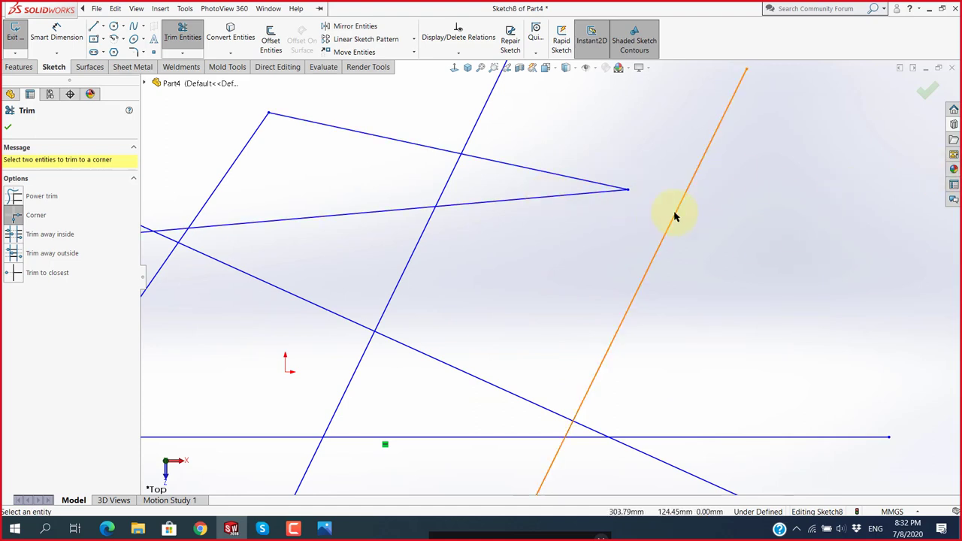
# Corner-trim the near-horizontal line, and the long diagonal with the bottom horizontal line.
pyautogui.scroll(3, 606, 252)
pyautogui.scroll(-2, 531, 264)
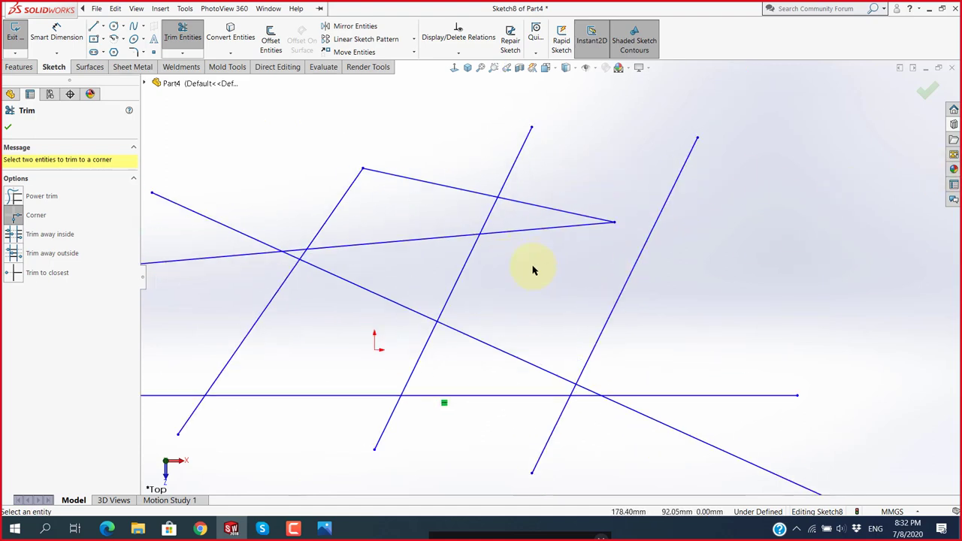
pyautogui.click(549, 229)
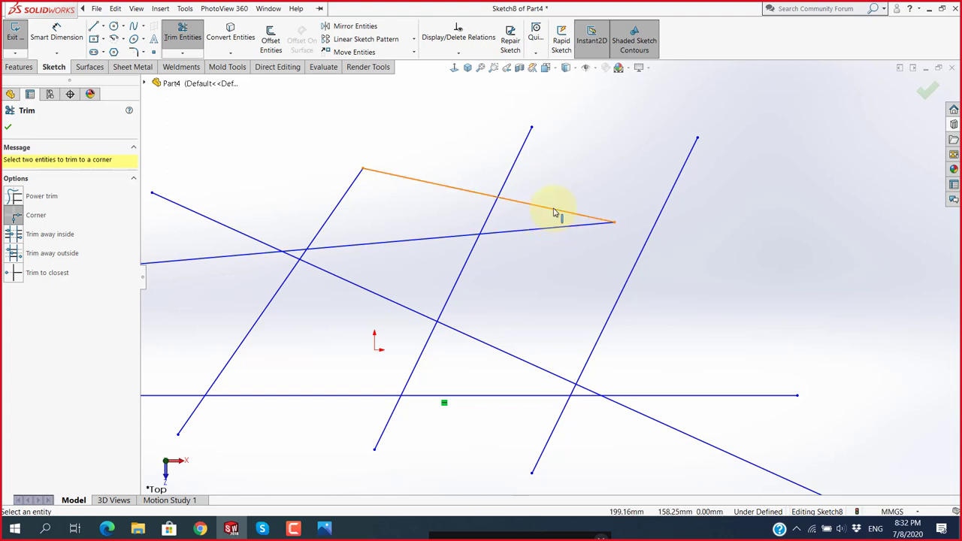
pyautogui.click(554, 209)
pyautogui.scroll(3, 563, 301)
pyautogui.scroll(-3, 636, 356)
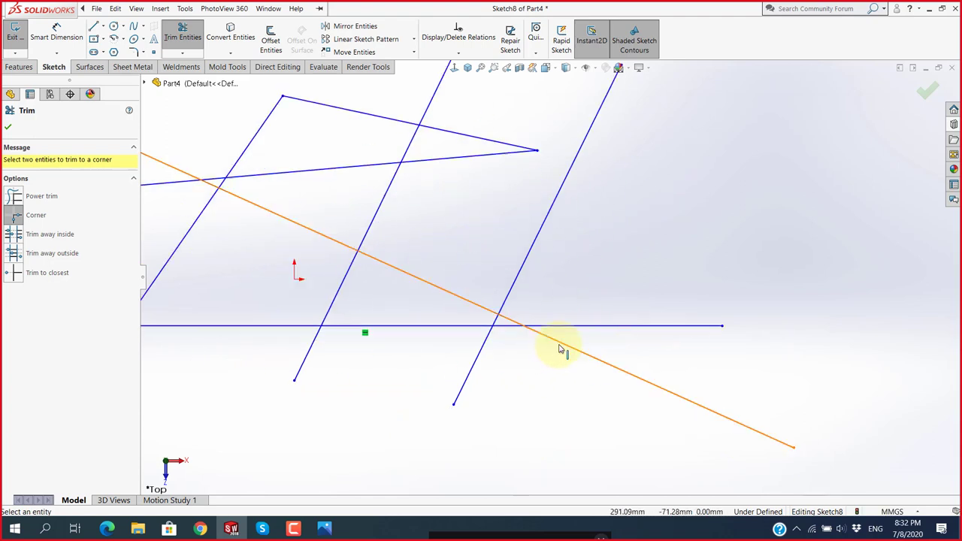
pyautogui.click(562, 343)
pyautogui.click(569, 327)
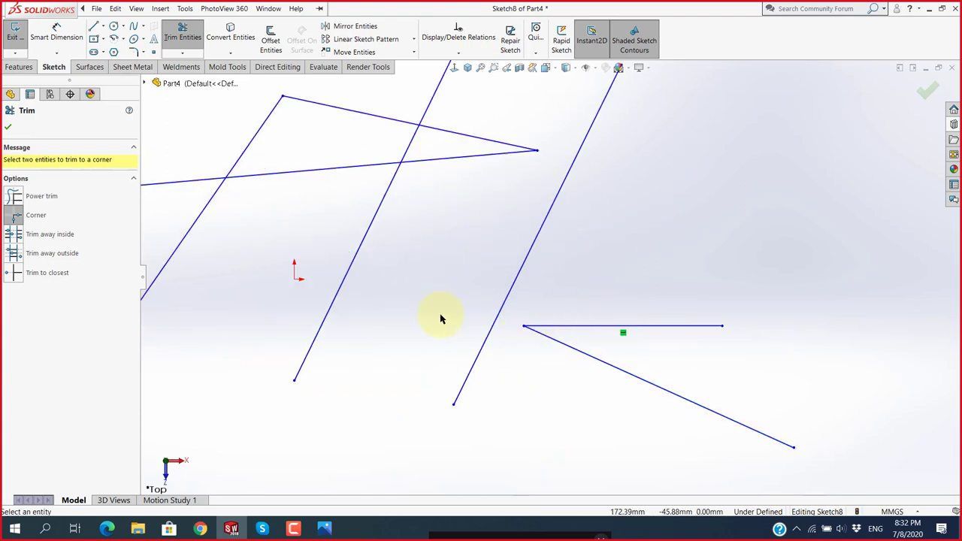
pyautogui.scroll(3, 496, 264)
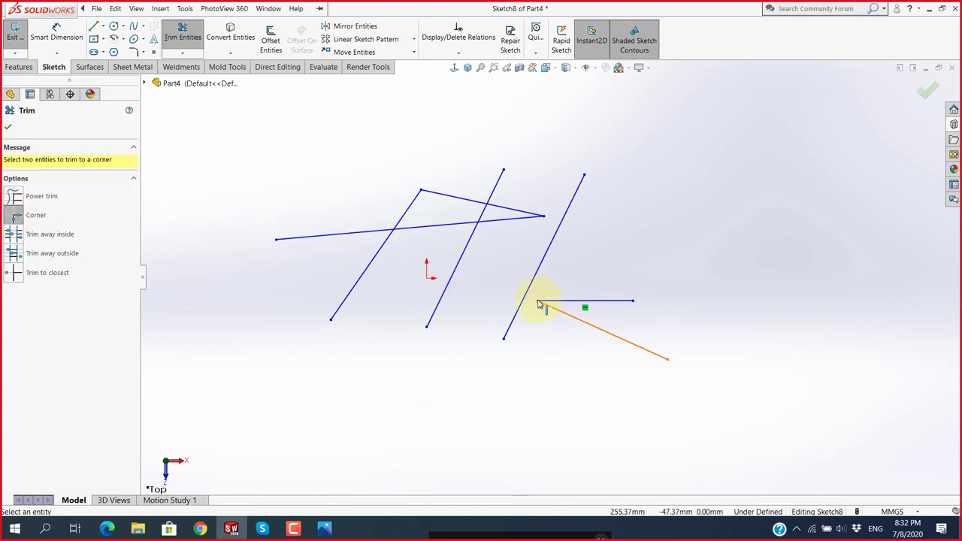
# Close Trim, undo the corner trims, and restart Trim Entities.
pyautogui.click(8, 126)
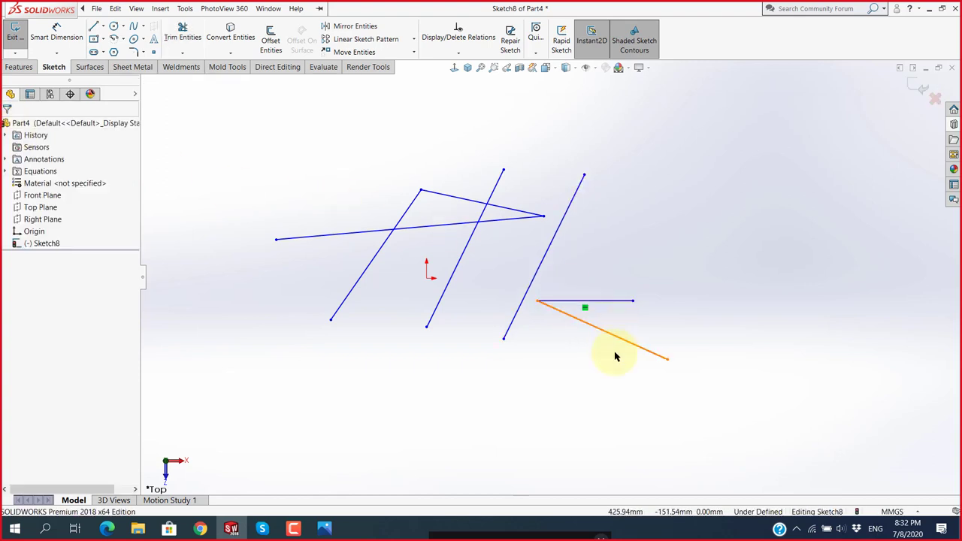
pyautogui.hotkey('ctrl', 'z')
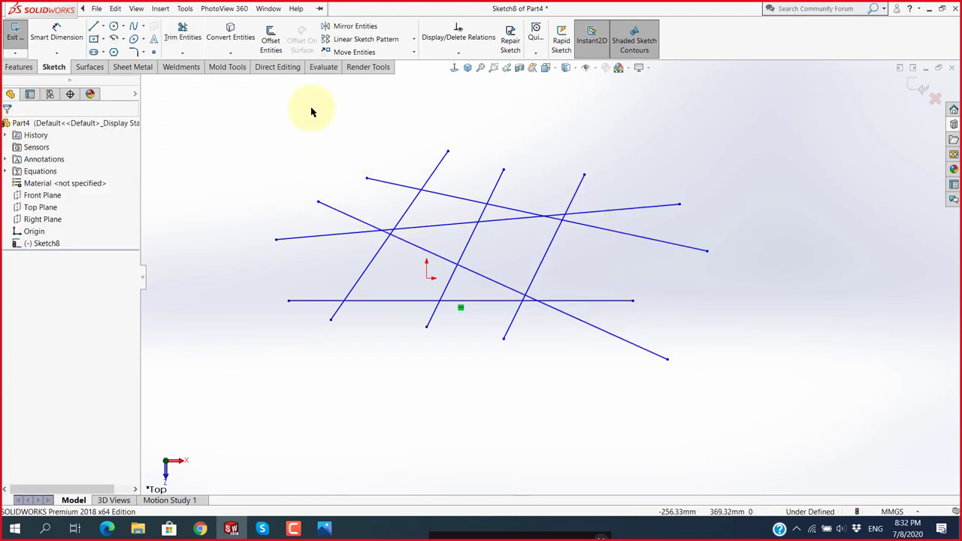
pyautogui.click(182, 42)
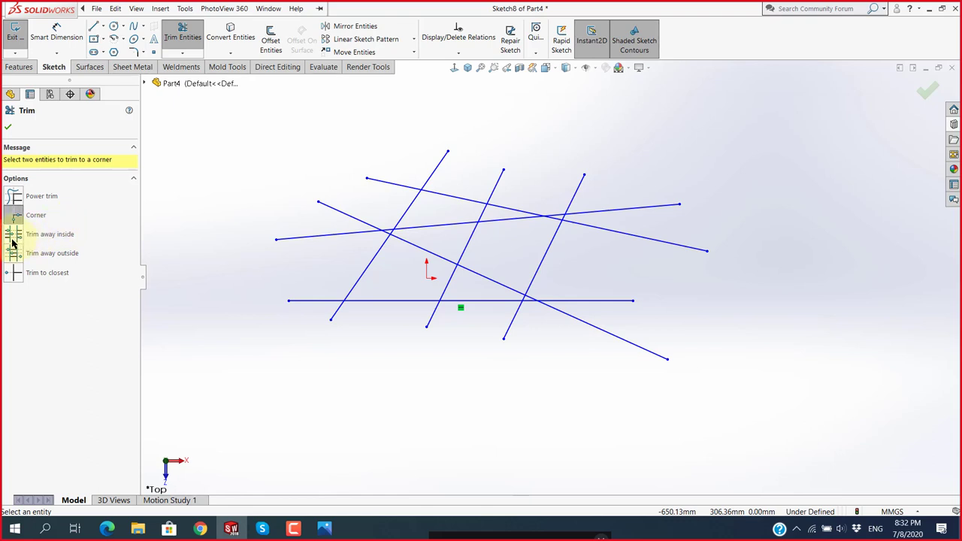
# Switch Trim to Trim away inside, briefly magnifying the options.
pyautogui.click(15, 236)
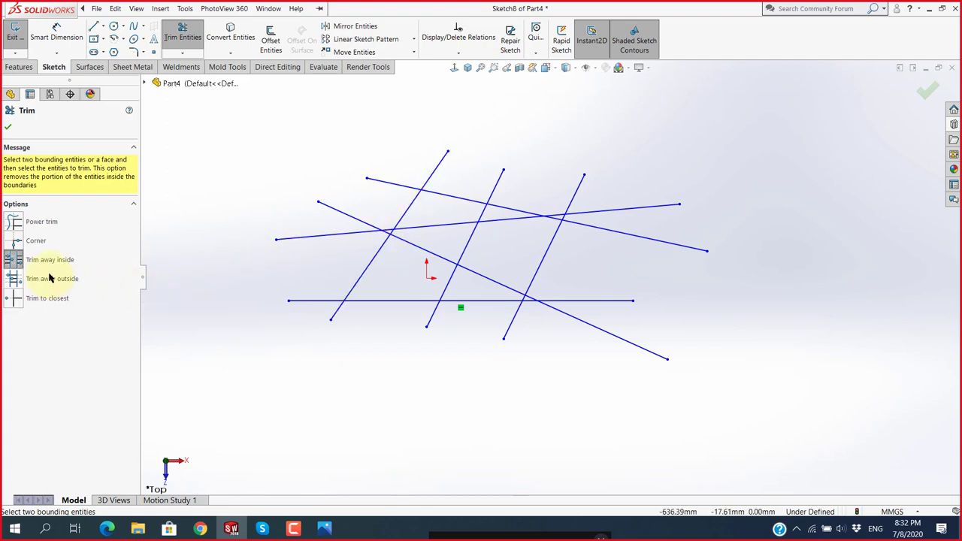
pyautogui.press('super+plus')
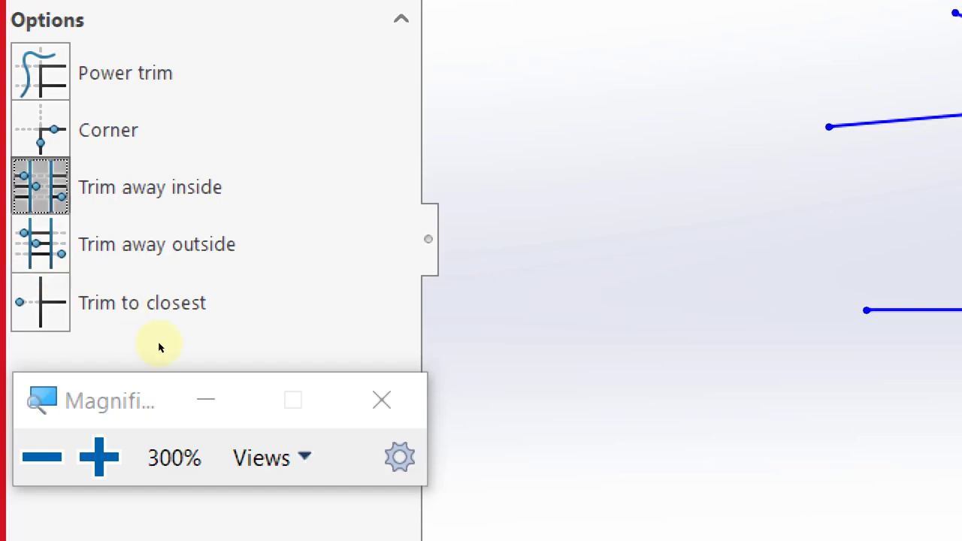
pyautogui.click(381, 400)
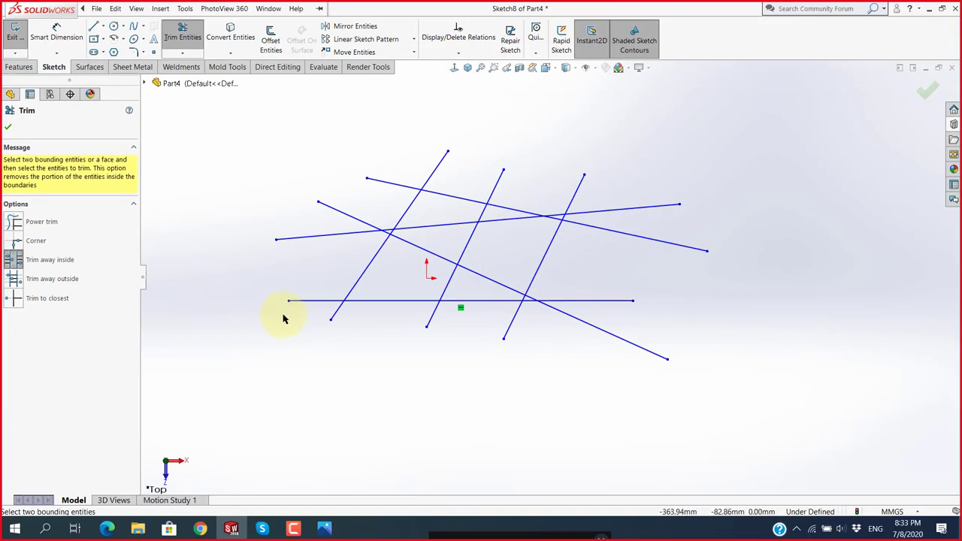
pyautogui.scroll(-2, 504, 300)
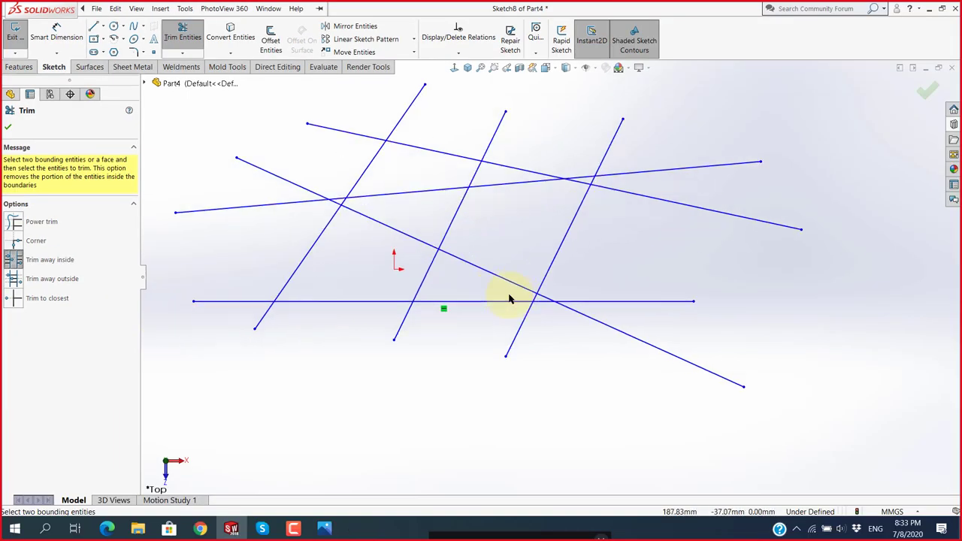
# Trim away the parts of four lines between the two diagonal boundaries, then cancel.
pyautogui.click(624, 338)
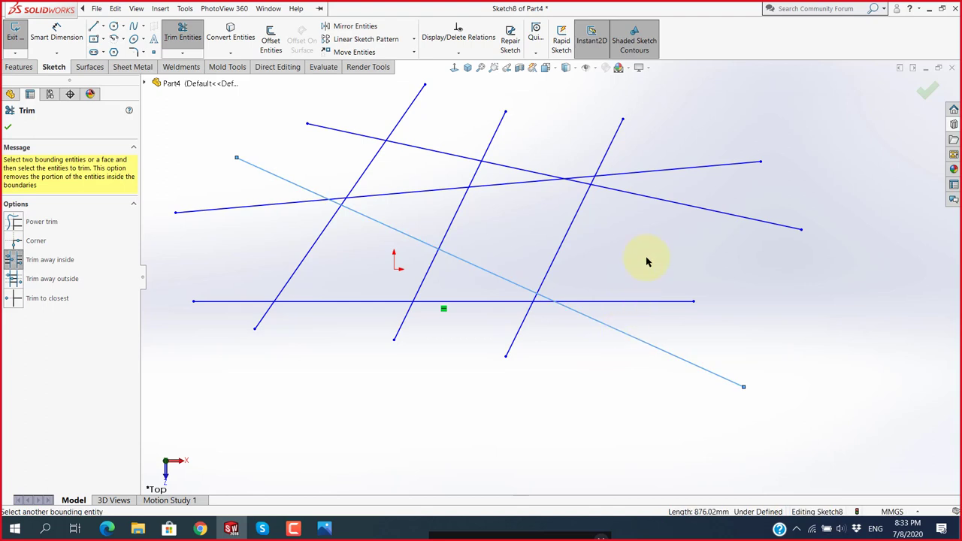
pyautogui.click(681, 204)
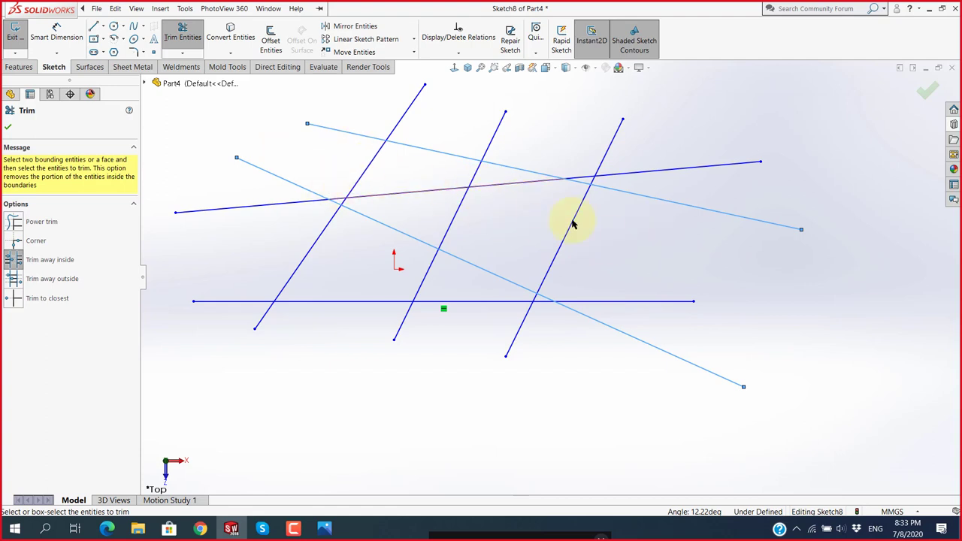
pyautogui.click(451, 222)
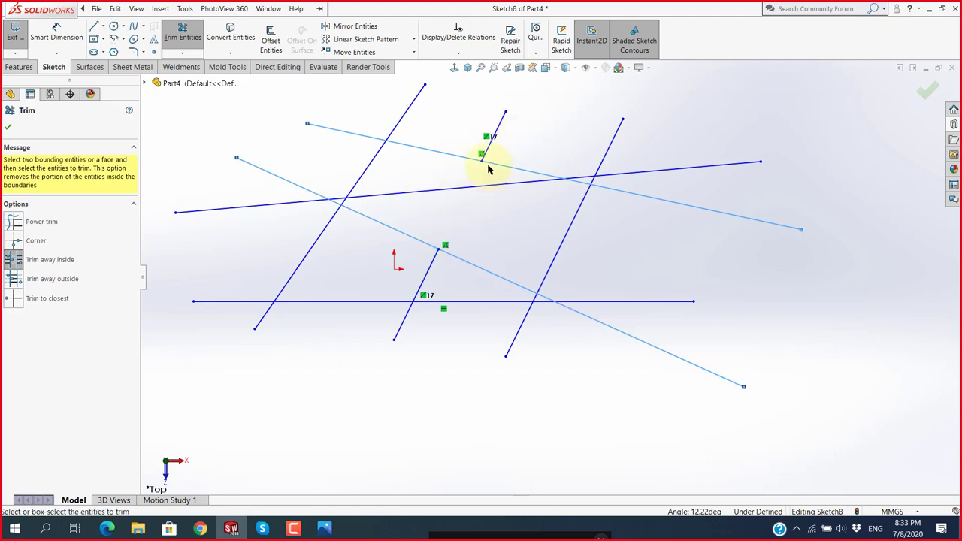
pyautogui.click(567, 239)
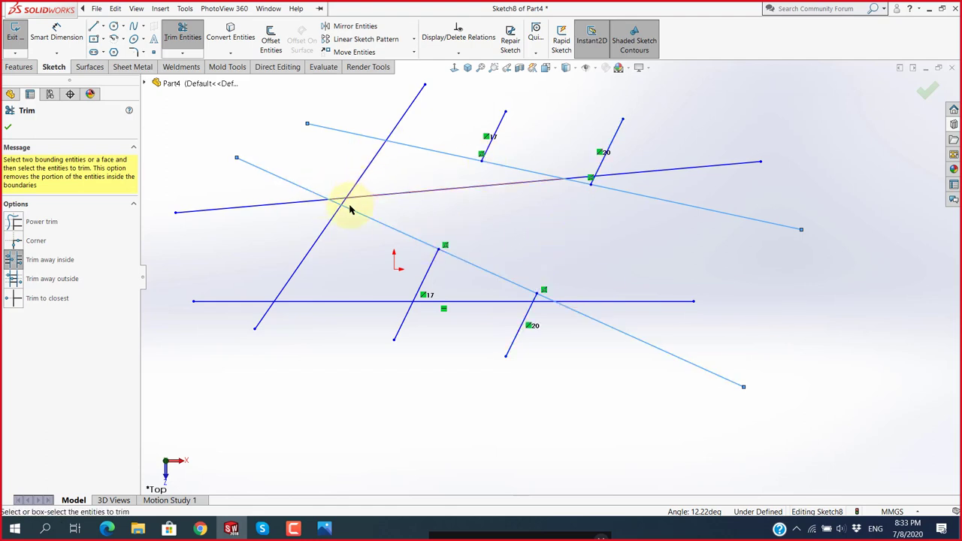
pyautogui.click(311, 254)
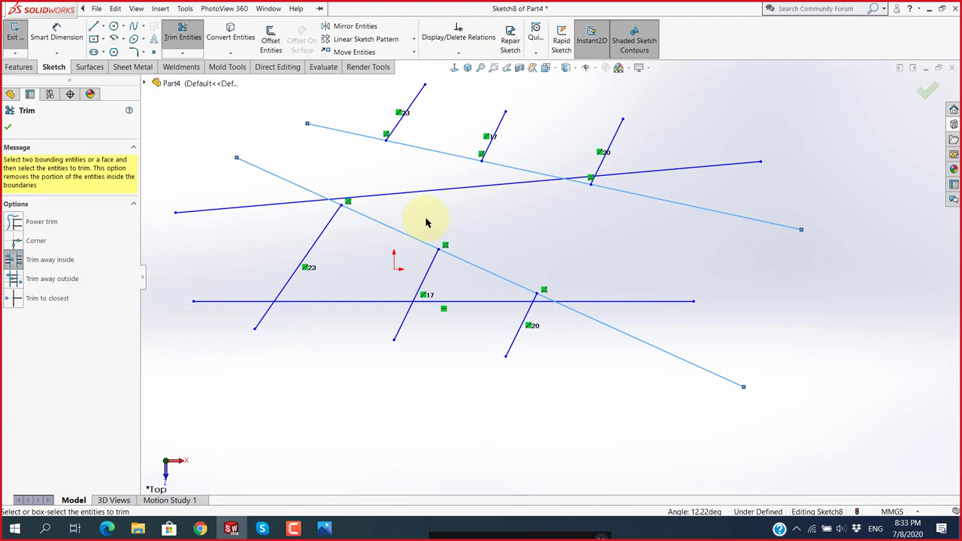
pyautogui.click(294, 203)
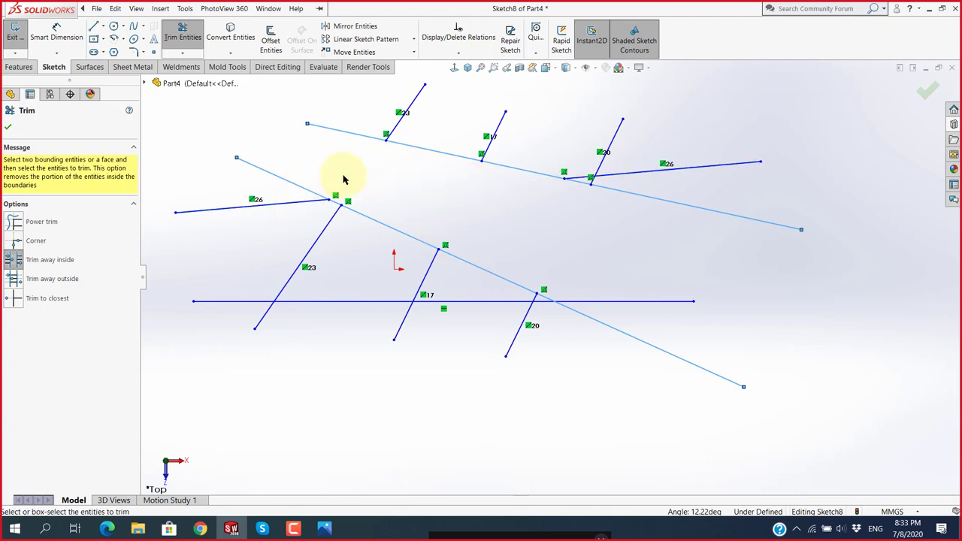
pyautogui.press('Escape')
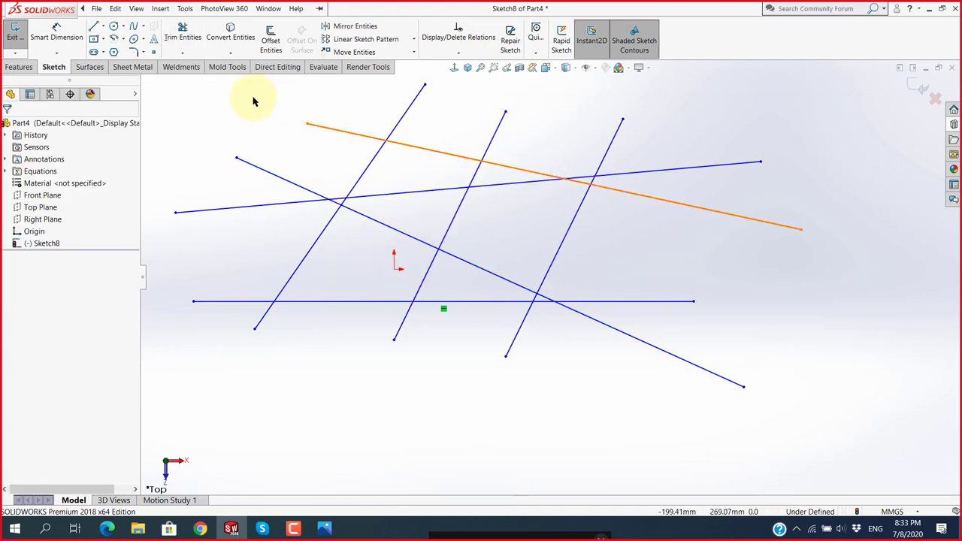
pyautogui.click(183, 34)
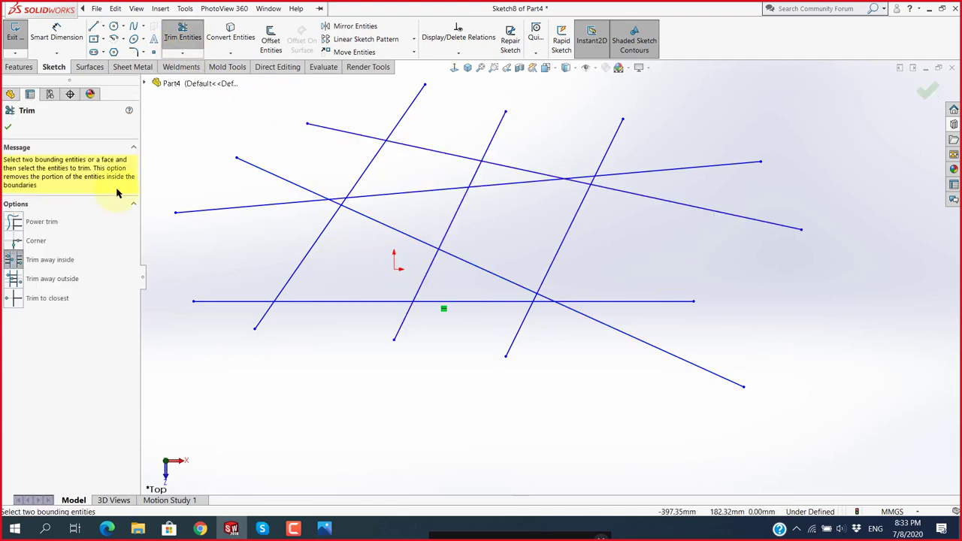
pyautogui.click(15, 282)
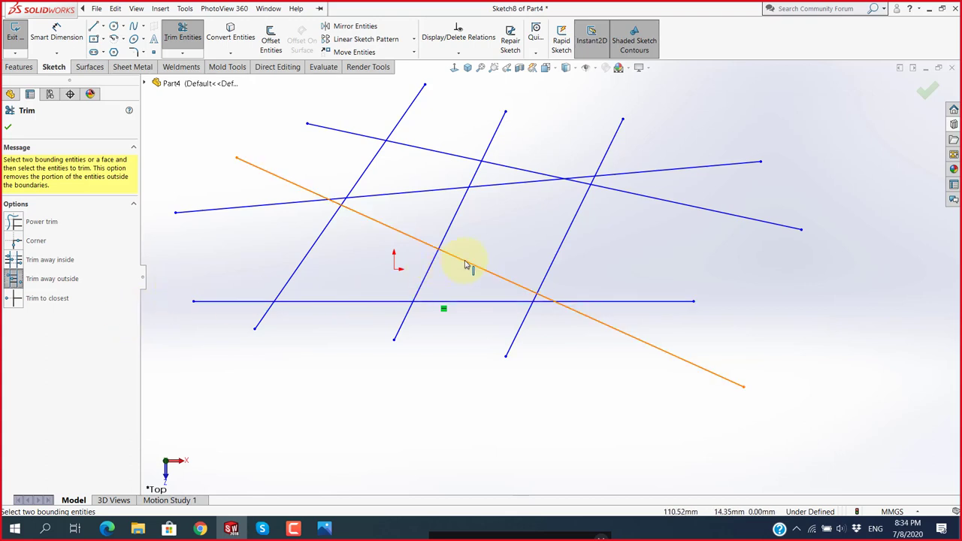
pyautogui.click(485, 186)
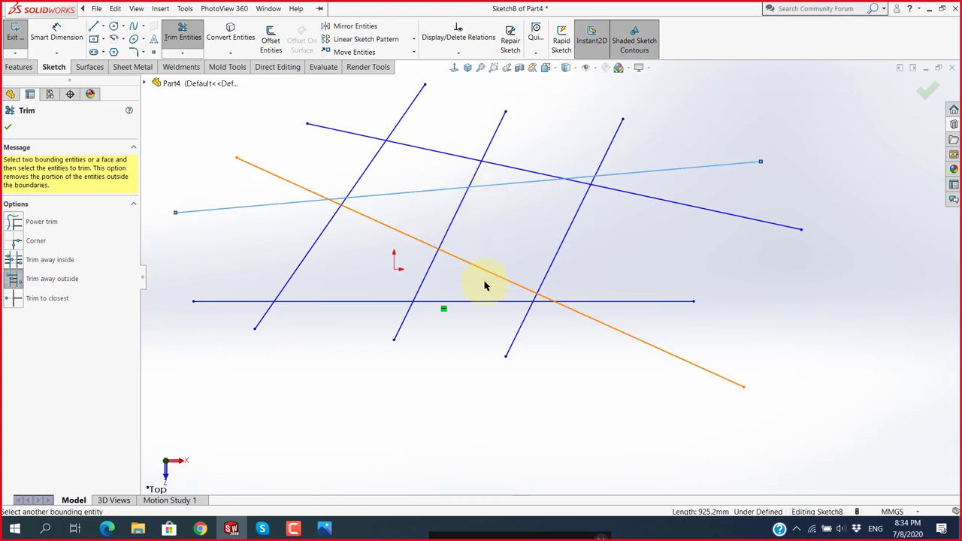
pyautogui.click(486, 303)
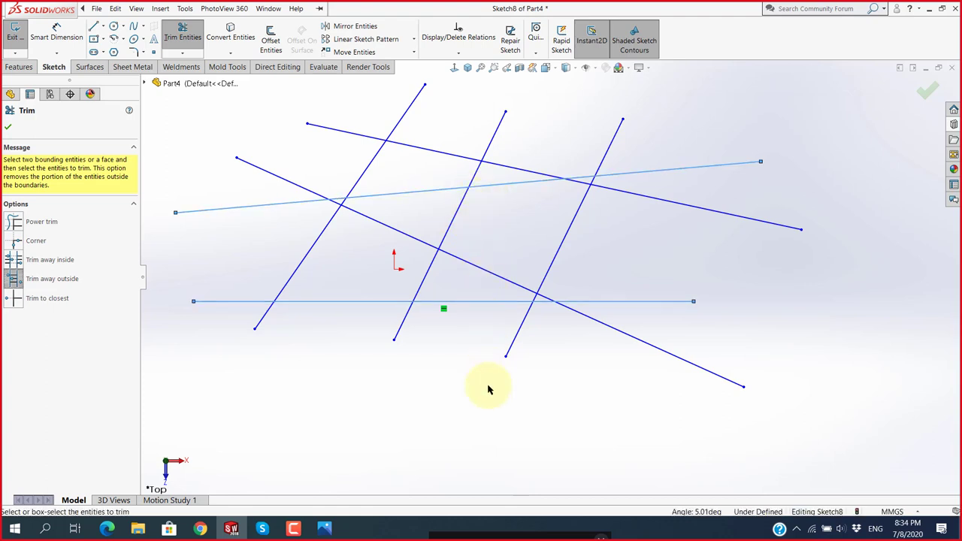
pyautogui.click(450, 225)
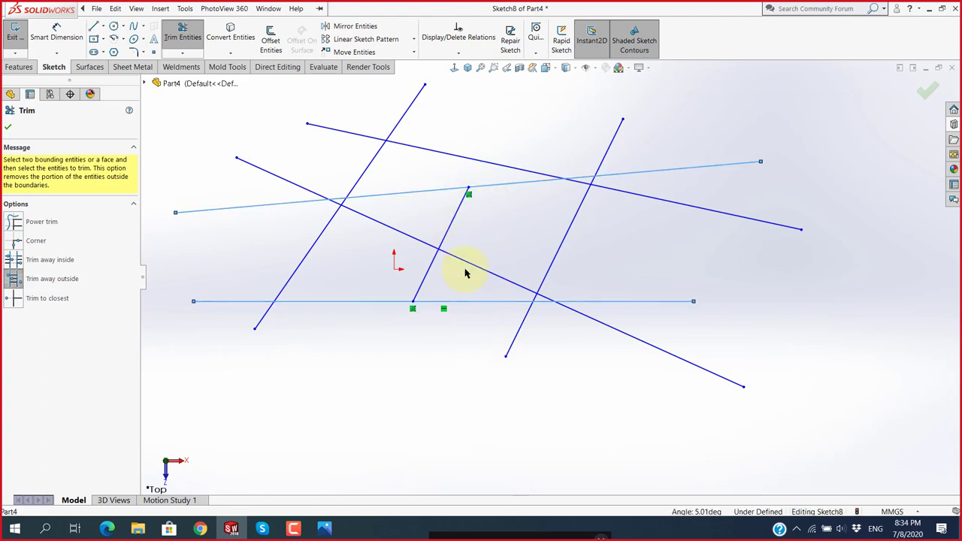
pyautogui.click(612, 147)
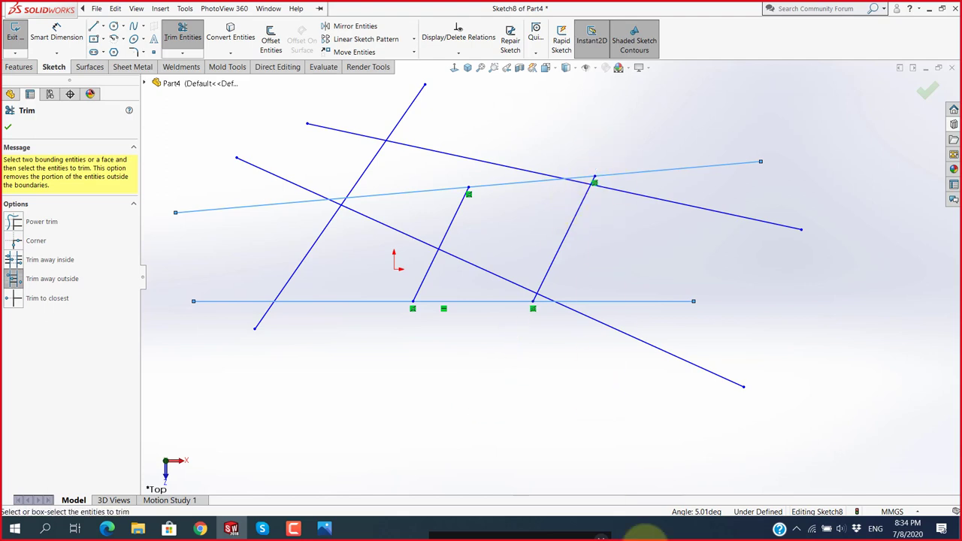
pyautogui.click(378, 158)
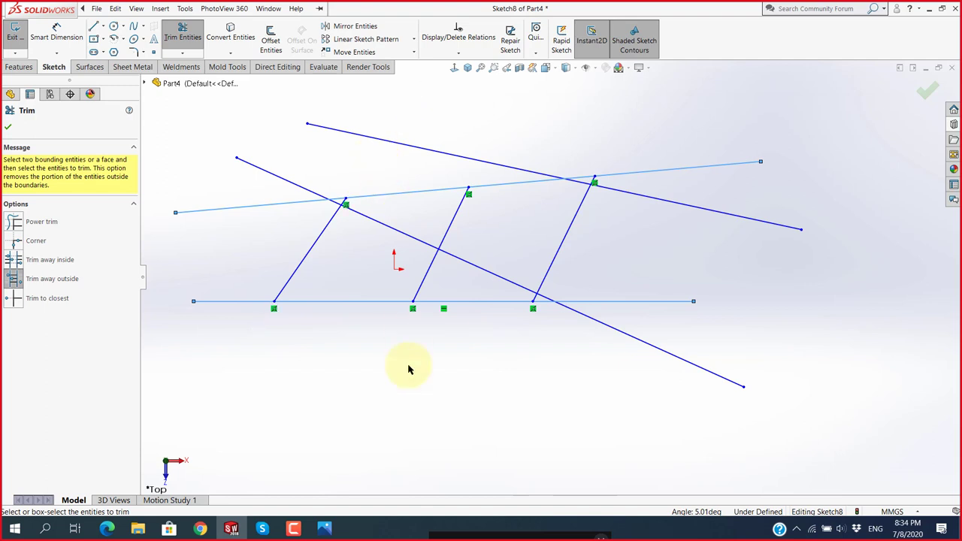
pyautogui.click(501, 279)
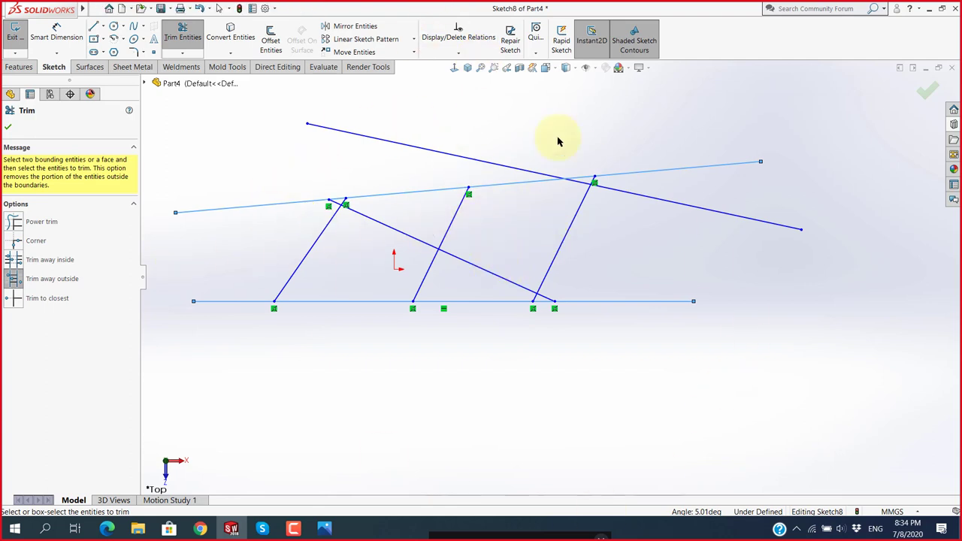
pyautogui.click(8, 127)
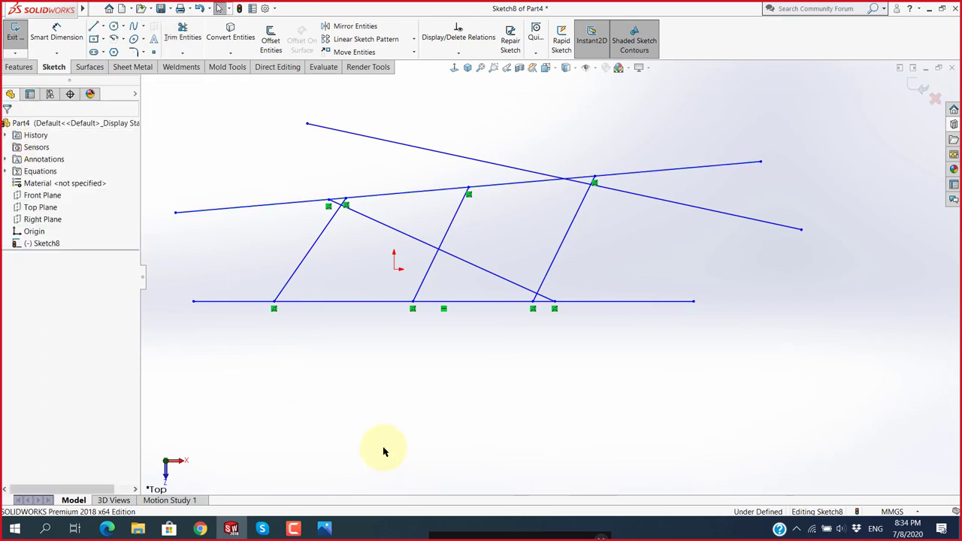
pyautogui.hotkey('ctrl', 'z')
pyautogui.hotkey('ctrl', 'z')
pyautogui.hotkey('ctrl', 'z')
pyautogui.hotkey('ctrl', 'z')
pyautogui.hotkey('ctrl', 'z')
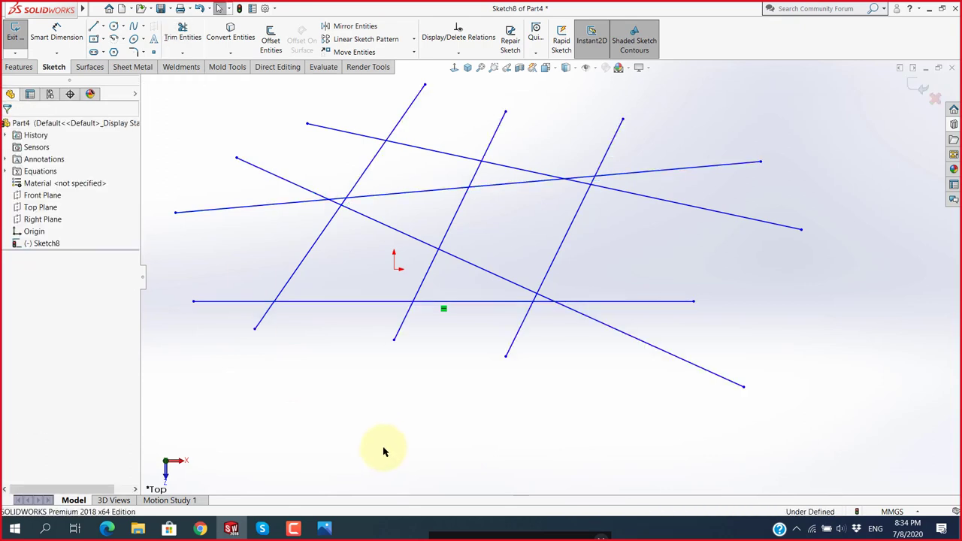
# Reopen Trim Entities set to Trim to closest, then close the magnifier.
pyautogui.click(194, 47)
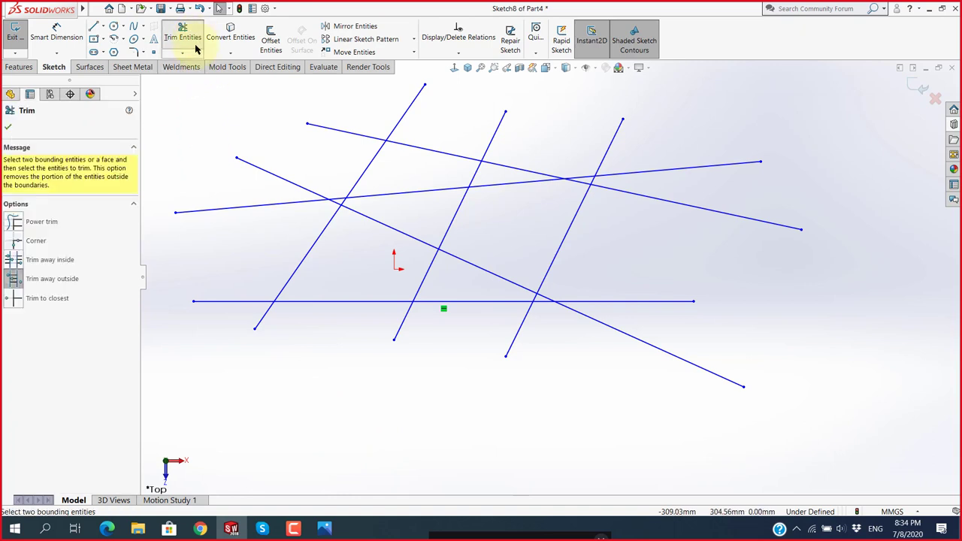
pyautogui.click(21, 298)
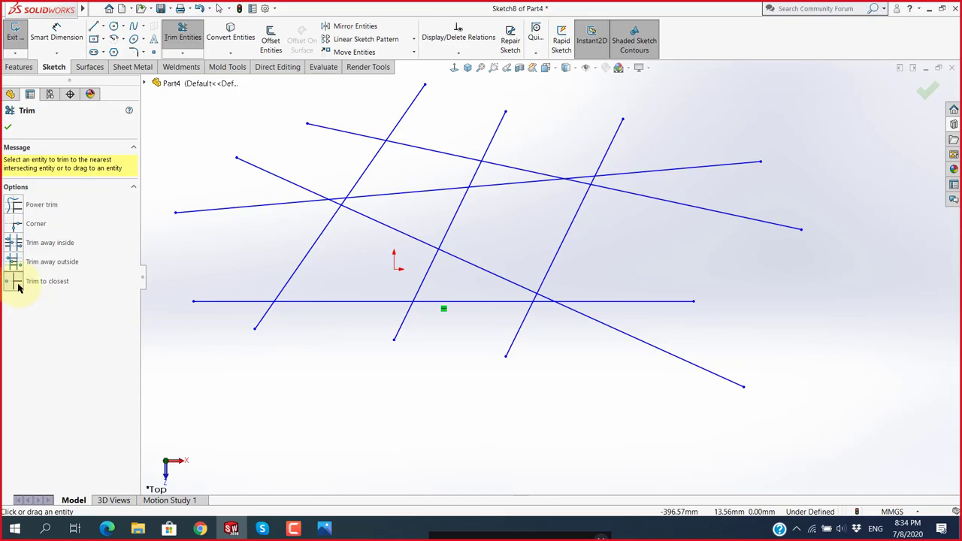
pyautogui.press('super+plus')
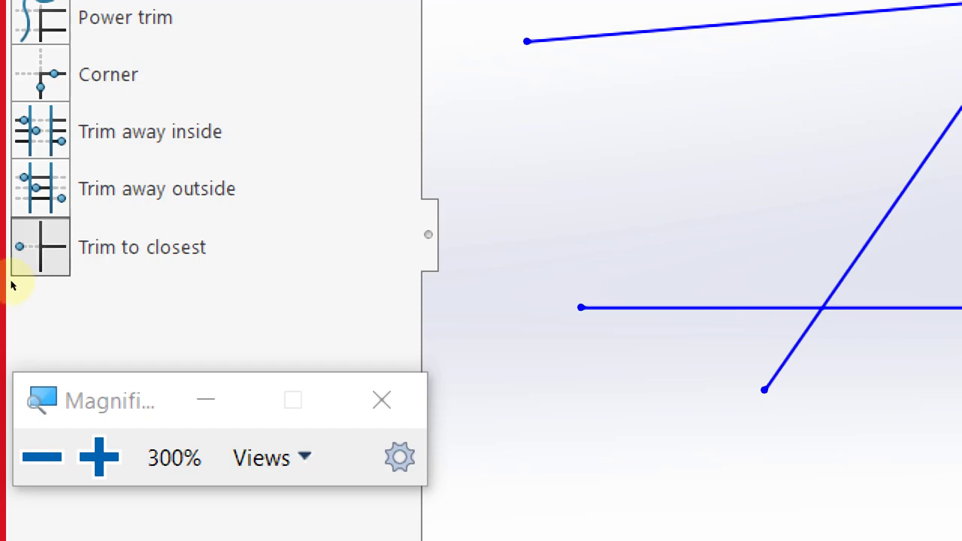
pyautogui.click(21, 273)
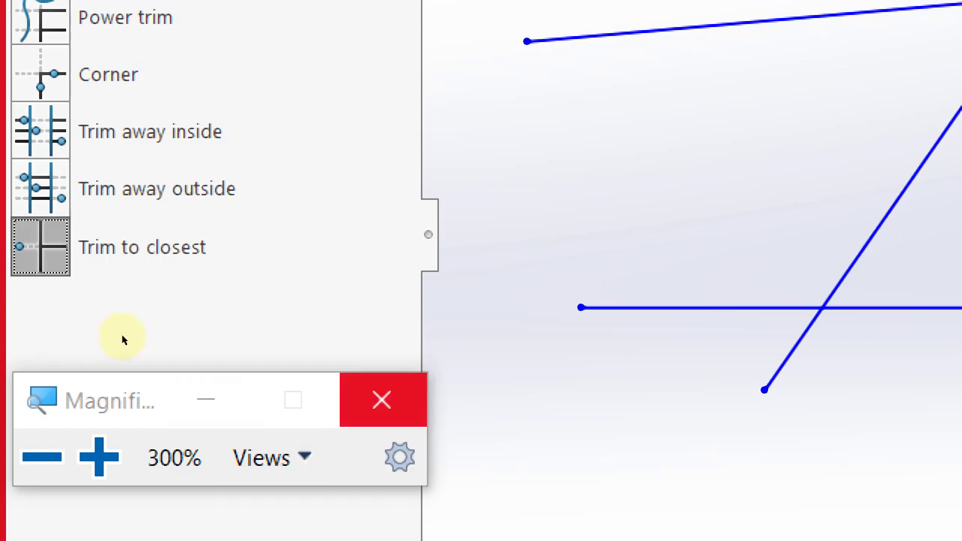
pyautogui.press('super+Escape')
pyautogui.scroll(-1, 496, 391)
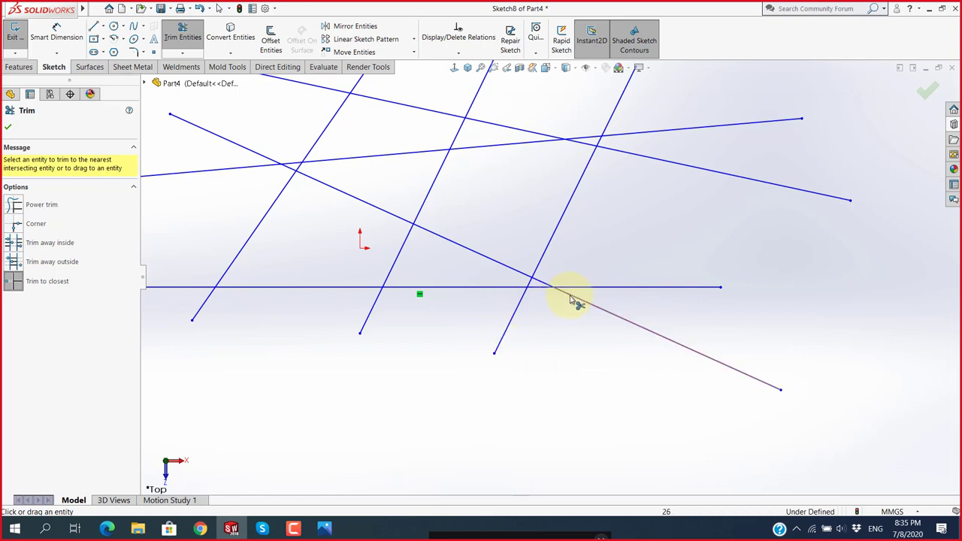
# Trim to closest four excess segments around the diagonal, horizontal and slanted crossings.
pyautogui.click(684, 353)
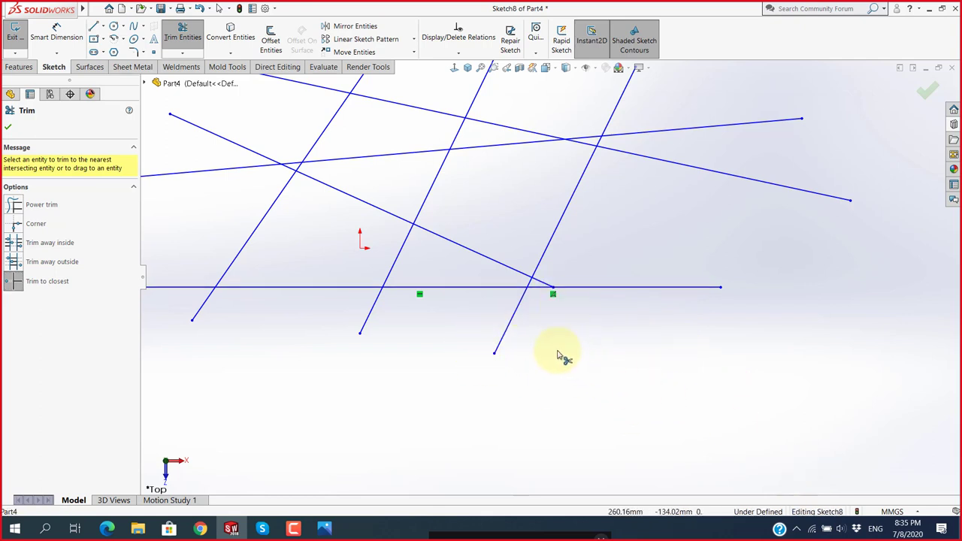
pyautogui.scroll(-3, 555, 331)
pyautogui.scroll(-1, 534, 263)
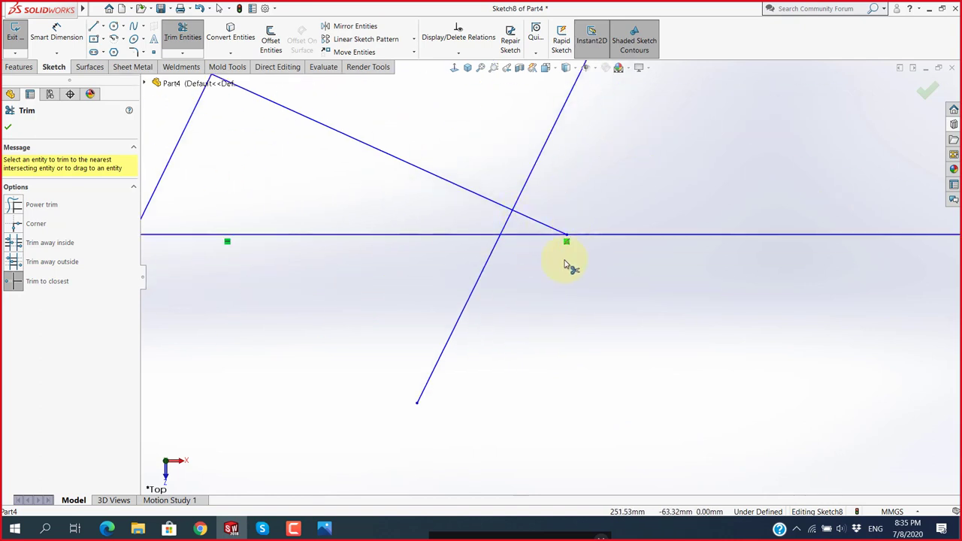
pyautogui.click(550, 226)
pyautogui.scroll(2, 556, 394)
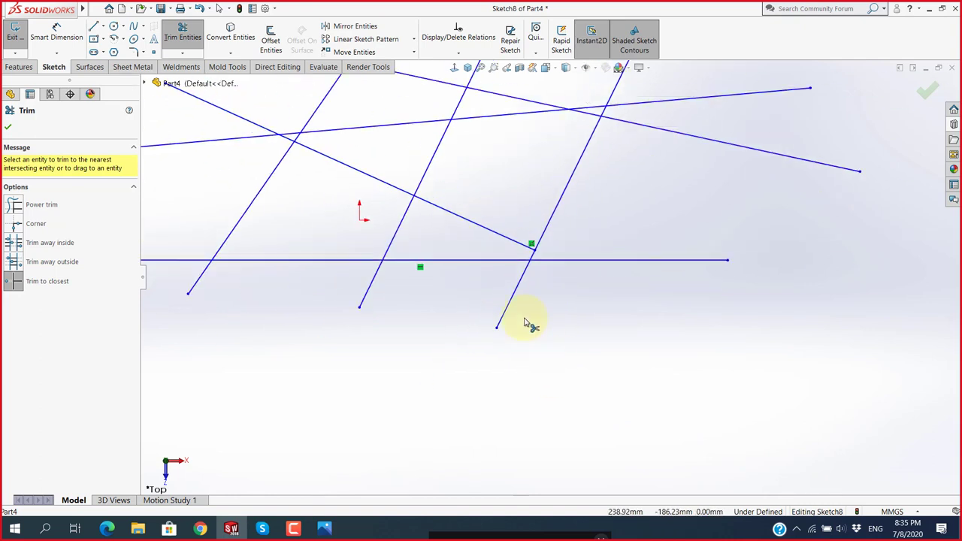
pyautogui.scroll(-2, 530, 323)
pyautogui.click(556, 233)
pyautogui.scroll(3, 571, 398)
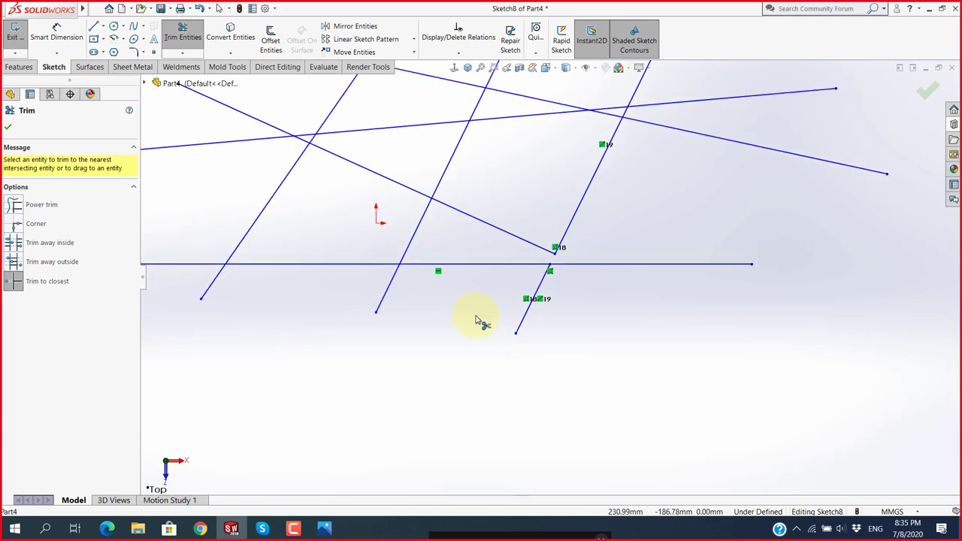
pyautogui.scroll(-3, 301, 156)
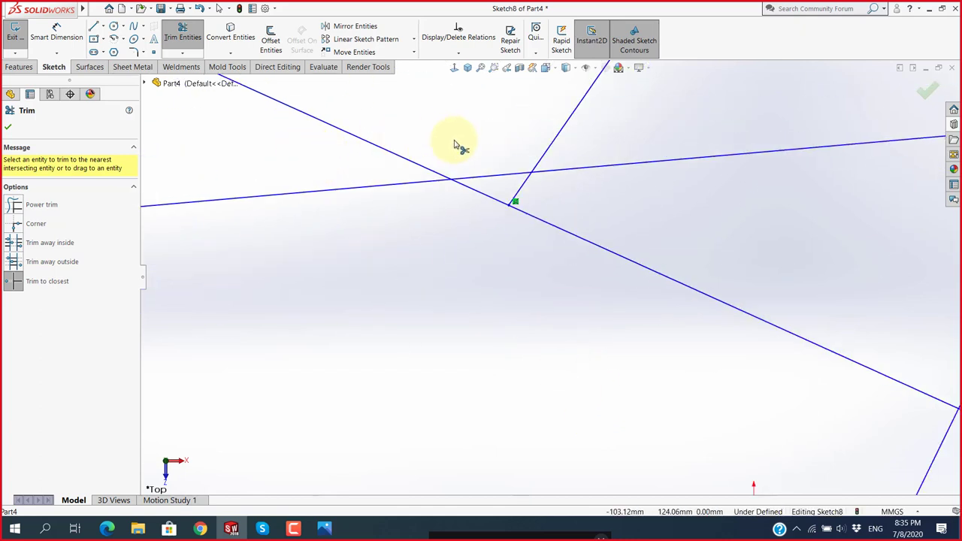
pyautogui.scroll(-3, 456, 143)
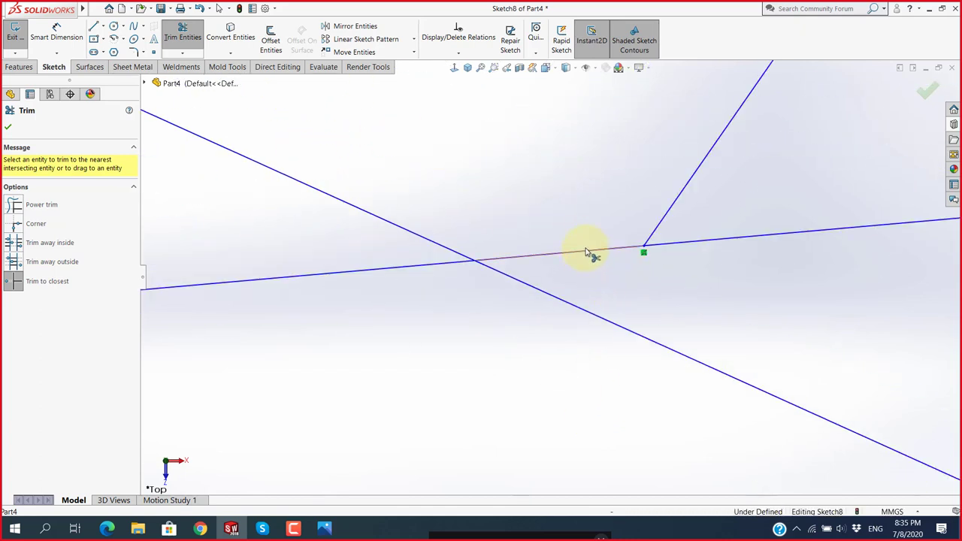
pyautogui.click(591, 253)
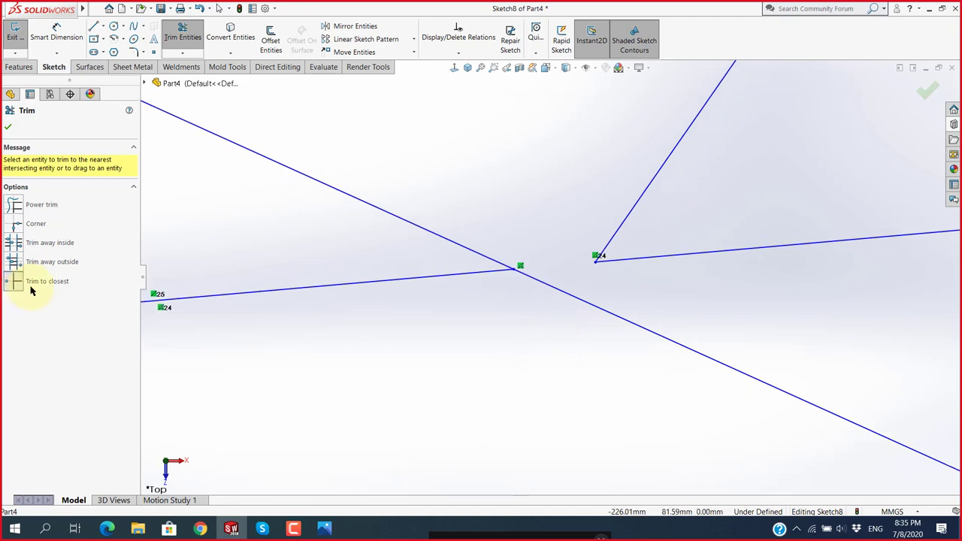
pyautogui.click(13, 204)
# Power-trim all remaining lines in one sweep, leaving Sketch8 empty, and close Trim.
pyautogui.scroll(3, 313, 265)
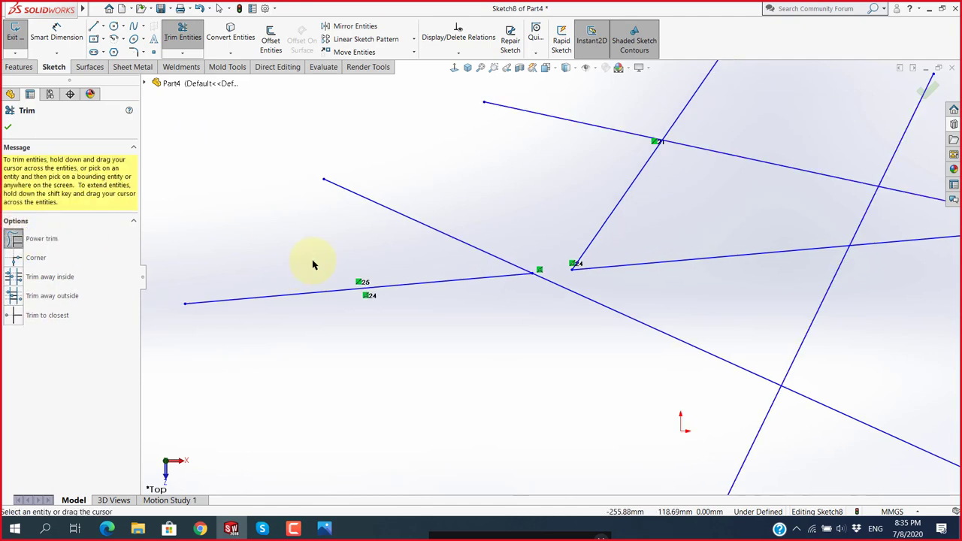
pyautogui.scroll(3, 314, 264)
pyautogui.moveTo(485, 197)
pyautogui.mouseDown()
pyautogui.moveTo(762, 379)
pyautogui.moveTo(763, 200)
pyautogui.moveTo(518, 191)
pyautogui.moveTo(816, 187)
pyautogui.moveTo(798, 357)
pyautogui.moveTo(909, 232)
pyautogui.moveTo(849, 254)
pyautogui.moveTo(853, 418)
pyautogui.moveTo(658, 386)
pyautogui.moveTo(715, 441)
pyautogui.moveTo(418, 408)
pyautogui.moveTo(485, 399)
pyautogui.moveTo(661, 316)
pyautogui.mouseUp()
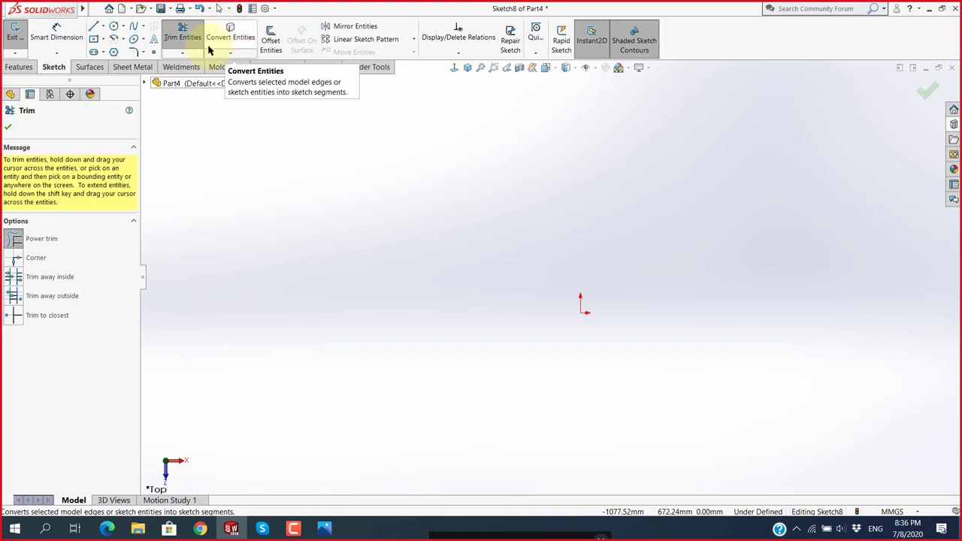
pyautogui.click(9, 126)
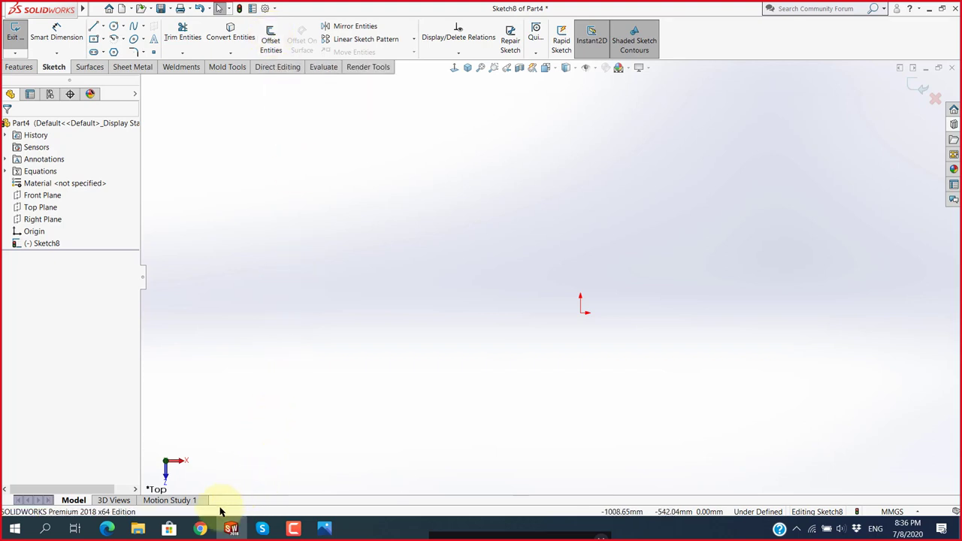
# Go up to Buổi 2, enter the Offset folder and open Offset (1) in Photos.
pyautogui.click(137, 529)
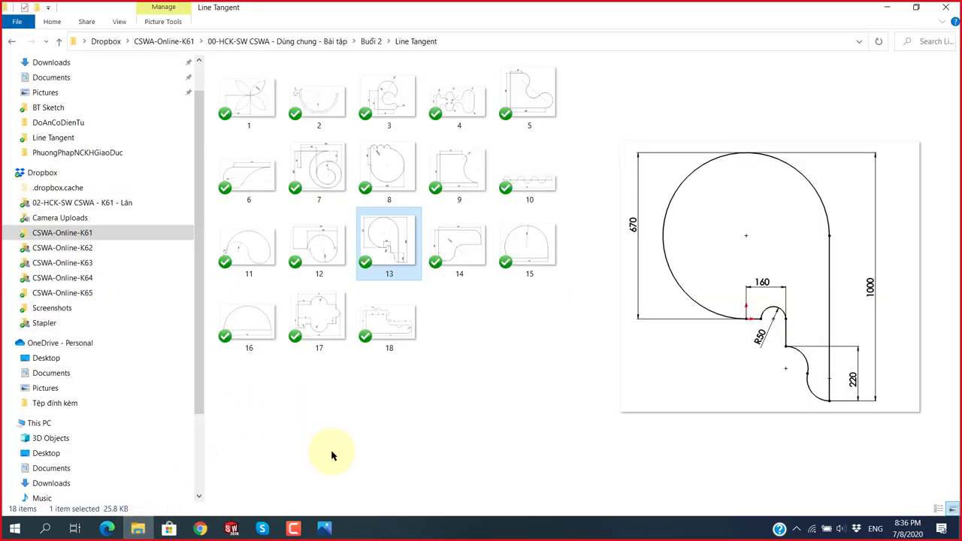
pyautogui.click(324, 528)
pyautogui.click(950, 8)
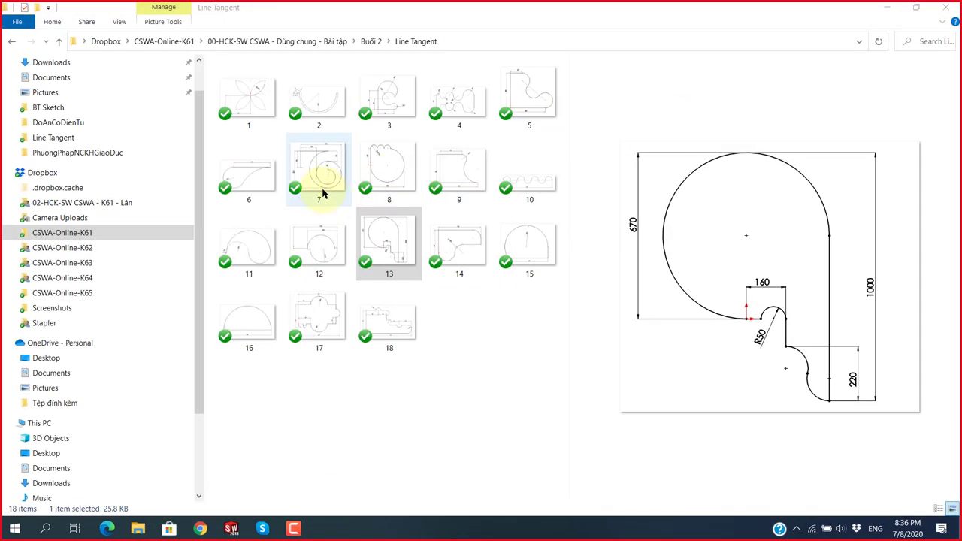
pyautogui.click(371, 41)
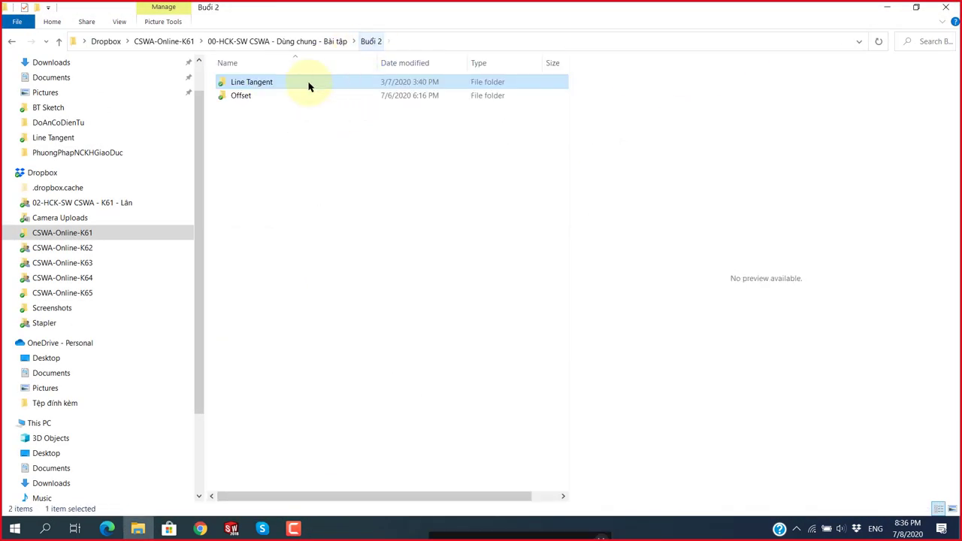
pyautogui.doubleClick(241, 98)
pyautogui.click(382, 89)
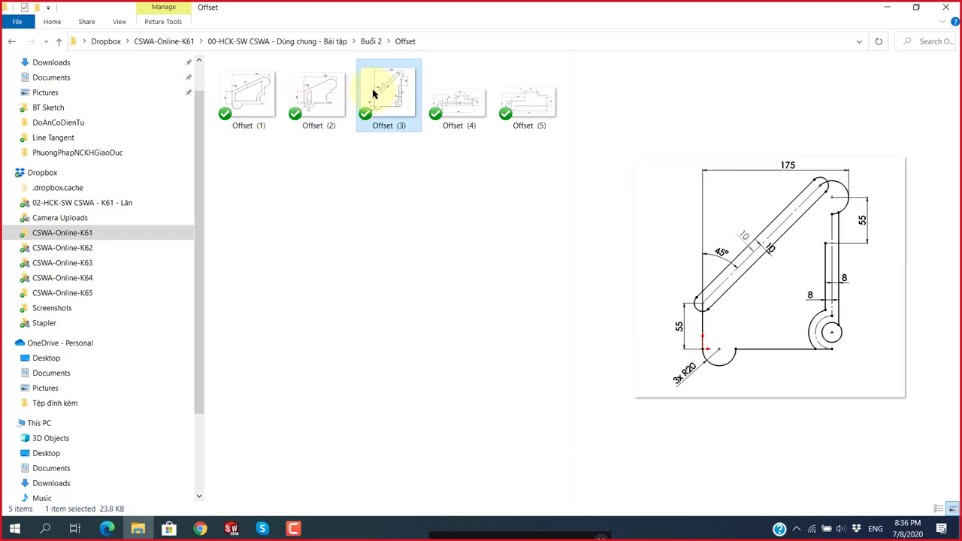
pyautogui.click(469, 96)
pyautogui.click(512, 101)
pyautogui.doubleClick(268, 97)
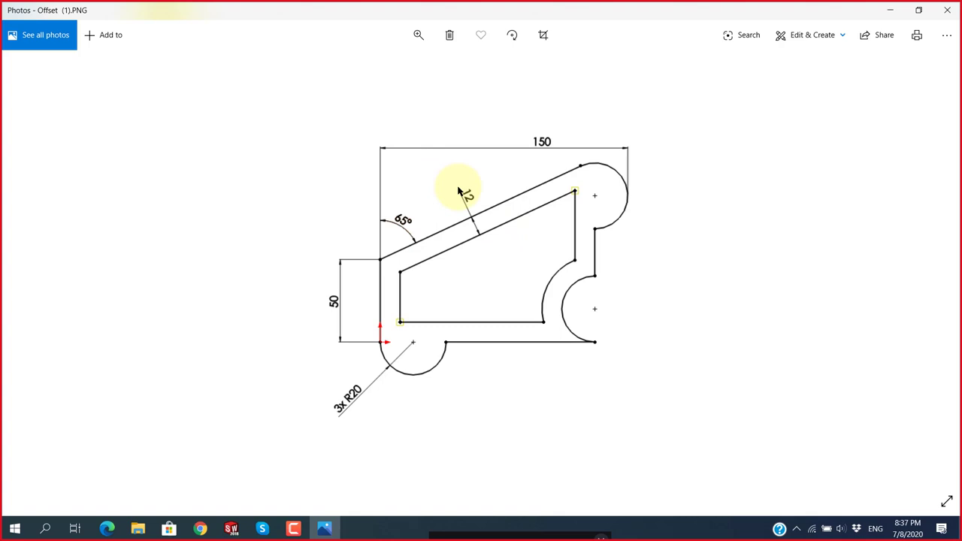
# Browse Offset (2) through (5), study Offset (1), then return to SOLIDWORKS.
pyautogui.moveTo(942, 293)
pyautogui.click(932, 272)
pyautogui.click(932, 272)
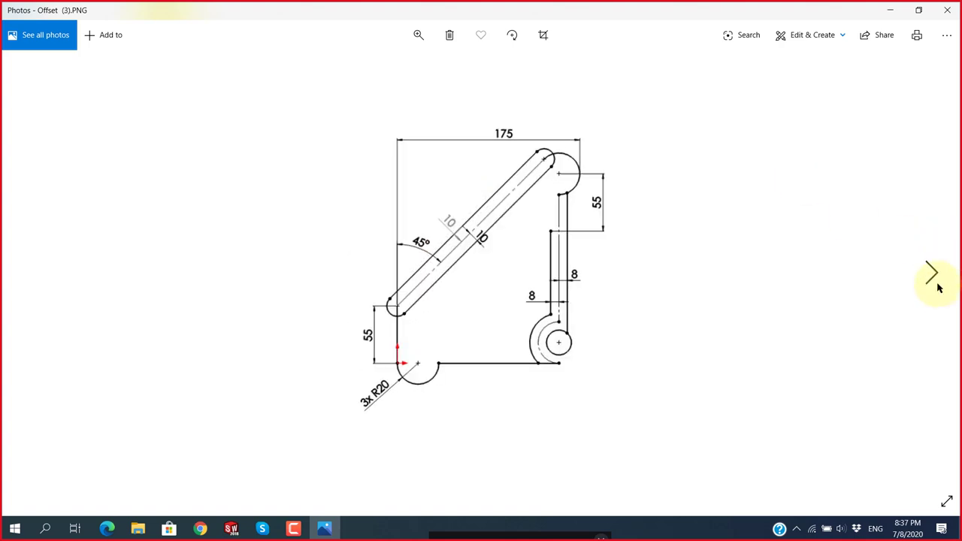
pyautogui.click(932, 272)
pyautogui.click(938, 287)
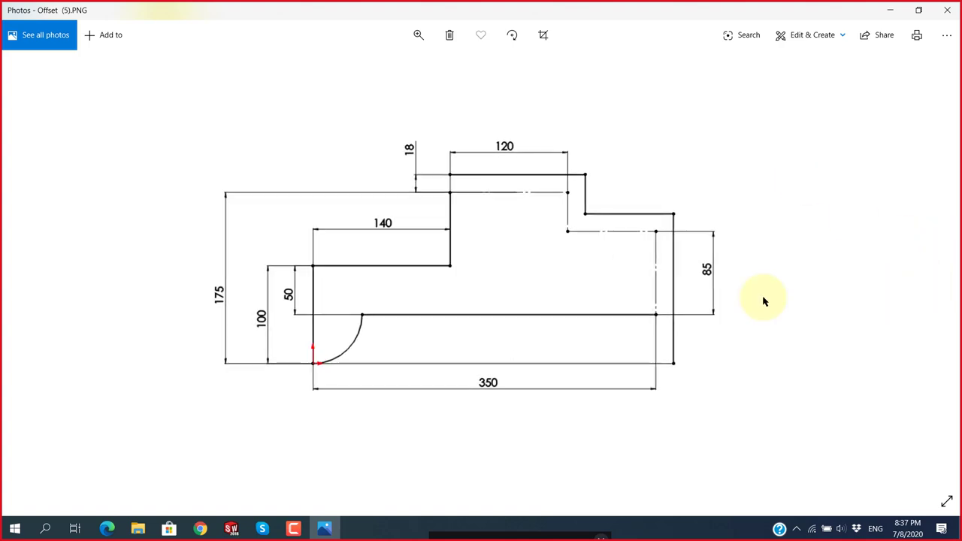
pyautogui.click(28, 271)
pyautogui.click(29, 271)
pyautogui.click(28, 271)
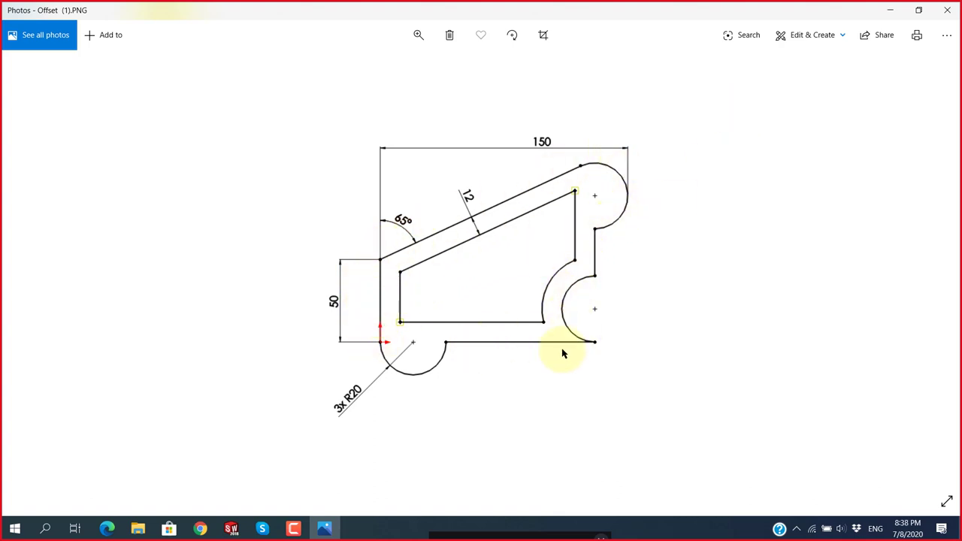
pyautogui.click(929, 272)
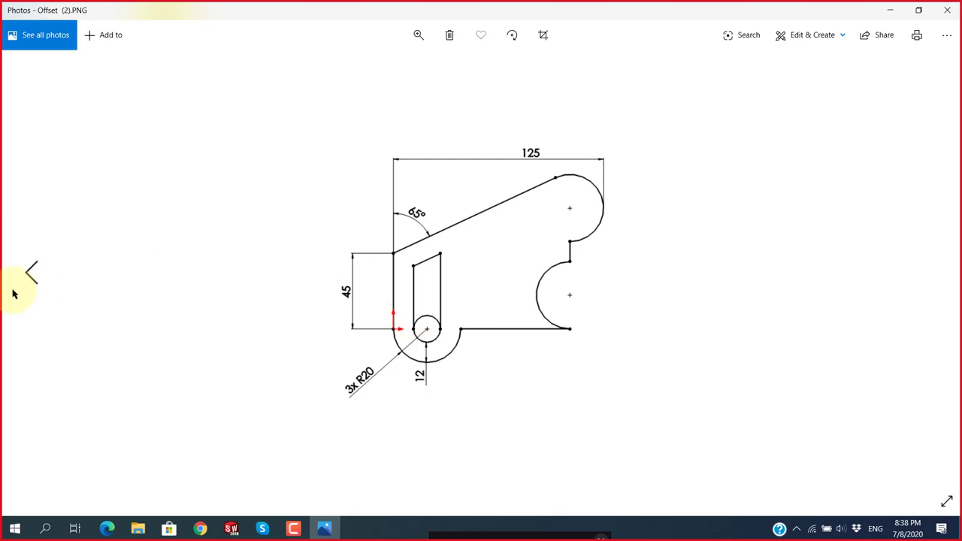
pyautogui.click(22, 275)
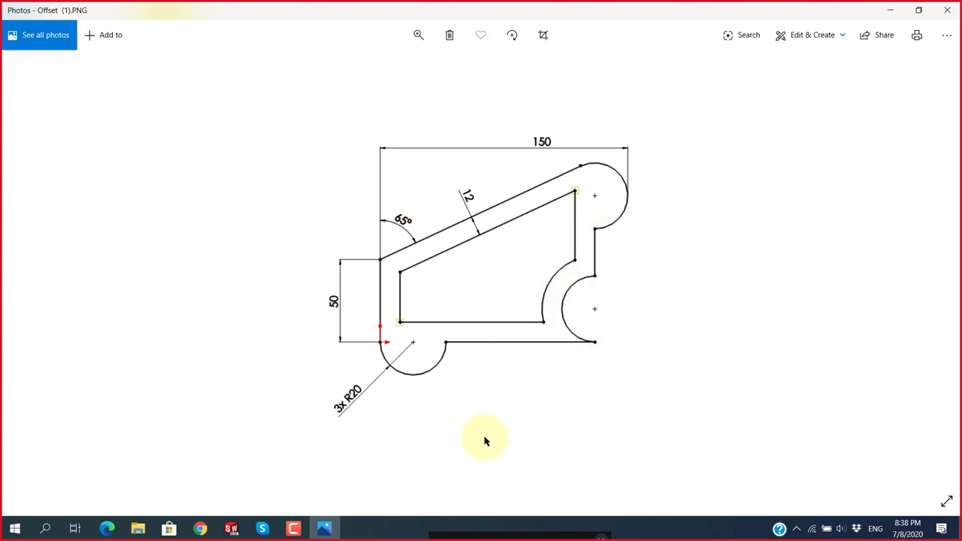
pyautogui.click(230, 528)
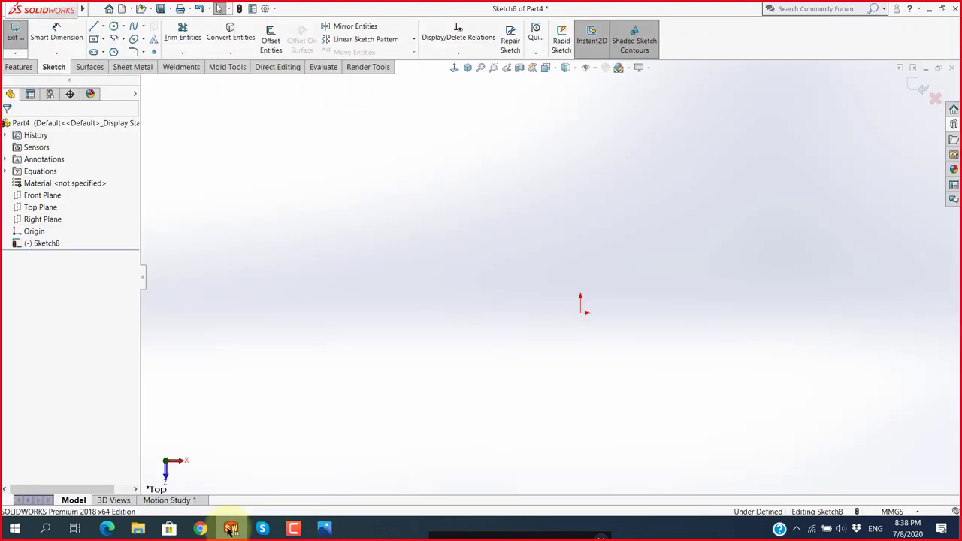
# Discard the empty sketch and start a new sketch on the Top Plane.
pyautogui.click(935, 100)
pyautogui.click(508, 269)
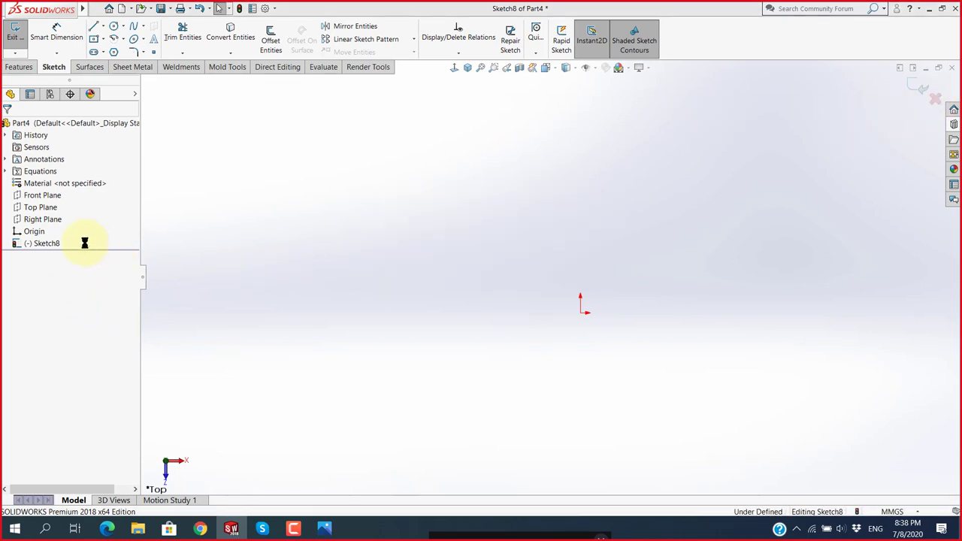
pyautogui.click(41, 207)
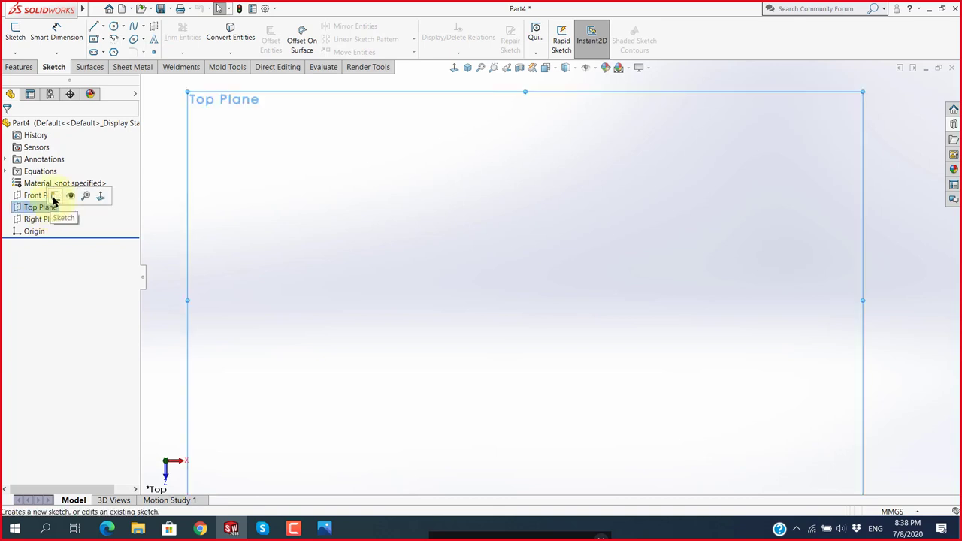
pyautogui.click(49, 194)
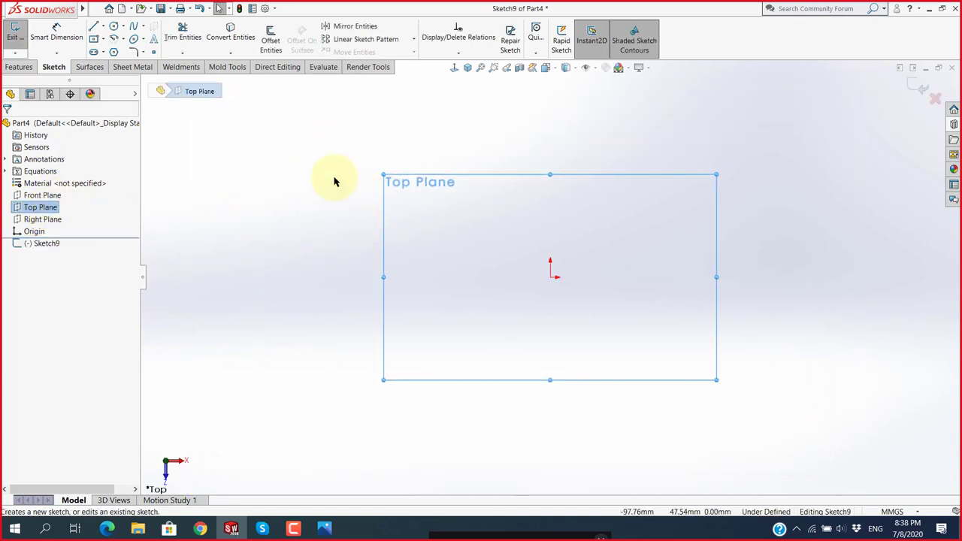
# Draw the left vertical edge from the origin, the slanted top edge, rounded top-right cap and short vertical line.
pyautogui.click(94, 29)
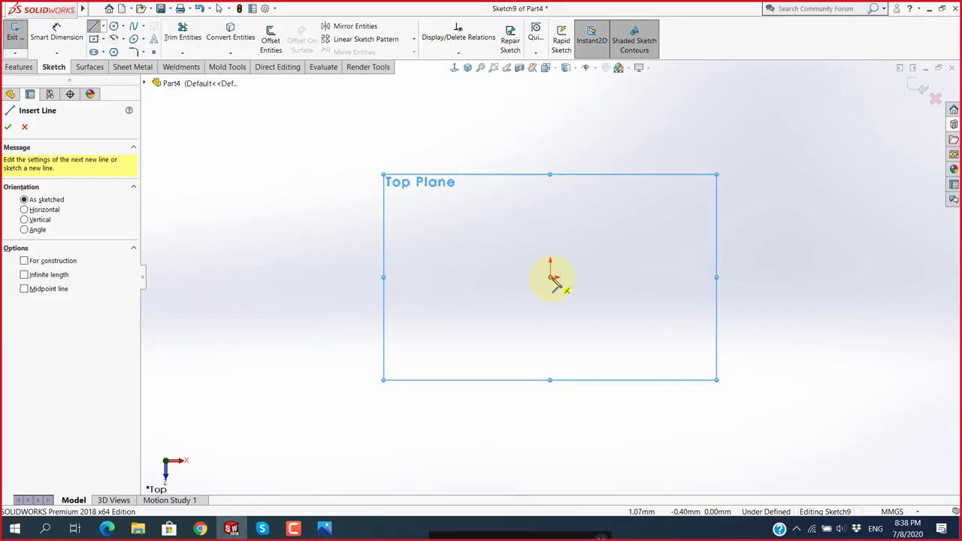
pyautogui.click(552, 278)
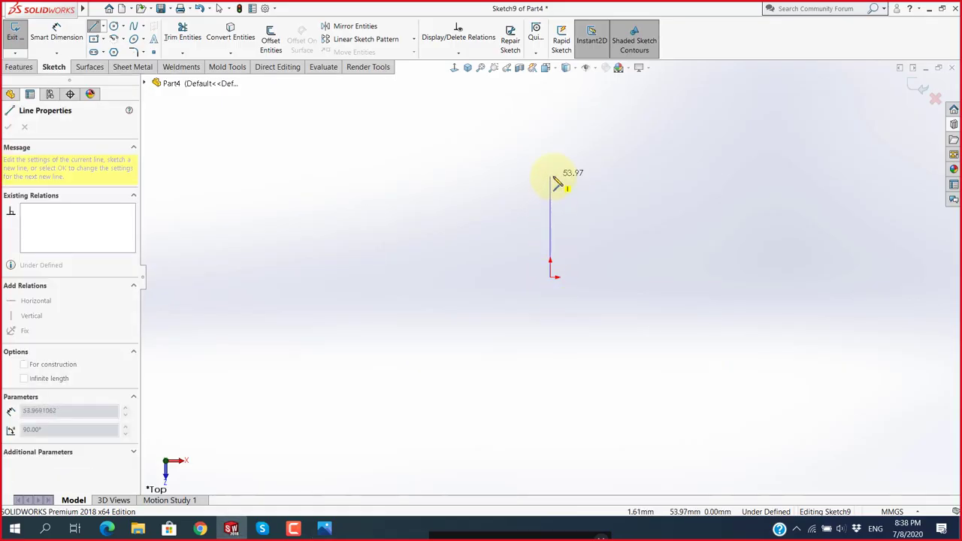
pyautogui.click(551, 177)
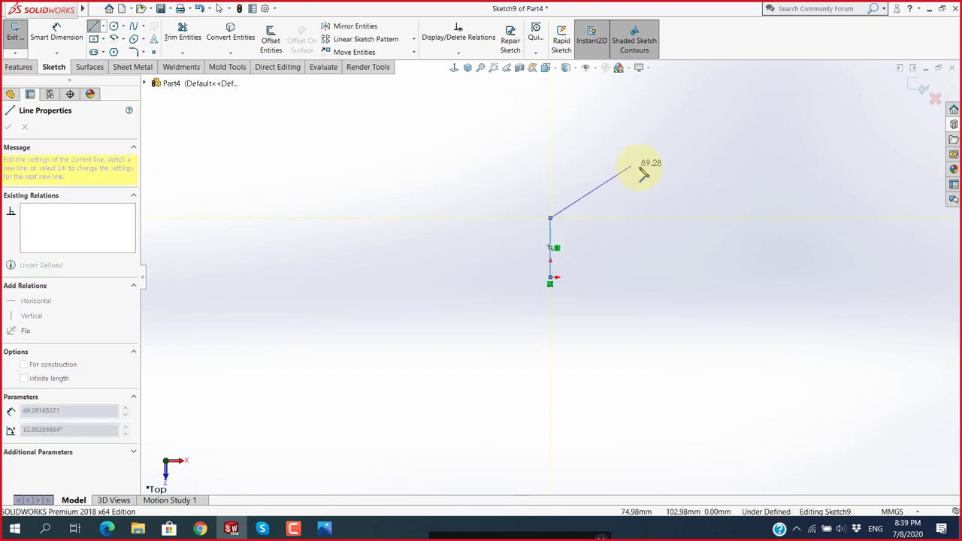
pyautogui.scroll(-1, 661, 171)
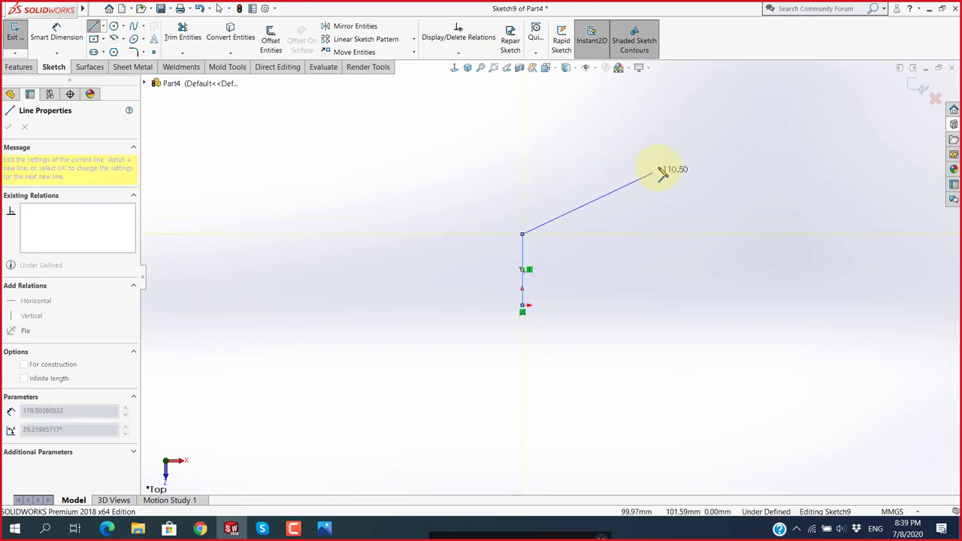
pyautogui.hotkey('alt', 'Tab')
pyautogui.hotkey('alt', 'Tab')
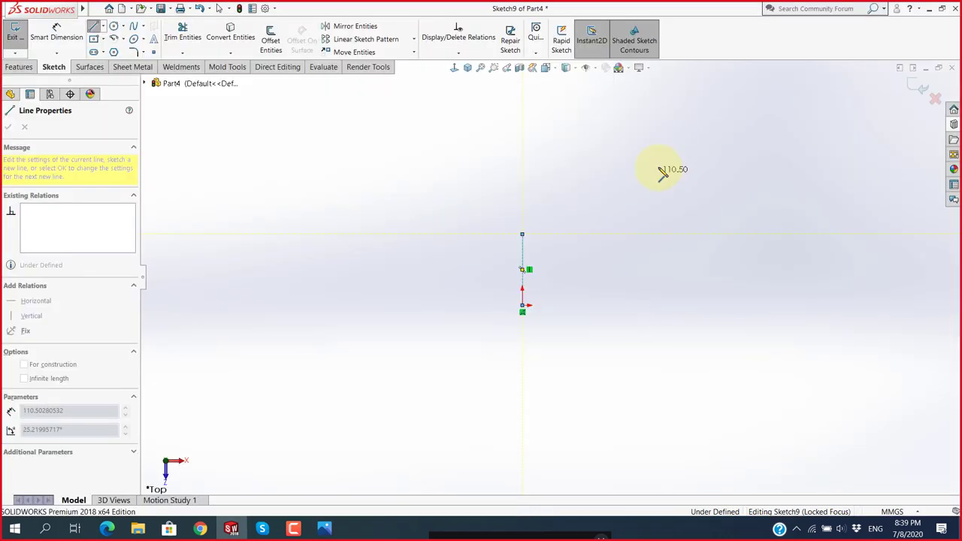
pyautogui.hotkey('alt', 'Tab')
pyautogui.hotkey('alt', 'Tab')
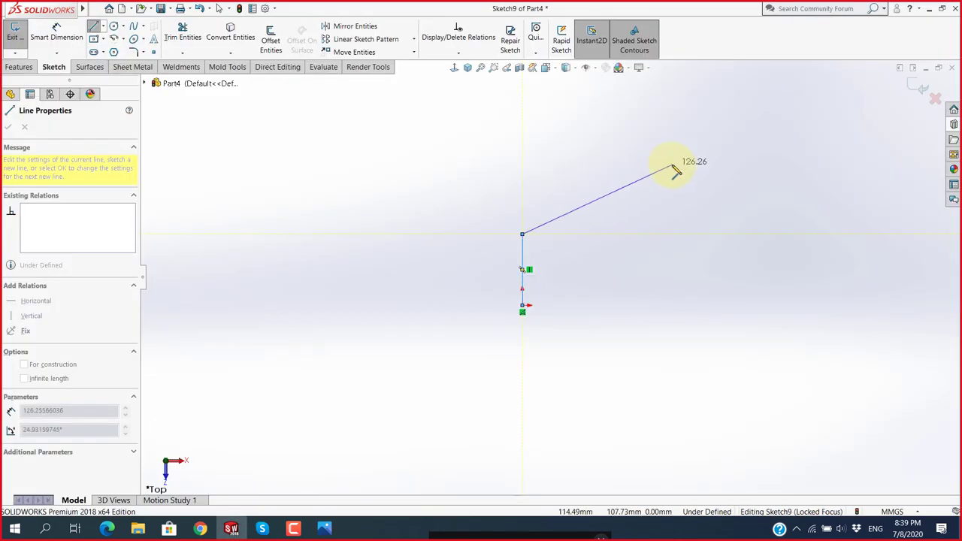
pyautogui.click(671, 164)
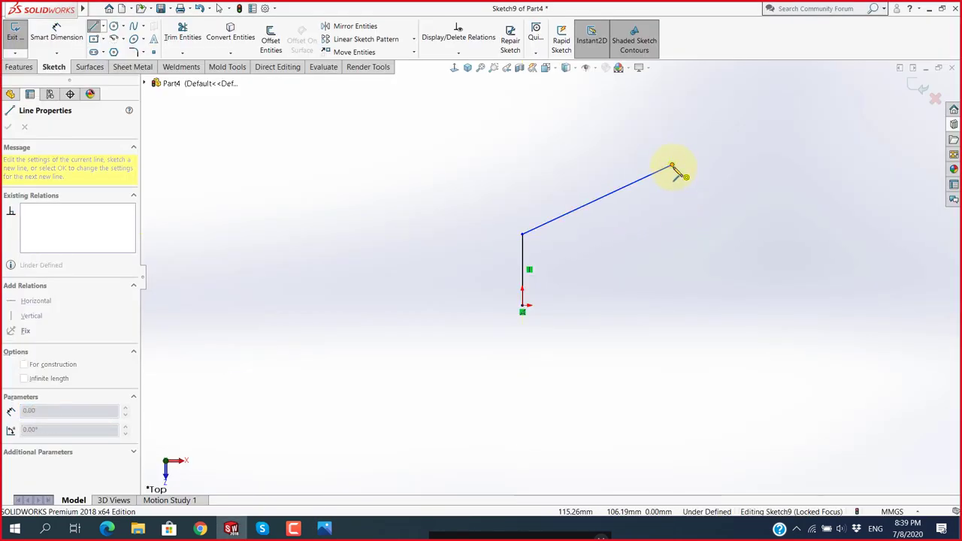
pyautogui.click(687, 220)
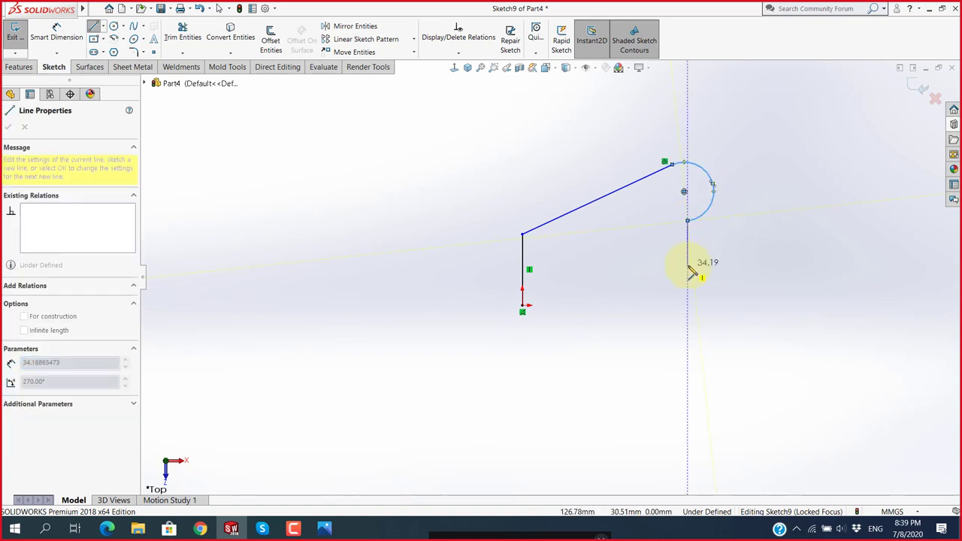
pyautogui.click(687, 262)
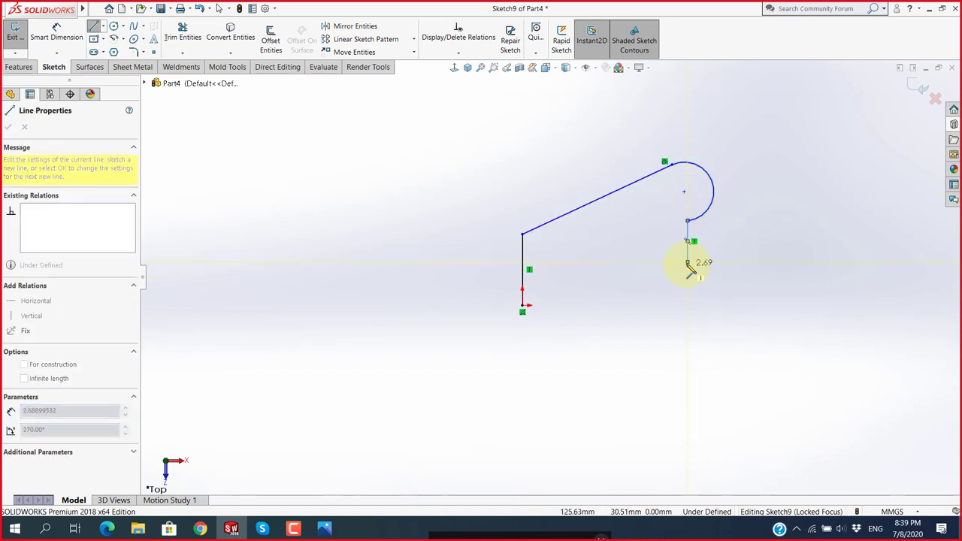
# Add the semicircular right notch, straight bottom edge and a closing arc into the origin.
pyautogui.press('a')
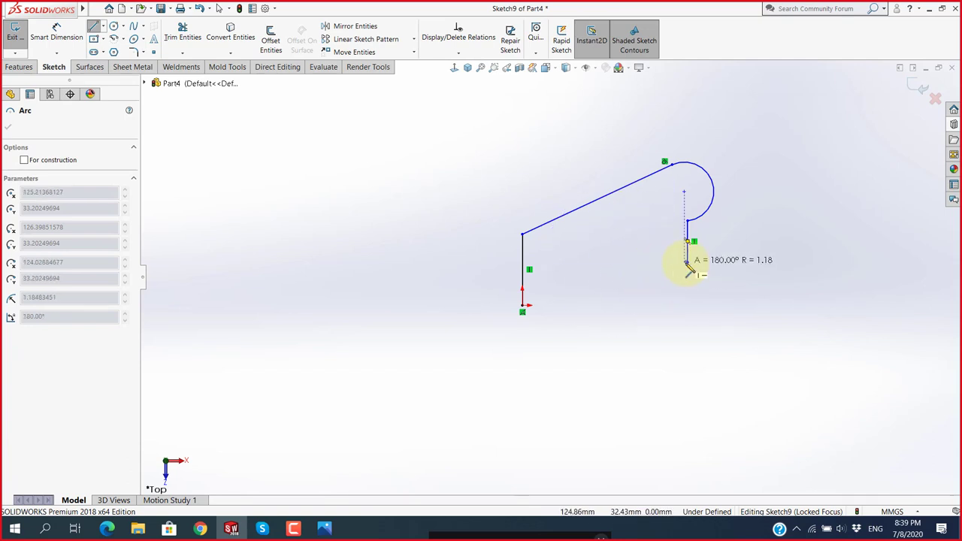
pyautogui.scroll(-3, 687, 265)
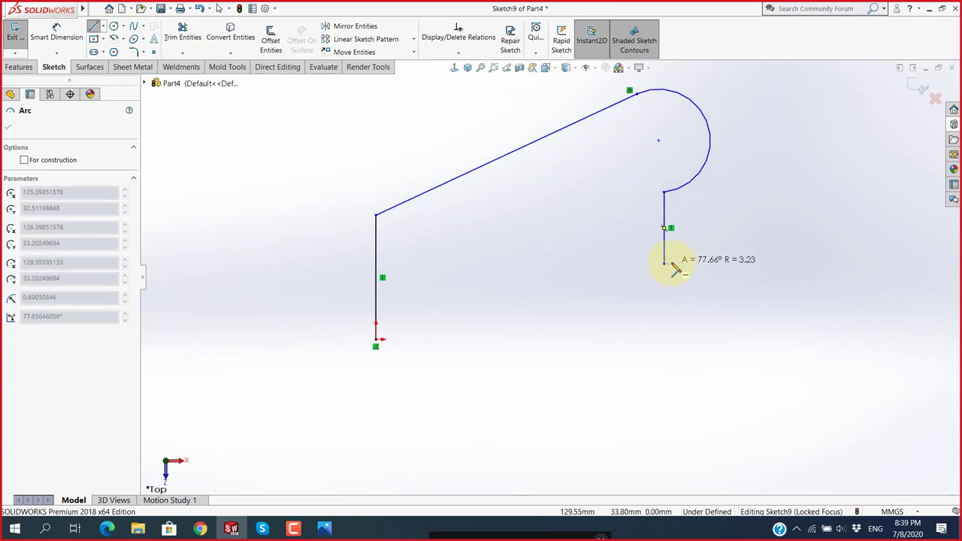
pyautogui.click(665, 342)
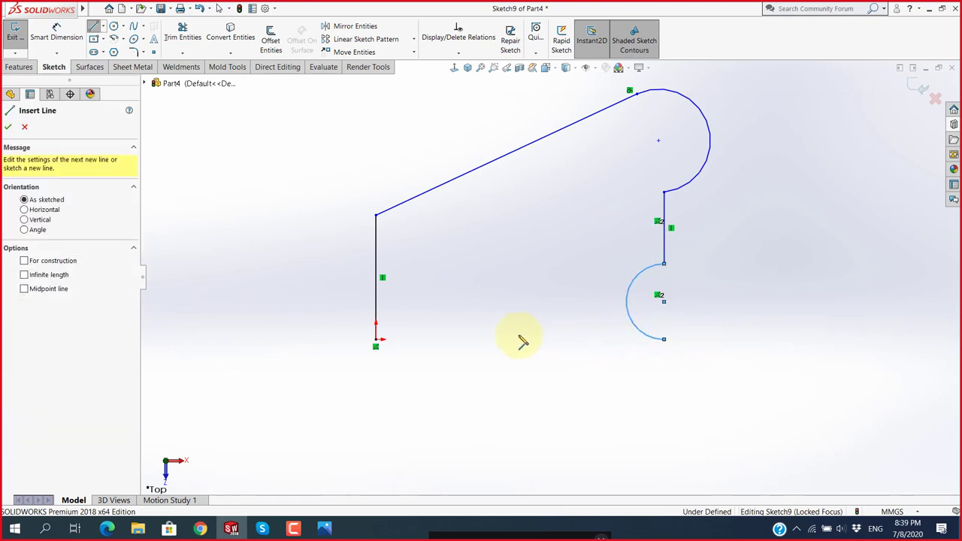
pyautogui.click(457, 339)
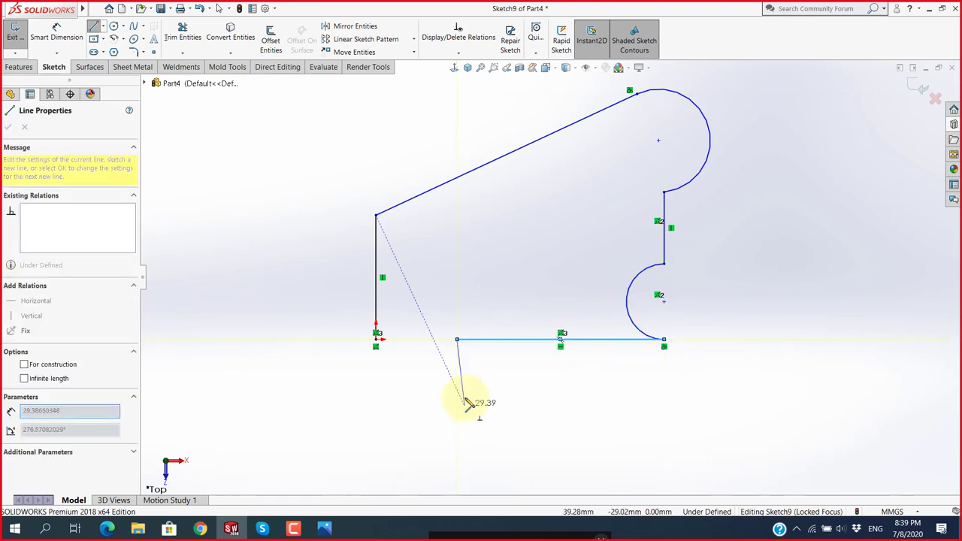
pyautogui.click(378, 342)
pyautogui.press('Escape')
# Dimension the left vertical edge to 50.
pyautogui.scroll(1, 556, 335)
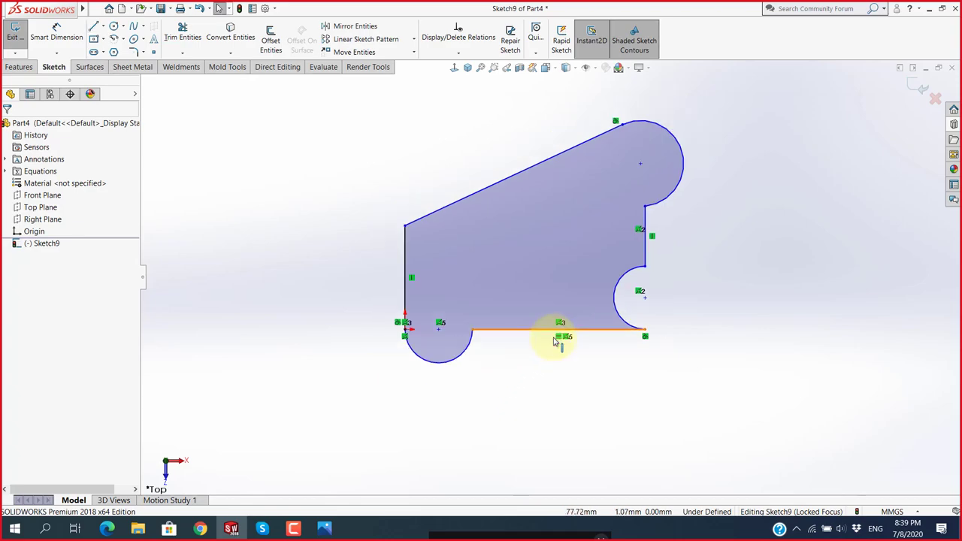
pyautogui.hotkey('alt', 'Tab')
pyautogui.hotkey('alt', 'Tab')
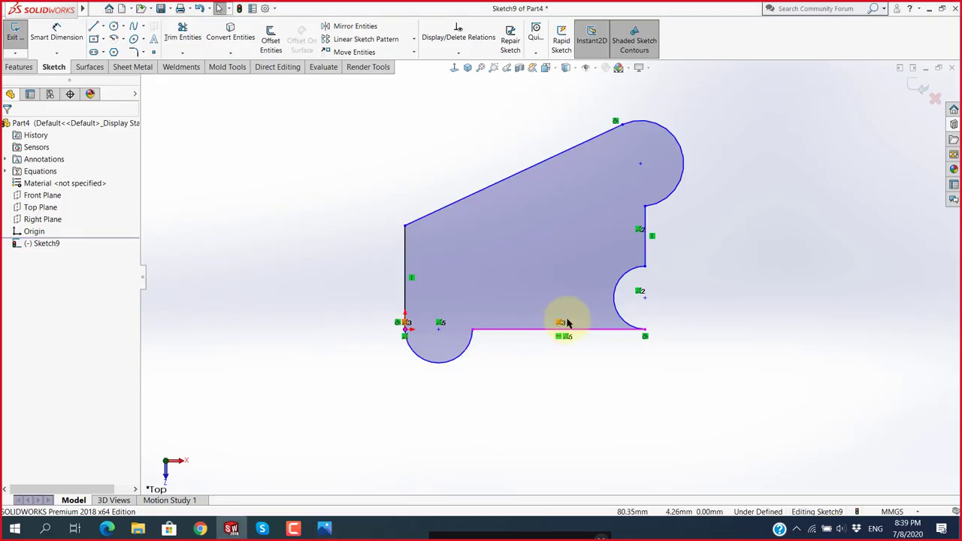
pyautogui.hotkey('alt', 'Tab')
pyautogui.hotkey('alt', 'Tab')
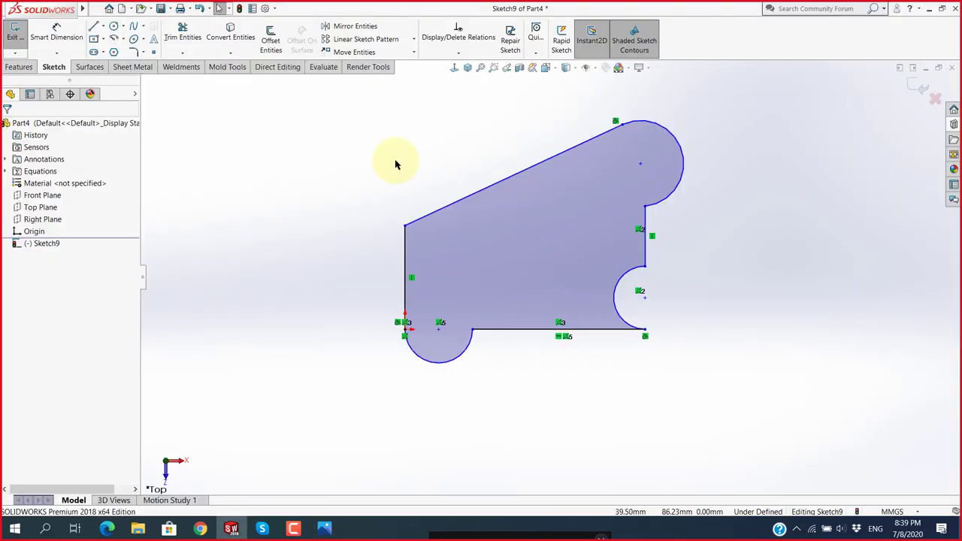
pyautogui.scroll(1, 626, 301)
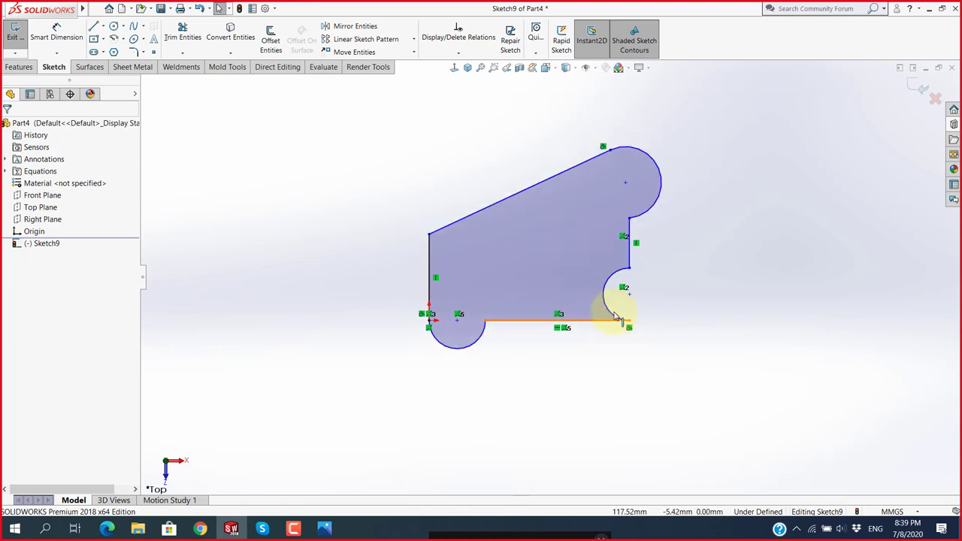
pyautogui.scroll(-1, 588, 185)
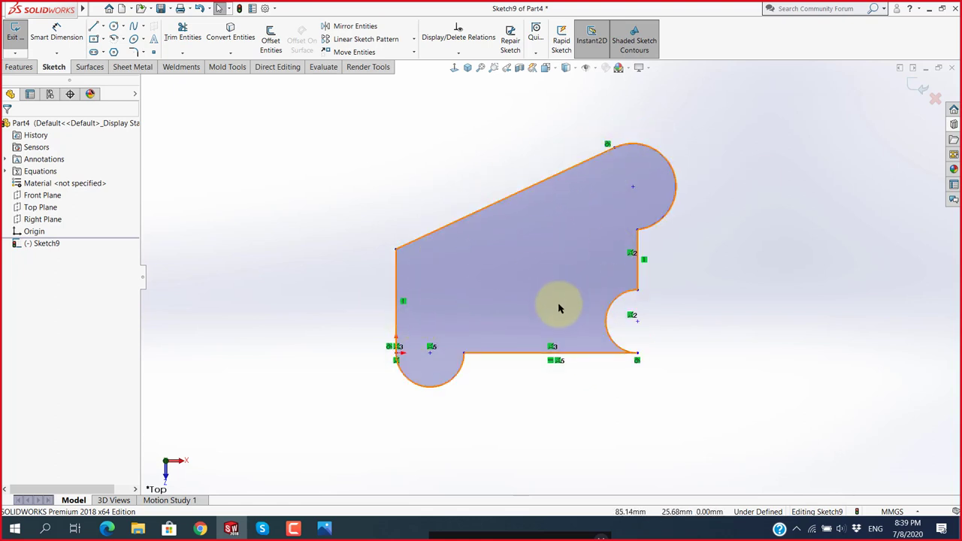
pyautogui.hotkey('alt', 'Tab')
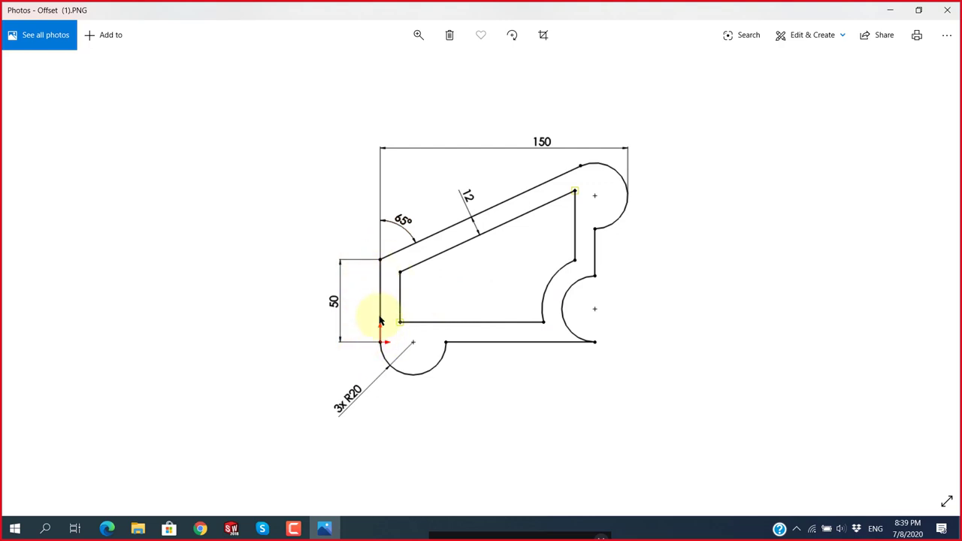
pyautogui.hotkey('alt', 'Tab')
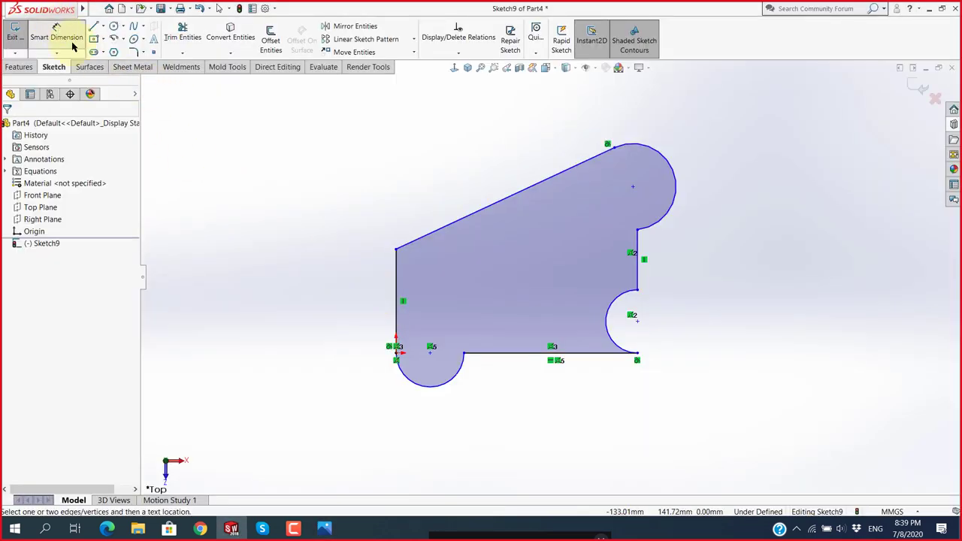
pyautogui.click(56, 36)
pyautogui.click(394, 279)
pyautogui.click(364, 299)
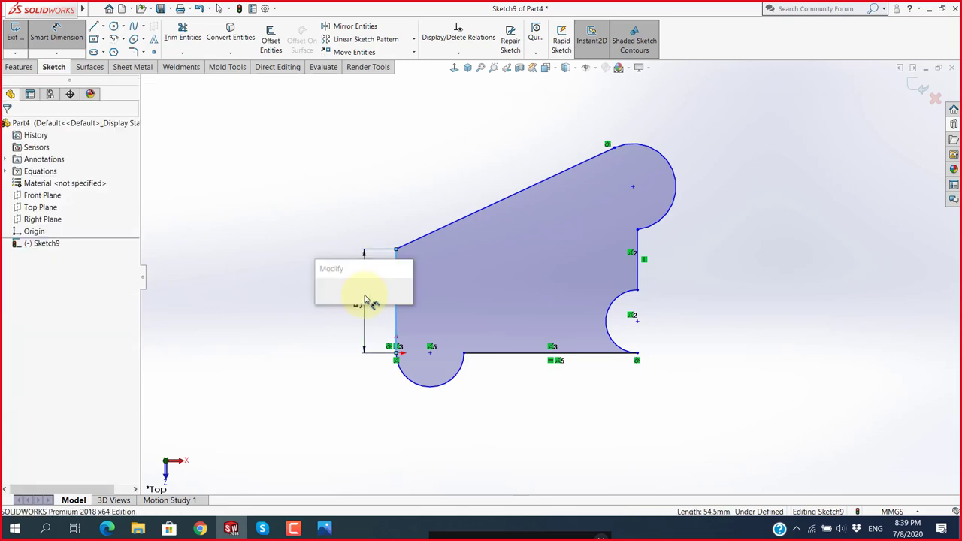
pyautogui.write('50')
pyautogui.press('Return')
pyautogui.press('Escape')
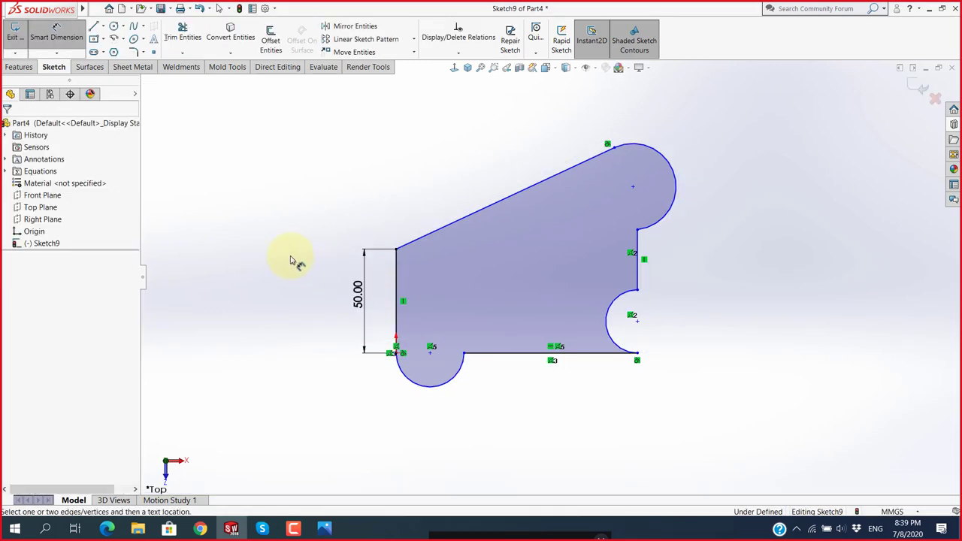
# Dimension the slanted top edge at 65° from the left vertical edge.
pyautogui.hotkey('alt', 'Tab')
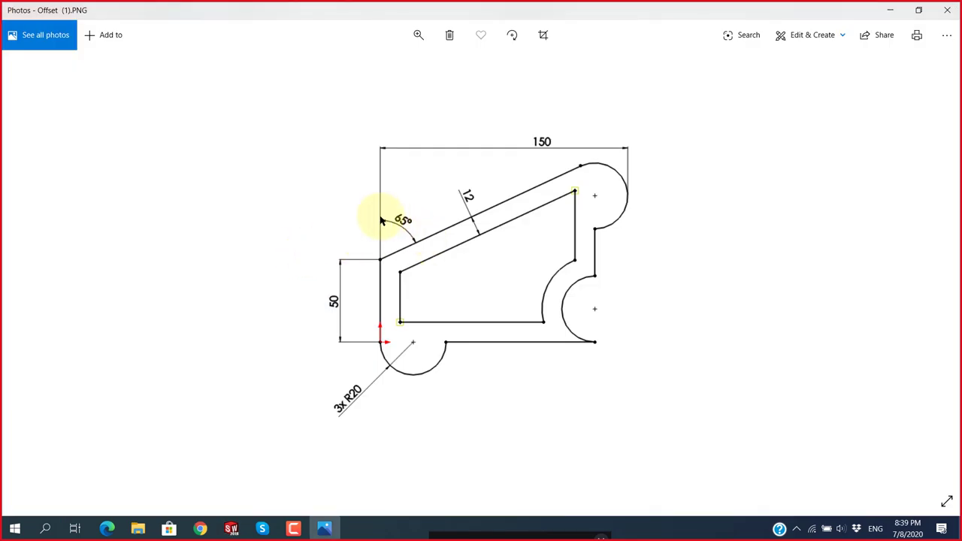
pyautogui.hotkey('alt', 'Tab')
pyautogui.click(429, 215)
pyautogui.write('65')
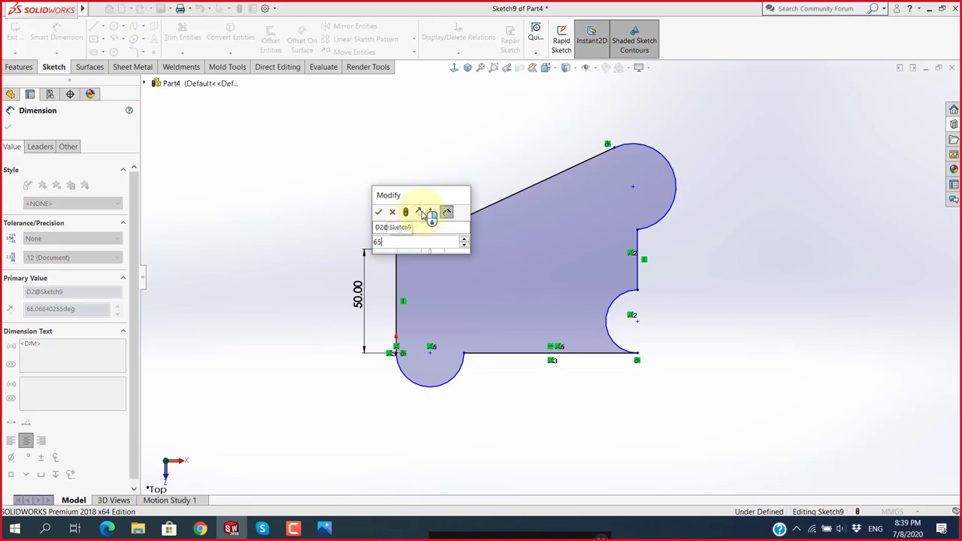
pyautogui.press('Return')
pyautogui.press('Escape')
pyautogui.hotkey('alt', 'Tab')
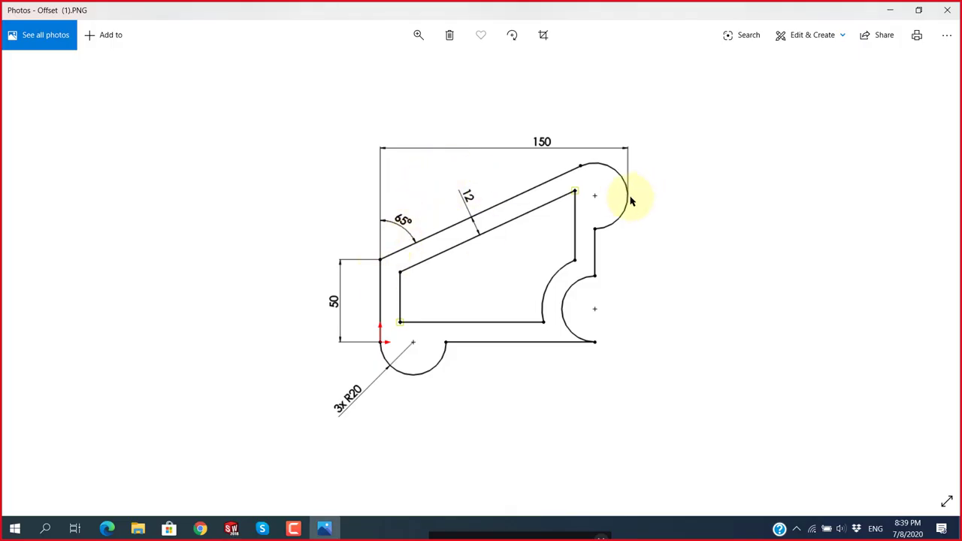
# Dimension the width from the left edge to the top-right arc as 150.
pyautogui.hotkey('alt', 'Tab')
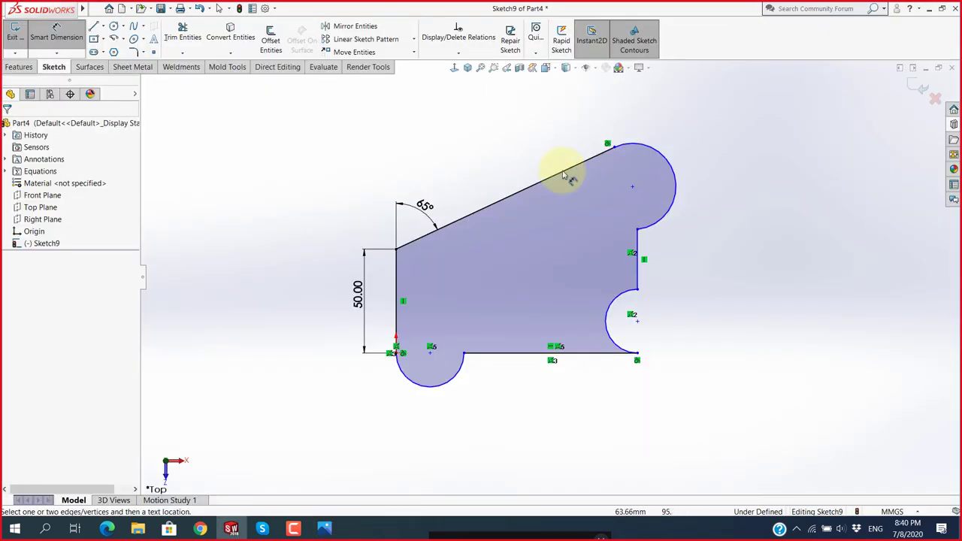
pyautogui.click(564, 169)
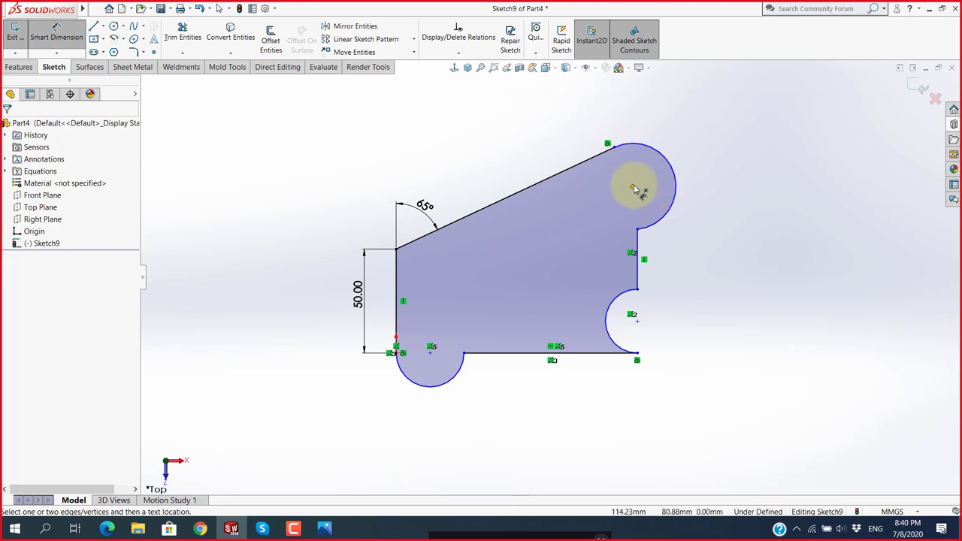
pyautogui.click(398, 281)
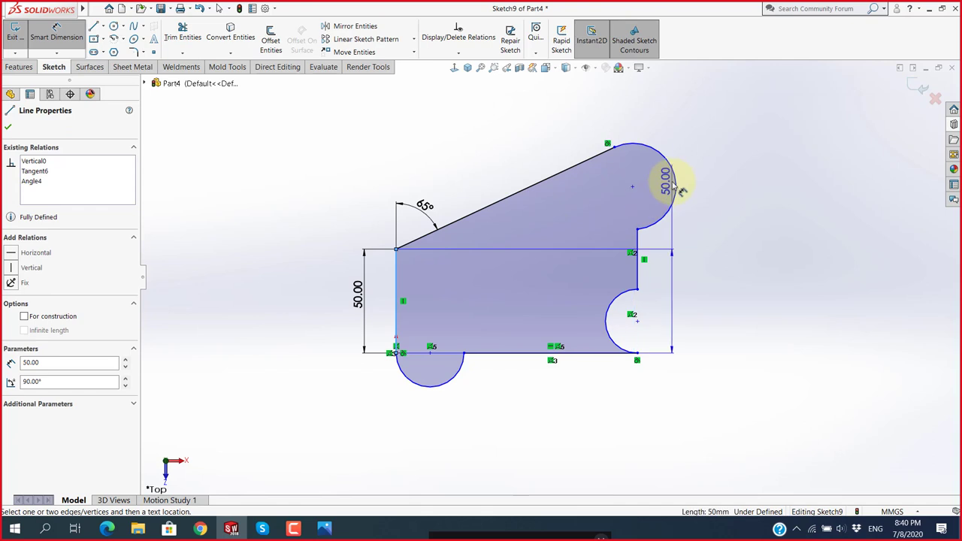
pyautogui.click(675, 185)
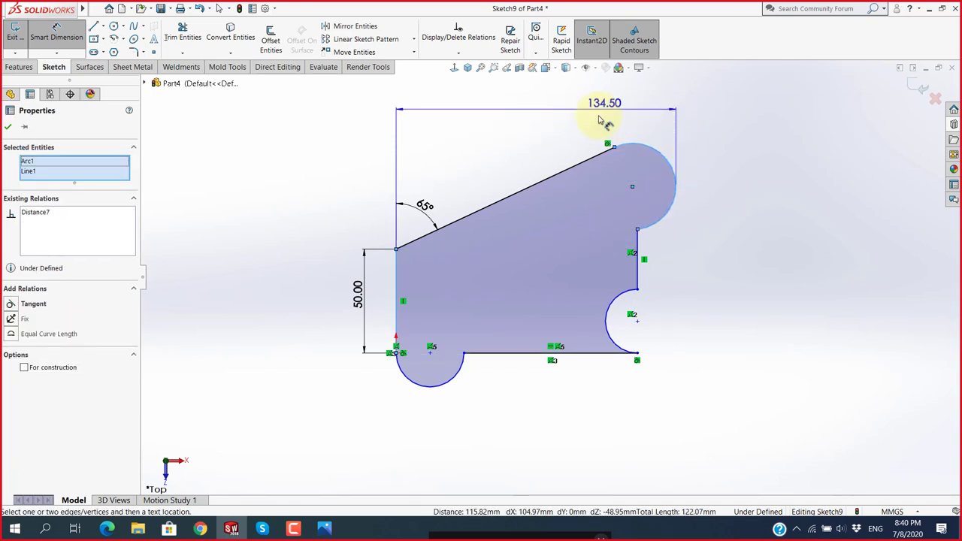
pyautogui.click(539, 124)
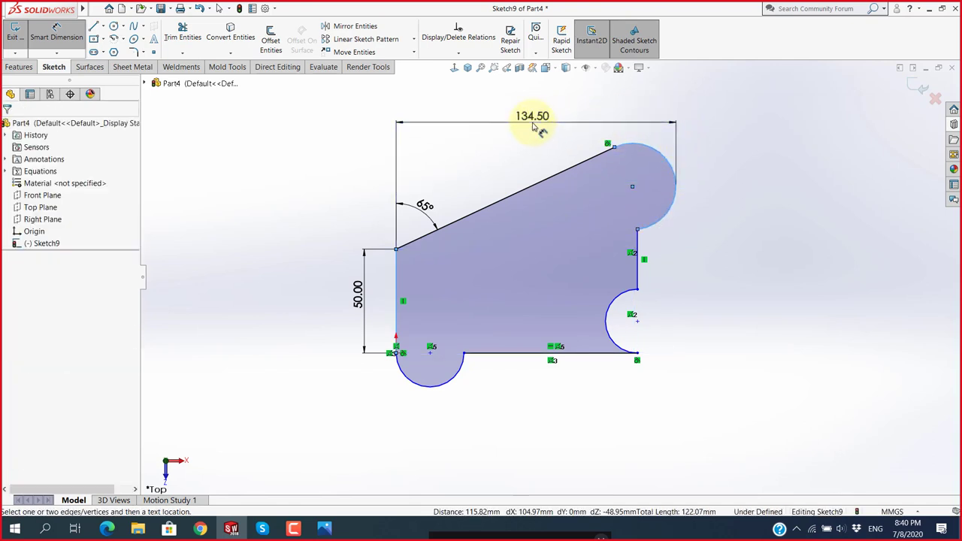
pyautogui.hotkey('alt', 'Tab')
pyautogui.hotkey('alt', 'Tab')
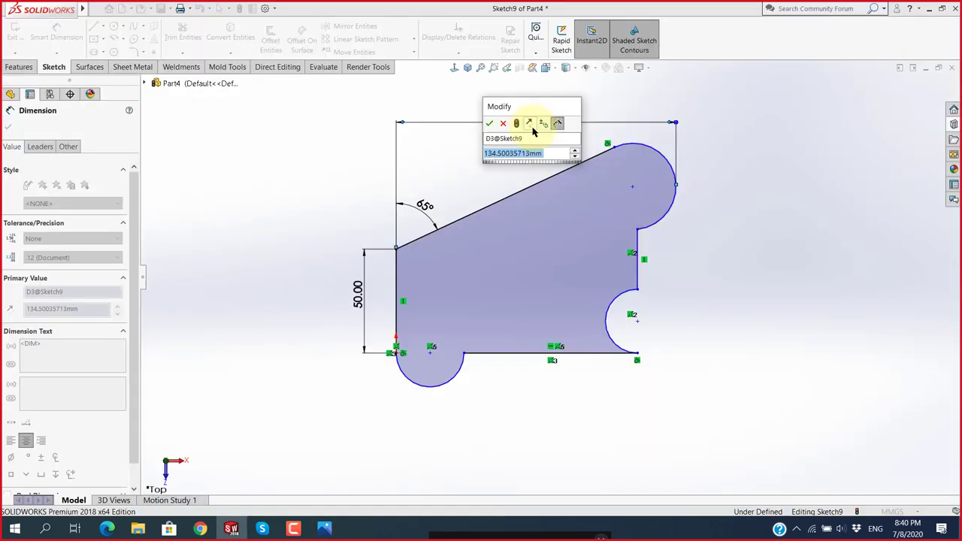
pyautogui.write('150')
pyautogui.press('Return')
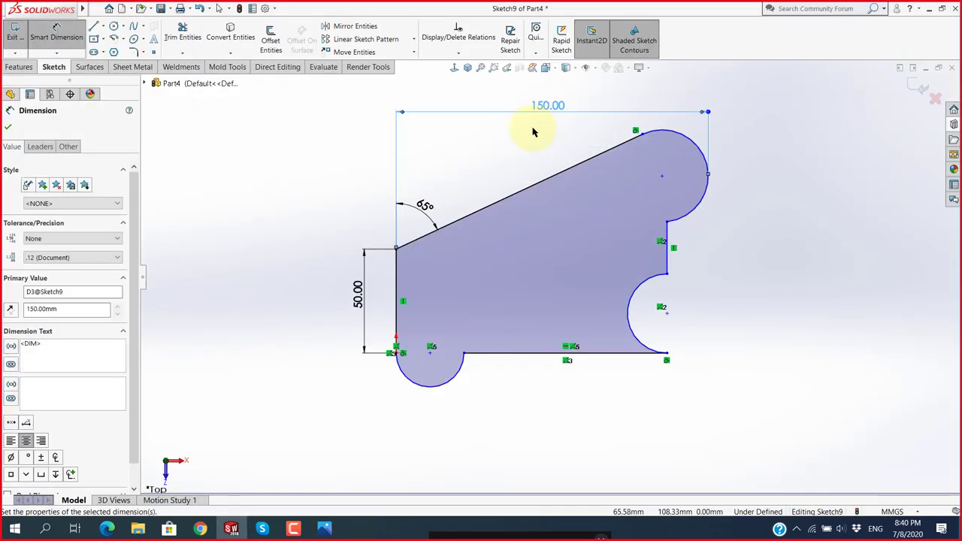
pyautogui.click(762, 230)
pyautogui.hotkey('alt', 'Tab')
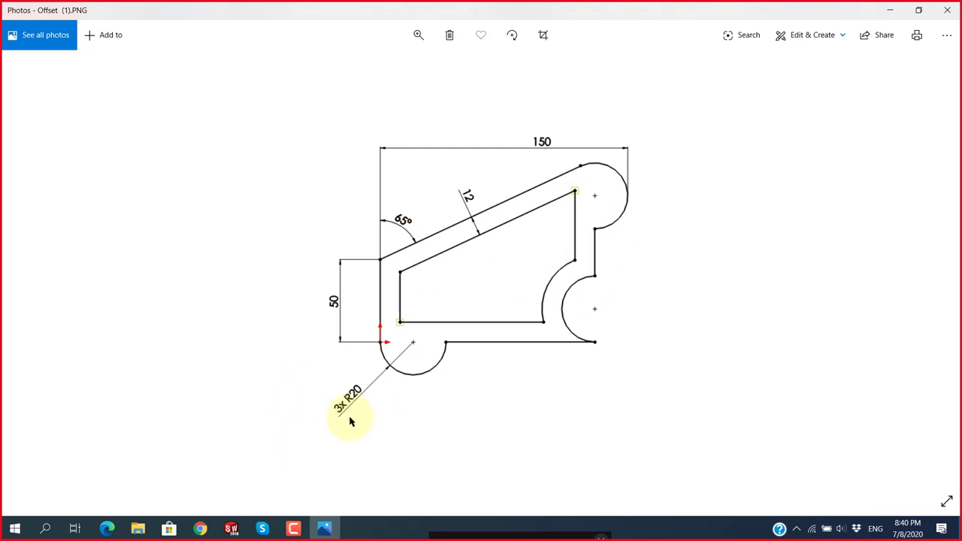
pyautogui.hotkey('alt', 'Tab')
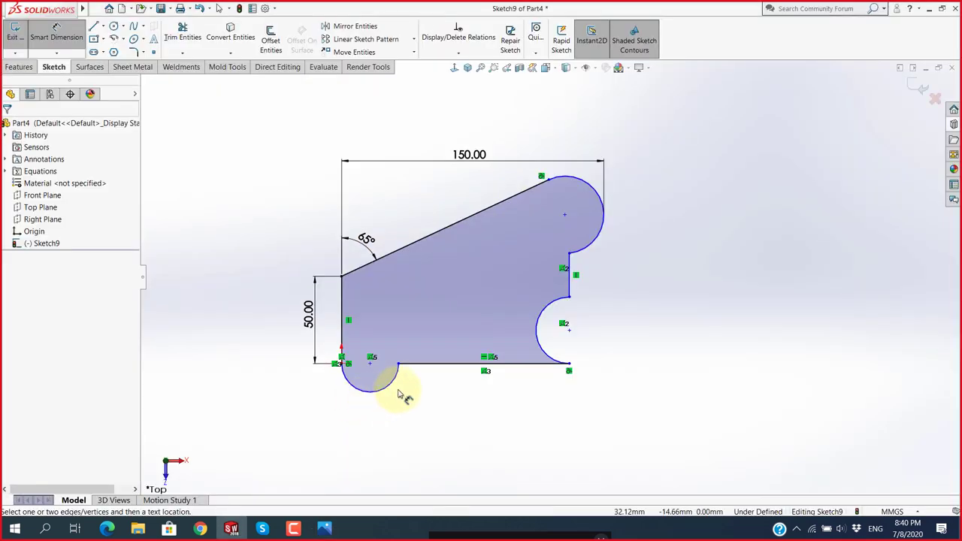
# Make the three arcs of the outline equal.
pyautogui.click(391, 385)
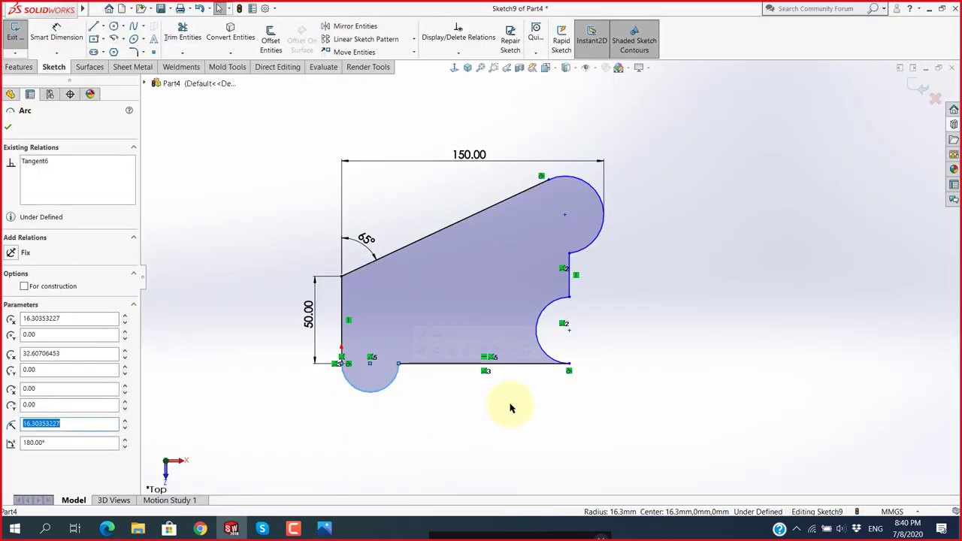
pyautogui.keyDown('ctrl'); pyautogui.click(538, 327); pyautogui.keyUp('ctrl')
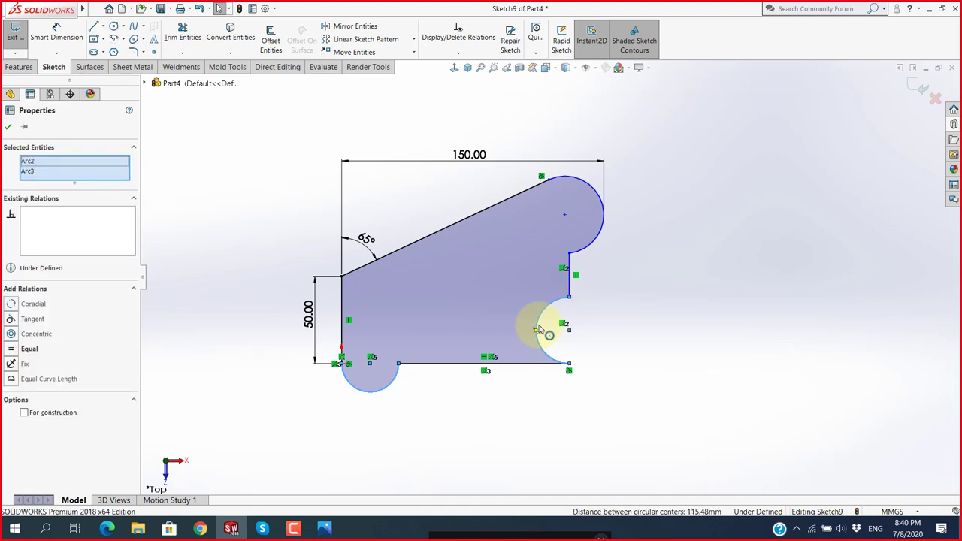
pyautogui.keyDown('ctrl'); pyautogui.click(588, 250); pyautogui.keyUp('ctrl')
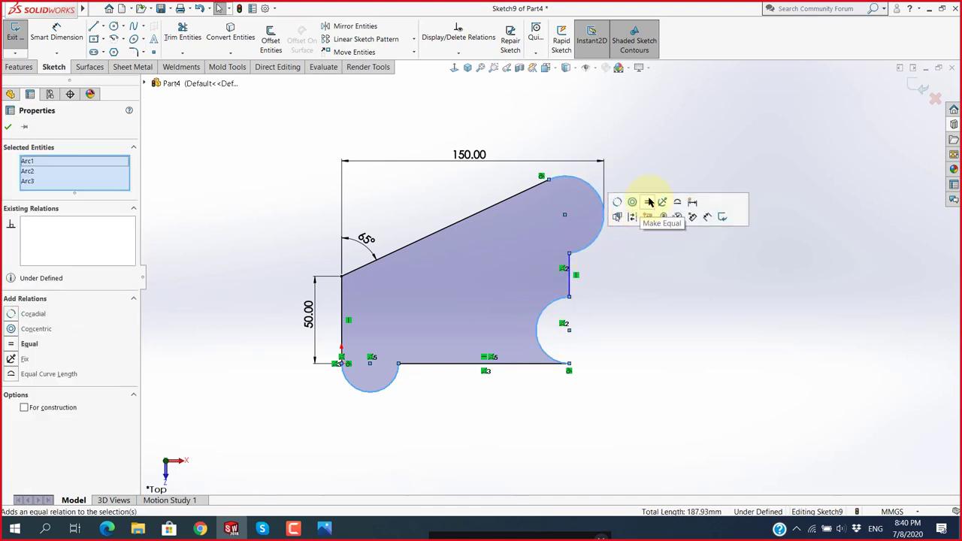
pyautogui.click(653, 200)
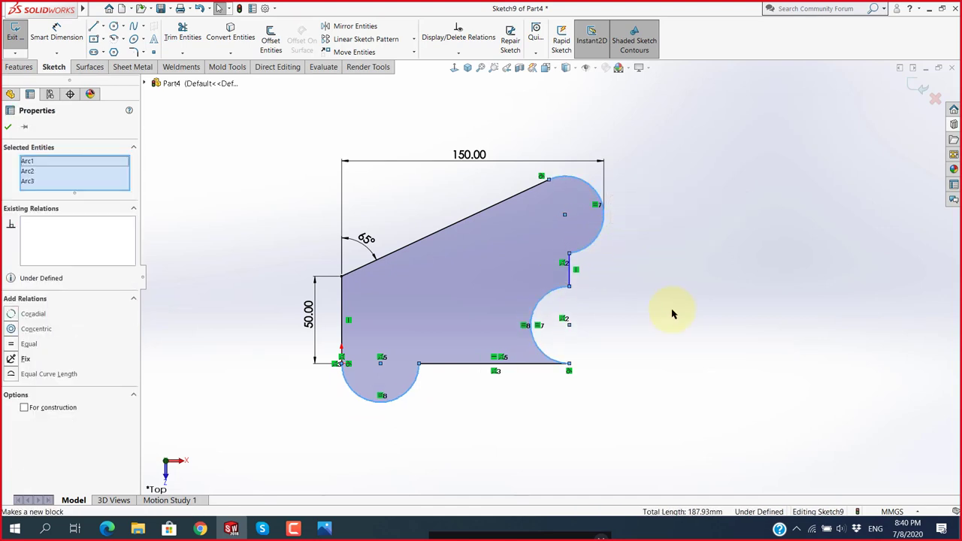
# Give the lower-left arc a 20 mm radius dimension.
pyautogui.click(57, 34)
pyautogui.click(358, 398)
pyautogui.click(309, 427)
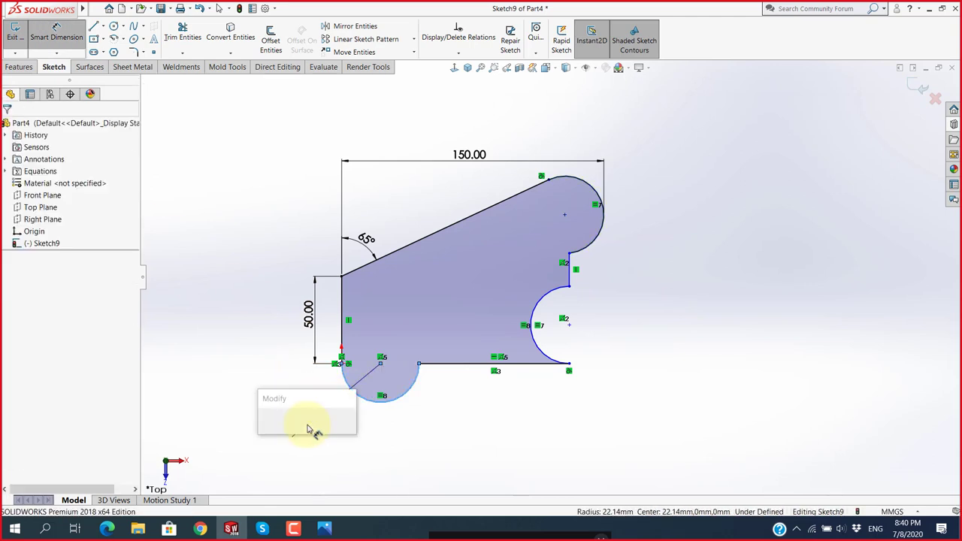
pyautogui.write('2')
pyautogui.press('Return')
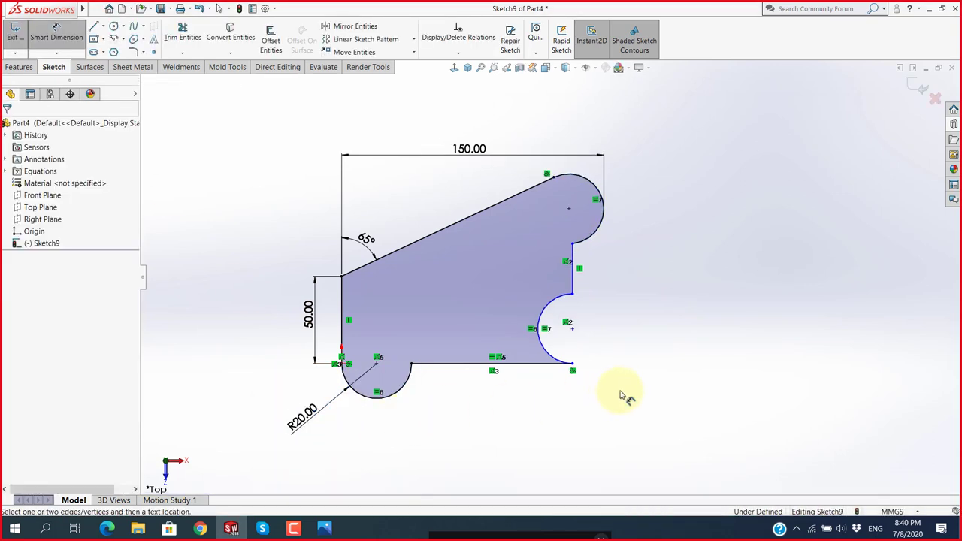
pyautogui.scroll(-2, 593, 254)
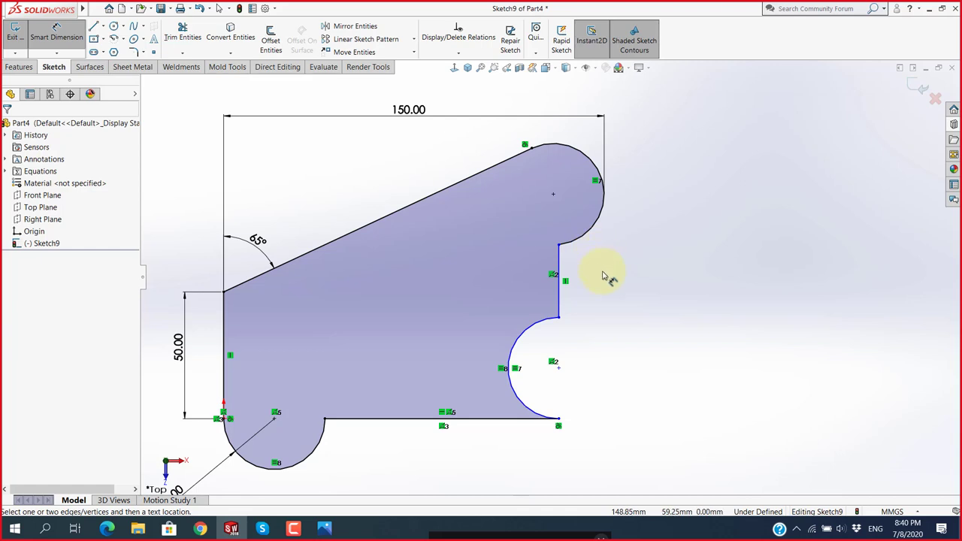
# Review the Offset (1) reference drawing in Photos.
pyautogui.hotkey('alt', 'Tab')
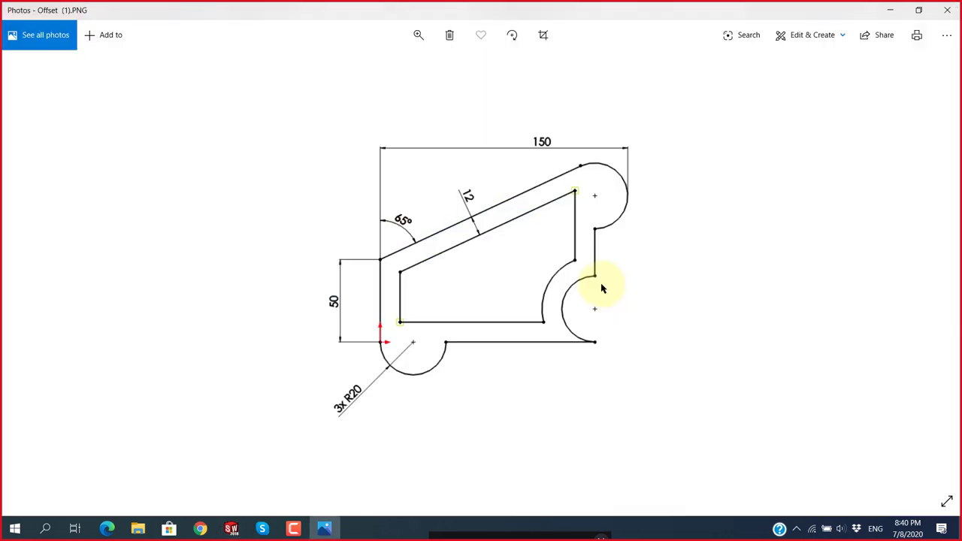
pyautogui.click(594, 200)
pyautogui.click(595, 313)
pyautogui.hotkey('alt', 'Tab')
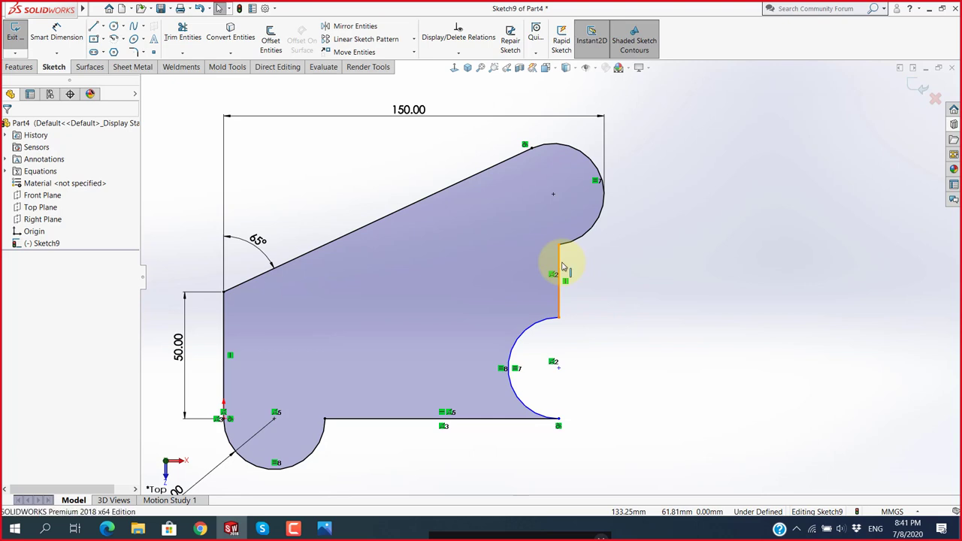
# Make the upper arc's centre coincident with the short right vertical edge, fully defining Sketch9.
pyautogui.click(560, 263)
pyautogui.keyDown('ctrl'); pyautogui.click(553, 195); pyautogui.keyUp('ctrl')
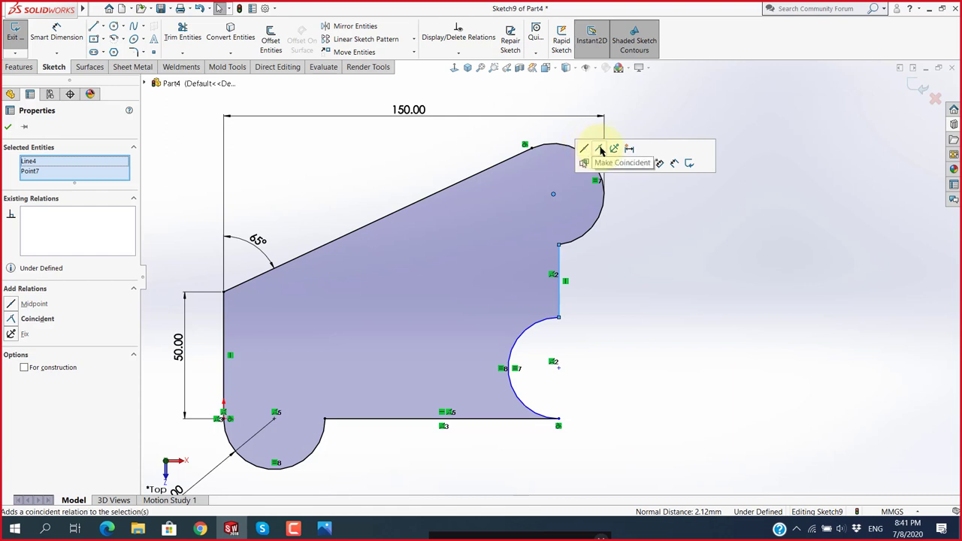
pyautogui.click(600, 150)
pyautogui.click(684, 319)
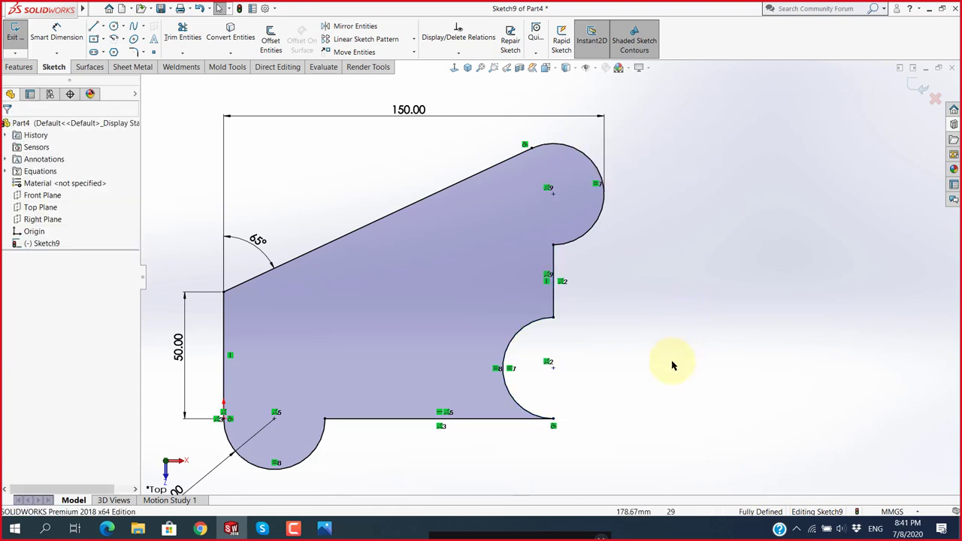
pyautogui.scroll(3, 397, 290)
pyautogui.scroll(-1, 397, 290)
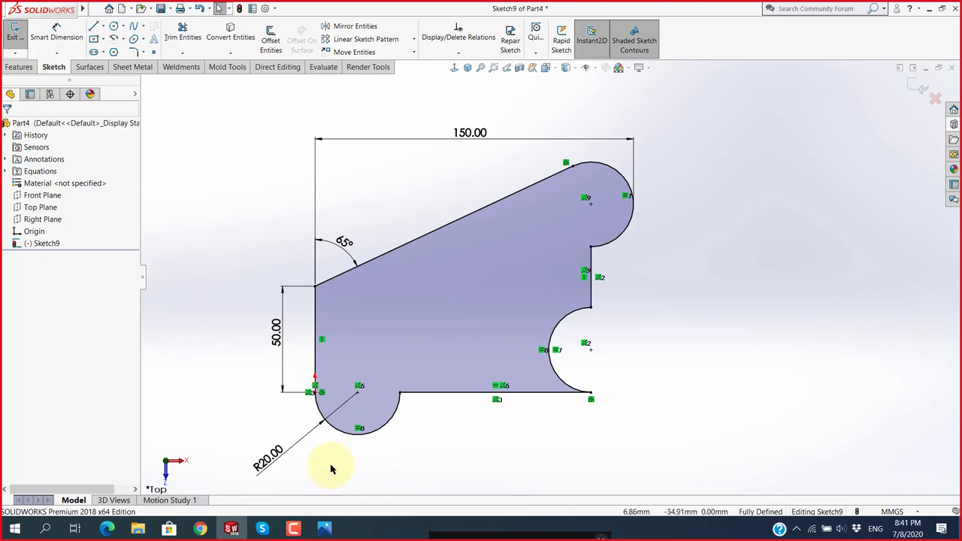
pyautogui.click(324, 529)
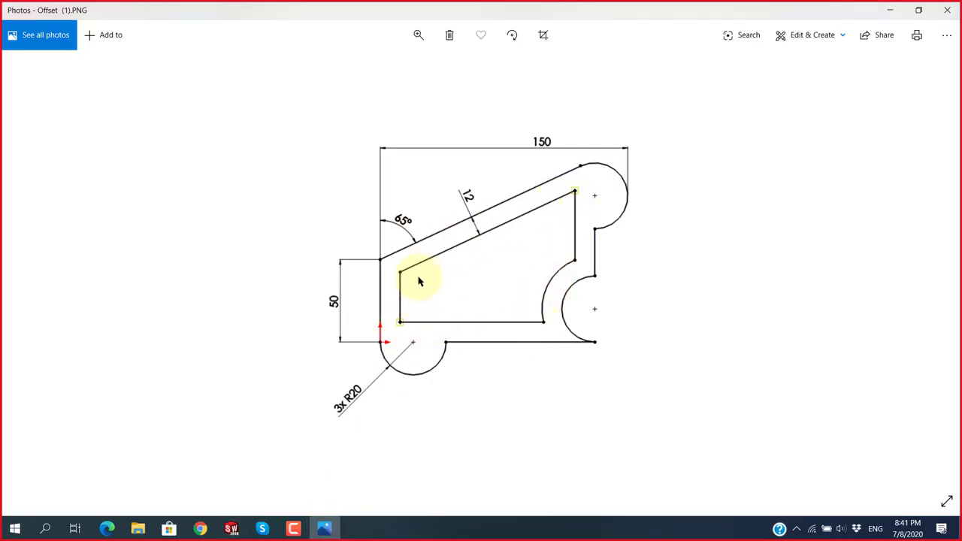
# Open Offset Entities with a 12 mm distance, checked against the reference drawing.
pyautogui.click(230, 528)
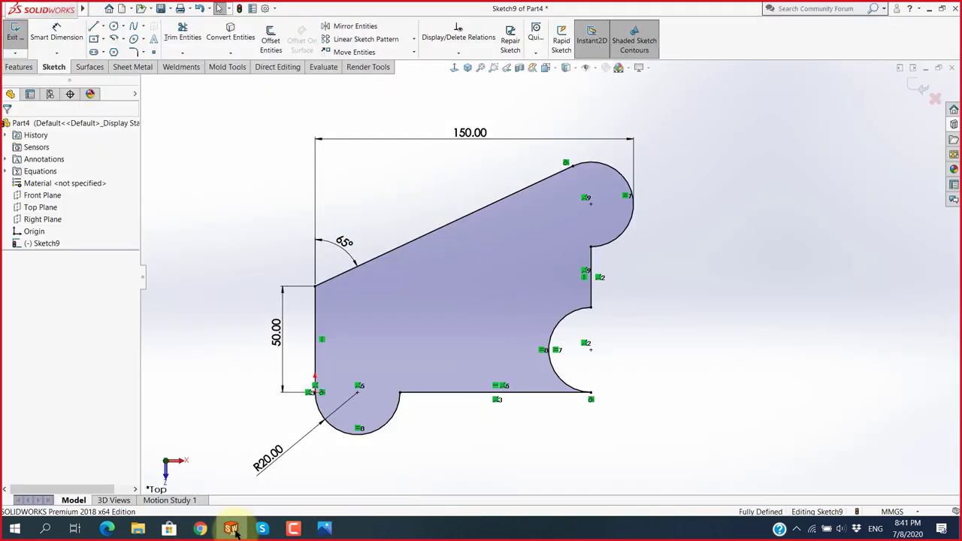
pyautogui.click(273, 39)
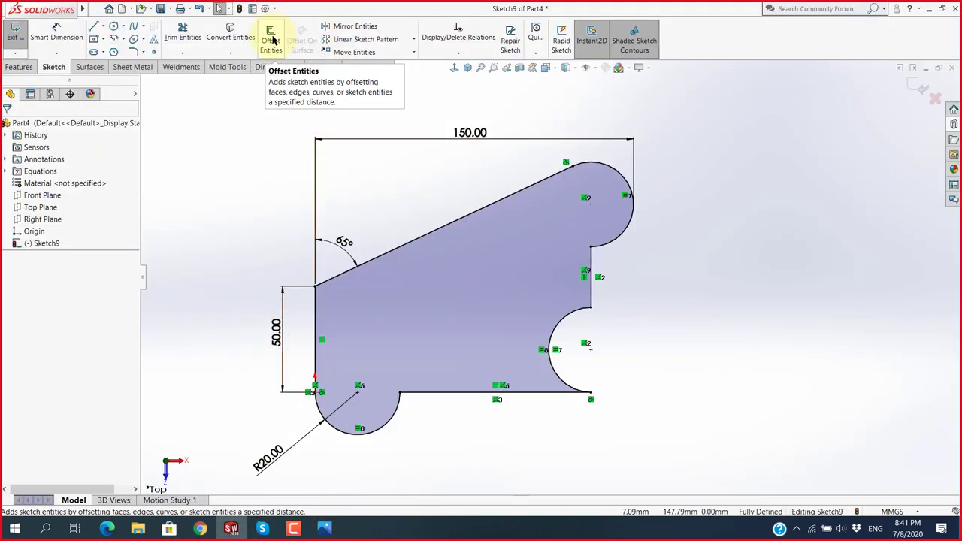
pyautogui.click(272, 39)
pyautogui.press('super+plus')
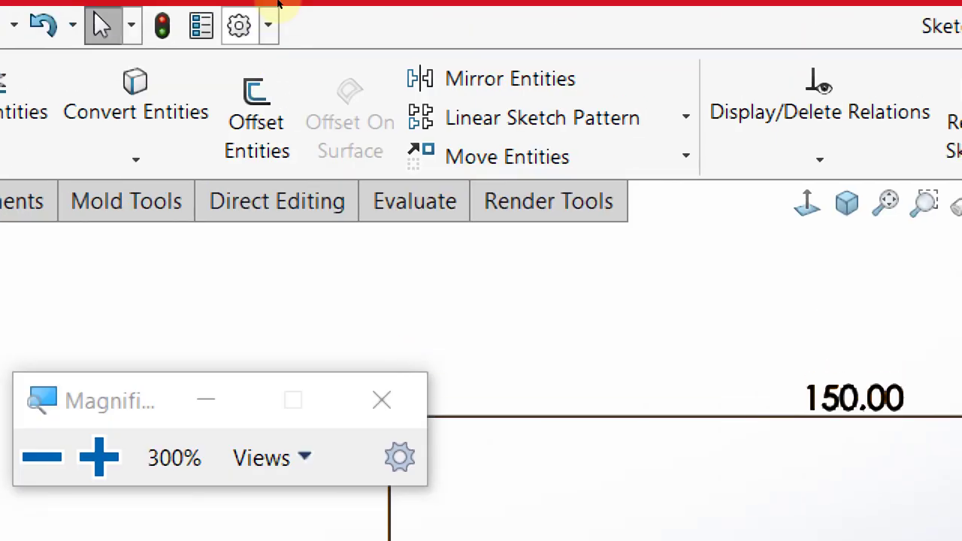
pyautogui.click(275, 47)
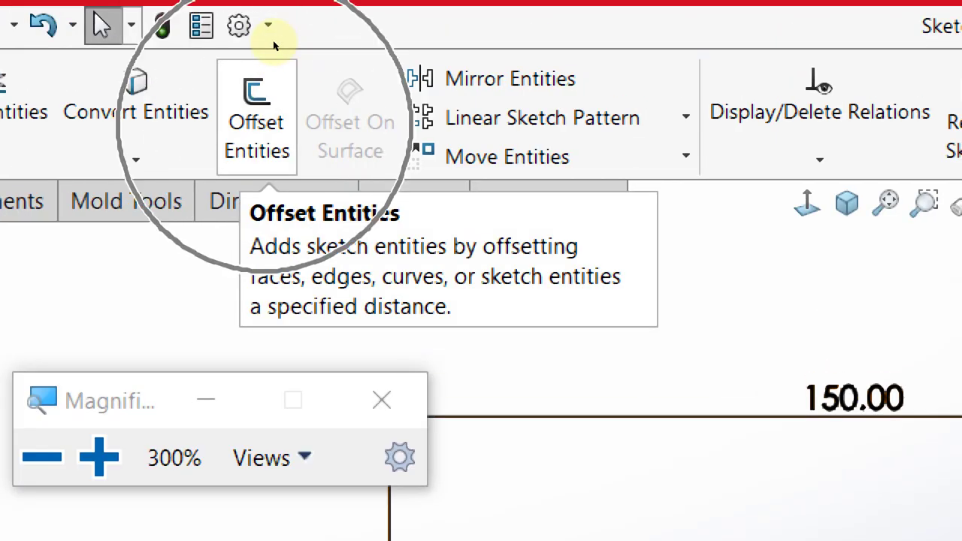
pyautogui.press('super+Escape')
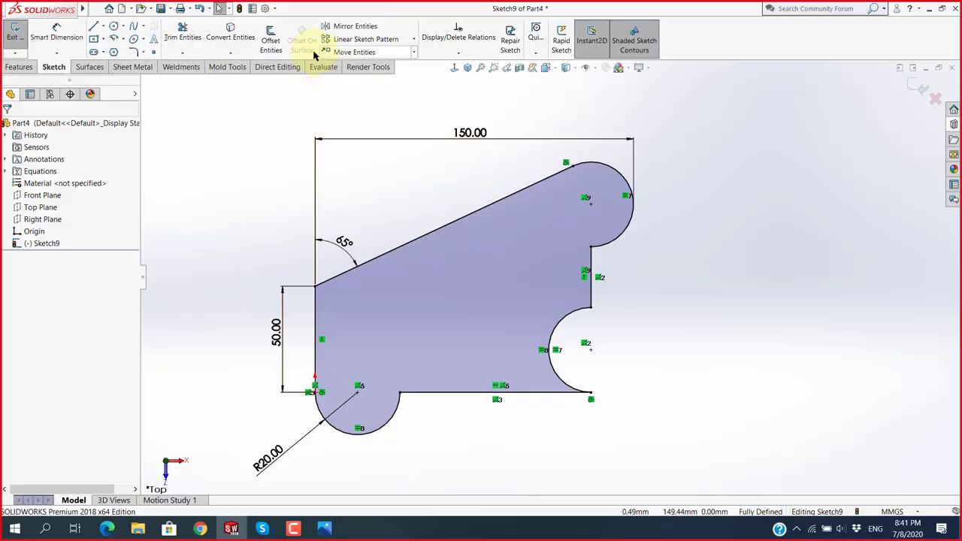
pyautogui.click(272, 39)
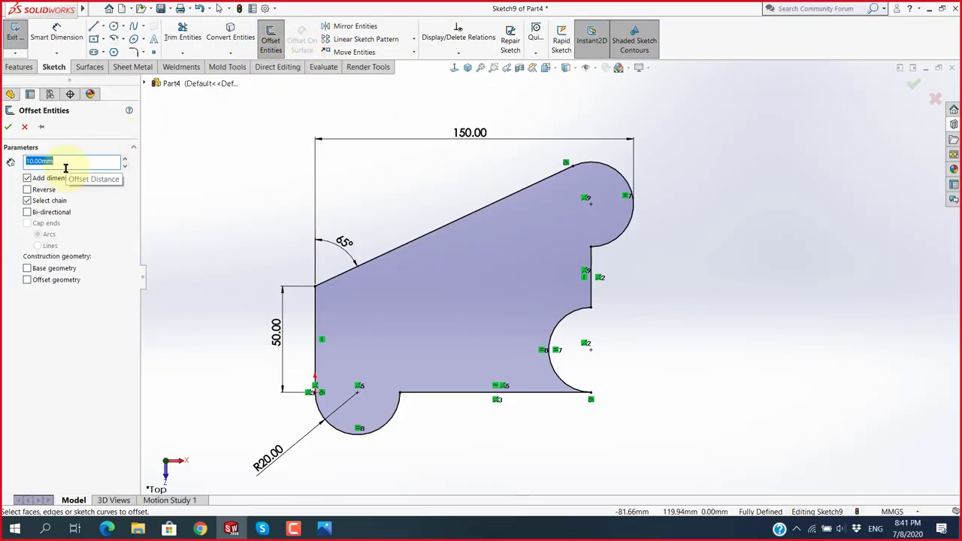
pyautogui.hotkey('alt', 'Tab')
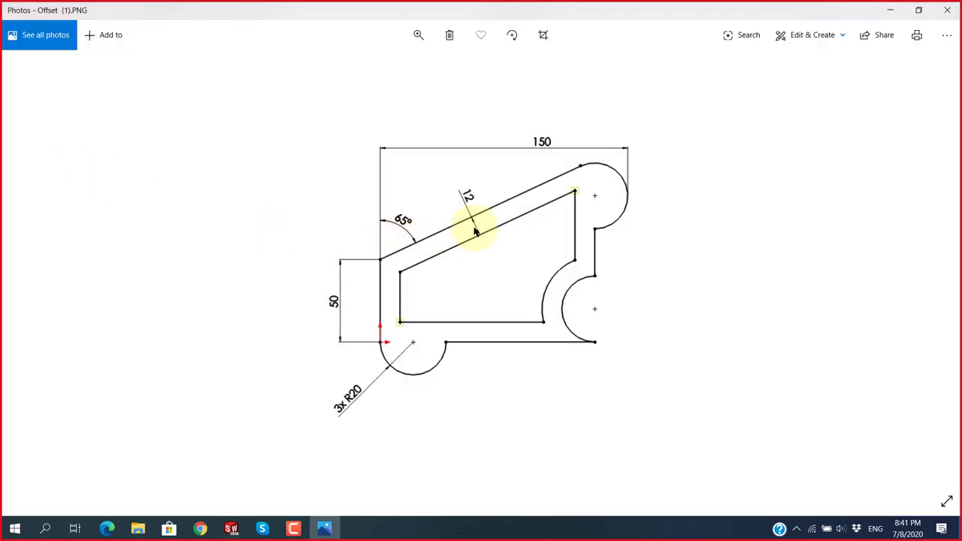
pyautogui.hotkey('alt', 'Tab')
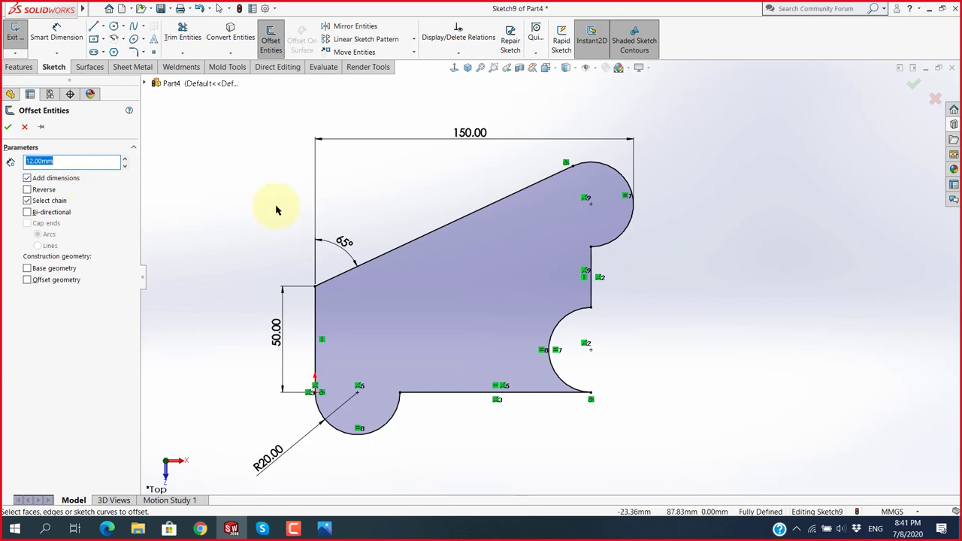
# Offset the slanted top edge 12 mm, reversed to lie above it, without added dimensions.
pyautogui.click(440, 232)
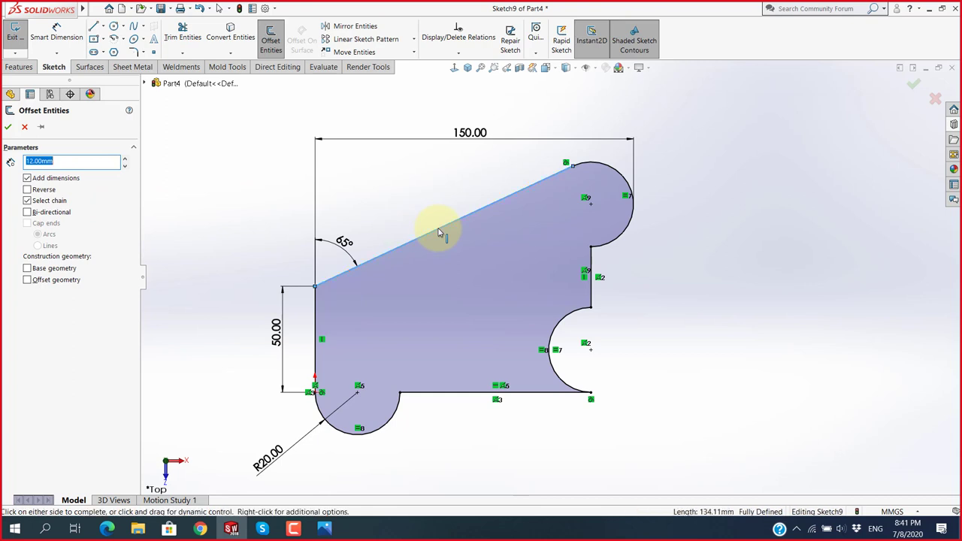
pyautogui.scroll(2, 455, 289)
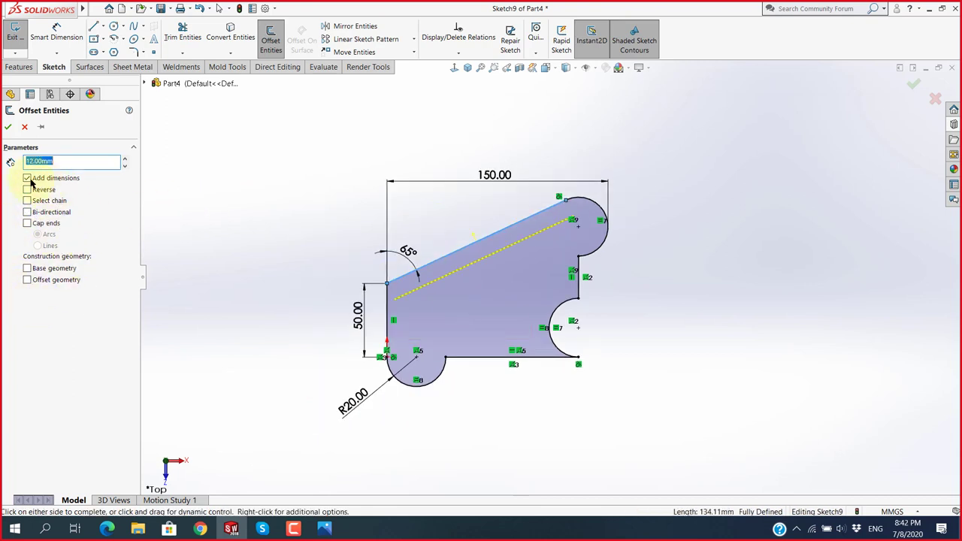
pyautogui.click(27, 178)
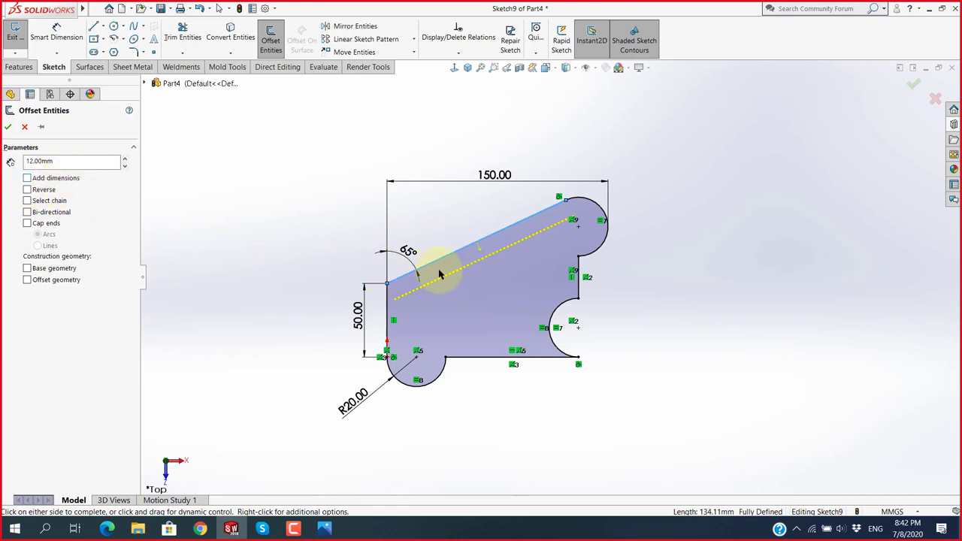
pyautogui.click(456, 315)
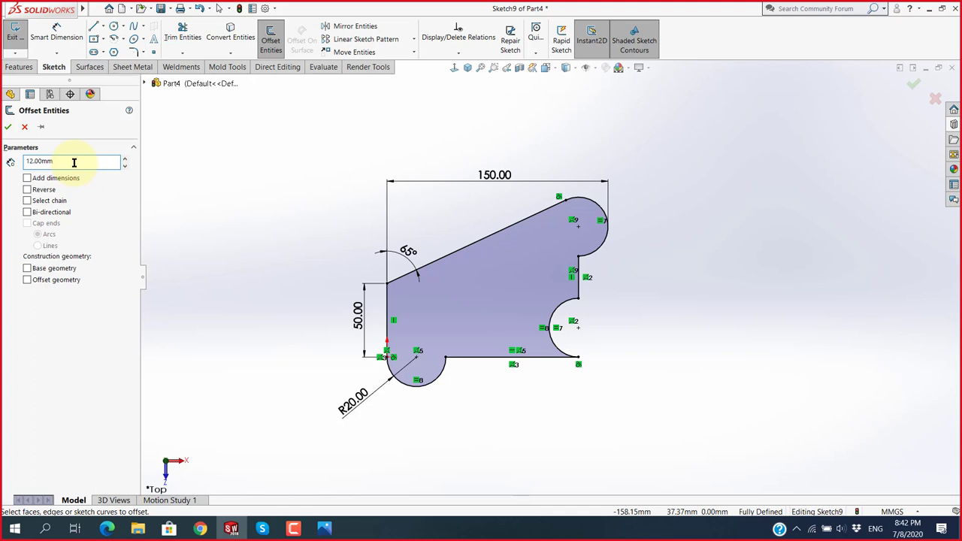
pyautogui.scroll(-1, 606, 354)
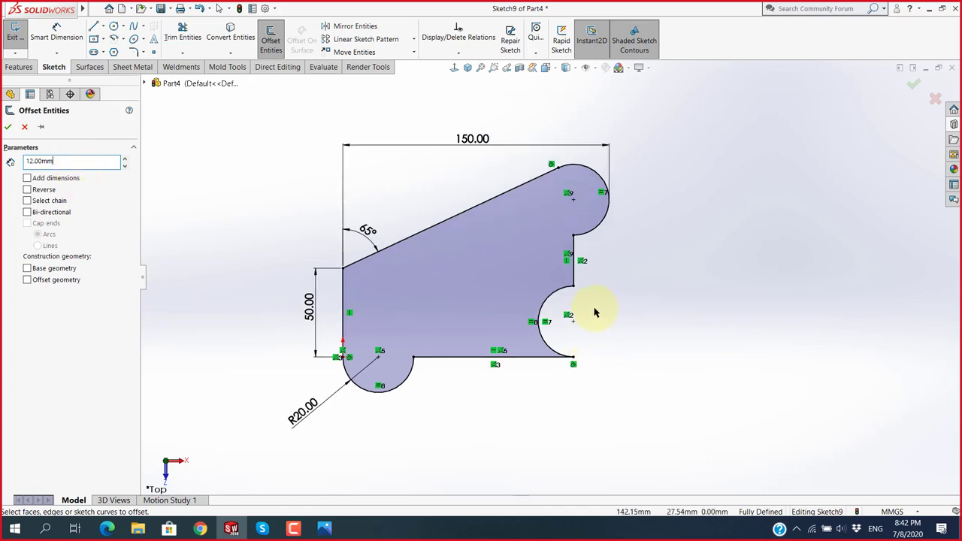
pyautogui.click(466, 217)
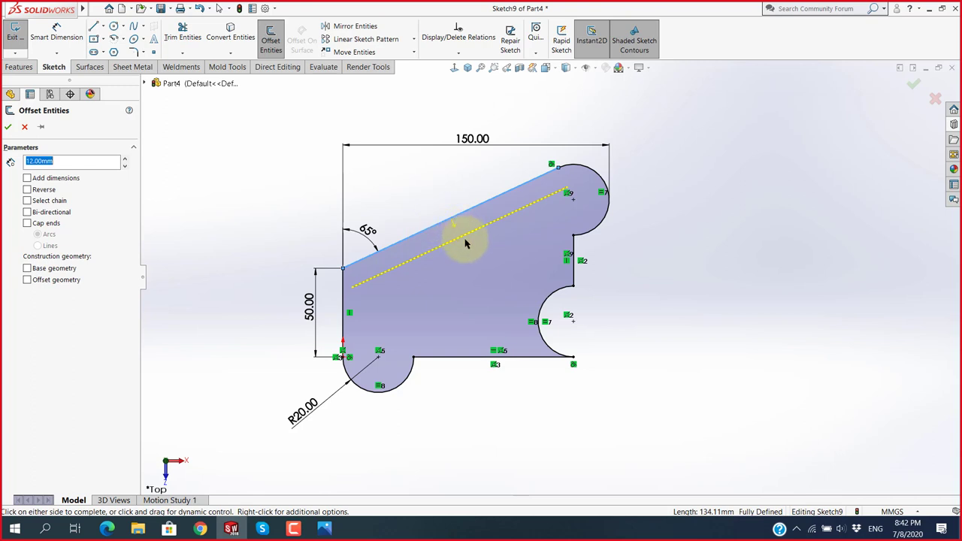
pyautogui.click(27, 192)
pyautogui.click(28, 193)
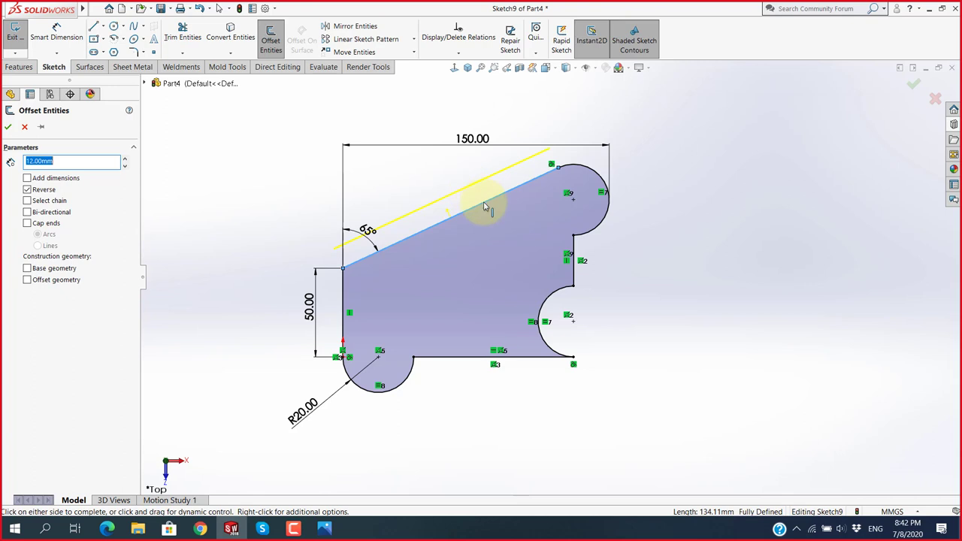
pyautogui.click(10, 128)
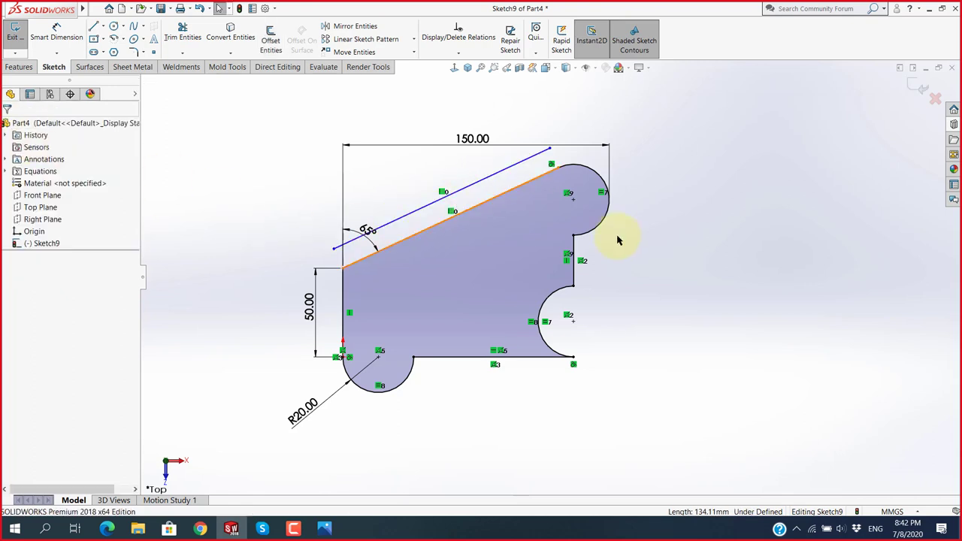
# Drag the new offset line away from the slanted edge and back, dropping its relations.
pyautogui.click(472, 186)
pyautogui.moveTo(388, 162); pyautogui.dragTo(388, 158)
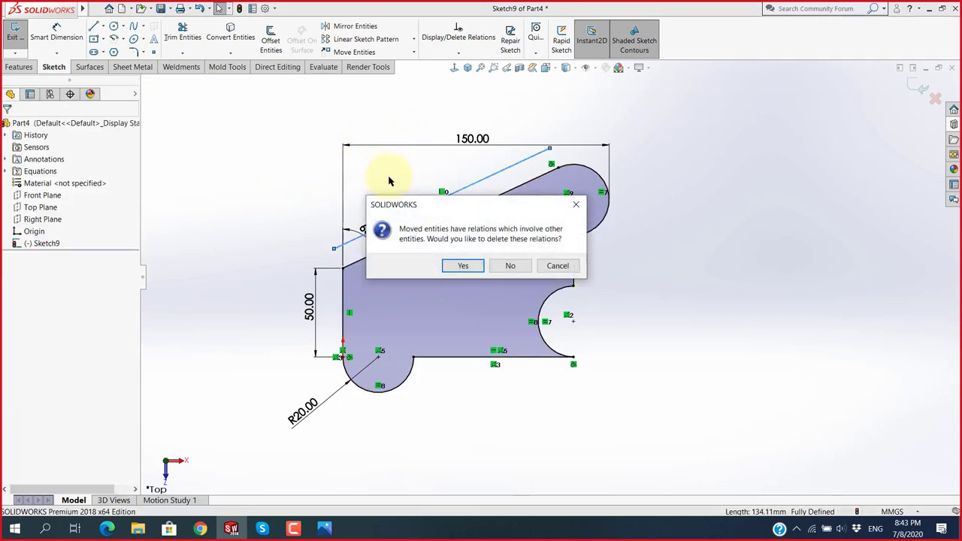
pyautogui.click(466, 266)
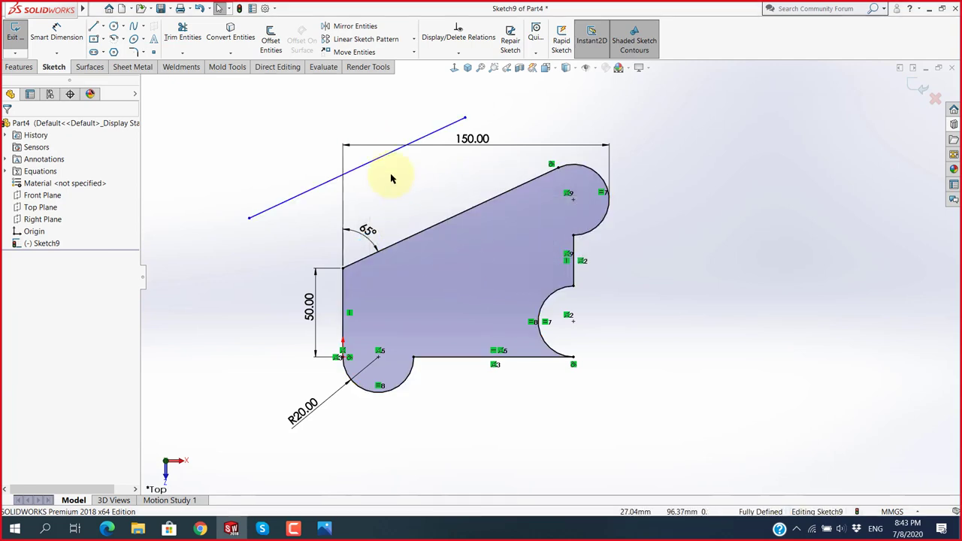
pyautogui.moveTo(382, 156)
pyautogui.mouseDown()
pyautogui.moveTo(425, 197)
pyautogui.moveTo(370, 156)
pyautogui.moveTo(424, 192)
pyautogui.mouseUp()
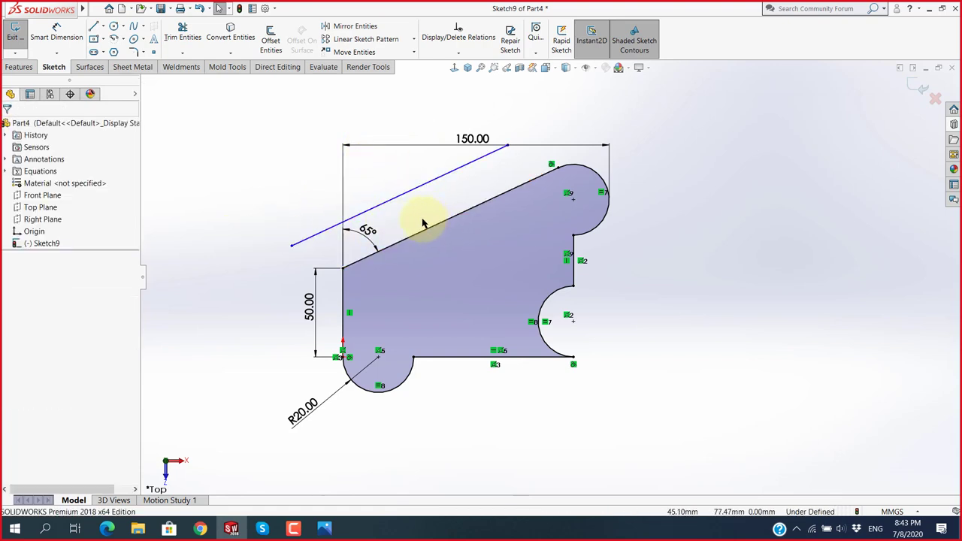
# Delete the stray line above the sloped edge and reopen Offset Entities.
pyautogui.click(427, 185)
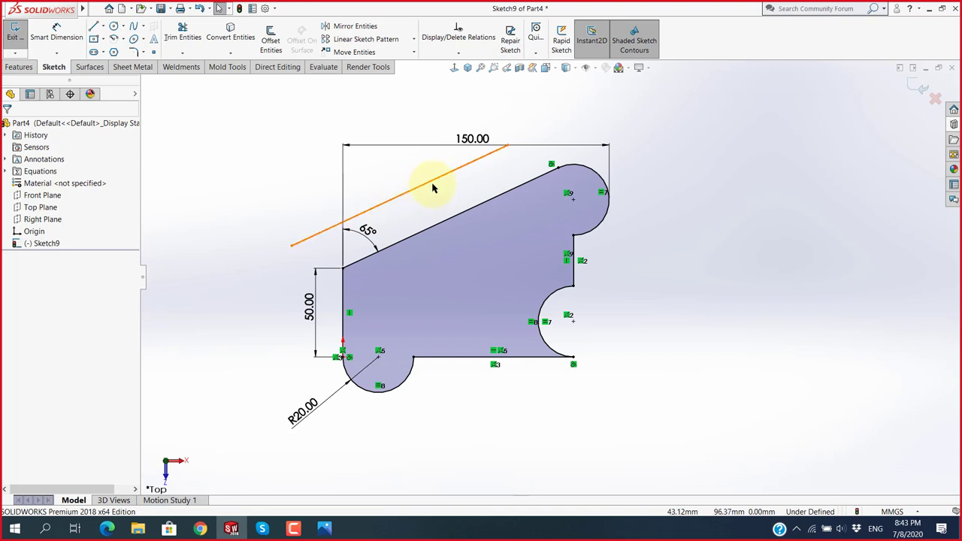
pyautogui.click(445, 193)
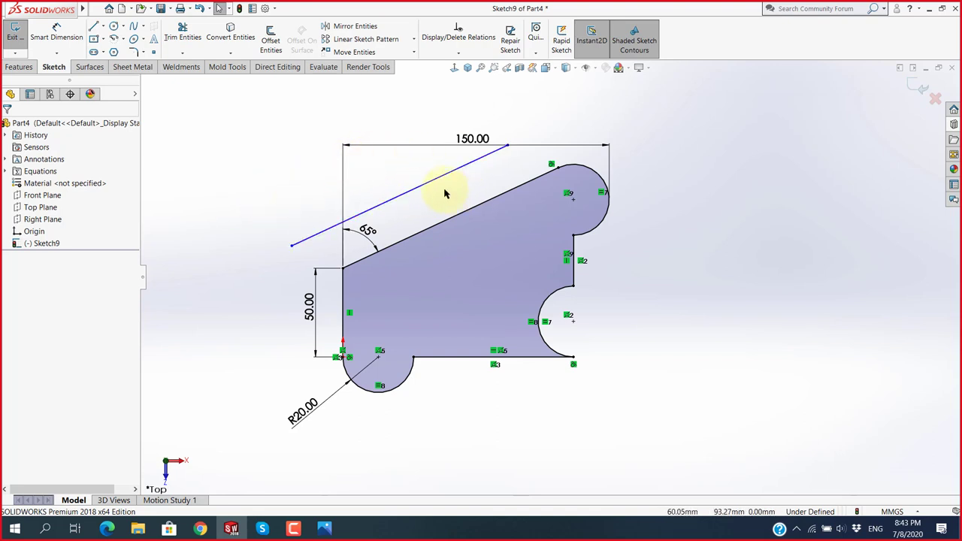
pyautogui.click(436, 184)
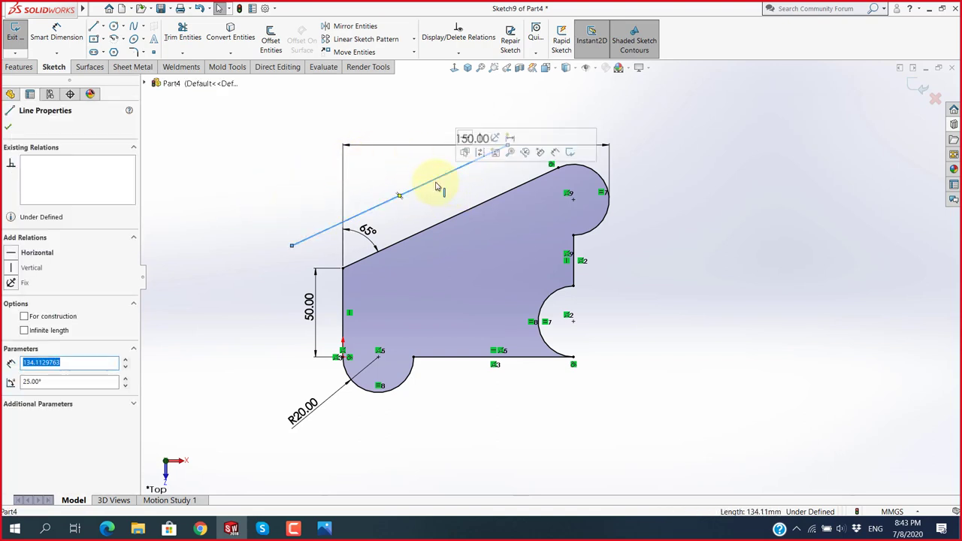
pyautogui.press('Delete')
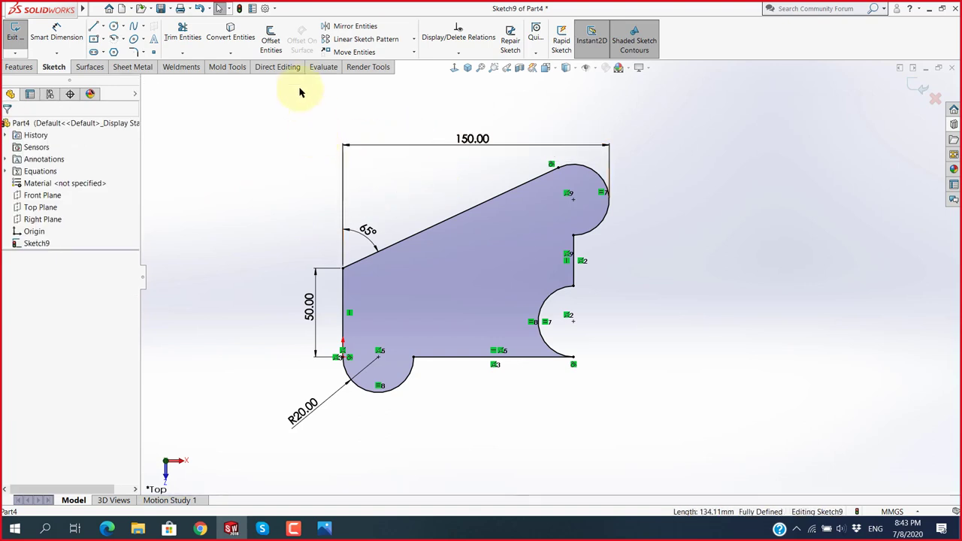
pyautogui.click(271, 40)
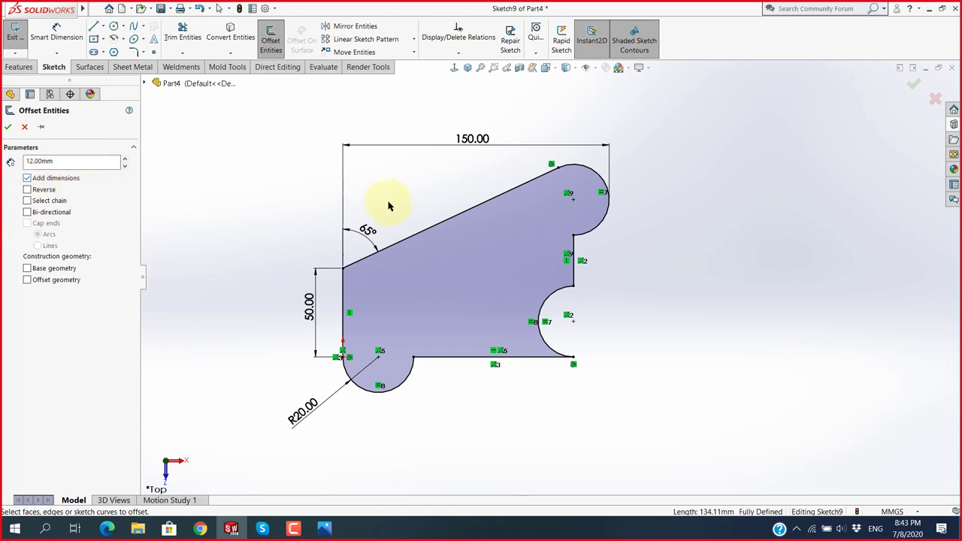
# Offset the sloped top edge 12 mm to the inside of the profile as a trial.
pyautogui.click(443, 220)
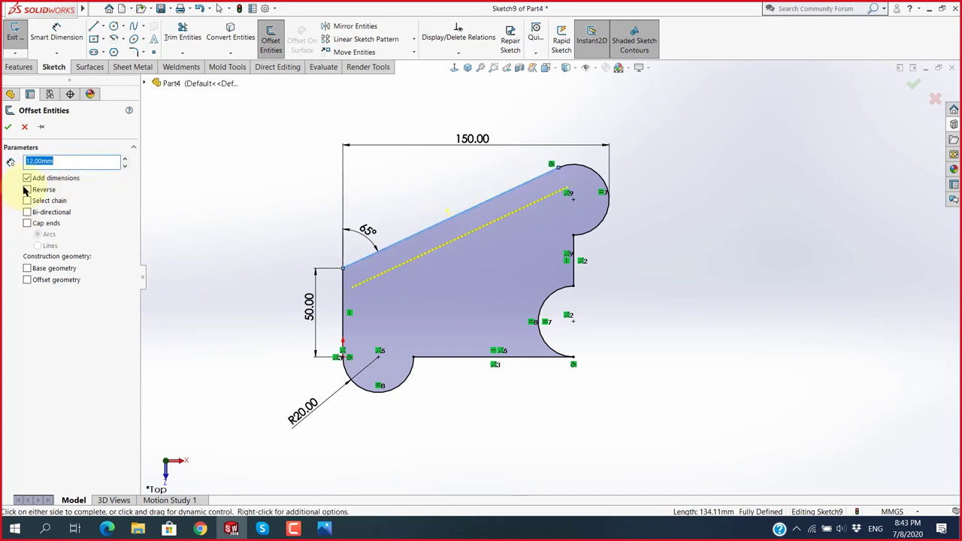
pyautogui.click(7, 126)
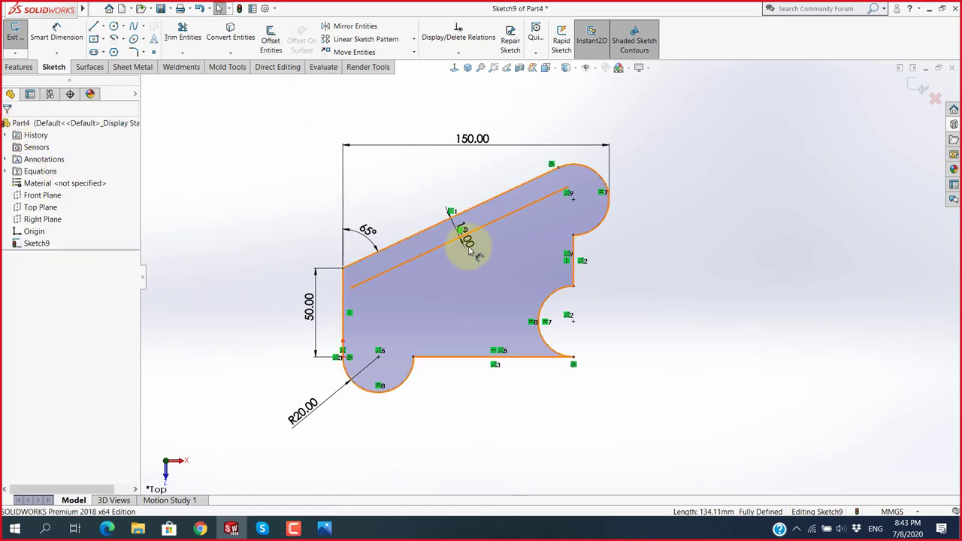
pyautogui.scroll(-5, 474, 235)
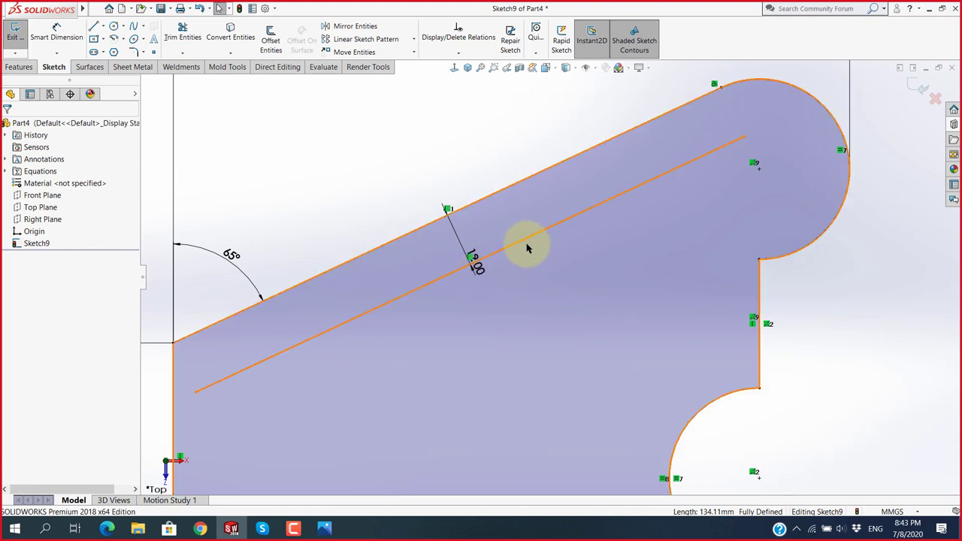
pyautogui.scroll(3, 421, 266)
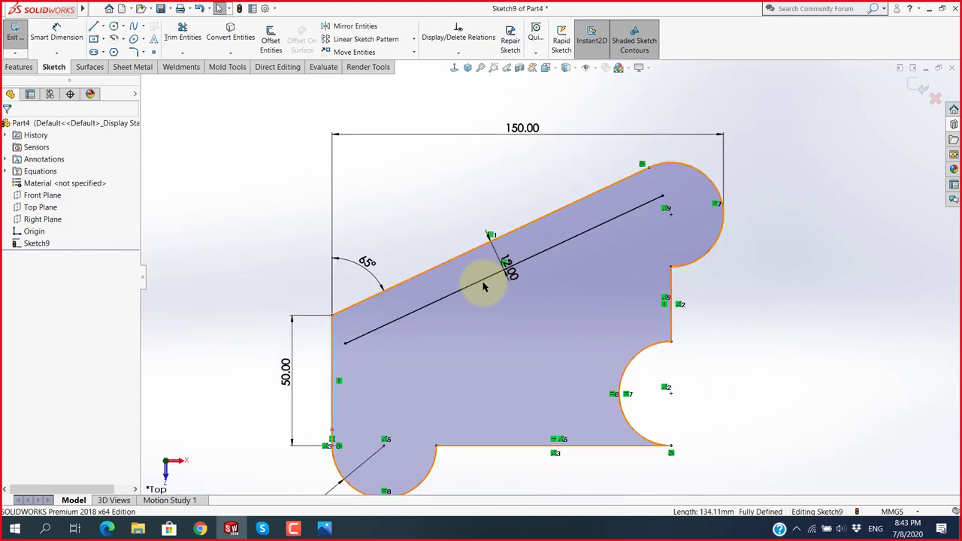
# Delete the trial offset line and its dimension, then restart Offset Entities.
pyautogui.click(485, 284)
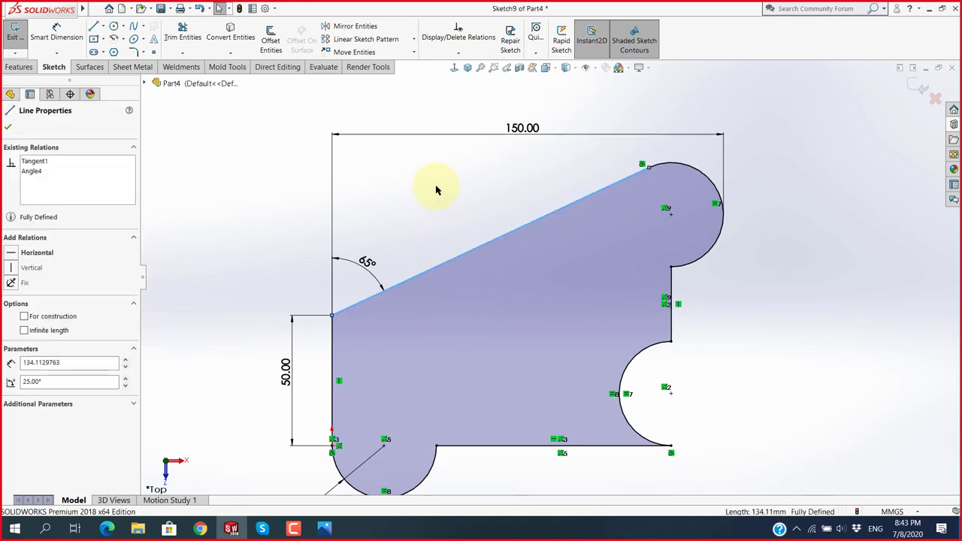
pyautogui.press('Delete')
pyautogui.click(268, 49)
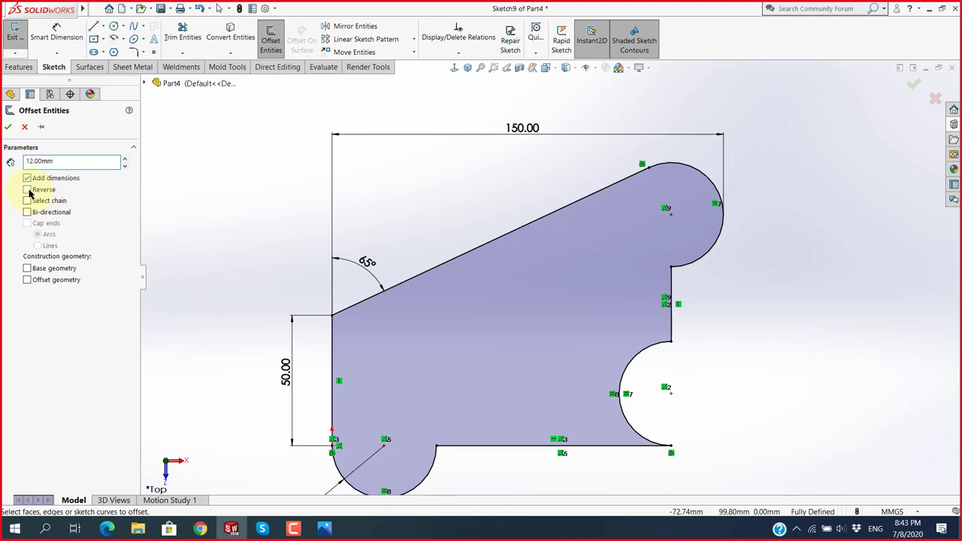
# Pick the sloped edge and toggle Reverse until its offset preview lies inside.
pyautogui.click(28, 190)
pyautogui.click(488, 242)
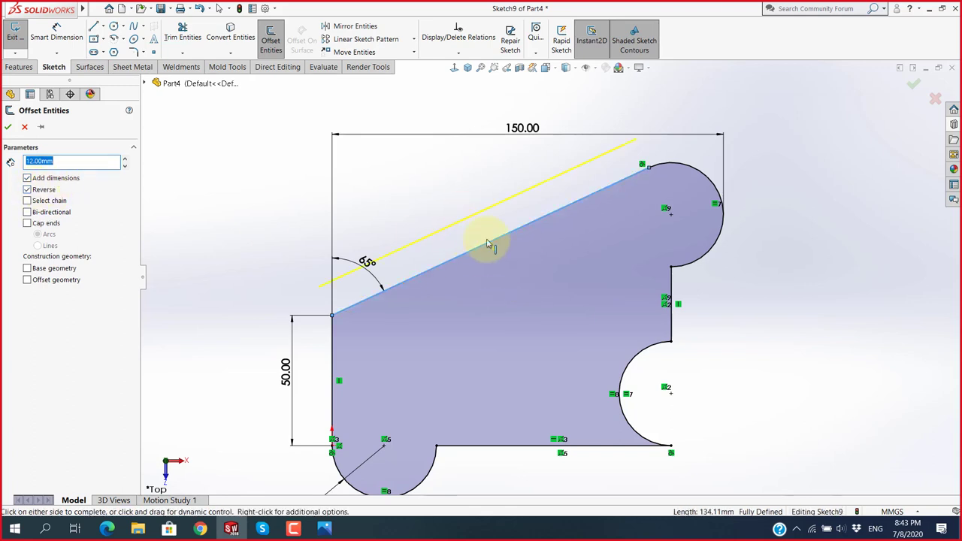
pyautogui.click(28, 190)
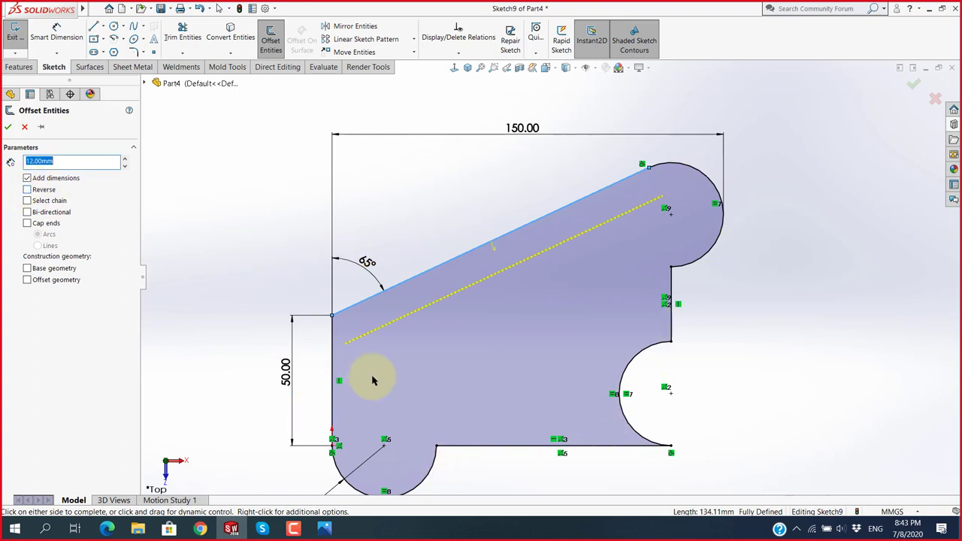
# Add the upper-right arc, short vertical, lower semicircle, bottom and left edges, flipping the loop inward.
pyautogui.click(714, 191)
pyautogui.click(674, 290)
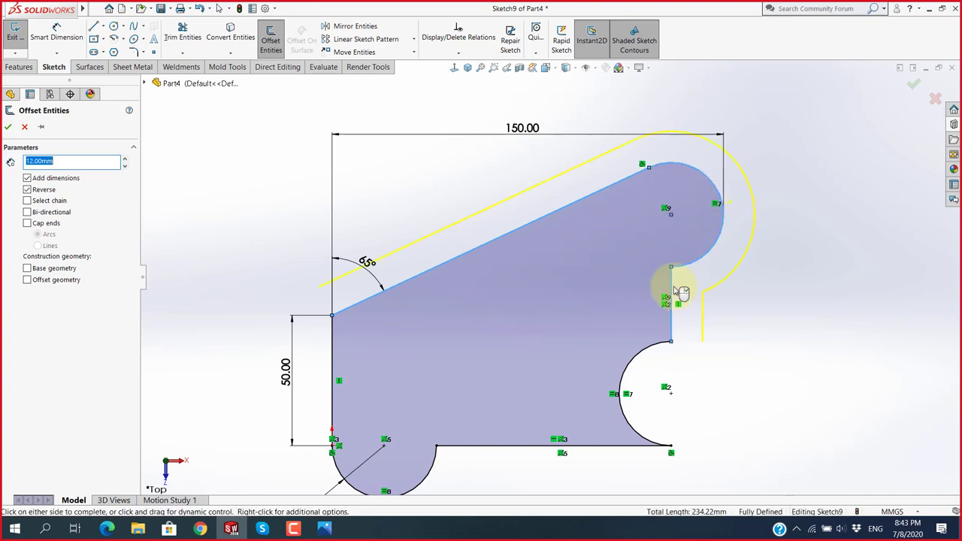
pyautogui.click(639, 367)
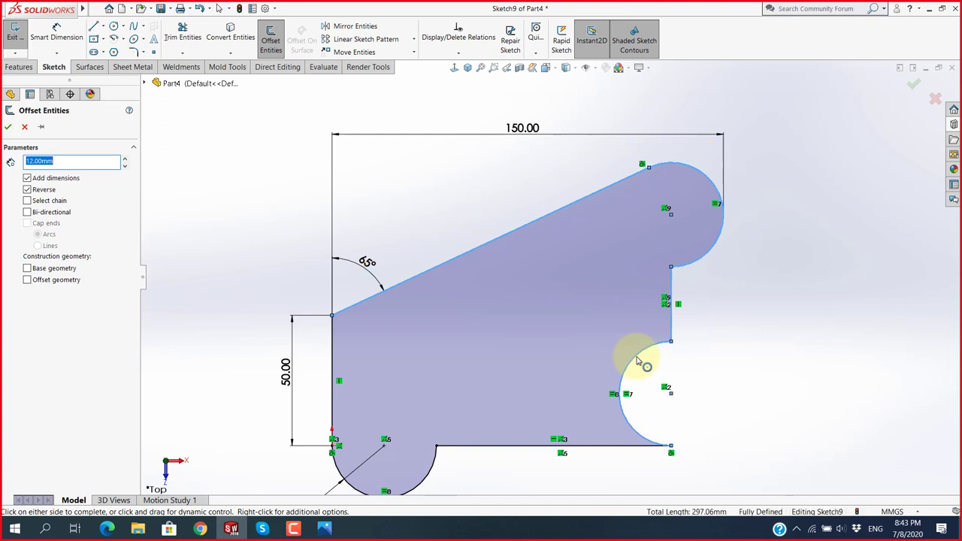
pyautogui.click(617, 445)
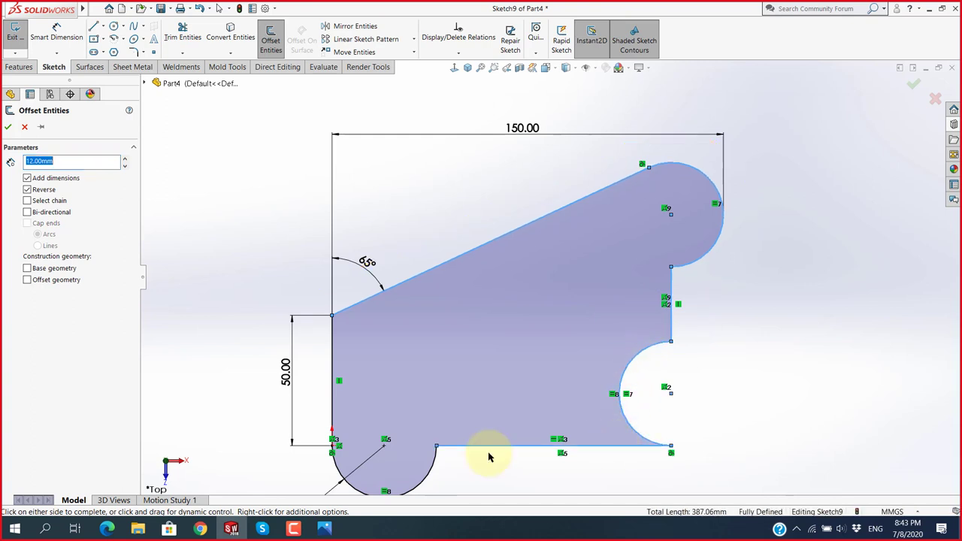
pyautogui.click(333, 363)
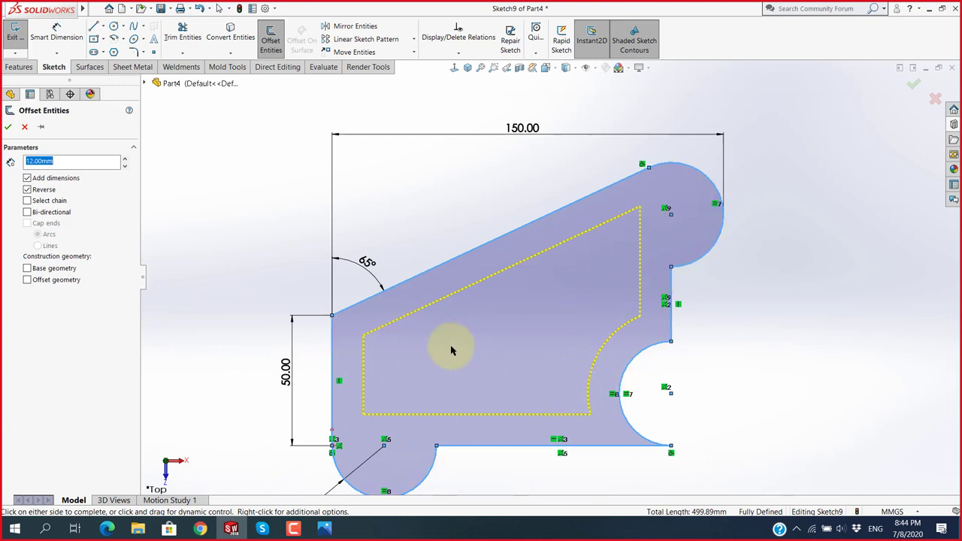
pyautogui.scroll(2, 511, 325)
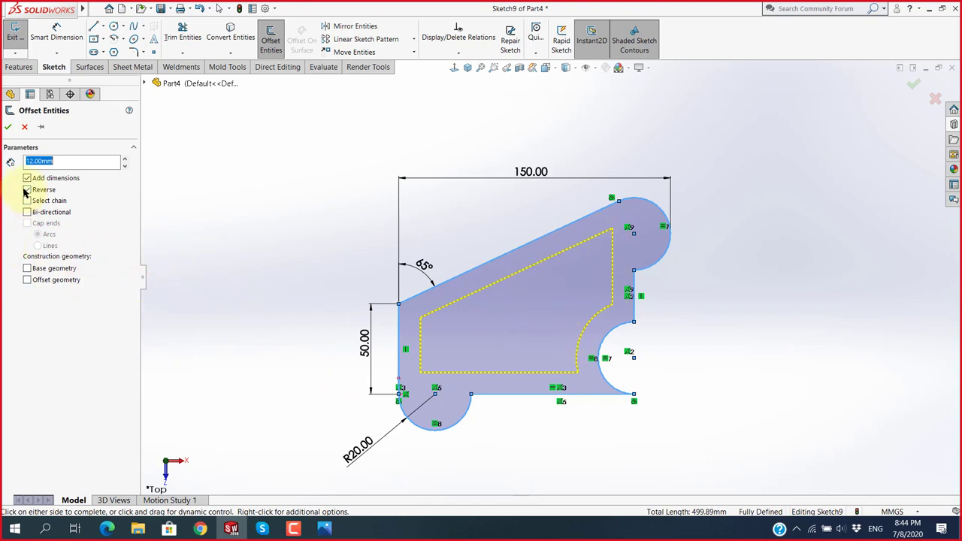
pyautogui.scroll(-2, 557, 311)
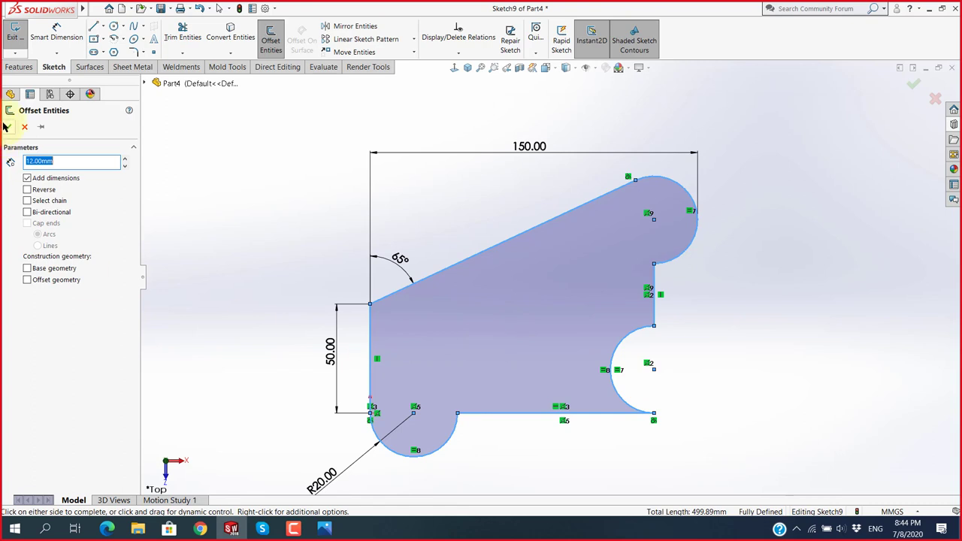
pyautogui.click(28, 190)
# Redo the offset from the slanted top edge with Select chain and Reverse, adding a 12 mm inner loop.
pyautogui.click(24, 126)
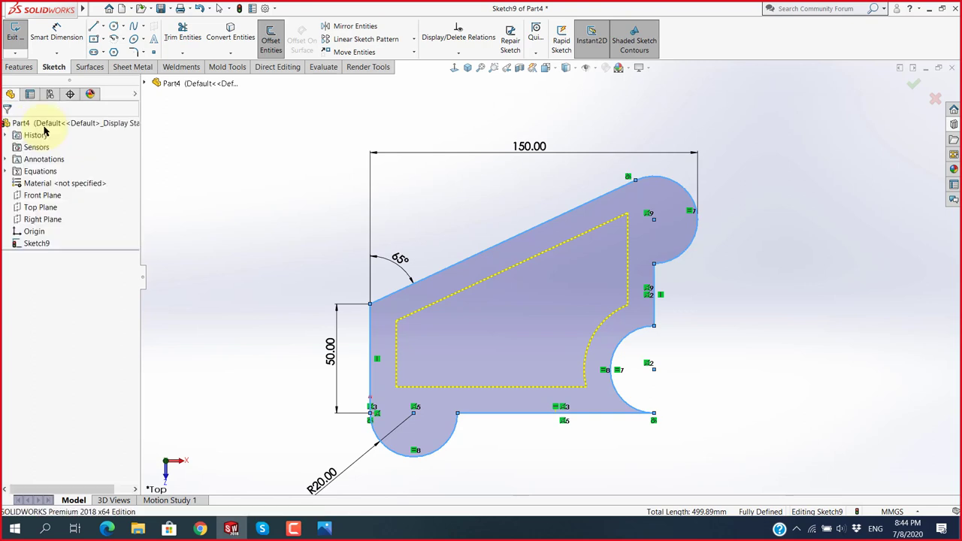
pyautogui.click(271, 41)
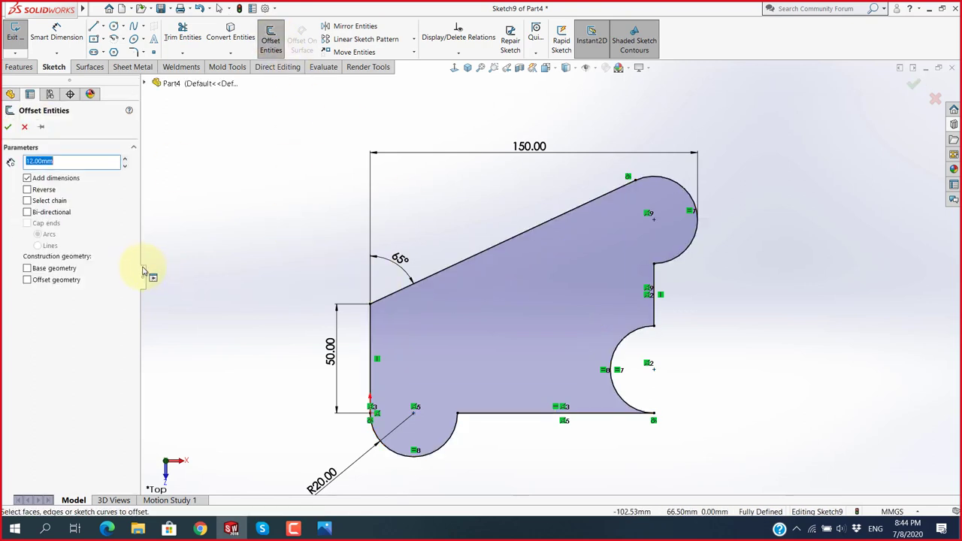
pyautogui.click(497, 246)
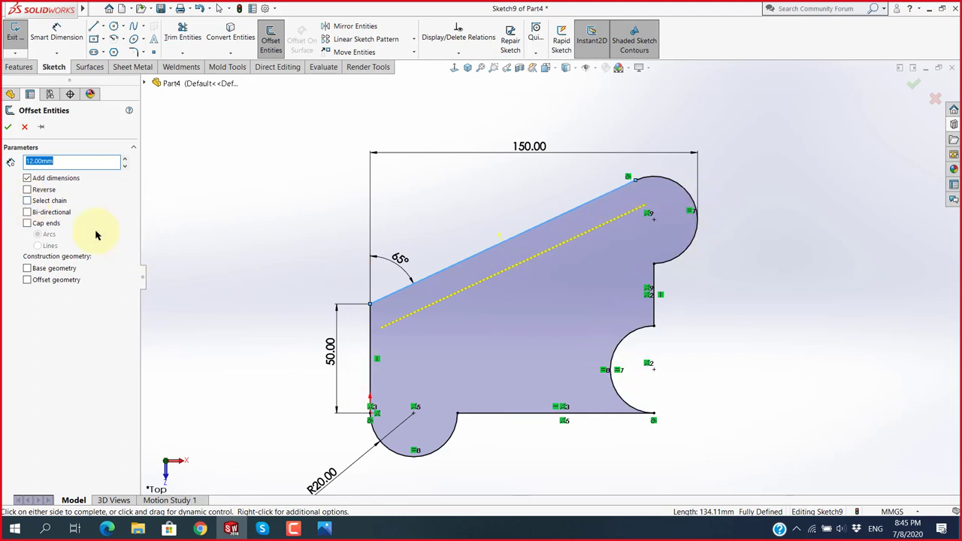
pyautogui.click(28, 200)
pyautogui.click(28, 189)
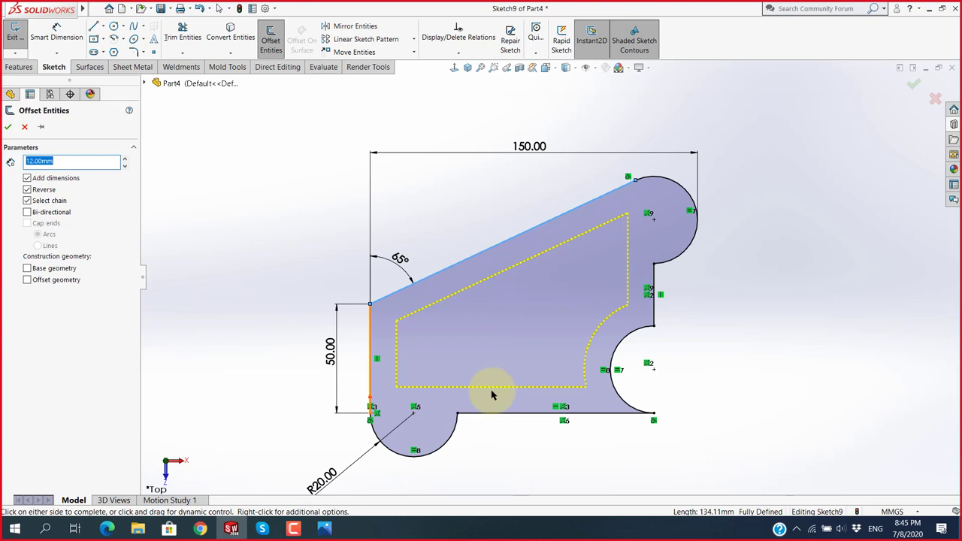
pyautogui.click(7, 127)
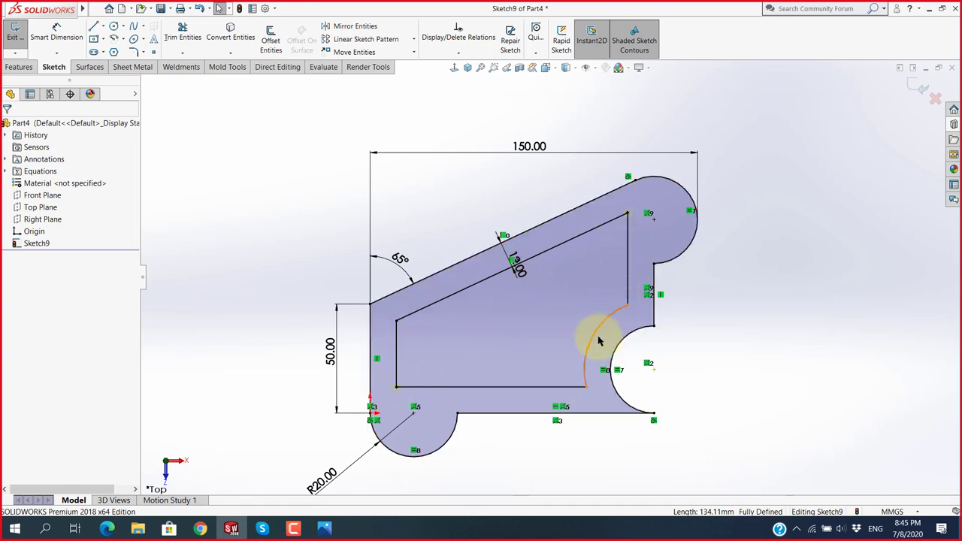
# Zoom around to inspect the 12 mm inner loop, then bring up Offset (1).PNG in Photos.
pyautogui.scroll(-3, 641, 227)
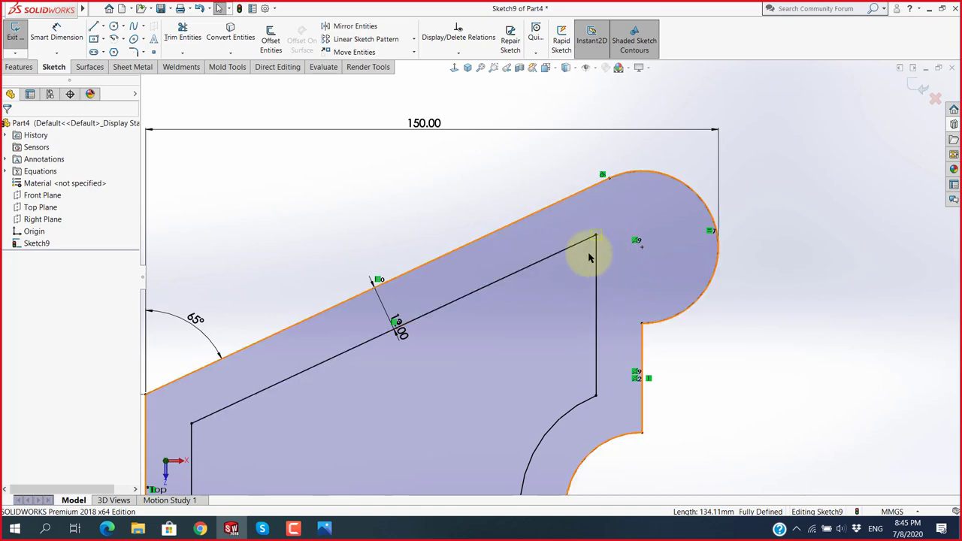
pyautogui.scroll(2, 625, 290)
pyautogui.scroll(1, 614, 344)
pyautogui.scroll(-2, 573, 305)
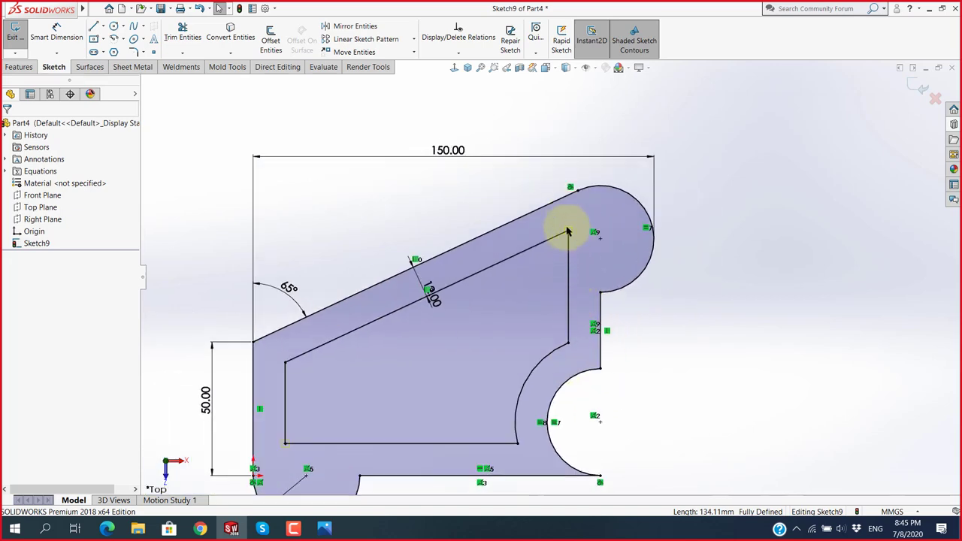
pyautogui.scroll(1, 534, 344)
pyautogui.scroll(-1, 440, 393)
pyautogui.scroll(-1, 403, 366)
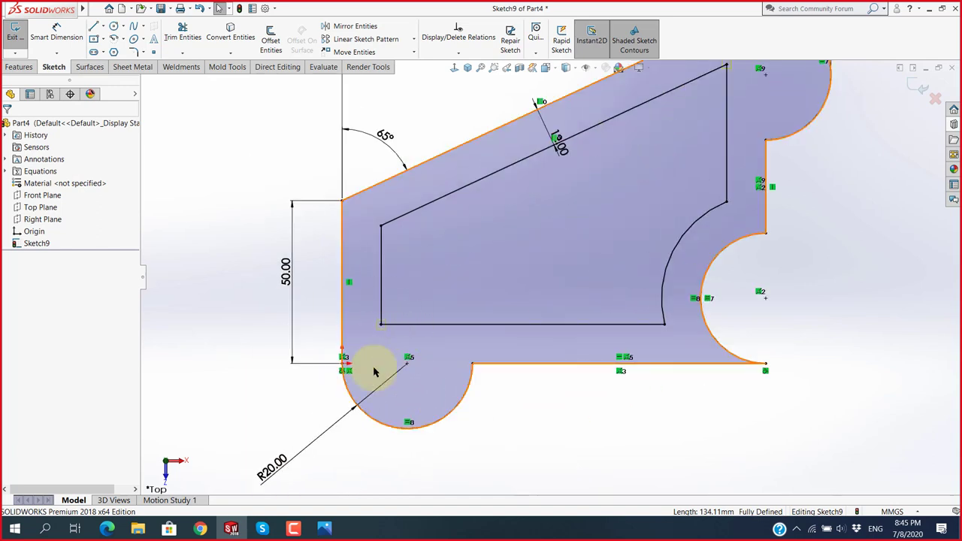
pyautogui.click(324, 528)
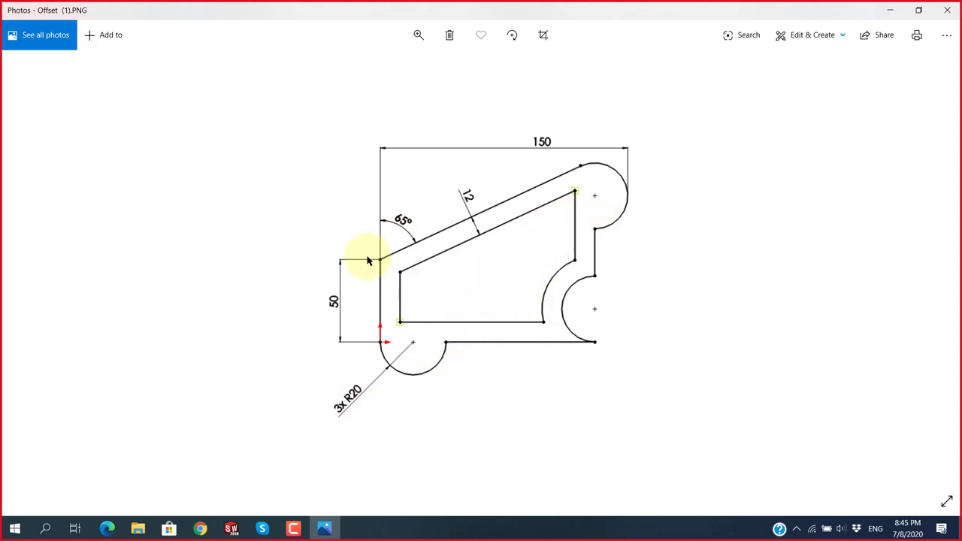
# Advance Photos to Offset (2).PNG with its 125, 45 and slot, then return to SOLIDWORKS.
pyautogui.click(932, 273)
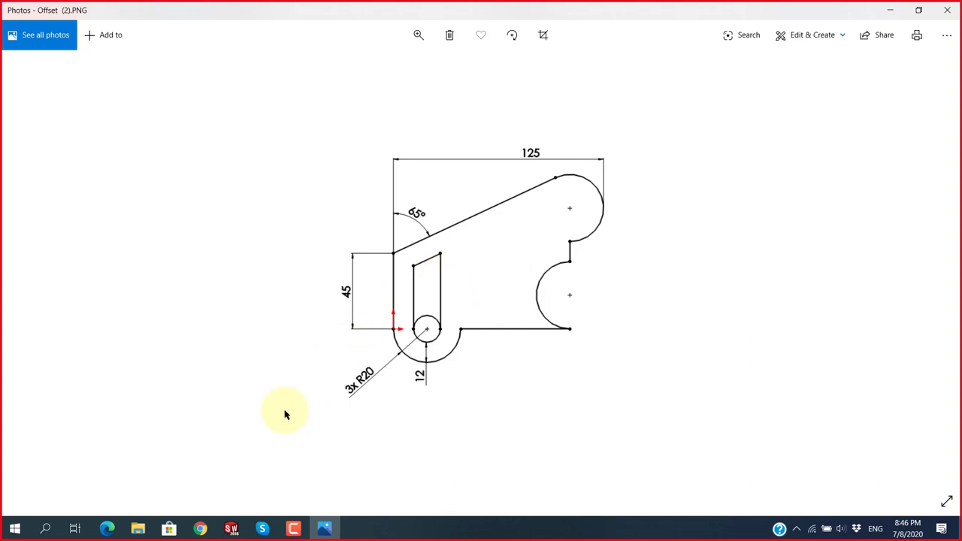
pyautogui.click(232, 527)
# Fit the sketch in view and delete the old inner offset contour.
pyautogui.press('f')
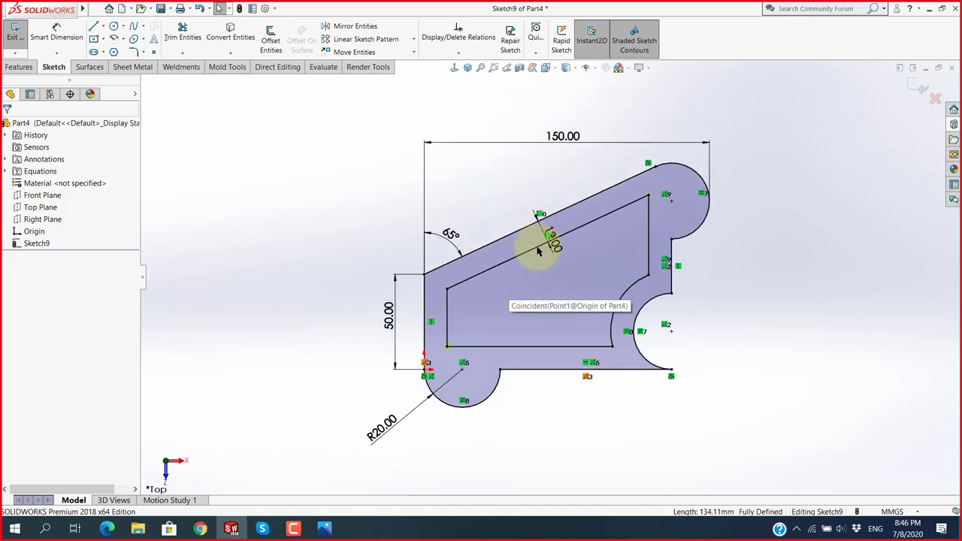
pyautogui.click(538, 251)
pyautogui.press('Delete')
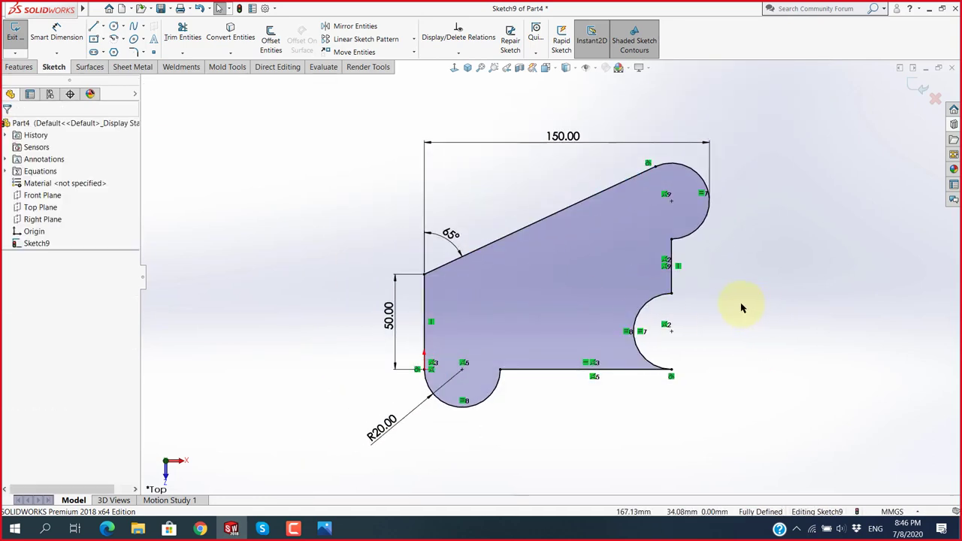
# Offset the slanted edge, left edge and bottom arc 12 mm inward, then view the reference drawing.
pyautogui.click(272, 50)
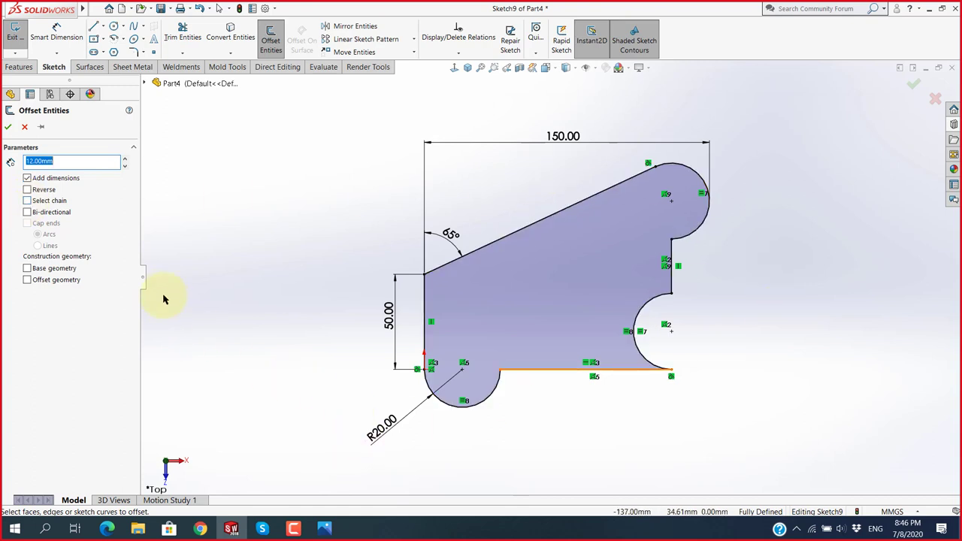
pyautogui.click(507, 240)
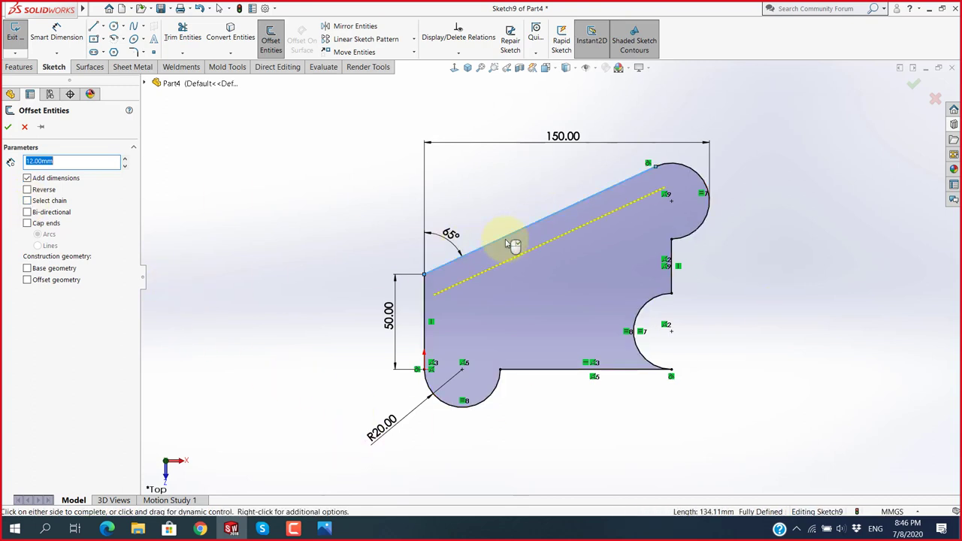
pyautogui.click(425, 297)
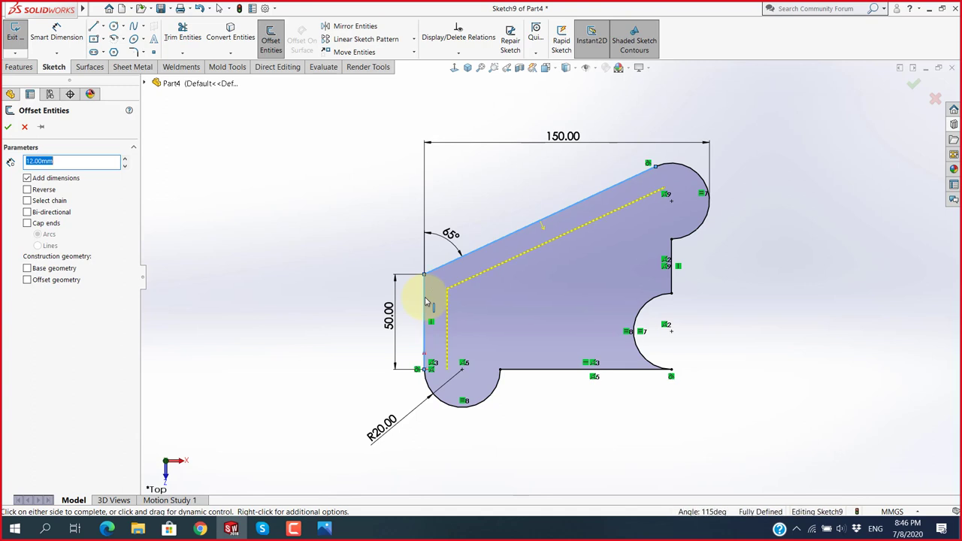
pyautogui.click(502, 387)
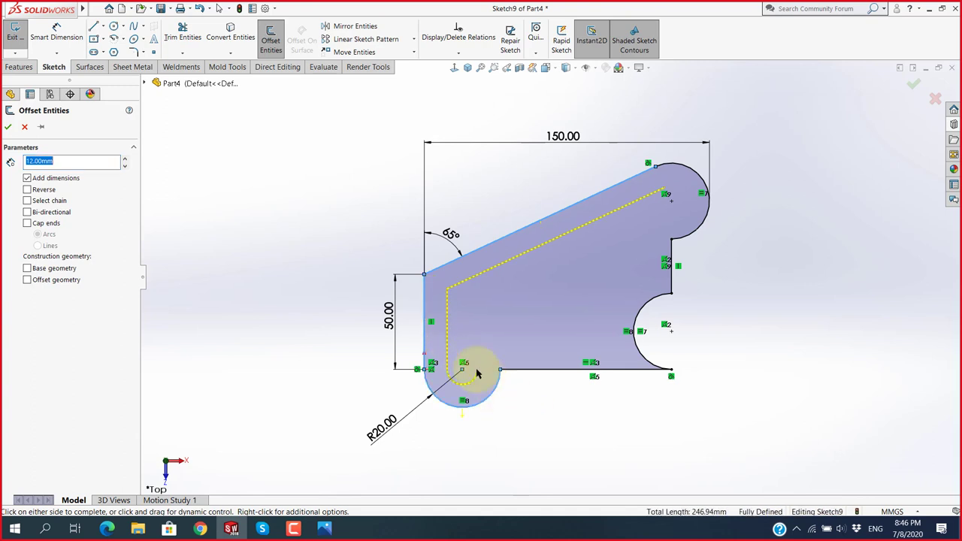
pyautogui.scroll(-2, 462, 357)
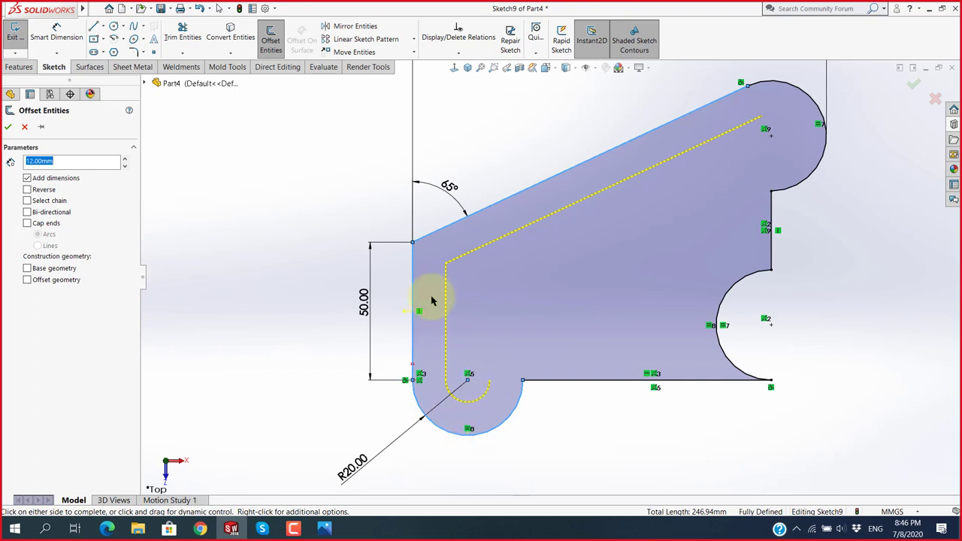
pyautogui.click(6, 127)
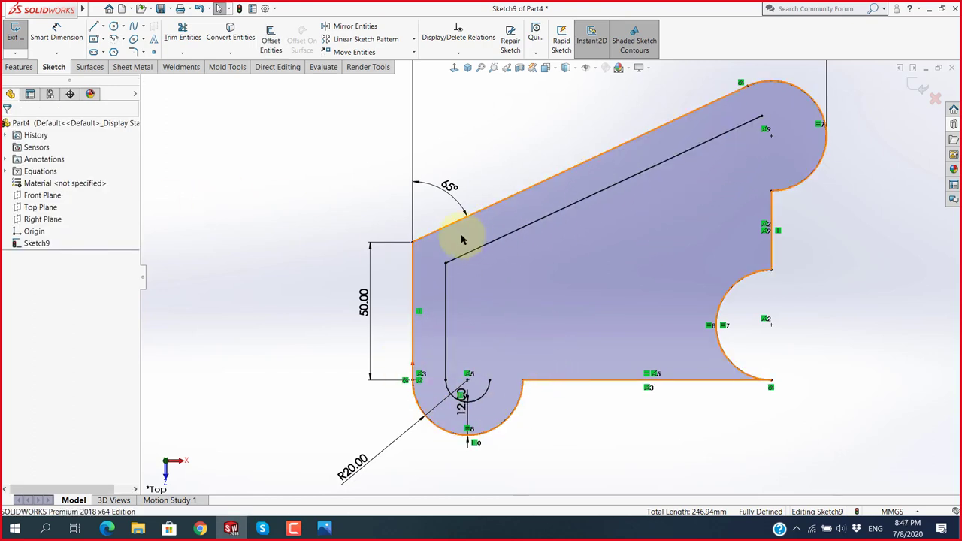
pyautogui.click(324, 528)
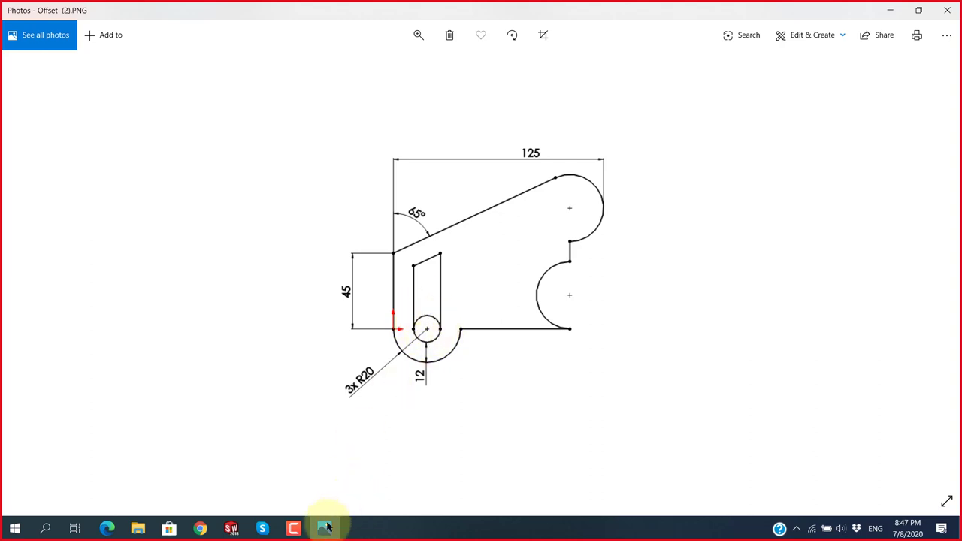
# Compare the Offset (2).PNG reference with the sketch, finishing back in SOLIDWORKS.
pyautogui.click(231, 528)
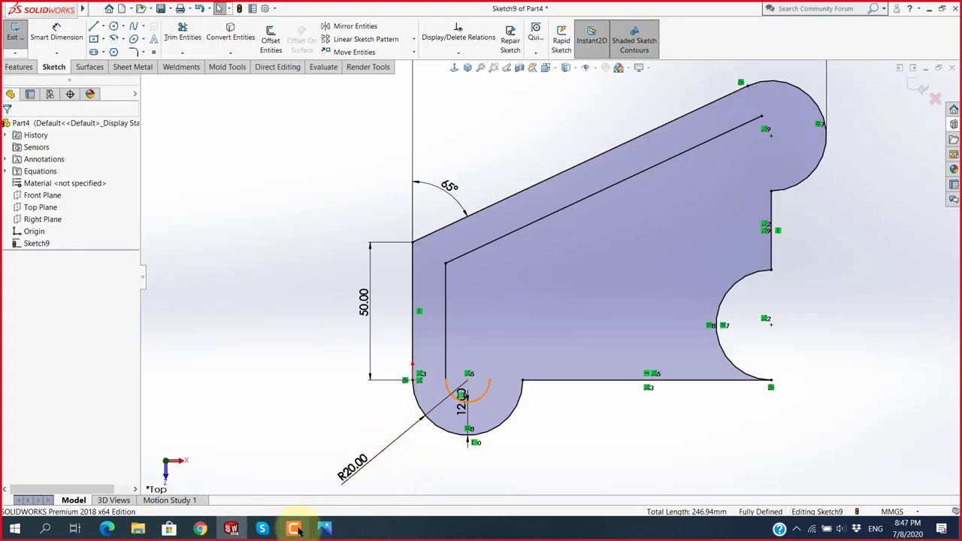
pyautogui.click(320, 529)
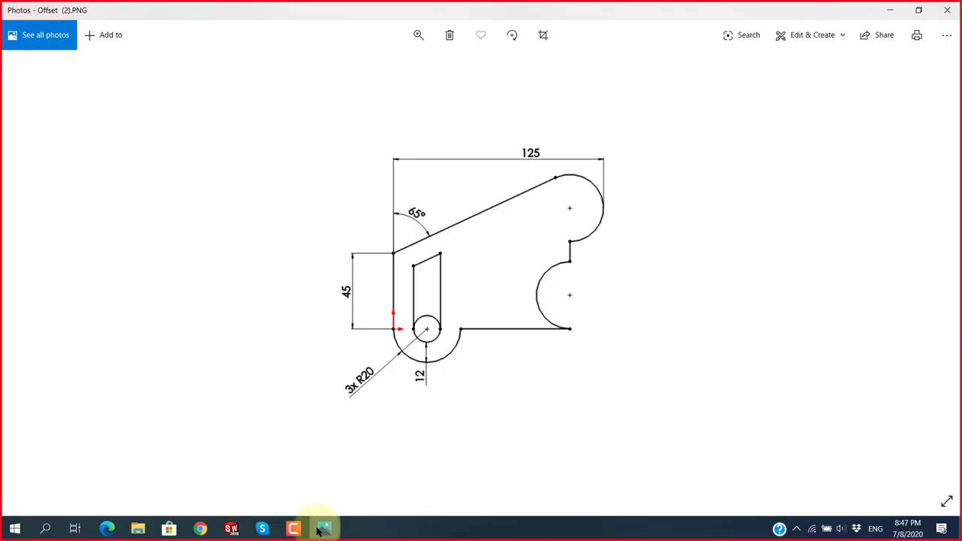
pyautogui.click(320, 529)
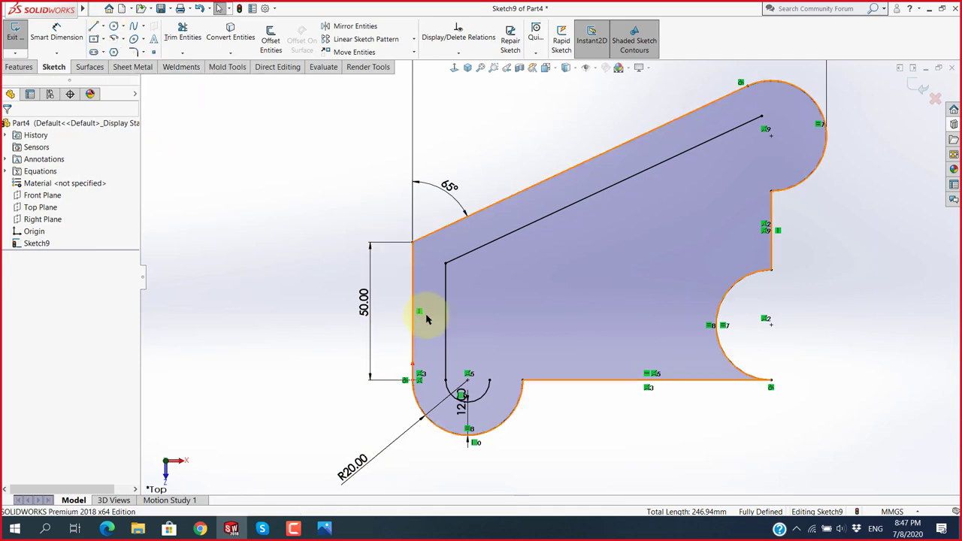
# Zoom in and drag the small bottom arc's endpoint around to close it into a full circle.
pyautogui.scroll(-2, 510, 356)
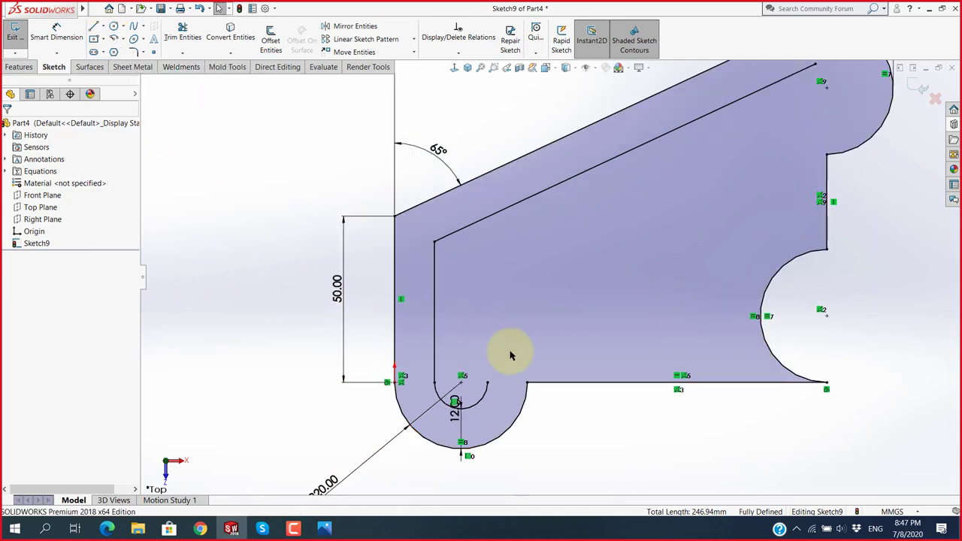
pyautogui.scroll(-1, 511, 356)
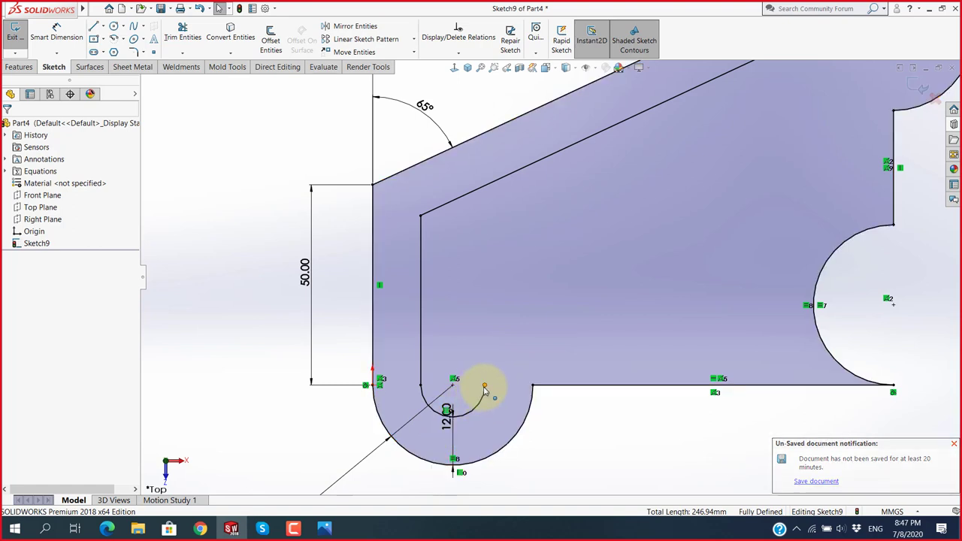
pyautogui.moveTo(485, 387)
pyautogui.mouseDown()
pyautogui.moveTo(436, 352)
pyautogui.moveTo(469, 360)
pyautogui.moveTo(420, 387)
pyautogui.mouseUp()
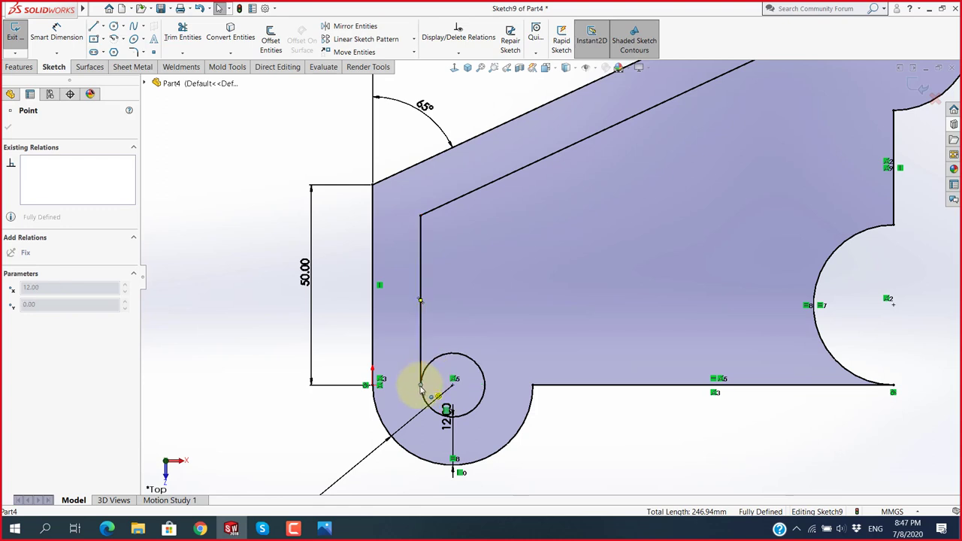
pyautogui.click(567, 440)
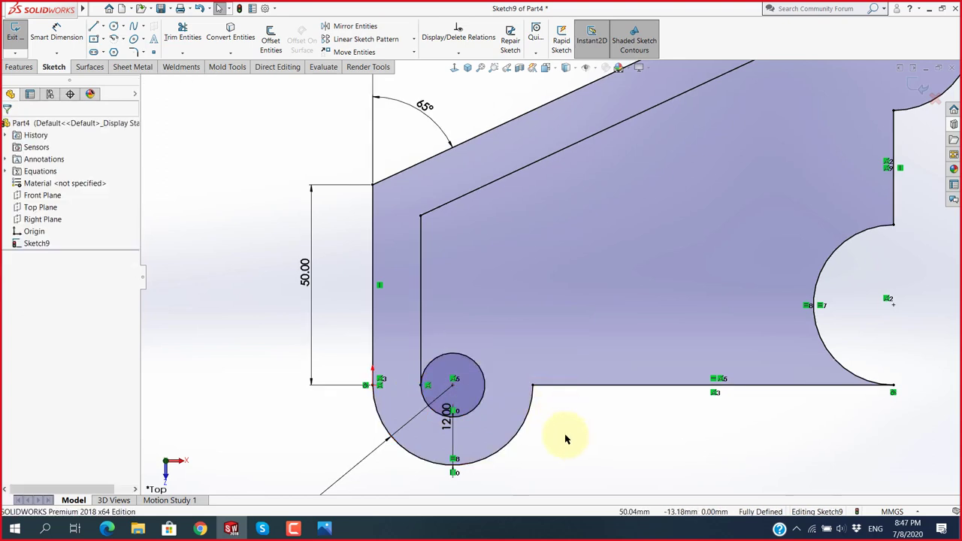
pyautogui.click(427, 387)
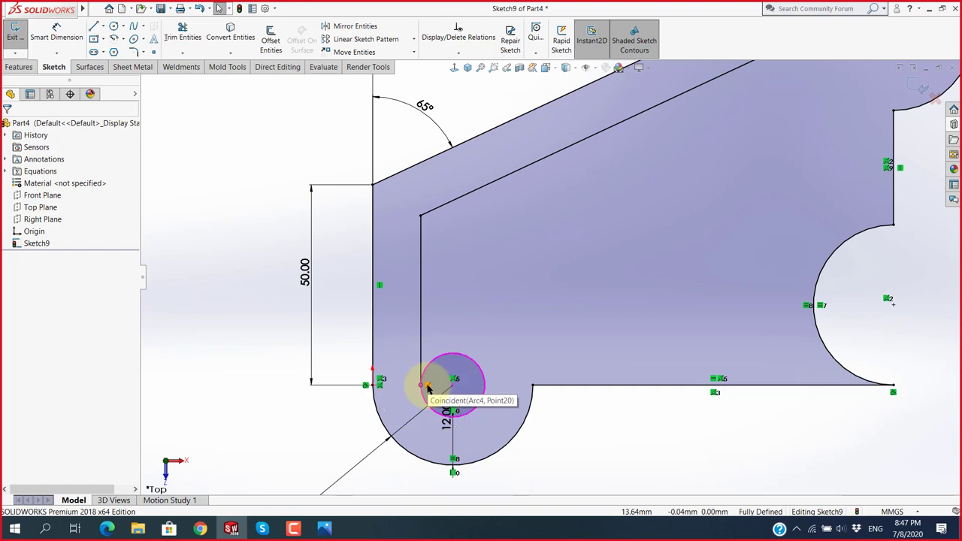
pyautogui.click(506, 263)
# Shorten the diagonal offset line so its upper end stops partway along the slanted edge.
pyautogui.scroll(3, 511, 255)
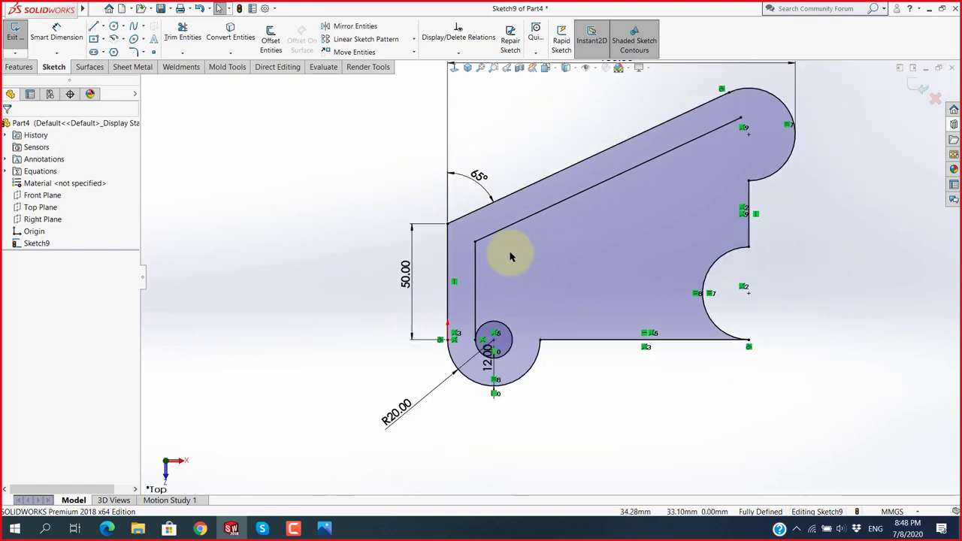
pyautogui.moveTo(744, 124)
pyautogui.mouseDown()
pyautogui.moveTo(612, 205)
pyautogui.moveTo(590, 187)
pyautogui.mouseUp()
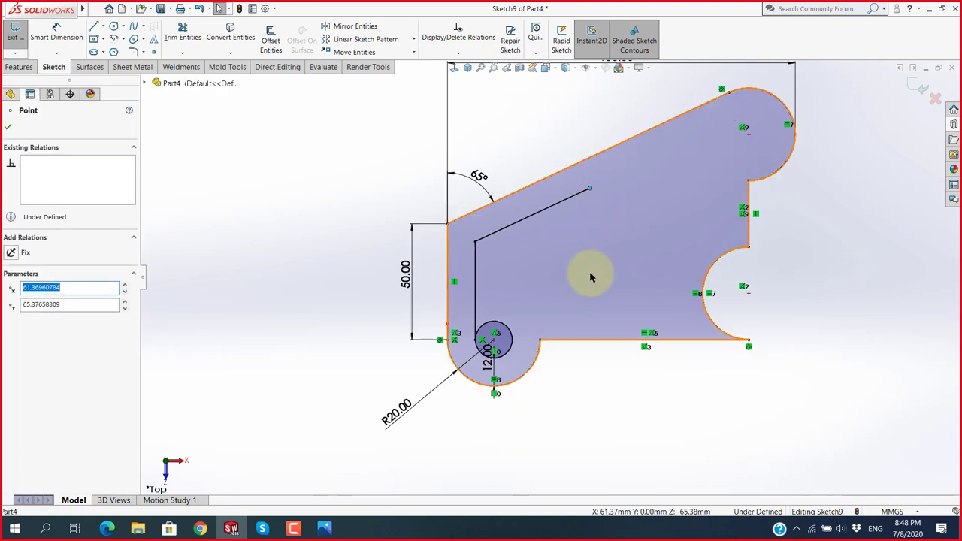
pyautogui.click(590, 204)
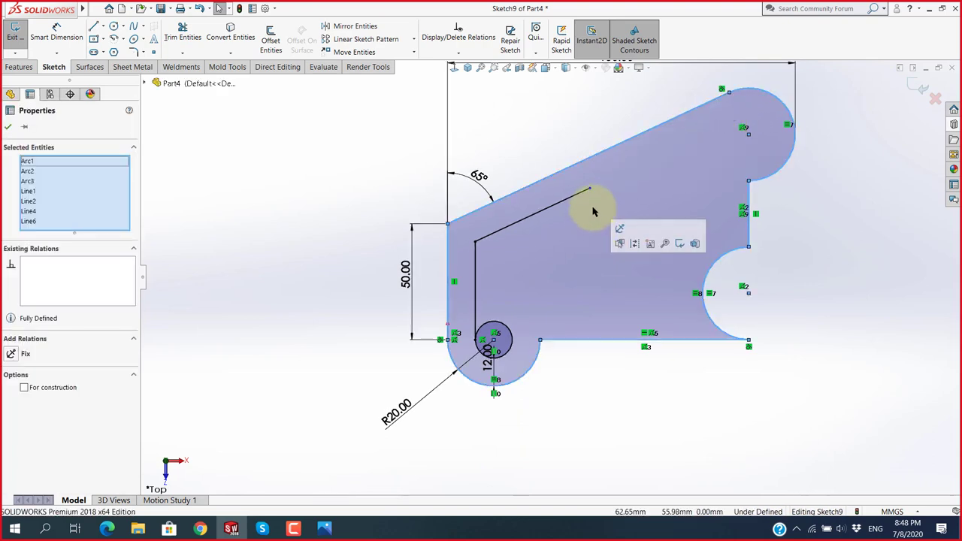
# Draw a vertical line from the circle's right side up past the diagonal offset line.
pyautogui.click(509, 123)
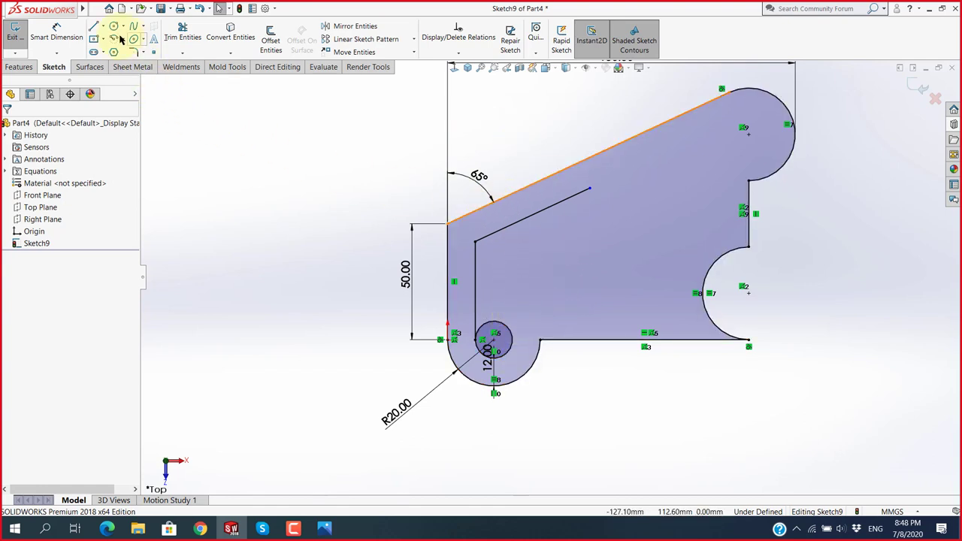
pyautogui.click(93, 31)
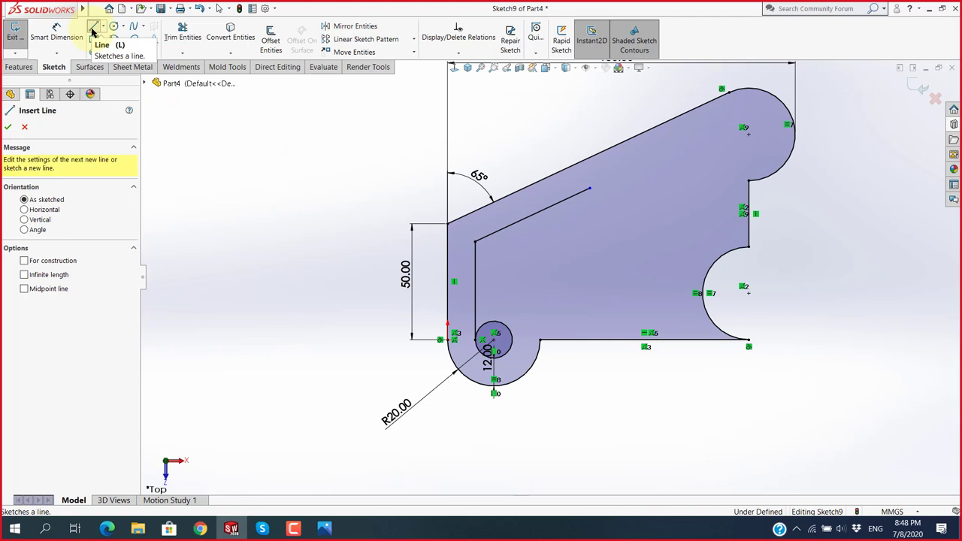
pyautogui.scroll(-2, 554, 248)
pyautogui.scroll(-2, 560, 316)
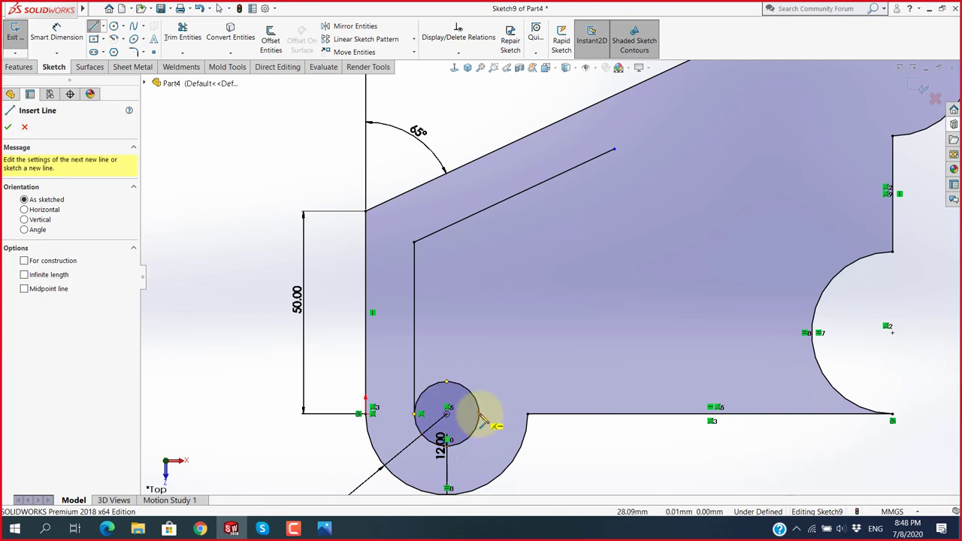
pyautogui.click(479, 414)
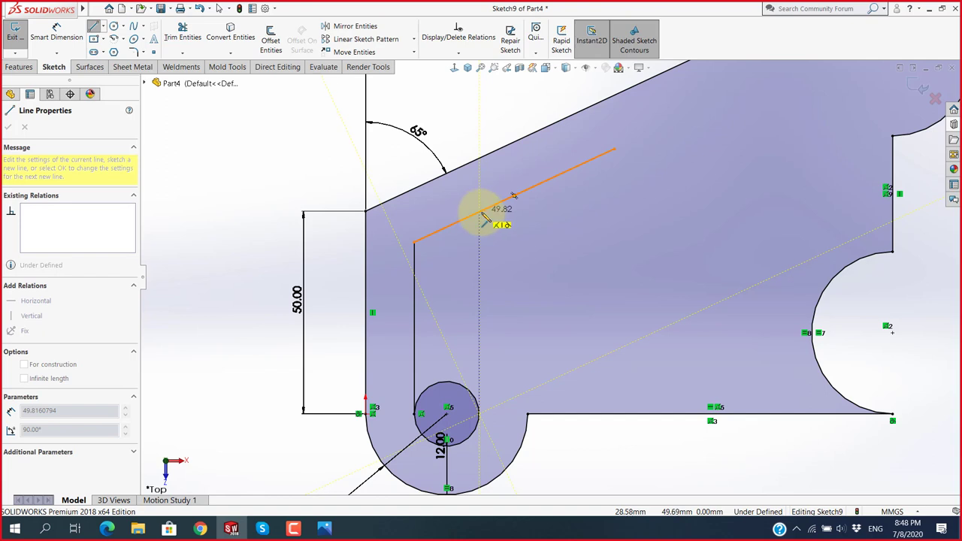
pyautogui.click(478, 175)
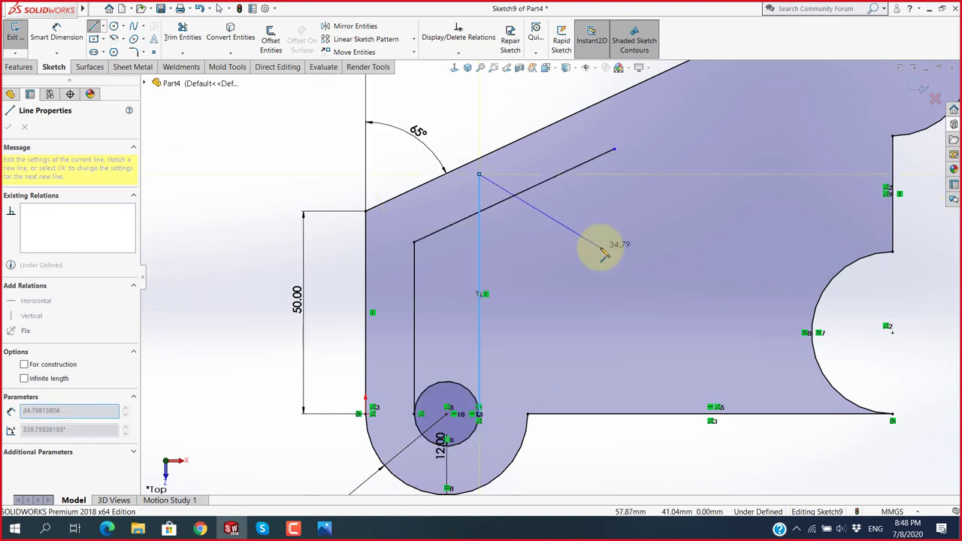
pyautogui.press('Escape')
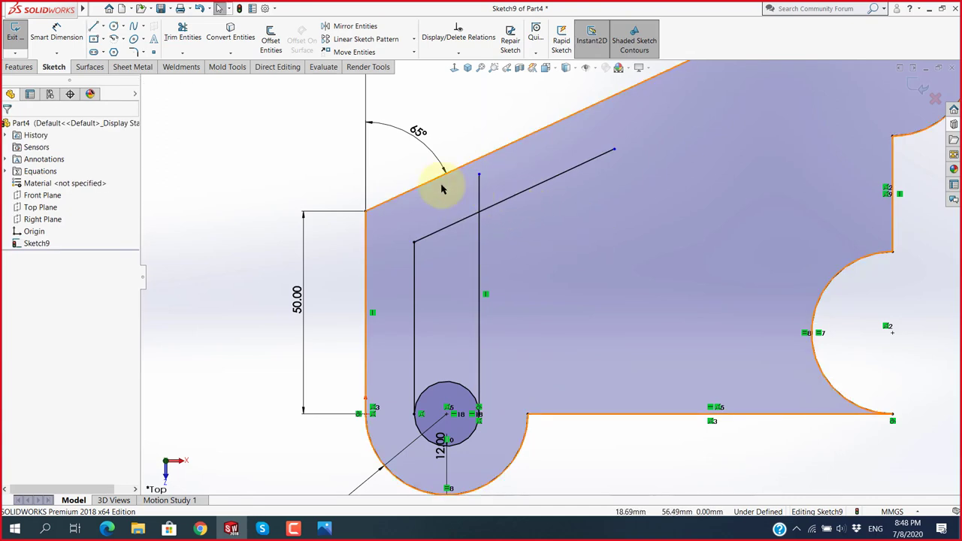
# Power Trim the overhanging diagonal line and vertical stub to close the slot's top.
pyautogui.click(269, 34)
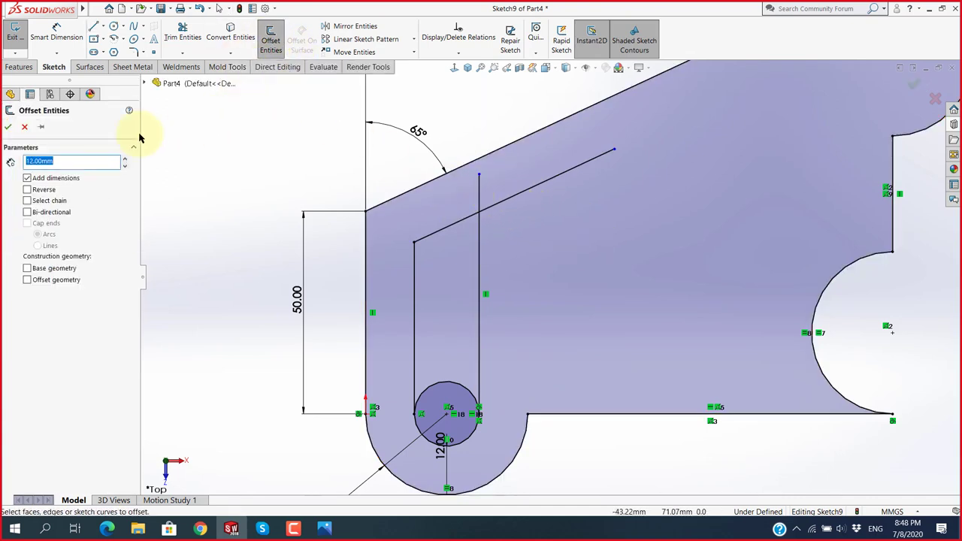
pyautogui.click(25, 128)
pyautogui.click(185, 36)
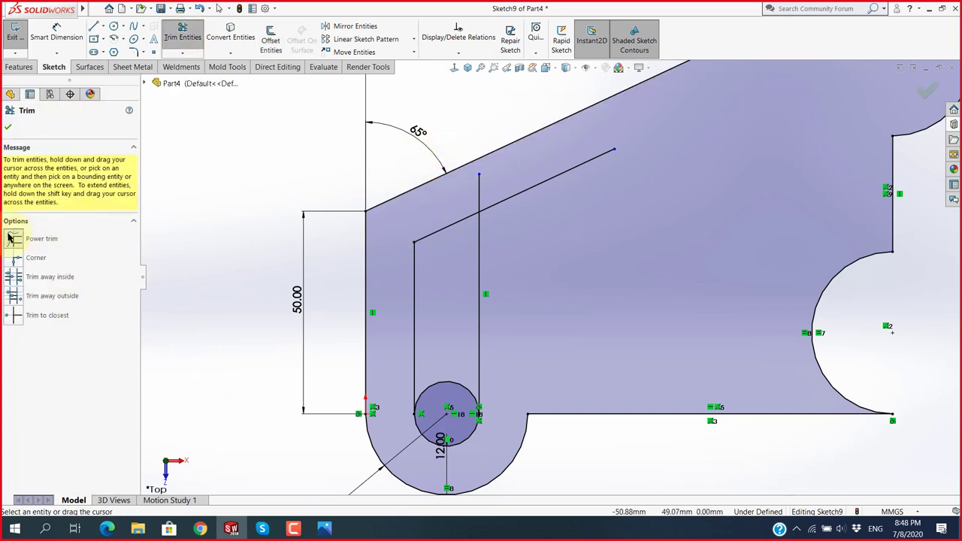
pyautogui.moveTo(448, 187); pyautogui.dragTo(524, 197)
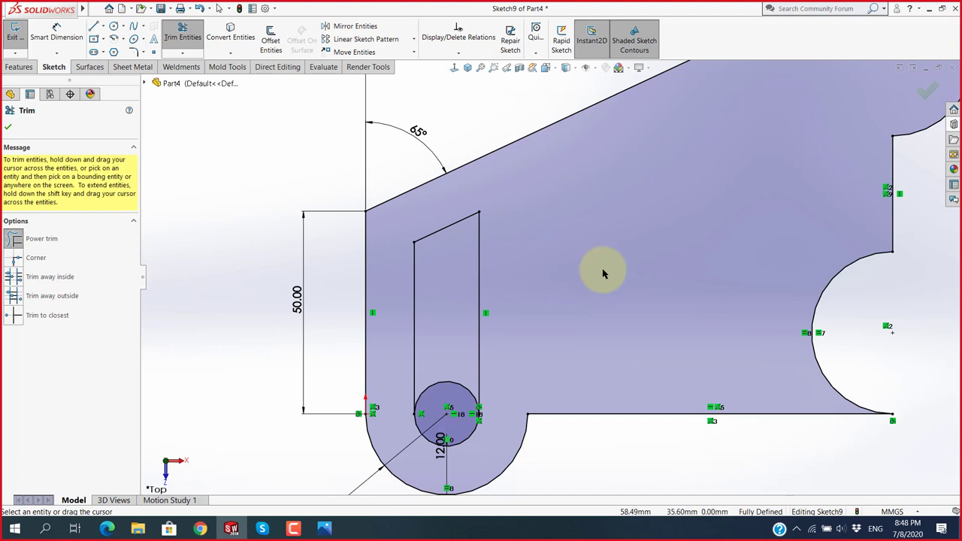
pyautogui.press('f')
pyautogui.click(8, 127)
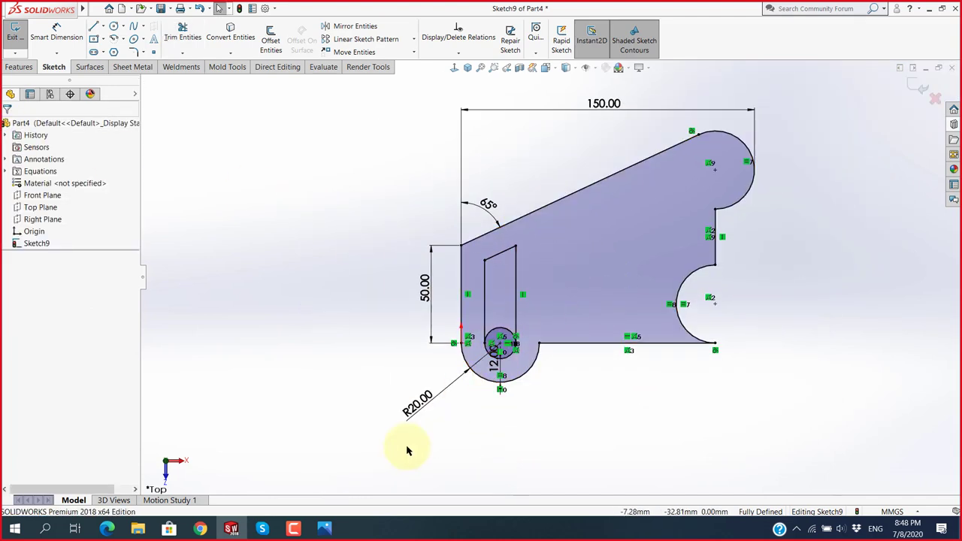
# Flip between Offset (2).PNG and Offset (3).PNG in Photos, settling on Offset (3).PNG.
pyautogui.click(324, 524)
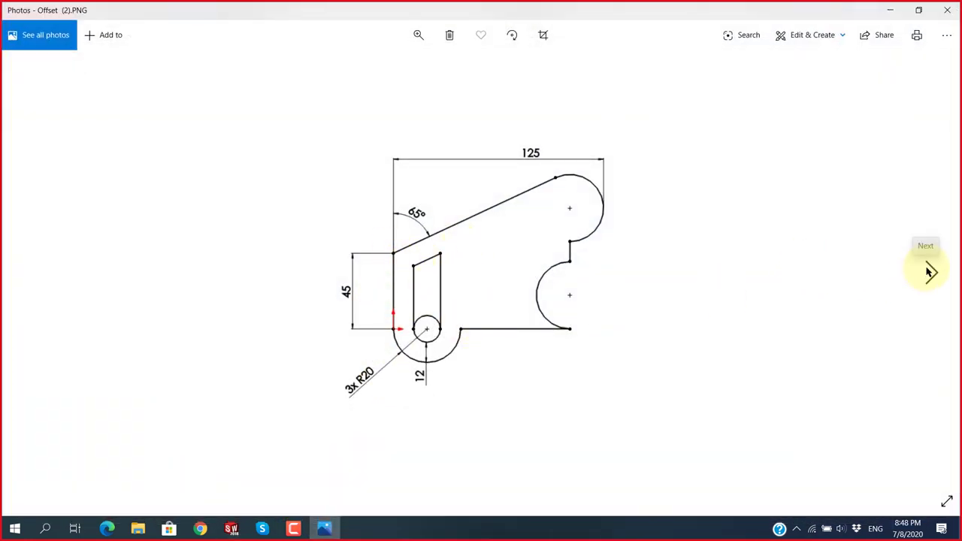
pyautogui.click(928, 272)
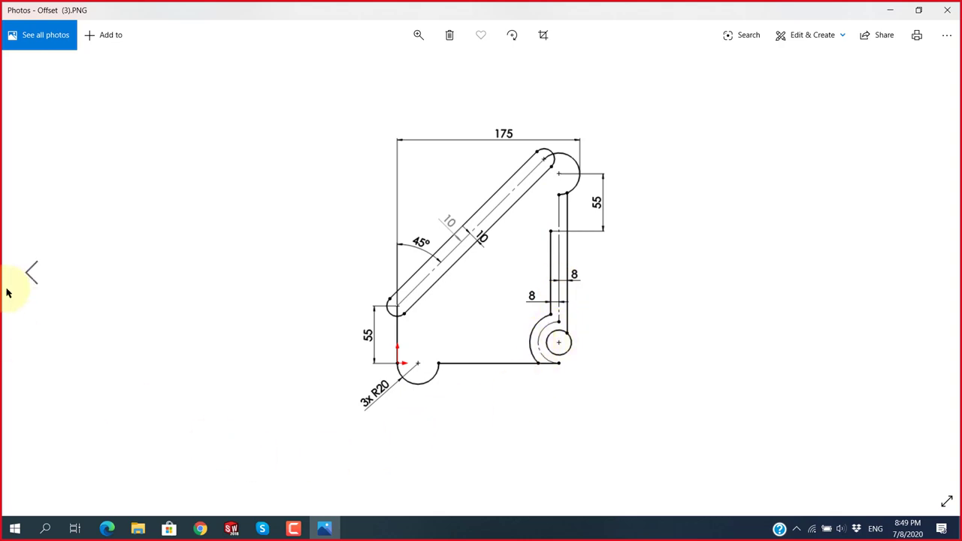
pyautogui.click(30, 277)
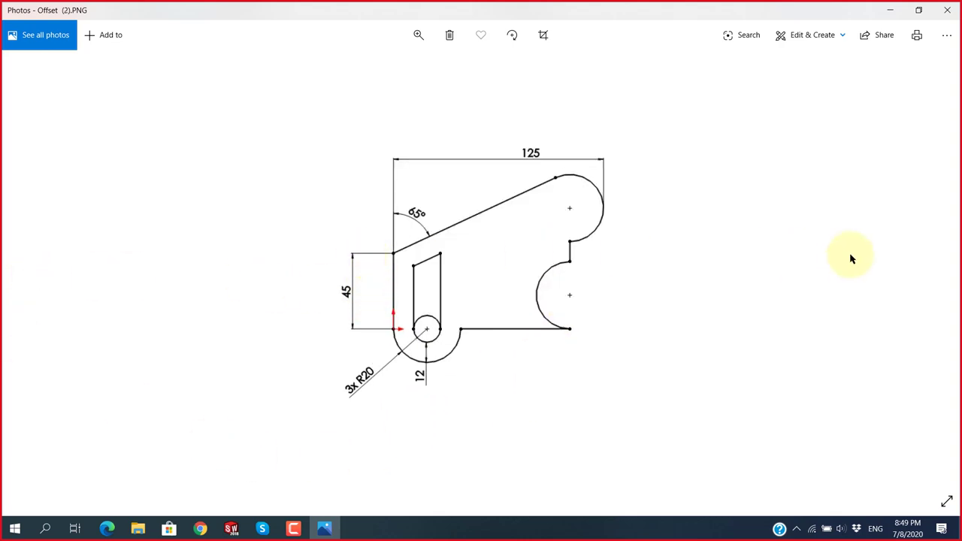
pyautogui.click(932, 279)
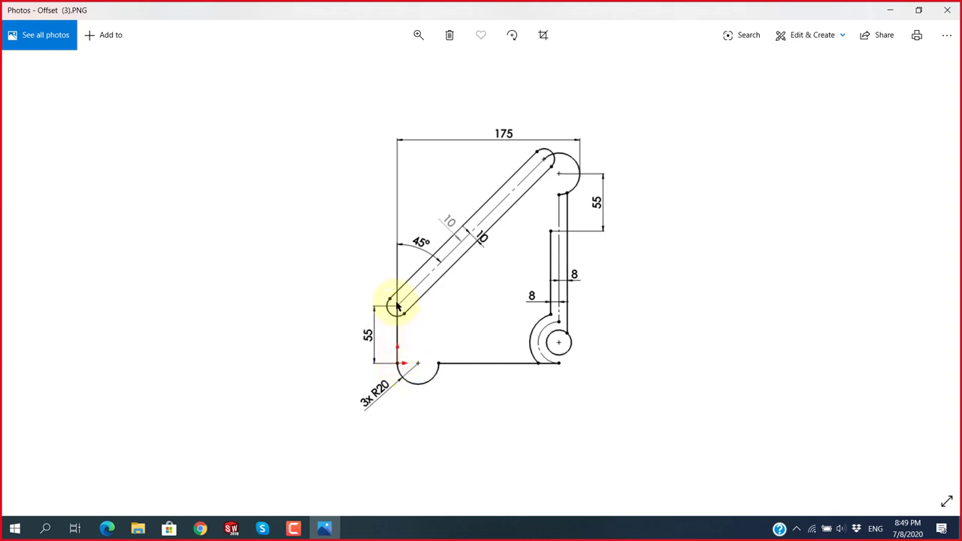
# Study Offset (3).PNG's 175 width, 55 heights, 45° slot and R20 arcs.
pyautogui.click(544, 161)
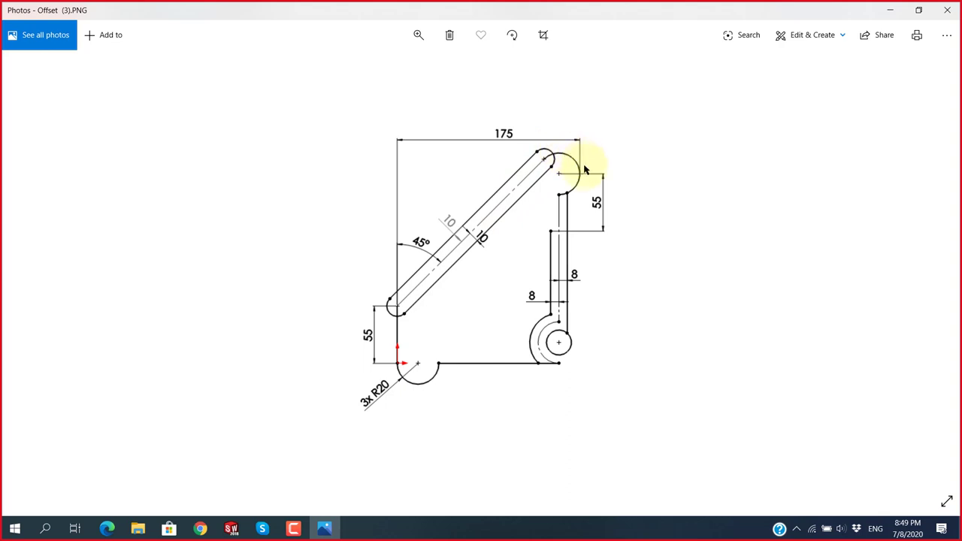
pyautogui.click(560, 197)
pyautogui.click(559, 198)
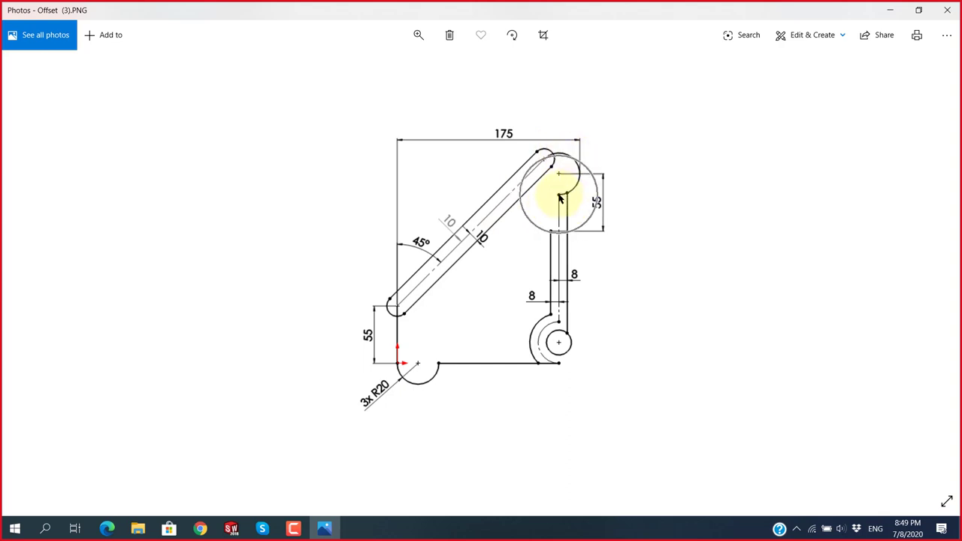
pyautogui.click(553, 328)
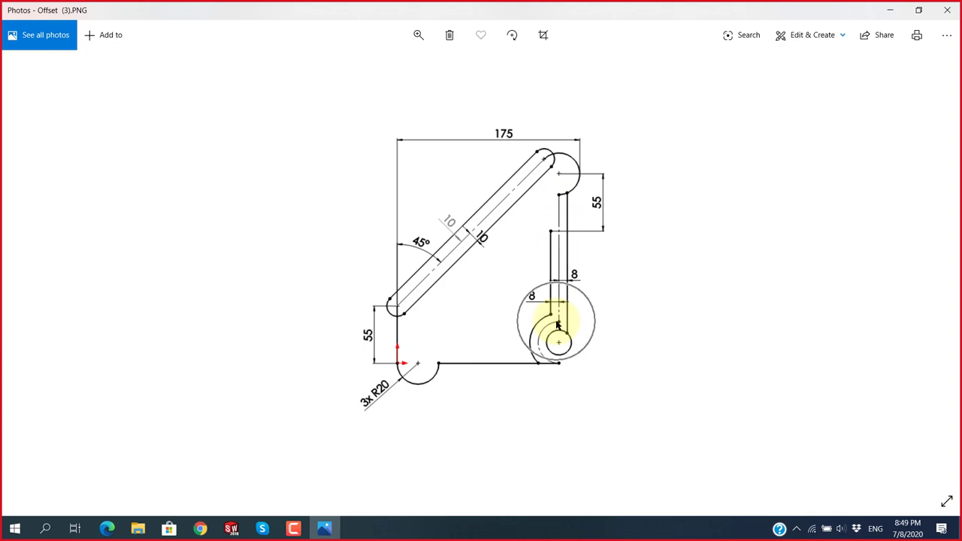
pyautogui.click(559, 366)
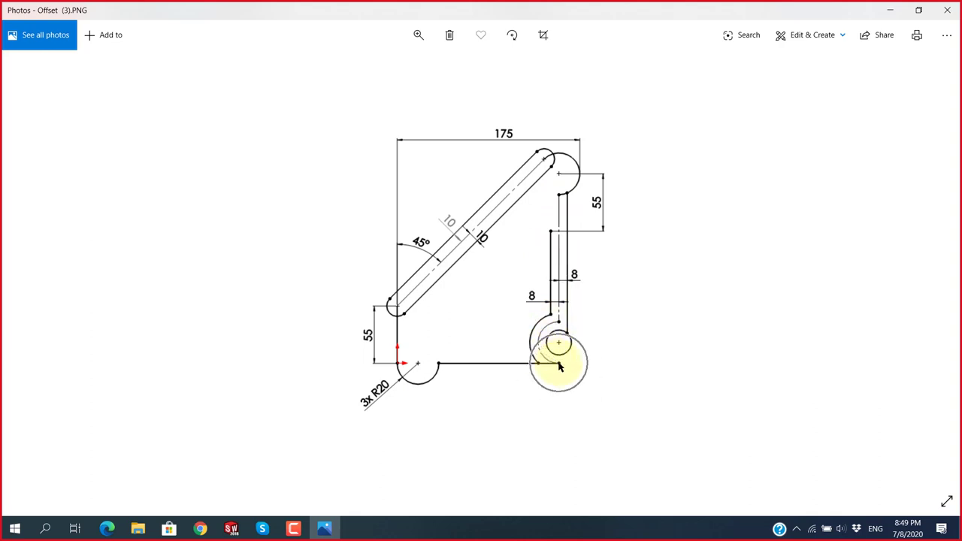
pyautogui.click(440, 368)
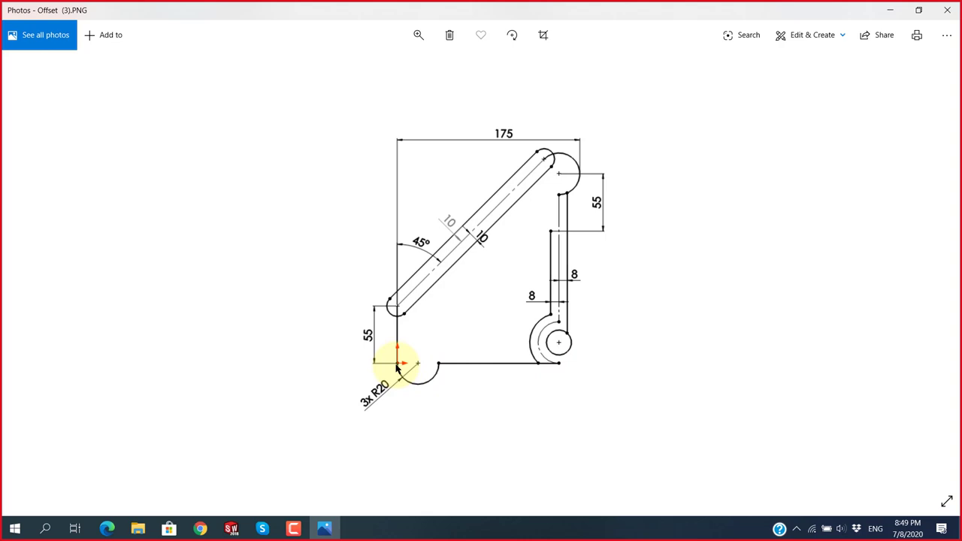
# Remove the inner slot outline from the sketch, then check the reference drawing.
pyautogui.click(231, 528)
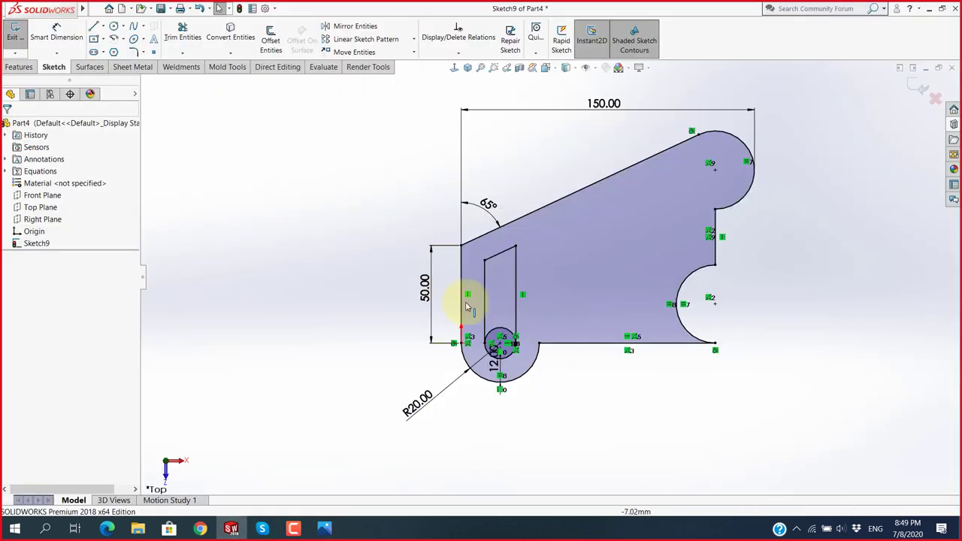
pyautogui.click(582, 228)
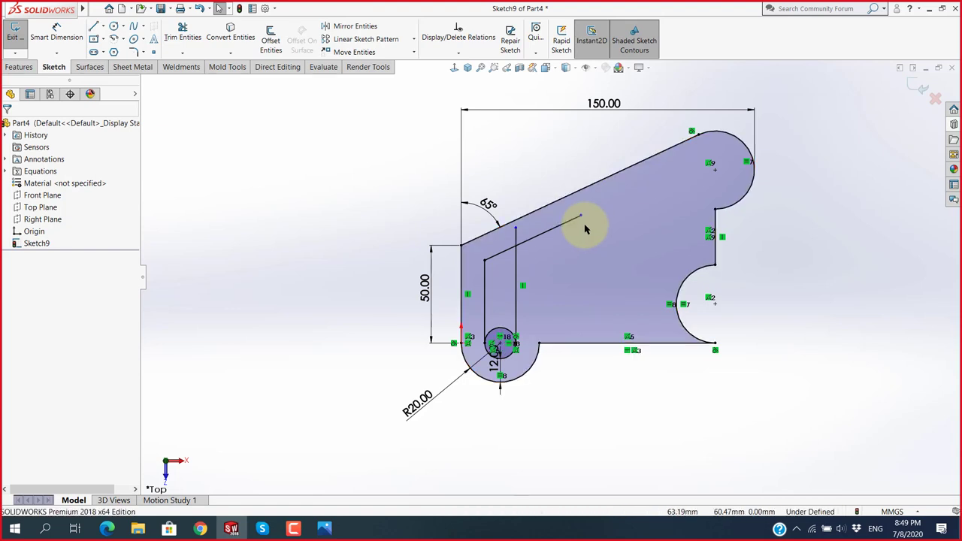
pyautogui.hotkey('ctrl', 'z')
pyautogui.hotkey('ctrl', 'z')
pyautogui.hotkey('ctrl', 'z')
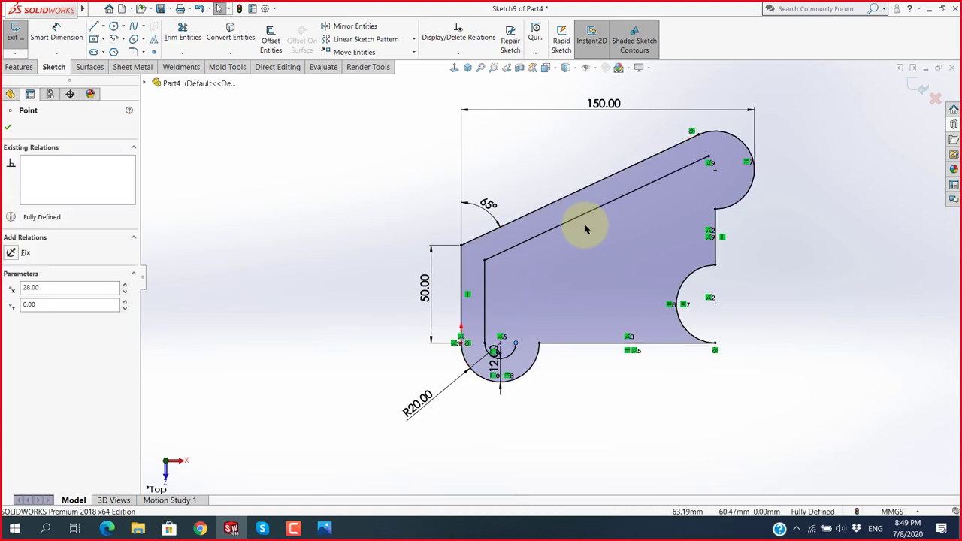
pyautogui.hotkey('ctrl', 'z')
pyautogui.hotkey('ctrl', 'z')
pyautogui.click(335, 276)
pyautogui.scroll(2, 635, 210)
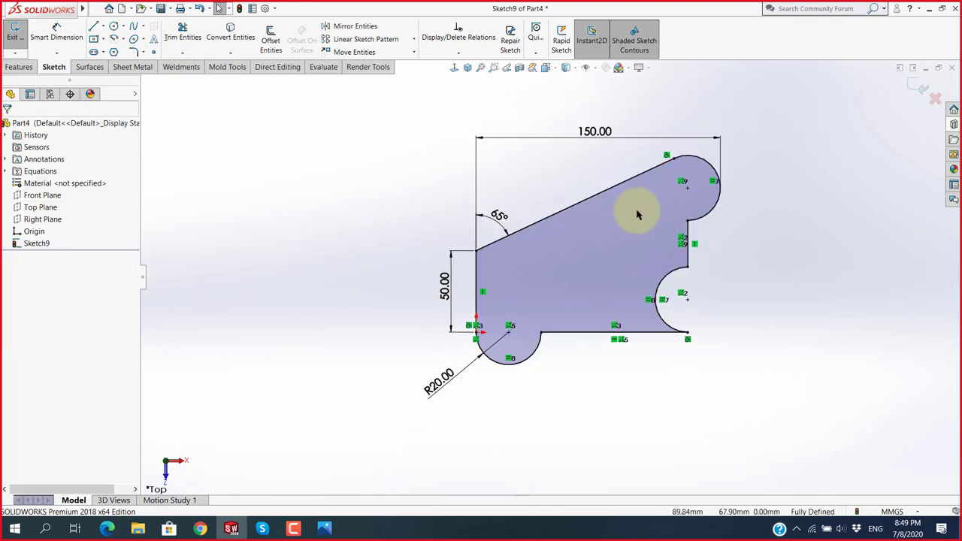
pyautogui.scroll(-2, 666, 204)
pyautogui.hotkey('alt', 'Tab')
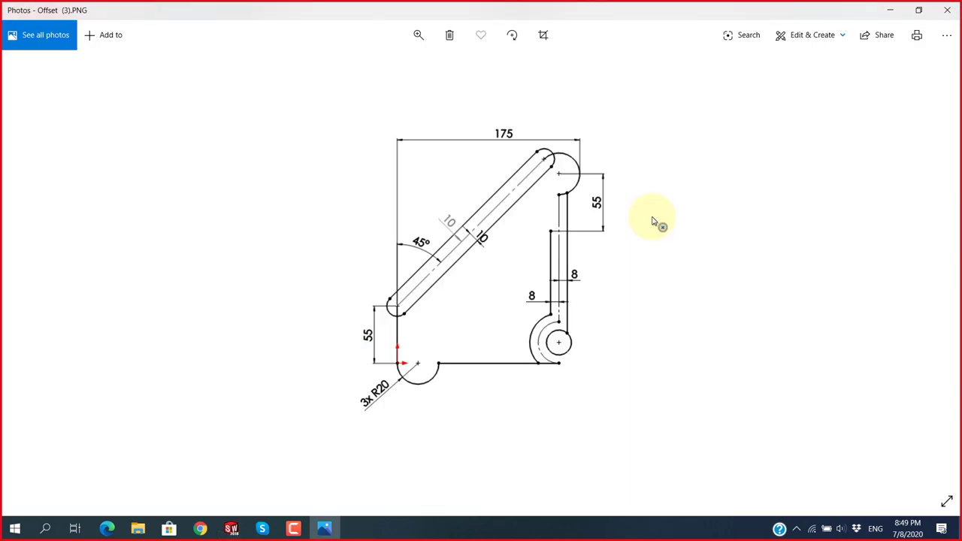
pyautogui.hotkey('alt', 'Tab')
# Change the height dimension from 50 to 55 and the angle from 65° to 45°.
pyautogui.doubleClick(365, 334)
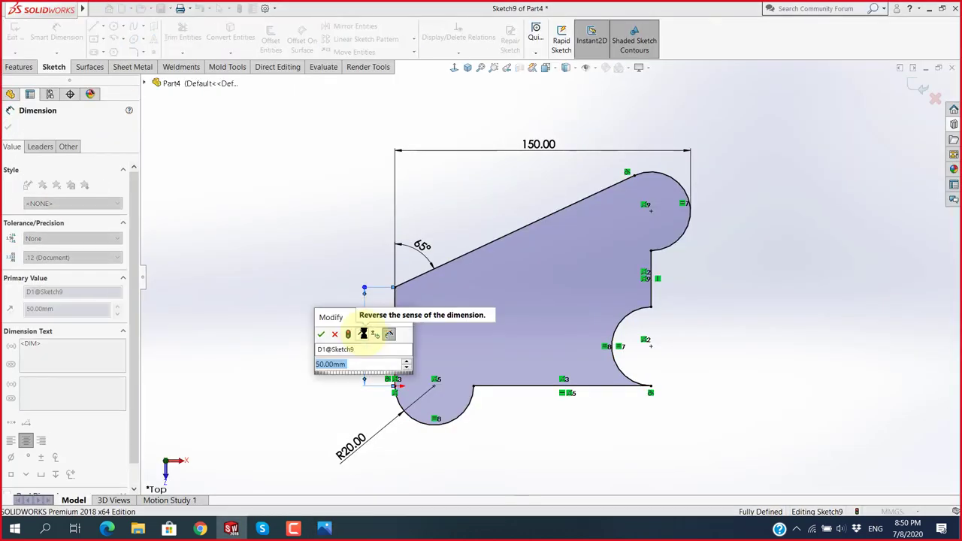
pyautogui.write('55')
pyautogui.press('Return')
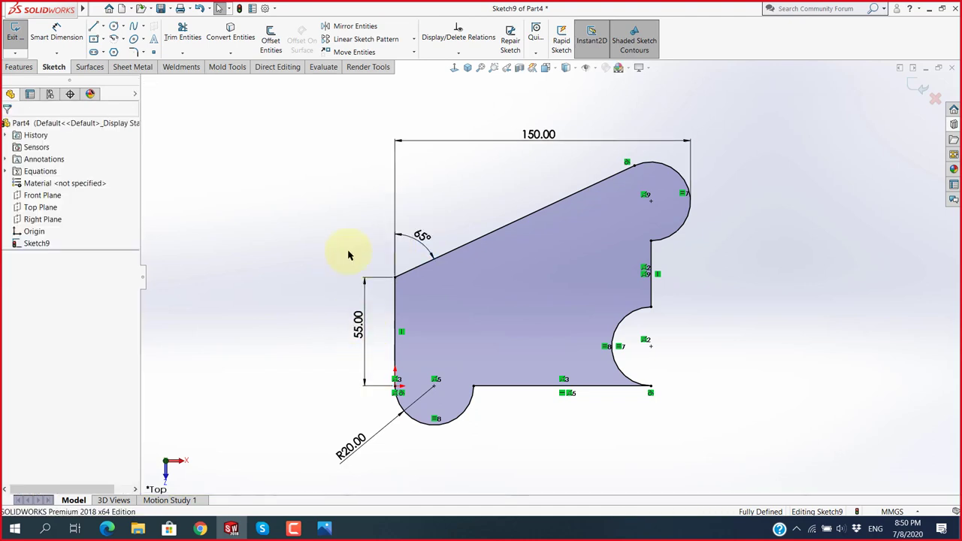
pyautogui.hotkey('alt', 'Tab')
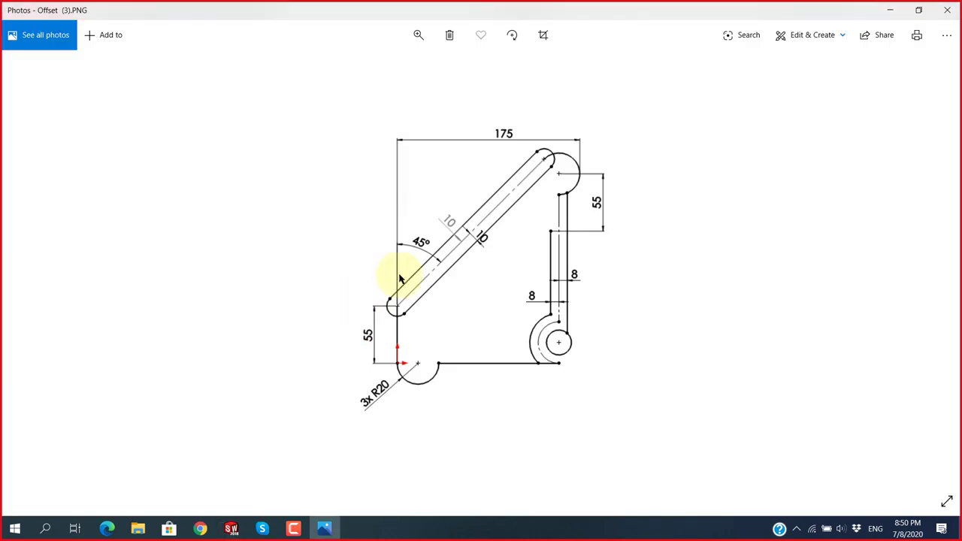
pyautogui.hotkey('alt', 'Tab')
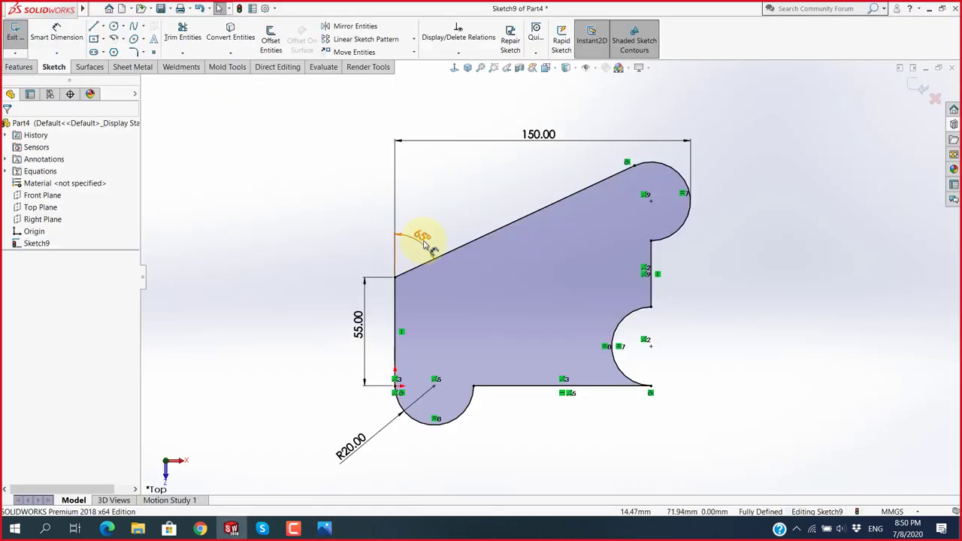
pyautogui.doubleClick(425, 239)
pyautogui.write('45')
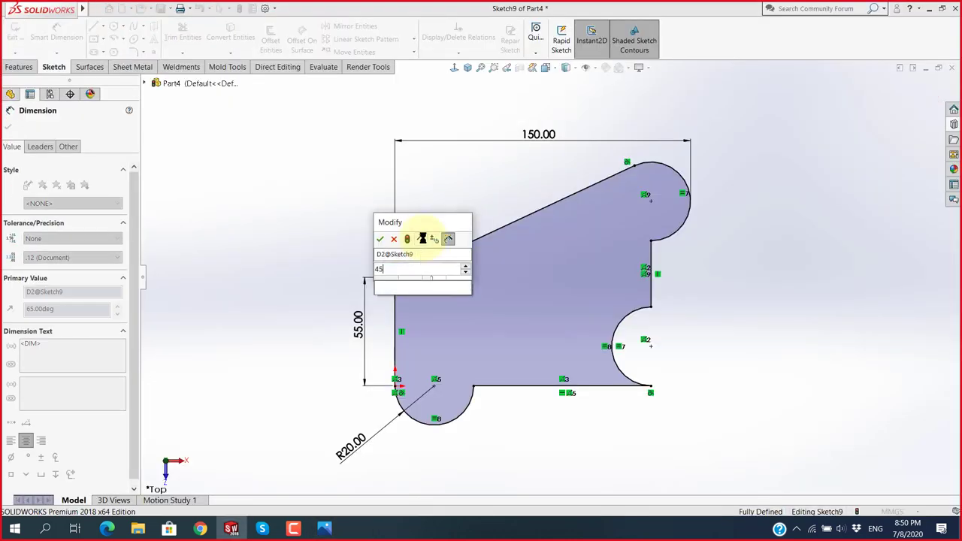
pyautogui.press('Return')
pyautogui.press('Escape')
pyautogui.scroll(2, 513, 212)
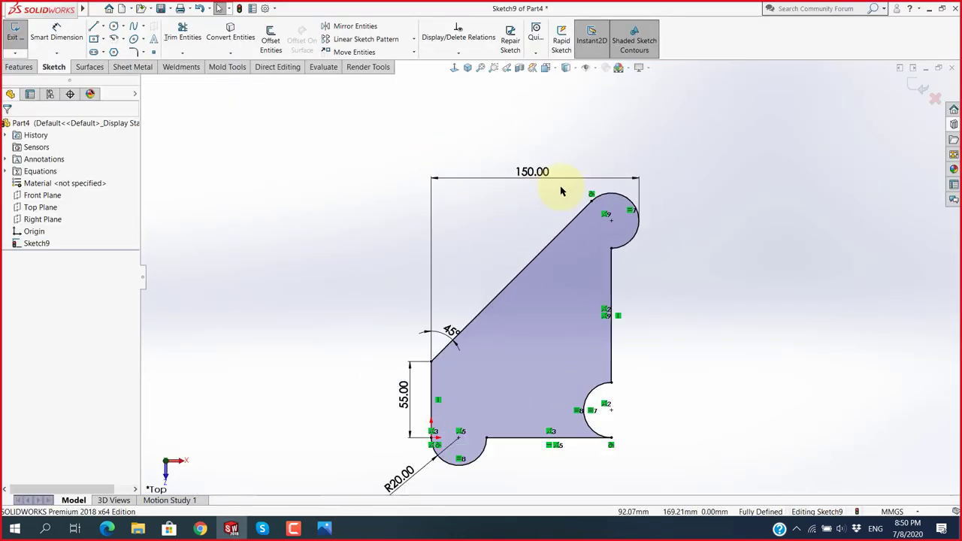
pyautogui.hotkey('alt', 'Tab')
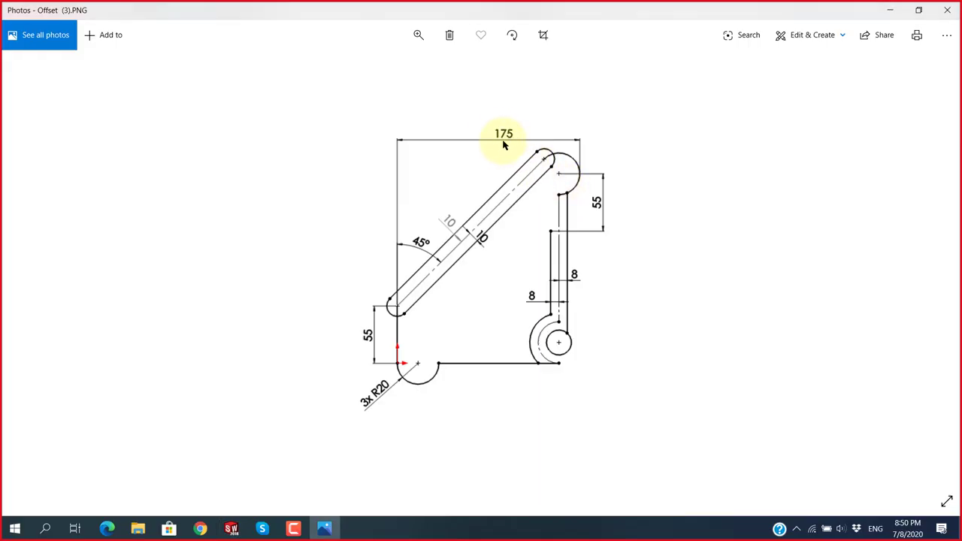
pyautogui.hotkey('alt', 'Tab')
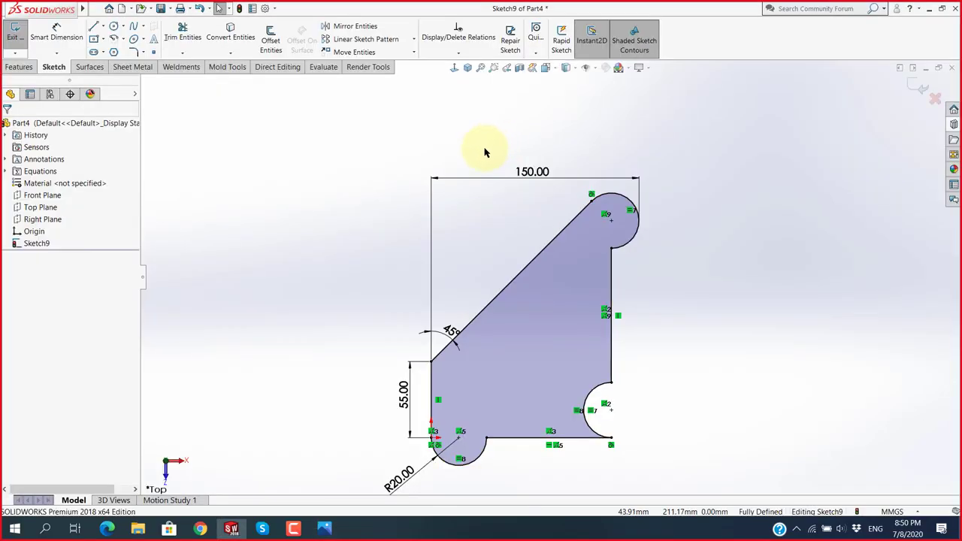
# Change the 150 width dimension to 175, fit the sketch, and compare with the reference.
pyautogui.click(524, 171)
pyautogui.write('175')
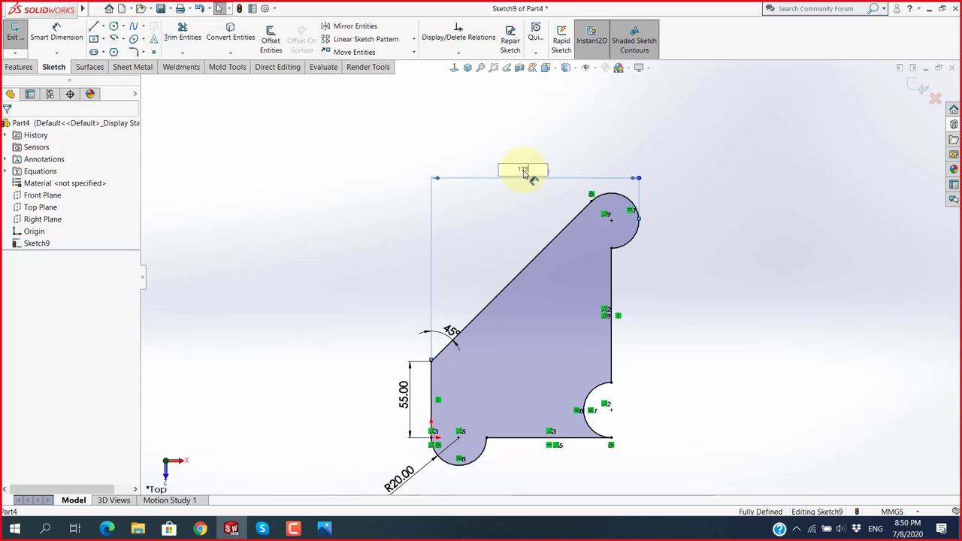
pyautogui.press('Return')
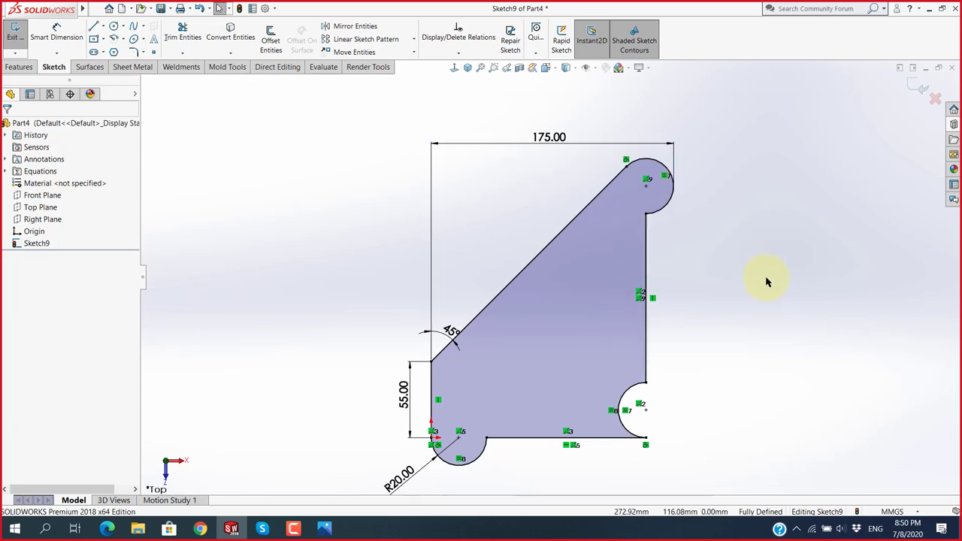
pyautogui.press('f')
pyautogui.scroll(-2, 583, 253)
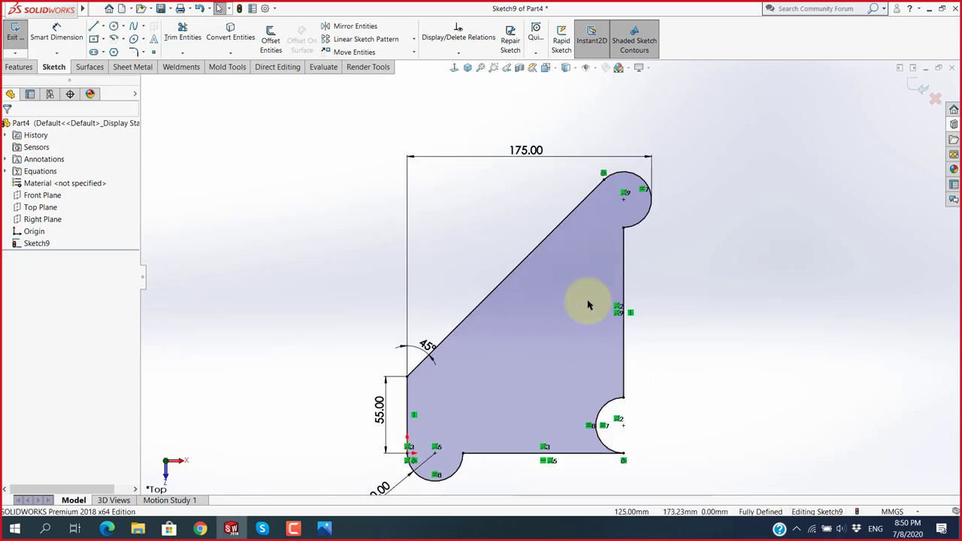
pyautogui.scroll(1, 571, 278)
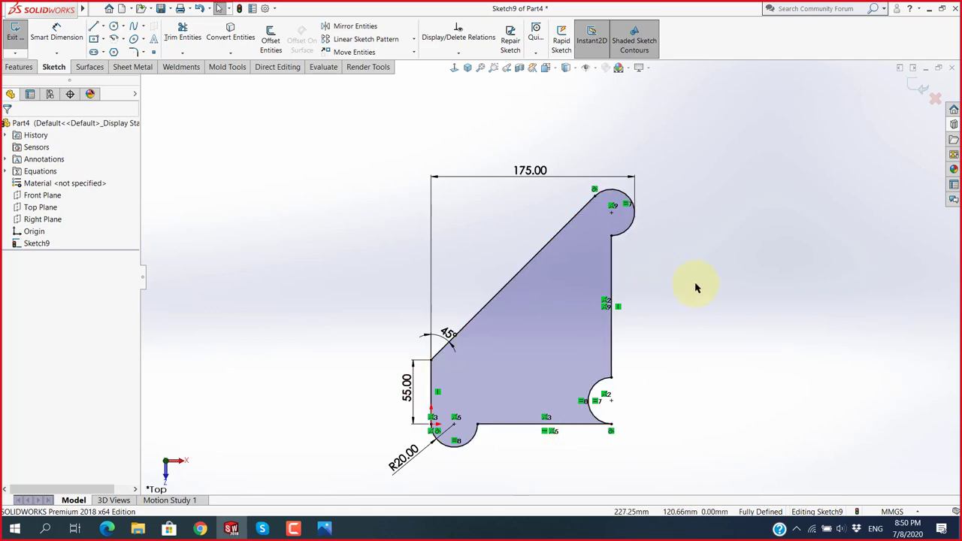
pyautogui.hotkey('alt', 'Tab')
pyautogui.hotkey('alt', 'Tab')
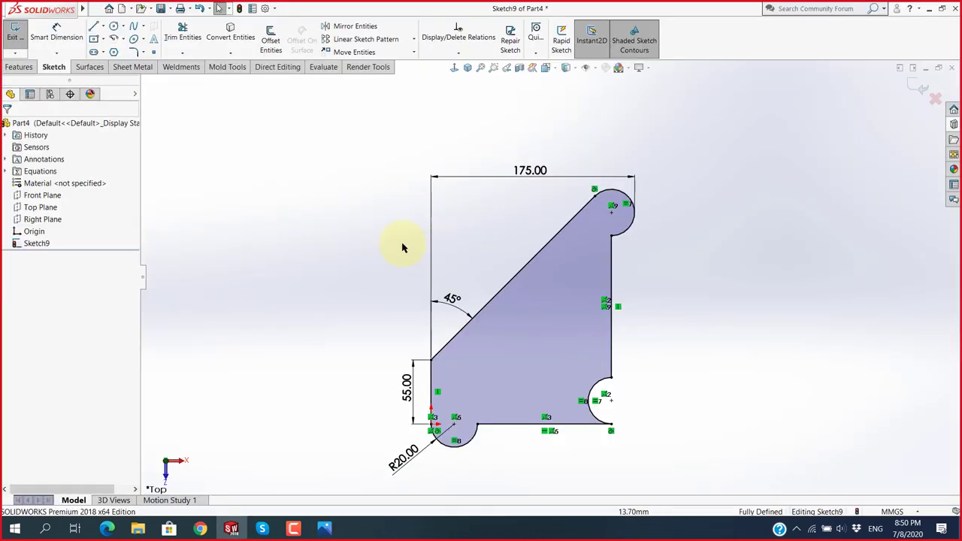
pyautogui.hotkey('alt', 'Tab')
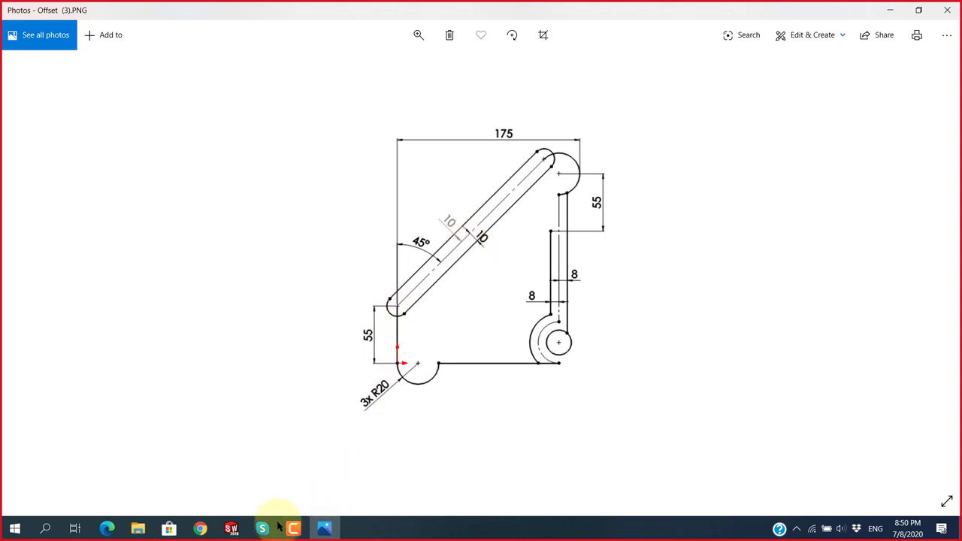
# Draw a slot along the 45° diagonal edge, then delete it to leave a plain edge.
pyautogui.click(239, 532)
pyautogui.click(93, 52)
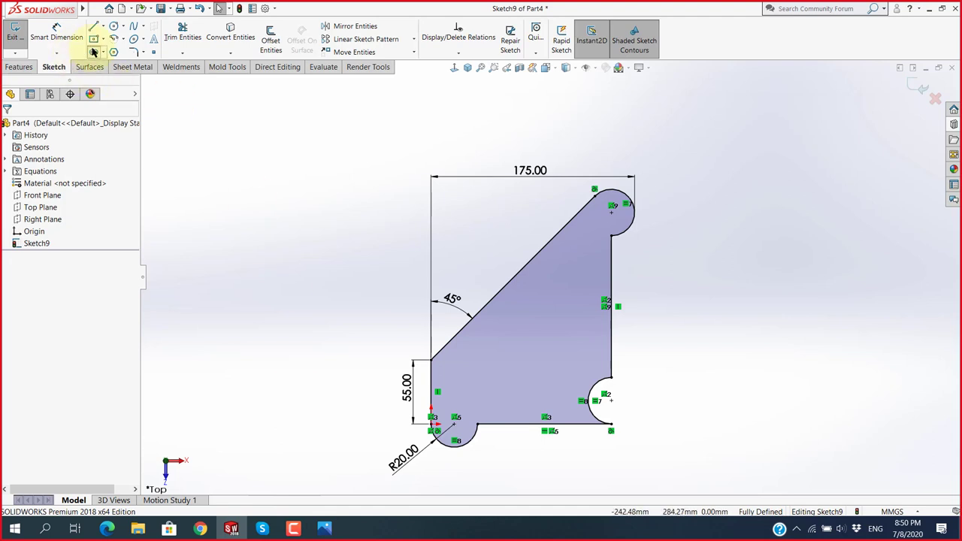
pyautogui.click(431, 359)
pyautogui.click(593, 195)
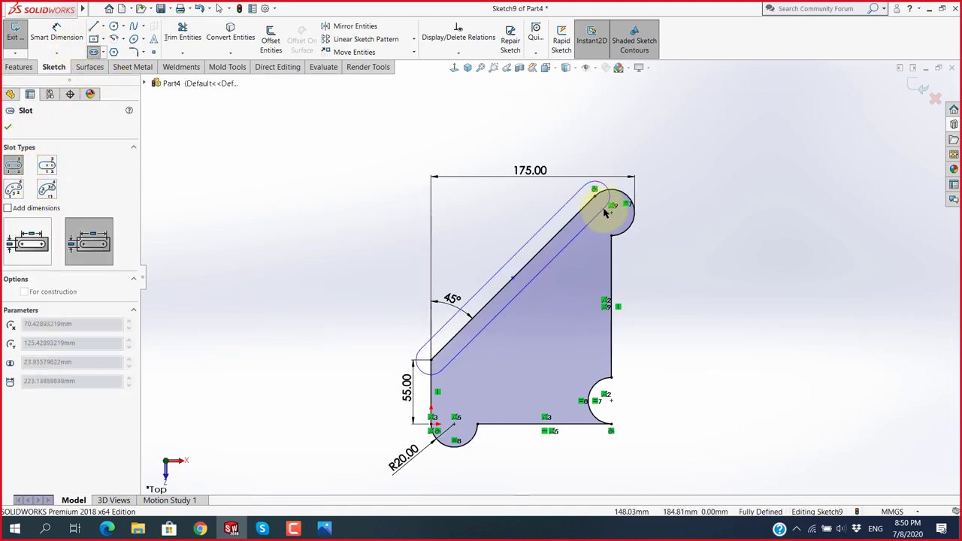
pyautogui.scroll(-3, 533, 291)
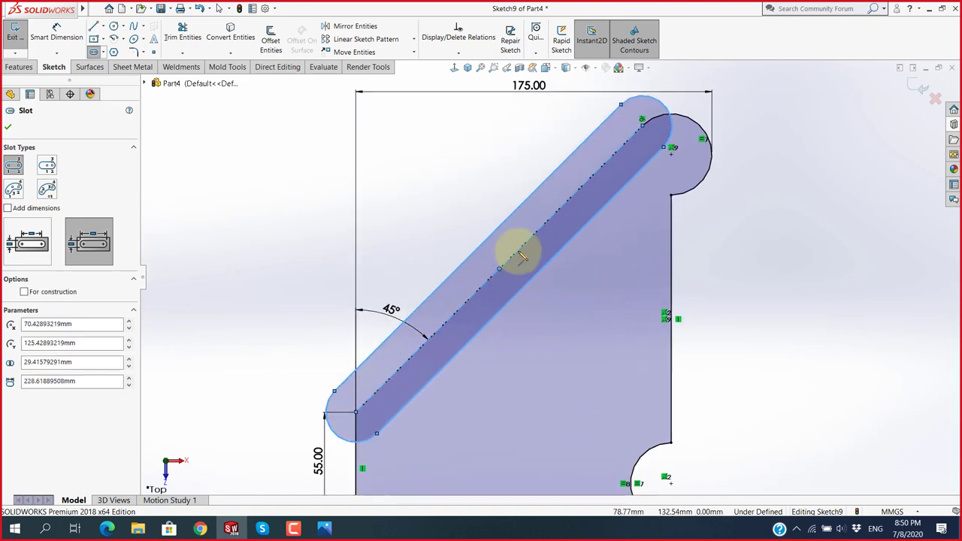
pyautogui.scroll(3, 609, 273)
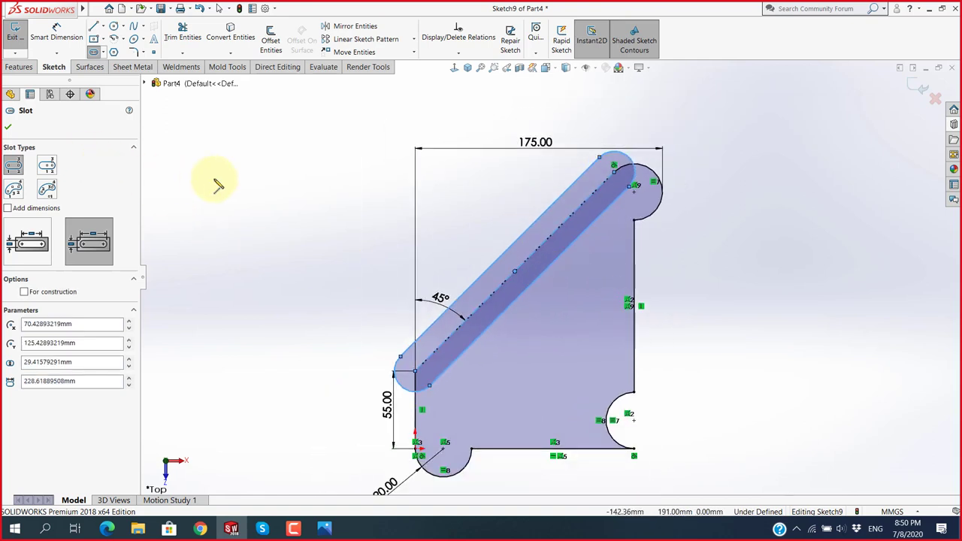
pyautogui.click(137, 529)
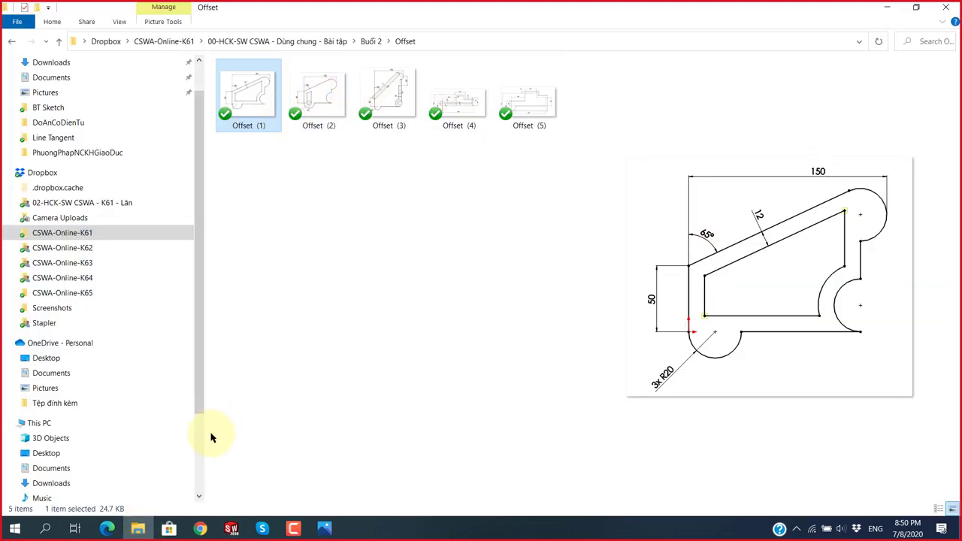
pyautogui.click(137, 528)
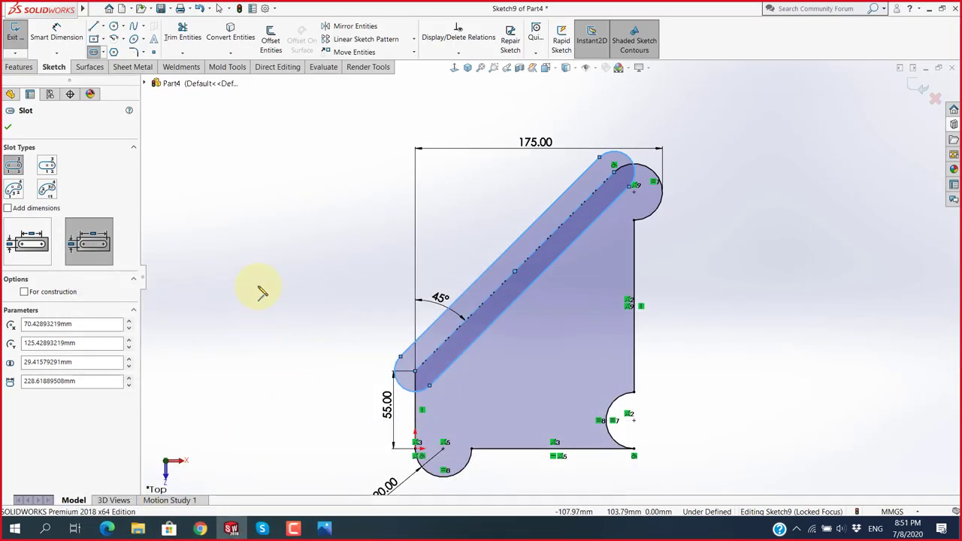
pyautogui.click(8, 127)
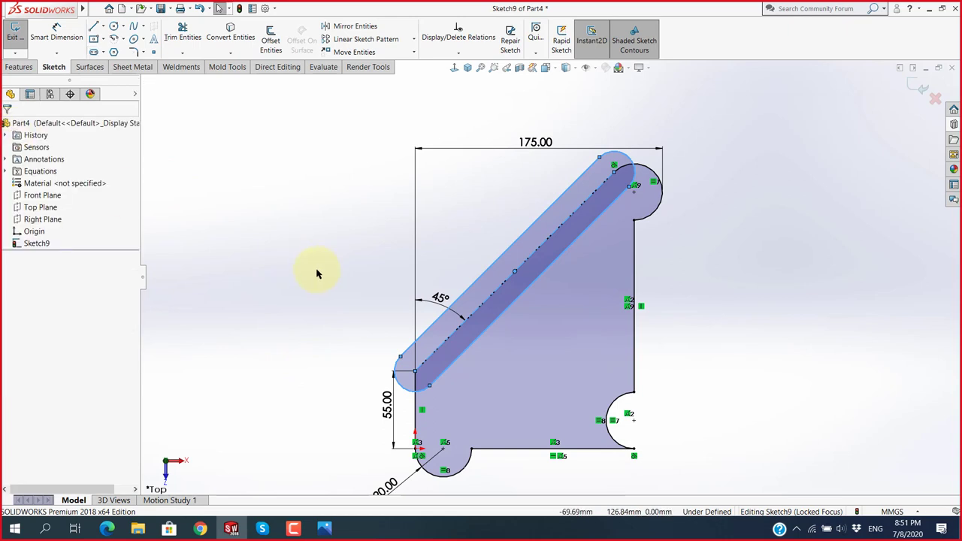
pyautogui.press('Delete')
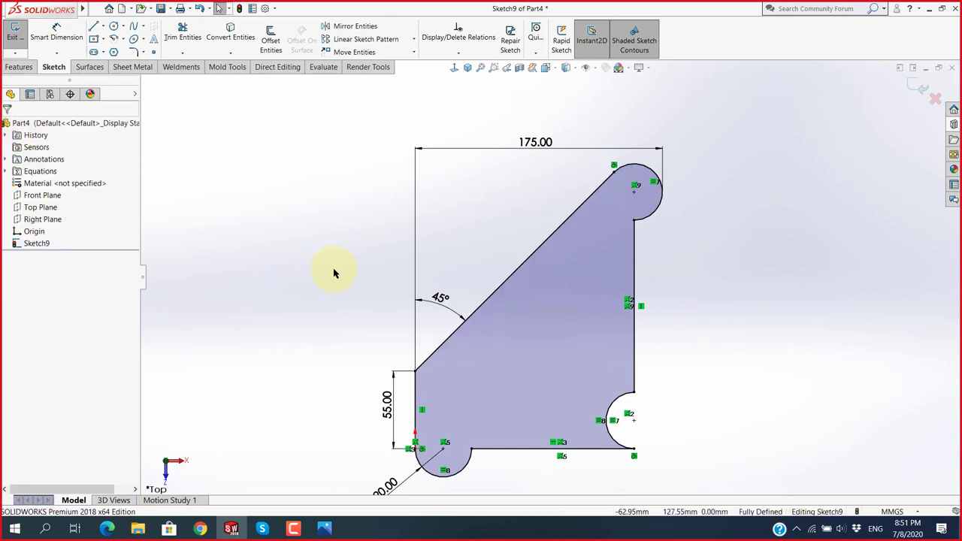
# Study the reference drawing's diagonal slot, then start Offset Entities on Sketch9.
pyautogui.click(324, 528)
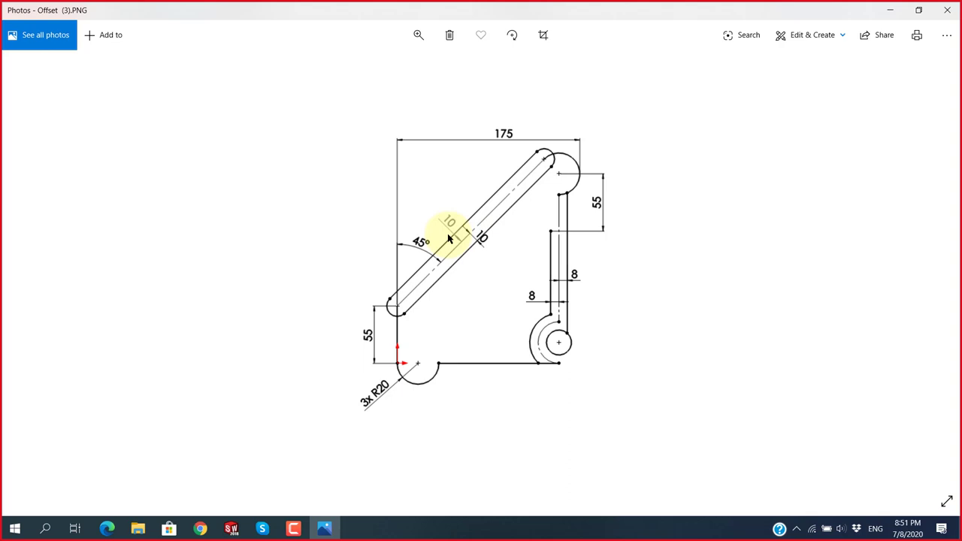
pyautogui.click(230, 528)
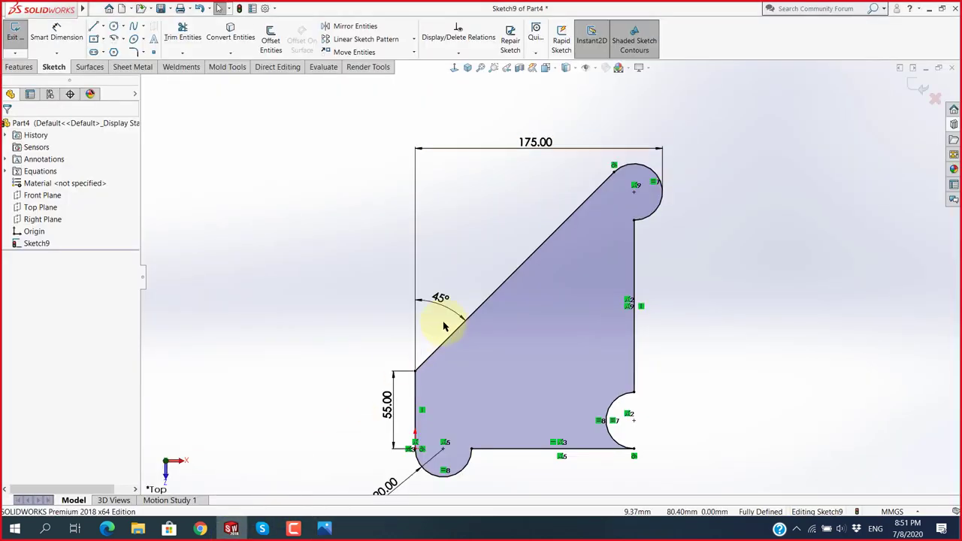
pyautogui.click(271, 36)
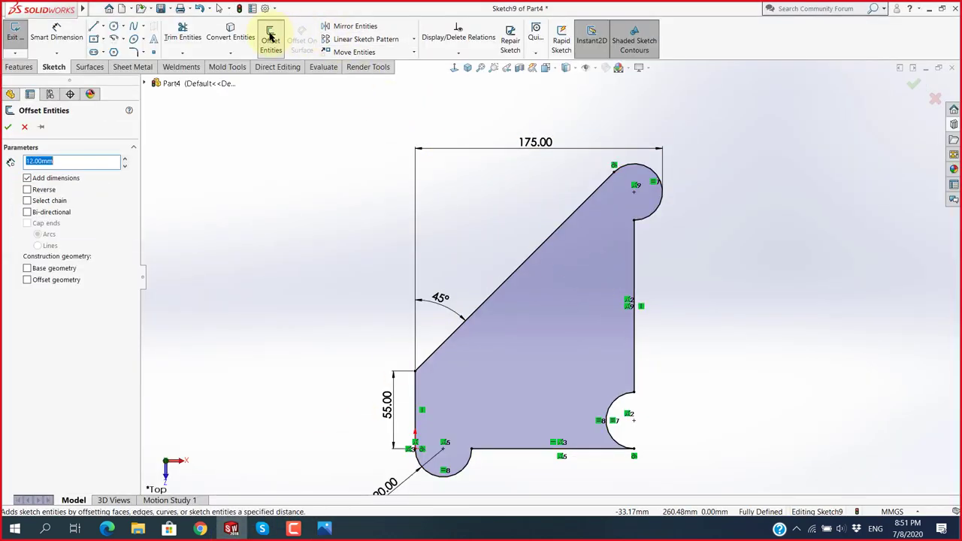
# Offset the diagonal edge 10 mm bi-directionally with ends capped by arcs.
pyautogui.click(521, 265)
pyautogui.write('1')
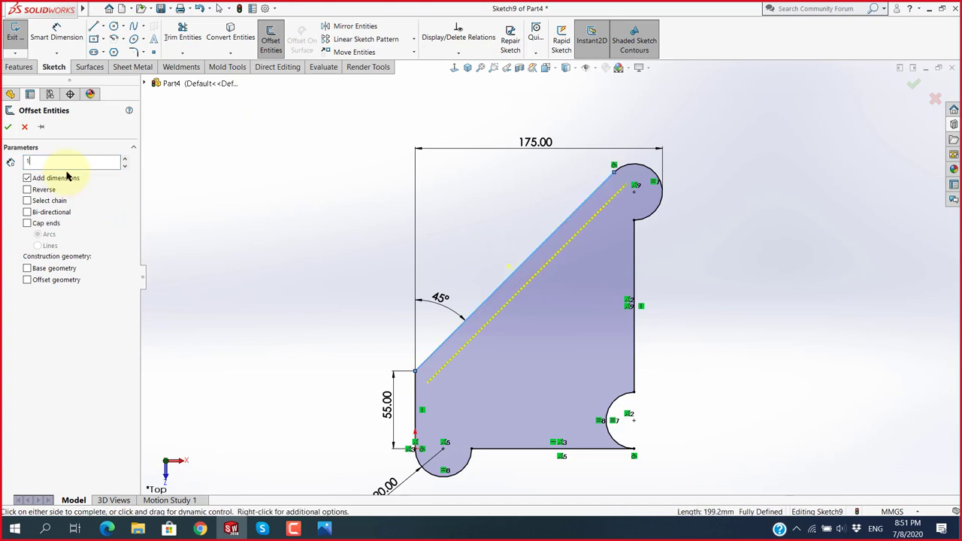
pyautogui.write('0')
pyautogui.press('Return')
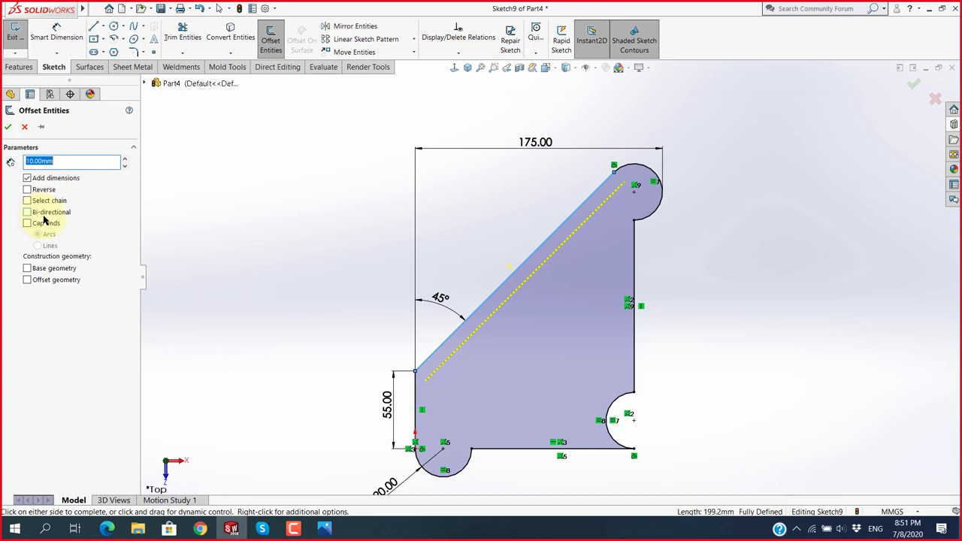
pyautogui.click(28, 213)
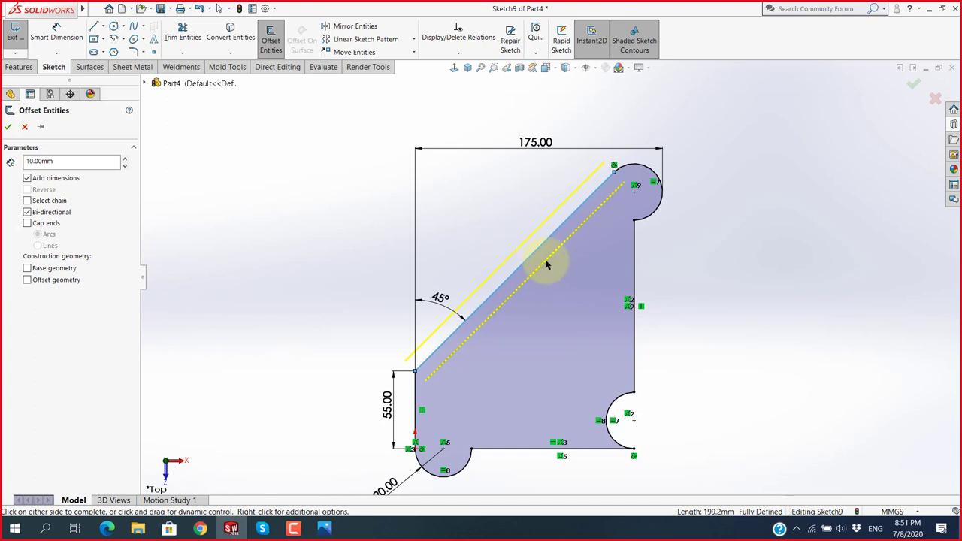
pyautogui.click(324, 528)
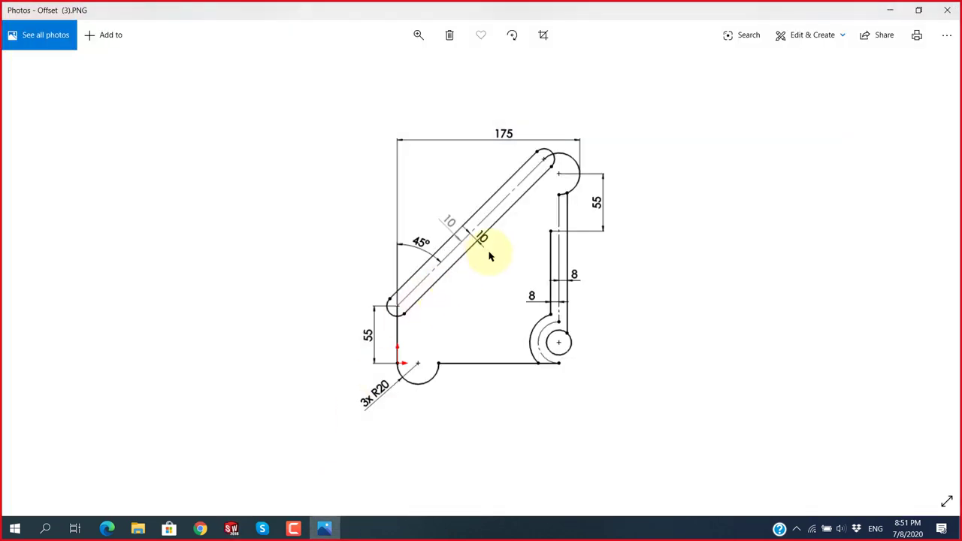
pyautogui.click(324, 527)
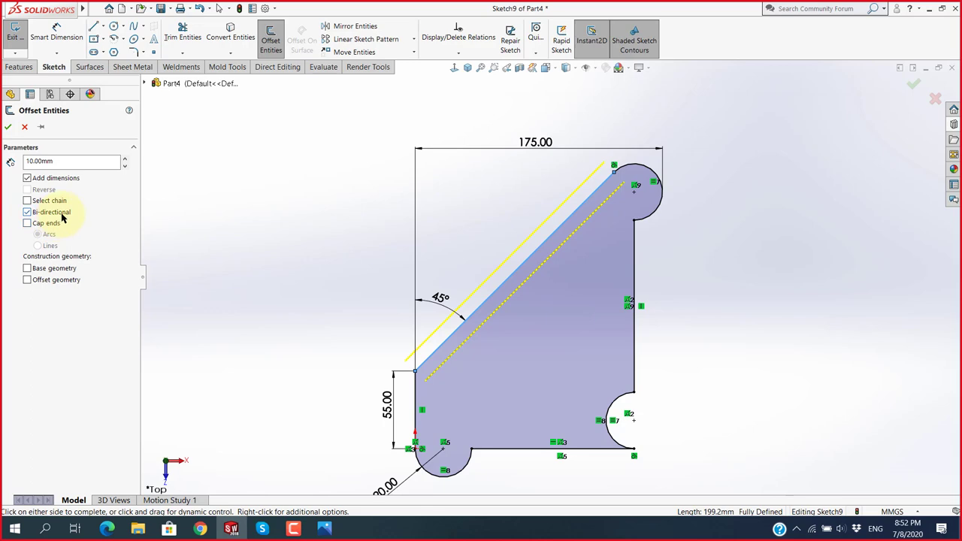
pyautogui.click(324, 528)
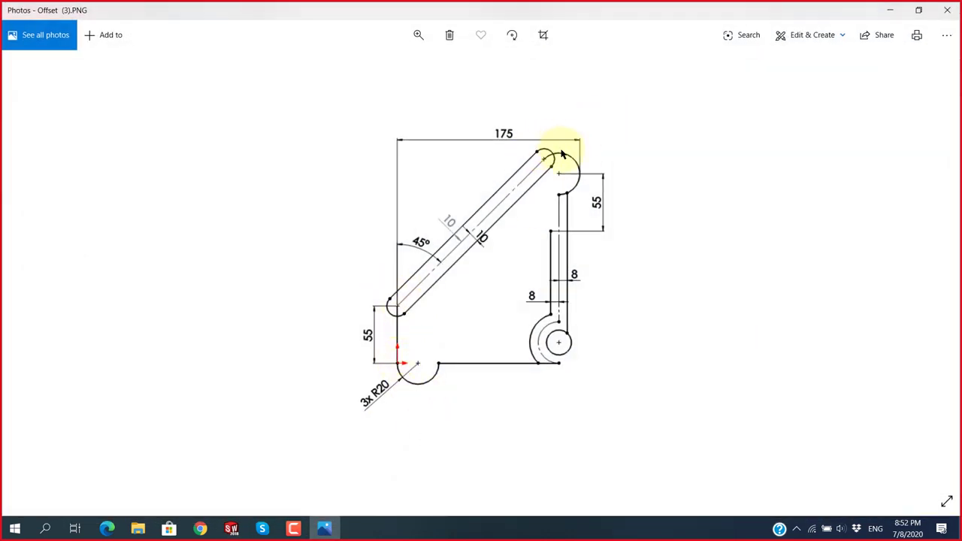
pyautogui.click(239, 531)
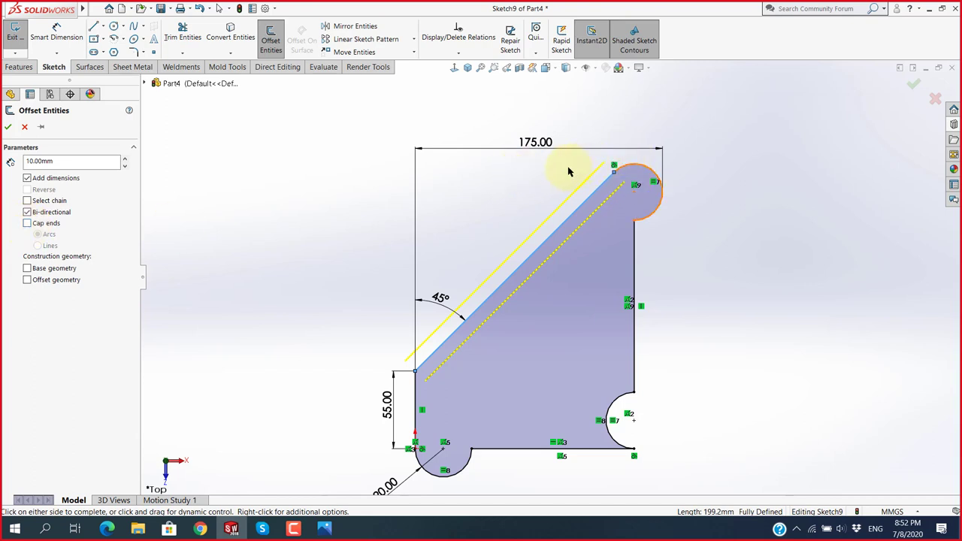
pyautogui.click(27, 224)
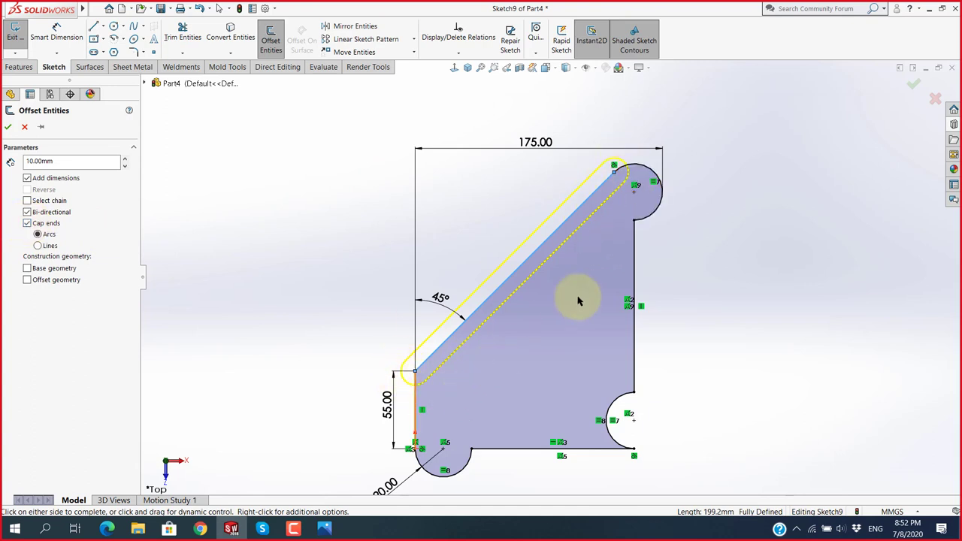
pyautogui.scroll(-1, 590, 263)
pyautogui.scroll(-3, 611, 210)
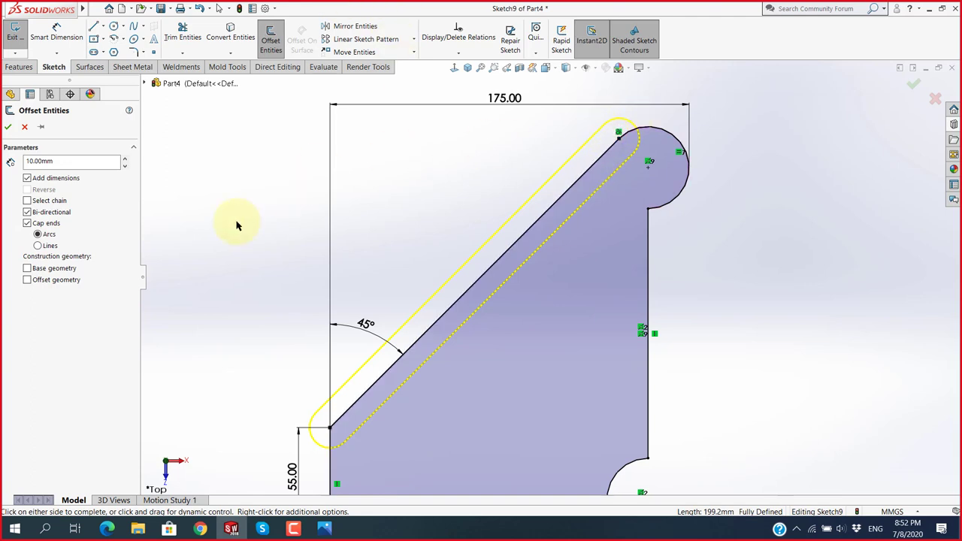
pyautogui.click(37, 246)
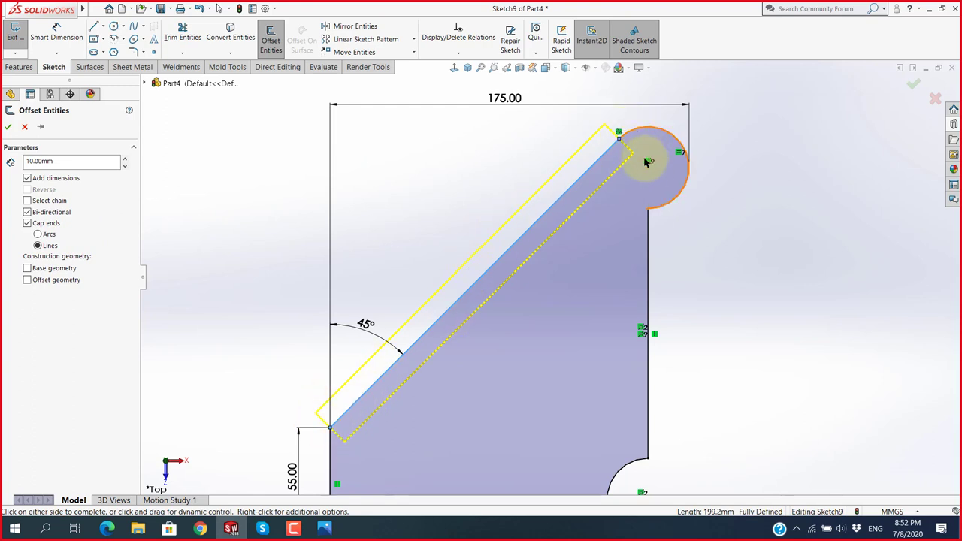
pyautogui.click(38, 234)
pyautogui.click(38, 245)
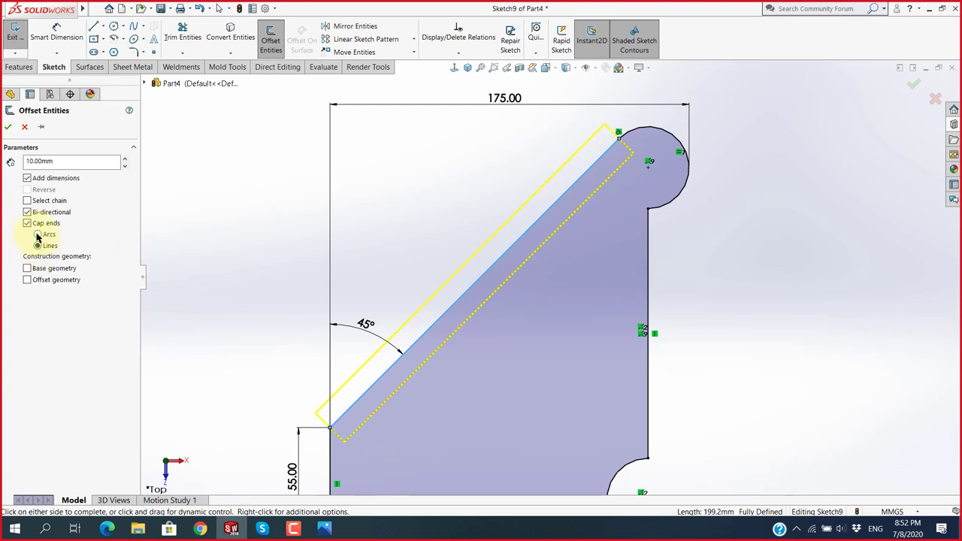
pyautogui.click(38, 234)
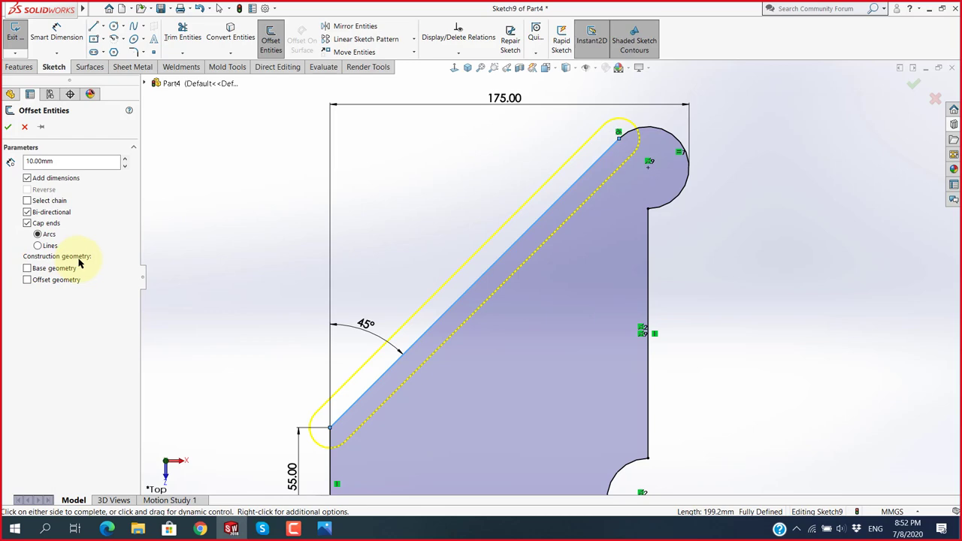
pyautogui.click(324, 528)
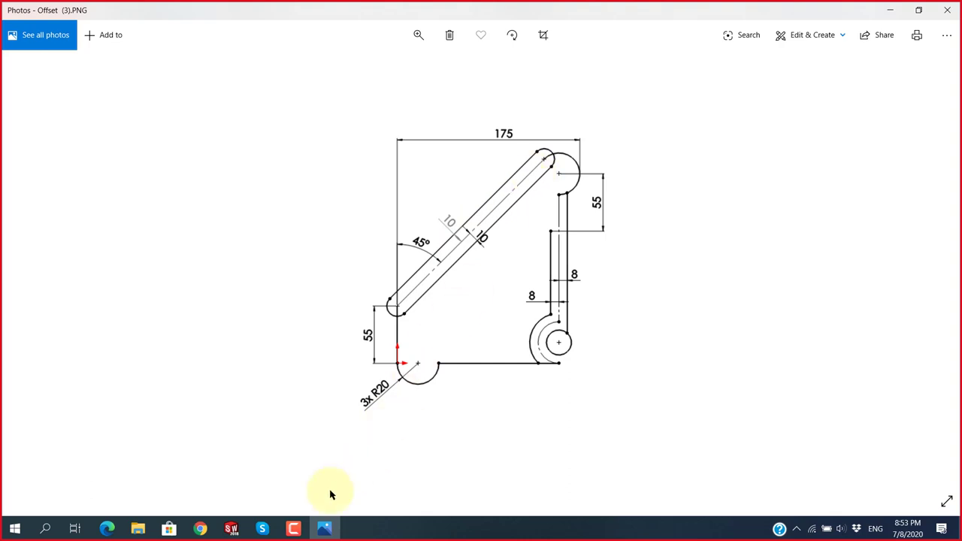
pyautogui.click(230, 529)
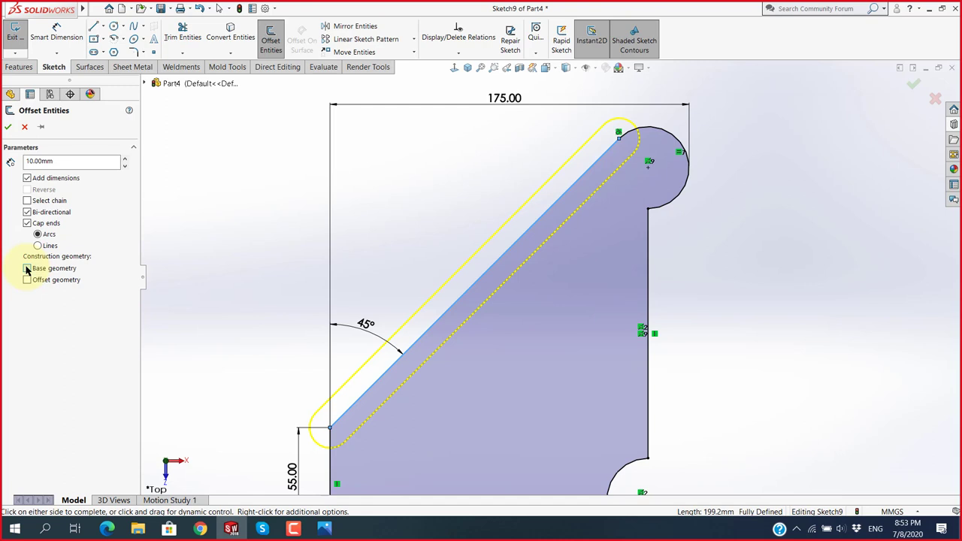
# Make the original 45° edge construction geometry, keep offset lines solid, accept the slot, and compare with the reference.
pyautogui.click(27, 269)
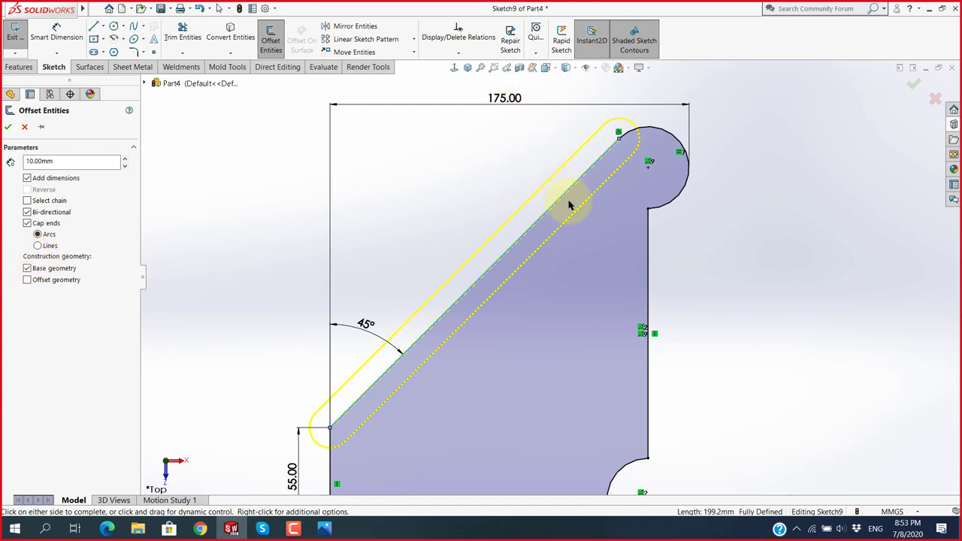
pyautogui.press('super+plus')
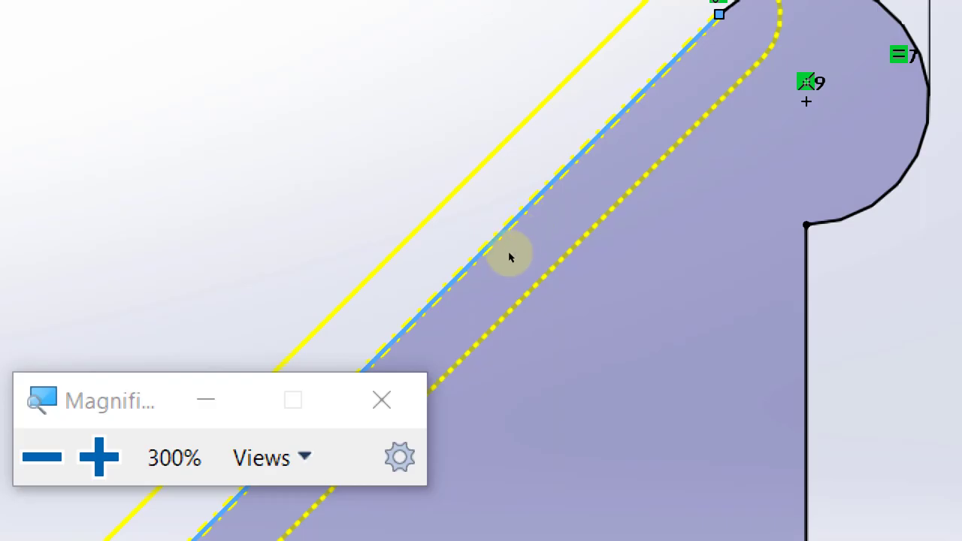
pyautogui.press('super+Escape')
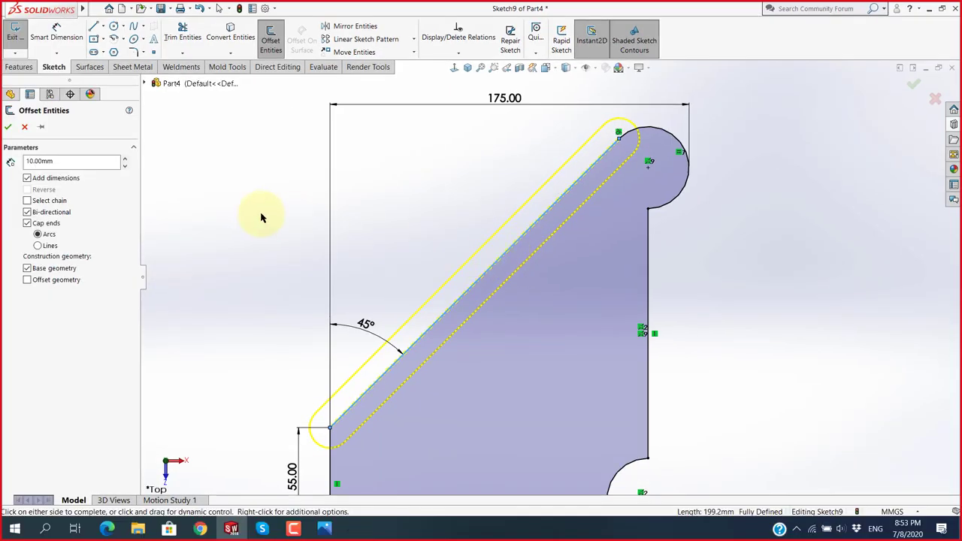
pyautogui.click(322, 529)
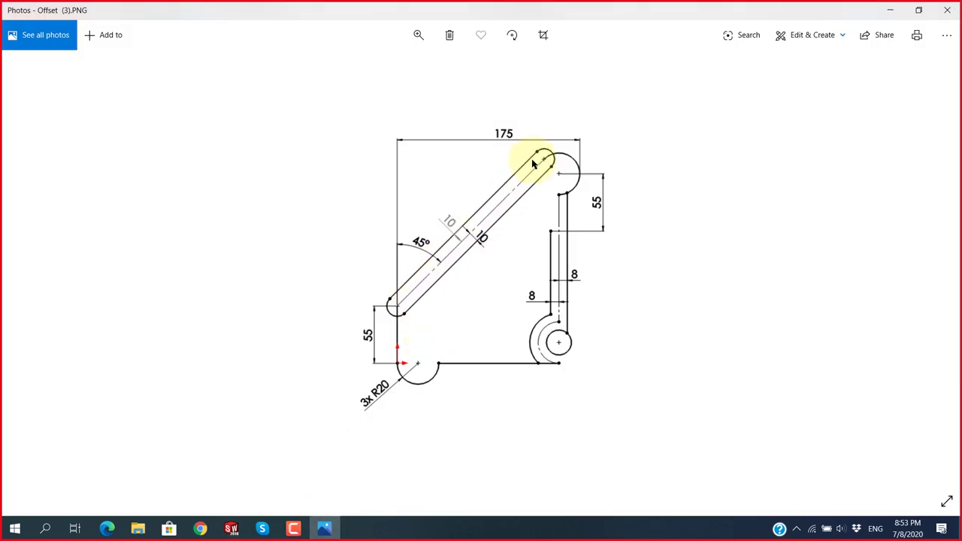
pyautogui.click(235, 528)
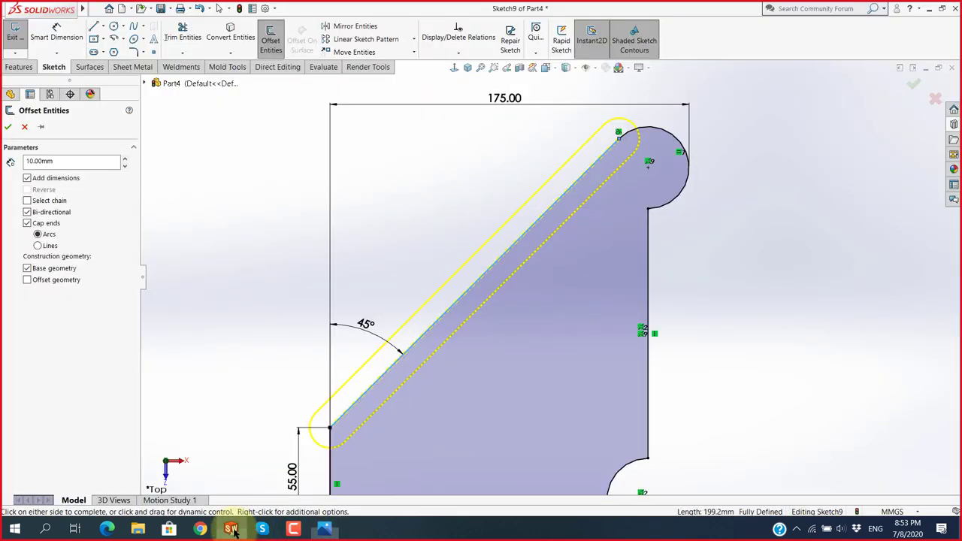
pyautogui.click(28, 281)
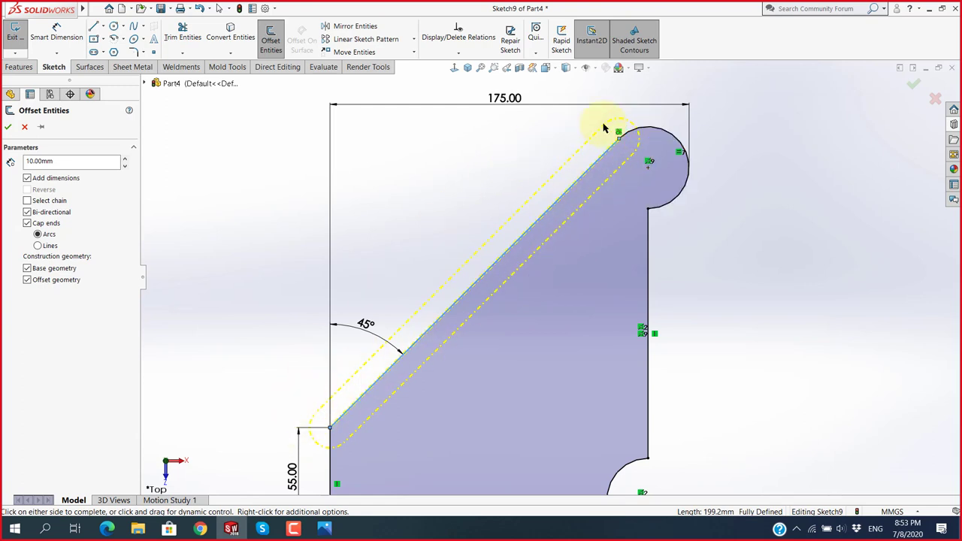
pyautogui.click(27, 269)
pyautogui.click(27, 281)
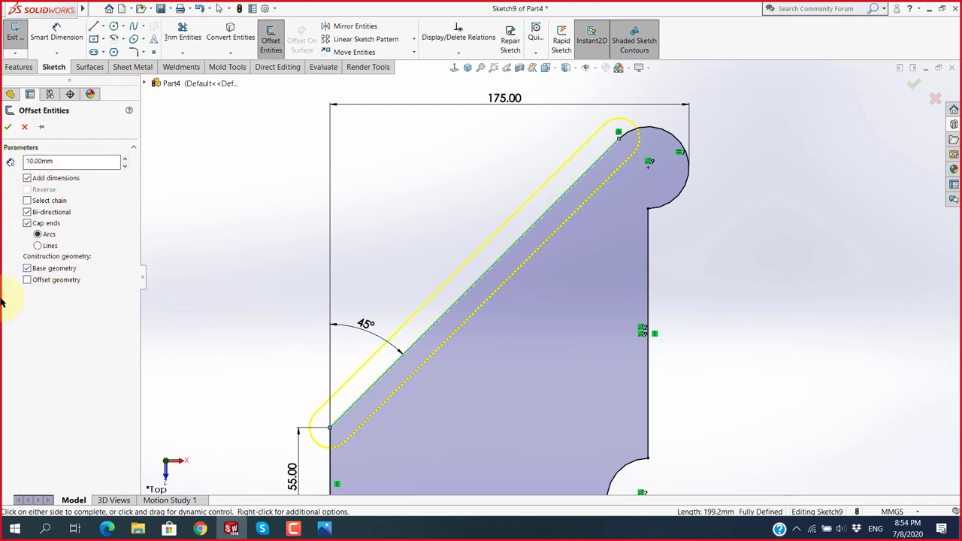
pyautogui.click(7, 126)
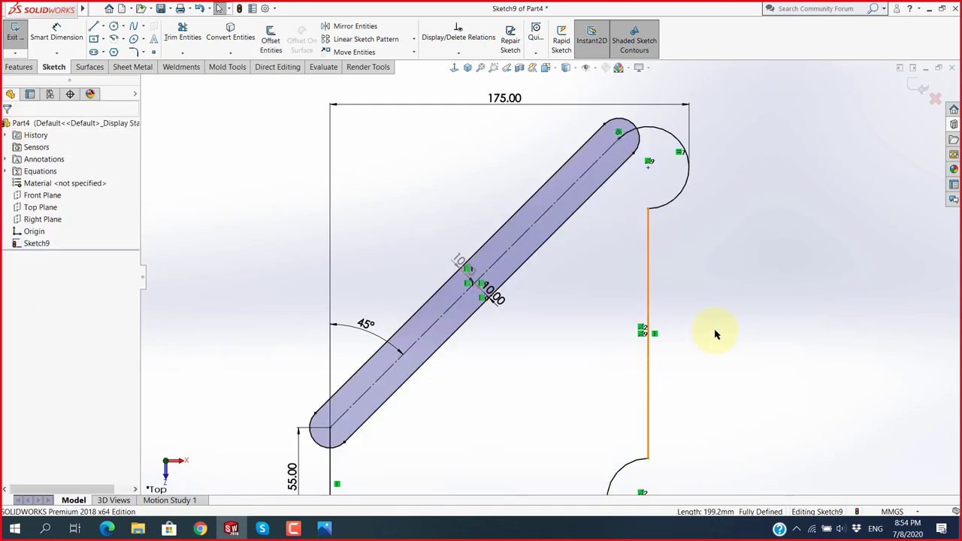
pyautogui.press('f')
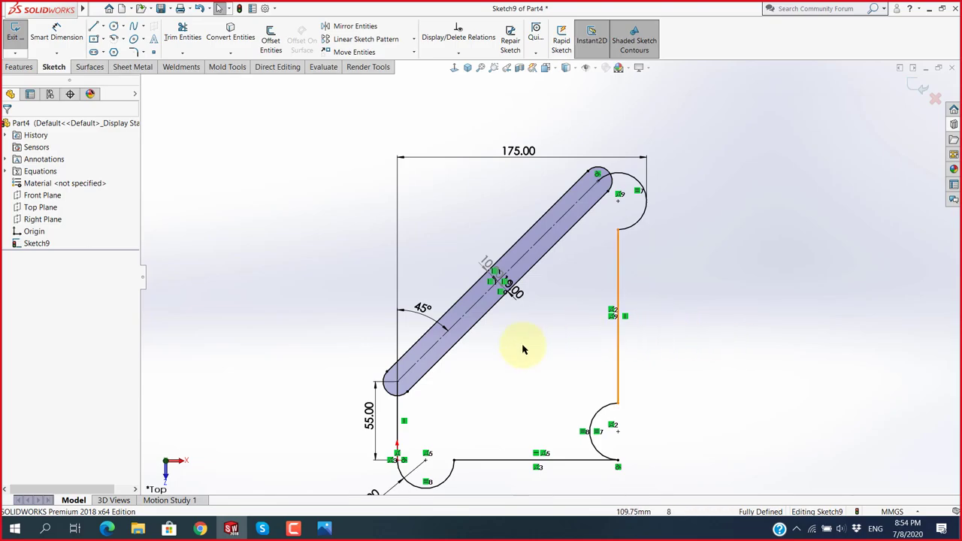
pyautogui.click(324, 528)
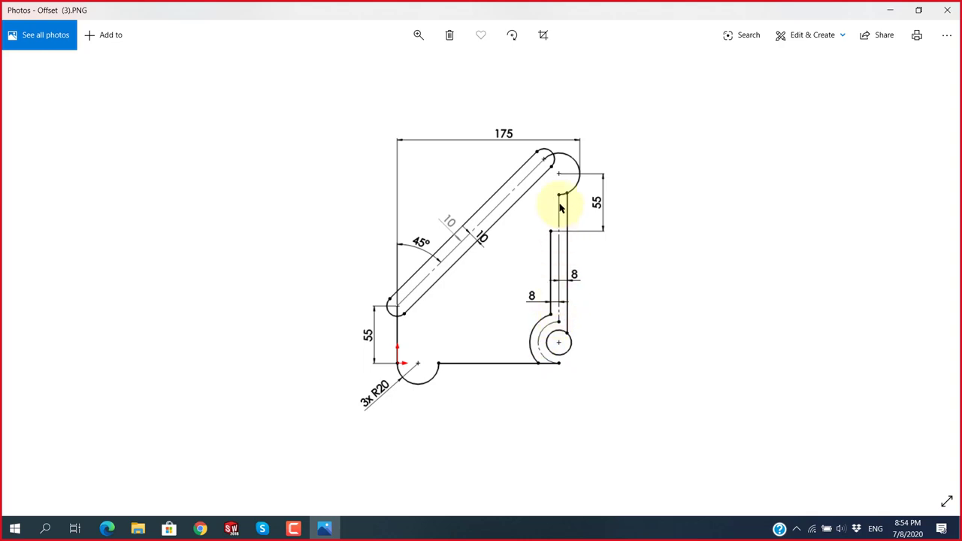
# Start Offset Entities in the sketch with an 8 mm offset distance.
pyautogui.click(230, 528)
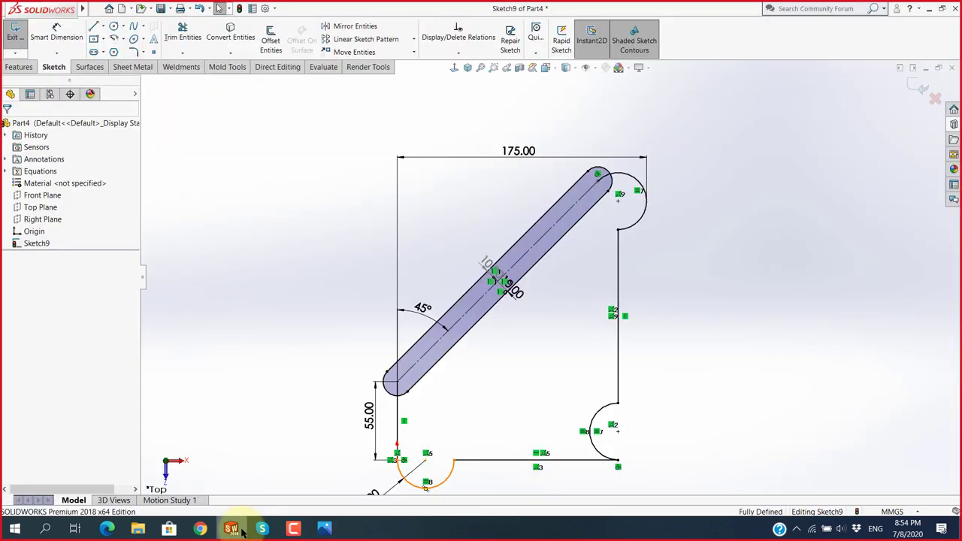
pyautogui.click(271, 42)
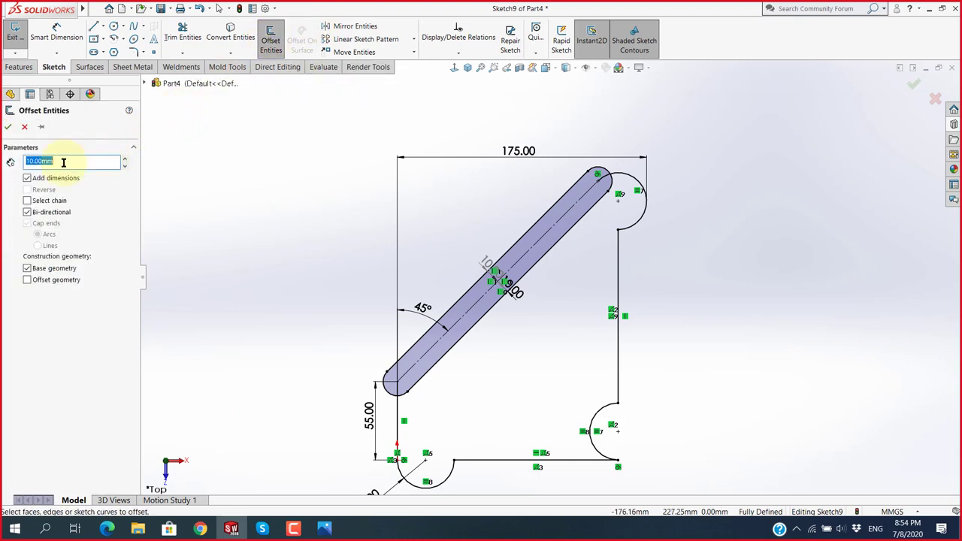
pyautogui.click(325, 528)
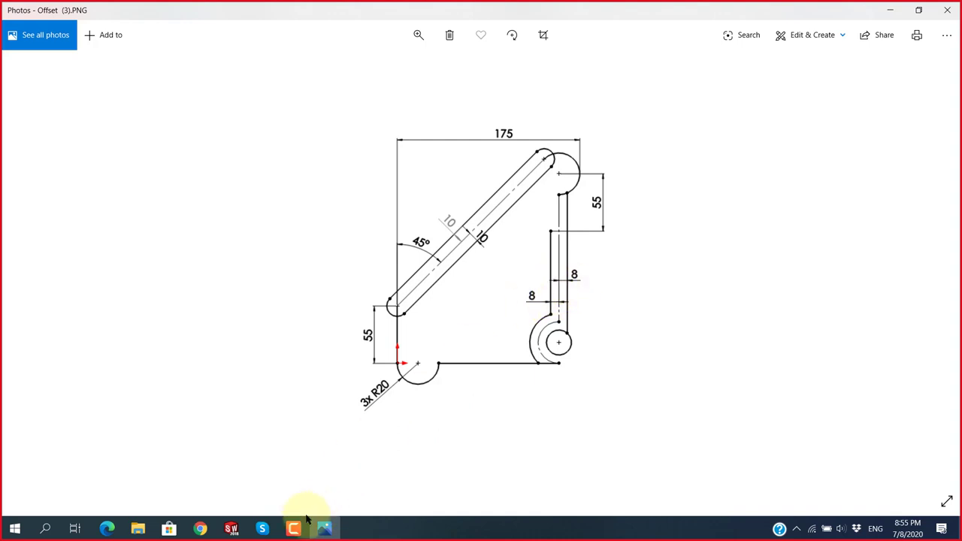
pyautogui.click(242, 528)
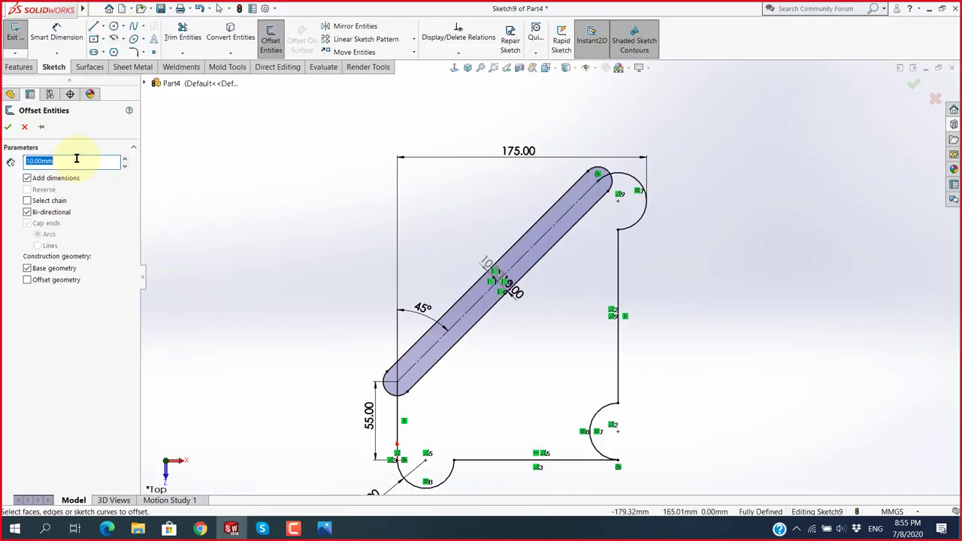
pyautogui.write('8')
pyautogui.press('Return')
# Offset the right vertical edge and lower arc 8 mm both ways without end caps.
pyautogui.click(618, 263)
pyautogui.scroll(-1, 618, 416)
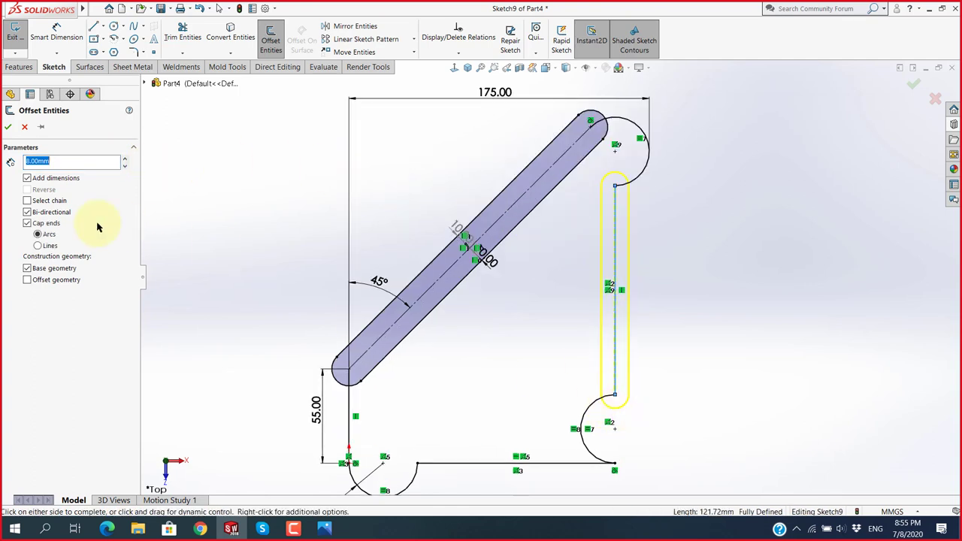
pyautogui.click(28, 223)
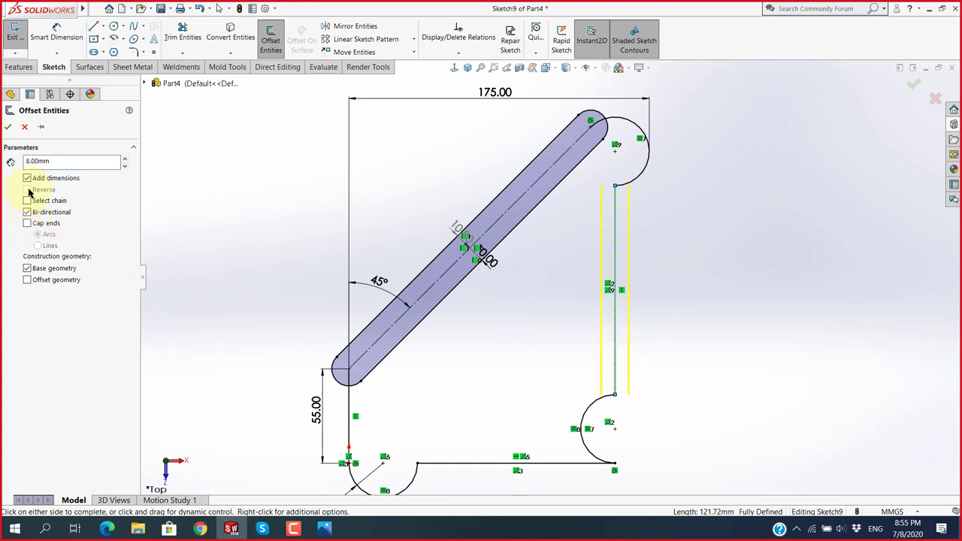
pyautogui.click(593, 410)
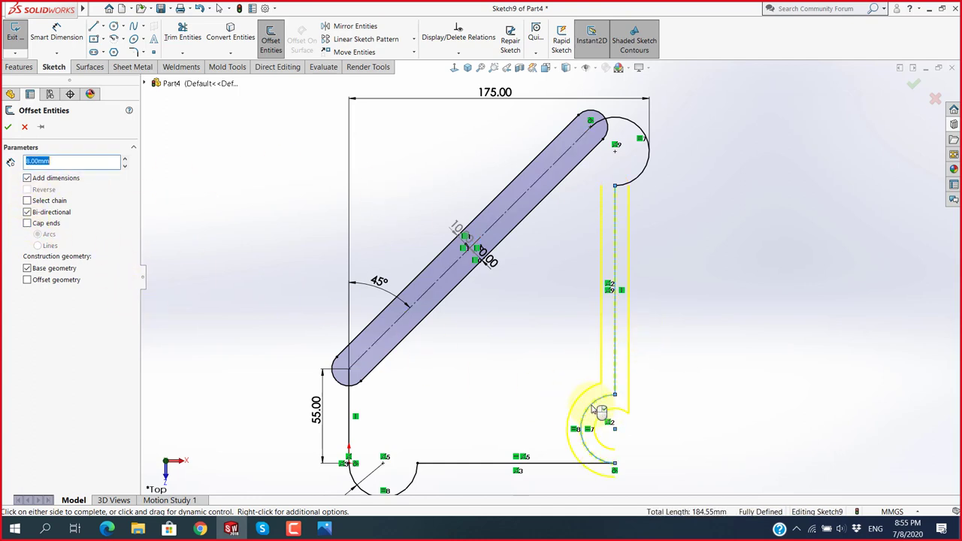
pyautogui.scroll(-1, 640, 444)
pyautogui.scroll(-1, 577, 368)
pyautogui.scroll(2, 587, 239)
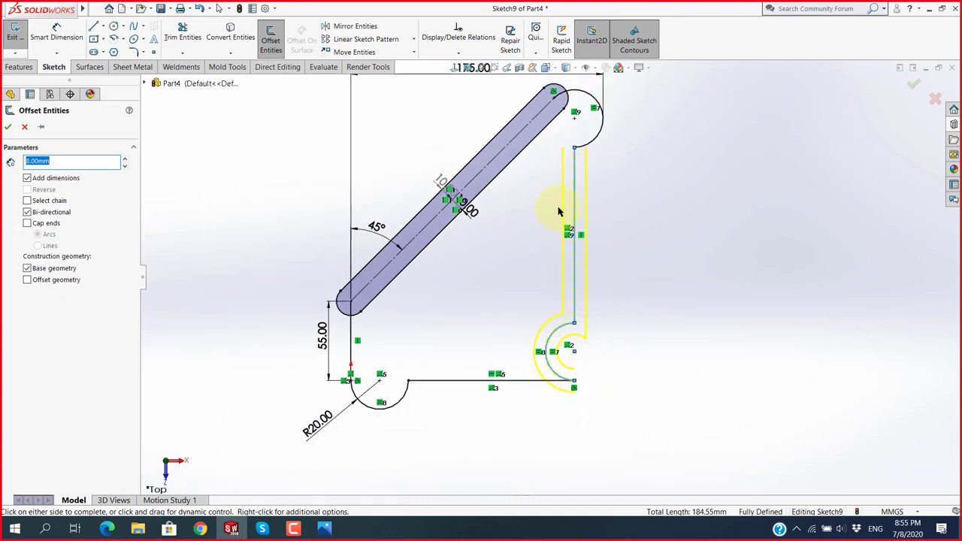
pyautogui.click(8, 126)
# Compare with the reference drawing and nudge the upper arc's lower endpoint slightly upward.
pyautogui.scroll(-1, 612, 263)
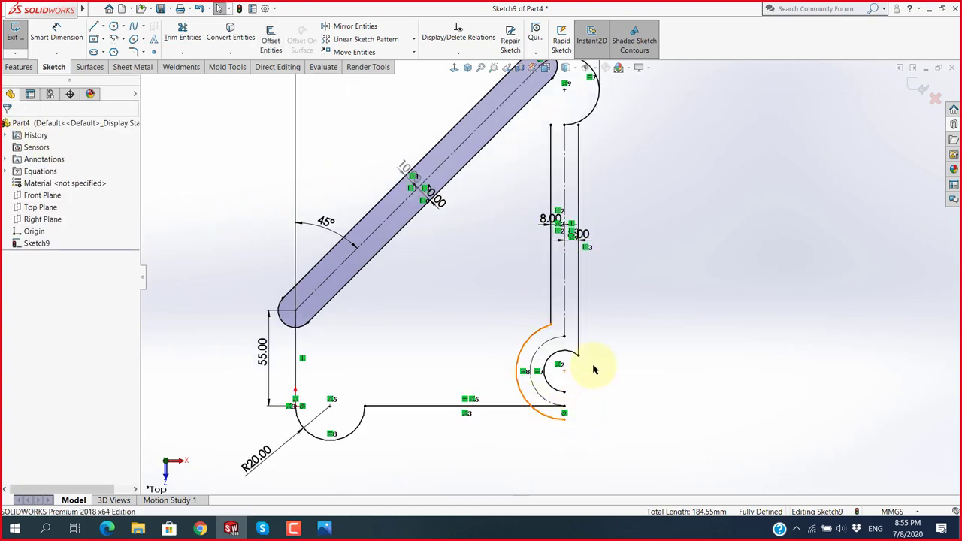
pyautogui.scroll(1, 596, 369)
pyautogui.hotkey('alt', 'Tab')
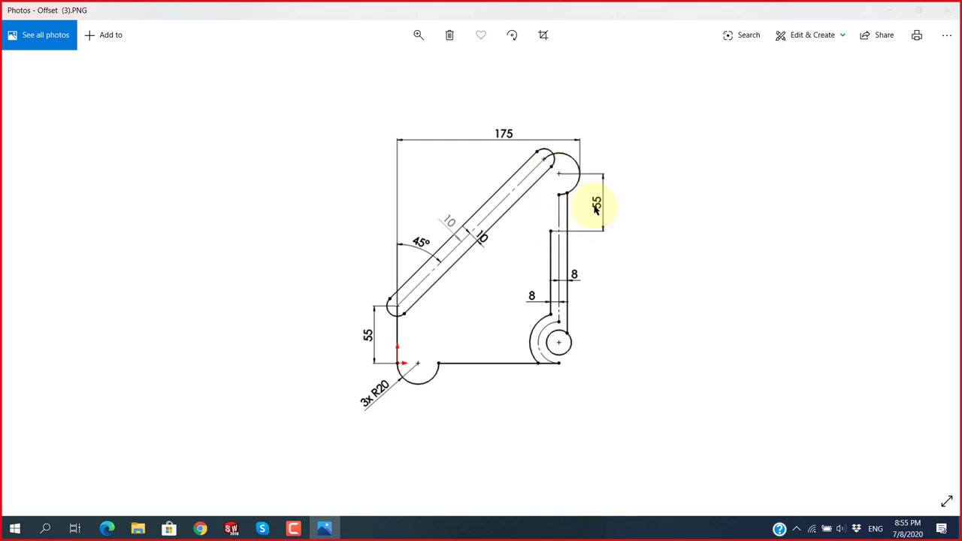
pyautogui.hotkey('alt', 'Tab')
pyautogui.scroll(-3, 569, 144)
pyautogui.scroll(-2, 580, 223)
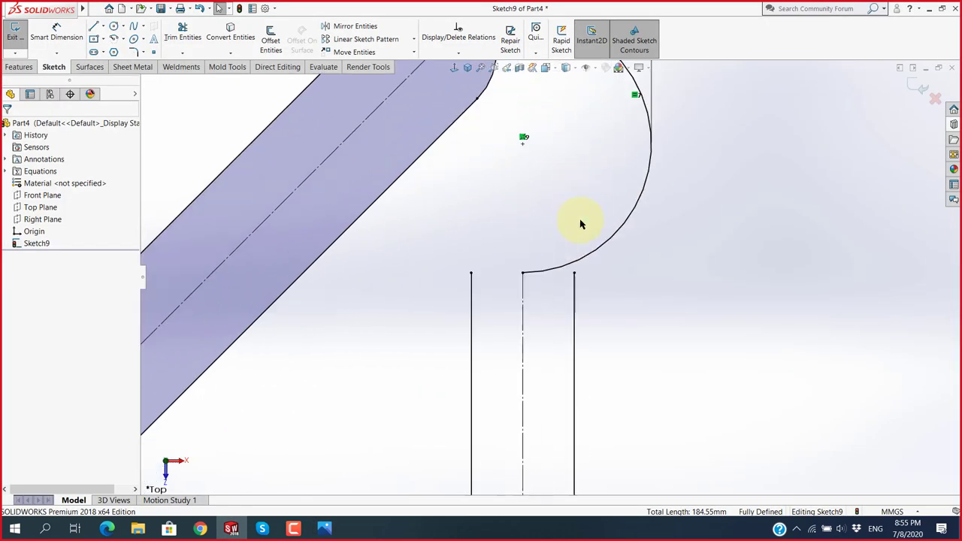
pyautogui.click(575, 275)
pyautogui.moveTo(576, 270); pyautogui.dragTo(574, 264)
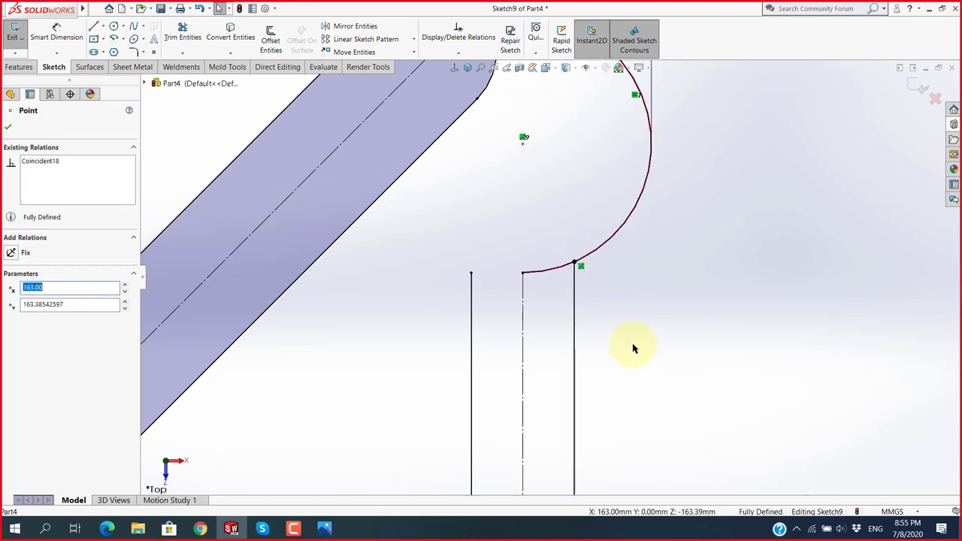
# Pull the left offset line's top end down and dimension it 55 below the upper arc centre.
pyautogui.scroll(3, 632, 343)
pyautogui.moveTo(506, 278); pyautogui.dragTo(509, 386)
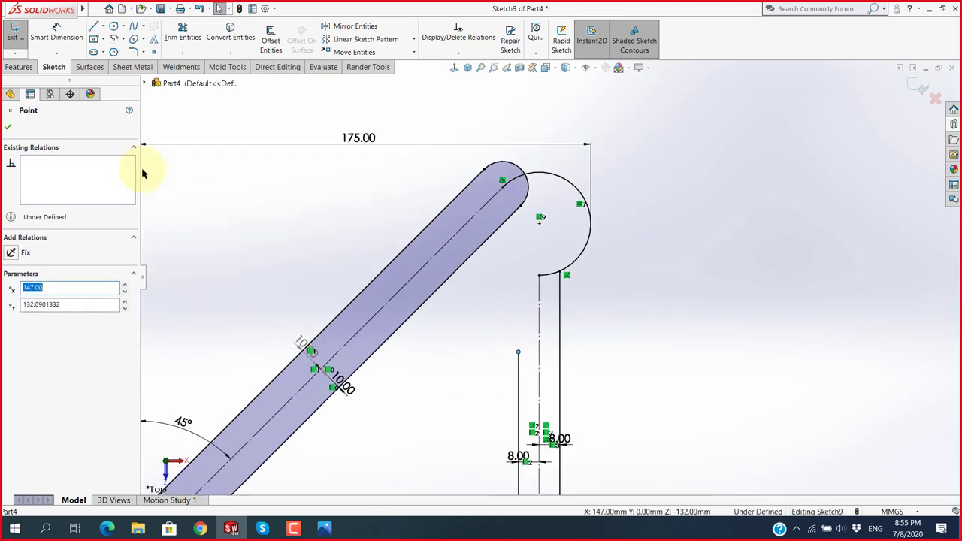
pyautogui.click(56, 34)
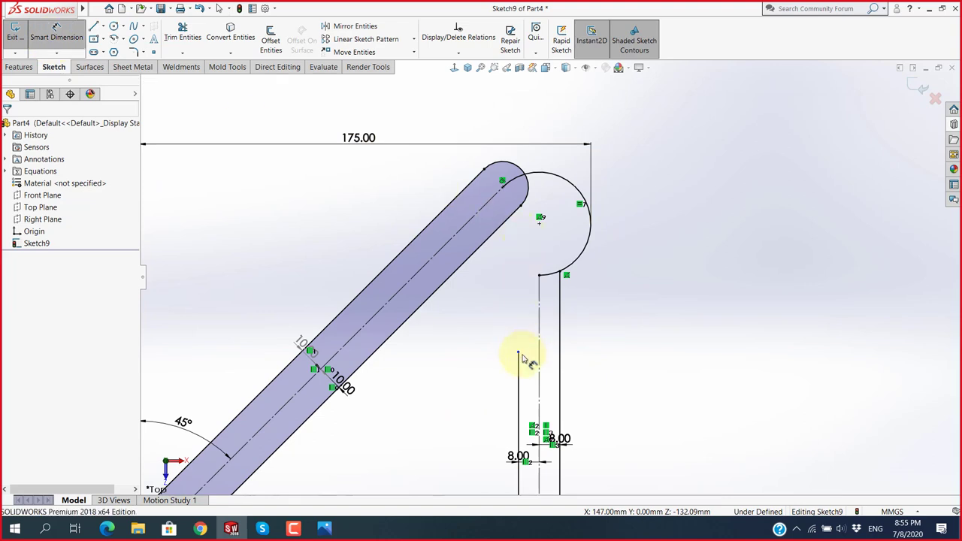
pyautogui.click(518, 353)
pyautogui.click(540, 224)
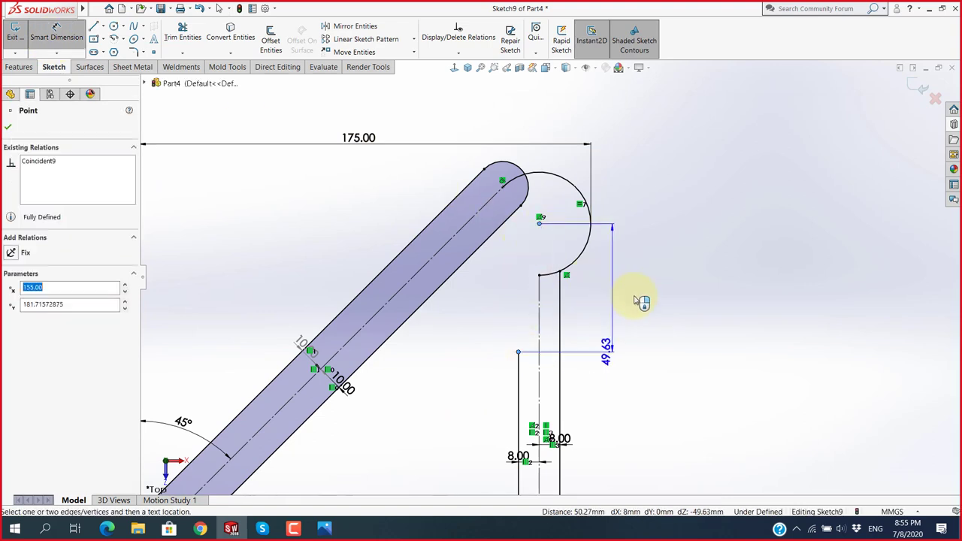
pyautogui.click(672, 307)
pyautogui.write('55')
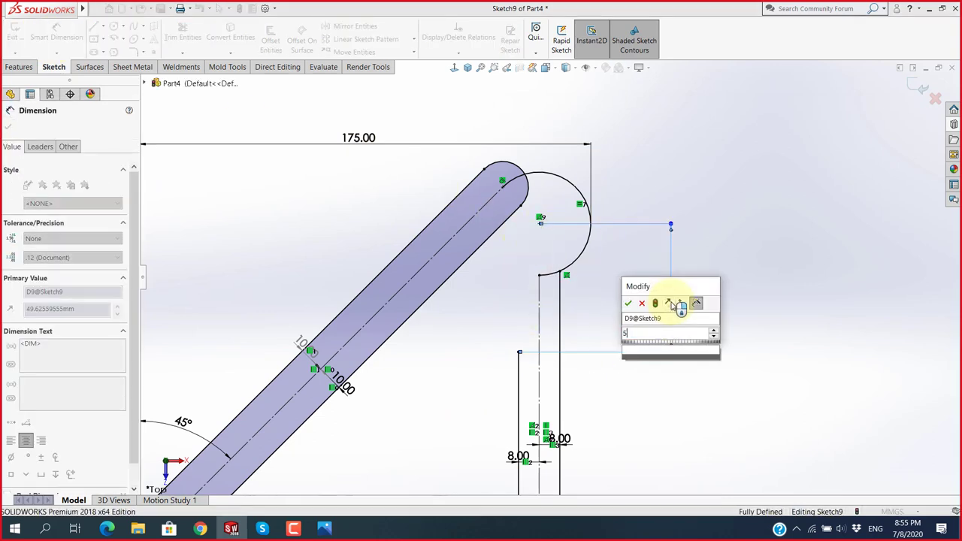
pyautogui.press('Return')
pyautogui.scroll(5, 763, 348)
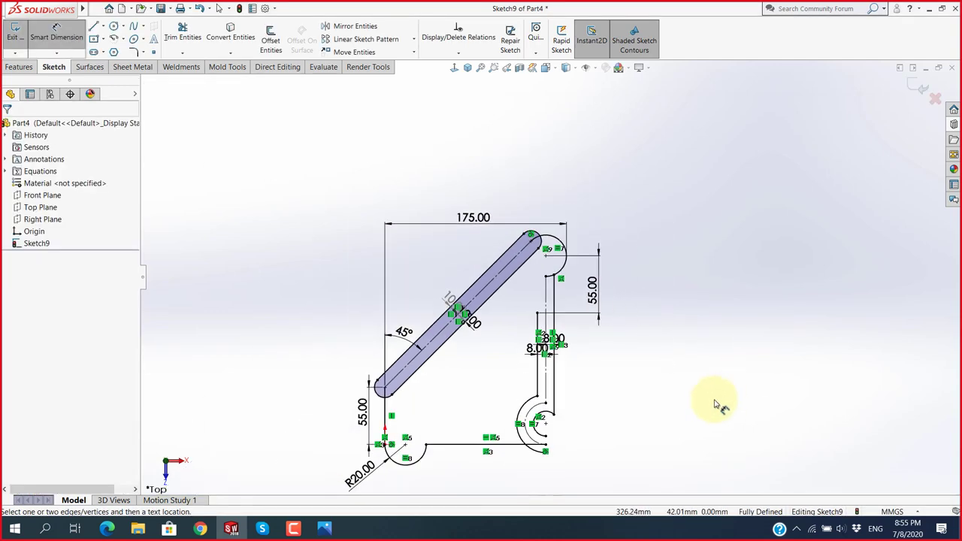
pyautogui.scroll(-3, 576, 434)
# Close the inner lower arc into a full circle after checking the reference drawing.
pyautogui.scroll(-3, 532, 440)
pyautogui.hotkey('alt', 'Tab')
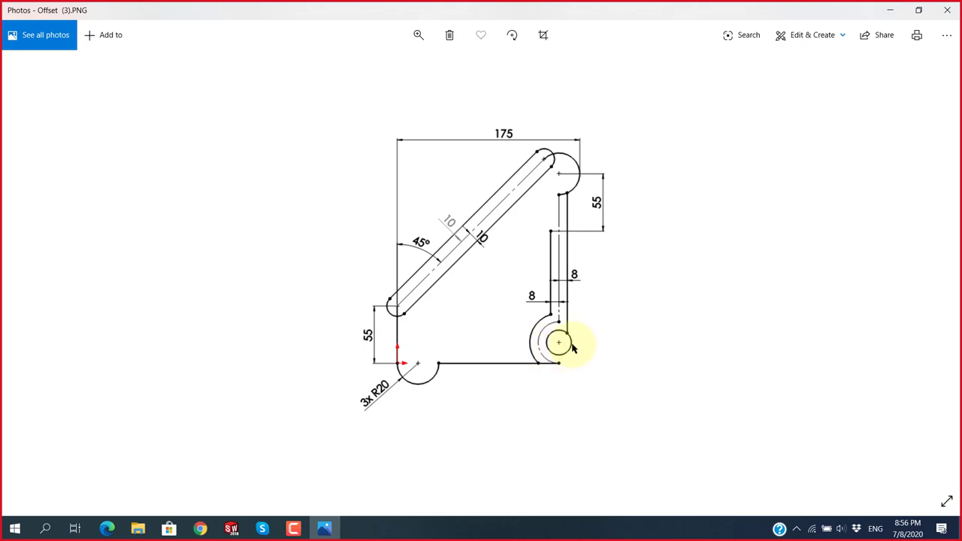
pyautogui.hotkey('alt', 'Tab')
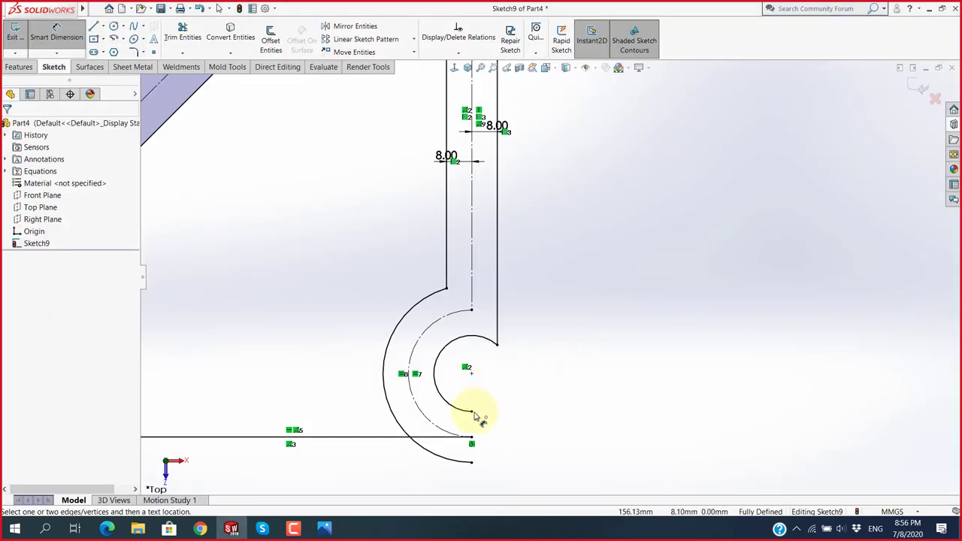
pyautogui.press('Escape')
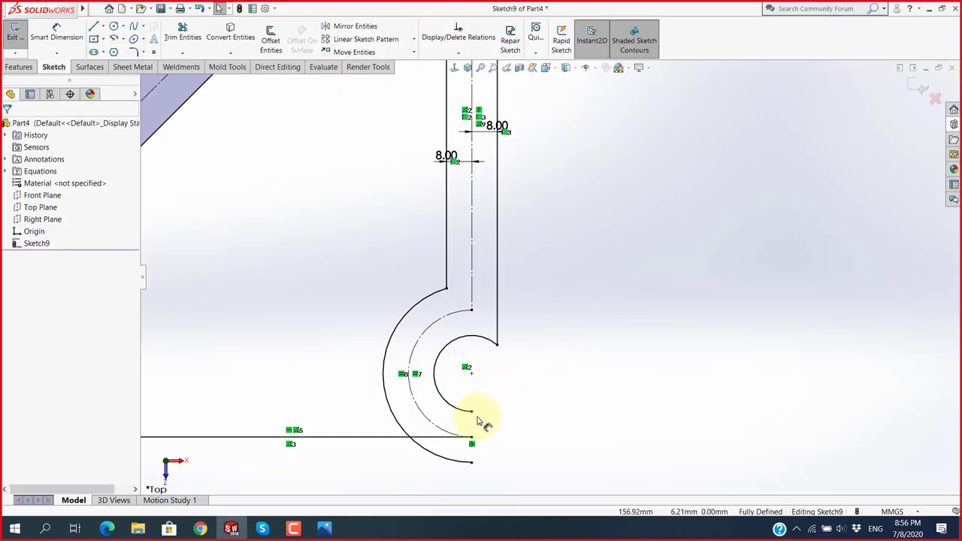
pyautogui.moveTo(471, 414)
pyautogui.mouseDown()
pyautogui.moveTo(507, 364)
pyautogui.moveTo(498, 349)
pyautogui.mouseUp()
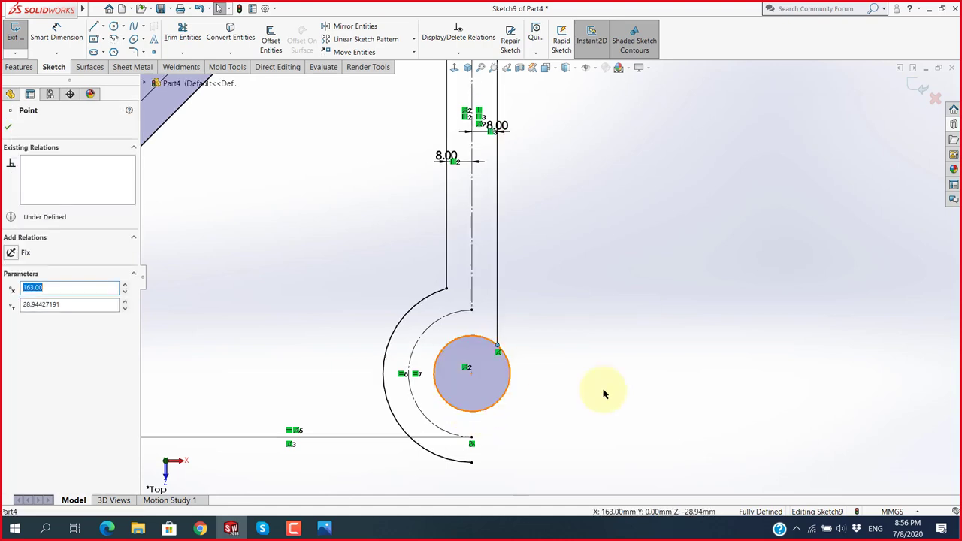
pyautogui.click(606, 389)
# Join the outer arc's lower end onto the bottom line.
pyautogui.scroll(2, 605, 388)
pyautogui.scroll(2, 571, 380)
pyautogui.scroll(-2, 532, 367)
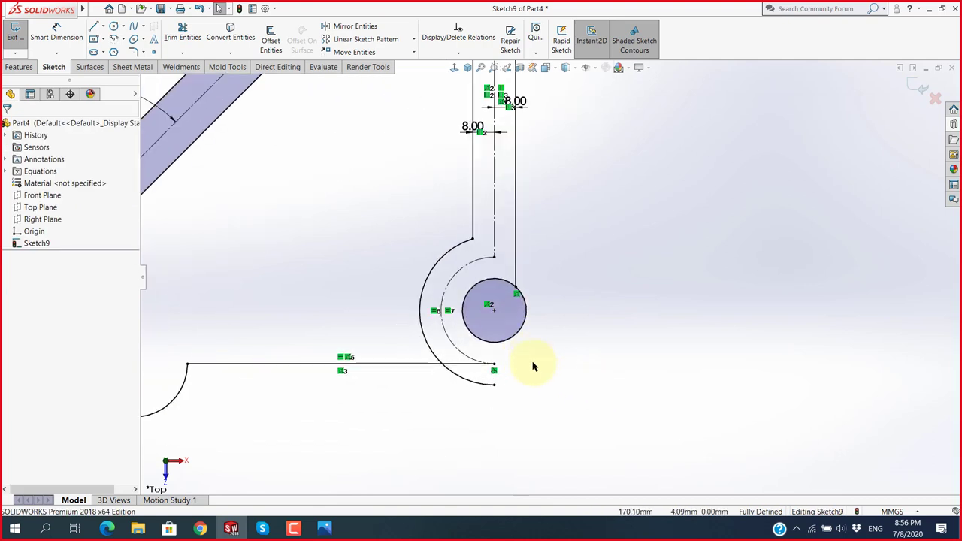
pyautogui.click(494, 388)
pyautogui.moveTo(495, 389)
pyautogui.mouseDown()
pyautogui.moveTo(457, 381)
pyautogui.moveTo(442, 367)
pyautogui.mouseUp()
pyautogui.click(406, 417)
pyautogui.scroll(2, 408, 403)
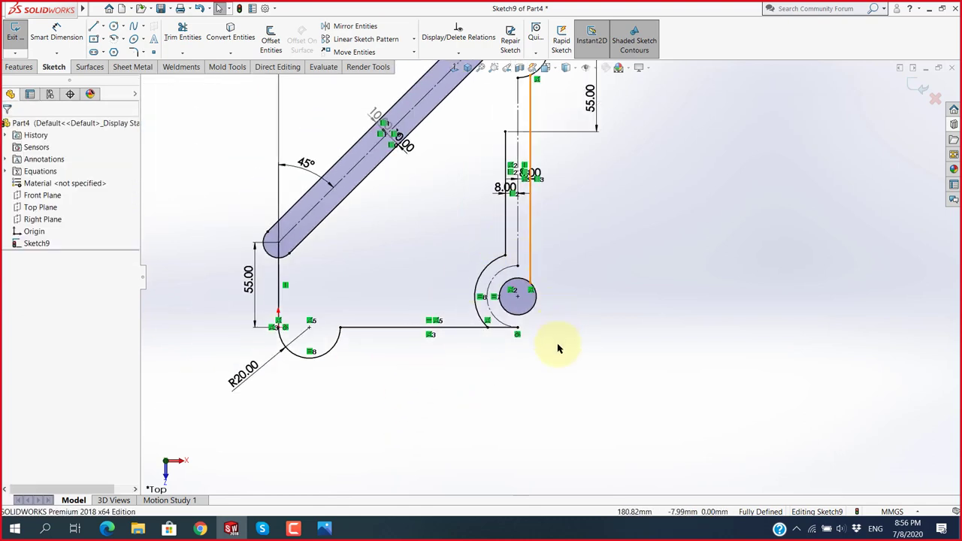
pyautogui.scroll(4, 548, 360)
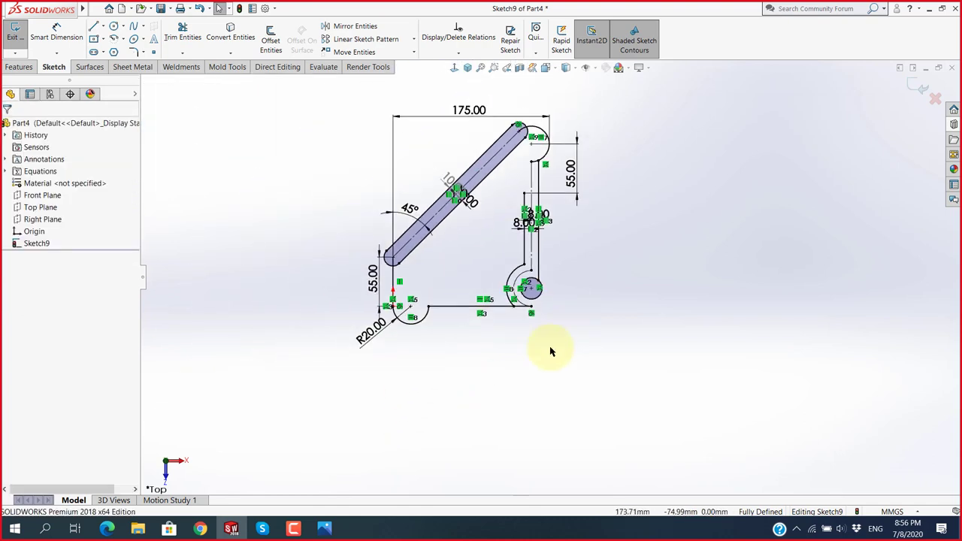
pyautogui.scroll(-4, 552, 215)
pyautogui.scroll(2, 518, 197)
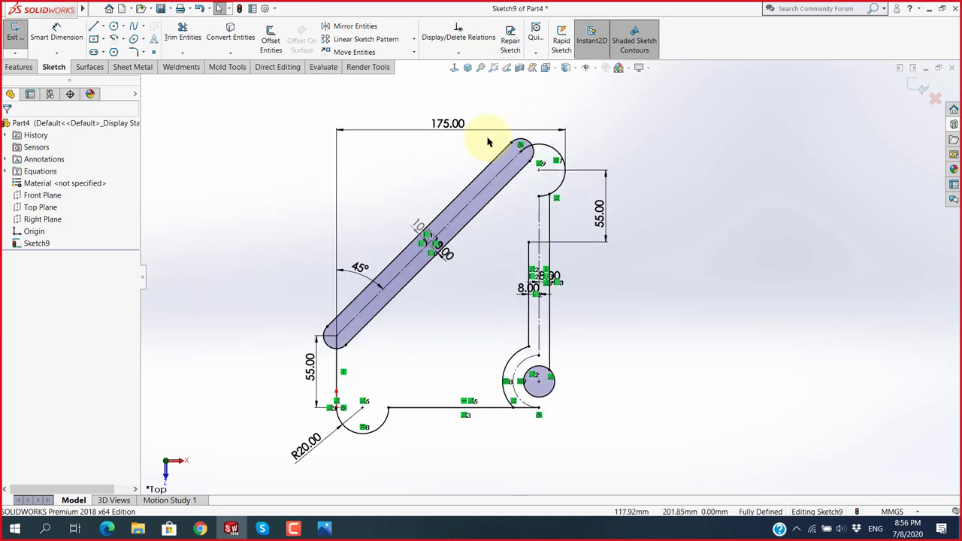
pyautogui.scroll(-1, 489, 133)
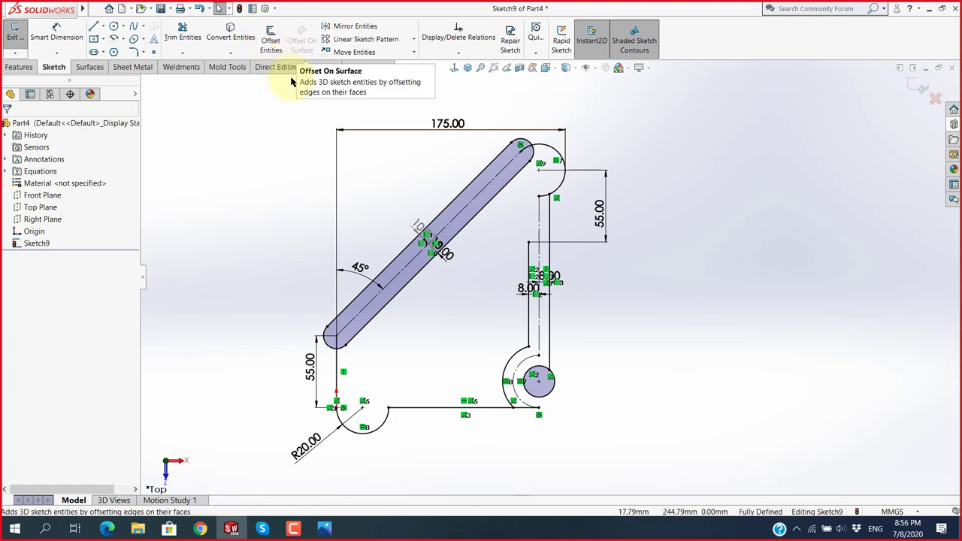
# Page through Photos to Offset (4) and Offset (5), then show the Offset folder in File Explorer.
pyautogui.click(316, 531)
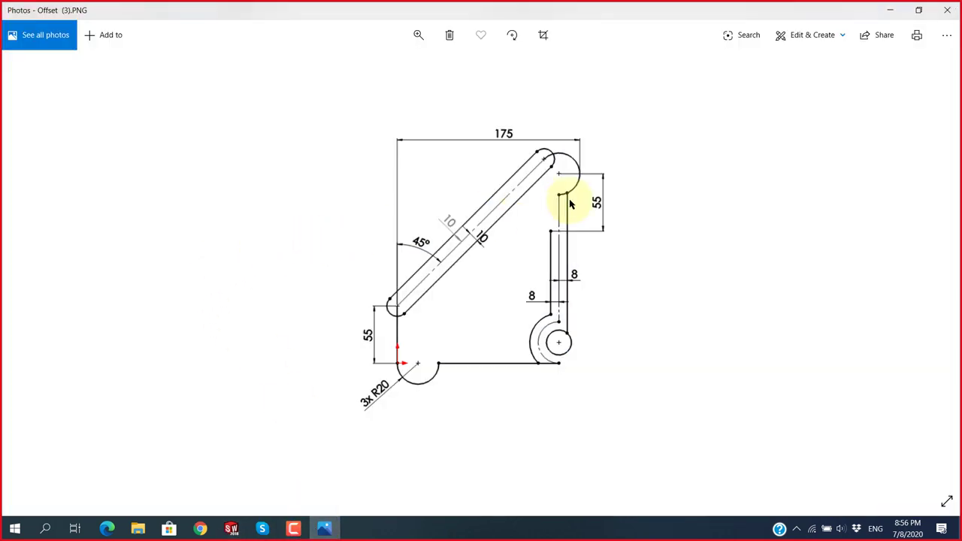
pyautogui.click(935, 277)
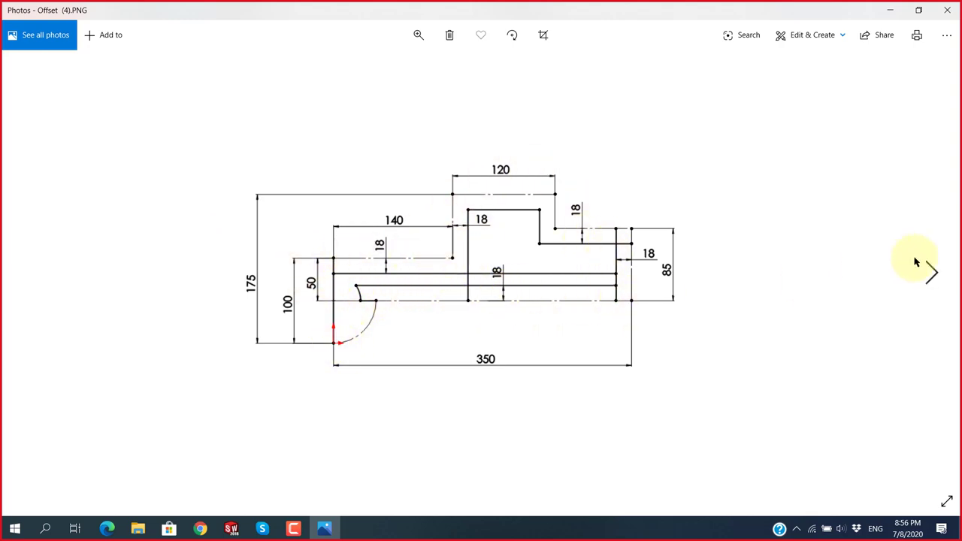
pyautogui.click(932, 273)
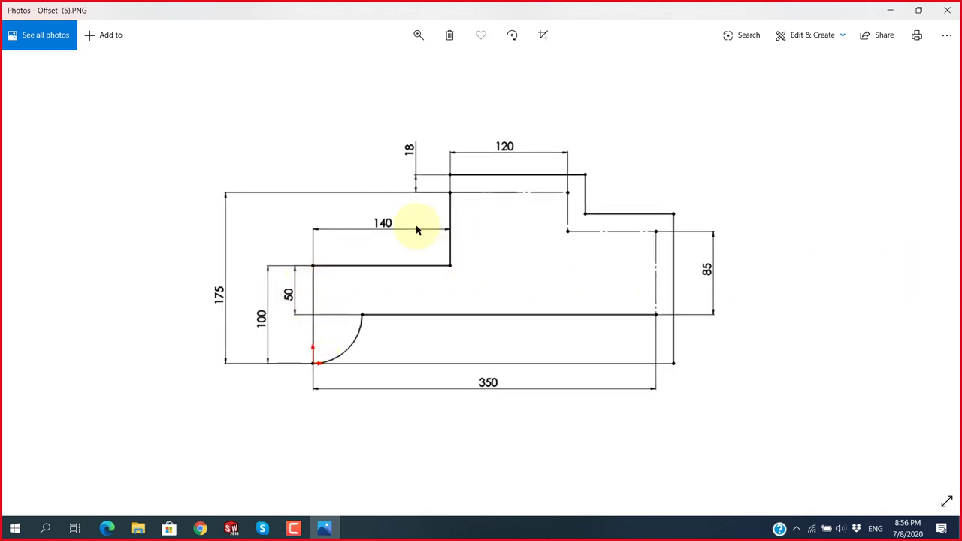
pyautogui.click(138, 528)
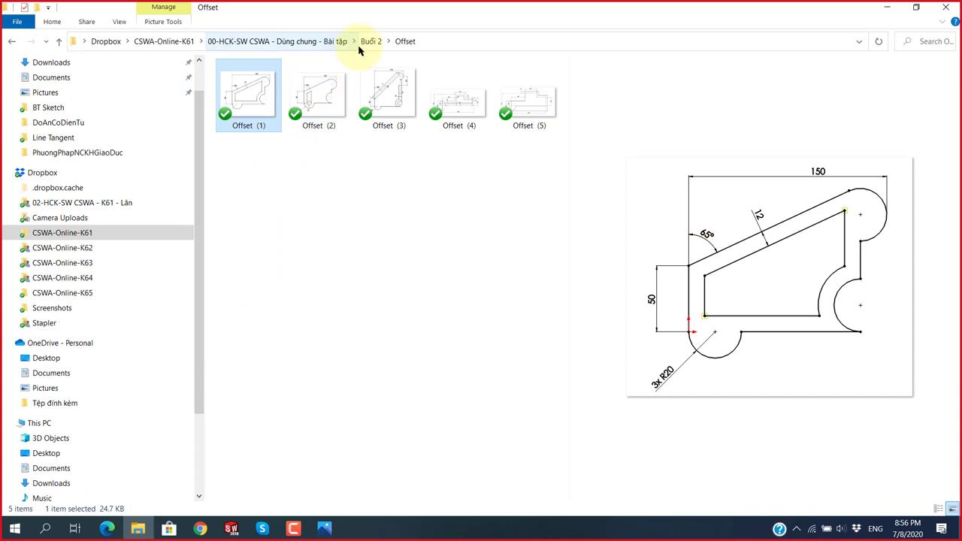
# Browse into the Buổi 1 folder's BT Sketch exercise drawings.
pyautogui.click(308, 41)
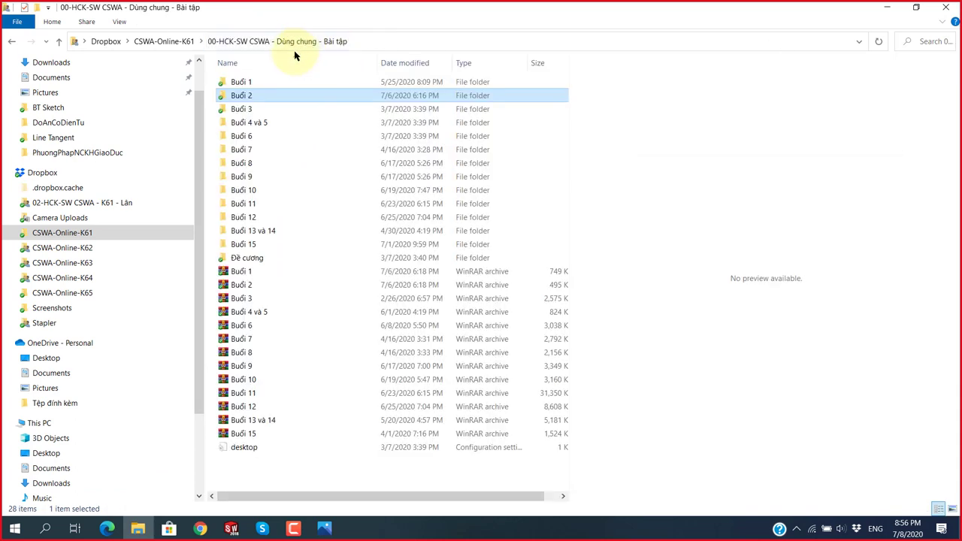
pyautogui.doubleClick(254, 81)
pyautogui.doubleClick(254, 86)
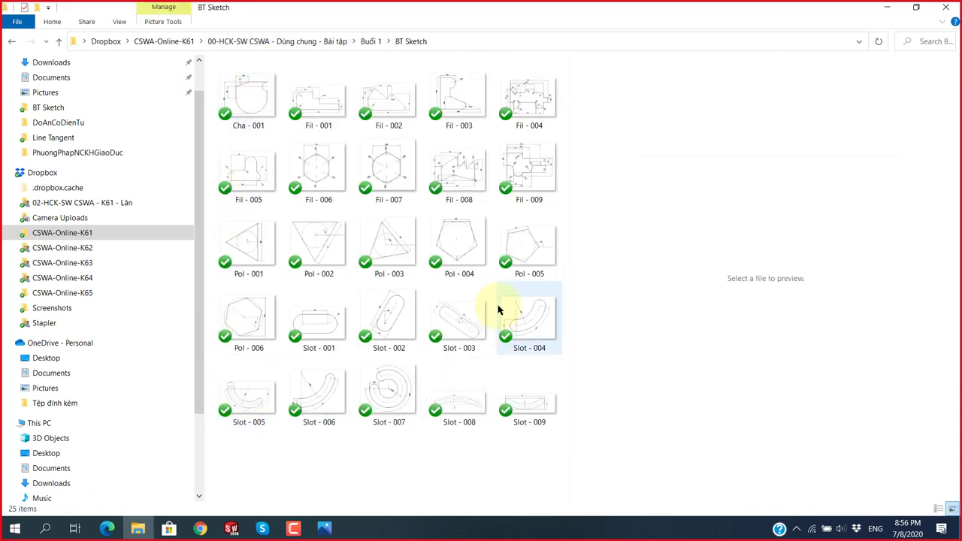
pyautogui.click(368, 41)
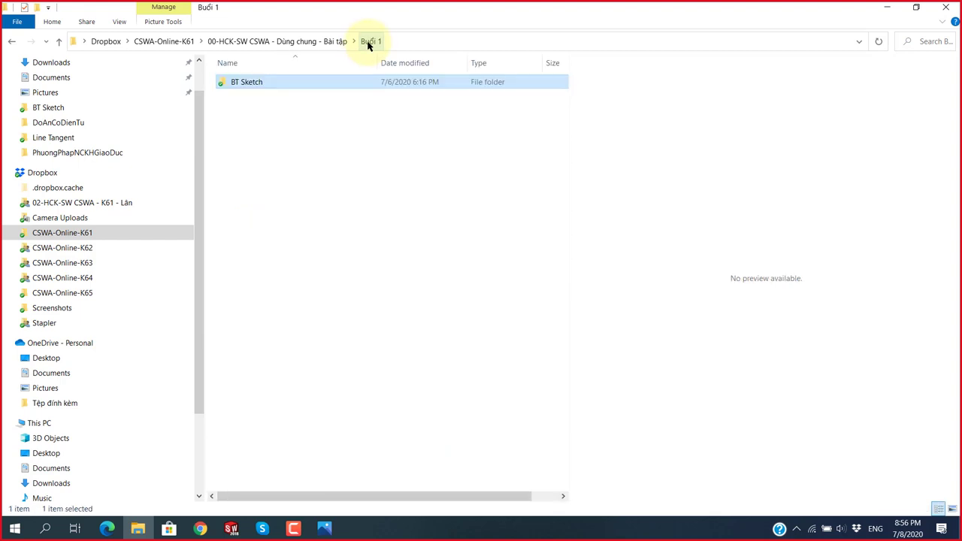
# Browse Buổi 2's Line Tangent and Offset folders, then bring up the Skype call.
pyautogui.click(251, 85)
pyautogui.doubleClick(252, 85)
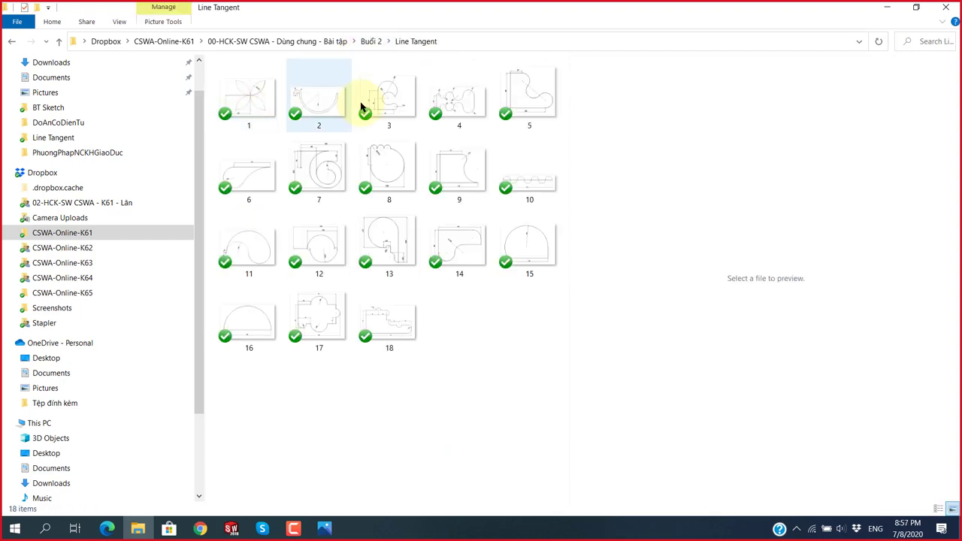
pyautogui.click(368, 41)
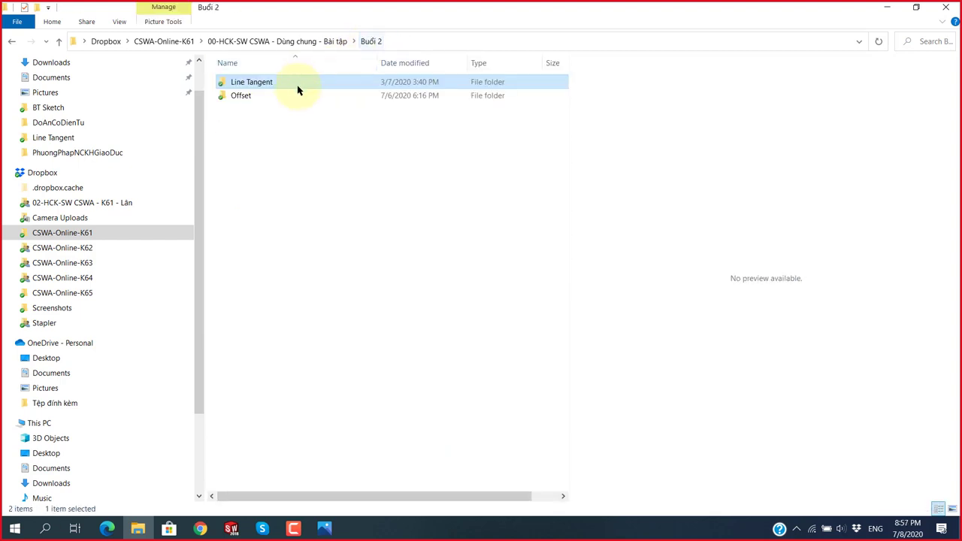
pyautogui.doubleClick(258, 98)
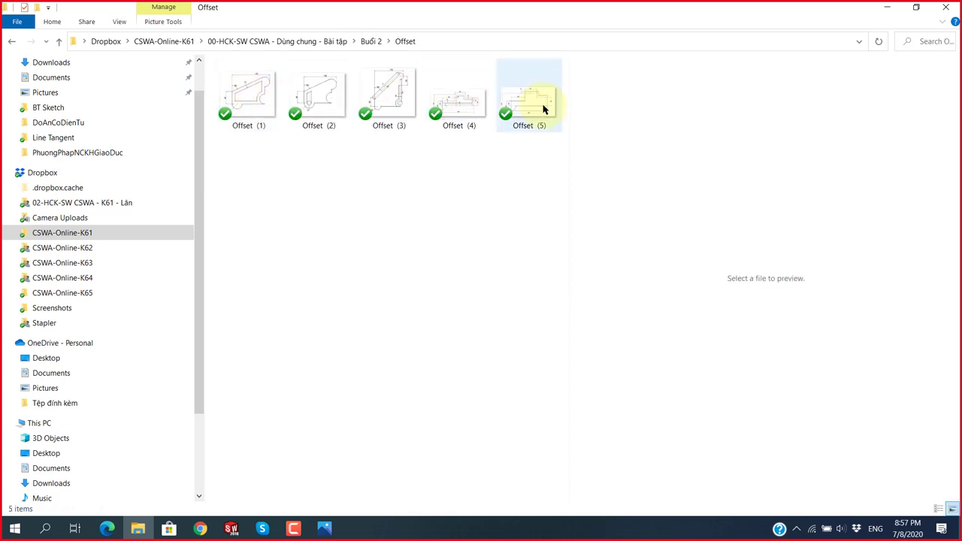
pyautogui.click(371, 42)
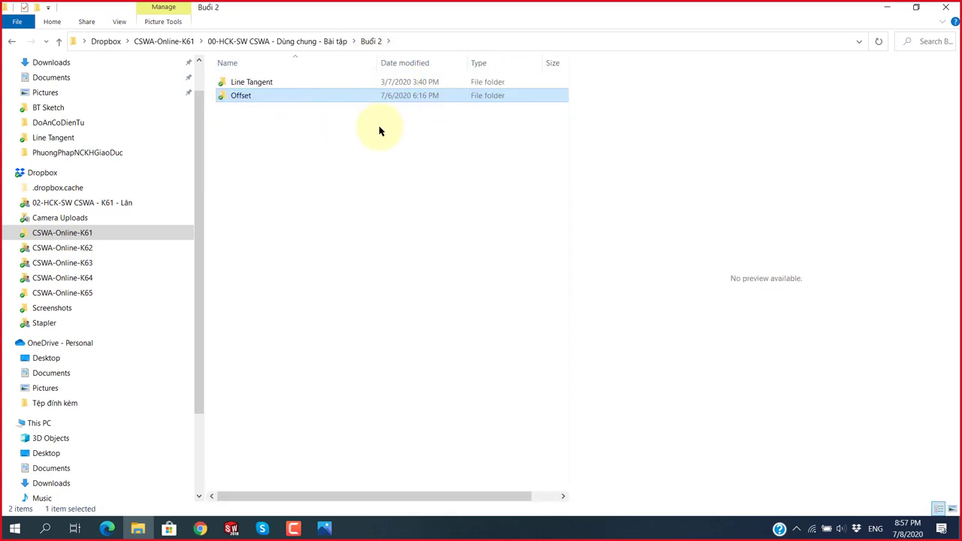
pyautogui.click(301, 41)
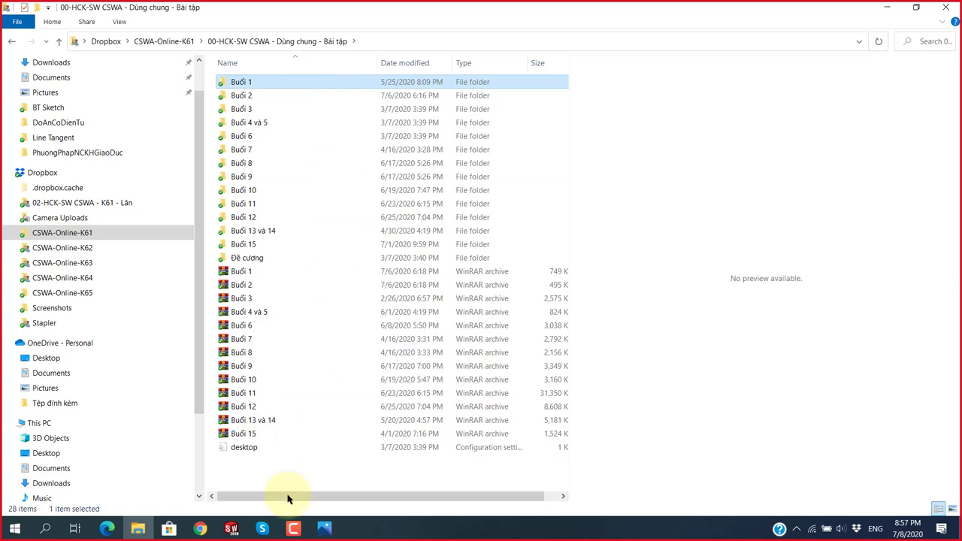
pyautogui.click(262, 528)
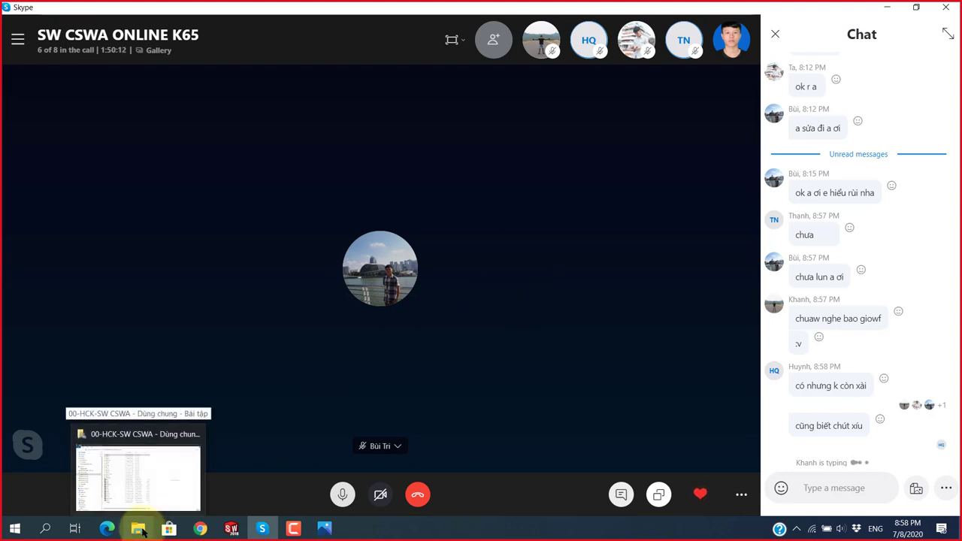
pyautogui.moveTo(137, 529)
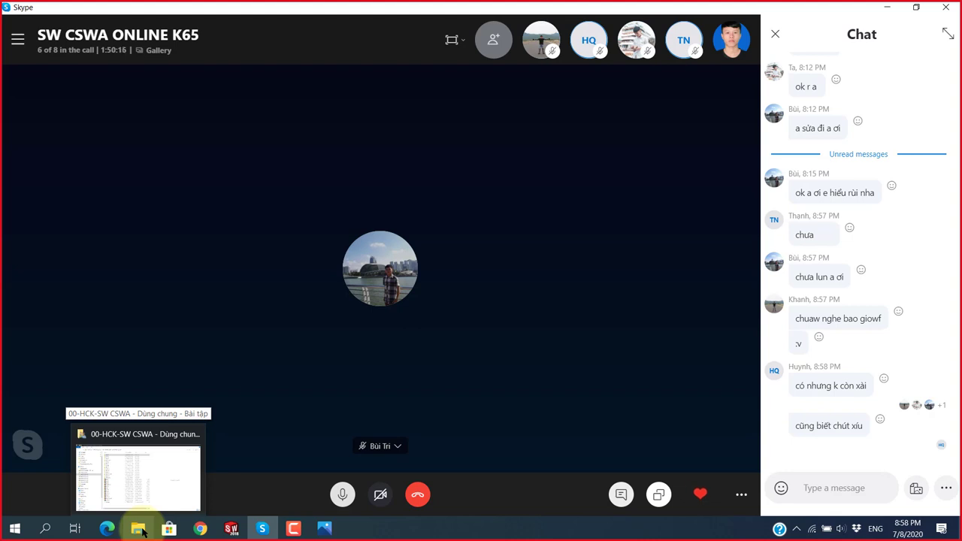
# Bring File Explorer with the shared Bài tập course folder in front of Skype.
pyautogui.click(142, 530)
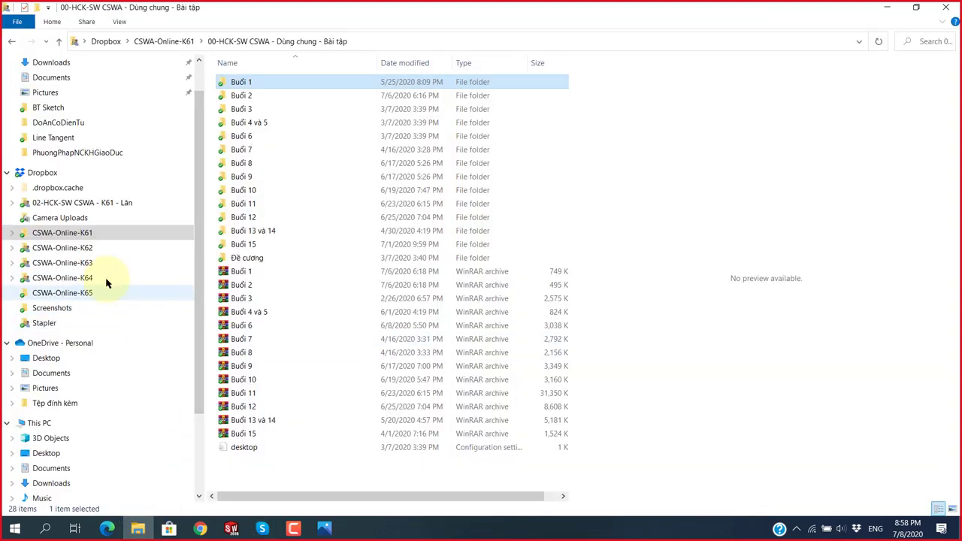
pyautogui.moveTo(64, 178)
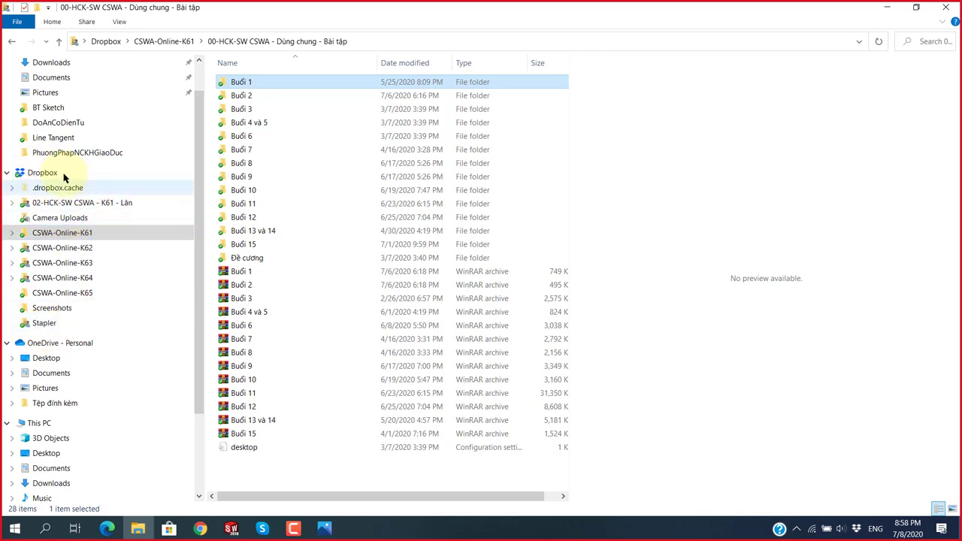
# Open the empty CSWA-Online-K65 folder, then return to the Skype call.
pyautogui.click(94, 292)
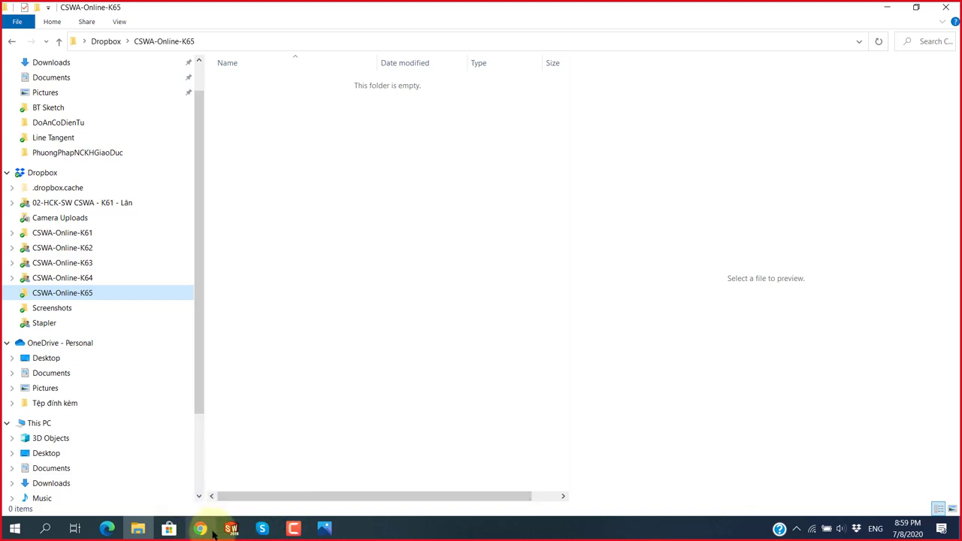
pyautogui.click(259, 528)
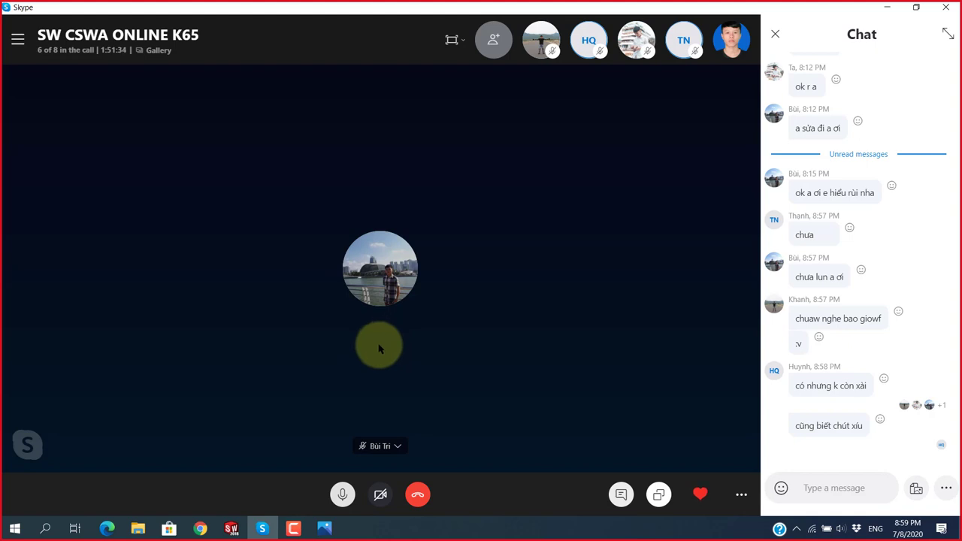
# Switch from Skype back to File Explorer on the empty CSWA-Online-K65 folder.
pyautogui.click(138, 527)
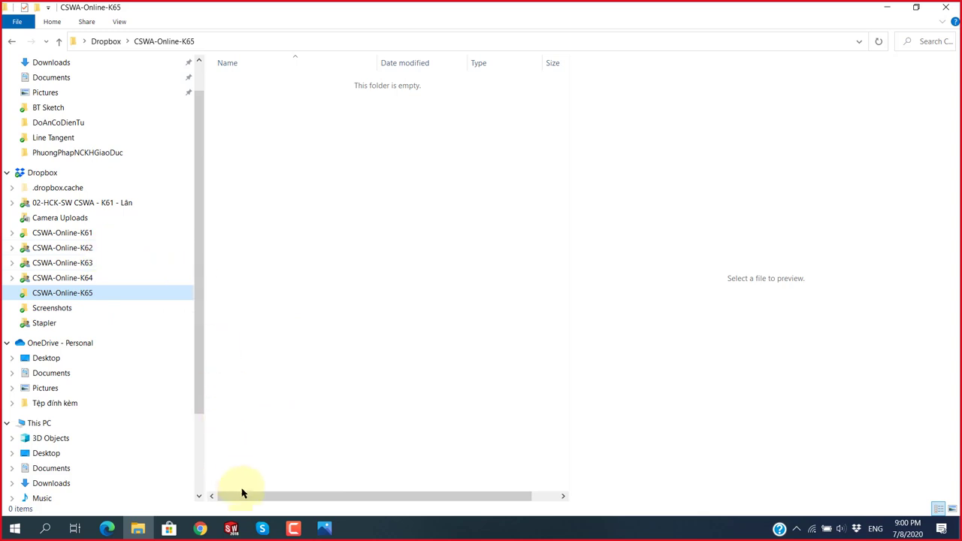
# Open the Dropbox Share dialog for the CSWA-Online-K65 folder.
pyautogui.click(261, 531)
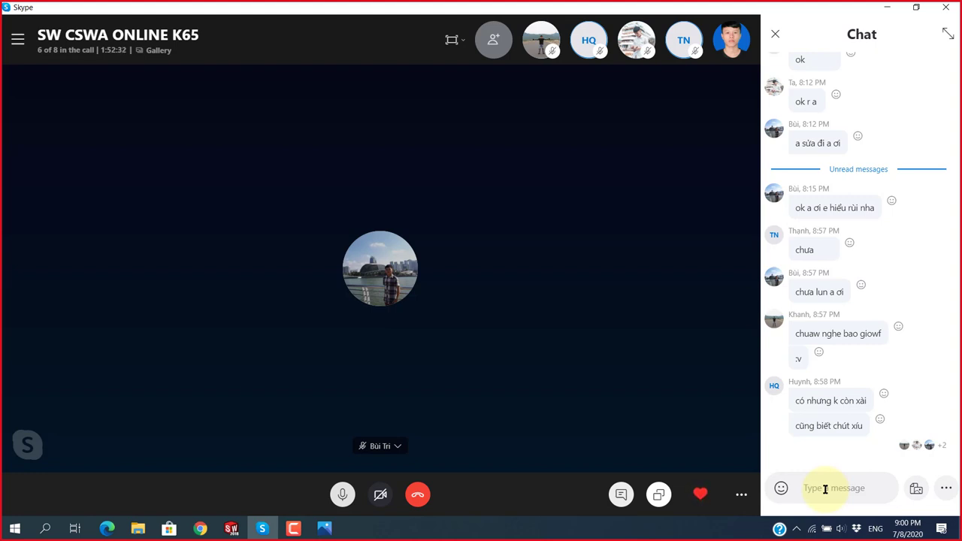
pyautogui.click(138, 529)
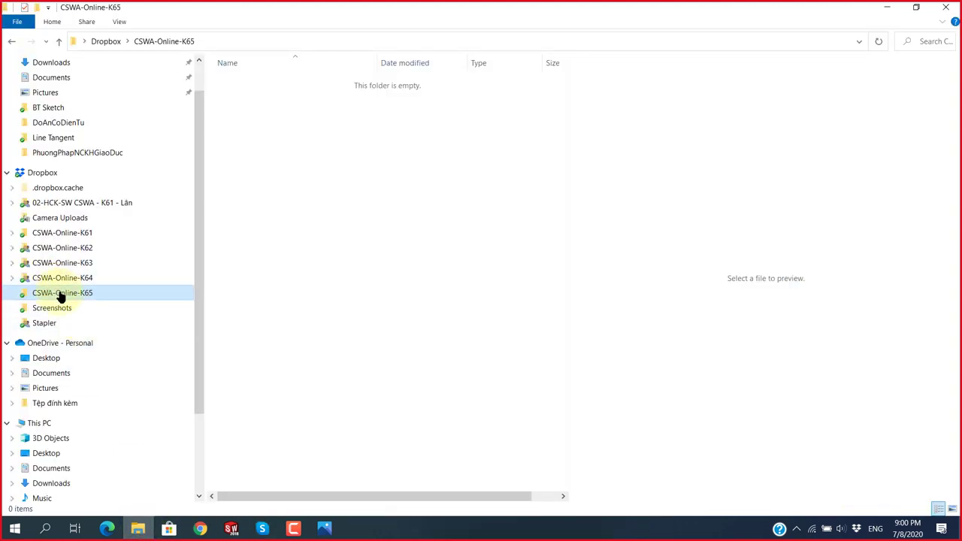
pyautogui.rightClick(60, 296)
pyautogui.click(419, 251)
pyautogui.rightClick(66, 299)
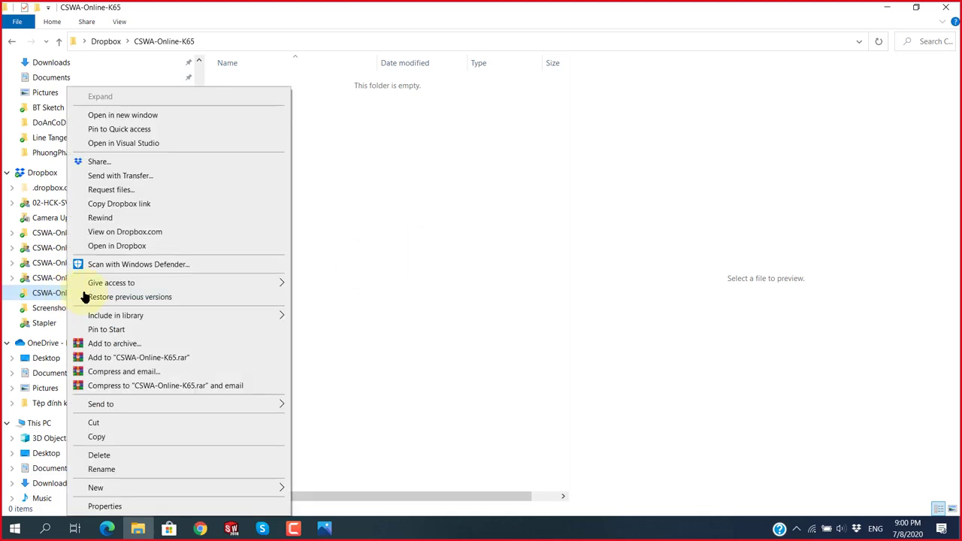
pyautogui.click(107, 165)
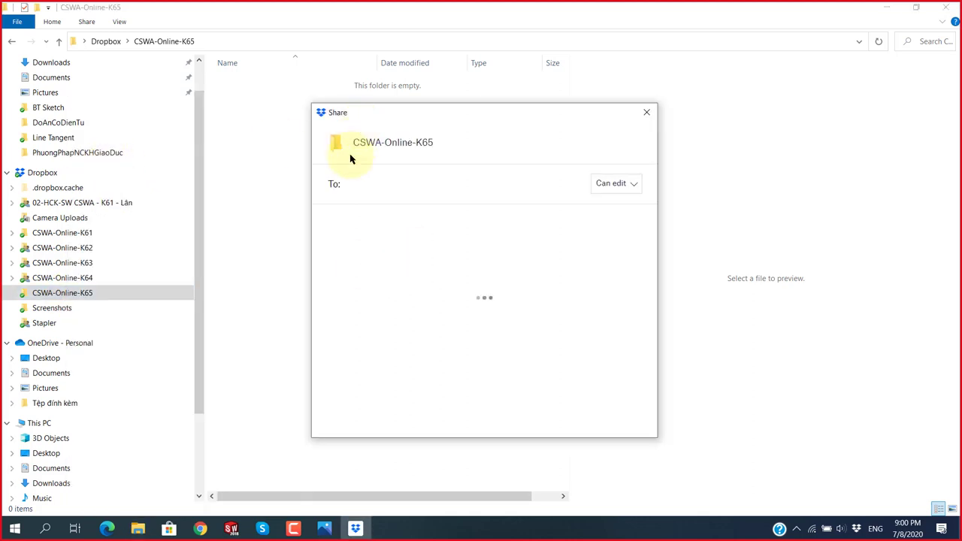
# Close the sharing dialog without sharing and return to the Skype call.
pyautogui.click(403, 182)
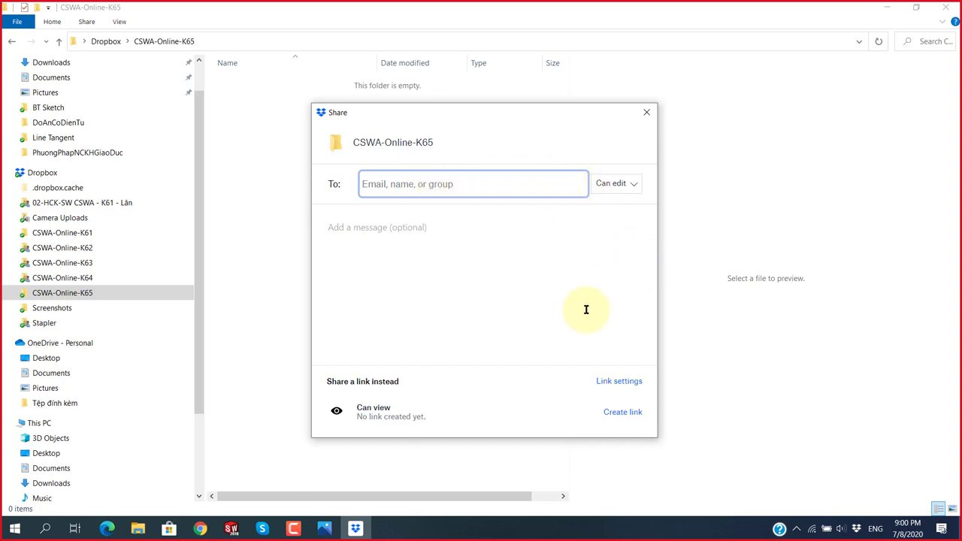
pyautogui.click(646, 112)
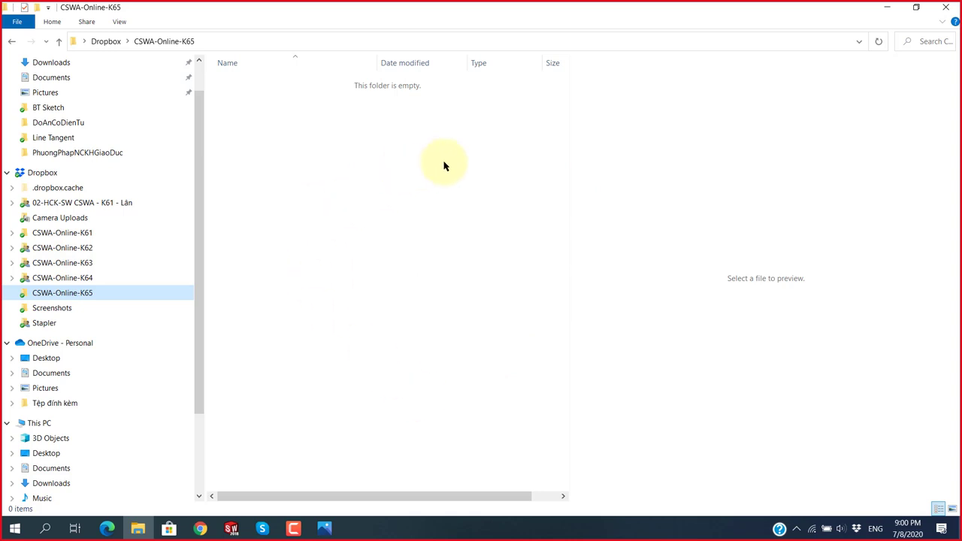
pyautogui.click(261, 526)
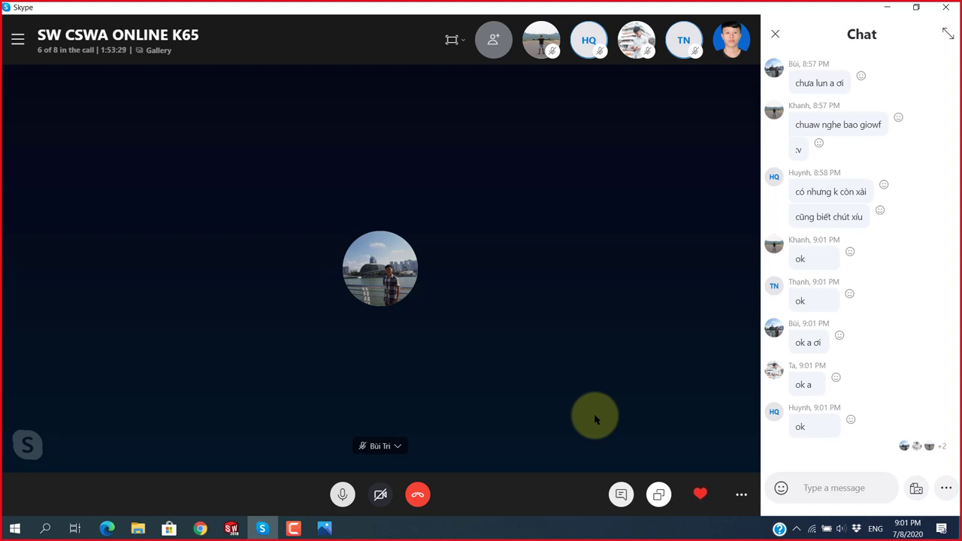
# Return to File Explorer showing the still-empty CSWA-Online-K65 folder.
pyautogui.click(143, 530)
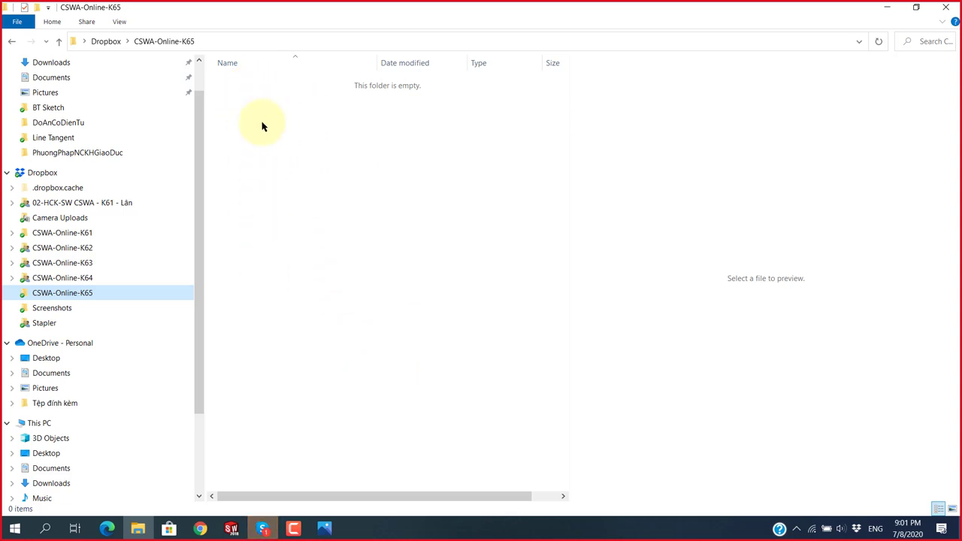
# Bring the SW CSWA ONLINE K65 Skype call back in front of File Explorer.
pyautogui.click(263, 528)
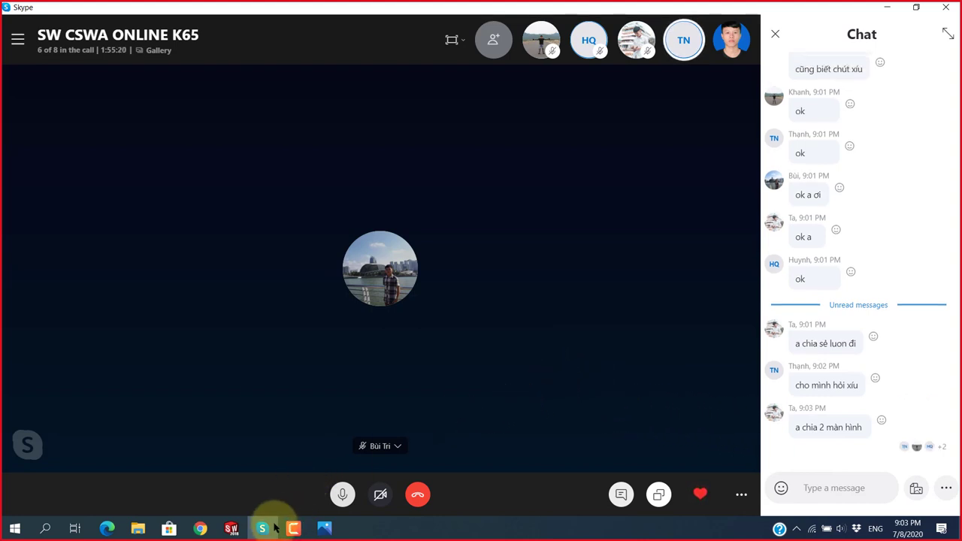
# Back in SOLIDWORKS, exit the current sketch and discard its changes.
pyautogui.click(233, 529)
pyautogui.scroll(3, 526, 281)
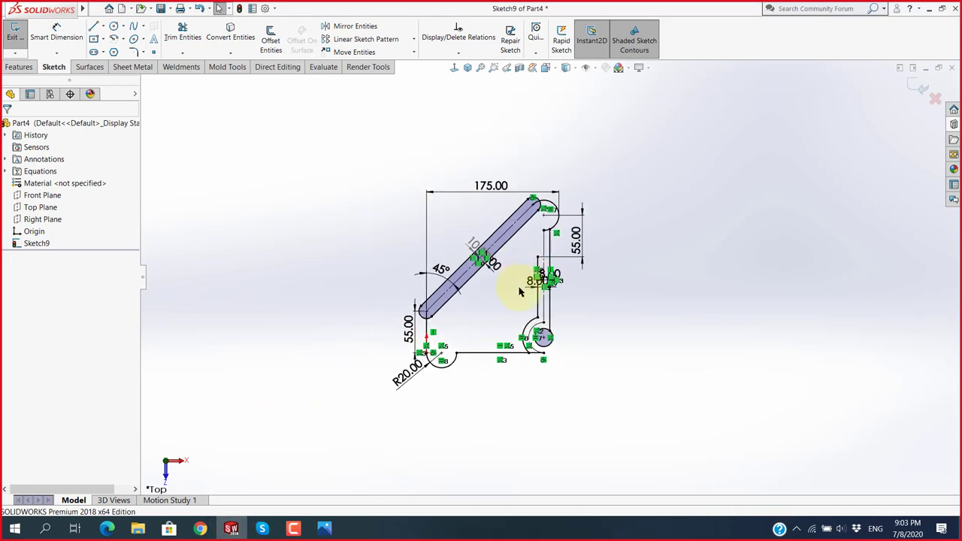
pyautogui.scroll(2, 526, 289)
pyautogui.click(935, 99)
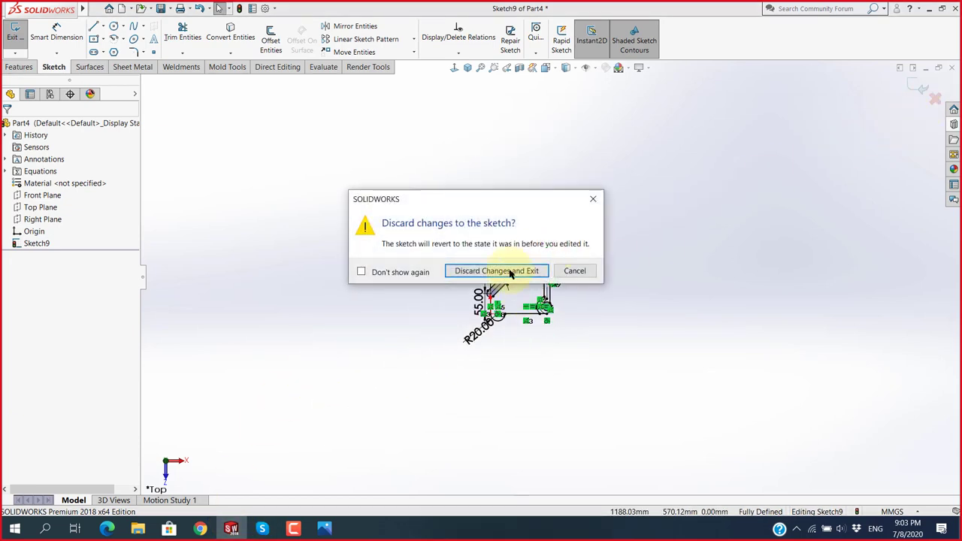
pyautogui.click(509, 272)
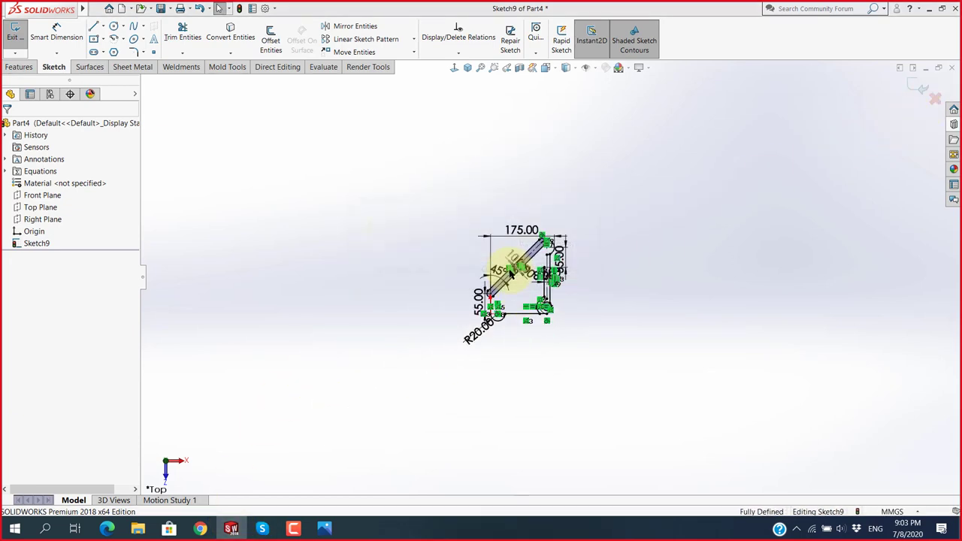
pyautogui.click(934, 100)
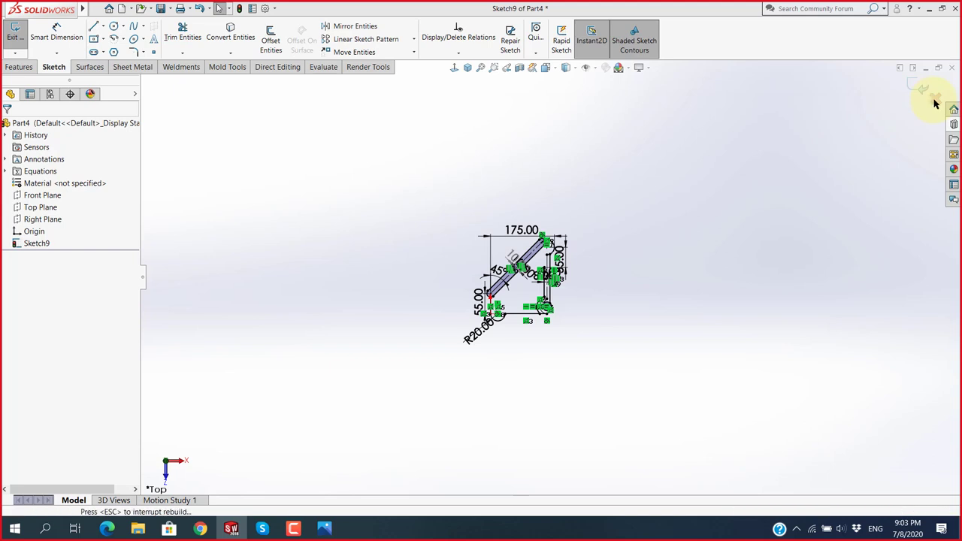
# Start a sketch on the Front Plane and set the search box to search commands.
pyautogui.click(46, 197)
pyautogui.click(58, 187)
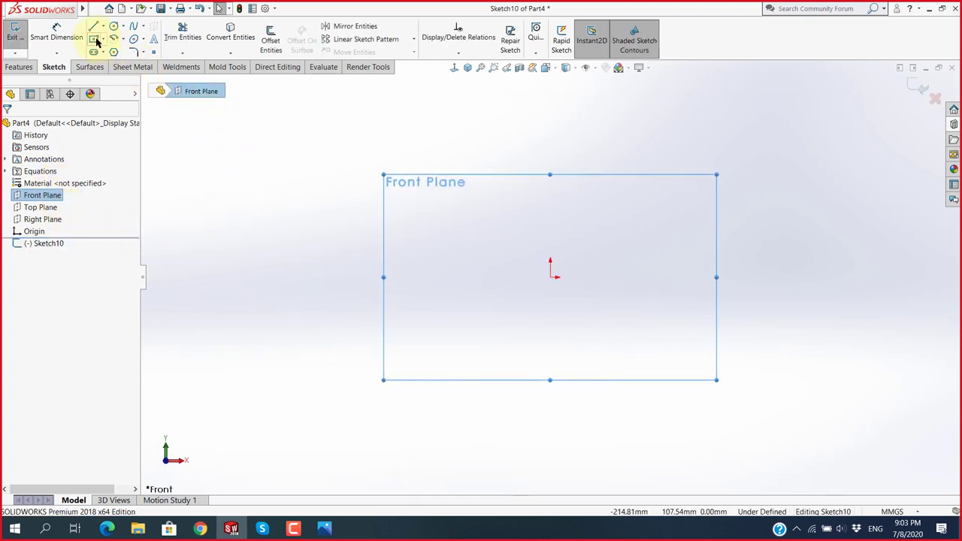
pyautogui.click(321, 155)
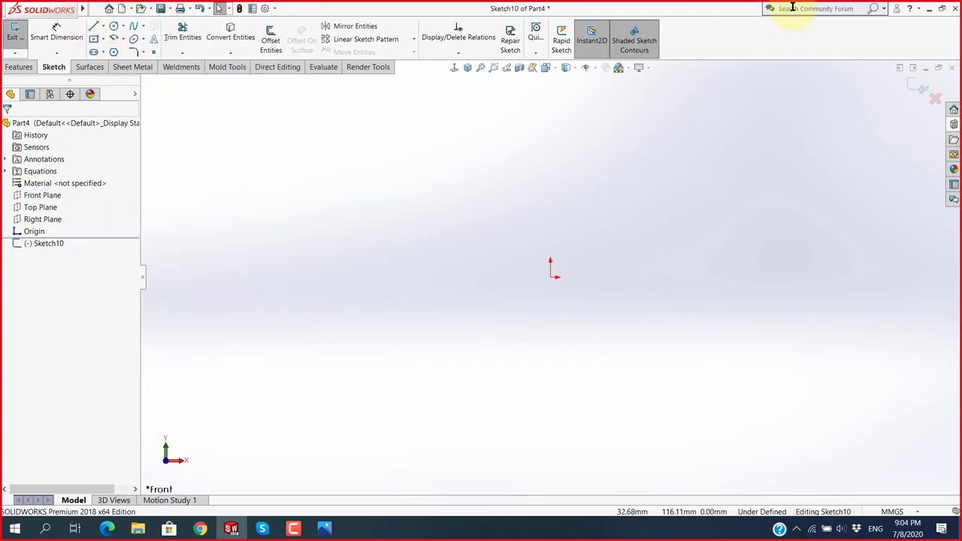
pyautogui.click(886, 9)
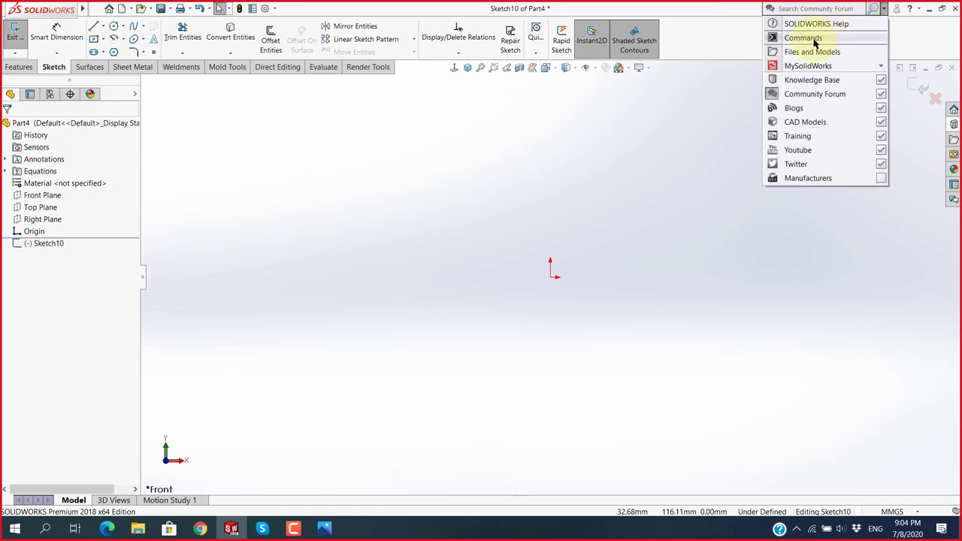
pyautogui.click(703, 44)
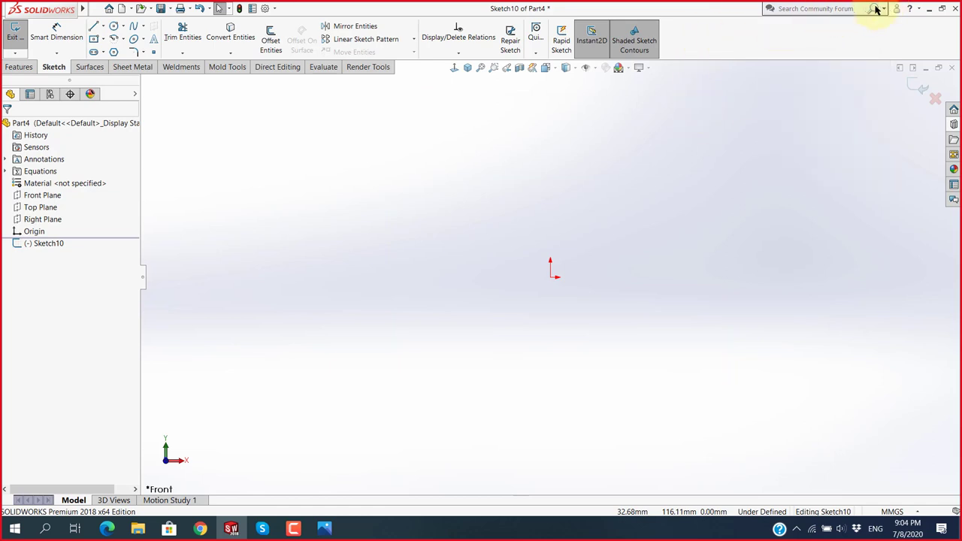
pyautogui.click(886, 10)
pyautogui.click(820, 37)
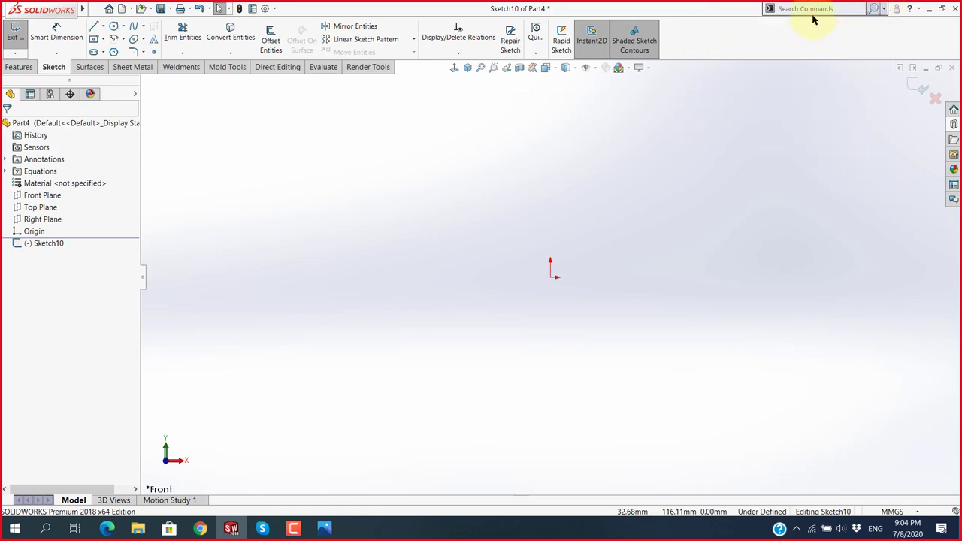
pyautogui.click(848, 8)
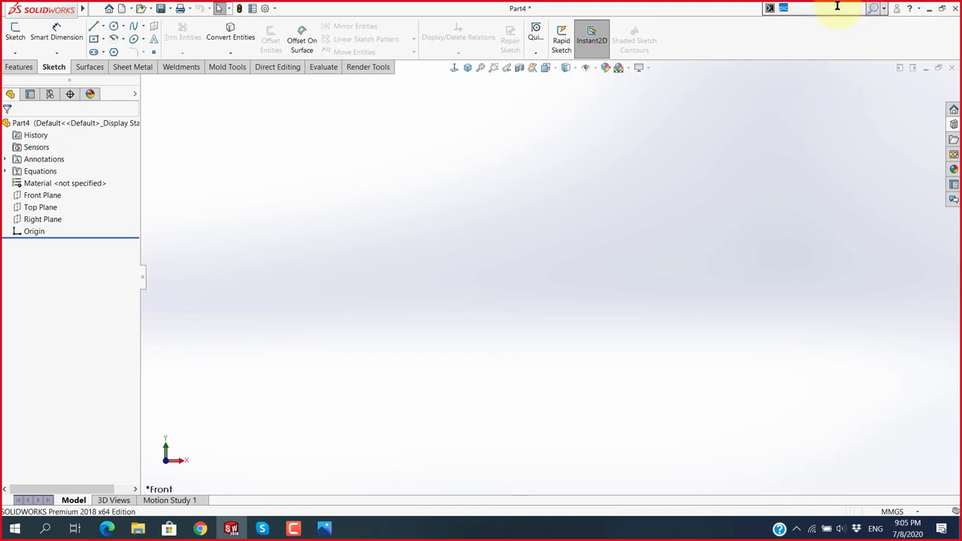
pyautogui.write('ic')
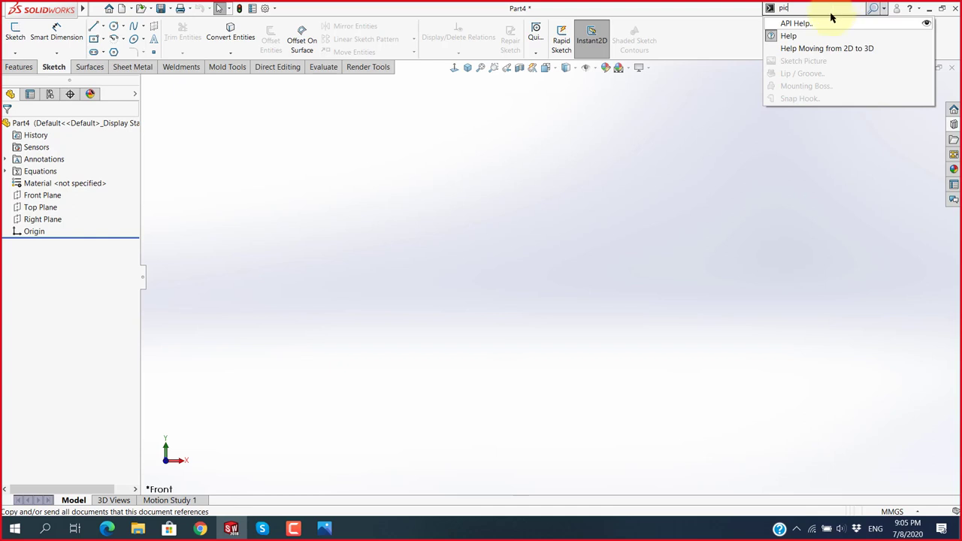
# Restart the Front Plane sketch and launch Sketch Picture from a 'pic' command search.
pyautogui.click(54, 195)
pyautogui.click(60, 185)
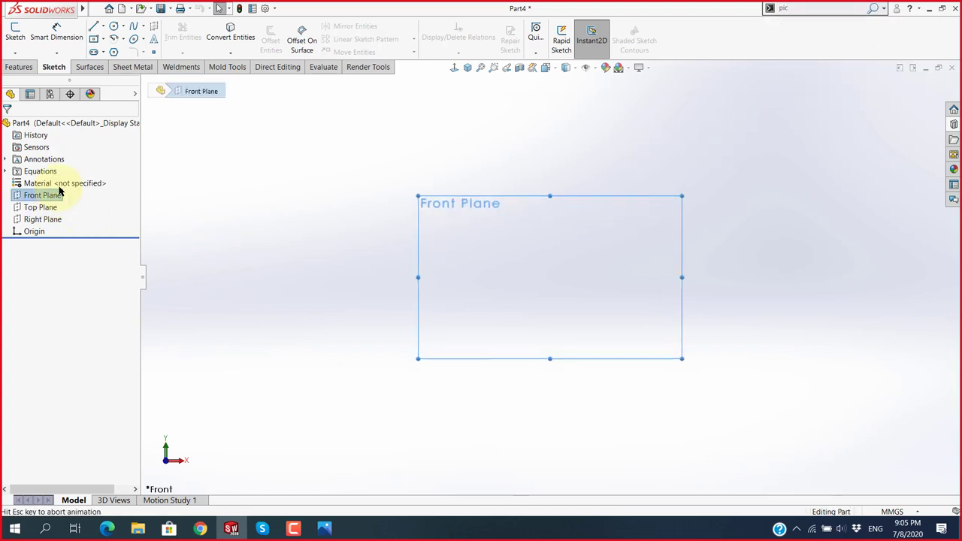
pyautogui.click(813, 9)
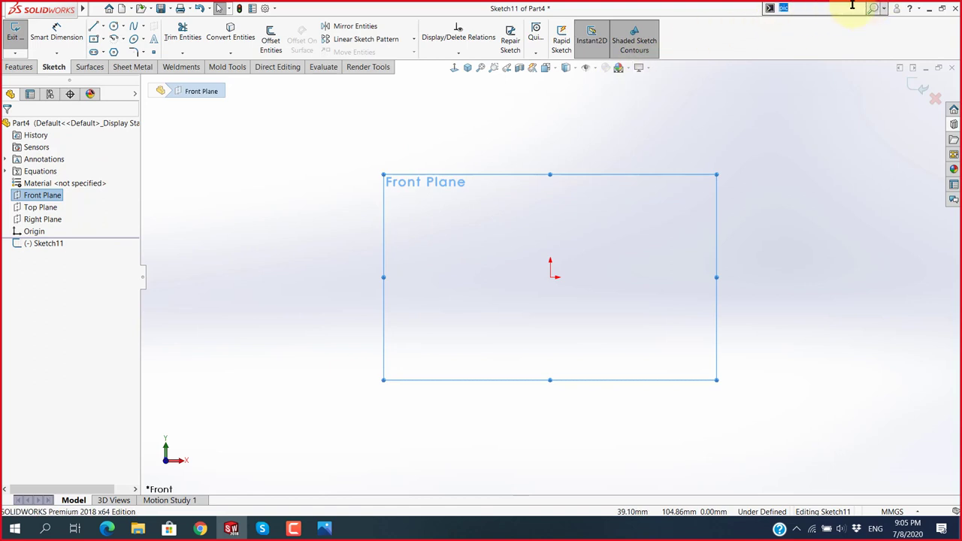
pyautogui.write('pic')
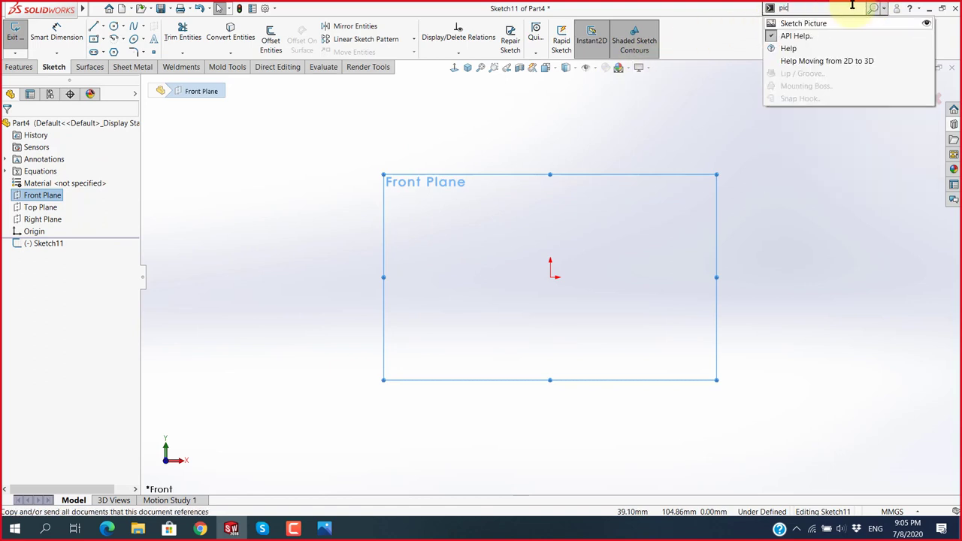
pyautogui.click(802, 23)
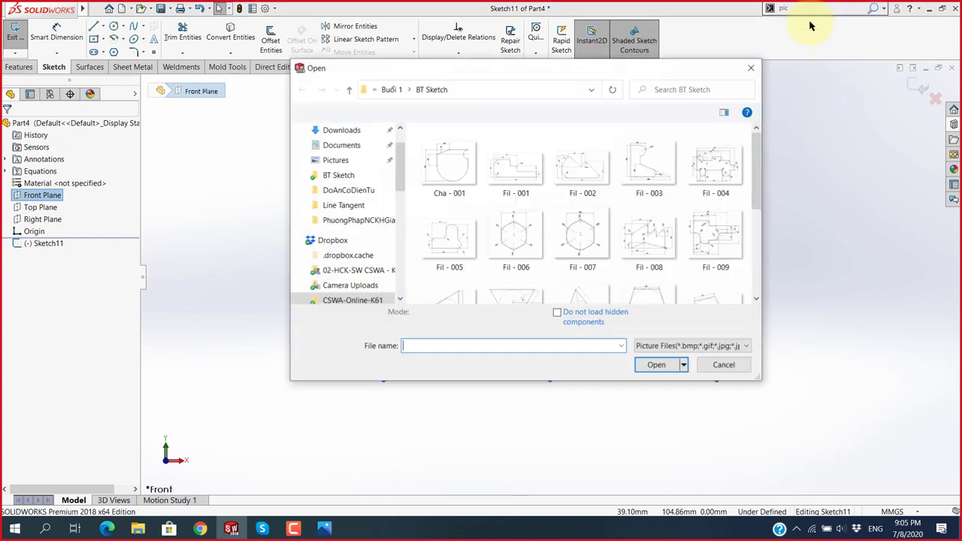
# Insert the Cha - 001 picture and resize it to about 167.22 × 131.34 mm, then accept it.
pyautogui.click(451, 176)
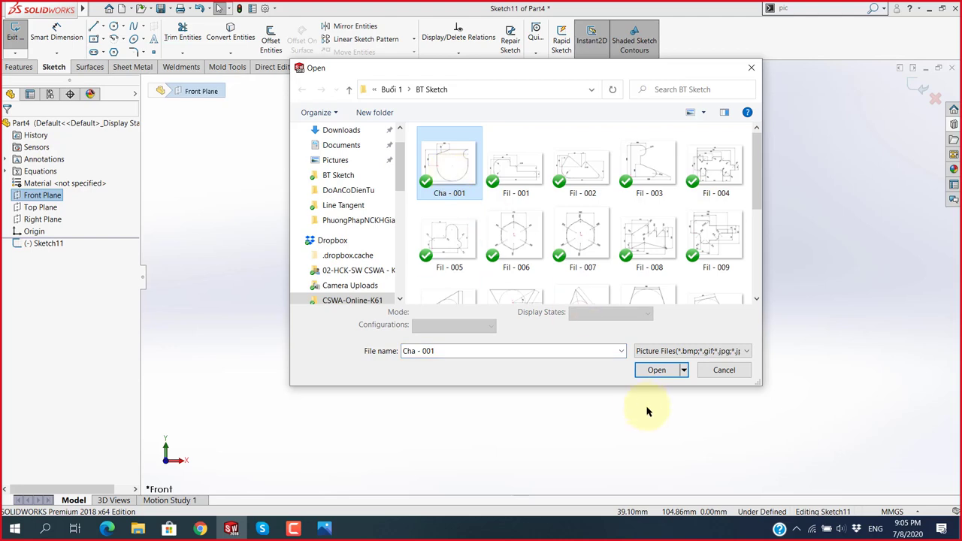
pyautogui.click(654, 366)
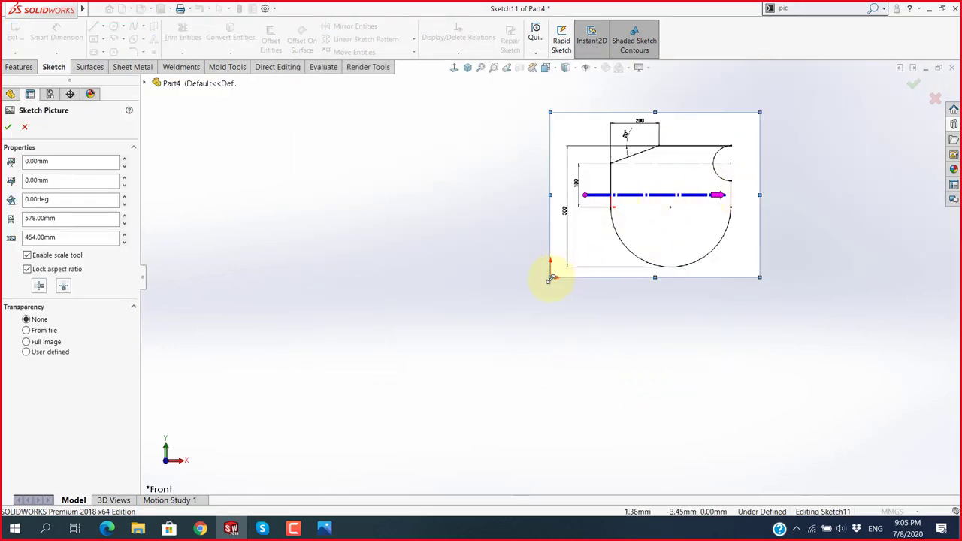
pyautogui.moveTo(551, 275)
pyautogui.mouseDown()
pyautogui.moveTo(502, 304)
pyautogui.moveTo(481, 331)
pyautogui.mouseUp()
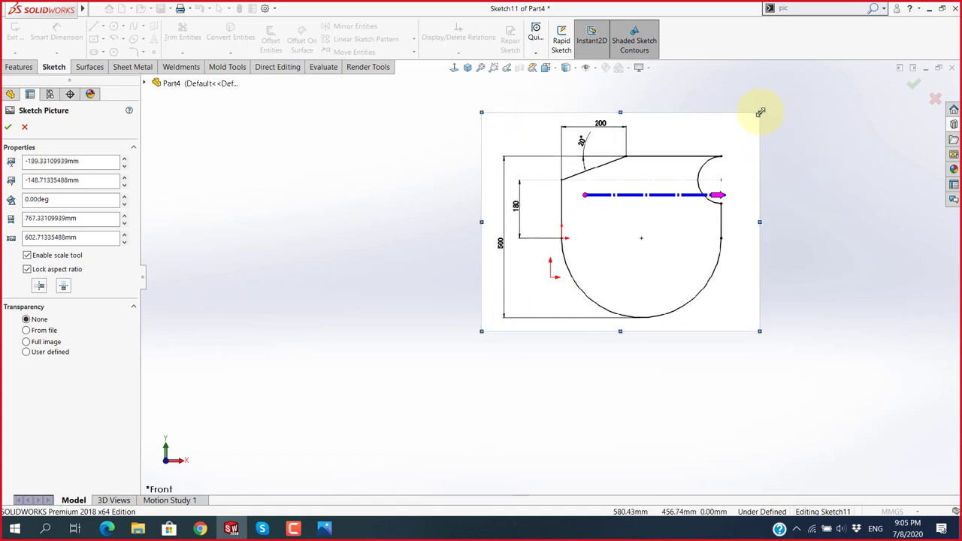
pyautogui.moveTo(757, 111)
pyautogui.mouseDown()
pyautogui.moveTo(623, 176)
pyautogui.moveTo(512, 250)
pyautogui.moveTo(494, 272)
pyautogui.mouseUp()
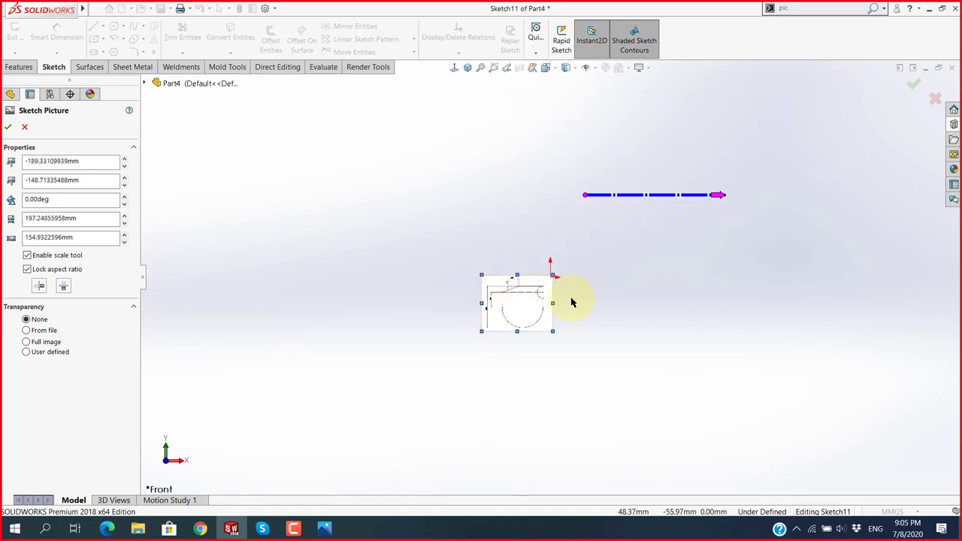
pyautogui.scroll(-5, 571, 301)
pyautogui.scroll(-2, 519, 250)
pyautogui.scroll(-1, 522, 256)
pyautogui.scroll(-1, 535, 267)
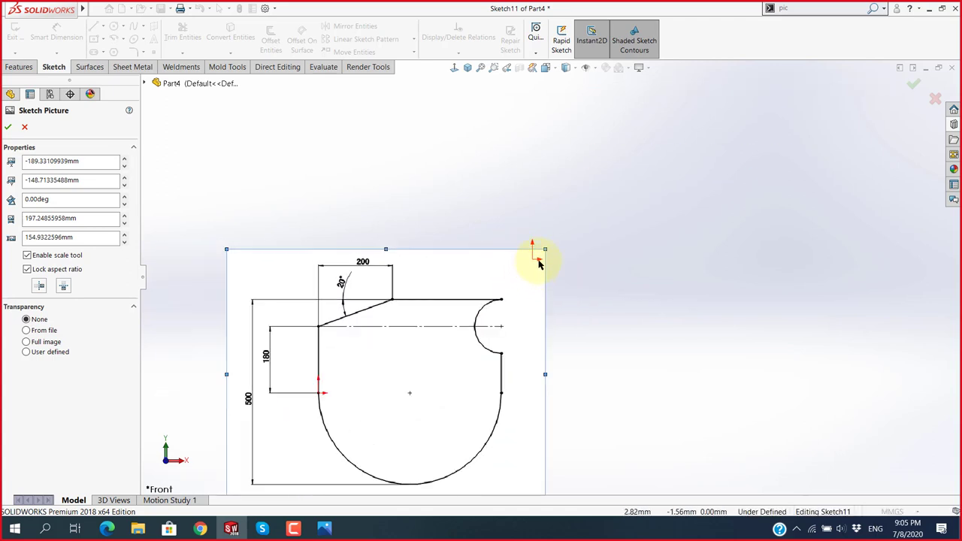
pyautogui.moveTo(541, 253); pyautogui.dragTo(496, 289)
pyautogui.scroll(2, 551, 326)
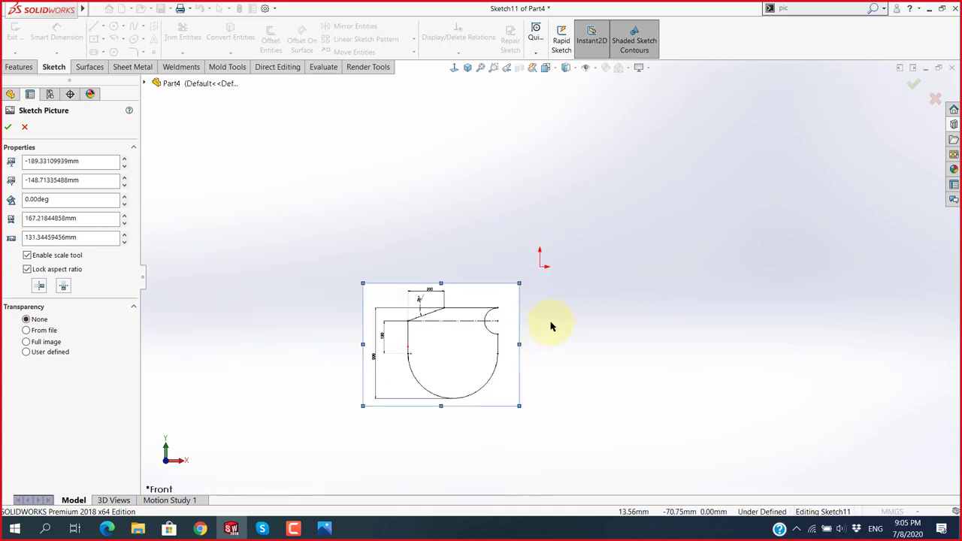
pyautogui.click(9, 127)
# Trace the outline from the origin: left edge, angled top, notch arc, right edge, R77.80 bottom arc.
pyautogui.click(94, 27)
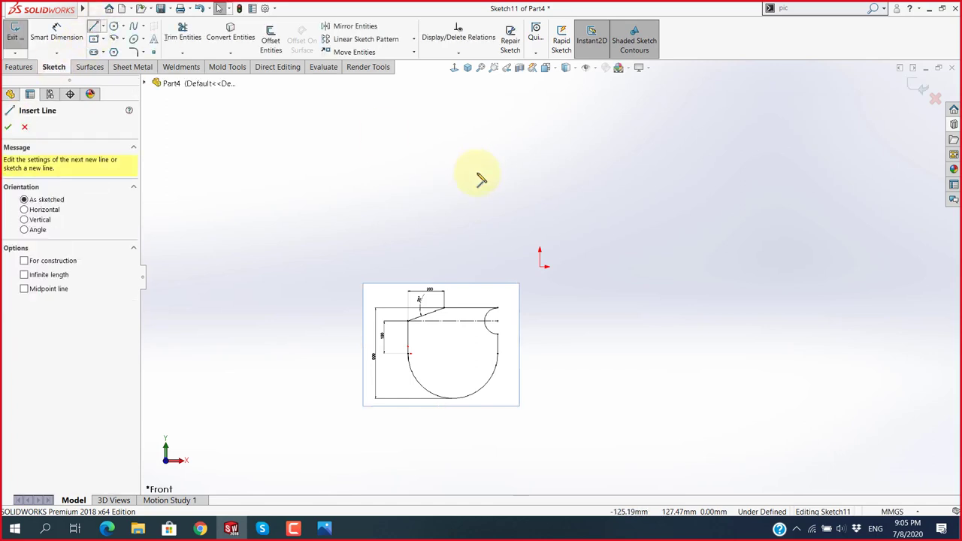
pyautogui.click(541, 263)
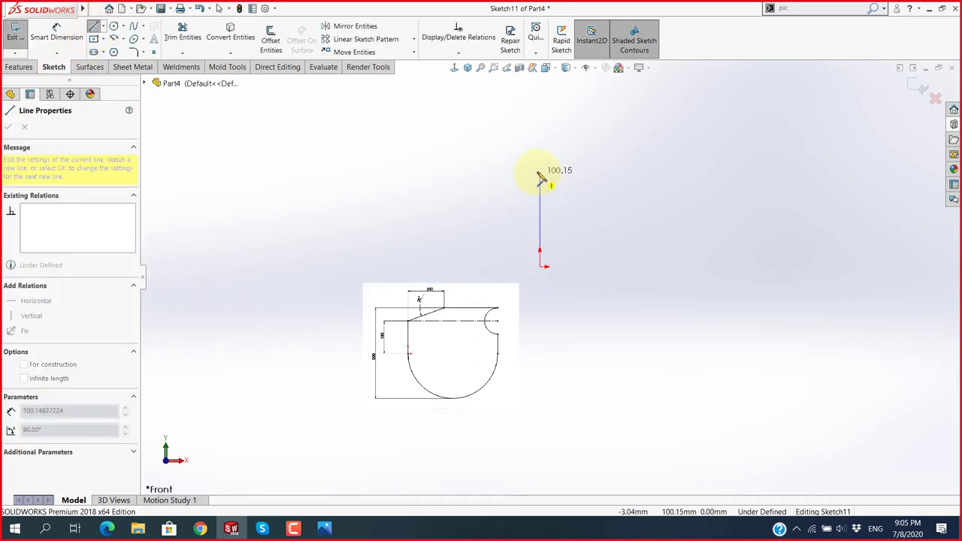
pyautogui.click(540, 172)
pyautogui.click(594, 147)
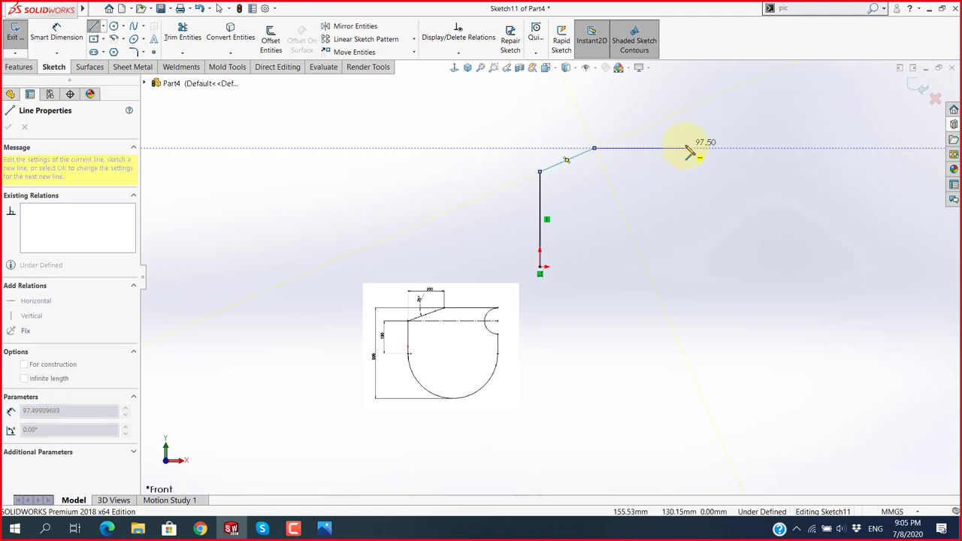
pyautogui.click(685, 148)
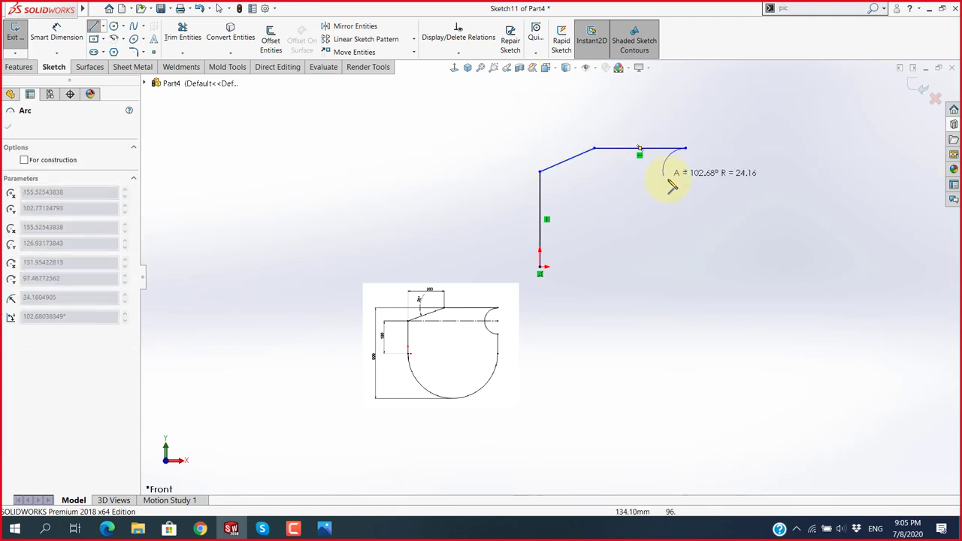
pyautogui.click(686, 187)
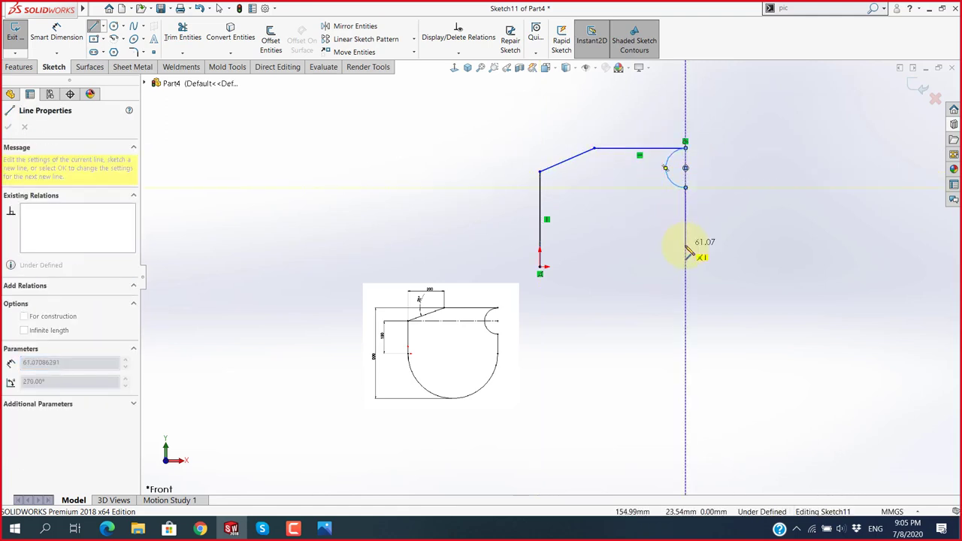
pyautogui.click(686, 269)
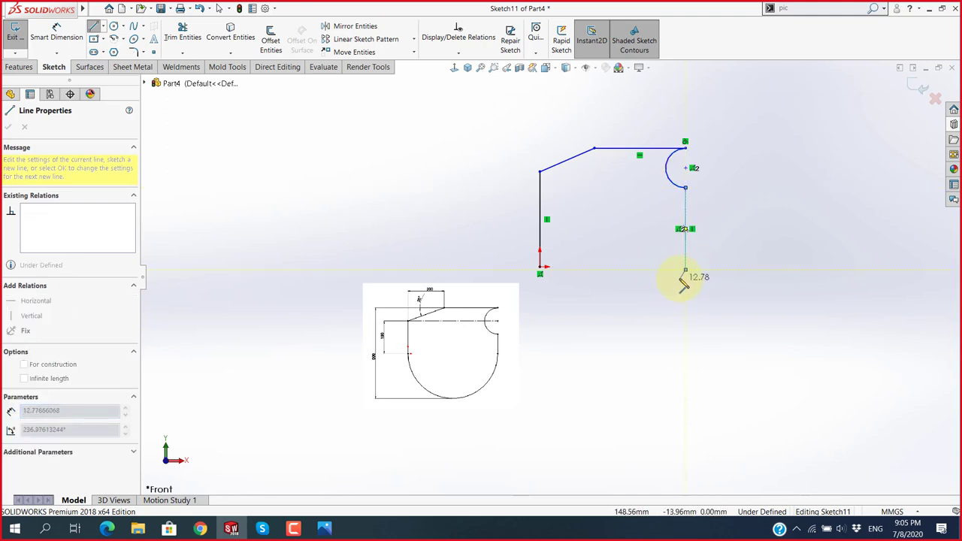
pyautogui.click(540, 274)
pyautogui.press('Escape')
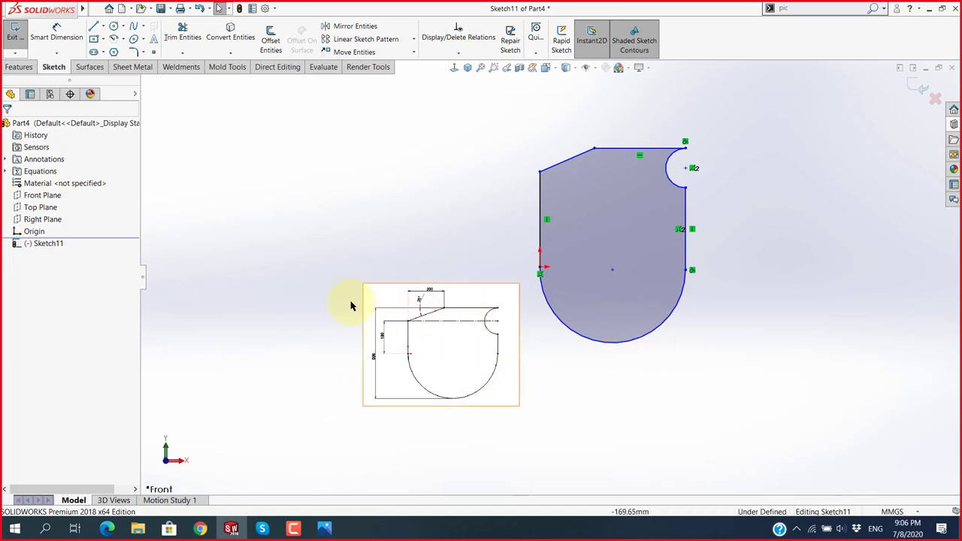
# Give the left vertical edge a 180 length dimension and fit the sketch in view.
pyautogui.click(56, 34)
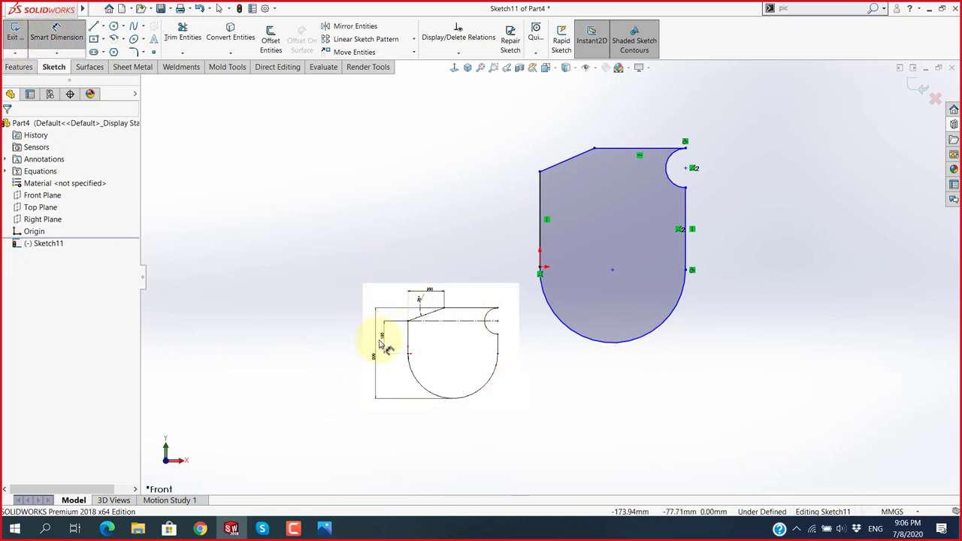
pyautogui.scroll(-5, 390, 346)
pyautogui.scroll(5, 488, 286)
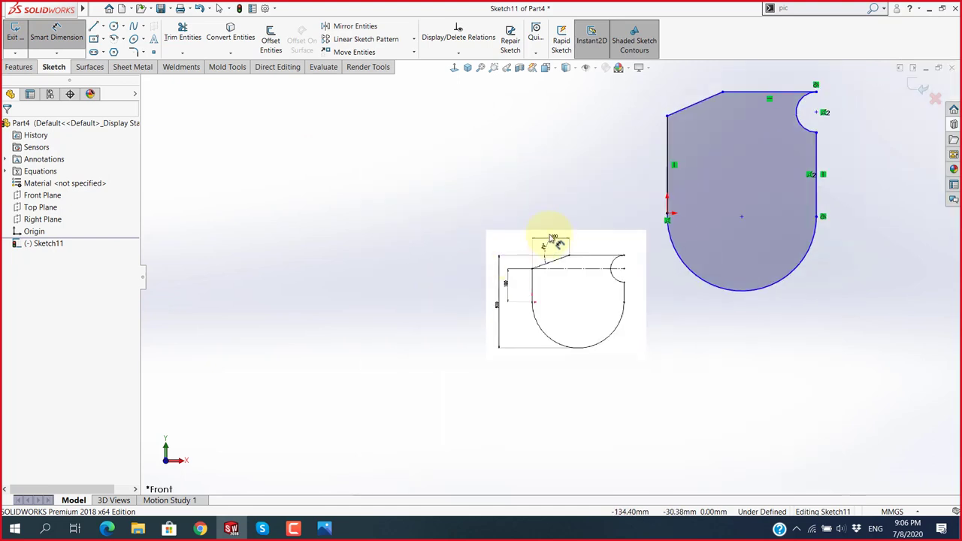
pyautogui.click(667, 157)
pyautogui.click(651, 161)
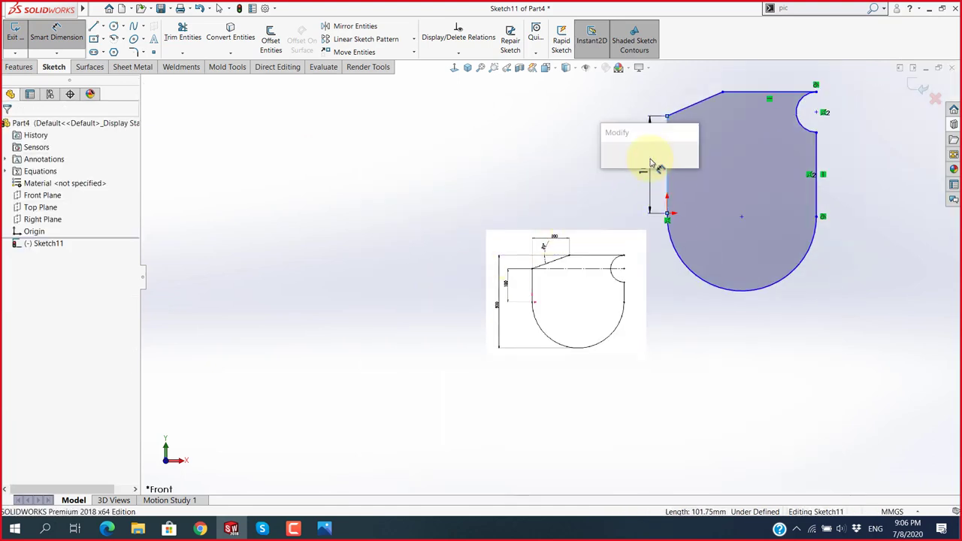
pyautogui.write('180')
pyautogui.press('Return')
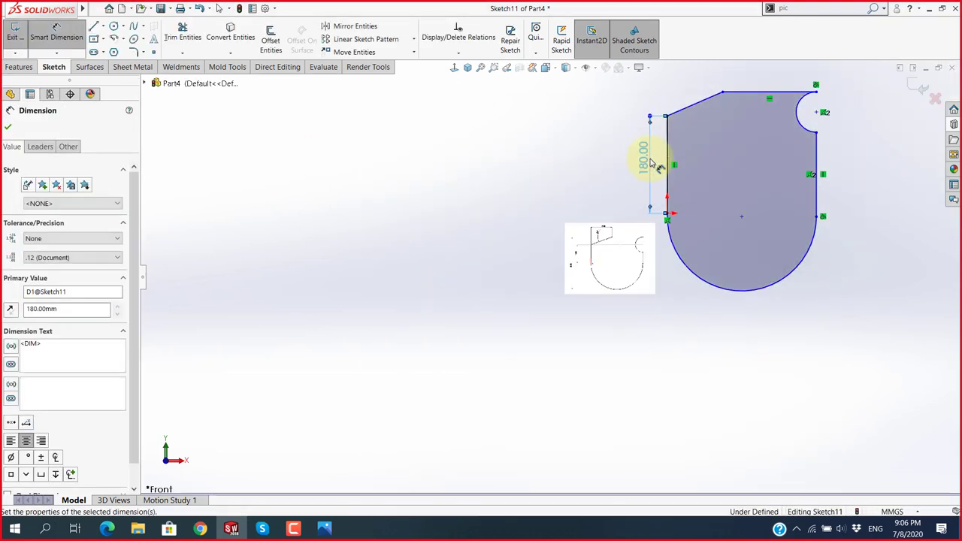
pyautogui.press('f')
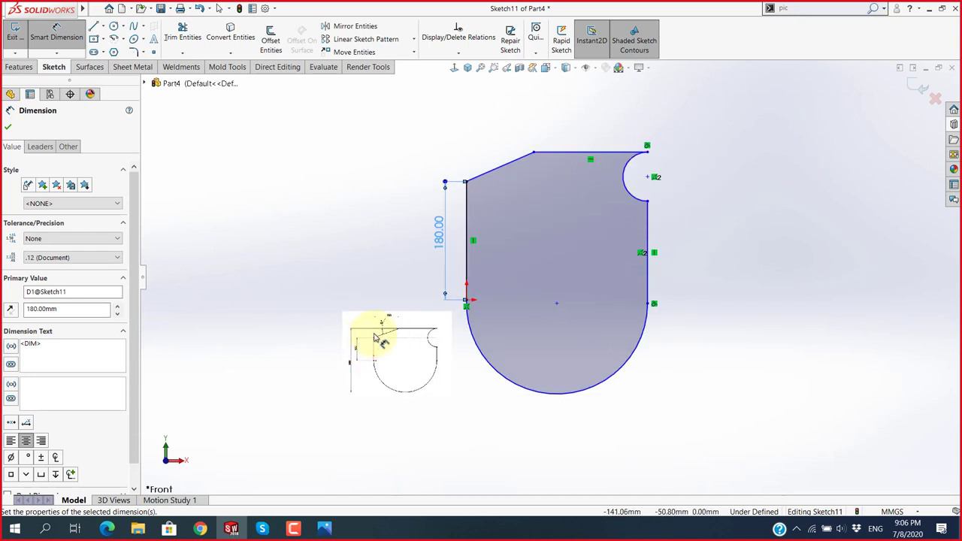
pyautogui.click(366, 334)
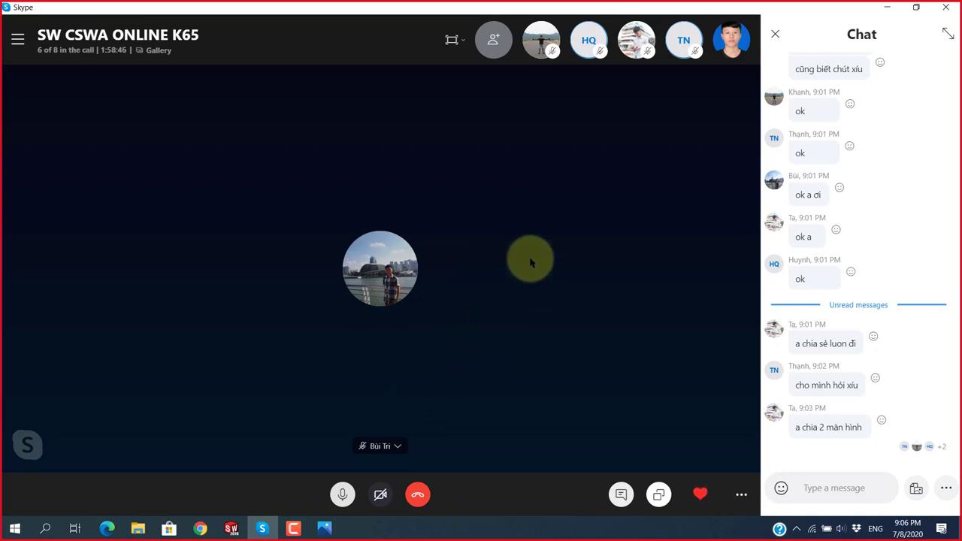
pyautogui.moveTo(862, 34)
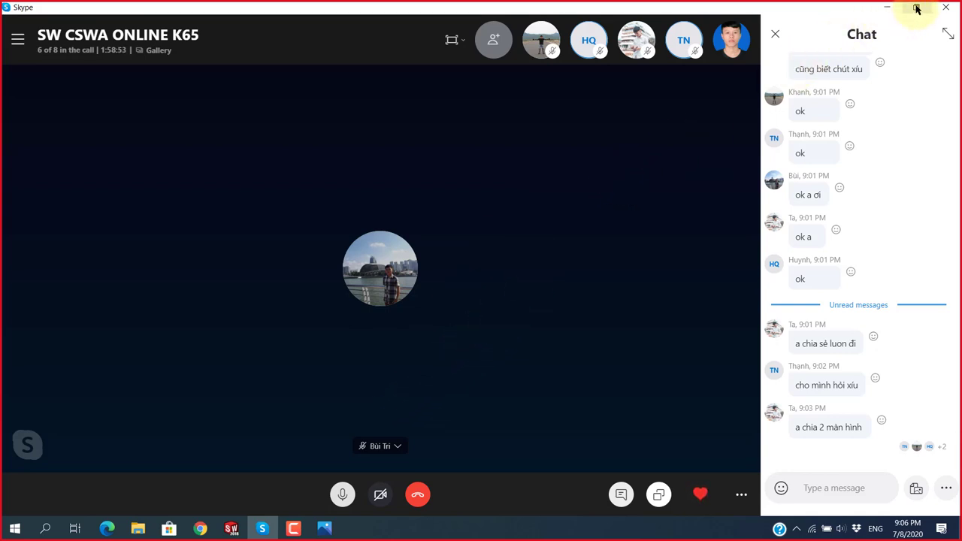
# Snap the Skype call to the right half of the screen and SOLIDWORKS to the left half.
pyautogui.click(916, 9)
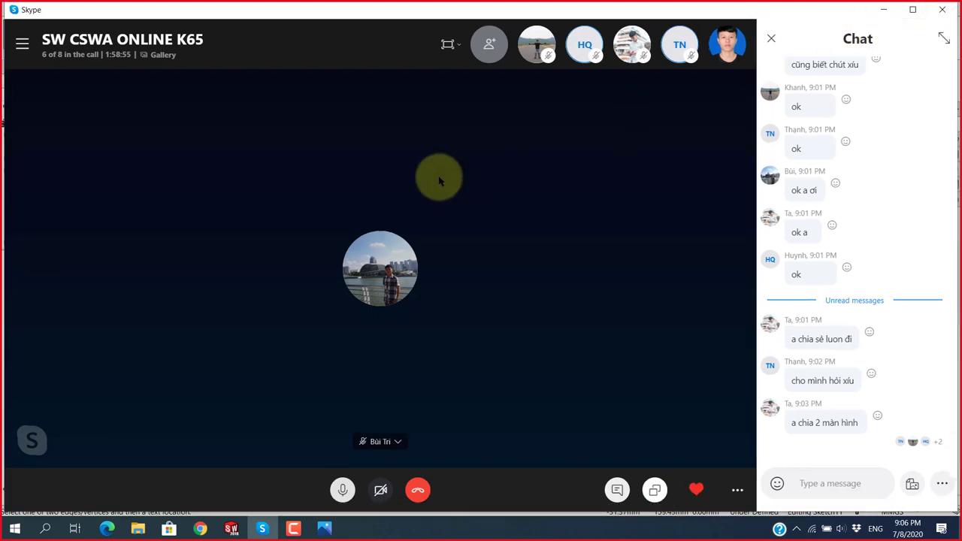
pyautogui.moveTo(460, 13)
pyautogui.mouseDown()
pyautogui.moveTo(824, 50)
pyautogui.moveTo(872, 67)
pyautogui.moveTo(960, 56)
pyautogui.moveTo(805, 47)
pyautogui.moveTo(953, 53)
pyautogui.moveTo(960, 43)
pyautogui.moveTo(808, 43)
pyautogui.moveTo(961, 37)
pyautogui.mouseUp()
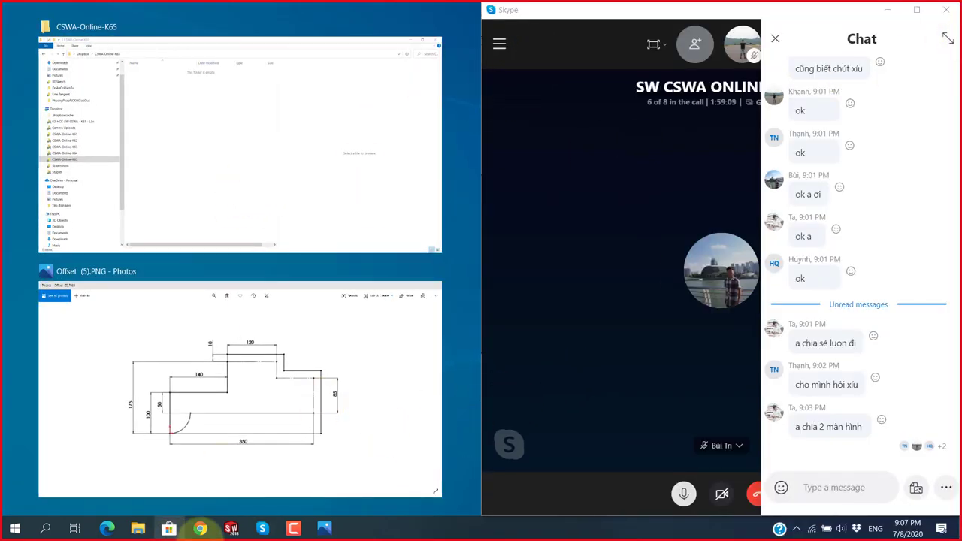
pyautogui.click(225, 531)
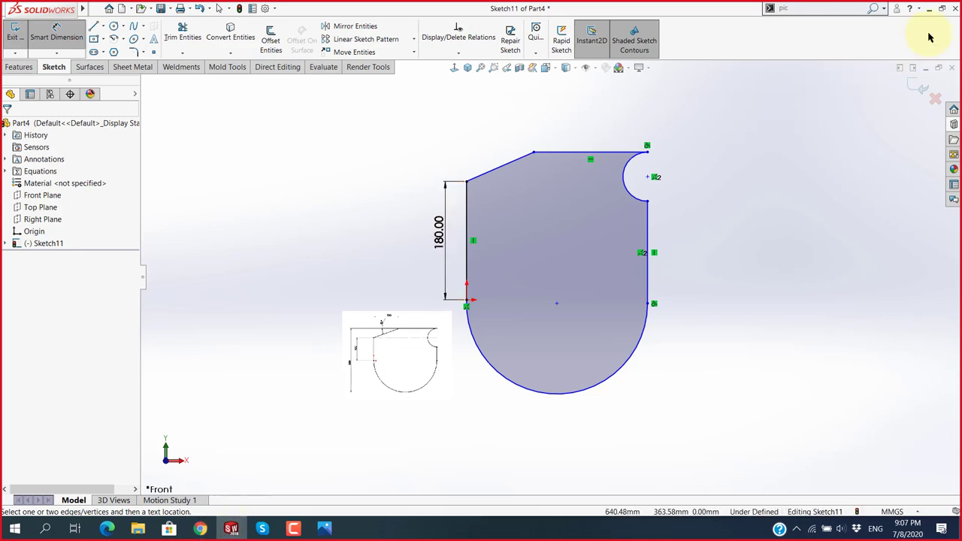
pyautogui.click(943, 14)
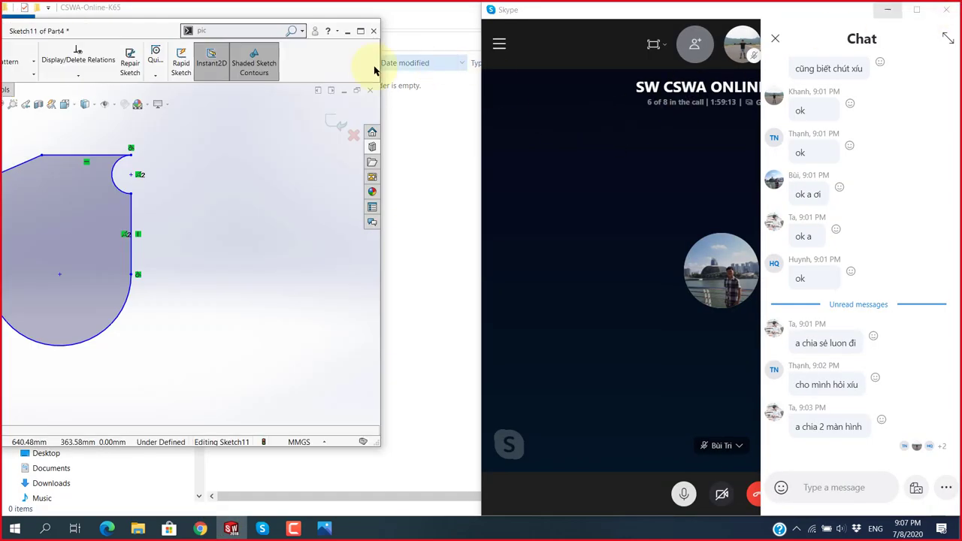
pyautogui.moveTo(111, 32)
pyautogui.mouseDown()
pyautogui.moveTo(69, 62)
pyautogui.moveTo(3, 73)
pyautogui.mouseUp()
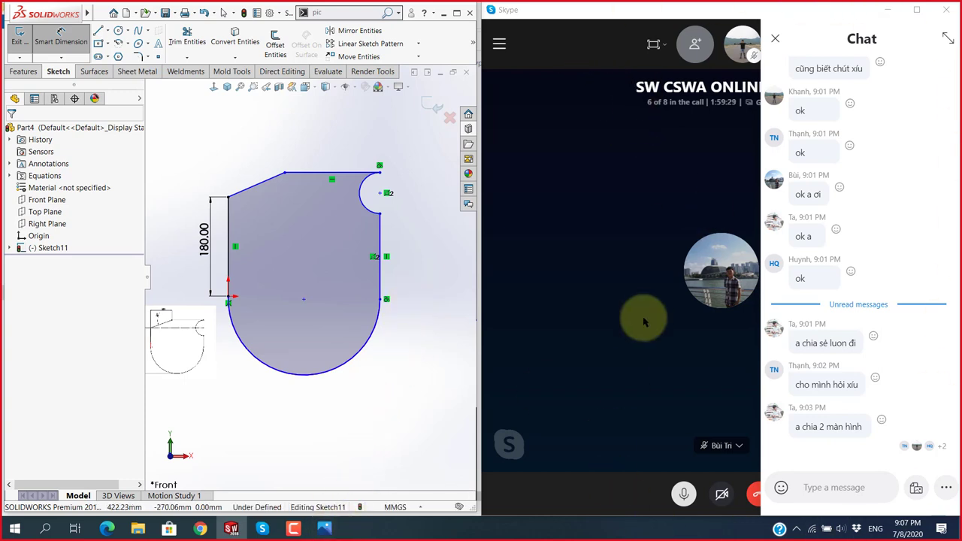
# Briefly view Offset (5).PNG in Photos, then close the call's chat panel.
pyautogui.click(329, 530)
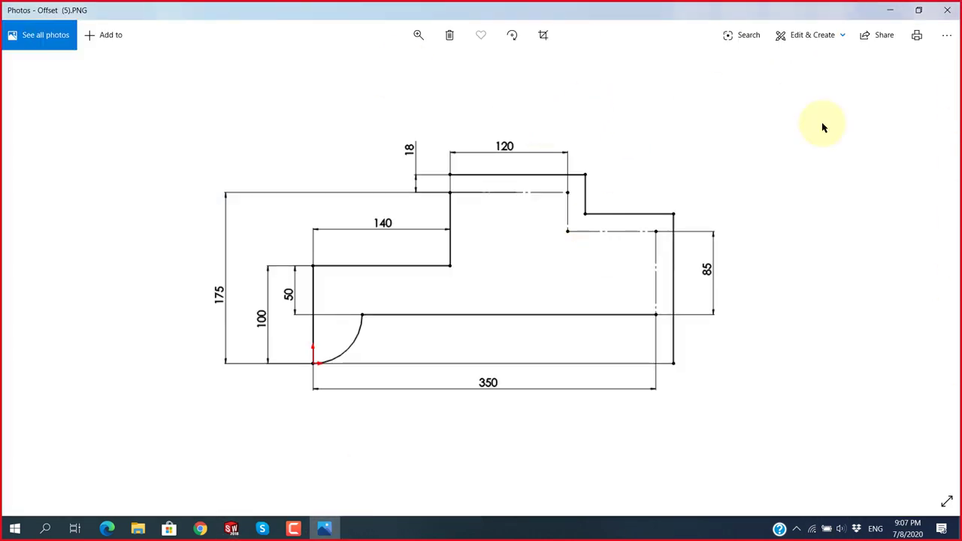
pyautogui.click(894, 11)
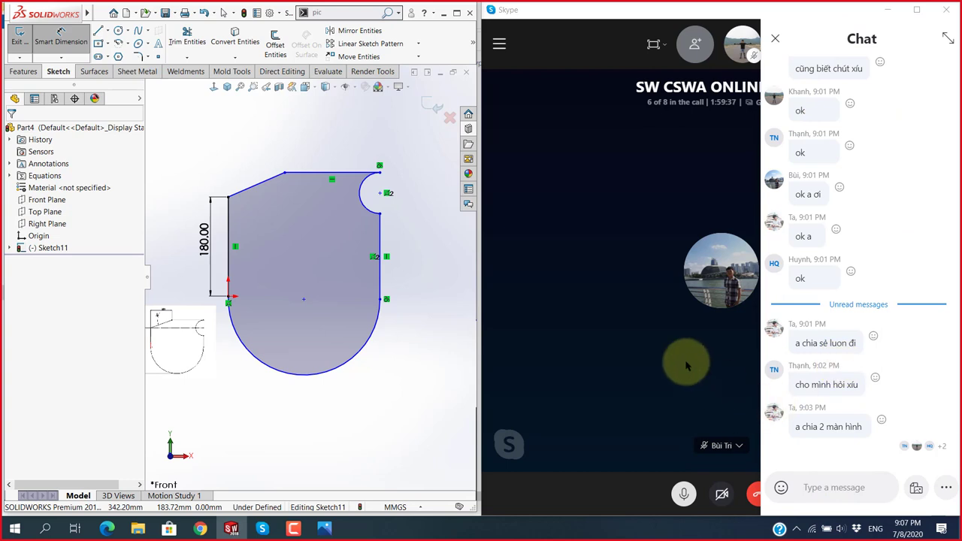
pyautogui.click(773, 39)
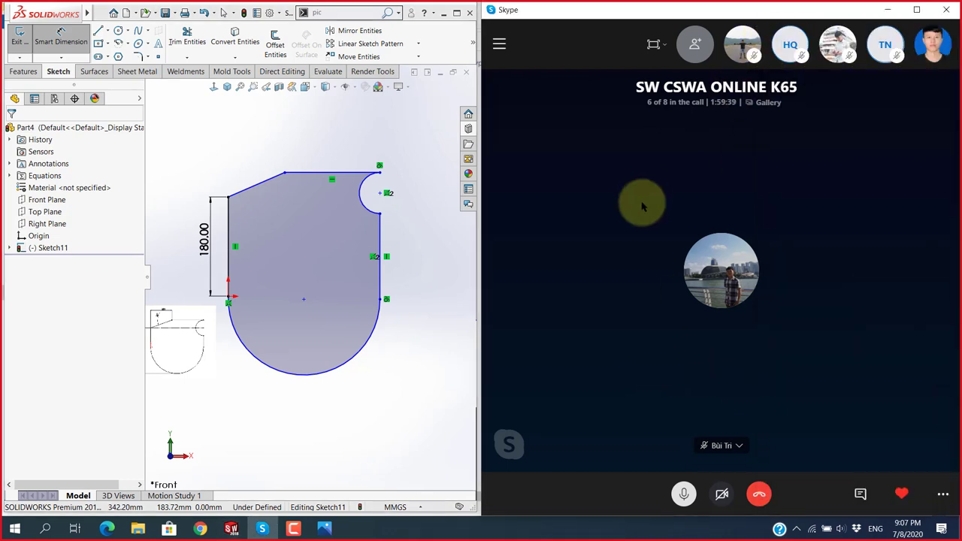